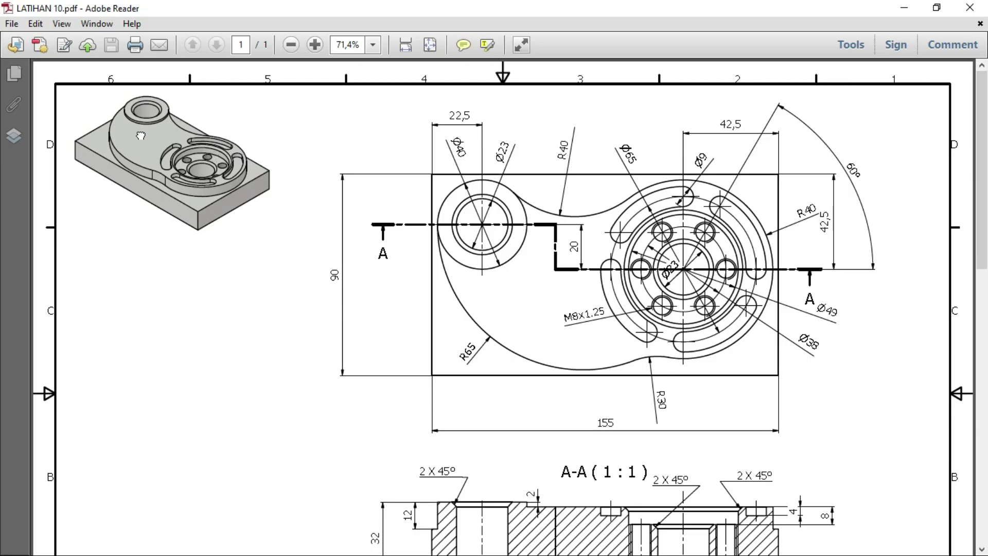
Zoom and pan the LATIHAN 10 drawing to study the plan view and its dimensions
click(315, 44)
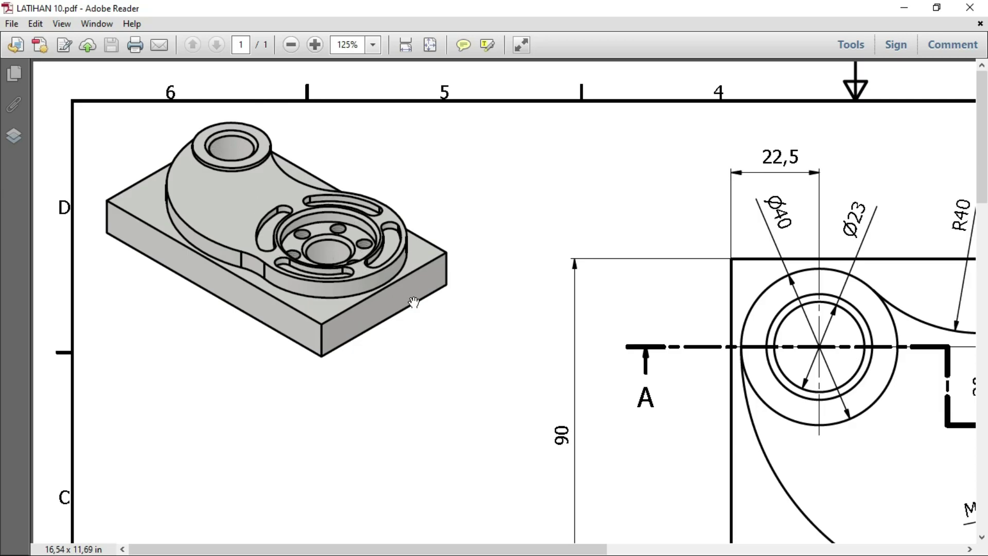
drag(589, 388, 376, 266)
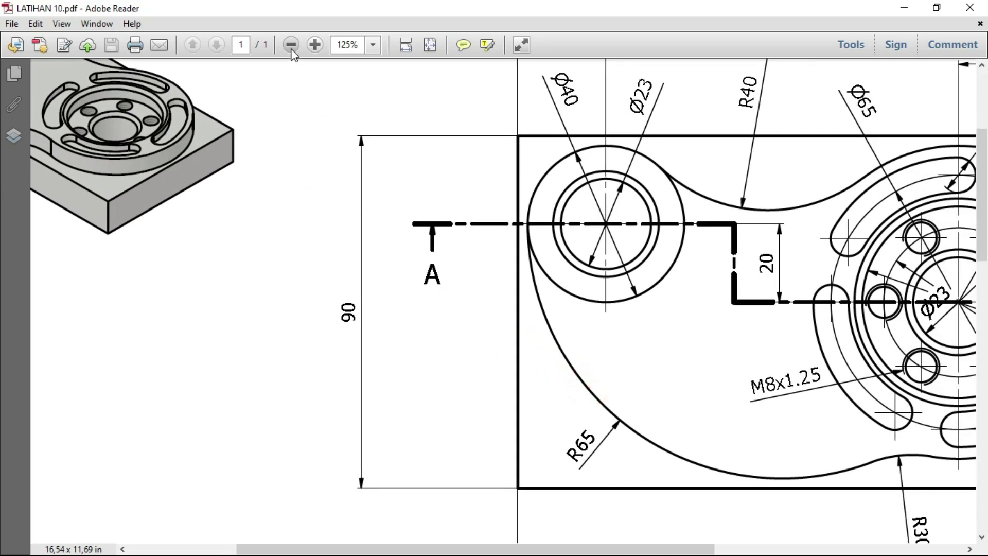
click(291, 45)
drag(512, 312, 489, 258)
drag(534, 354, 520, 322)
mouse_move(551, 271)
mouse_down()
mouse_move(635, 335)
mouse_move(627, 380)
mouse_up()
mouse_move(679, 354)
mouse_down()
mouse_move(656, 373)
mouse_move(663, 335)
mouse_up()
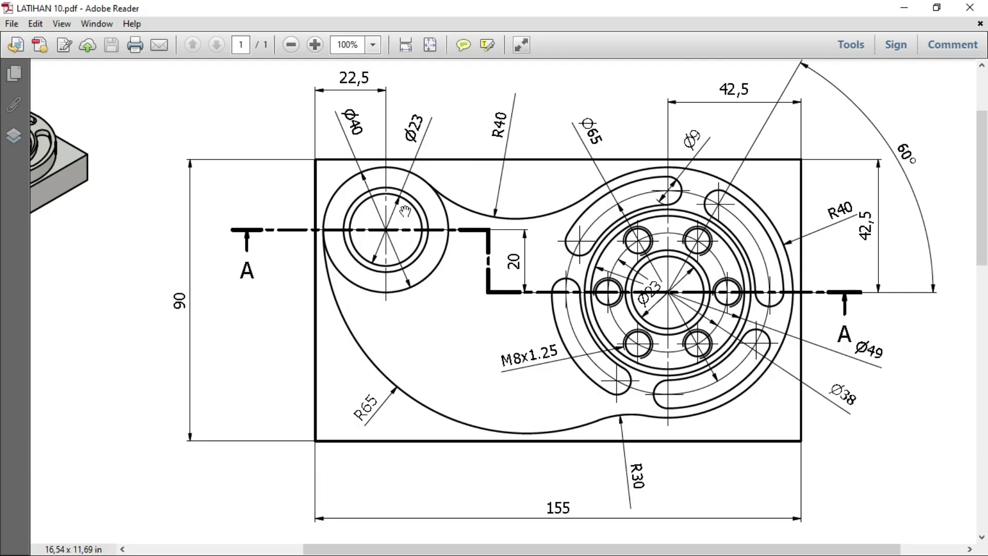
mouse_move(602, 445)
mouse_down()
mouse_move(619, 246)
mouse_move(622, 481)
mouse_move(683, 480)
mouse_up()
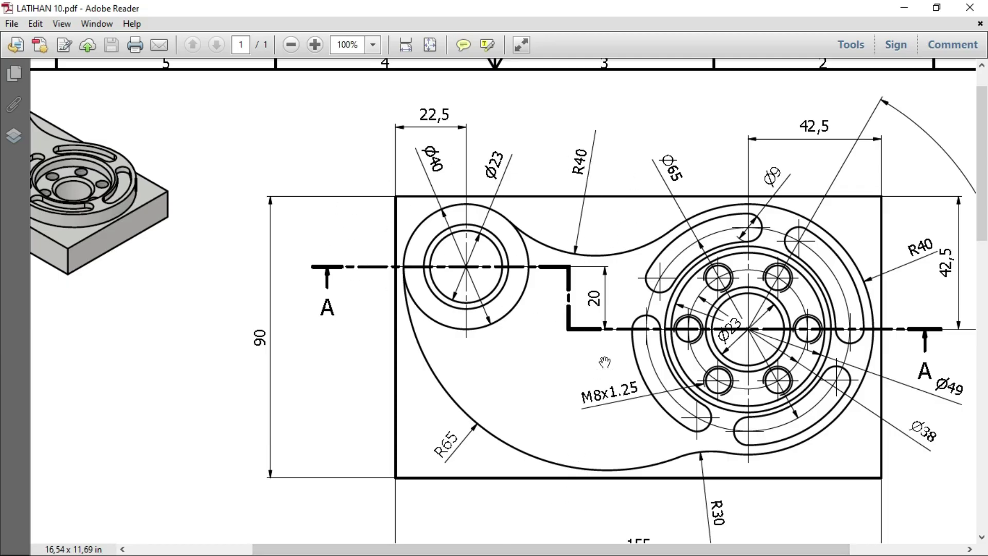
key(super)
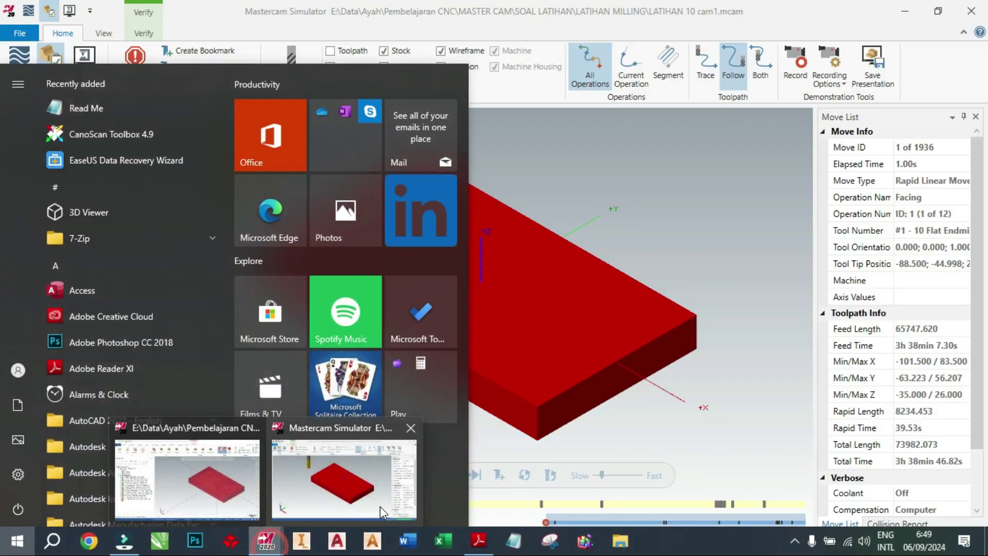
Play the plate simulation with the speed slider pushed toward Fast until all moves finish
click(380, 505)
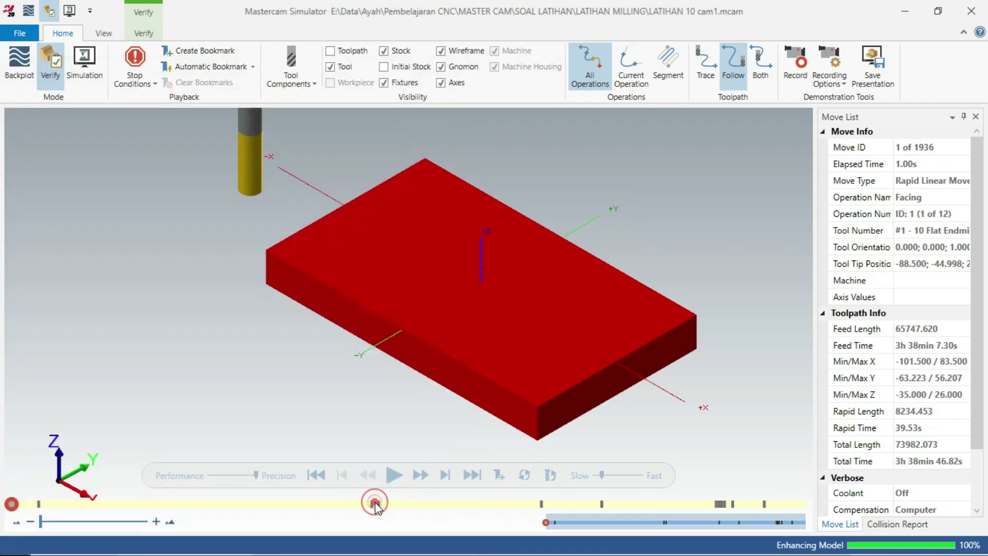
click(393, 474)
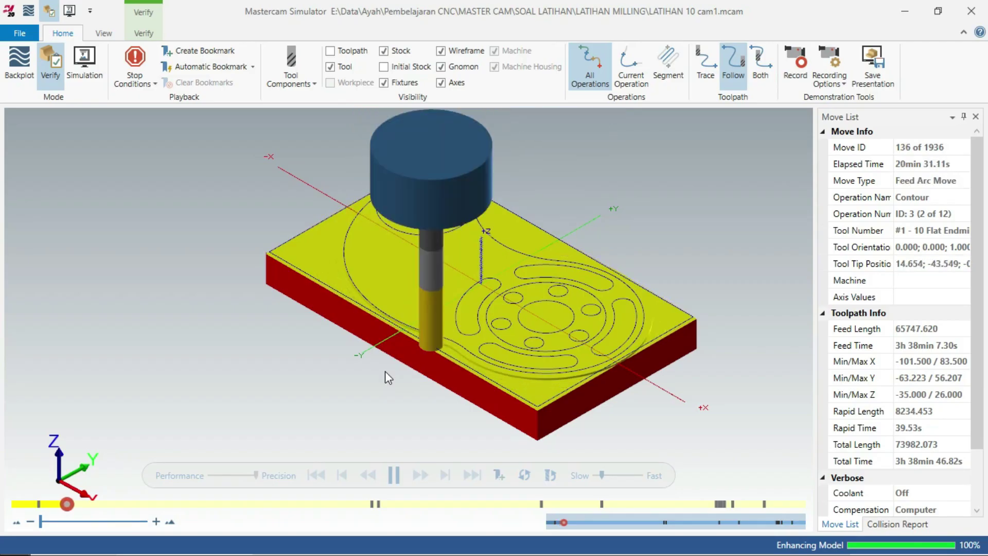
drag(601, 475, 627, 480)
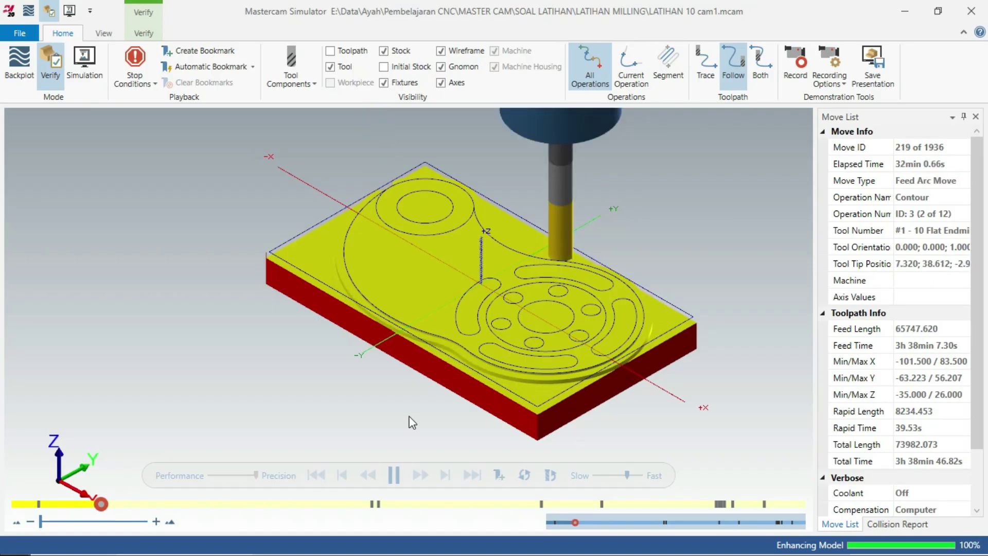
drag(627, 474, 634, 474)
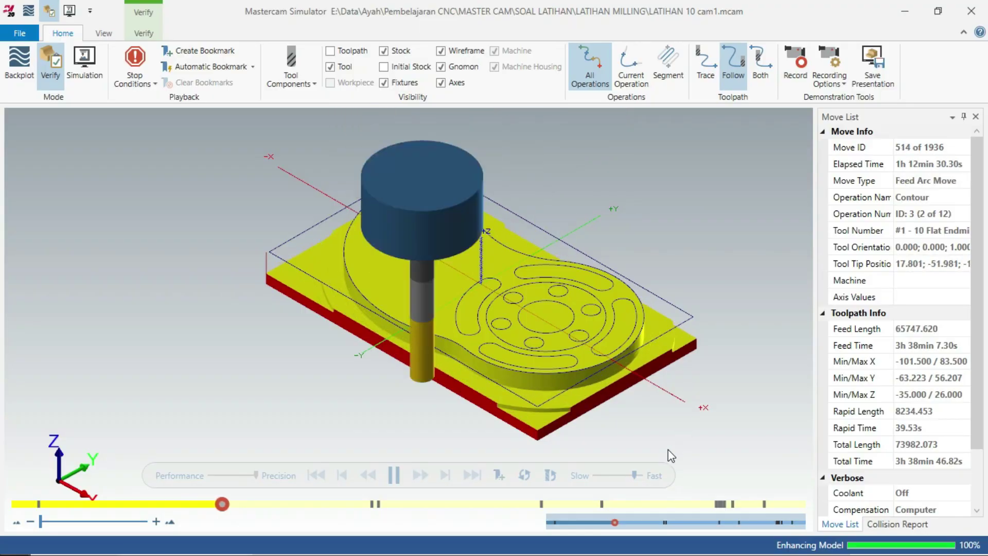
click(642, 474)
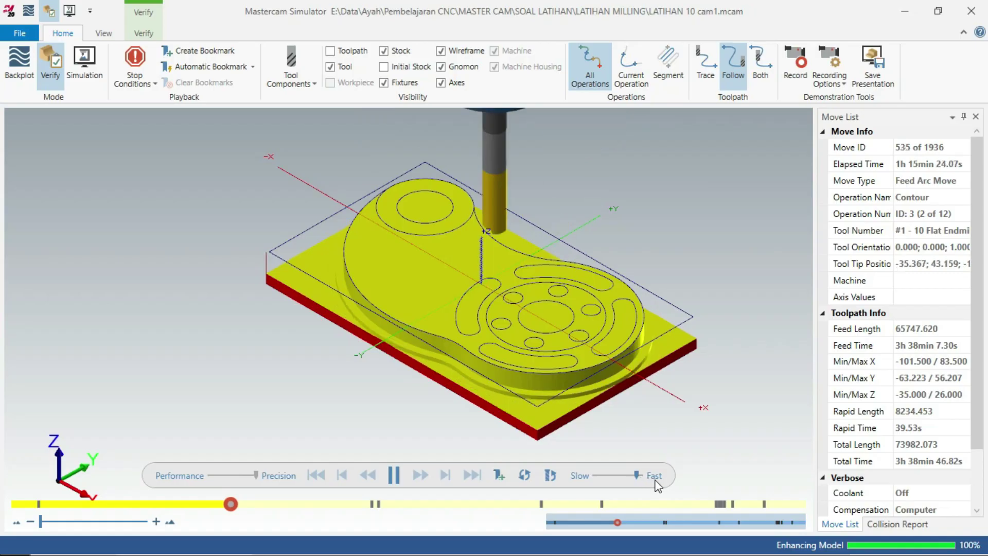
click(649, 475)
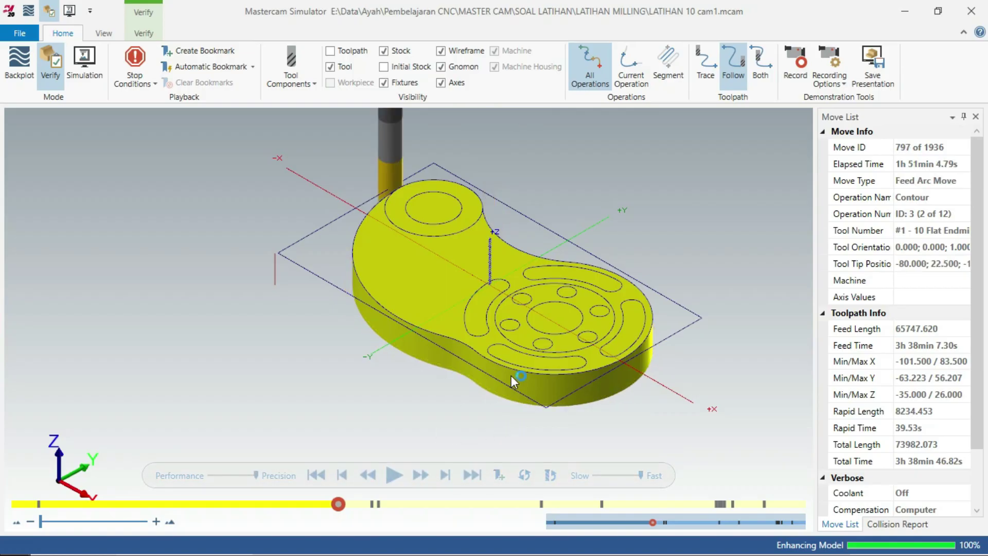
click(395, 472)
key(space)
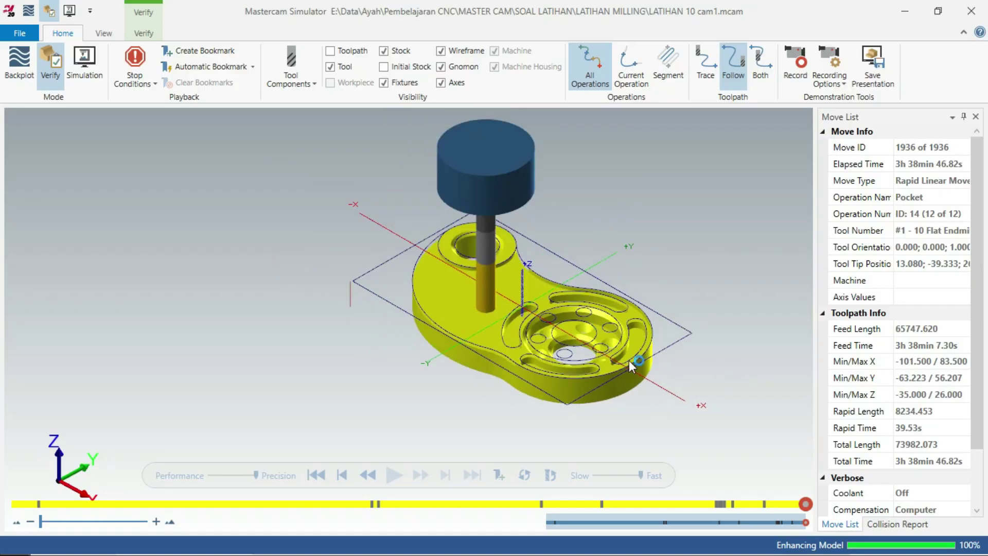
Zoom and orbit around the machined central pocket, holes and slots to inspect them
scroll(587, 344, up, 3)
scroll(585, 347, up, 2)
scroll(535, 298, up, 2)
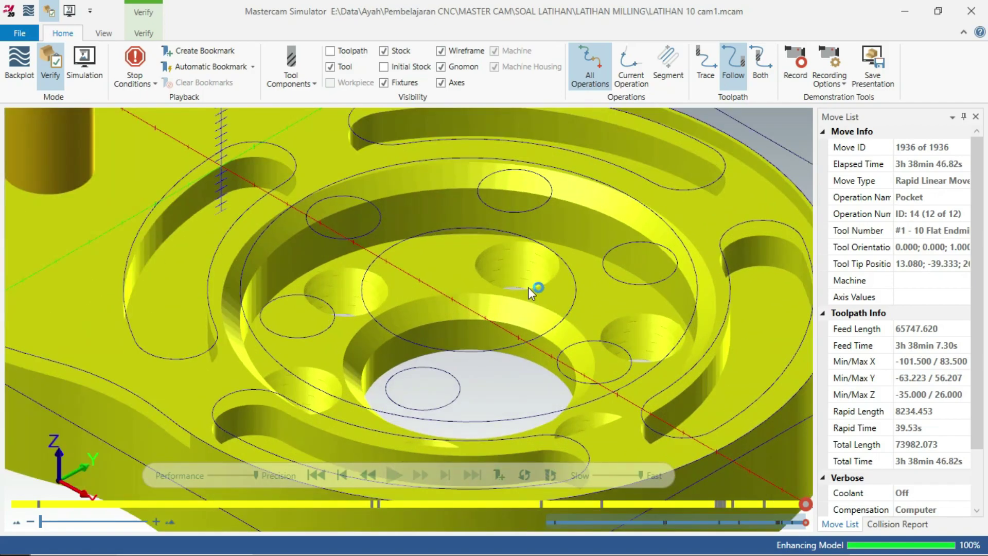
scroll(528, 286, up, 3)
mouse_move(514, 199)
middle_down()
mouse_move(514, 230)
mouse_move(496, 236)
middle_up()
scroll(526, 206, down, 2)
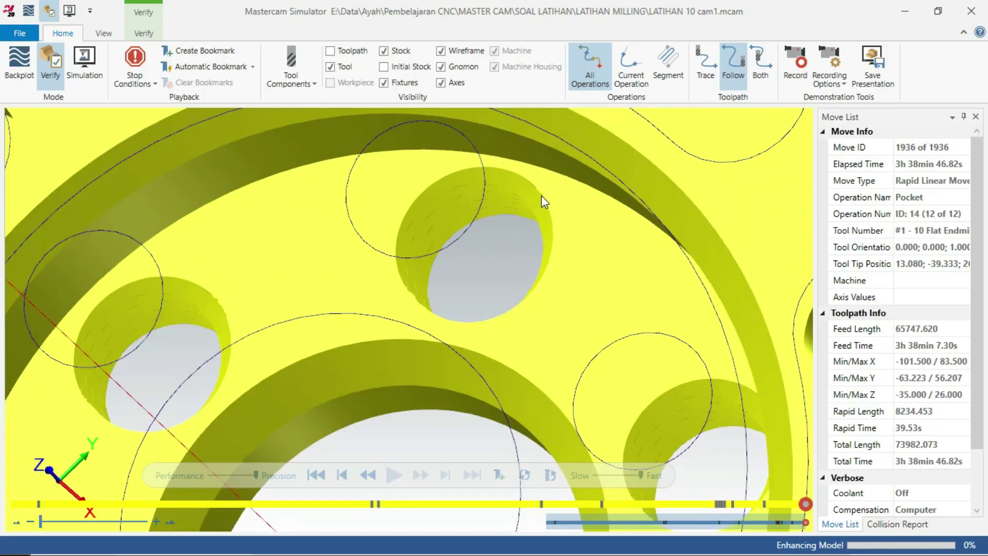
scroll(541, 196, down, 2)
right_click(622, 224)
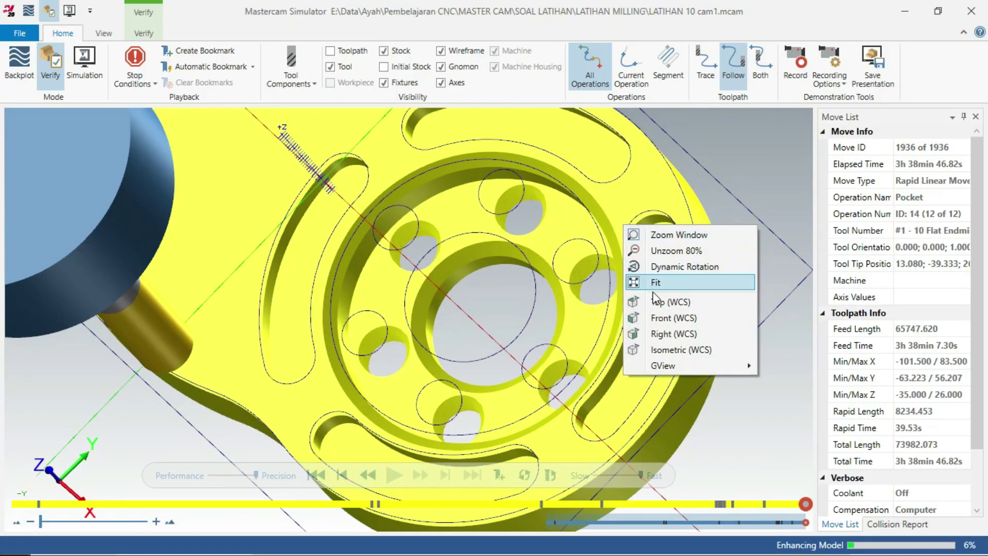
key(Escape)
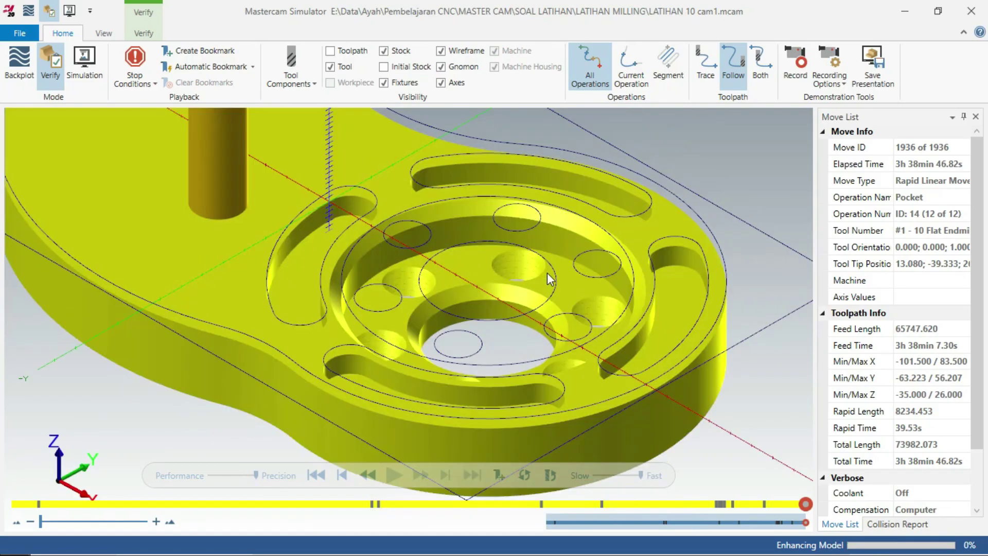
scroll(463, 162, up, 2)
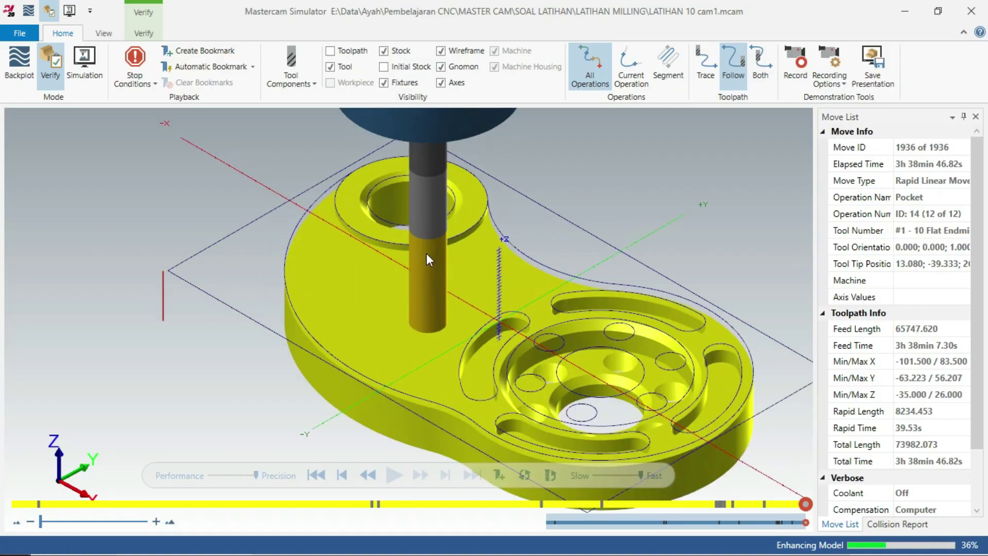
scroll(426, 253, down, 1)
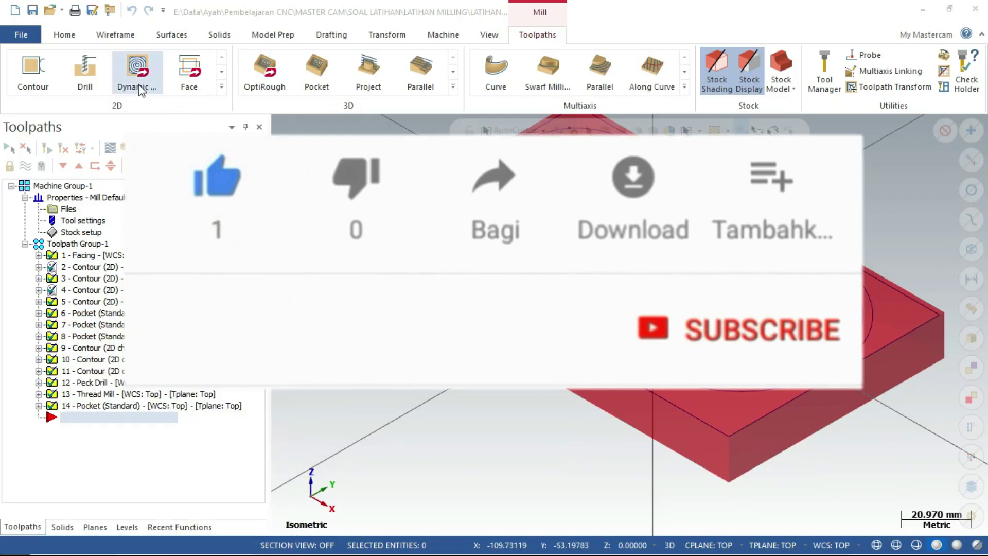
Create a new empty Mastercam file and bring the LATIHAN 10 drawing back up
click(15, 11)
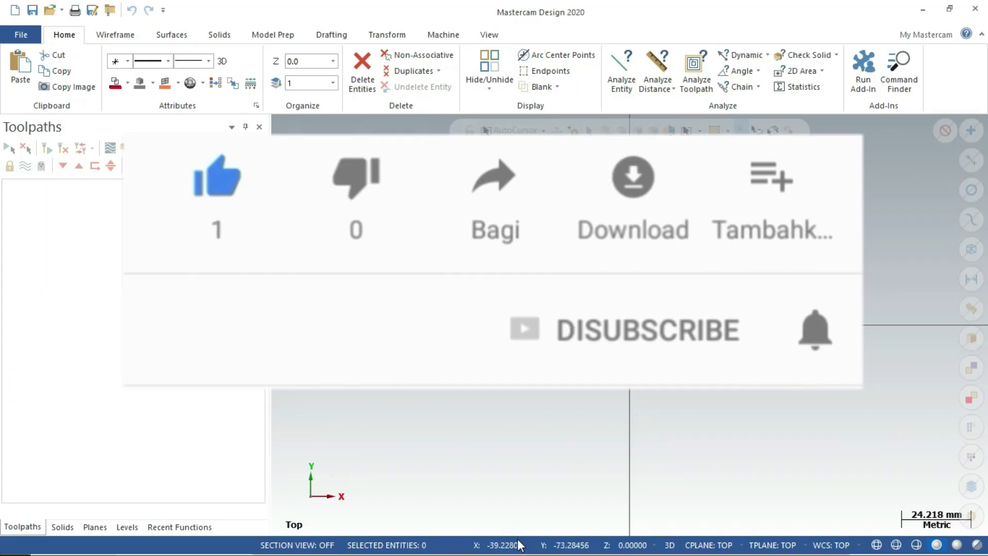
key(super)
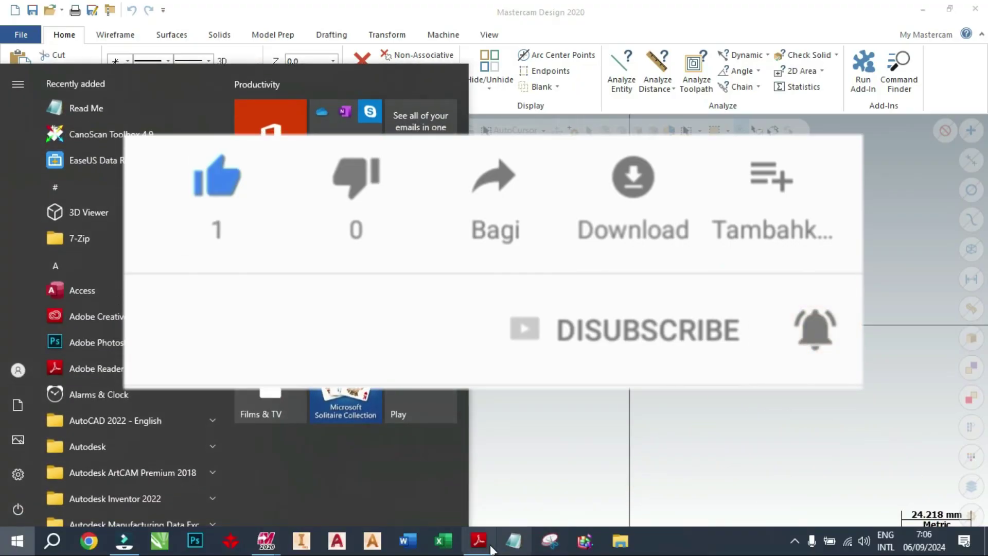
click(488, 546)
Pan the drawing to show the full 155 × 90 plan view, then return to Mastercam
drag(700, 412, 688, 401)
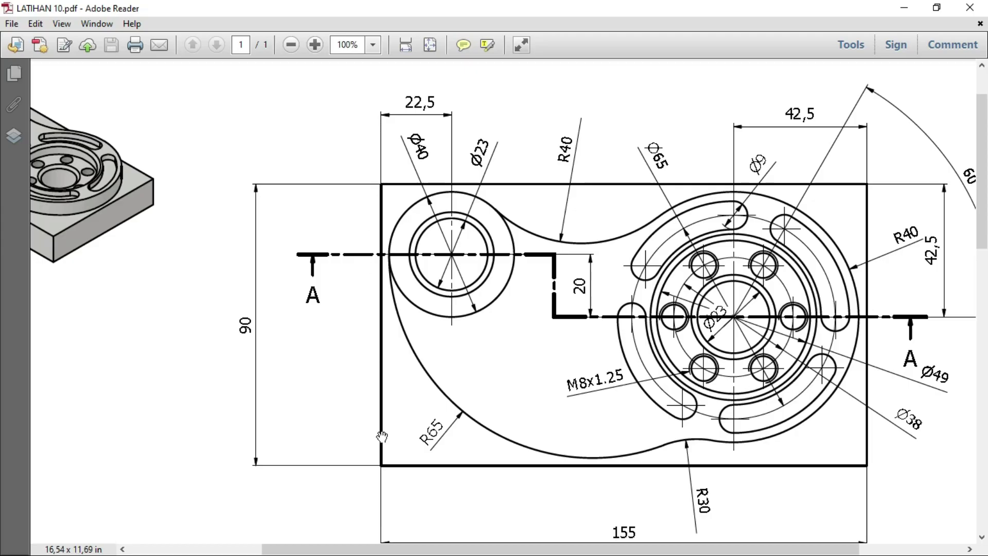
drag(390, 461, 377, 433)
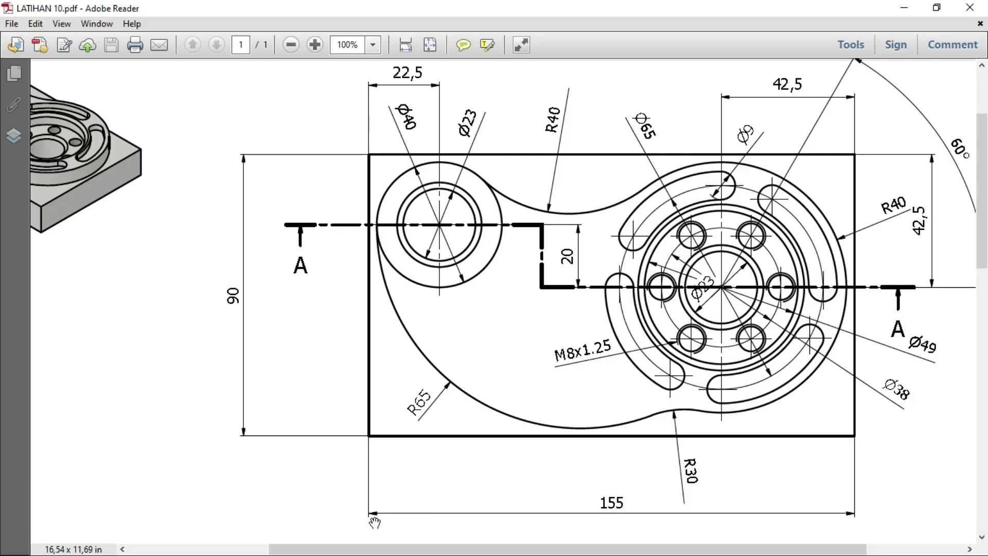
key(alt+Tab)
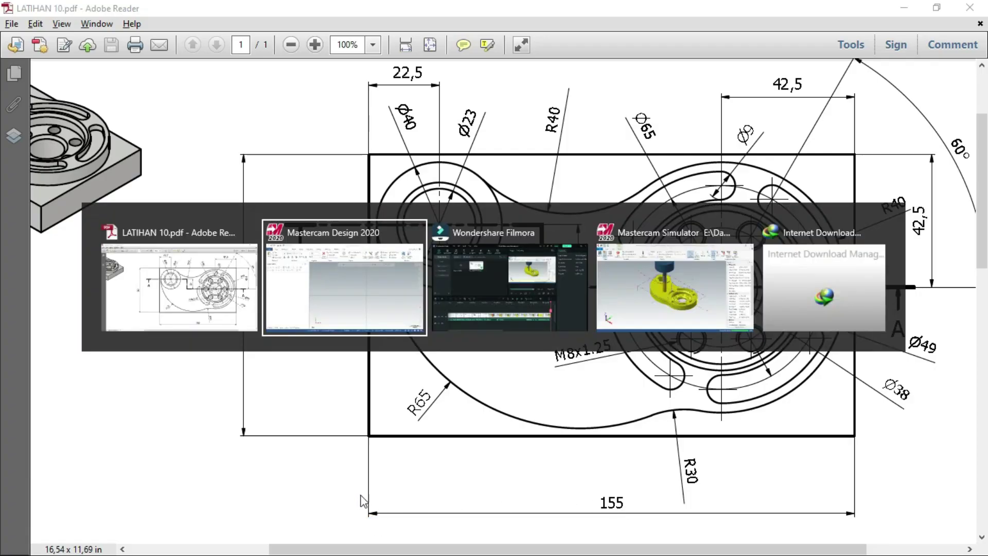
Set up a centre-anchored rectangle with width 155 and height 90
click(295, 316)
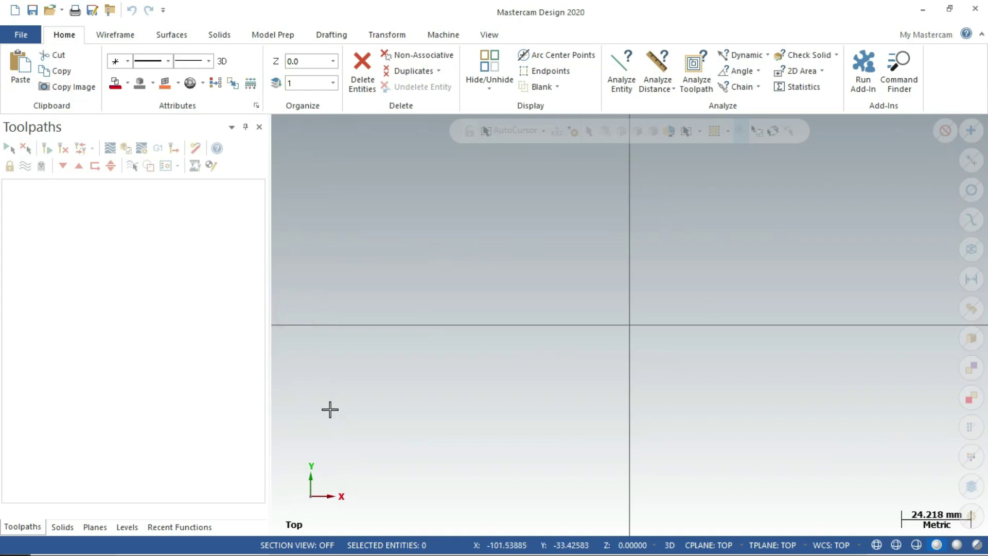
click(126, 41)
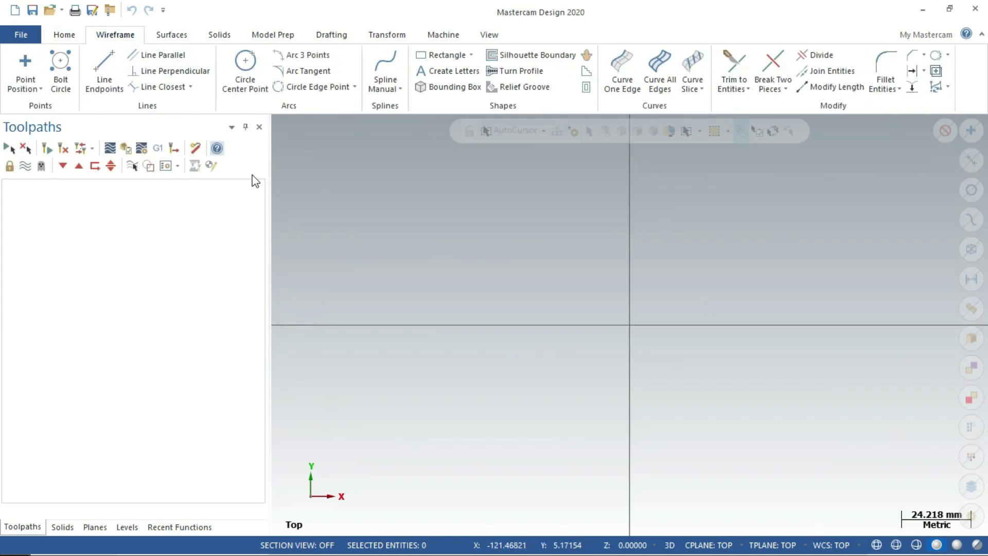
click(445, 55)
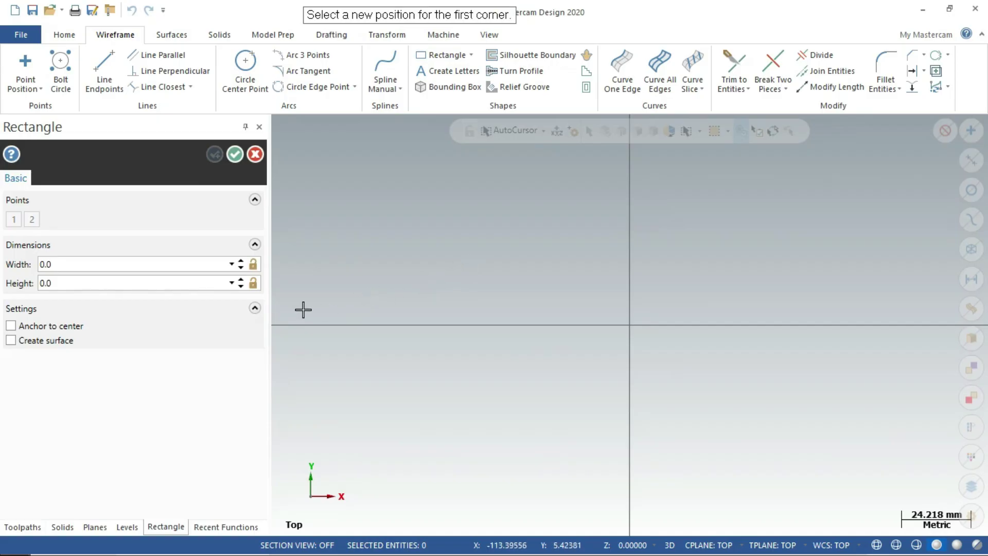
click(14, 330)
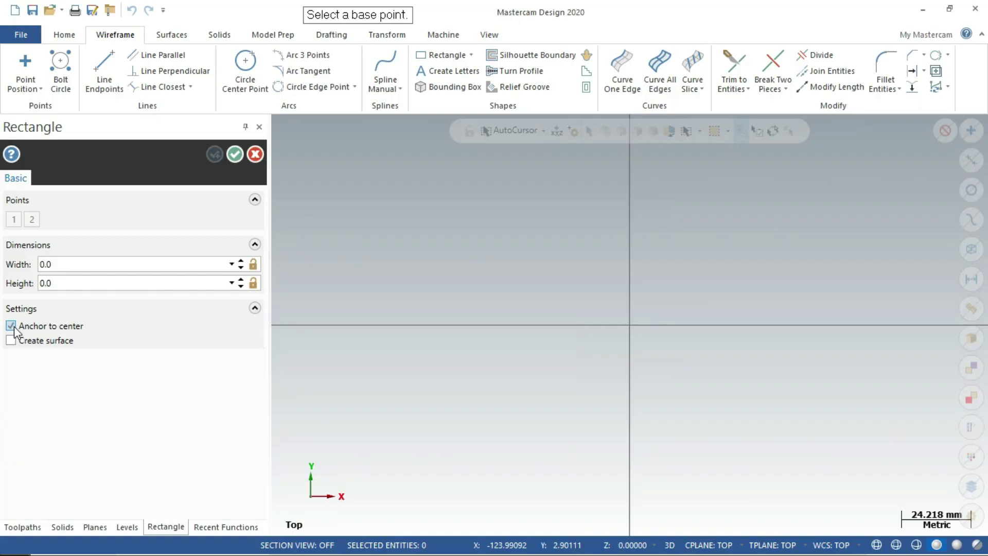
click(252, 264)
click(253, 283)
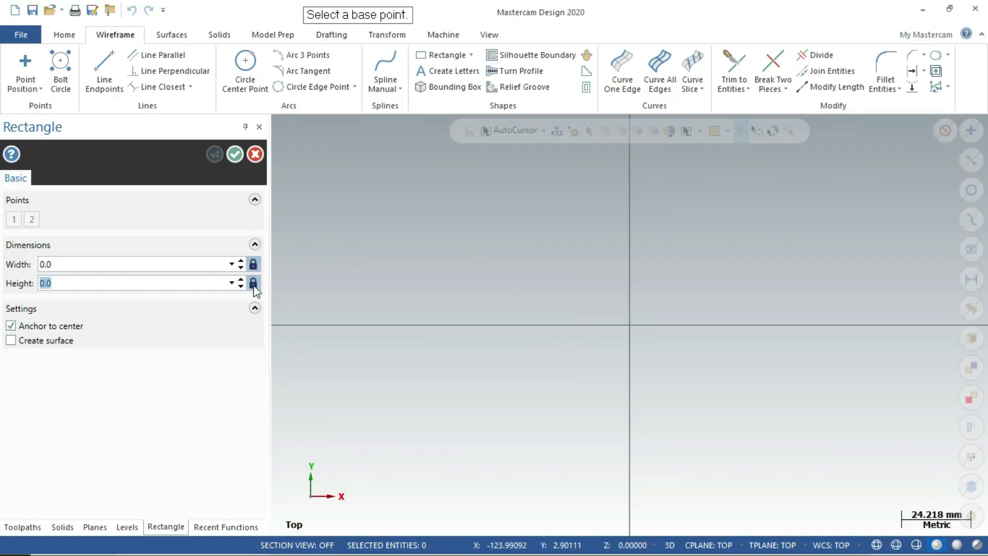
click(83, 263)
text(155)
click(89, 283)
text(90)
key(Return)
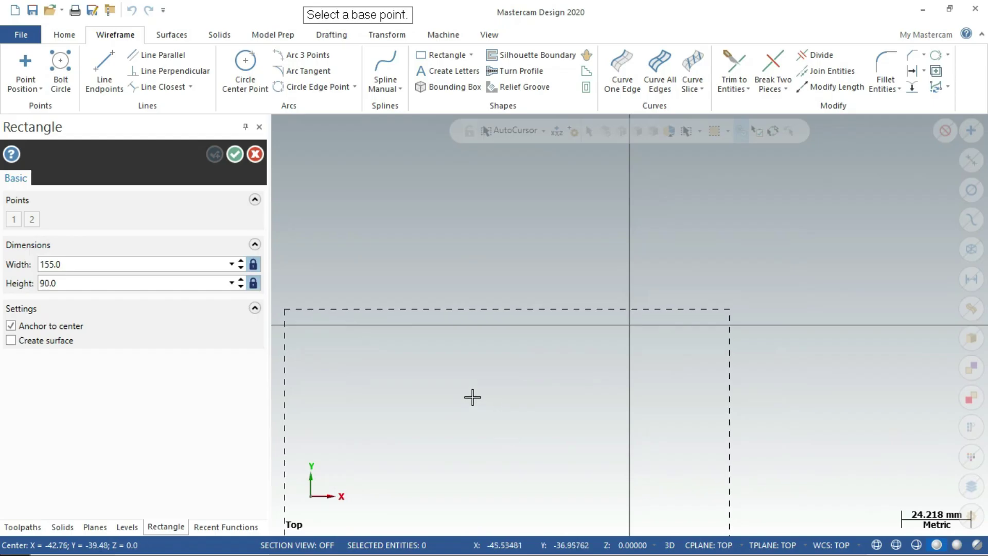
Check the drawing, then place the 155 × 90 rectangle centred on the origin
key(super)
click(478, 541)
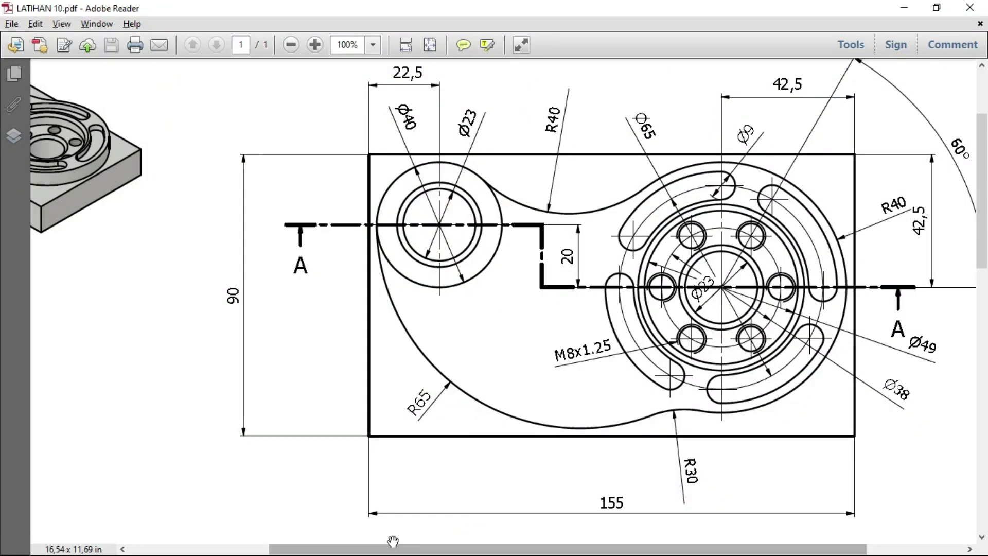
key(alt+Tab)
click(279, 322)
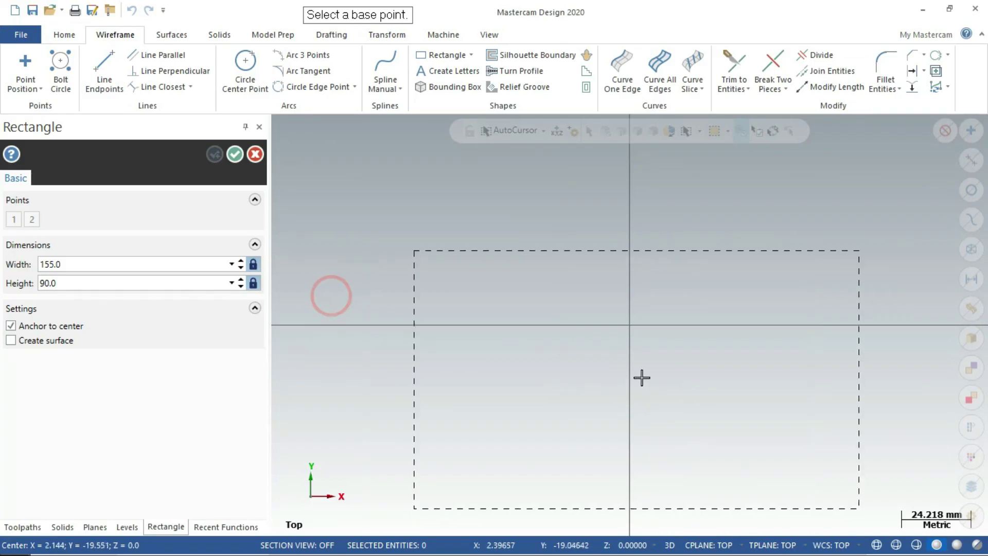
click(632, 328)
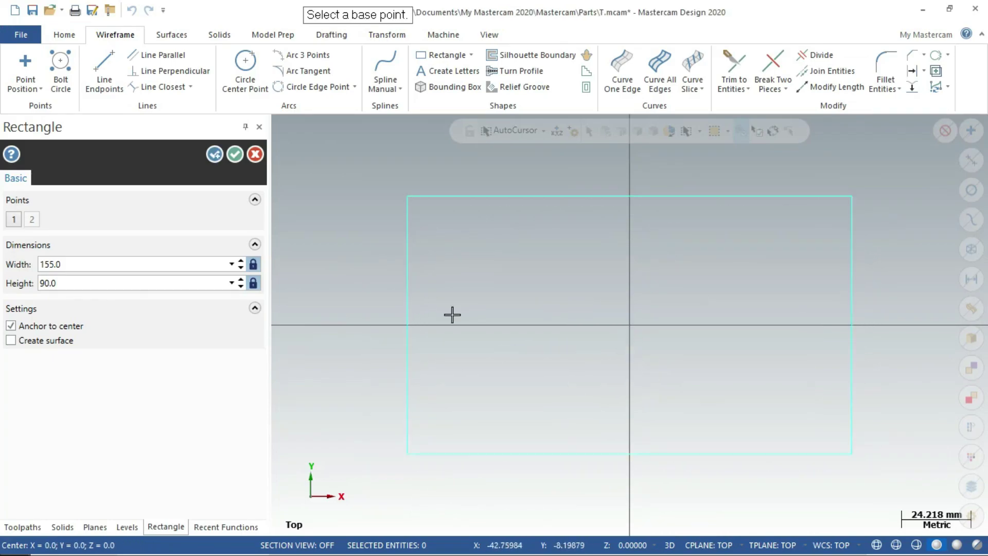
click(236, 154)
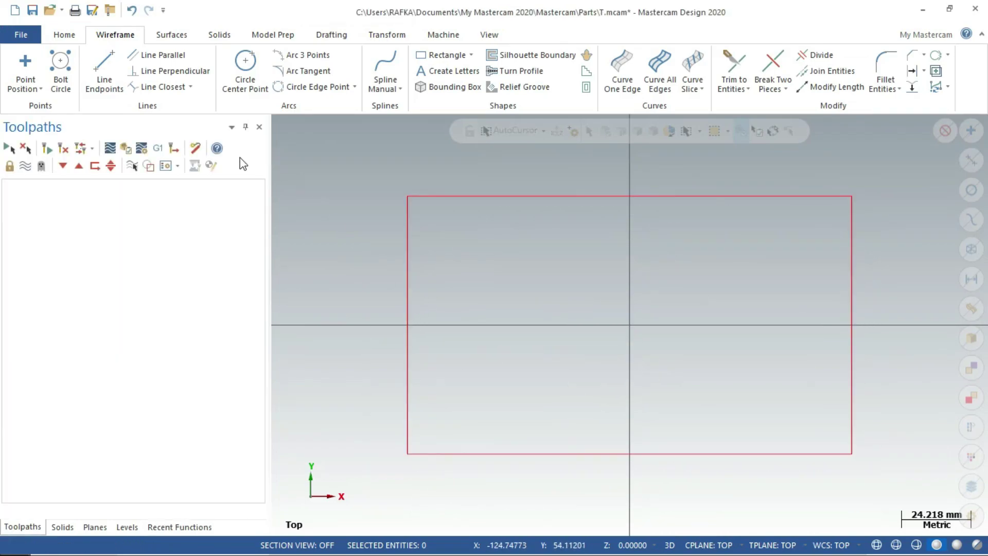
scroll(463, 273, down, 1)
scroll(455, 283, up, 1)
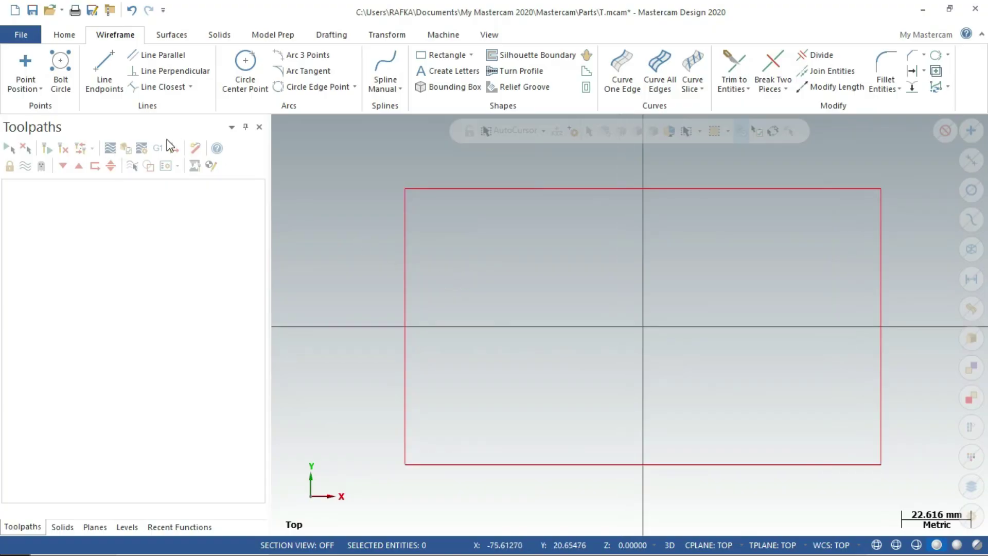
Set the colour for new wireframe geometry to dark blue
click(62, 40)
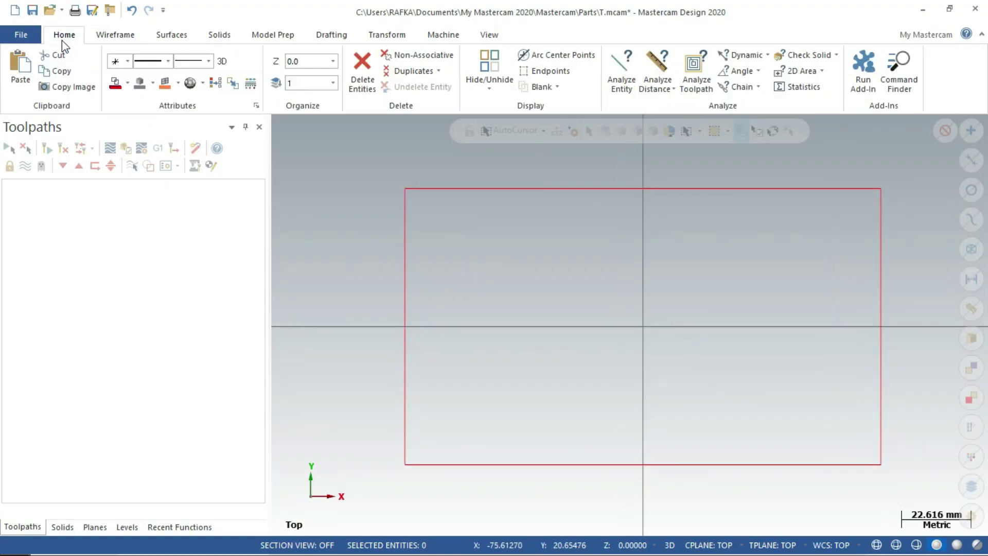
click(128, 86)
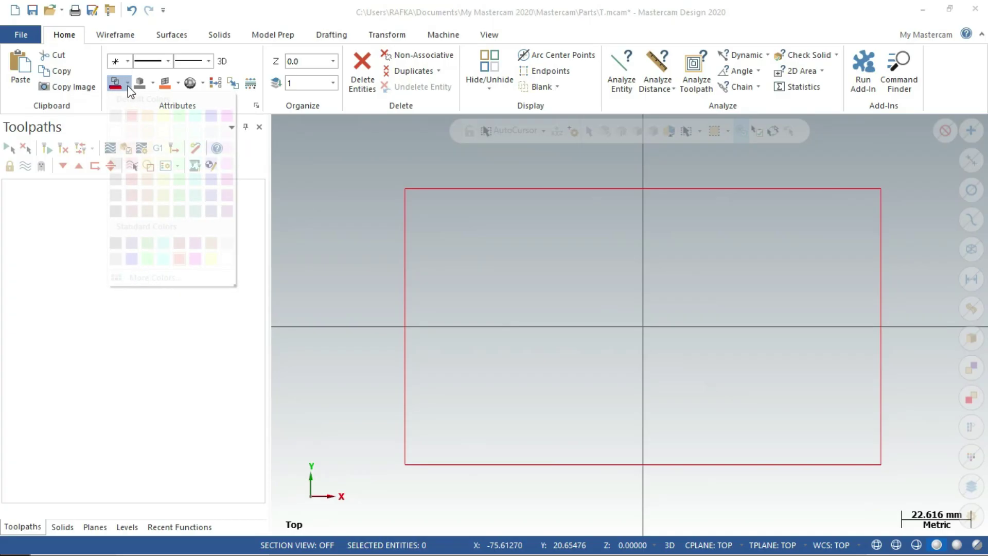
click(127, 85)
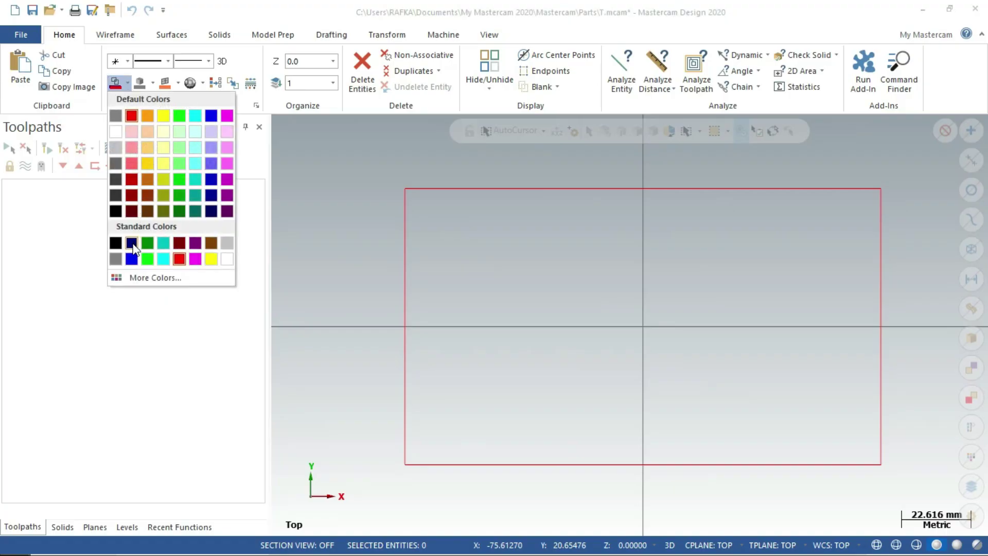
click(132, 245)
Recolour the selected 155 × 90 rectangle from red to dark blue
scroll(603, 406, down, 1)
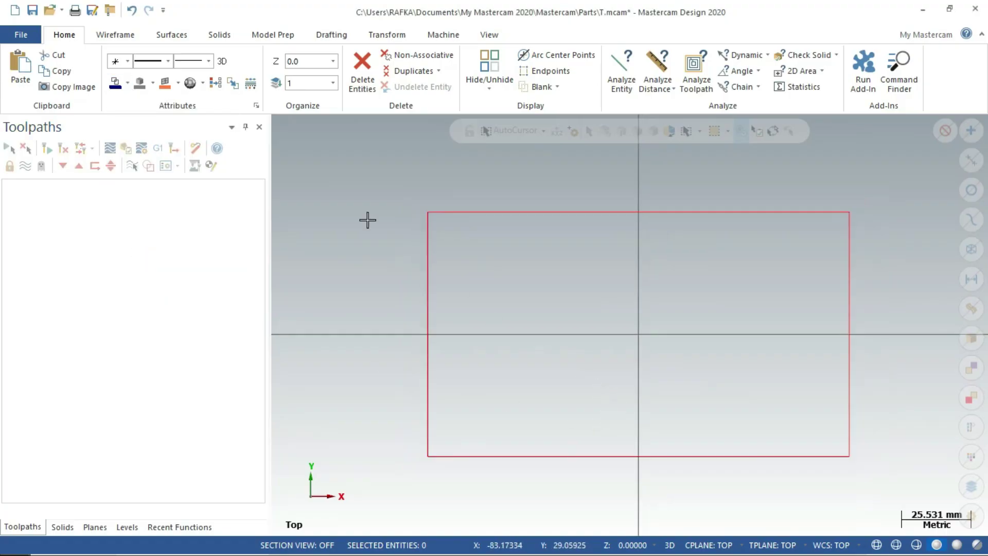
mouse_move(346, 183)
mouse_down()
mouse_move(756, 428)
mouse_move(865, 478)
mouse_up()
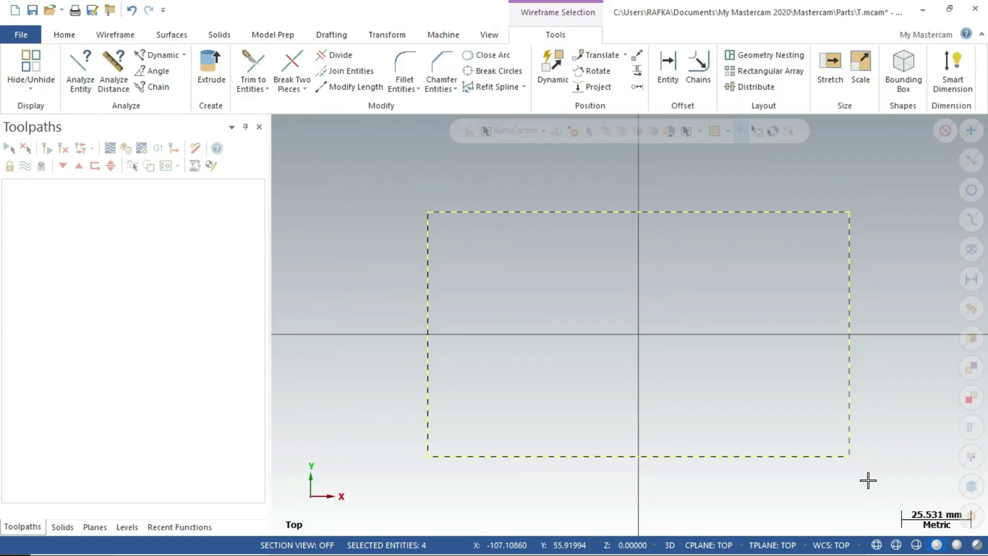
right_click(820, 236)
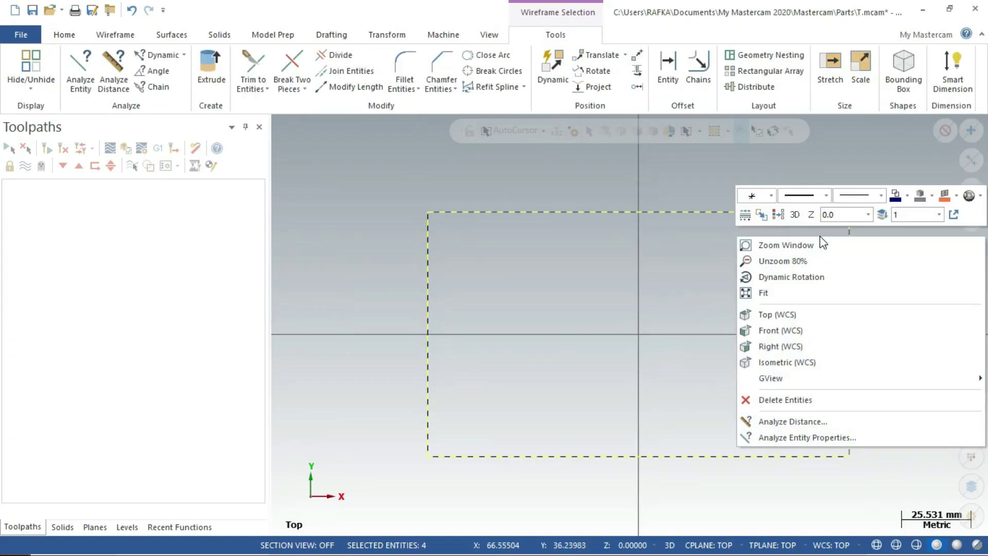
click(896, 196)
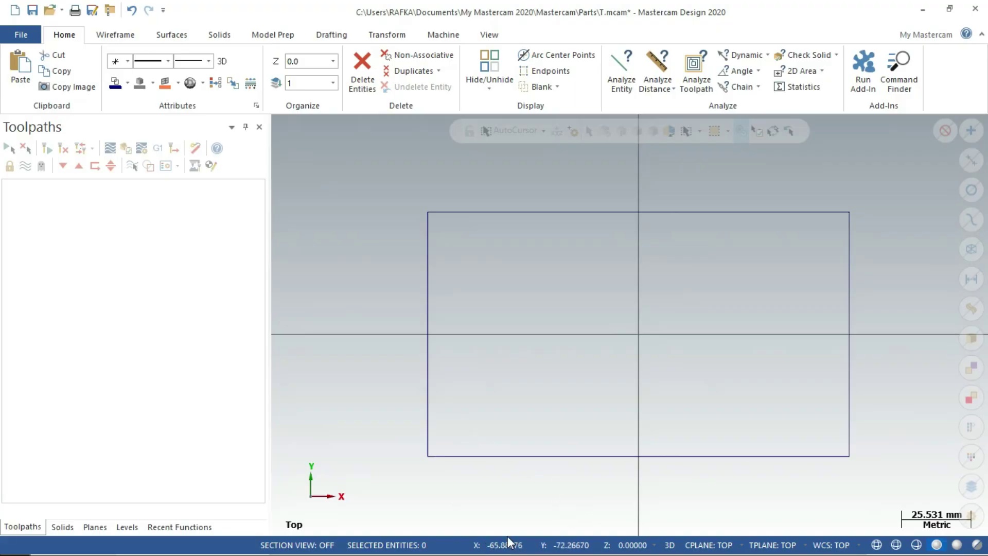
Consult the LATIHAN 10 plan view dimensions, then return to Mastercam's wireframe tools
key(super)
click(473, 547)
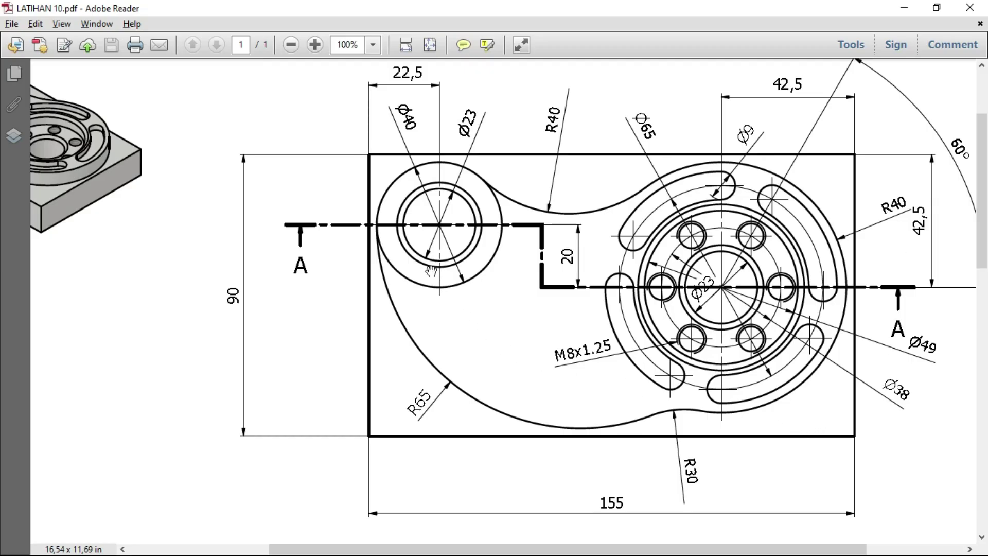
drag(520, 306, 489, 321)
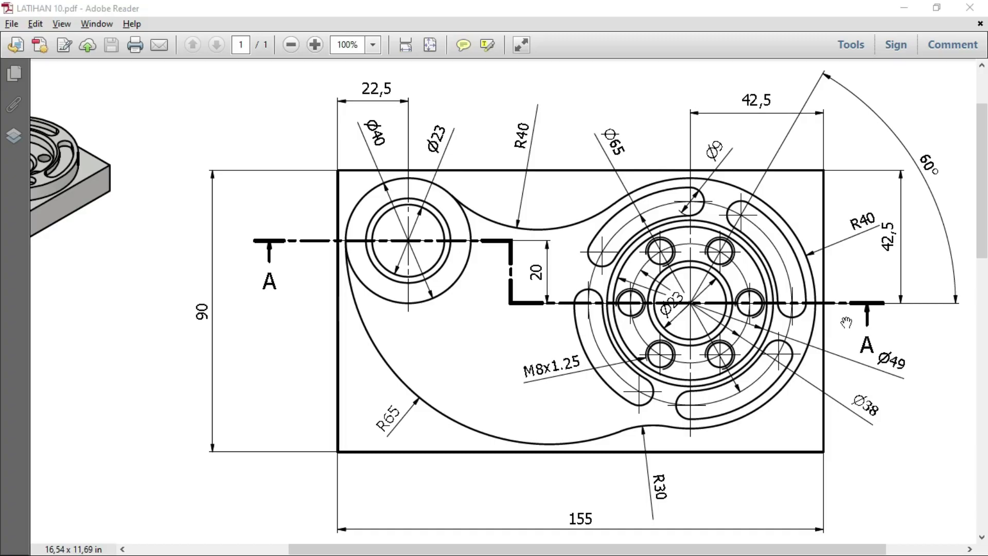
key(alt+Tab)
click(382, 295)
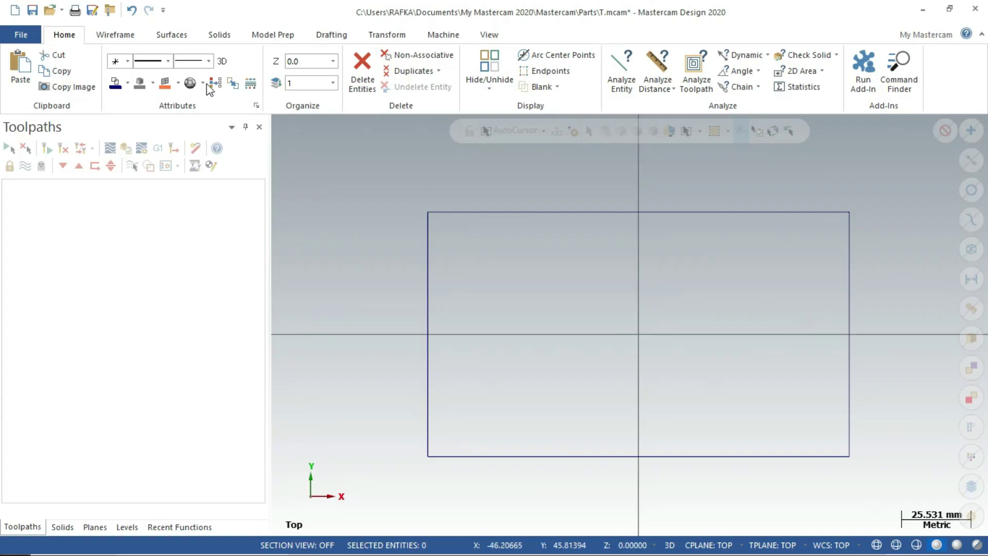
click(122, 36)
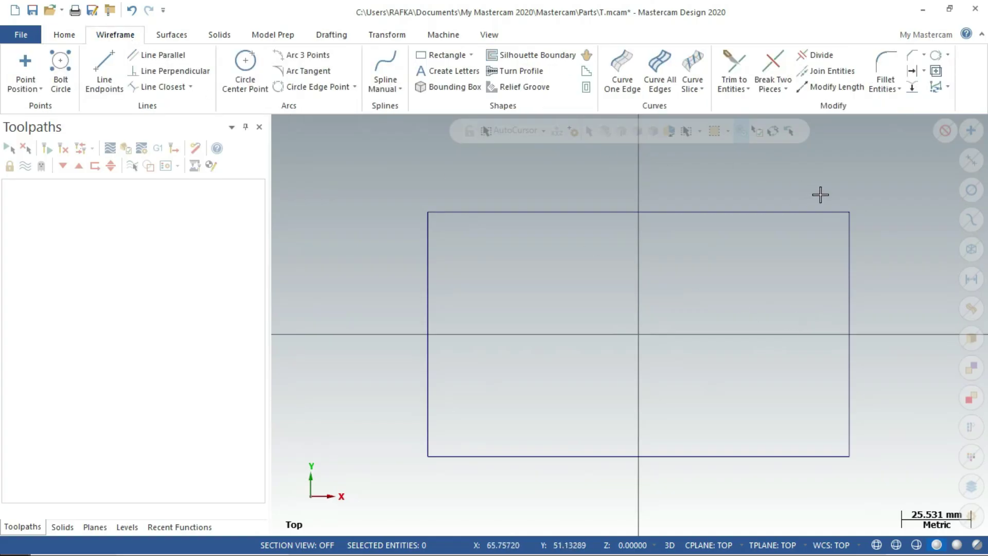
Offset the top and right rectangle edges 42.5 inward as guide lines
click(912, 68)
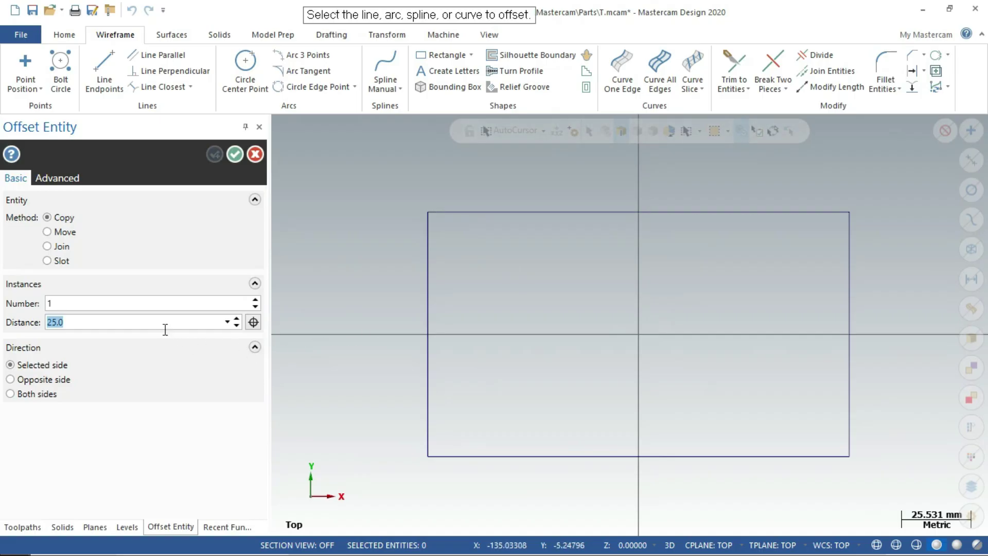
text(42.)
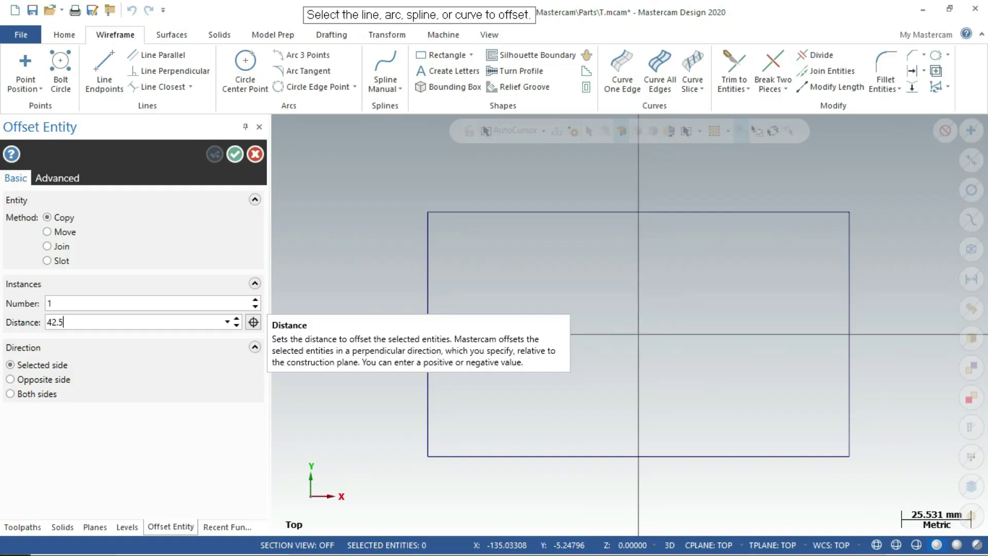
key(Return)
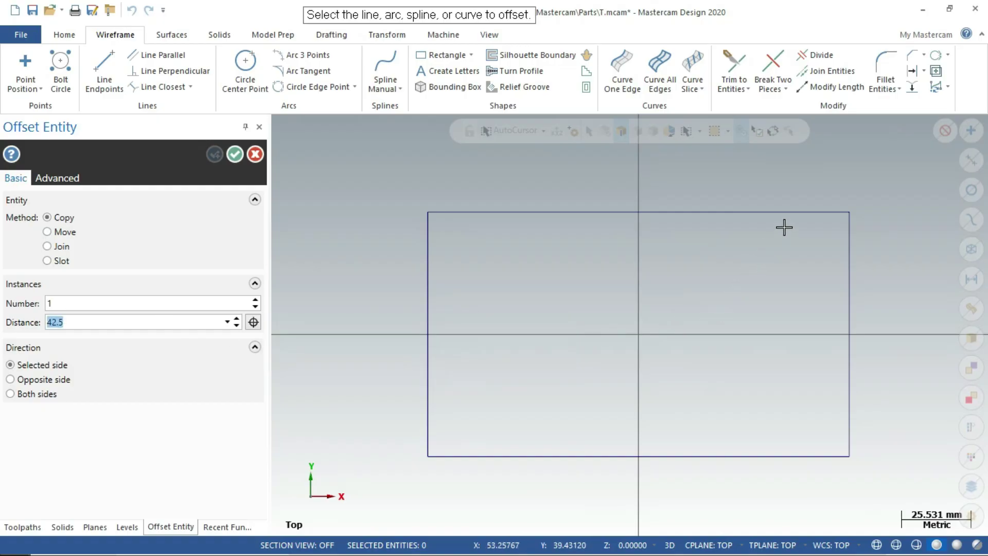
click(791, 212)
click(788, 299)
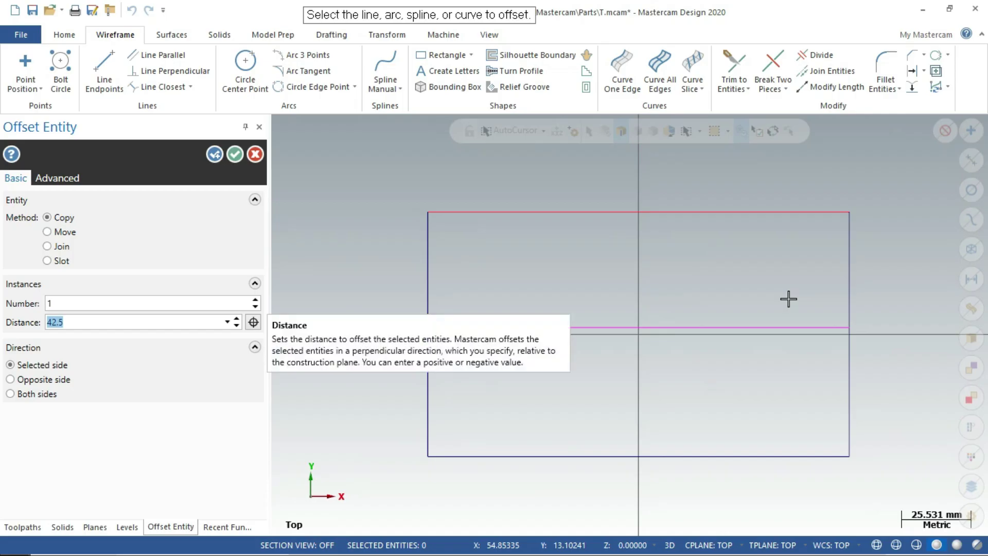
click(842, 301)
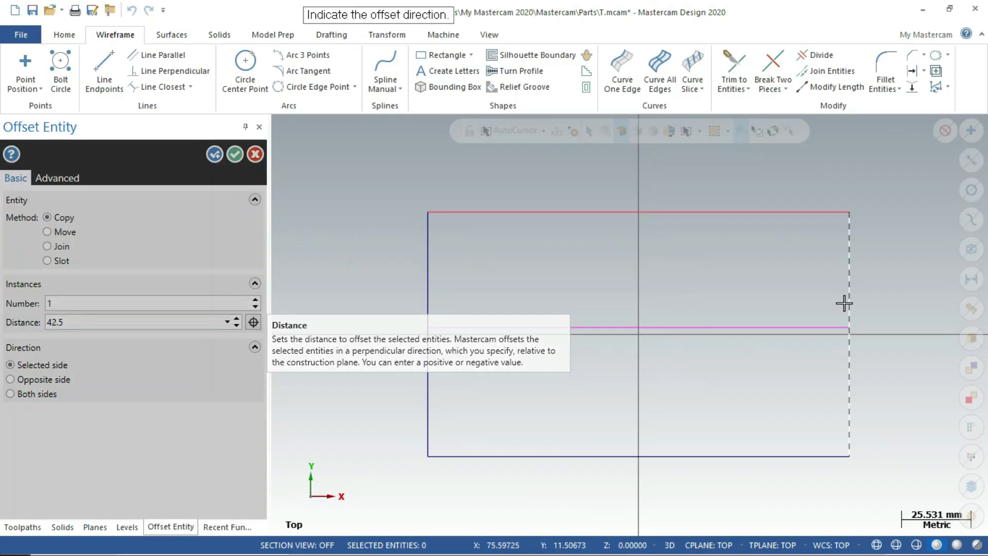
click(697, 286)
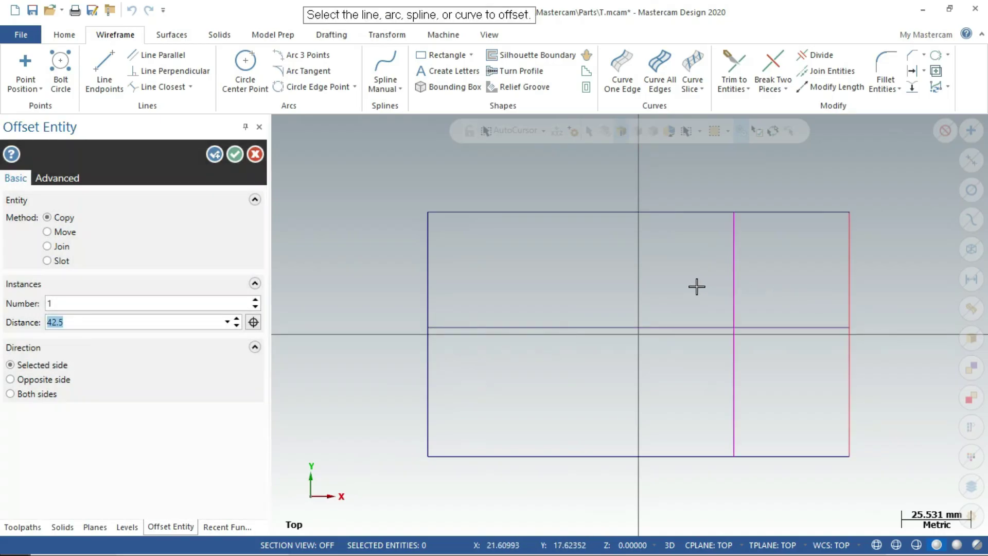
click(235, 154)
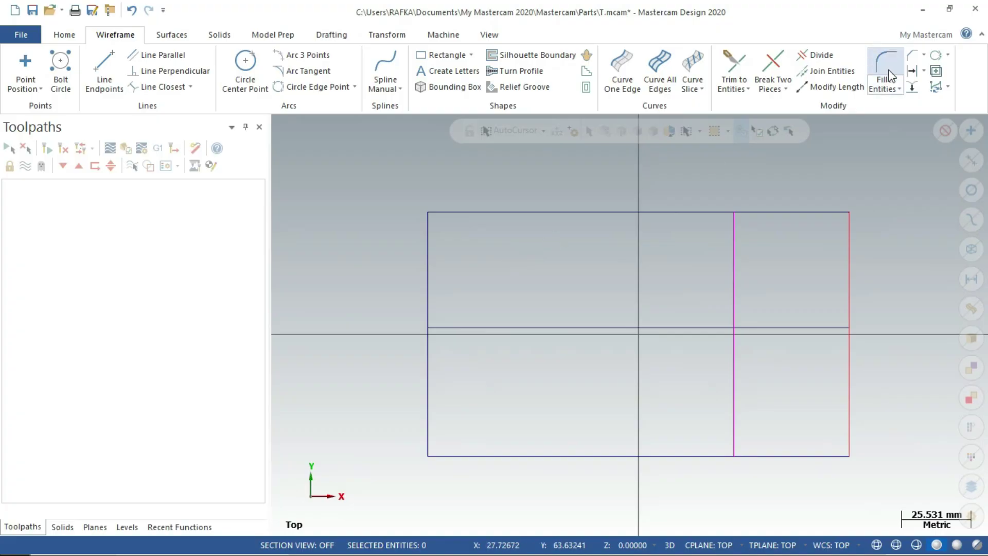
Offset the middle horizontal guide line 20 upward
click(912, 70)
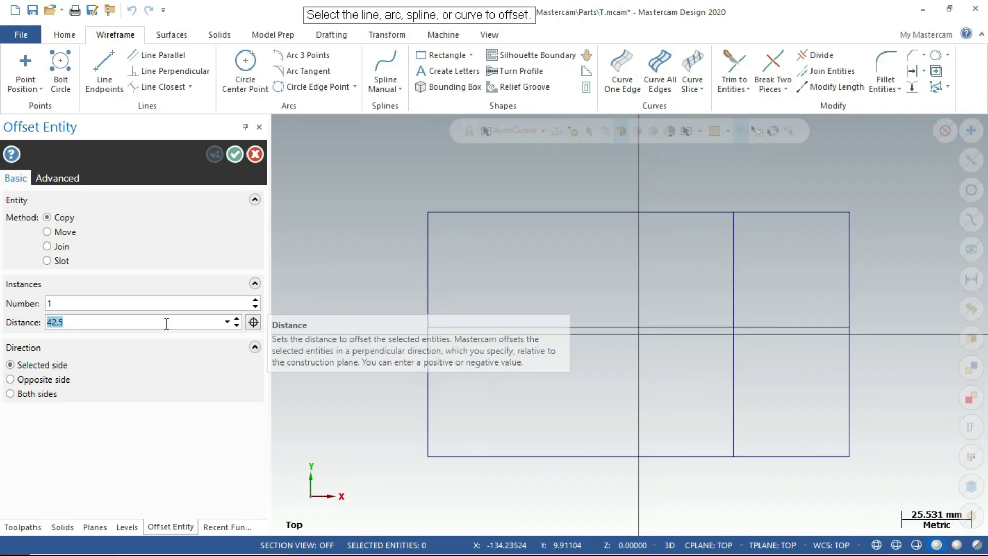
text(20)
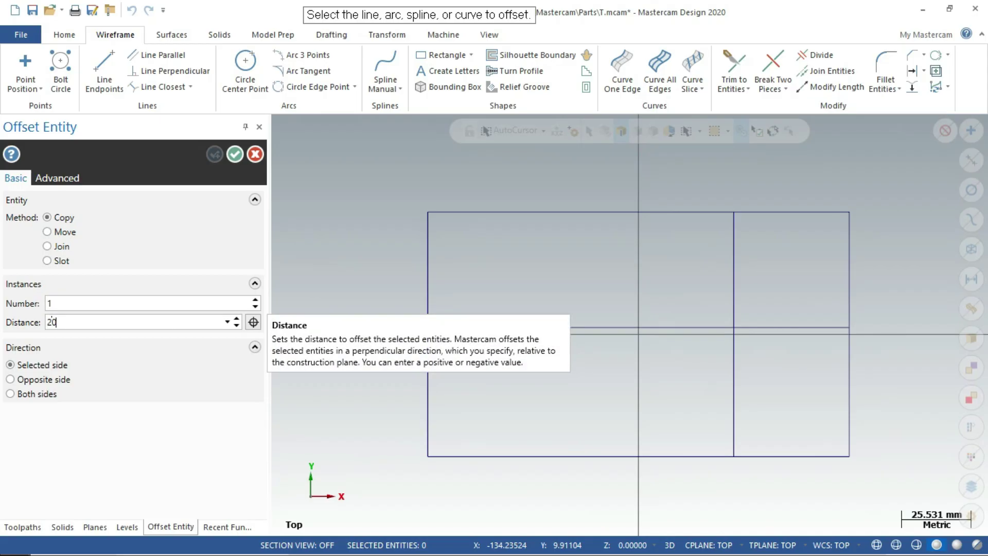
key(Return)
click(588, 328)
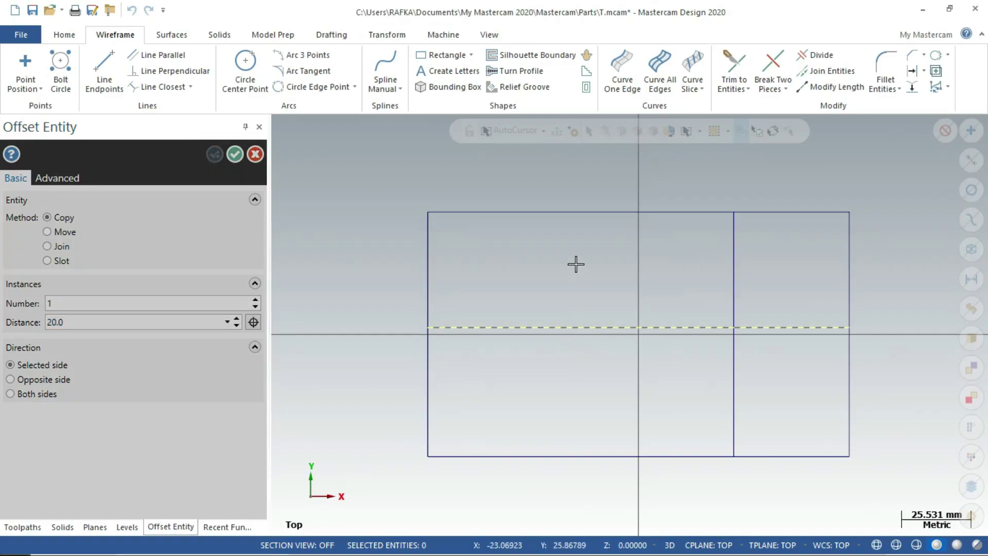
click(575, 264)
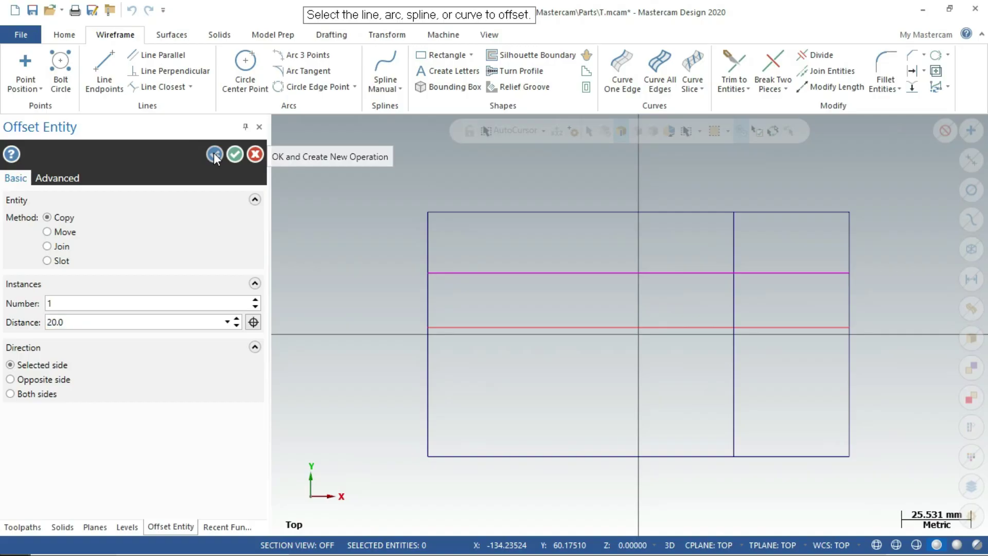
click(214, 153)
Offset the left rectangle edge 22.5 inward as a guide line
text(22)
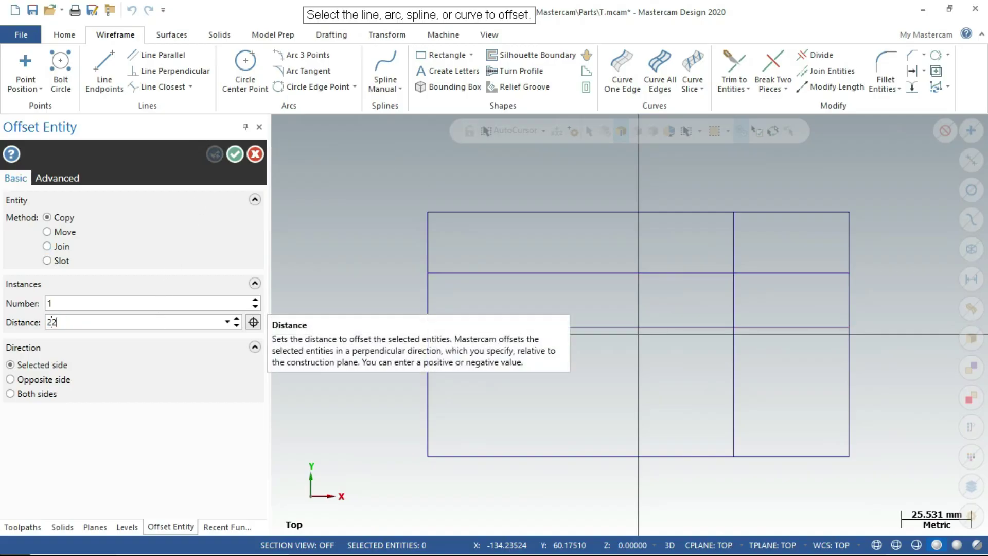
key(Return)
click(429, 254)
click(548, 256)
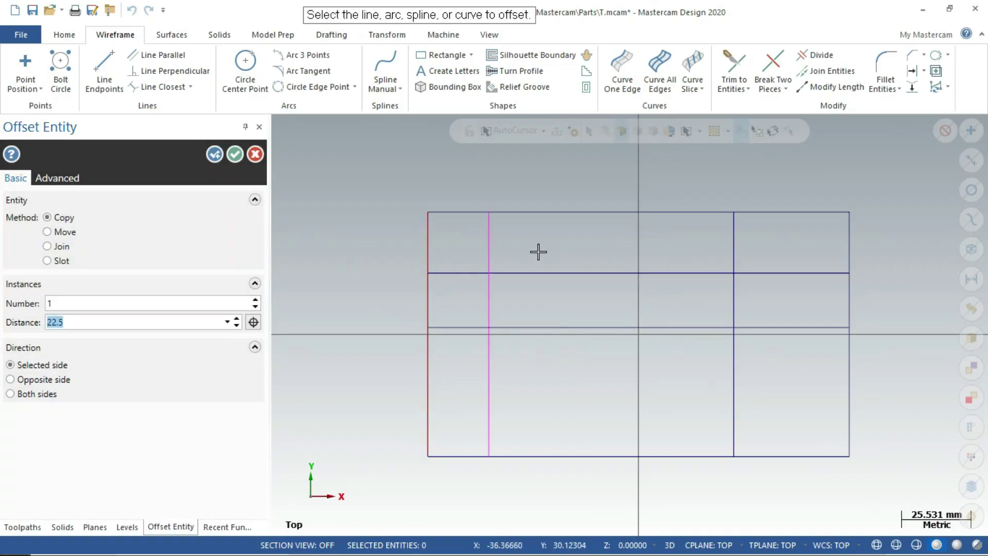
click(234, 154)
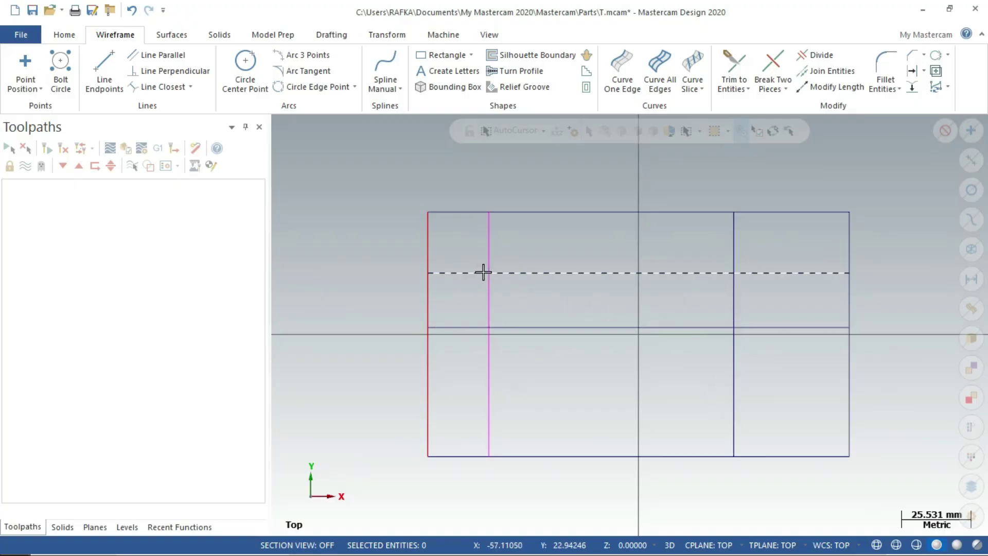
click(244, 72)
text(40)
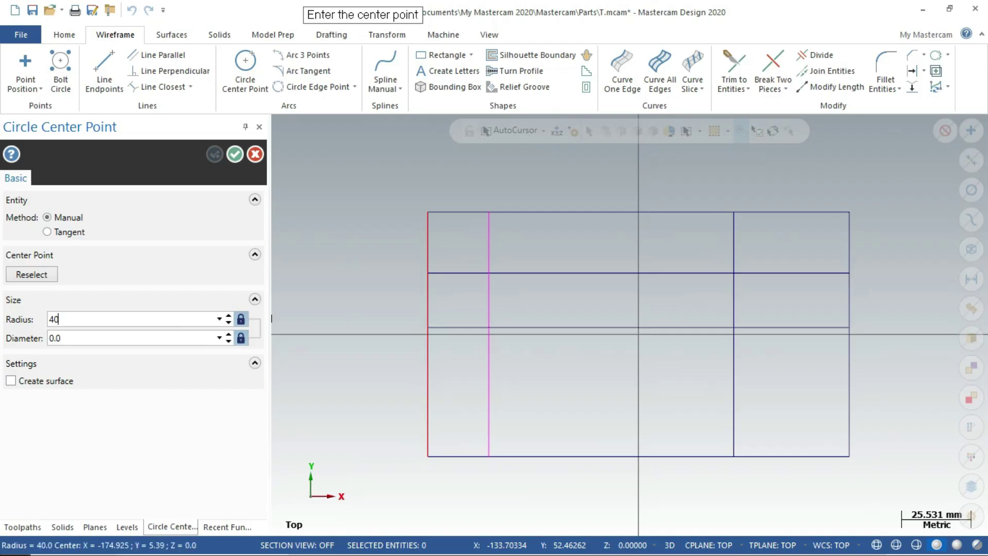
Place the radius-40 circle on the right guide-line intersection
key(Return)
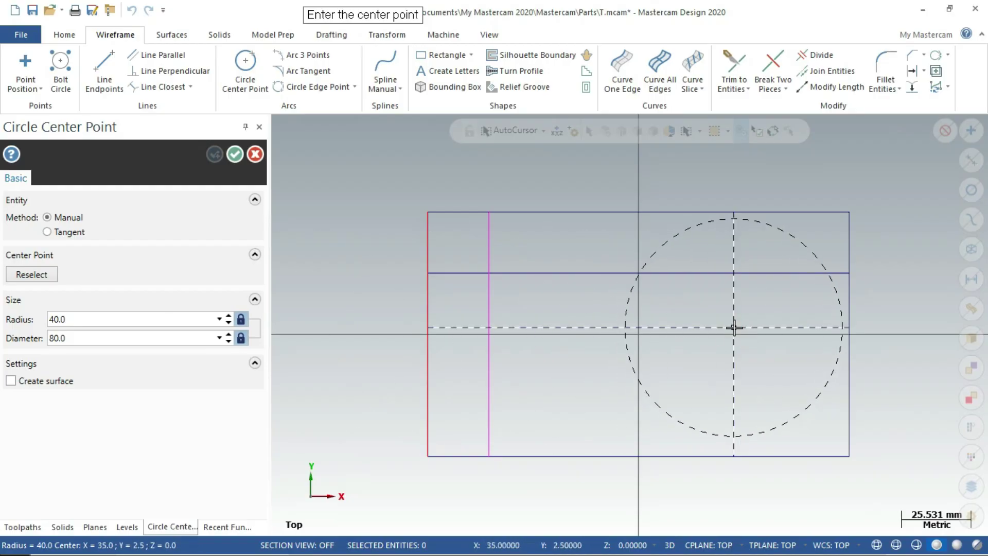
click(734, 327)
click(212, 159)
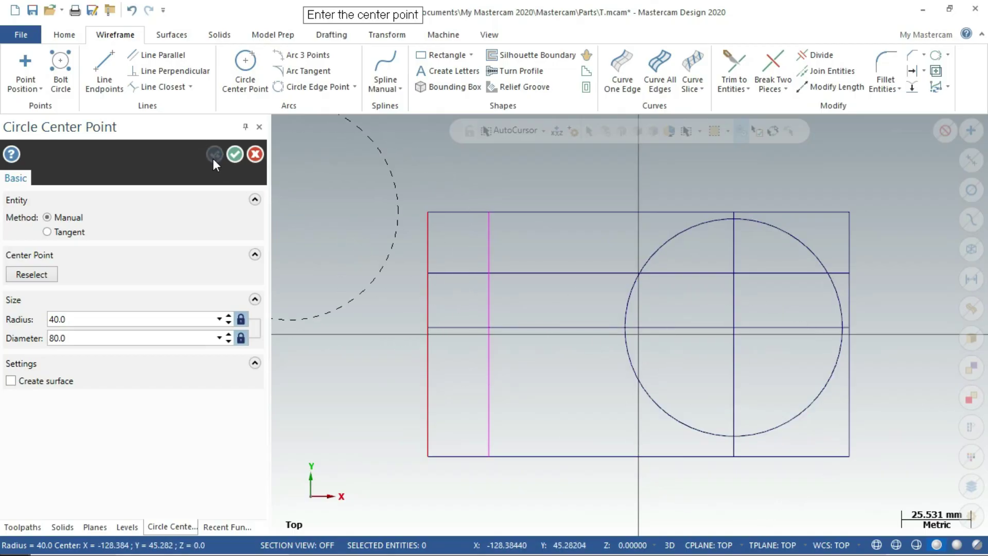
Add a Ø40 circle on the left guide intersection and pick its vertical centre line
double_click(145, 338)
text(40)
key(Return)
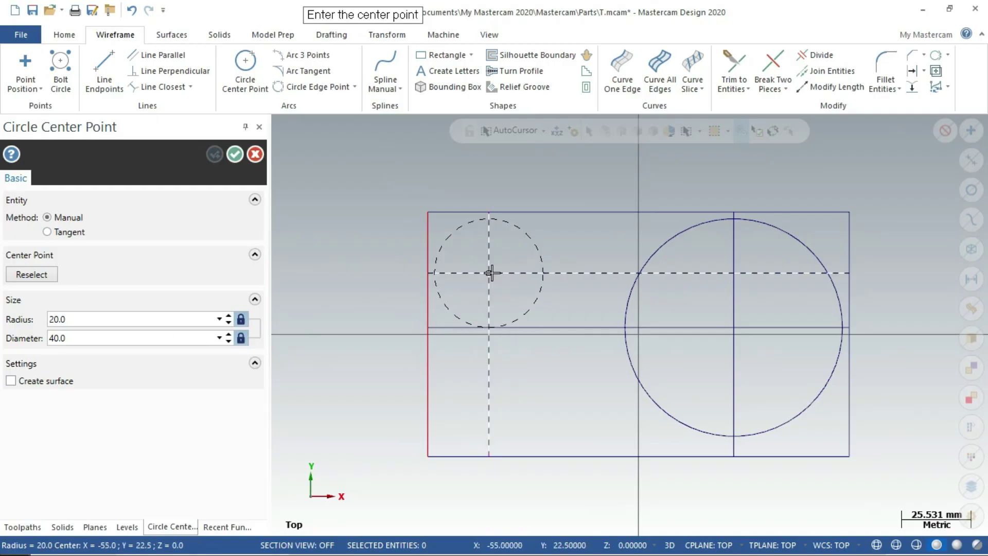
click(491, 273)
click(235, 154)
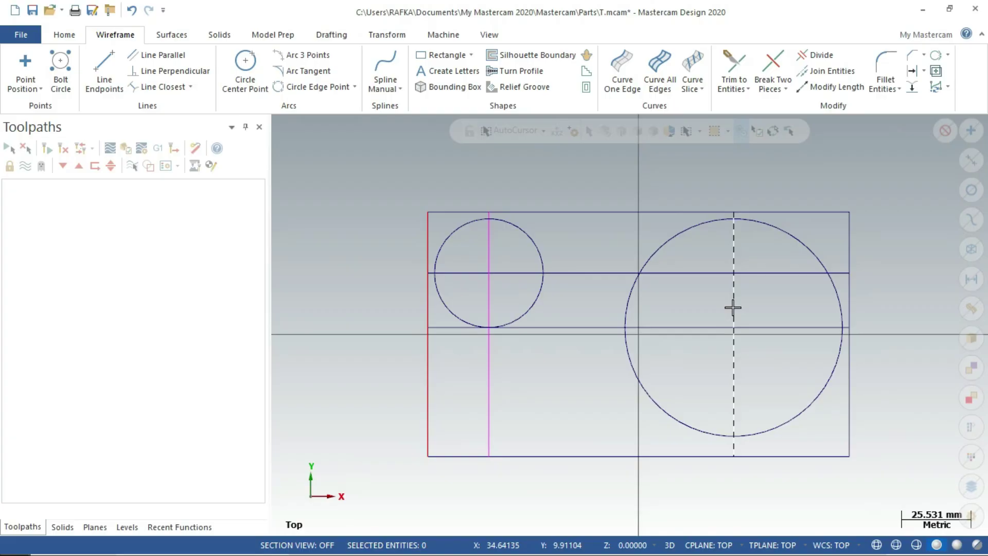
click(507, 284)
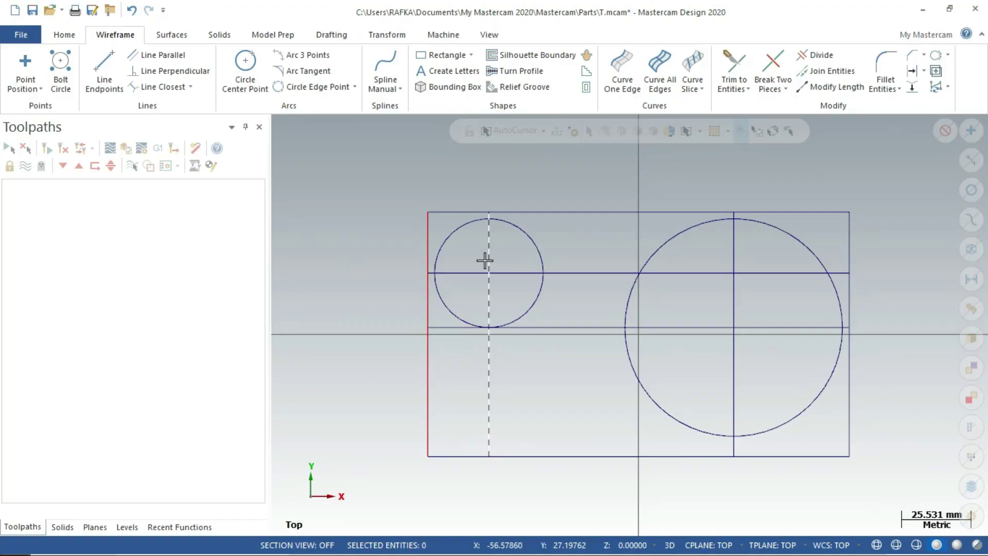
click(485, 260)
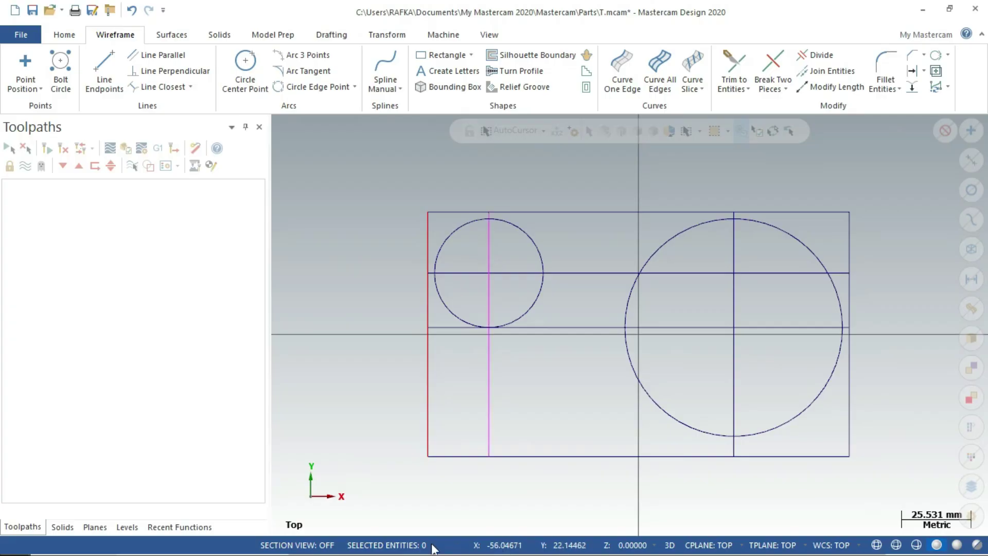
key(alt+Tab)
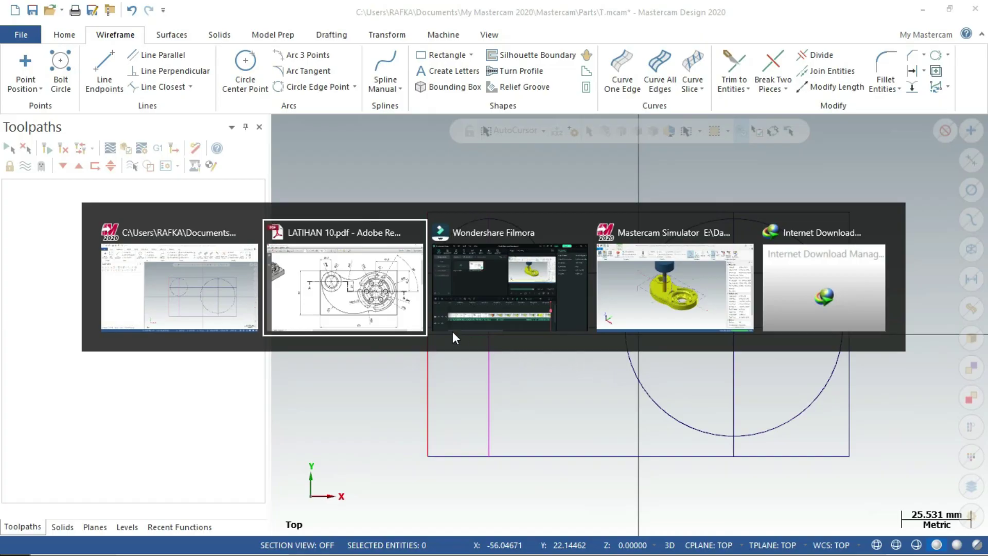
click(395, 298)
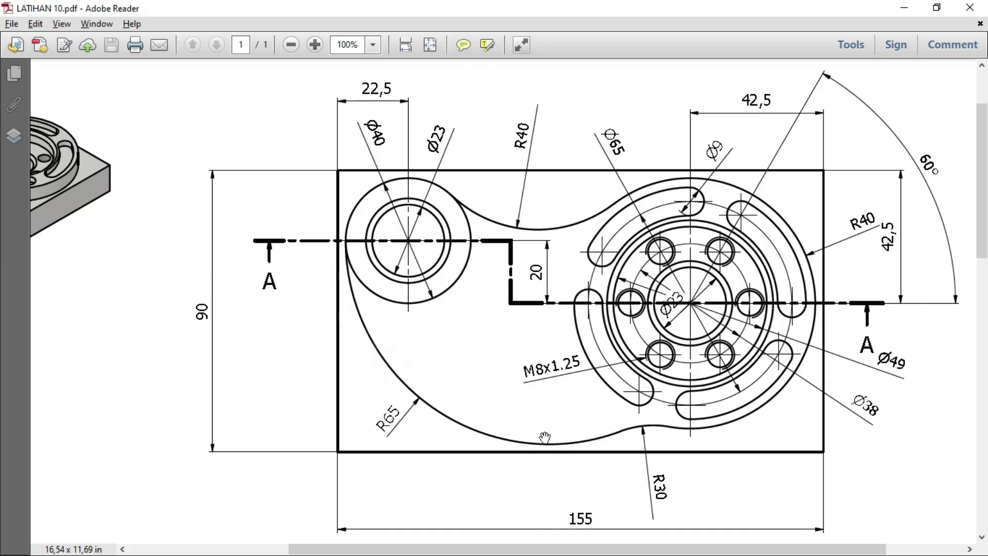
key(alt+Tab)
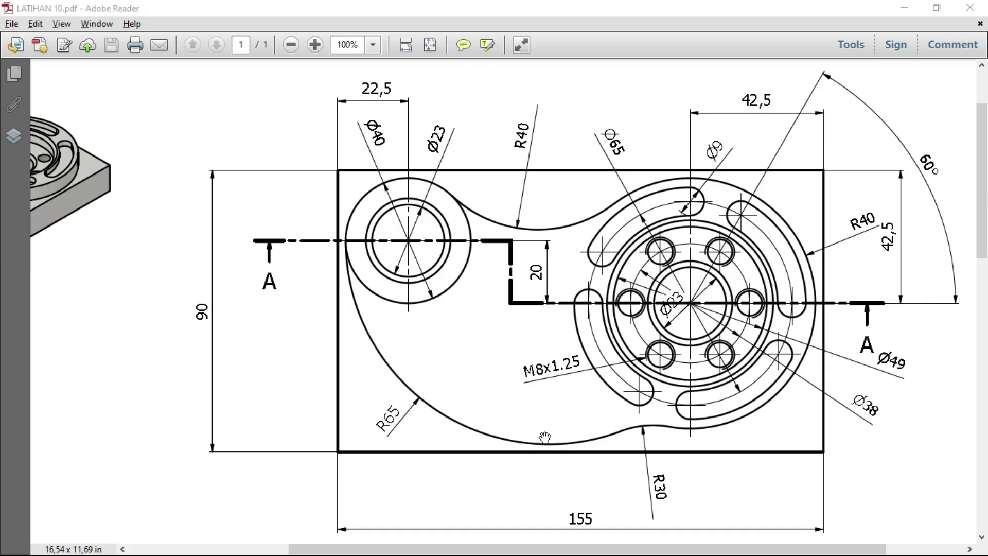
click(382, 304)
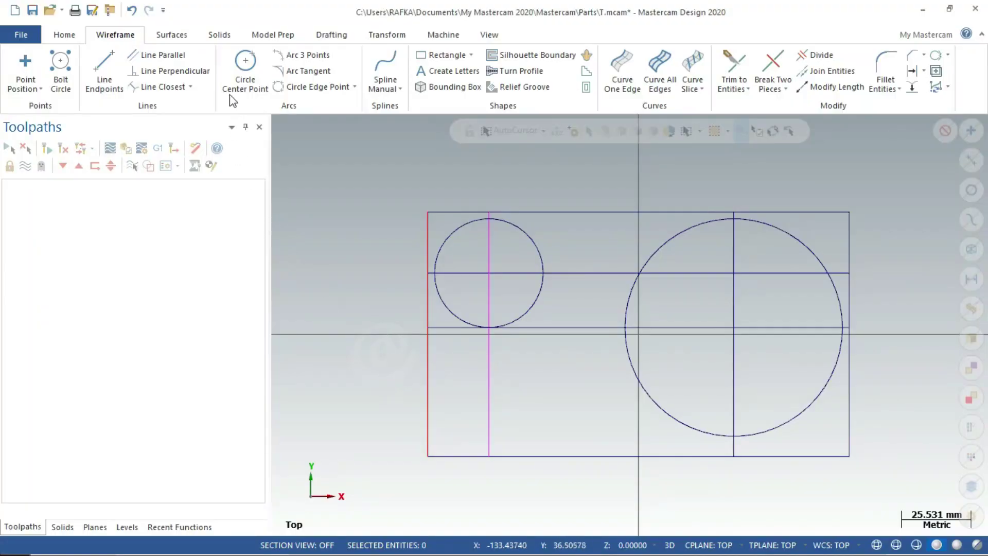
Draw a radius 65 circle to the left of the plate outline, then check it against the PDF drawing
click(244, 66)
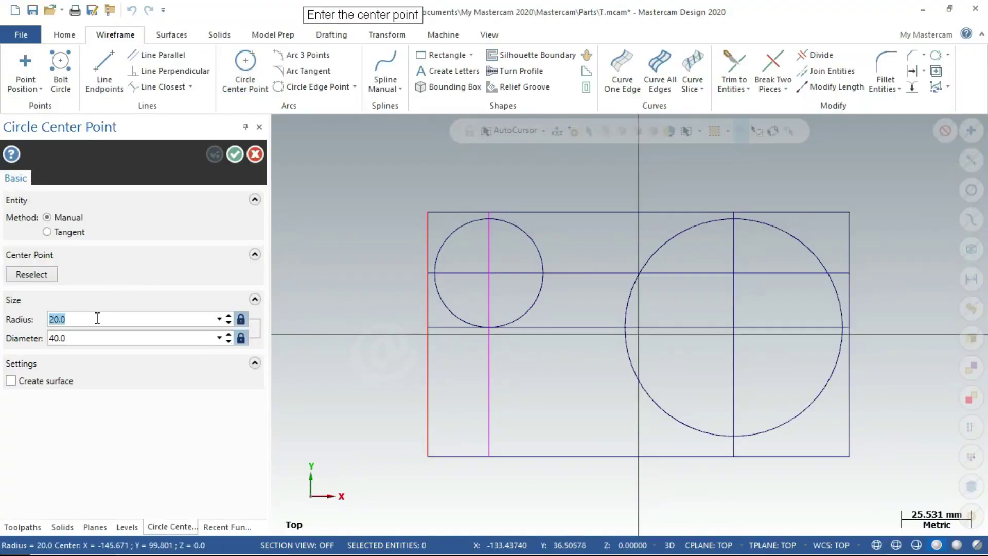
text(65)
key(Return)
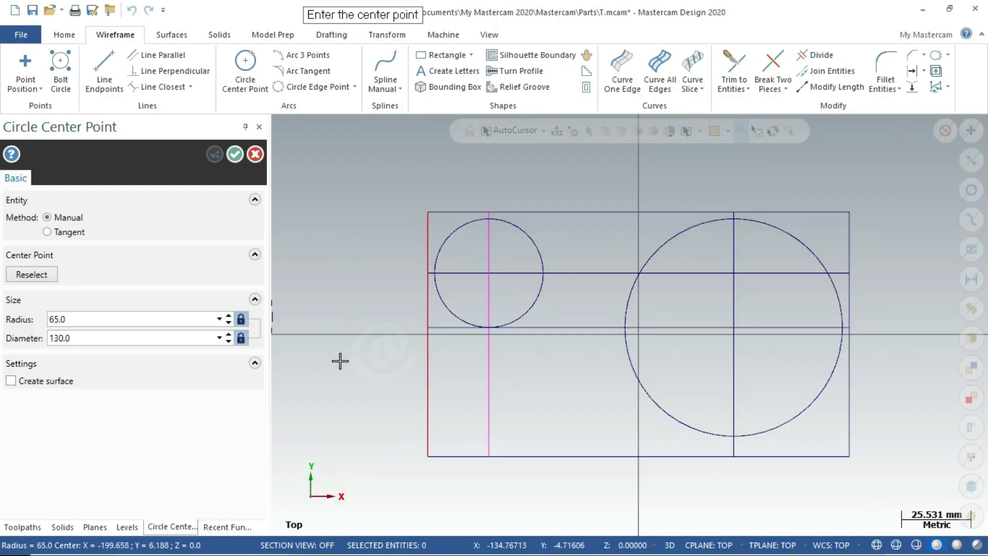
scroll(710, 347, down, 2)
scroll(721, 344, down, 1)
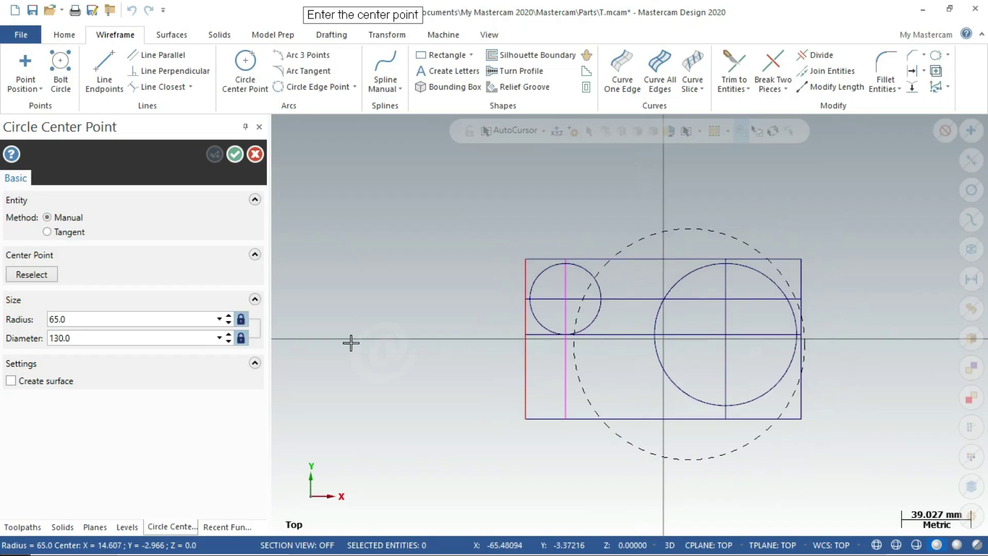
click(386, 313)
click(235, 155)
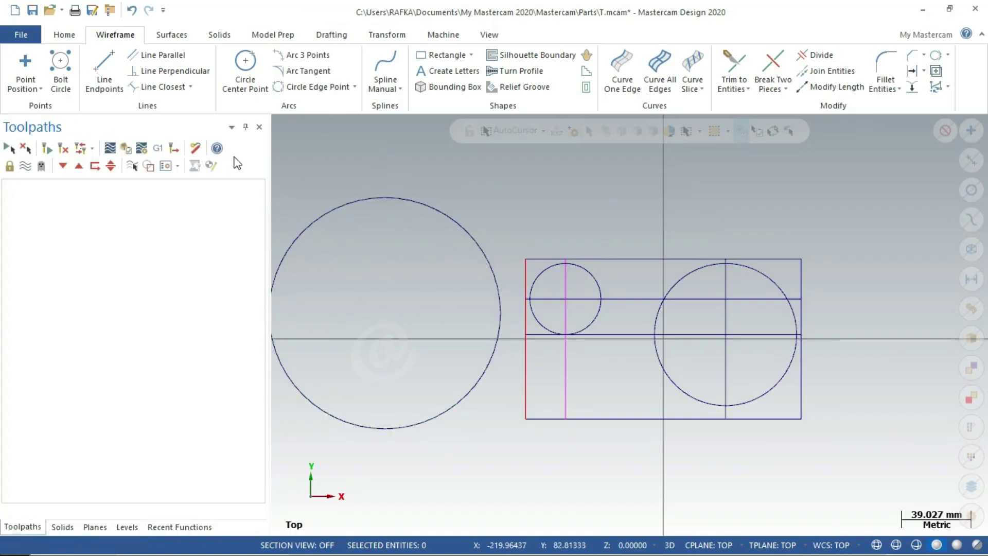
scroll(538, 355, down, 1)
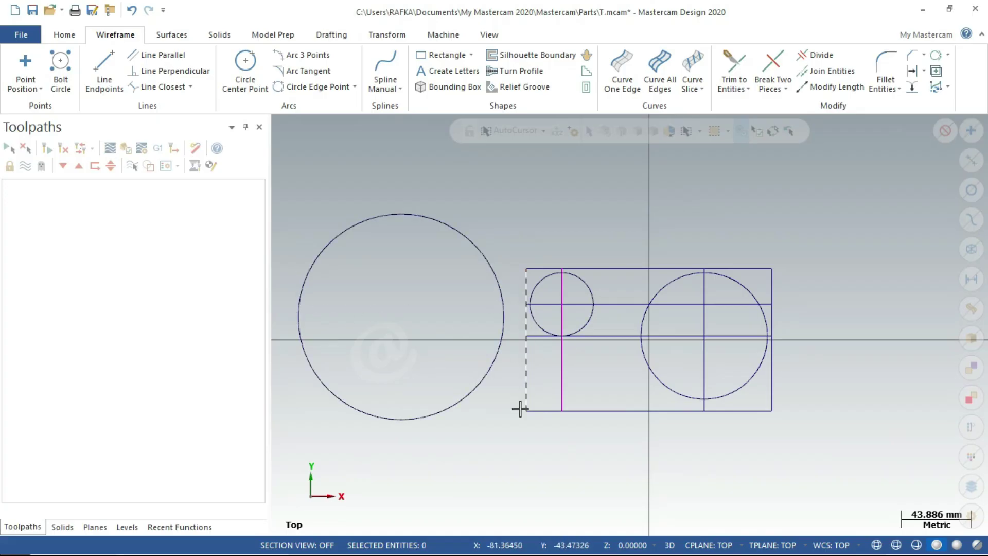
key(alt+Tab)
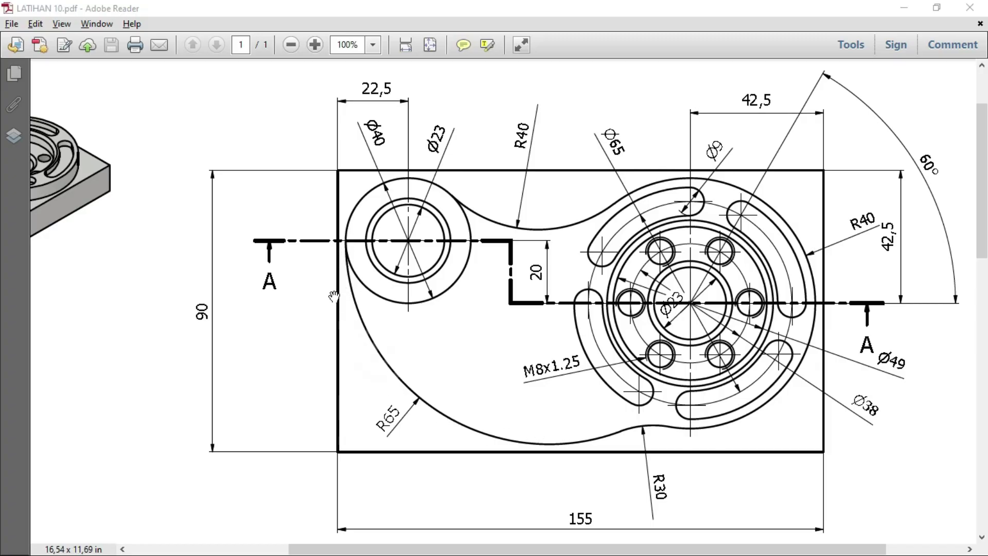
key(alt+Tab)
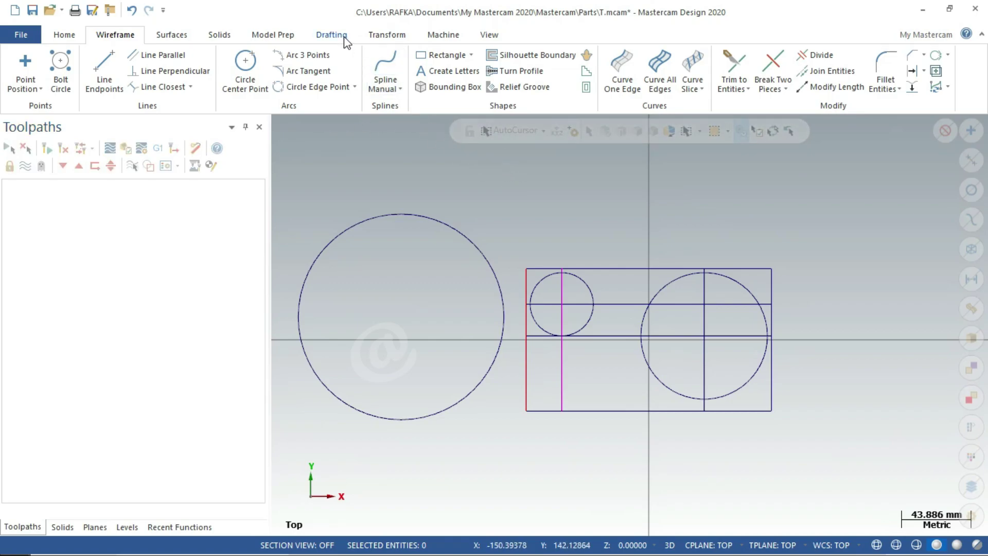
Translate-move the R65 circle from its left quadrant to the Ø40 circle's left quadrant
click(389, 37)
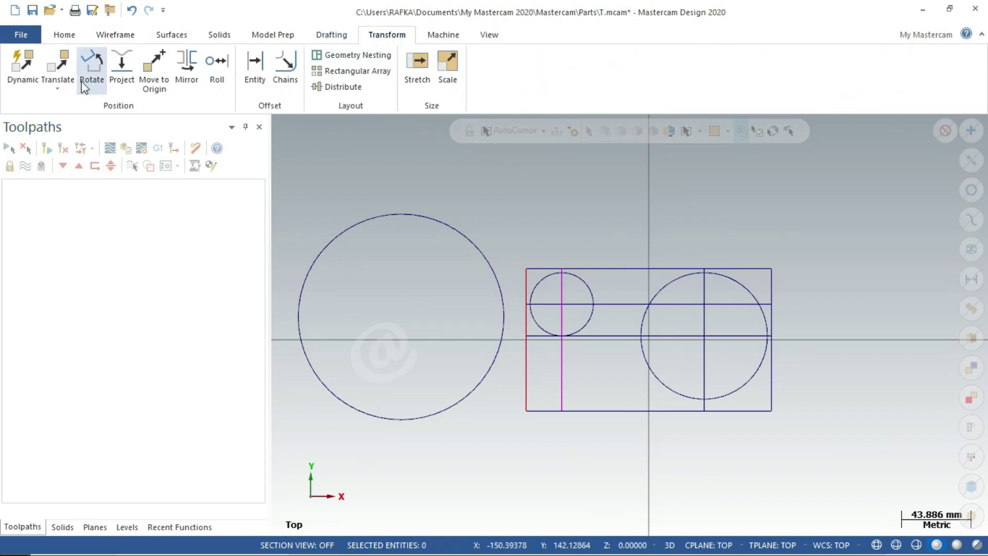
click(60, 63)
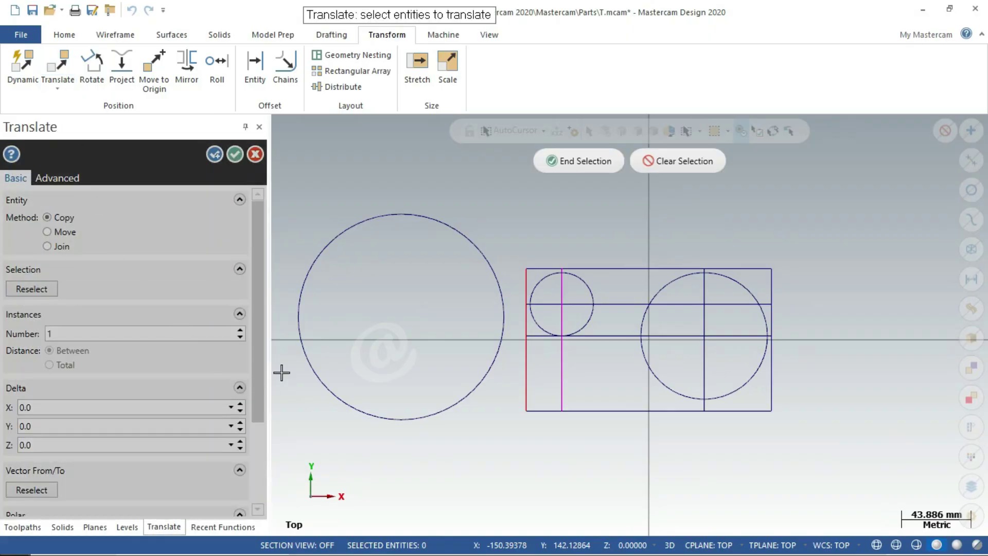
click(431, 221)
click(573, 161)
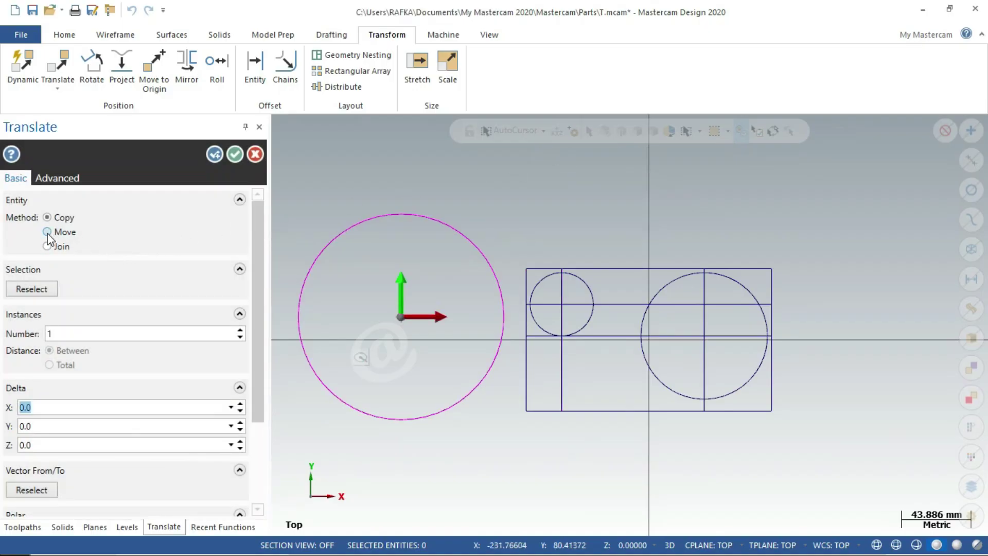
click(48, 232)
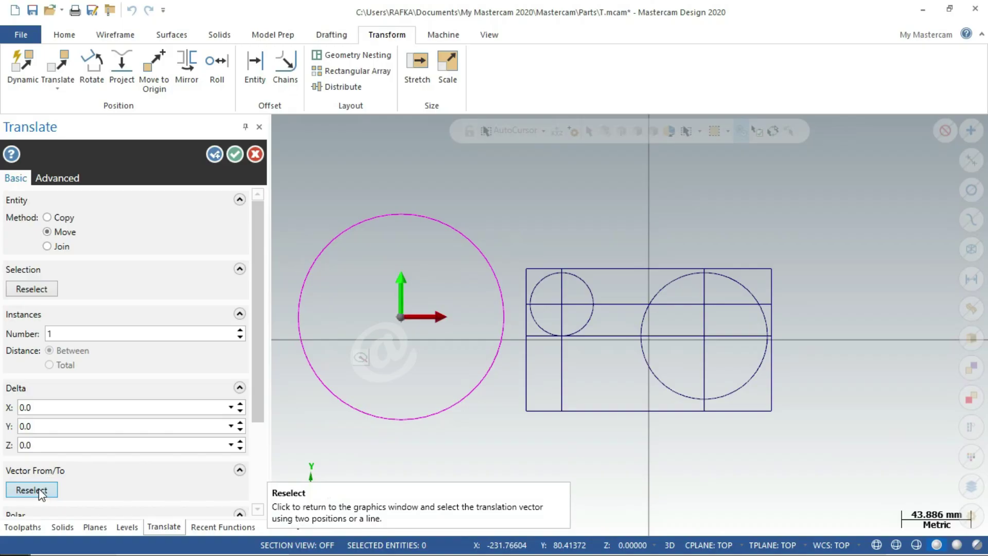
click(37, 489)
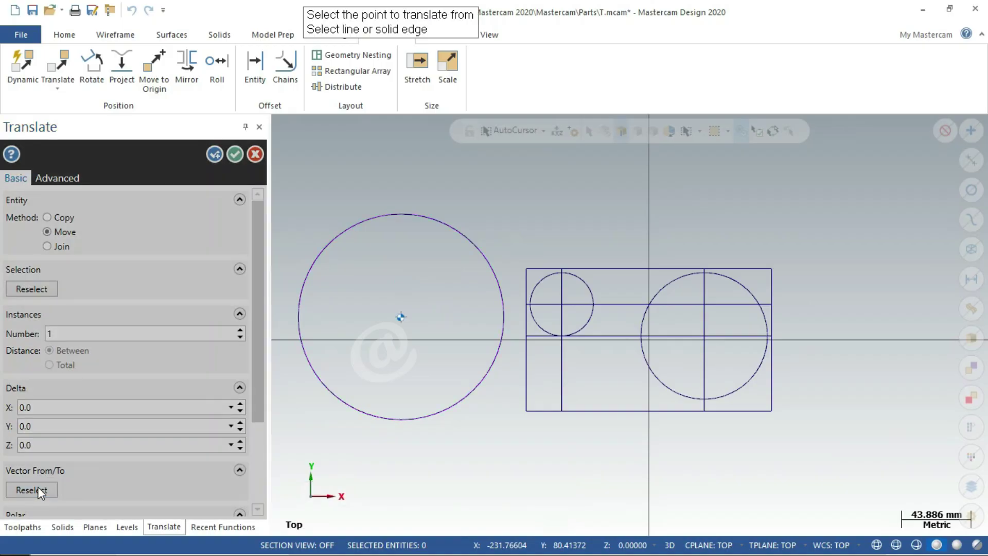
click(298, 317)
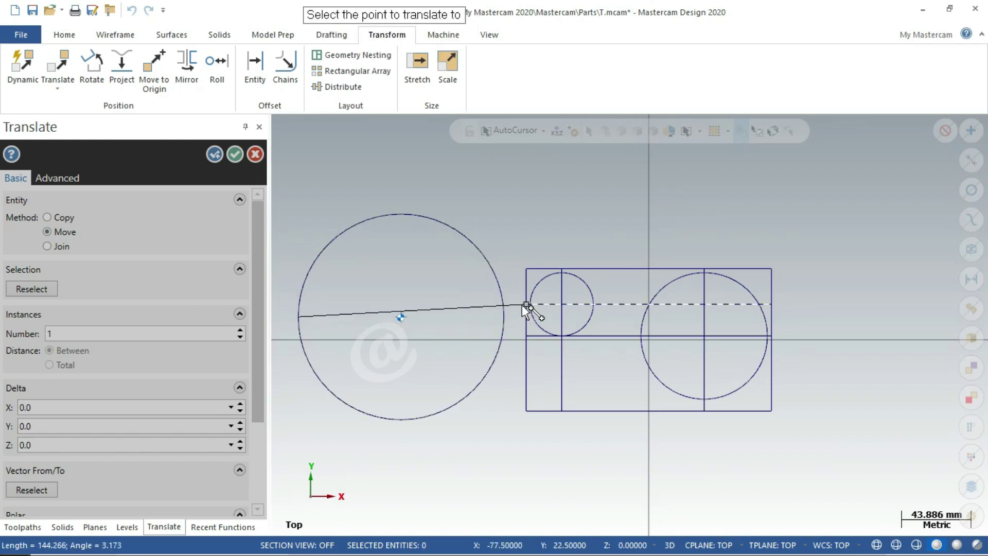
scroll(540, 314, up, 3)
scroll(535, 309, up, 3)
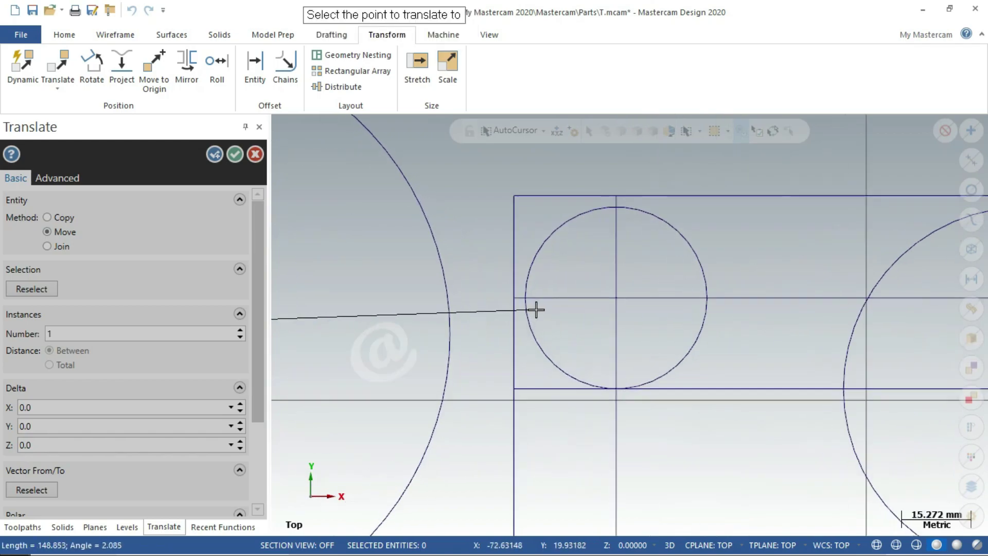
scroll(535, 309, up, 1)
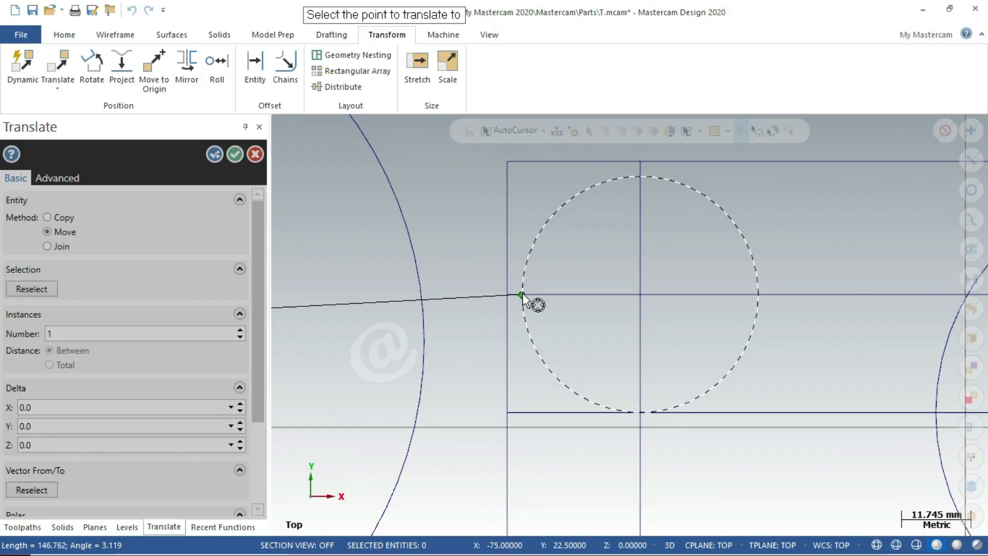
click(521, 295)
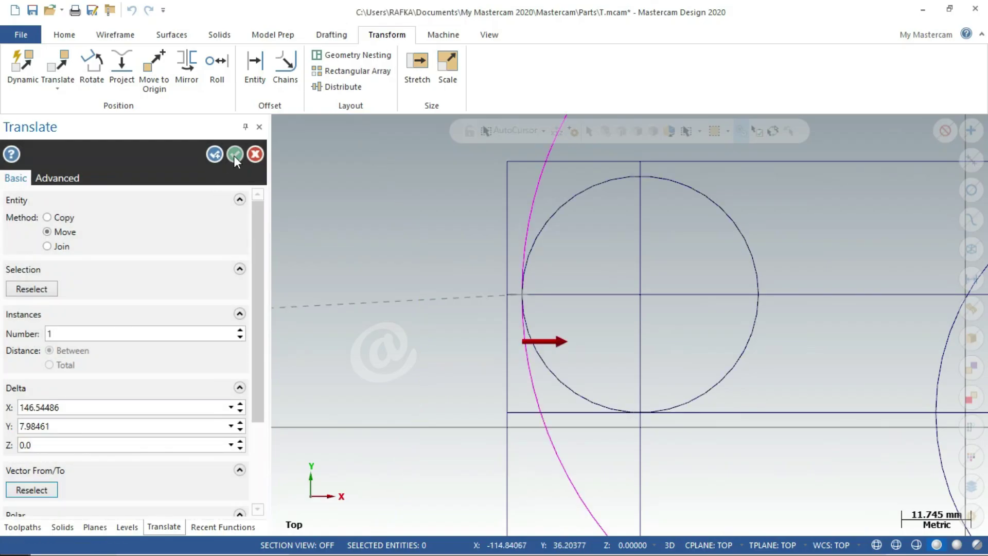
click(234, 155)
Clear the result colour from the moved circle and compare the layout with the reference drawing
scroll(455, 255, down, 3)
scroll(457, 304, down, 1)
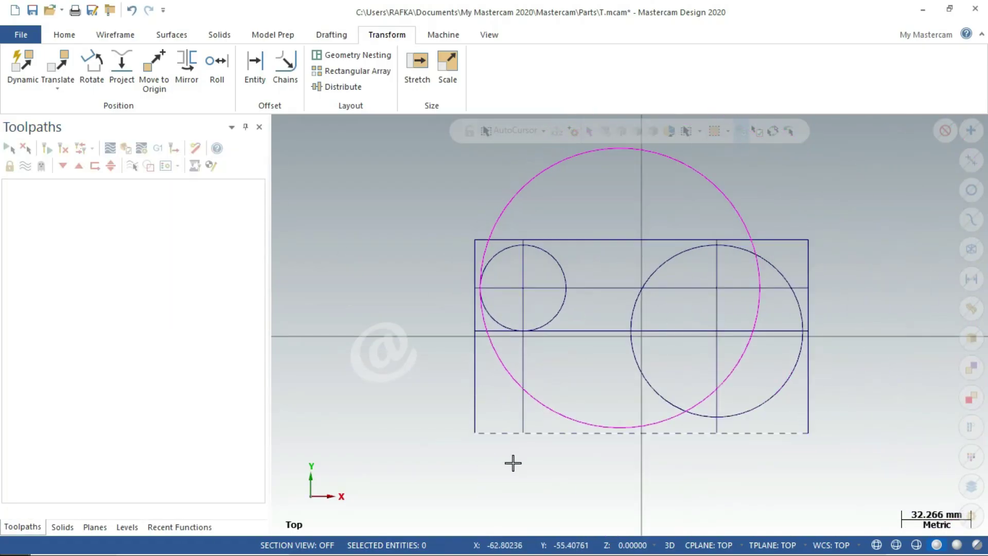
scroll(662, 459, down, 1)
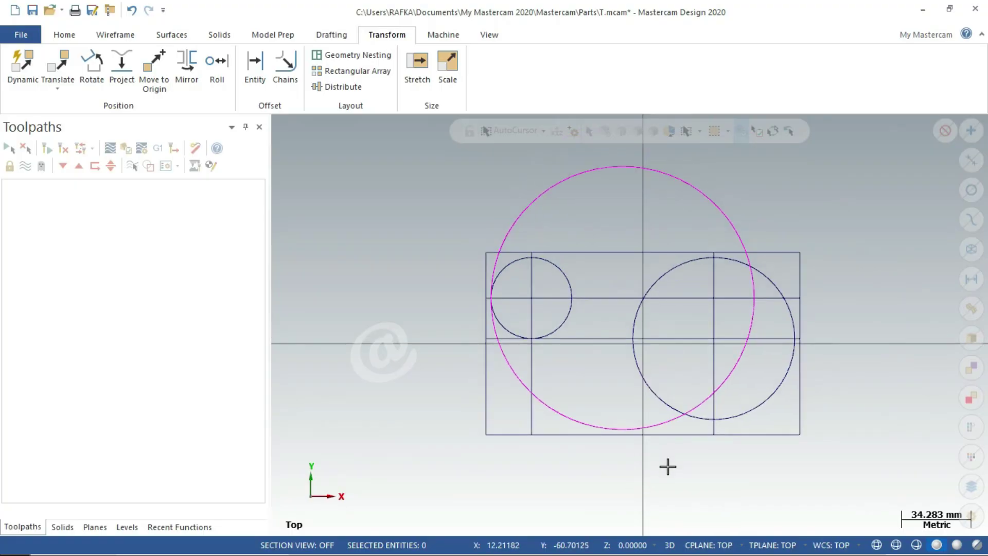
right_click(394, 248)
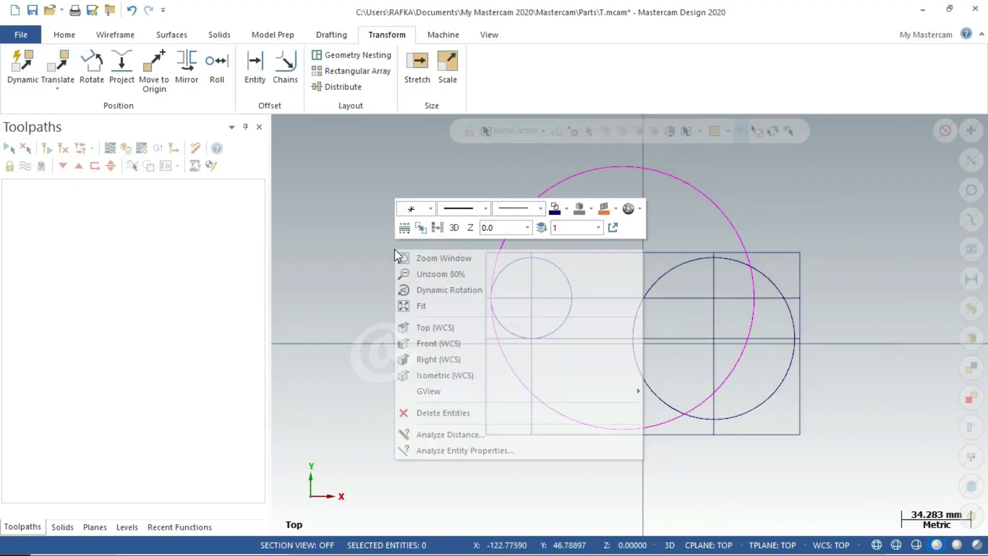
click(438, 229)
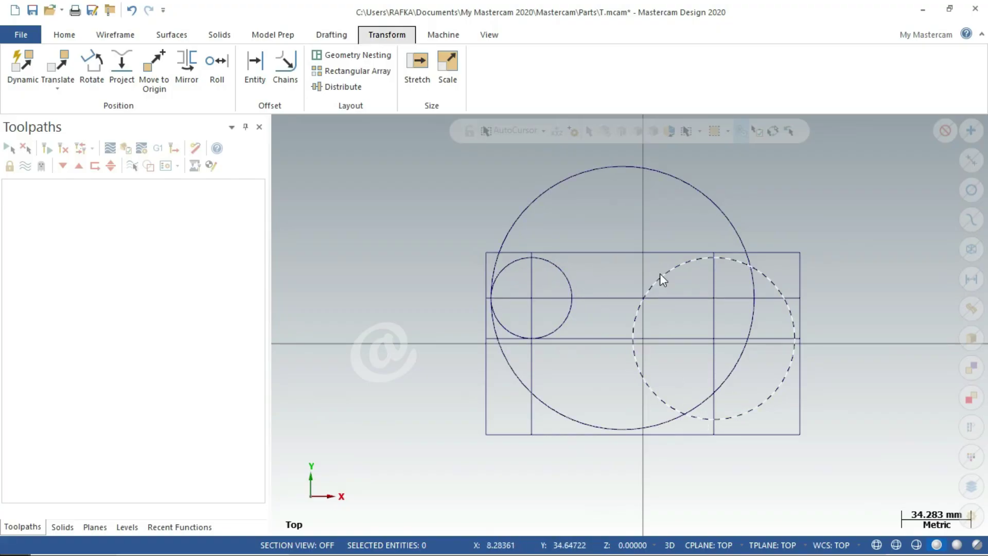
key(alt+Tab)
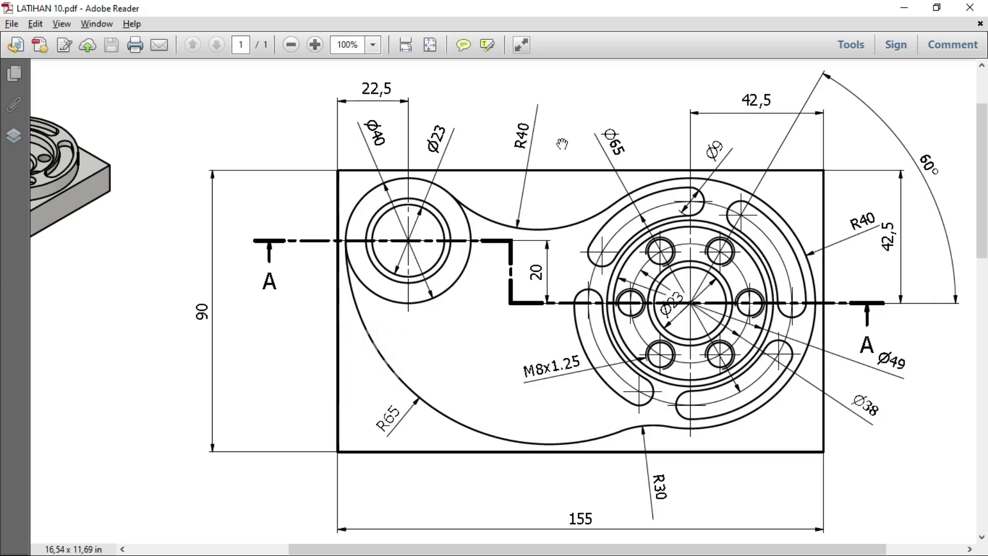
key(alt+Tab)
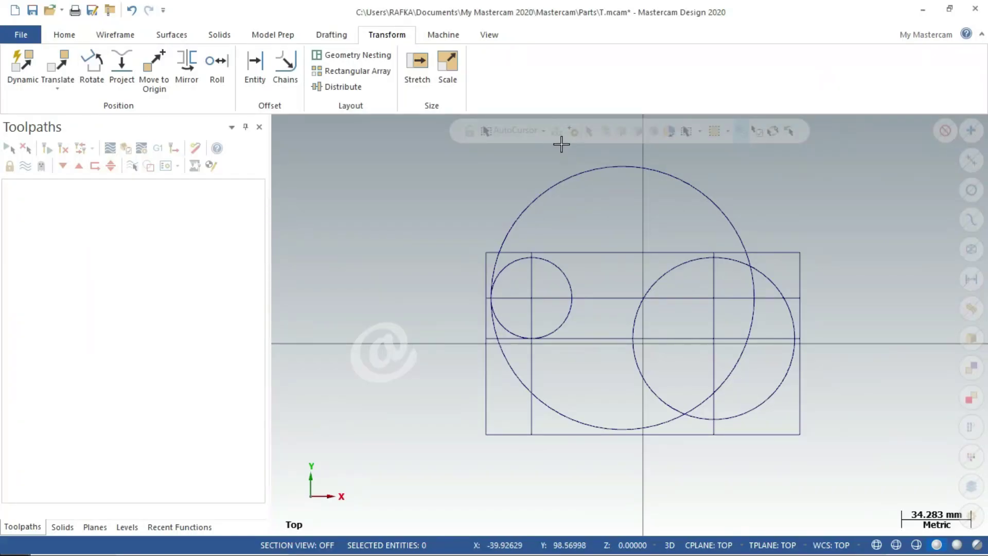
Try a trimmed fillet between the large and right circles, then undo it
click(116, 37)
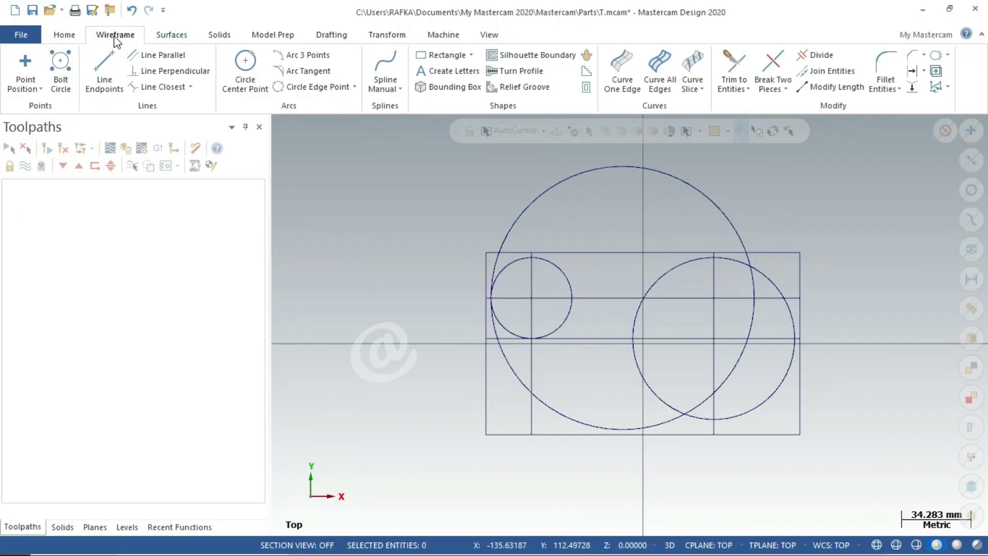
click(877, 64)
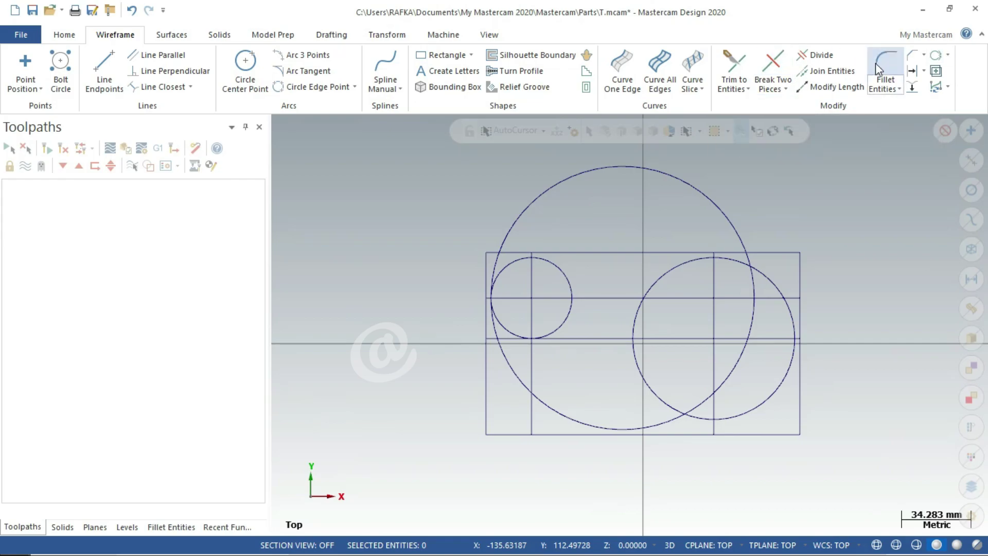
double_click(126, 328)
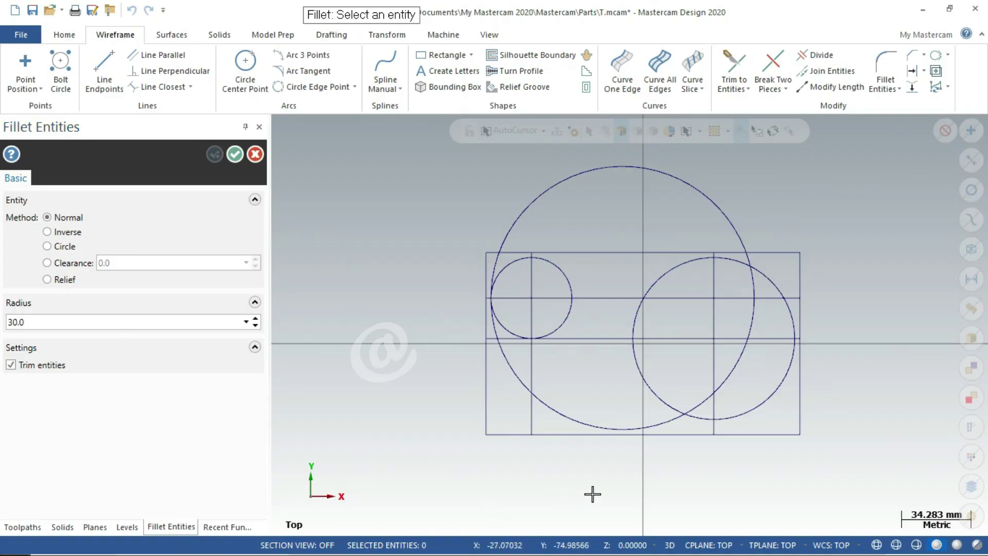
scroll(640, 506, up, 1)
scroll(640, 505, down, 1)
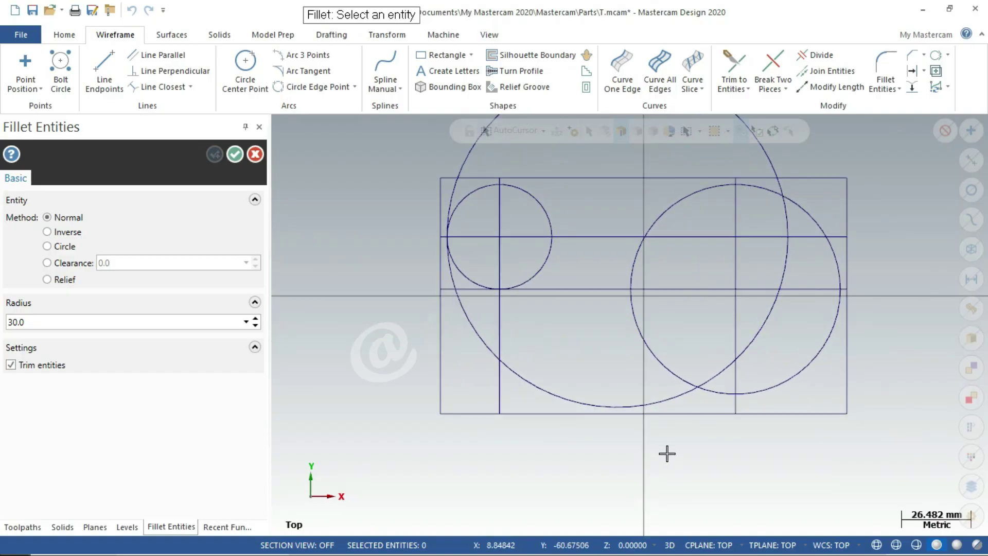
click(667, 404)
click(716, 392)
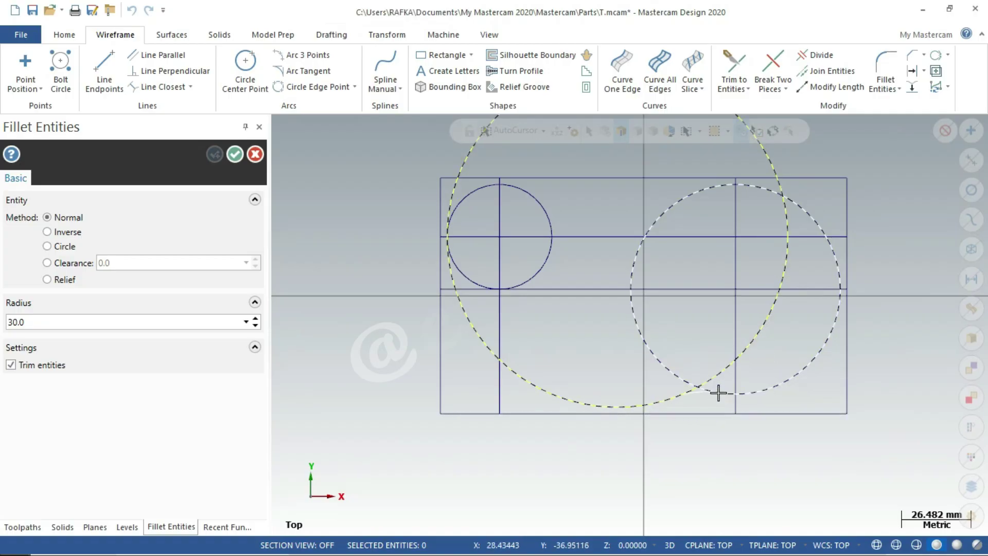
scroll(703, 435, up, 1)
scroll(702, 434, up, 2)
scroll(703, 438, down, 2)
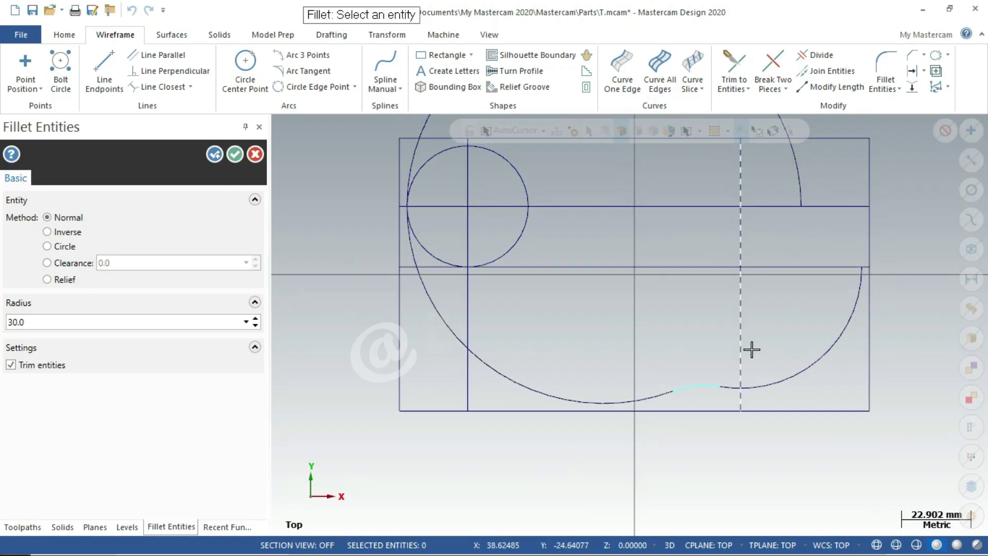
click(235, 154)
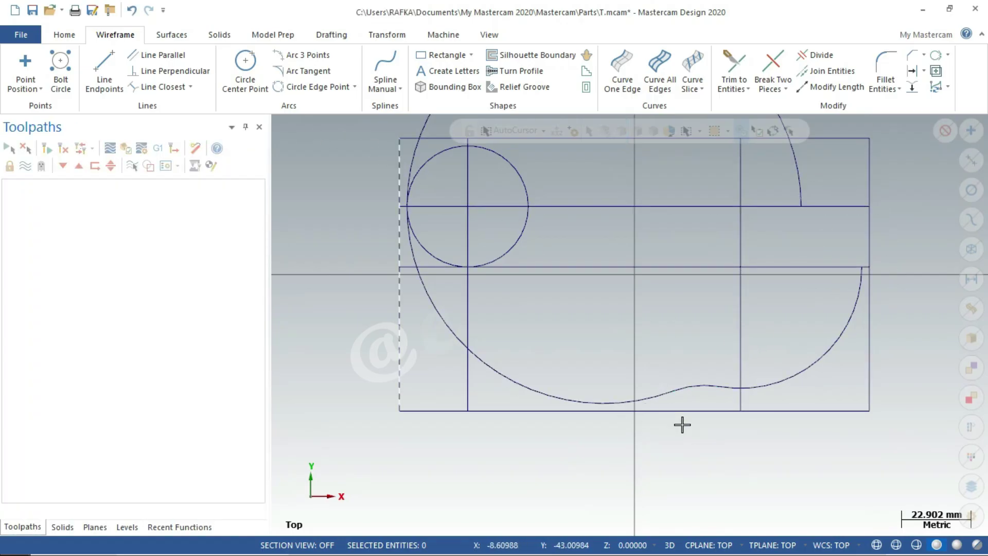
key(ctrl+z)
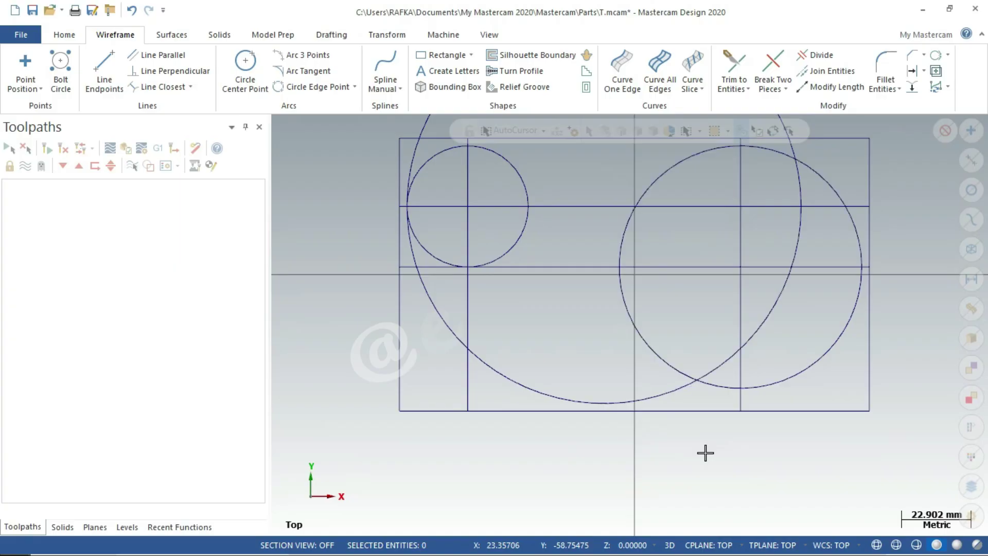
Add an untrimmed R30 fillet between the large and right circles at the bottom
click(881, 61)
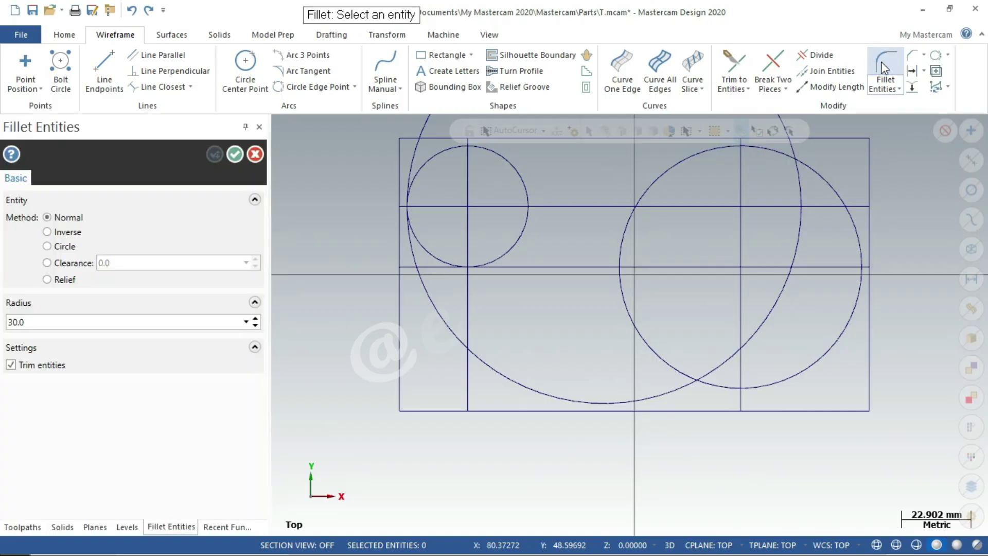
click(10, 364)
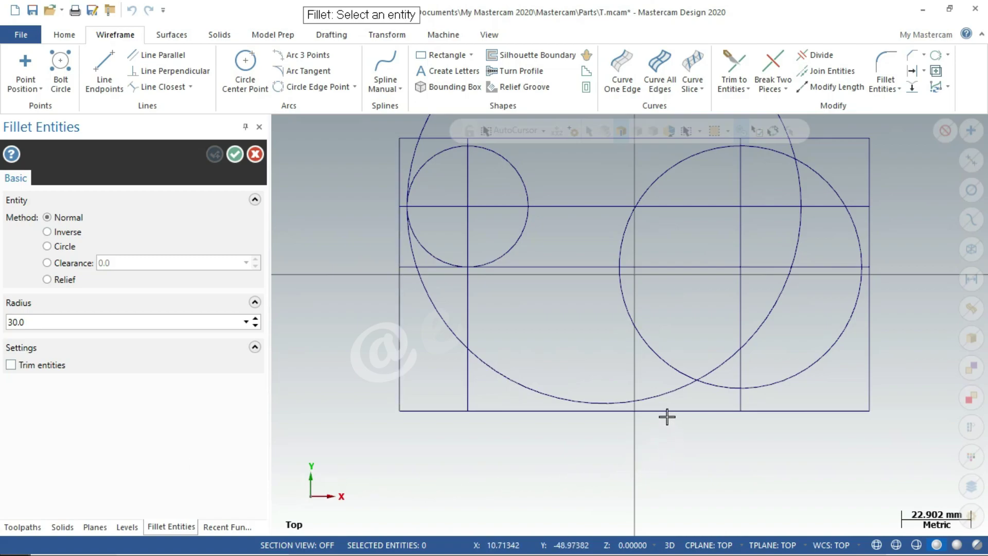
click(668, 397)
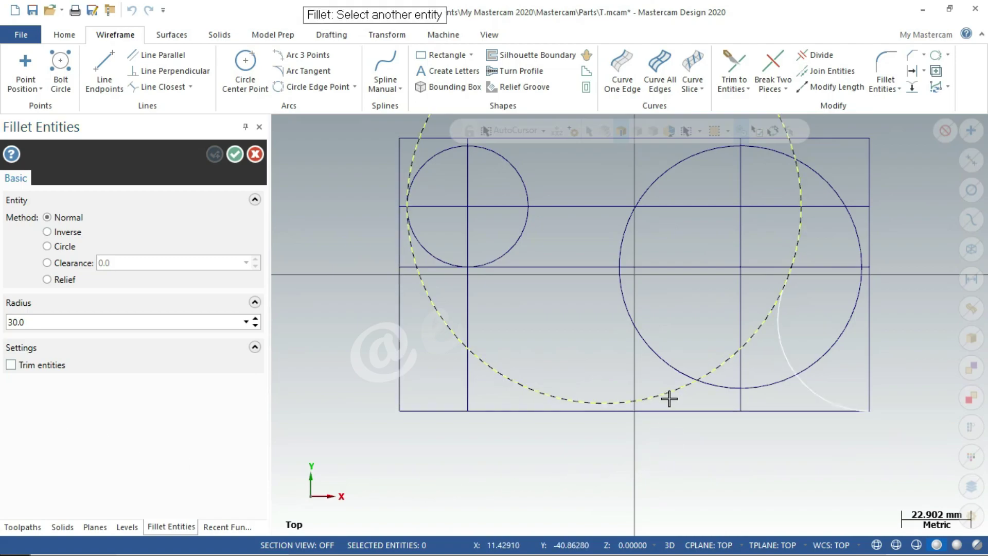
scroll(722, 392, up, 1)
scroll(720, 384, up, 1)
click(718, 382)
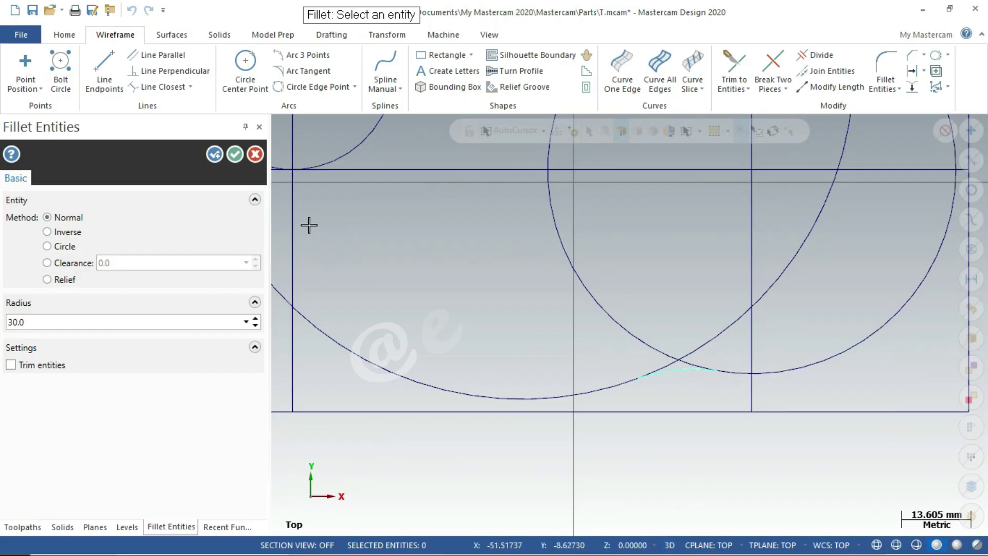
click(213, 154)
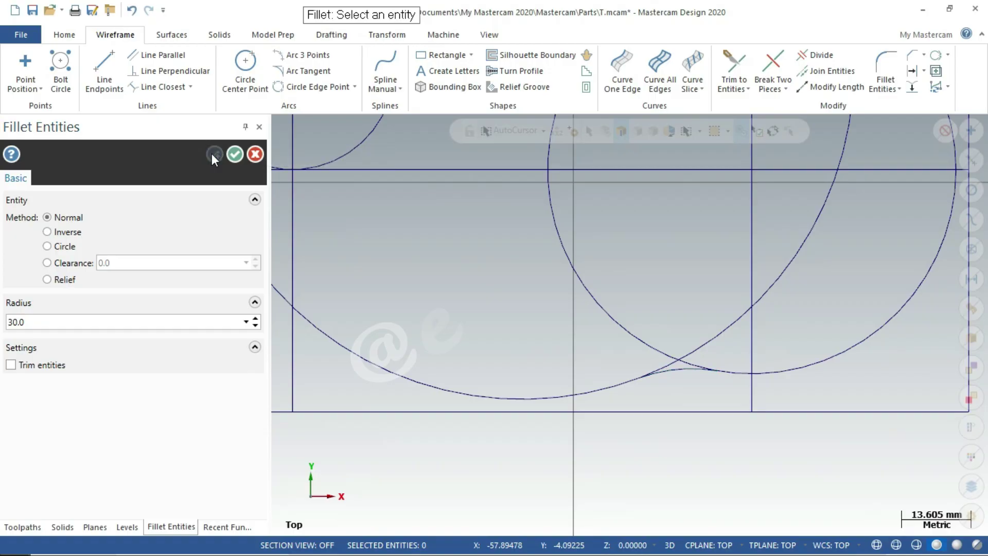
scroll(576, 448, down, 3)
scroll(566, 401, down, 1)
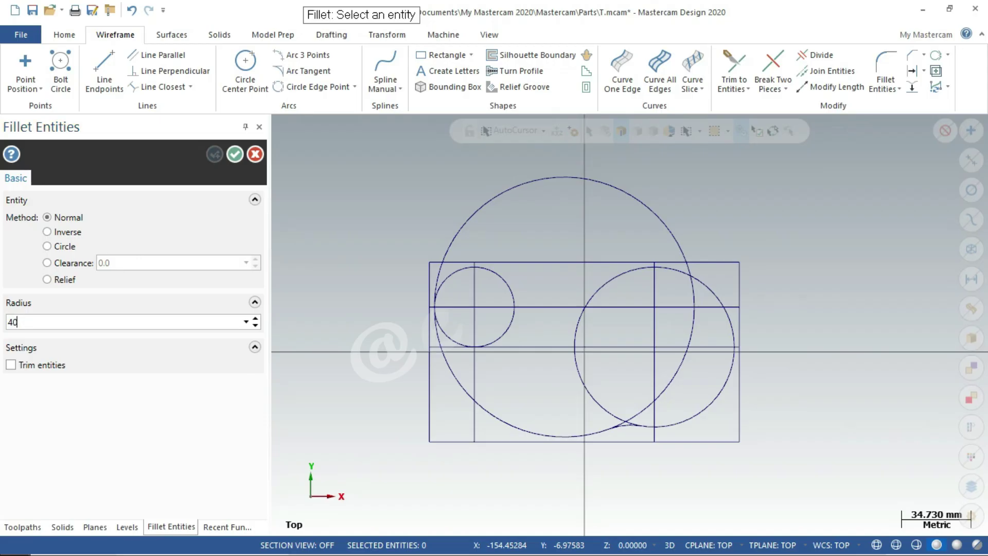
Add an R40 fillet arc joining the small and right circles on top
click(513, 287)
click(605, 281)
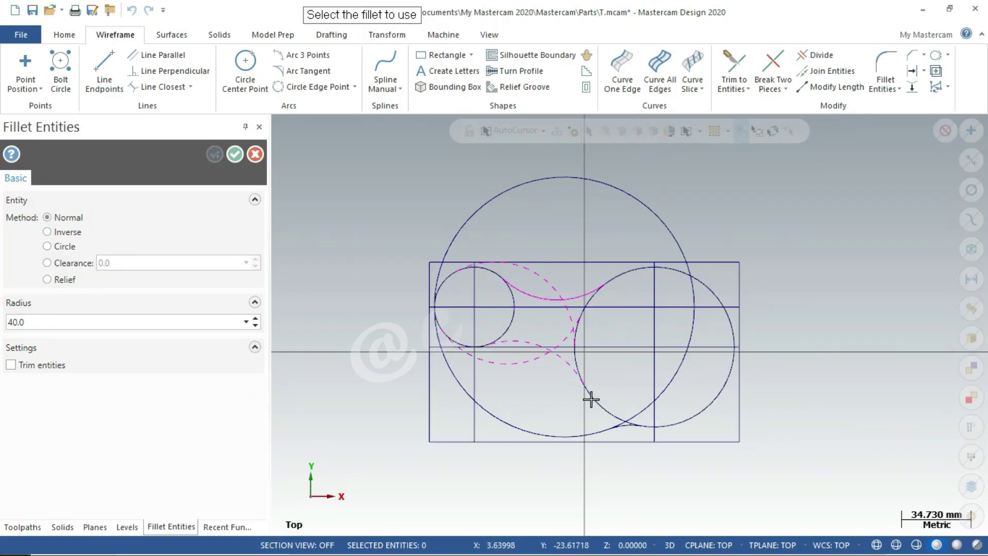
scroll(537, 299, up, 2)
scroll(535, 300, up, 1)
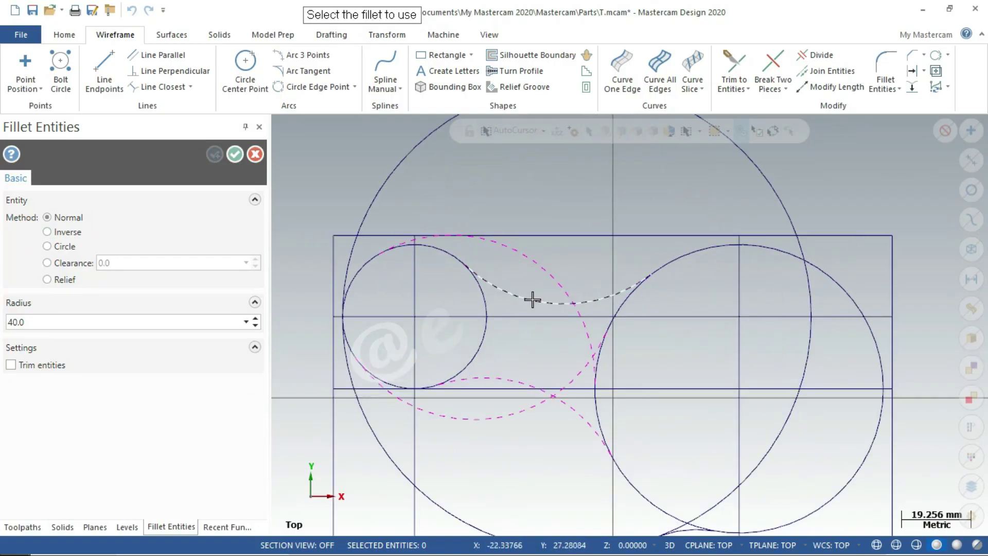
click(533, 301)
click(235, 154)
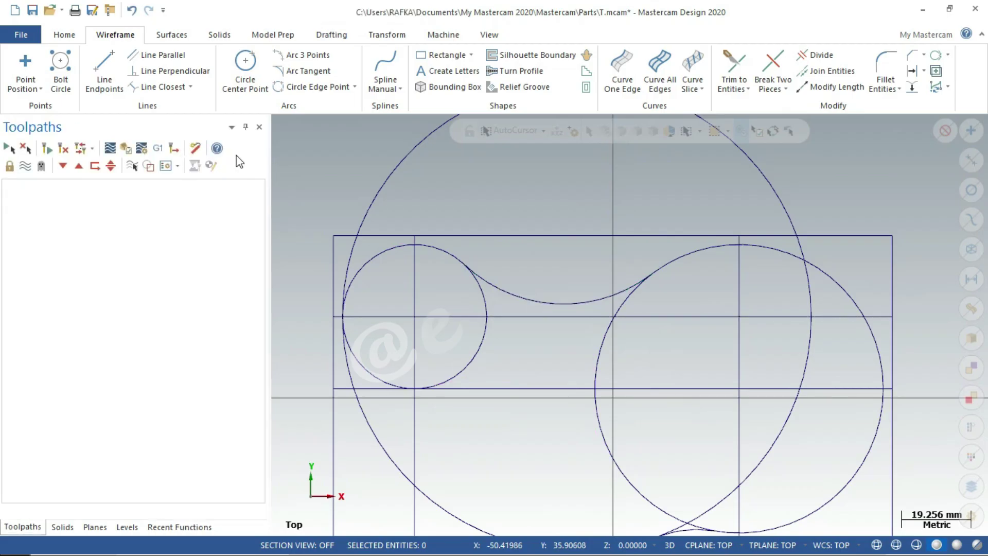
scroll(556, 300, down, 3)
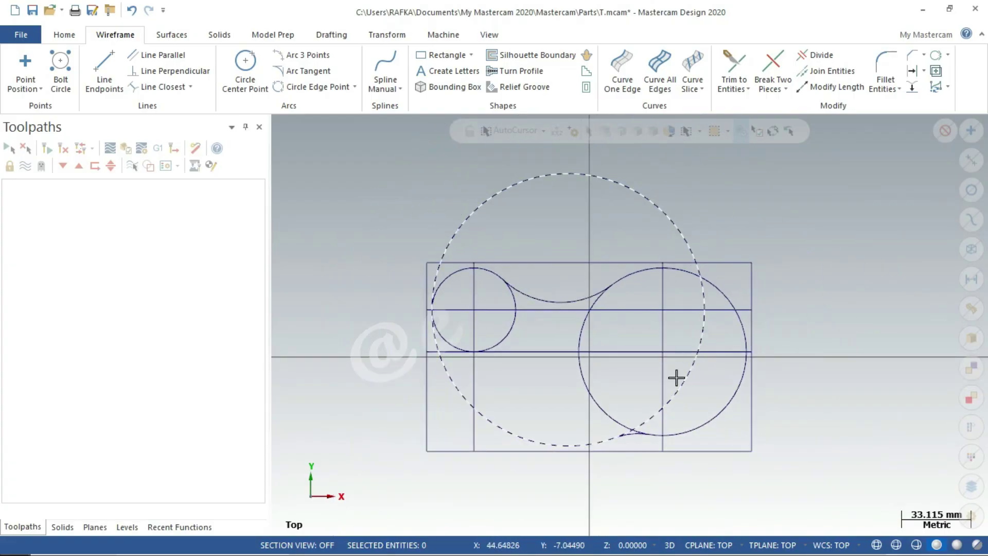
scroll(679, 465, up, 1)
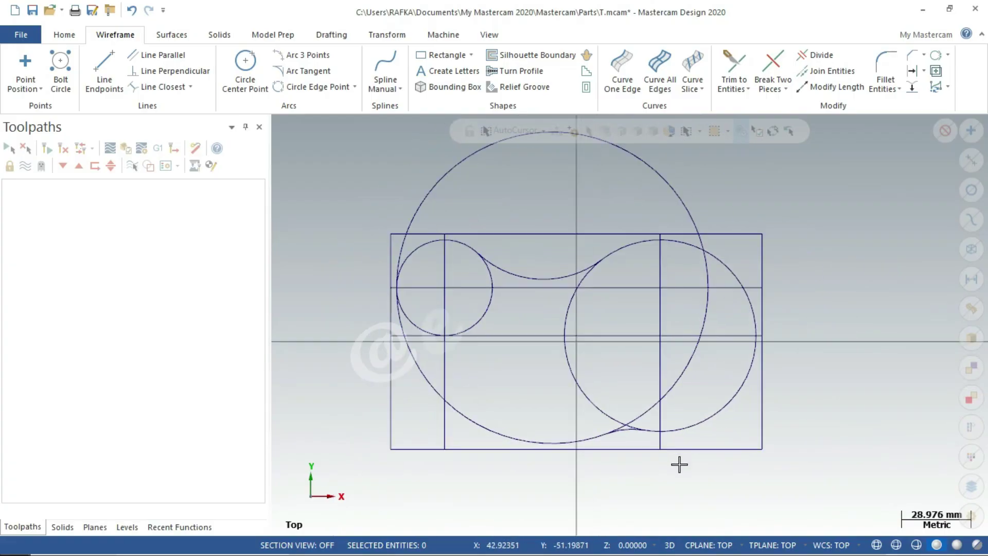
Divide away a piece of the large circle at its intersections
click(822, 58)
scroll(482, 211, up, 1)
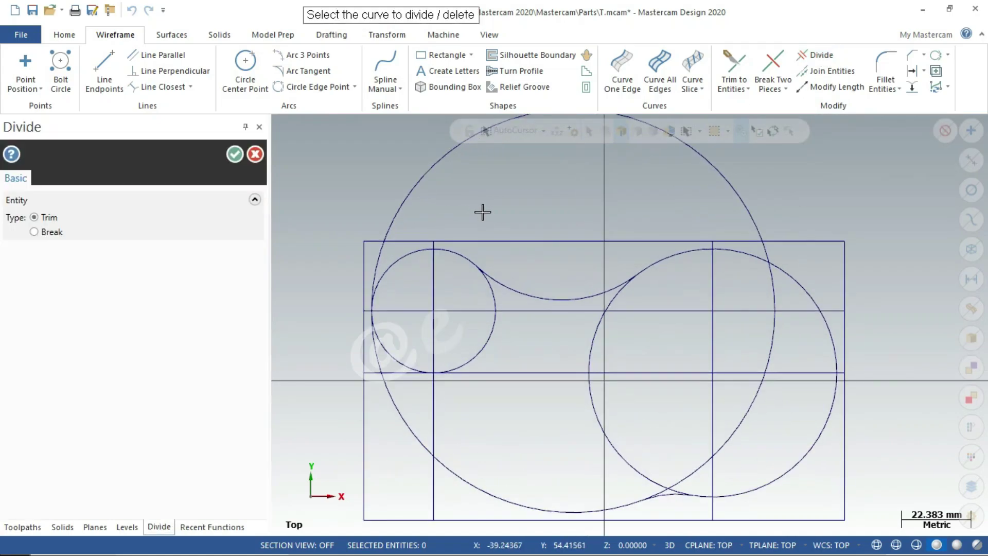
scroll(482, 211, up, 1)
click(369, 264)
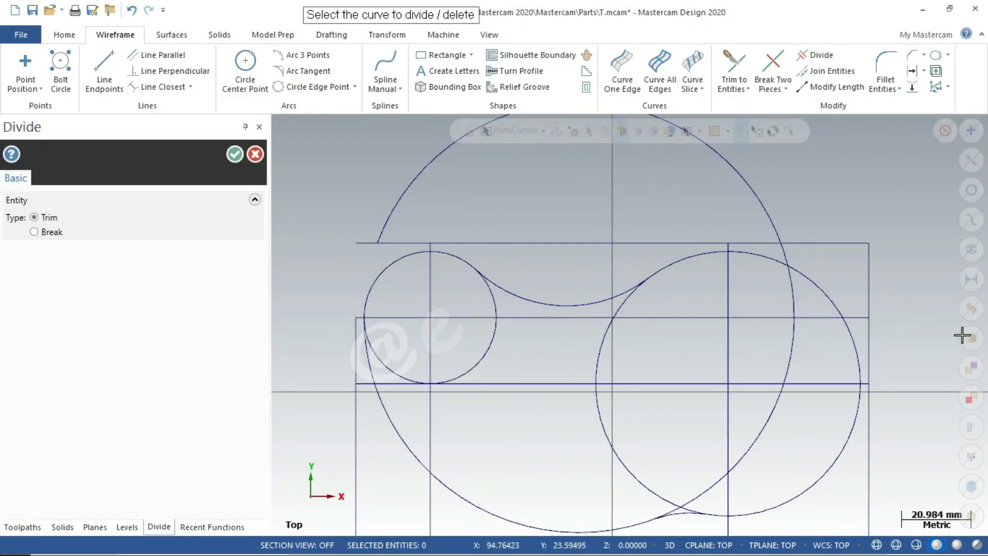
scroll(948, 276, up, 1)
scroll(898, 227, down, 3)
scroll(749, 380, up, 1)
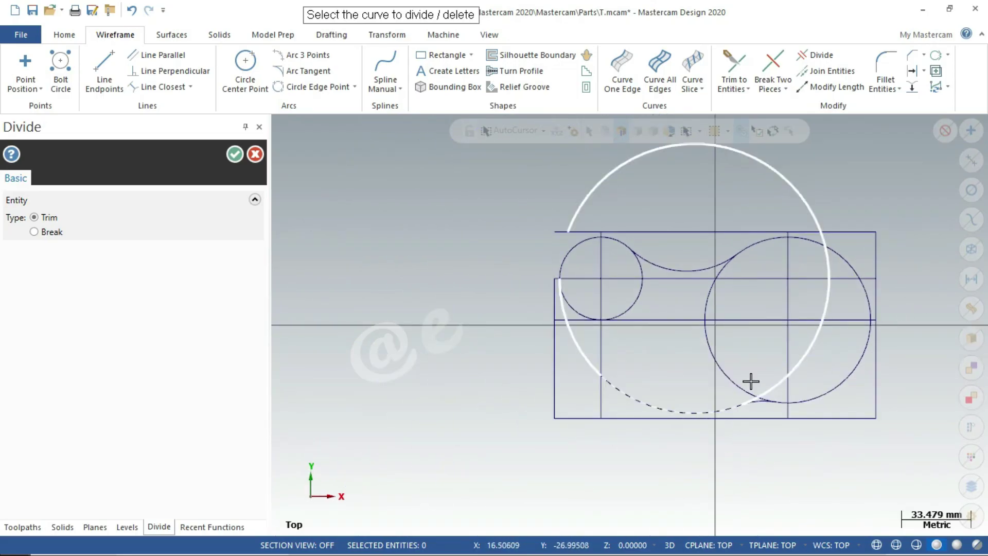
scroll(761, 386, up, 2)
scroll(745, 428, up, 1)
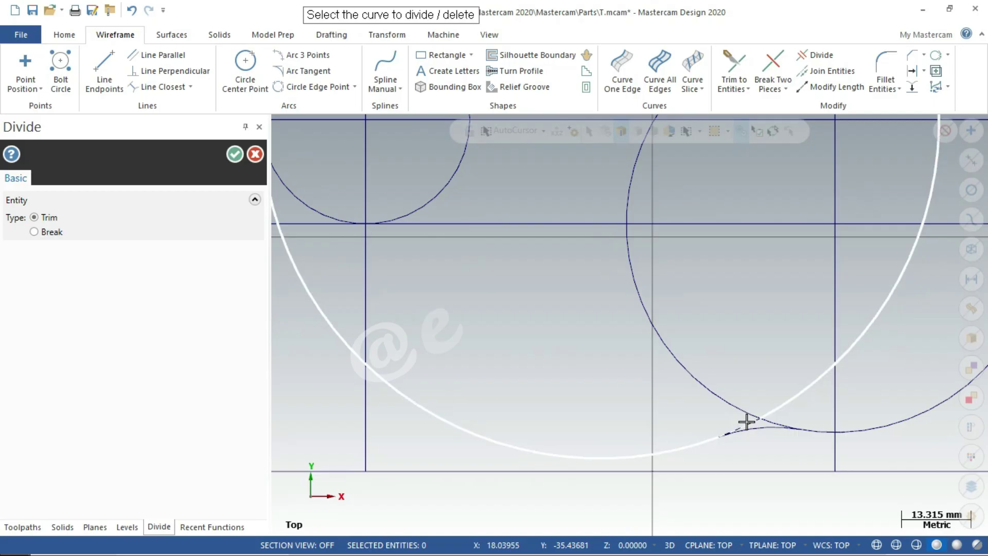
scroll(765, 473, down, 1)
scroll(765, 474, down, 1)
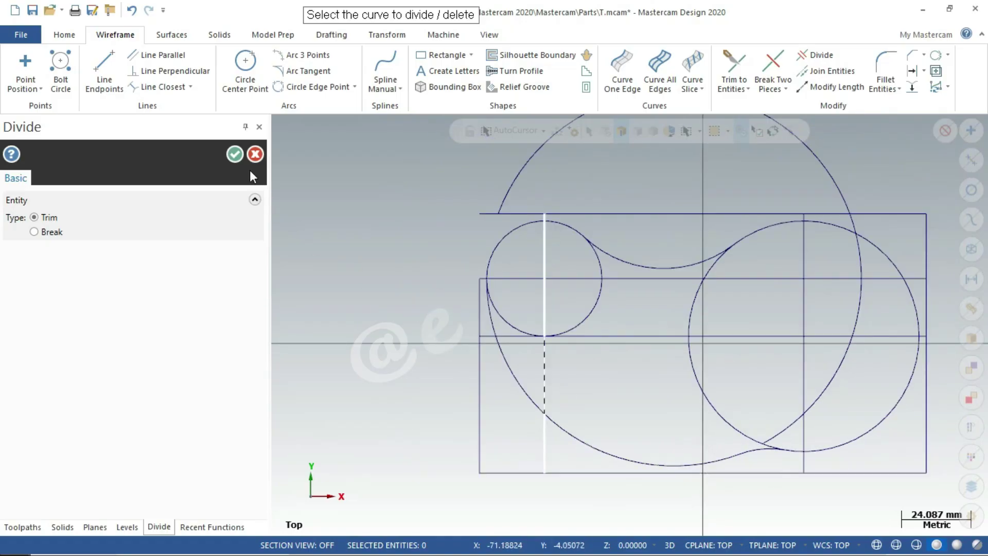
click(235, 153)
click(518, 175)
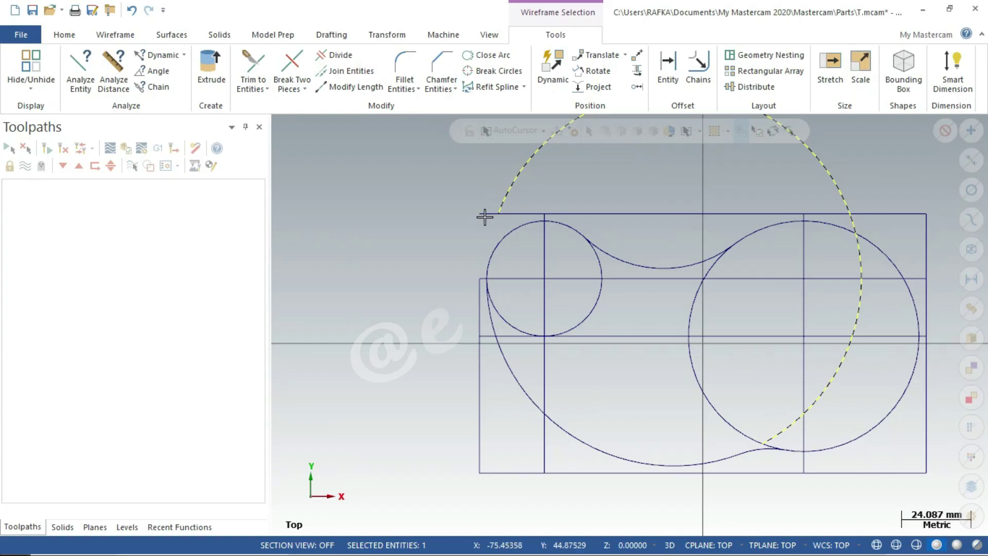
key(Escape)
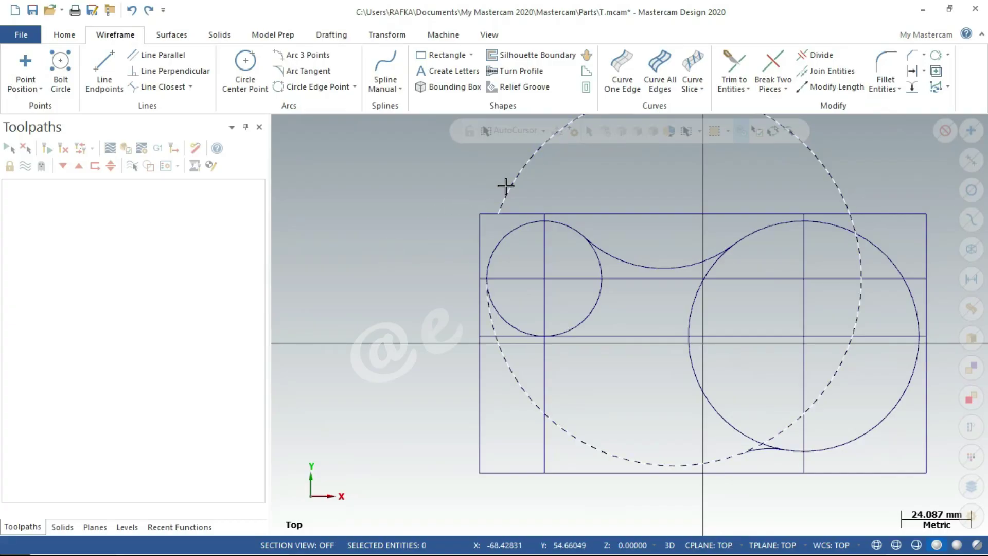
Divide more of the large circle and delete its upper arc above the plate
click(818, 58)
scroll(745, 477, up, 1)
scroll(746, 477, up, 3)
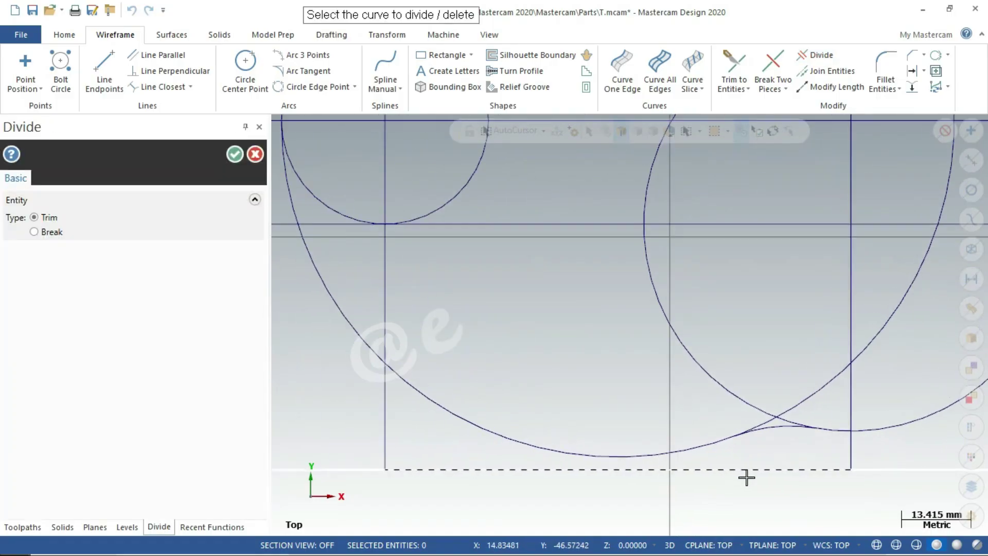
scroll(748, 446, up, 2)
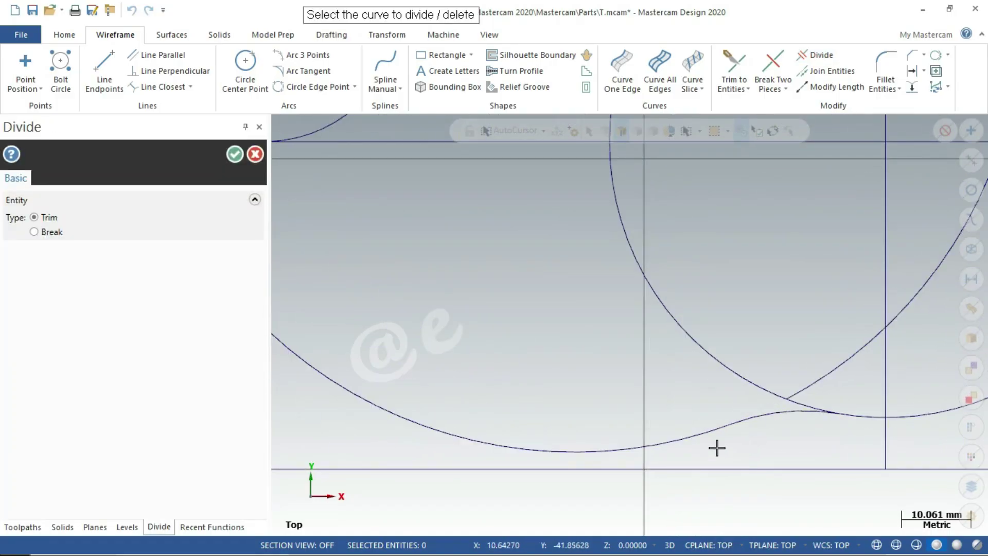
scroll(720, 447, down, 5)
click(235, 154)
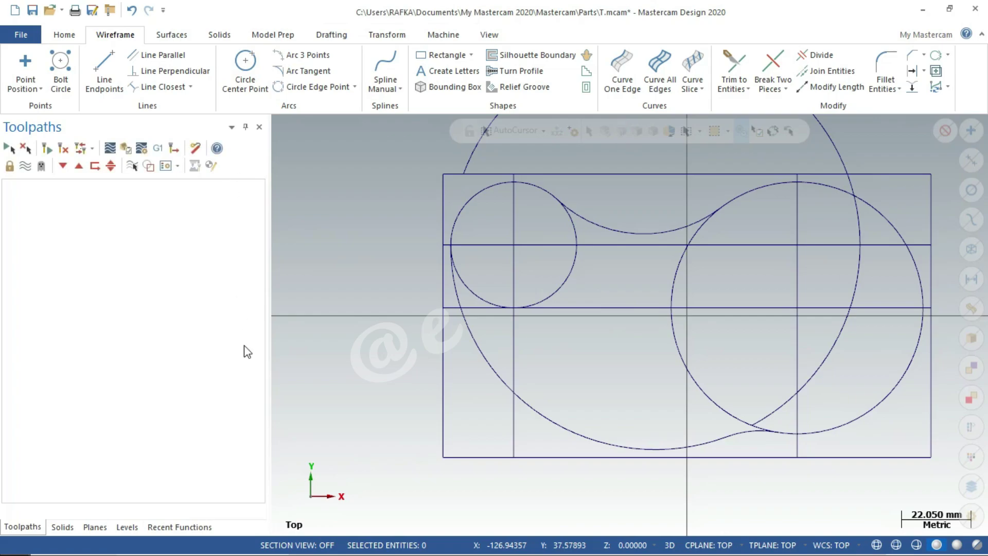
scroll(514, 454, down, 1)
scroll(514, 454, down, 1)
click(742, 208)
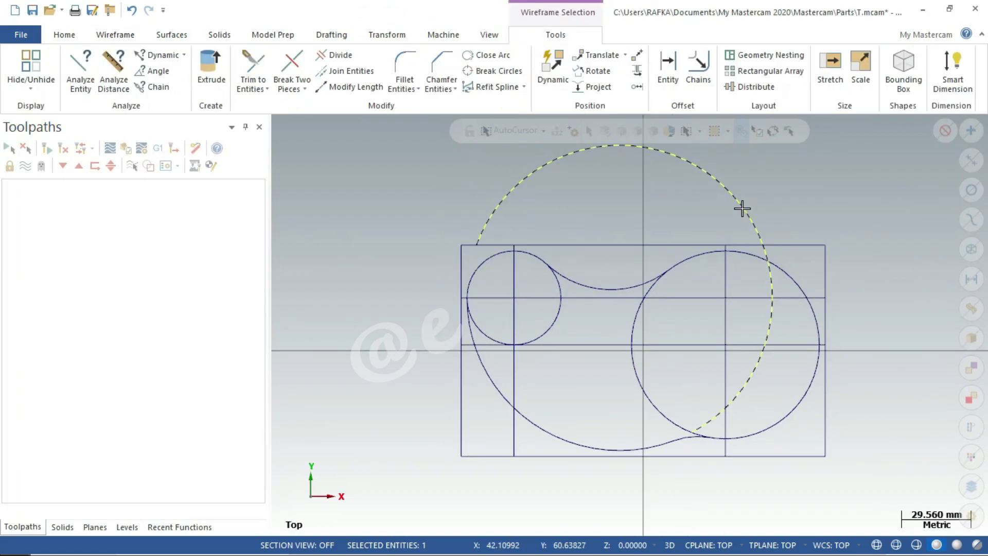
key(Delete)
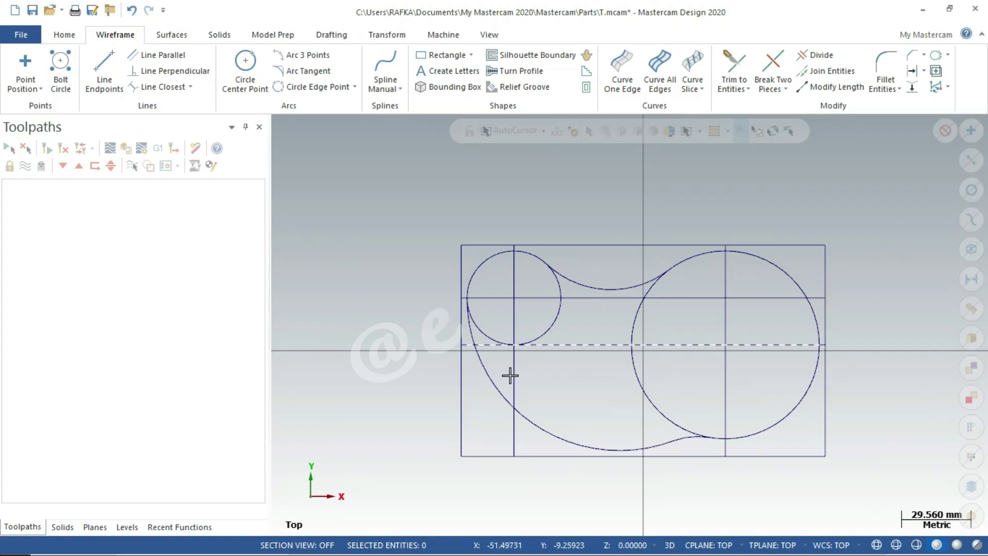
scroll(465, 372, up, 1)
scroll(450, 346, down, 1)
scroll(449, 346, down, 1)
scroll(566, 430, up, 1)
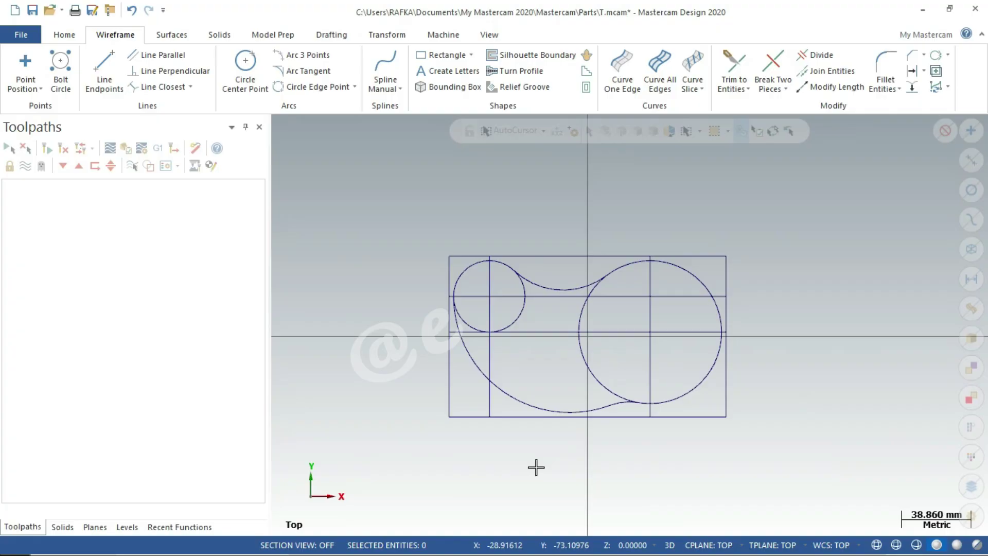
Browse the save dialog to Local Disk (E:) > Pembelajaran CNC > MASTER CAM > SOAL LATIHAN > LATIHAN MILLING
key(ctrl+s)
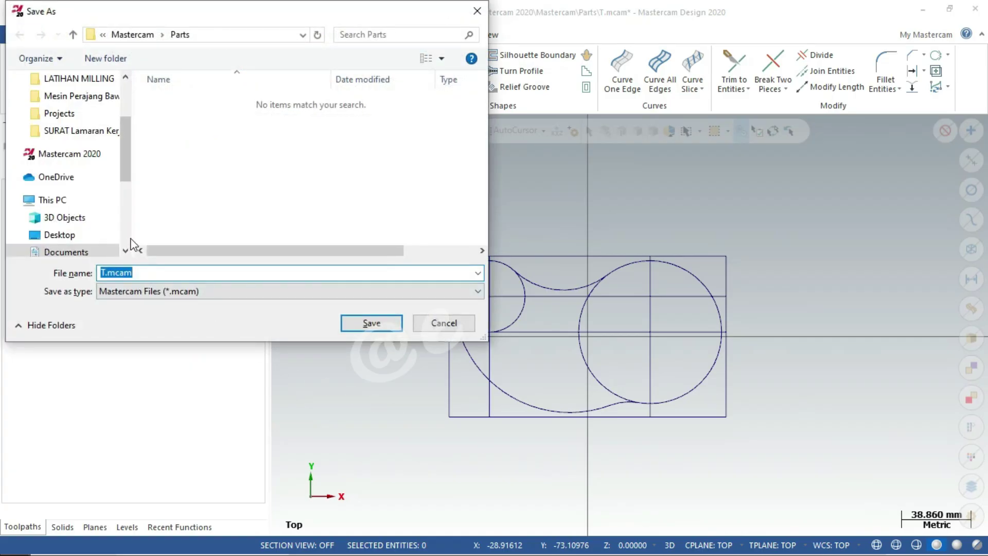
scroll(128, 239, down, 3)
scroll(129, 239, down, 1)
click(108, 200)
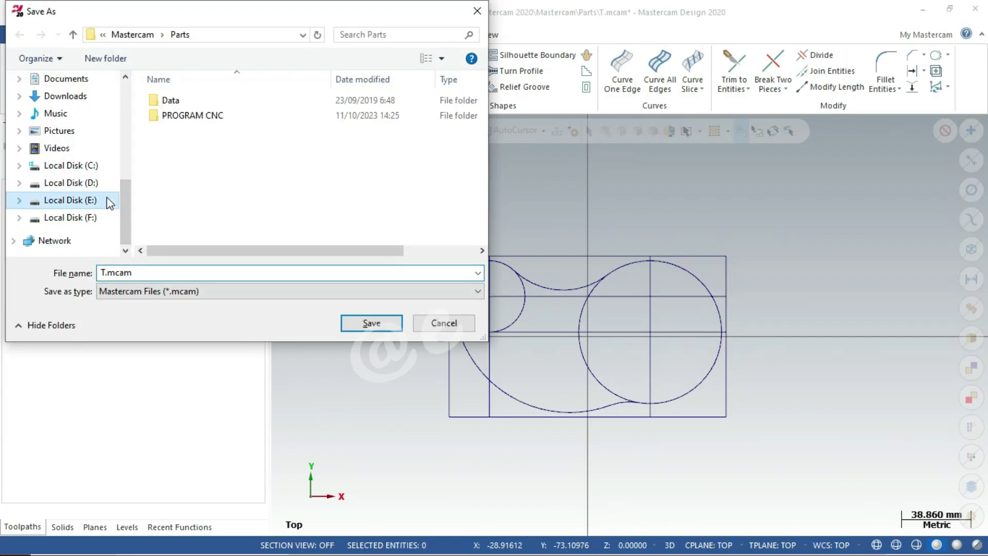
double_click(177, 101)
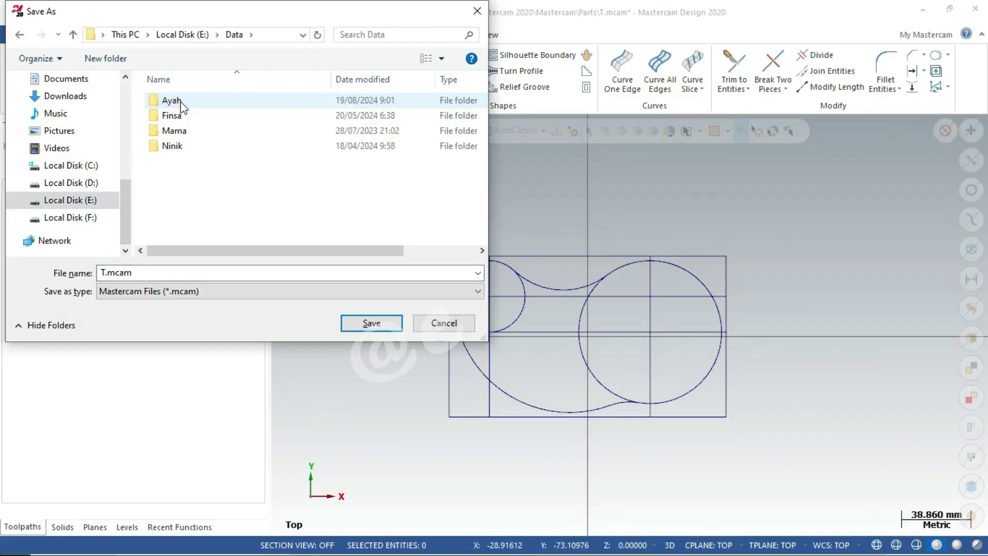
double_click(177, 101)
scroll(227, 159, down, 1)
scroll(228, 159, down, 3)
scroll(228, 161, down, 3)
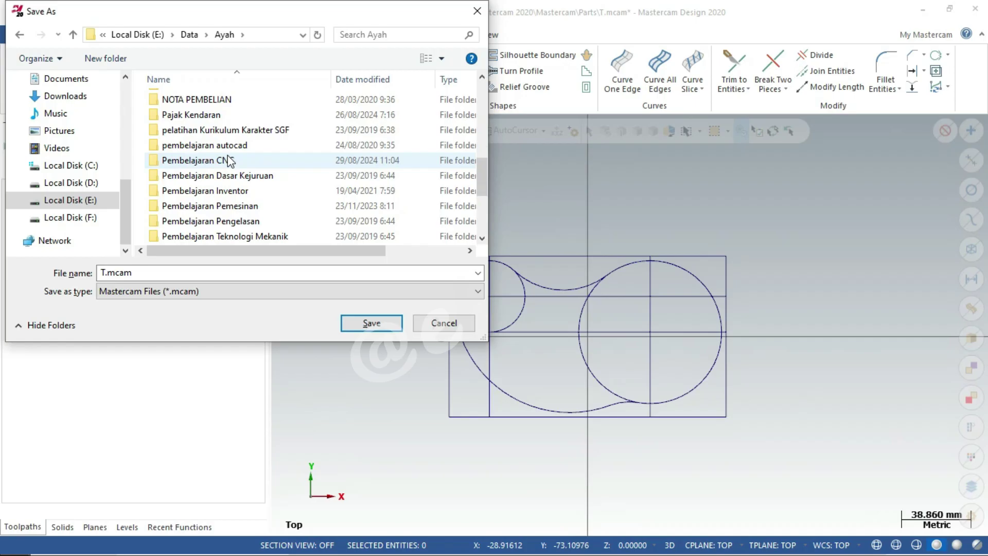
scroll(227, 159, down, 1)
double_click(244, 120)
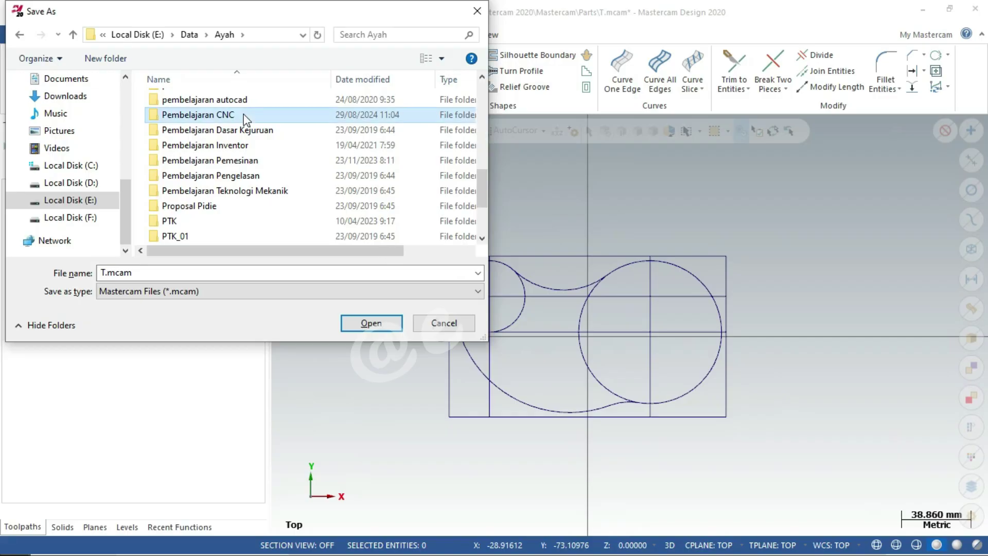
scroll(244, 119, down, 1)
scroll(244, 120, down, 2)
scroll(243, 119, down, 2)
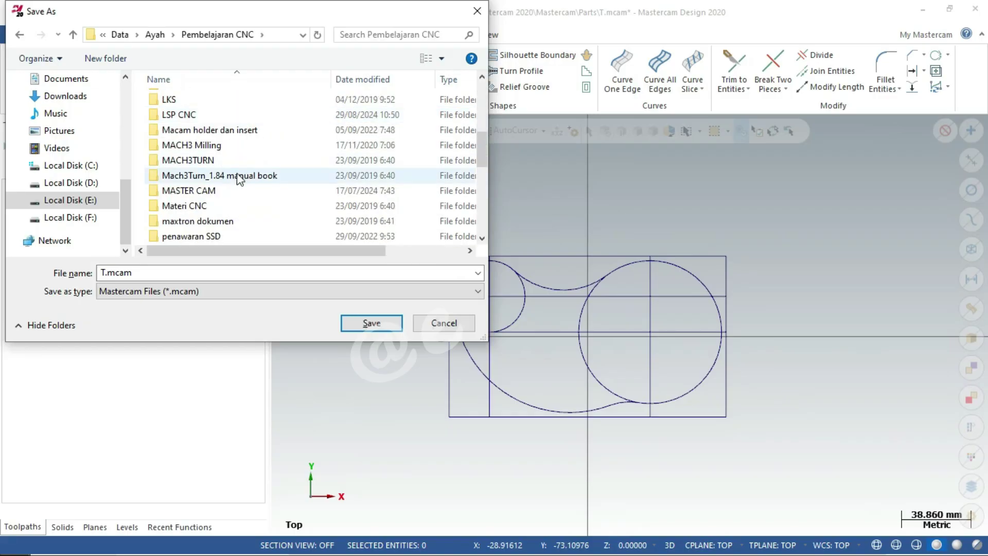
click(229, 190)
double_click(229, 190)
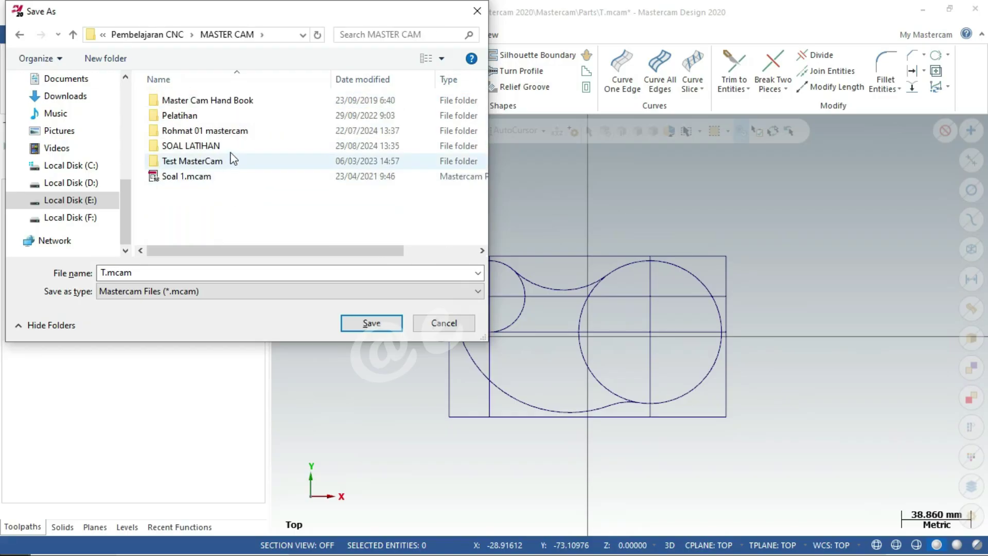
click(230, 146)
double_click(230, 146)
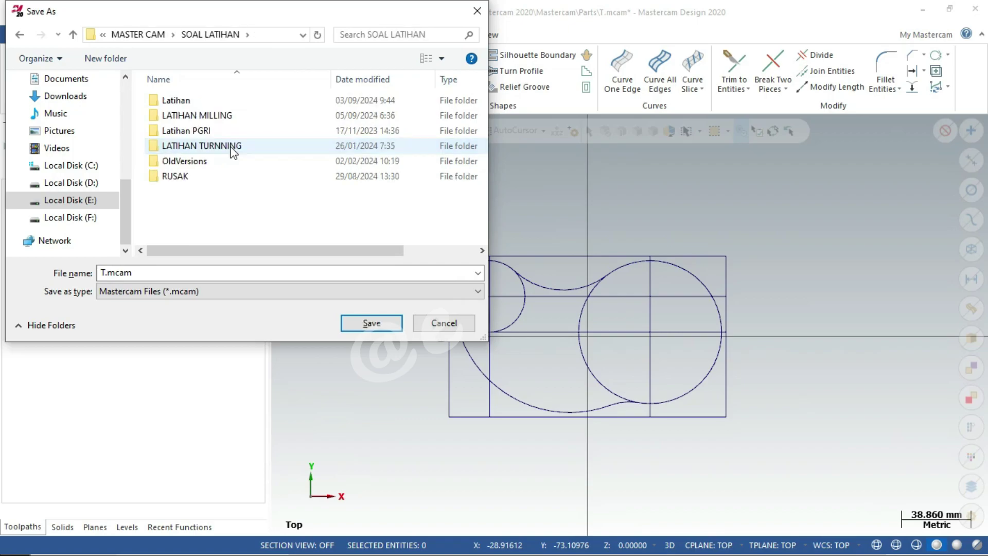
click(231, 115)
double_click(232, 115)
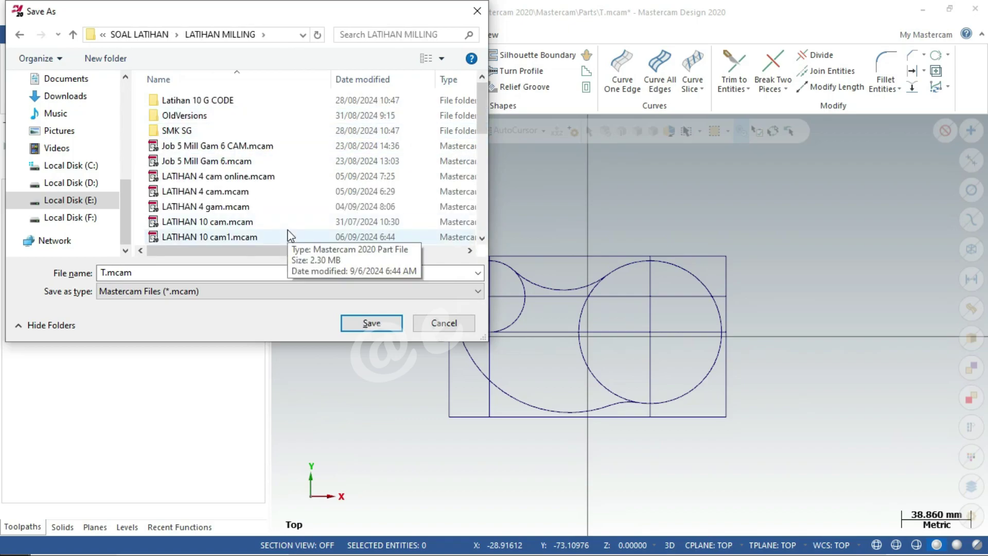
Name the file 'LATIHAN 4 tutorial' and save it
click(263, 212)
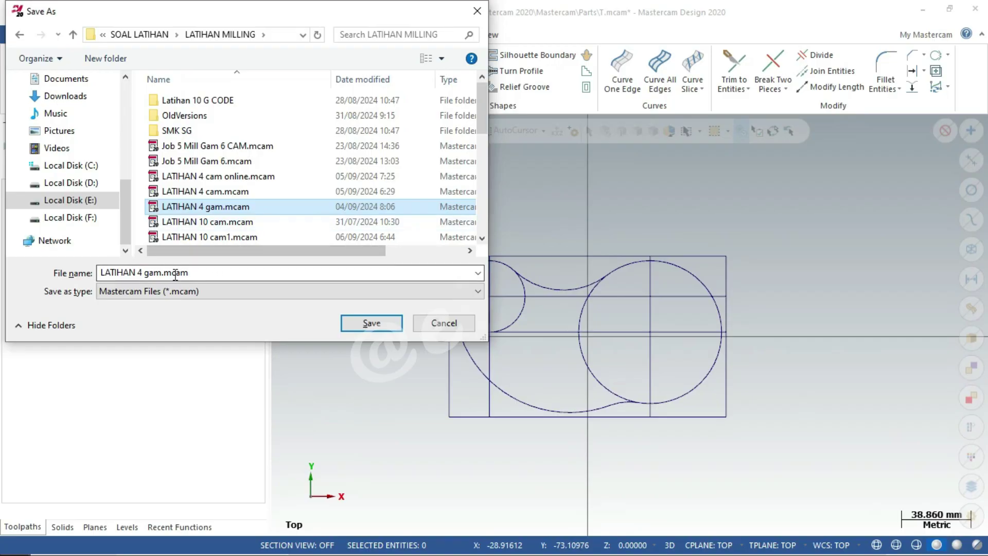
click(208, 272)
click(215, 272)
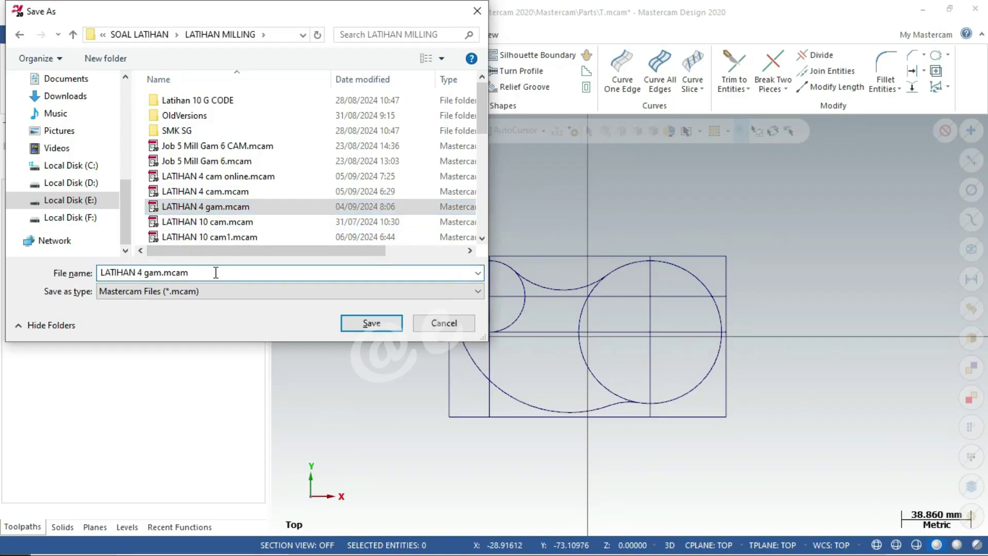
key(BackSpace)
key(BackSpace)
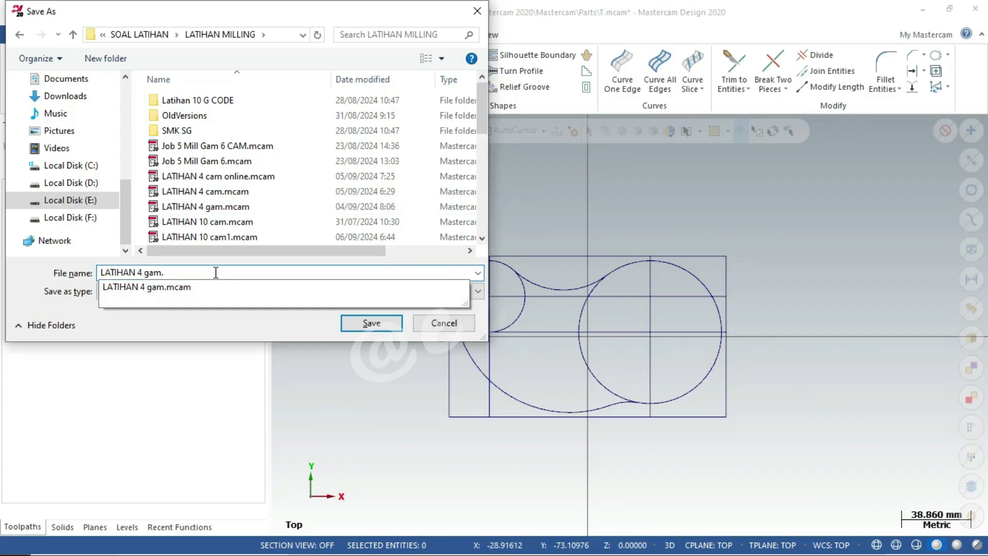
key(BackSpace)
key(BackSpace)
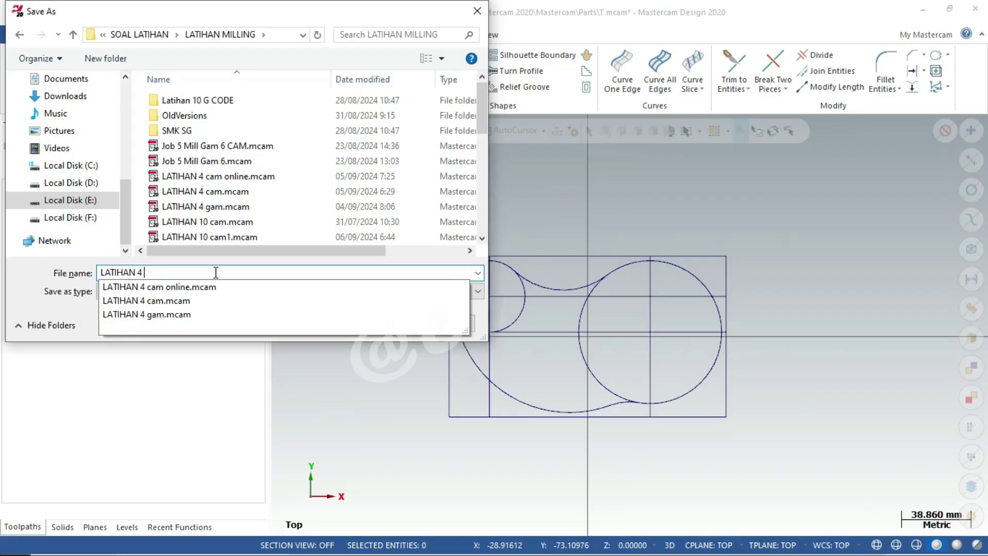
text(tutorial)
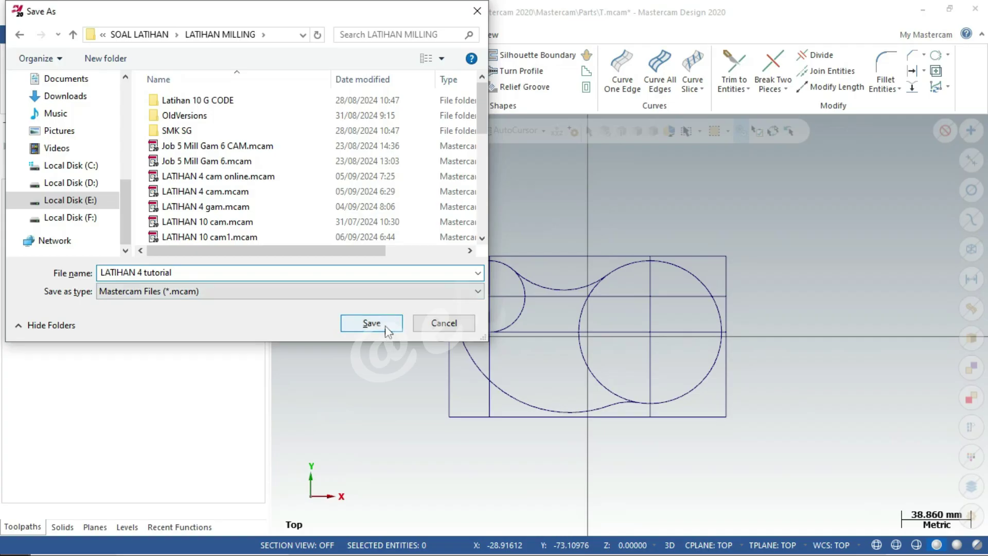
click(372, 323)
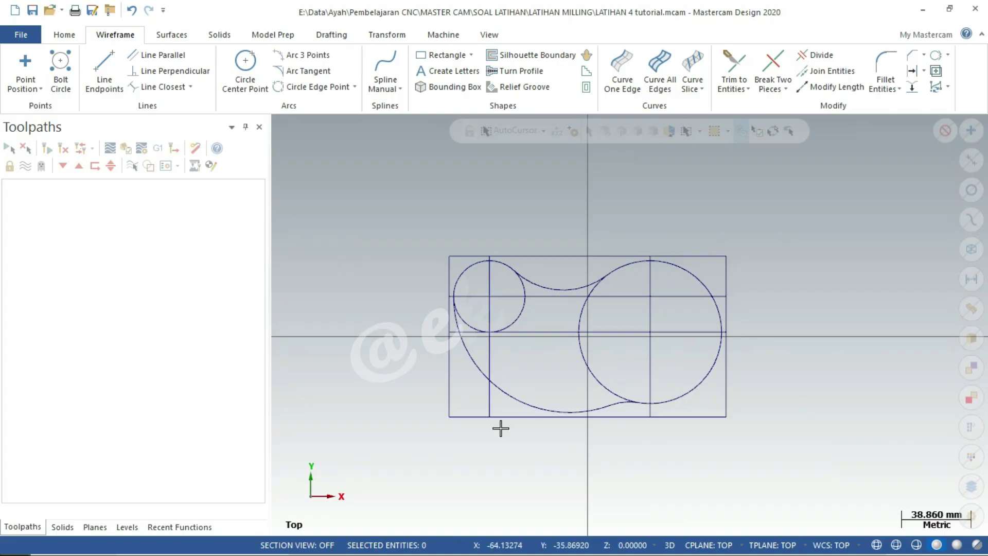
Switch from Mastercam to the LATIHAN 10 plan view in Adobe Reader
scroll(631, 452, up, 1)
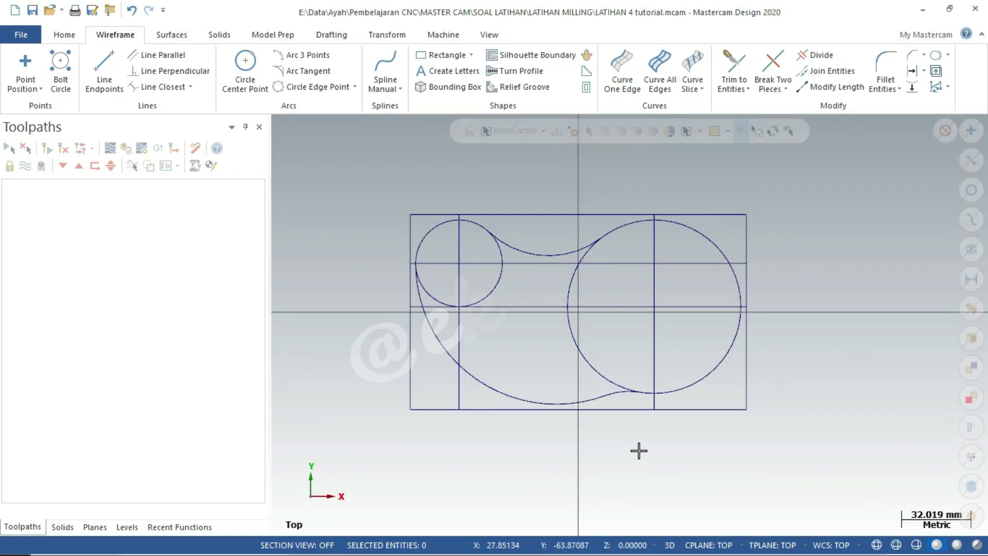
key(alt)
key(Escape)
key(alt+Tab)
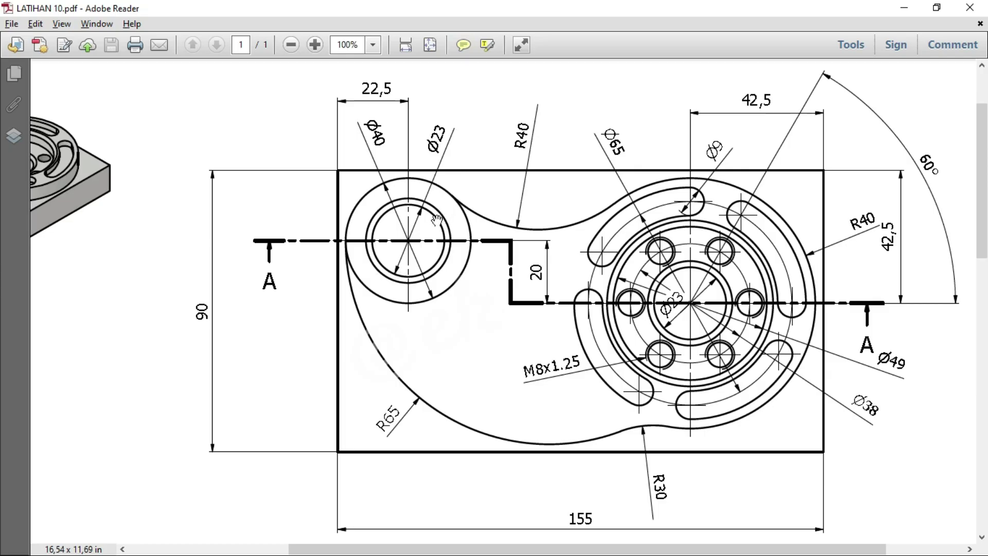
Pan the PDF to view the 3D model and the part's right side, then return to Mastercam
scroll(434, 219, up, 1)
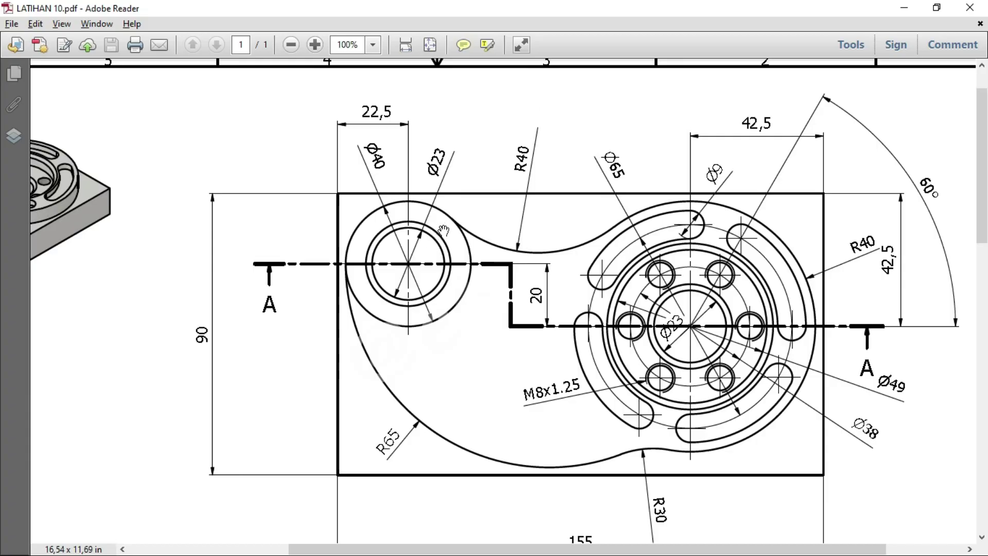
drag(461, 247, 642, 272)
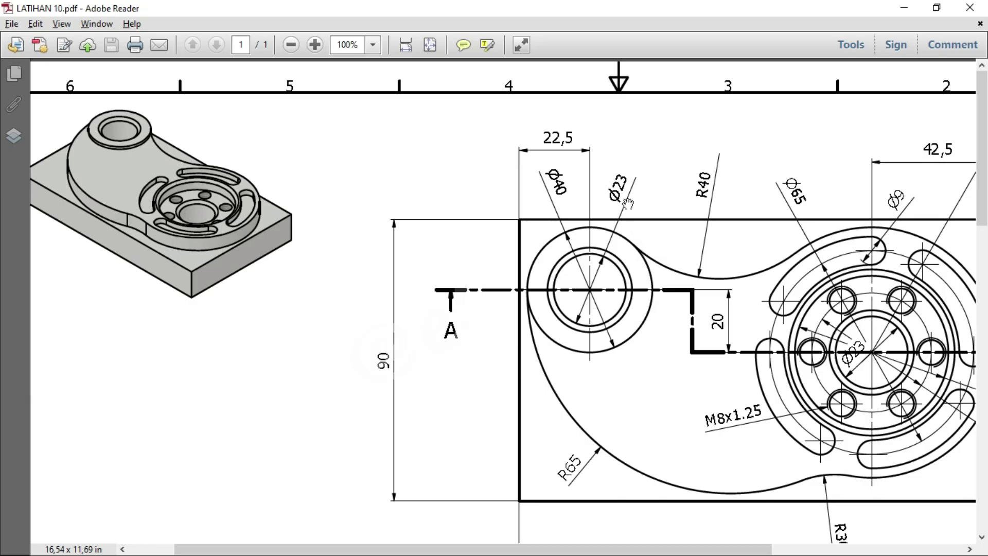
drag(643, 334, 515, 302)
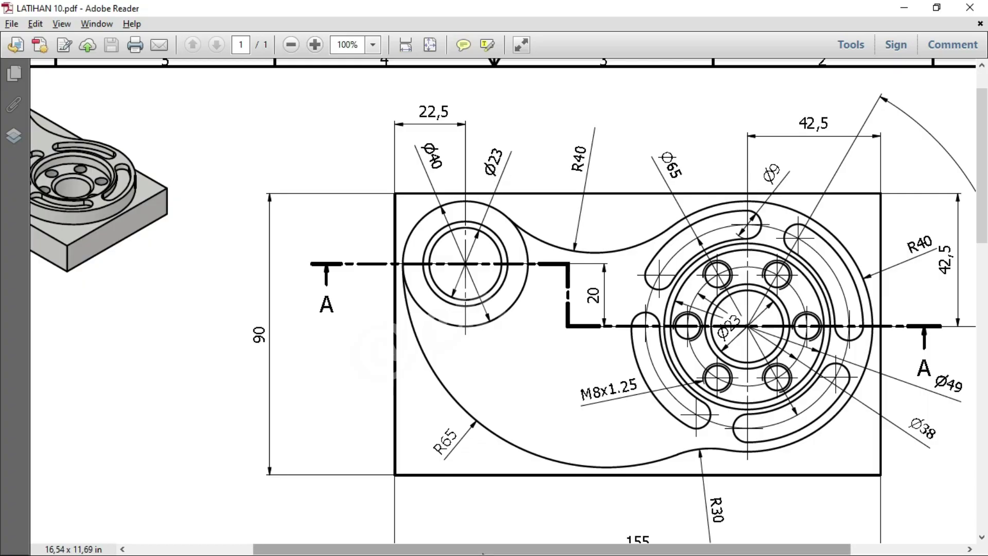
key(alt+Tab)
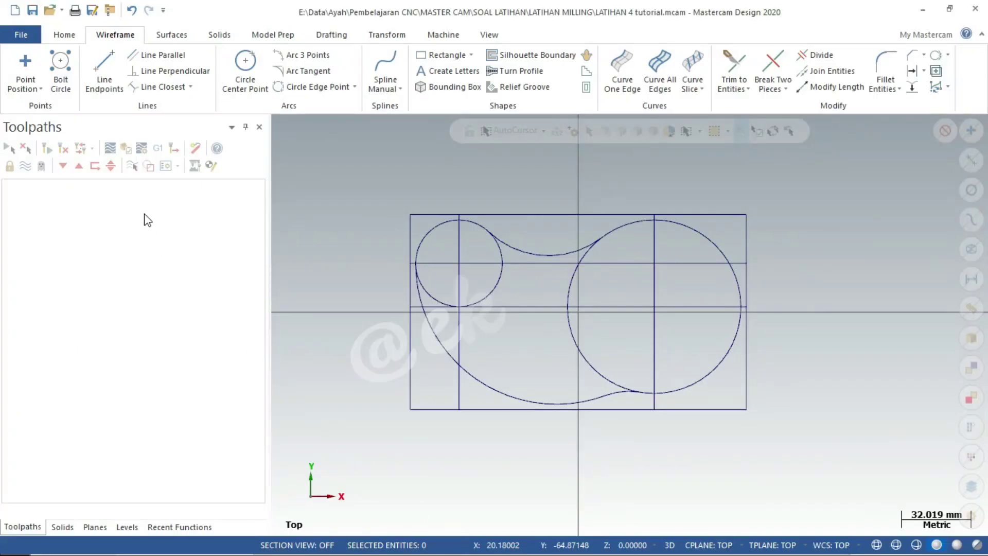
Draw a Ø23 circle concentric with the small left circle
click(244, 67)
click(114, 338)
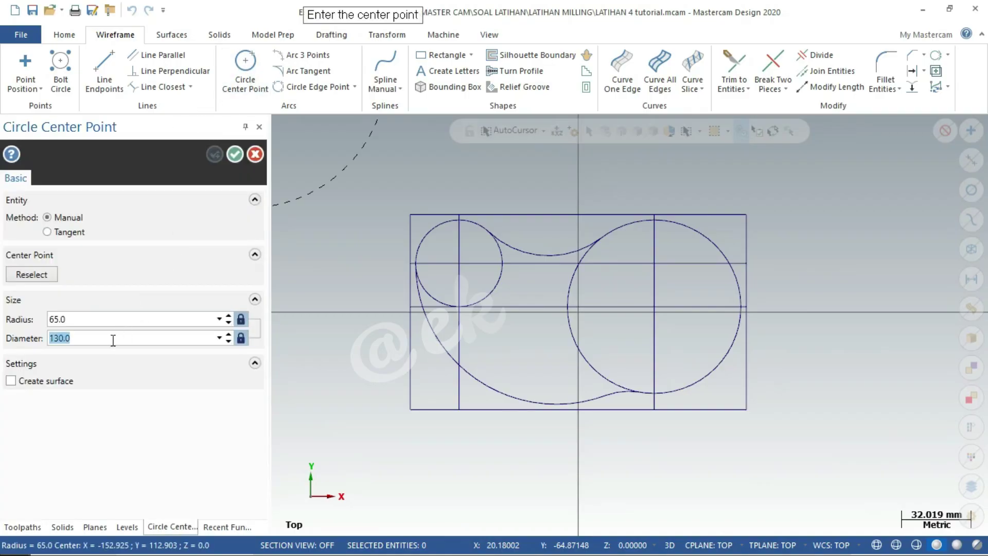
text(23)
key(Return)
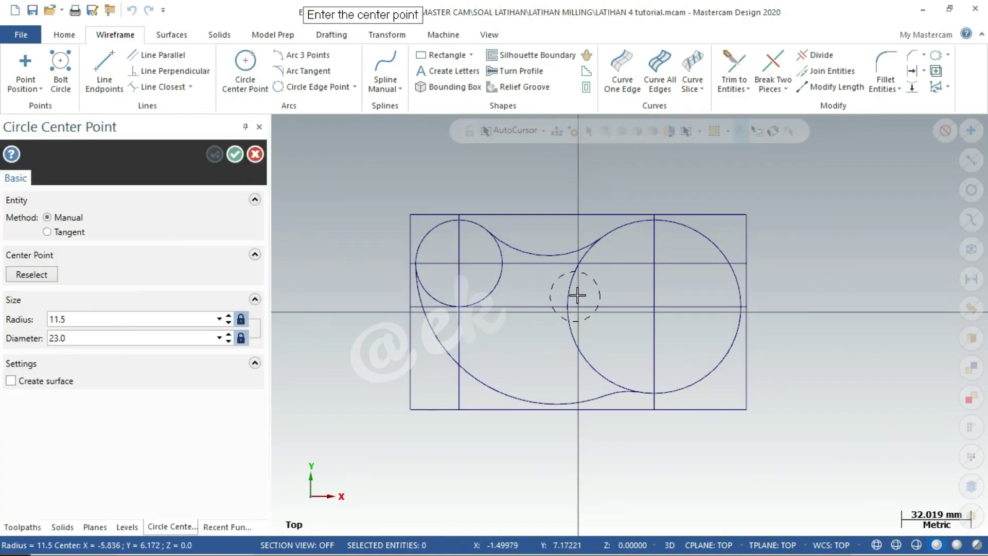
click(458, 263)
click(236, 153)
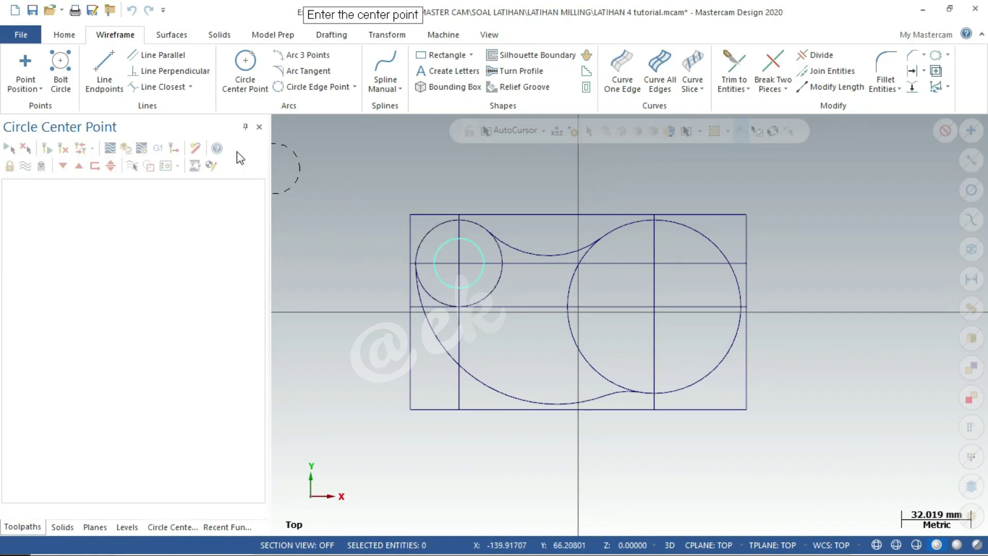
Save the file and switch to the PDF drawing
key(alt)
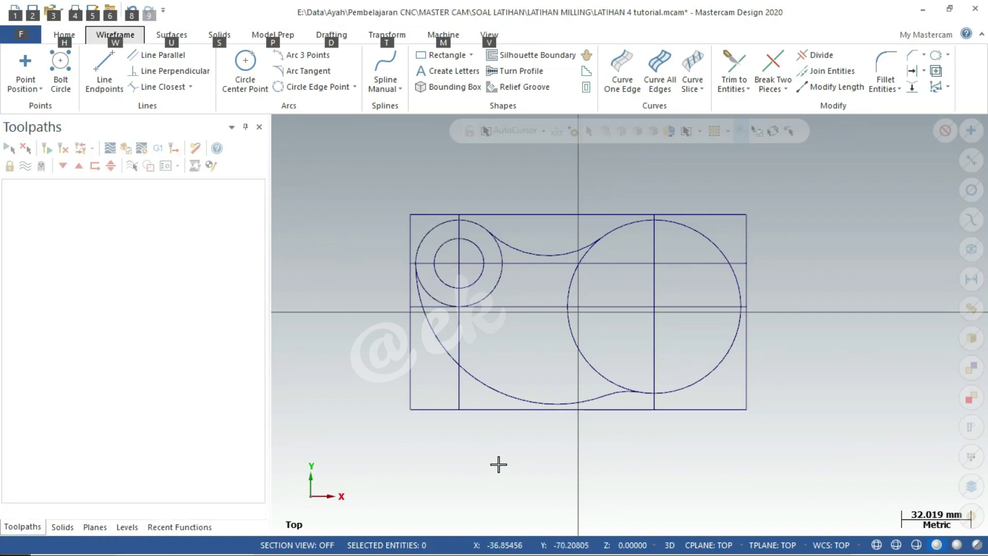
key(ctrl+s)
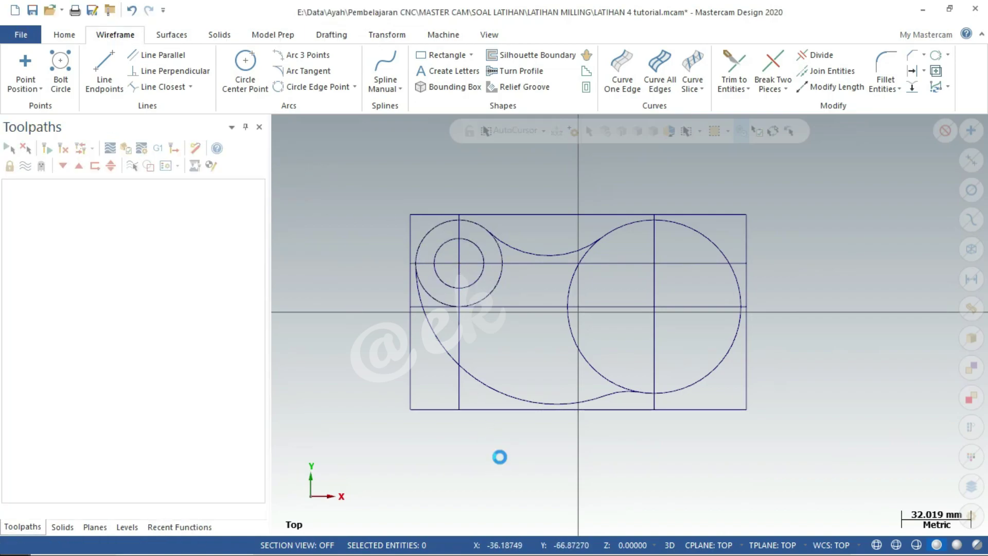
key(alt+Tab)
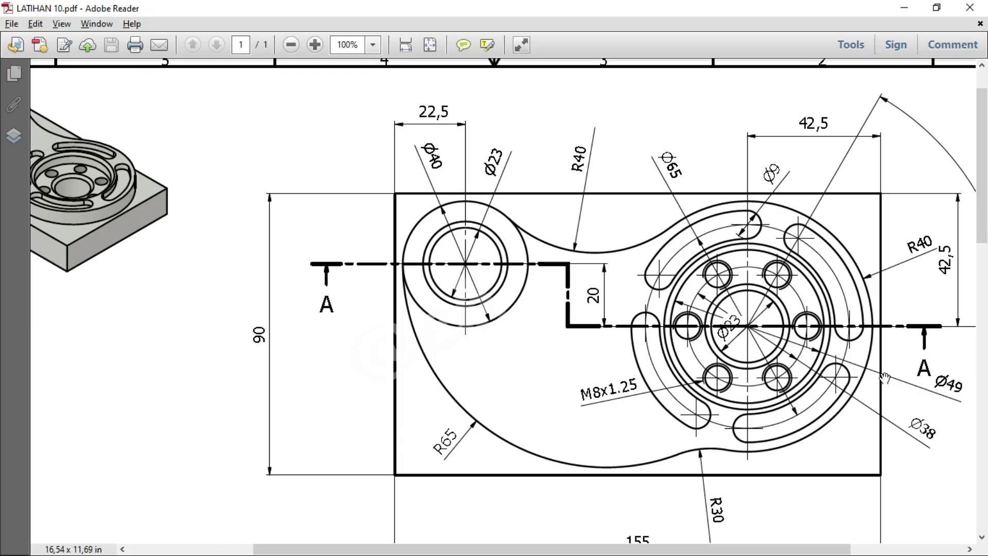
Pan the PDF to read the central hole pattern and slot dimensions, then return to Mastercam
mouse_move(792, 412)
mouse_down()
mouse_move(755, 393)
mouse_move(726, 407)
mouse_up()
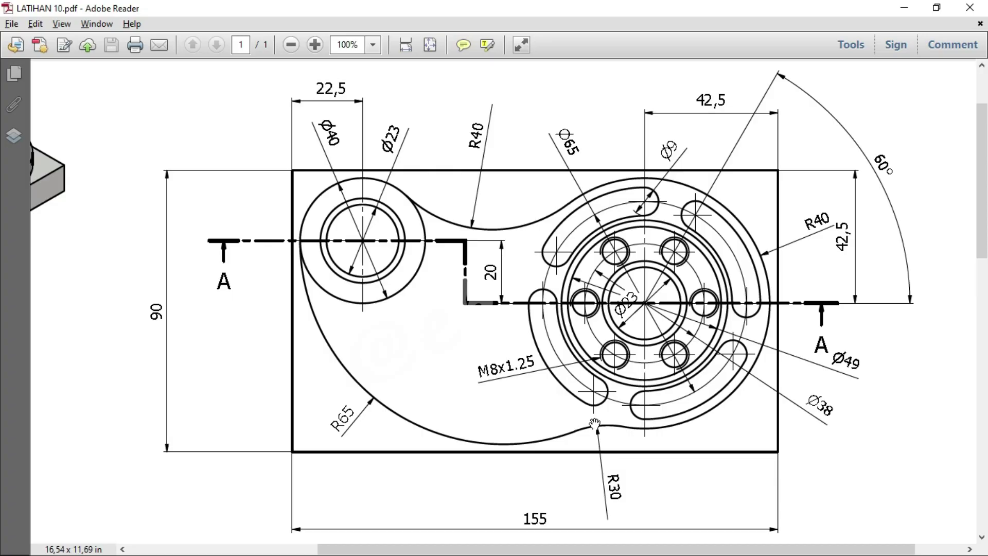
key(alt+Tab)
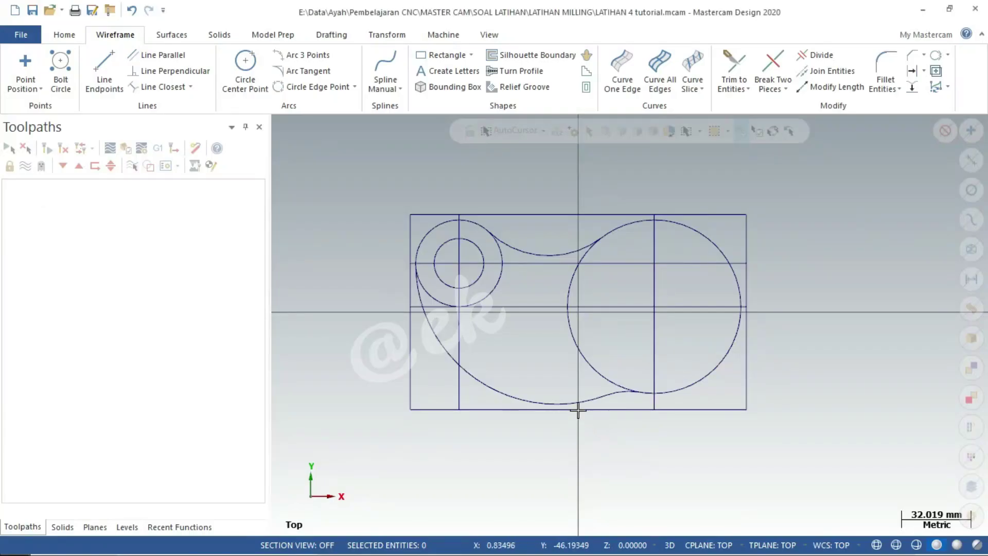
Draw a Ø65 circle on the large right circle's centre, then switch back to the PDF
click(248, 58)
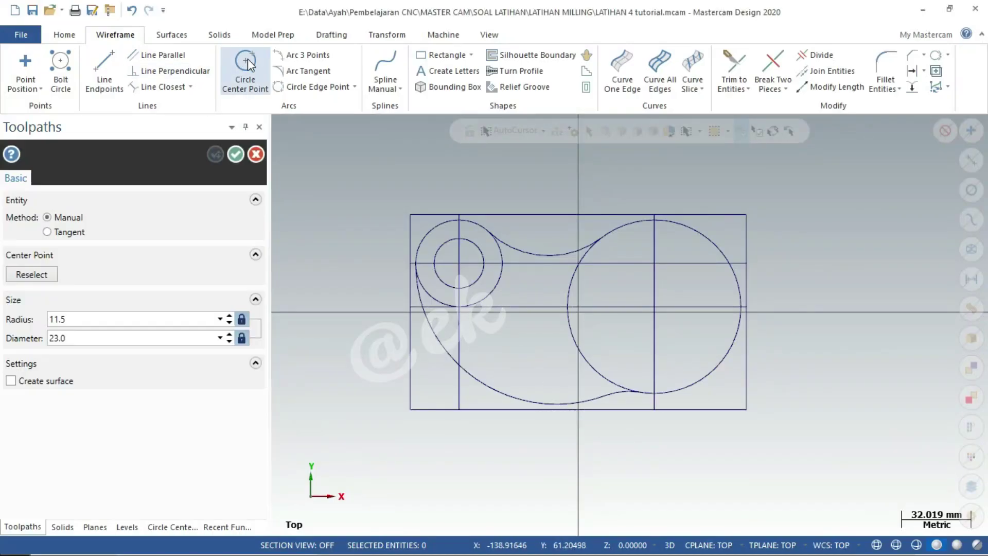
double_click(128, 341)
text(65)
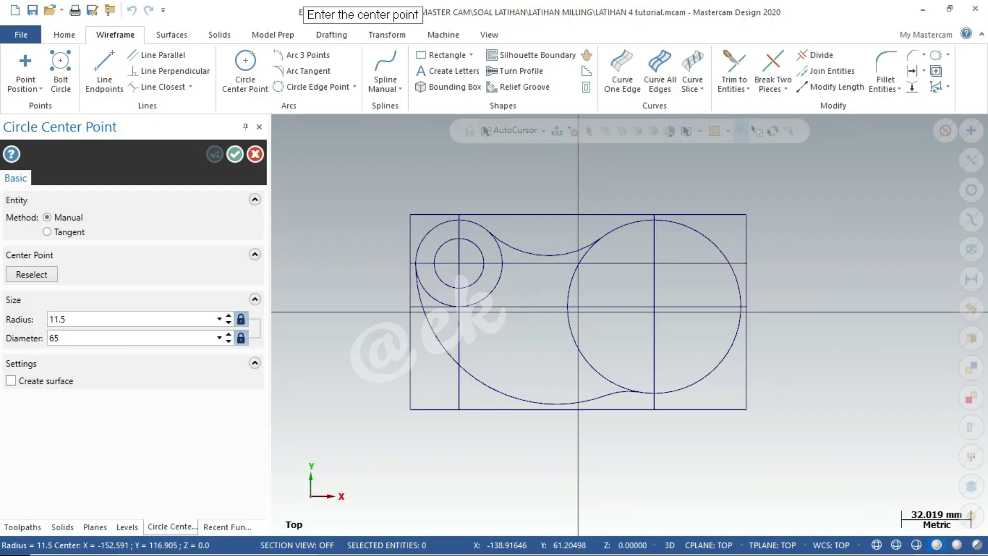
key(Return)
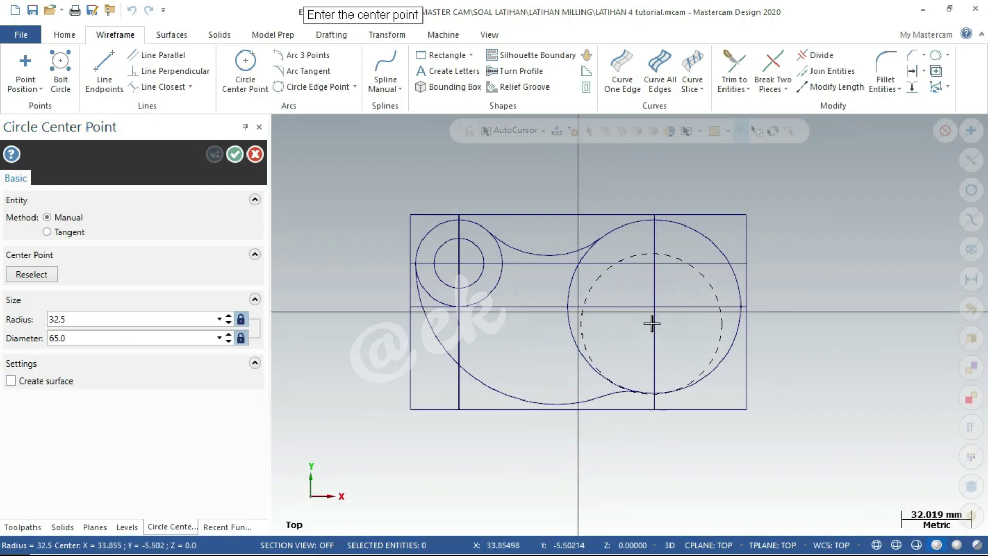
scroll(654, 308, up, 1)
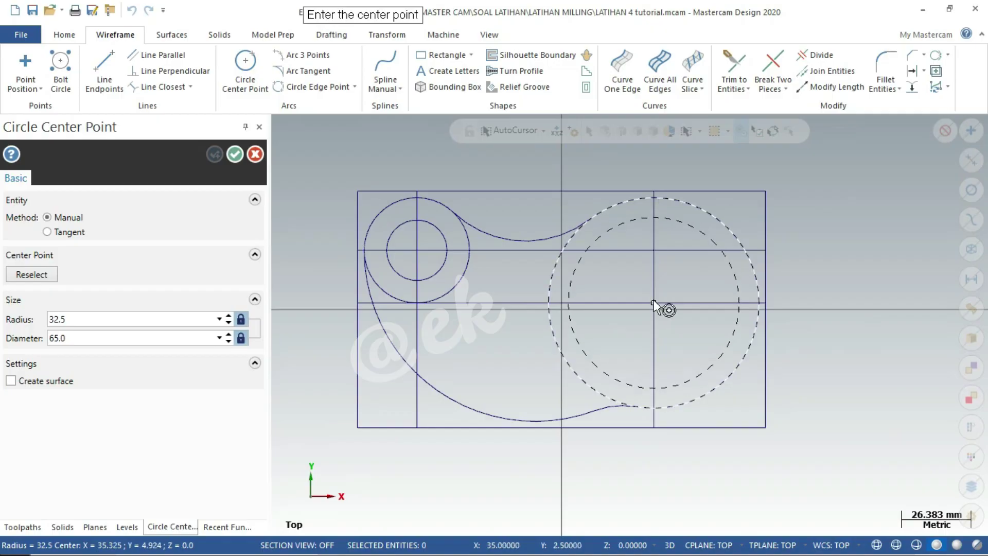
click(654, 301)
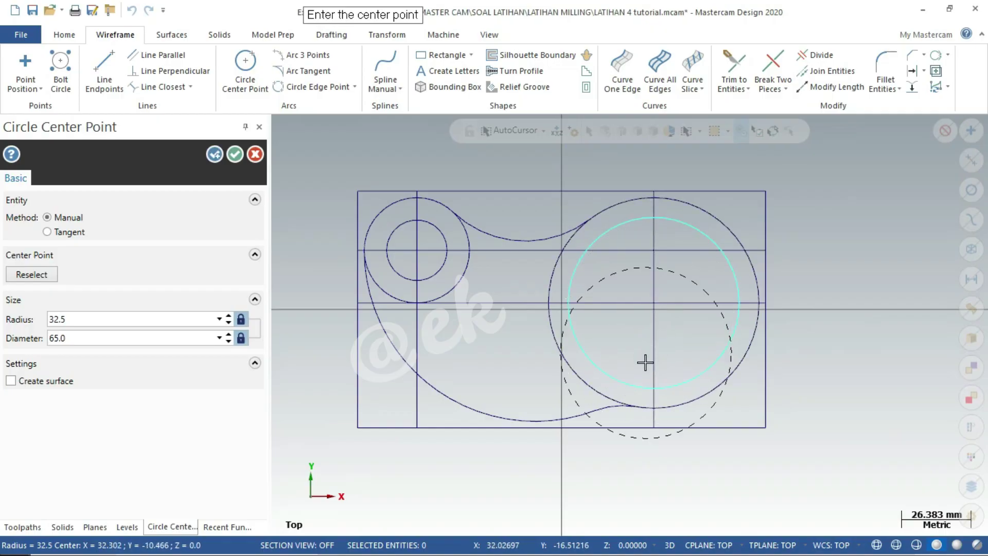
click(234, 153)
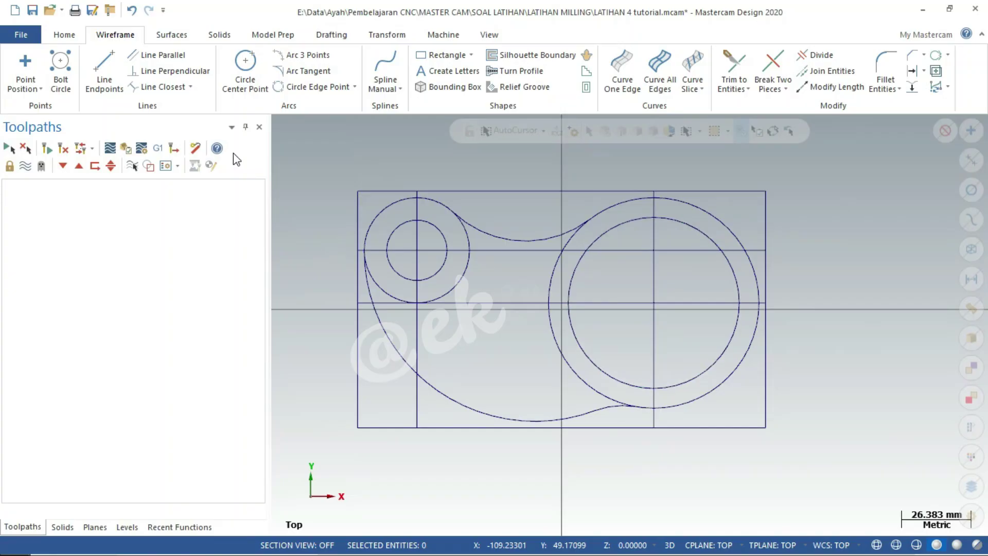
key(alt+Tab)
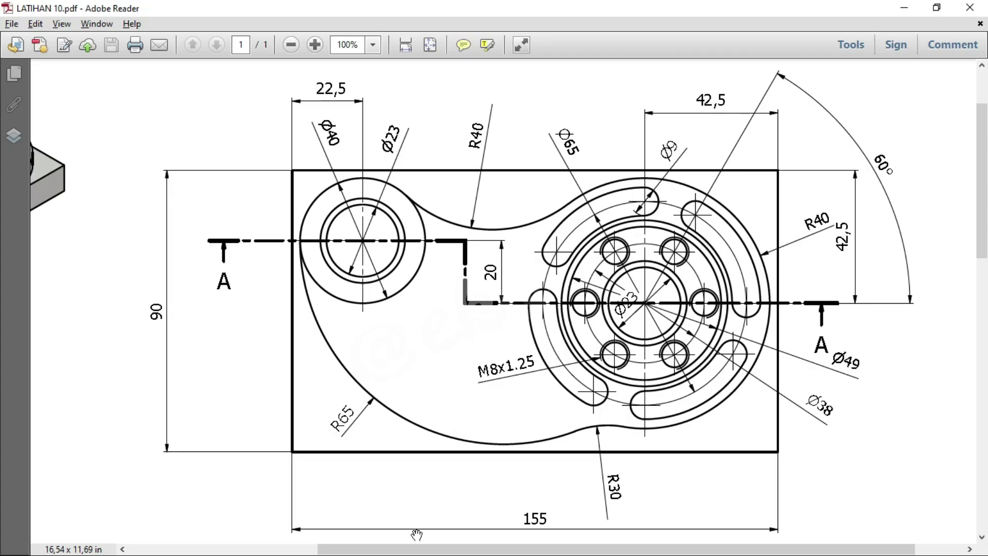
Draw a Ø9 circle where the Ø65 circle crosses the horizontal centre line, then check the drawing
key(alt+Tab)
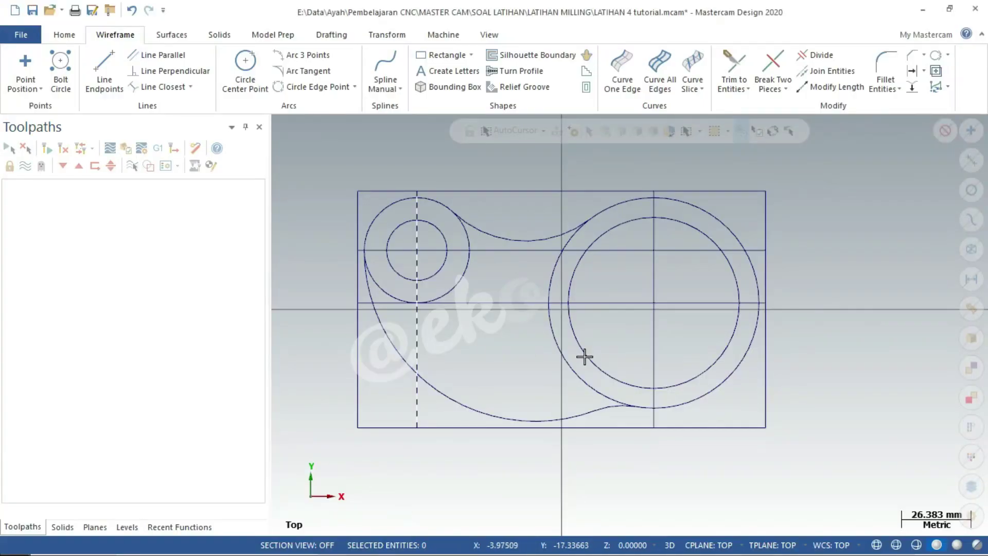
click(251, 65)
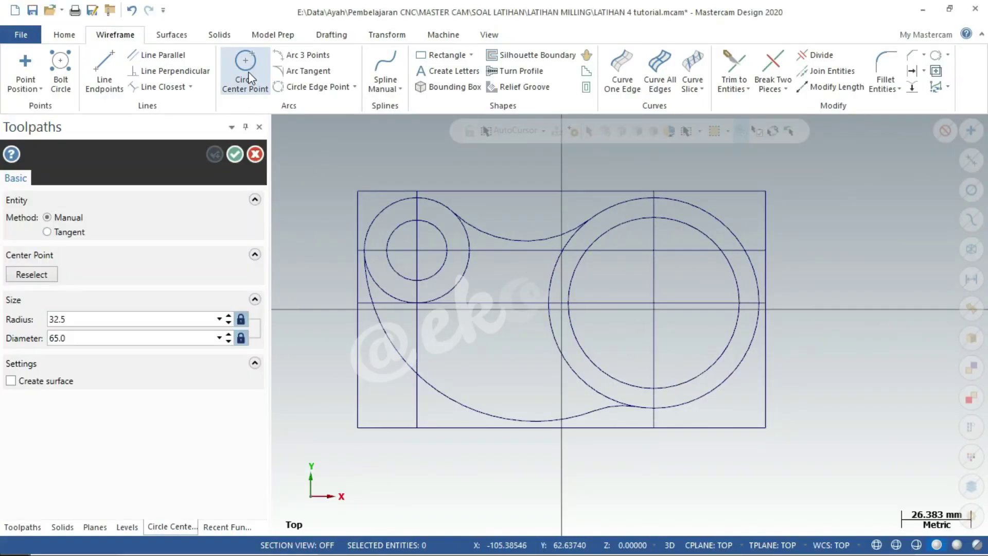
double_click(134, 340)
text(9)
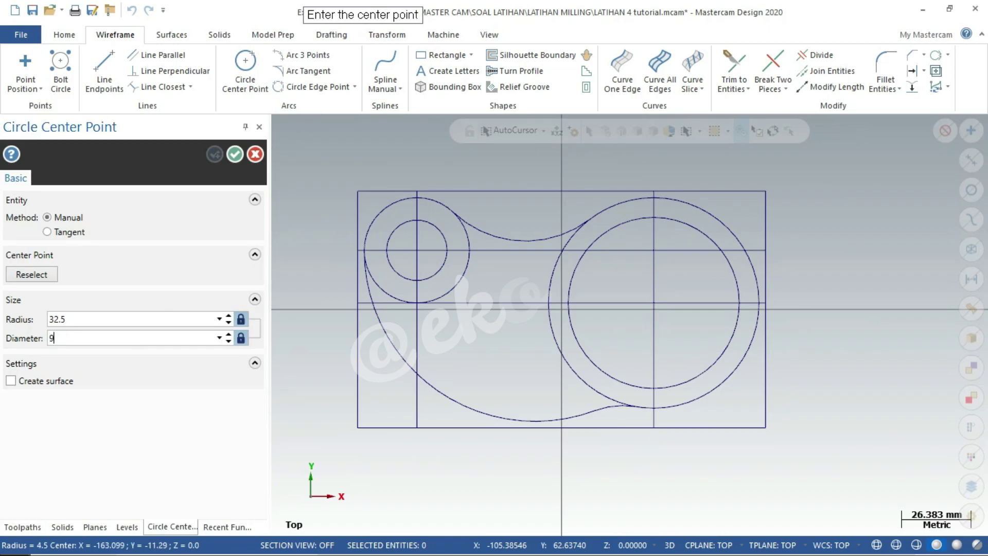
key(Return)
scroll(736, 347, up, 1)
scroll(736, 347, up, 1)
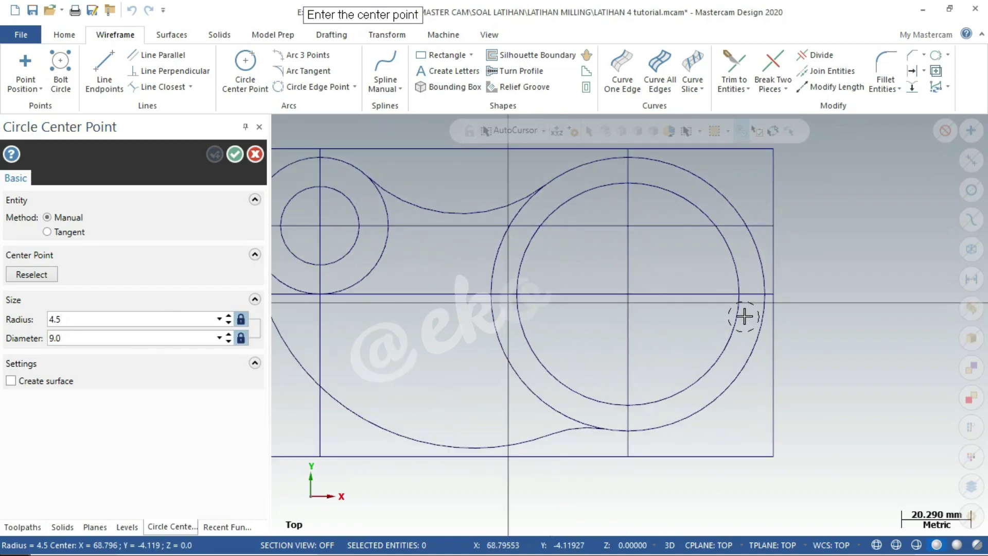
click(738, 294)
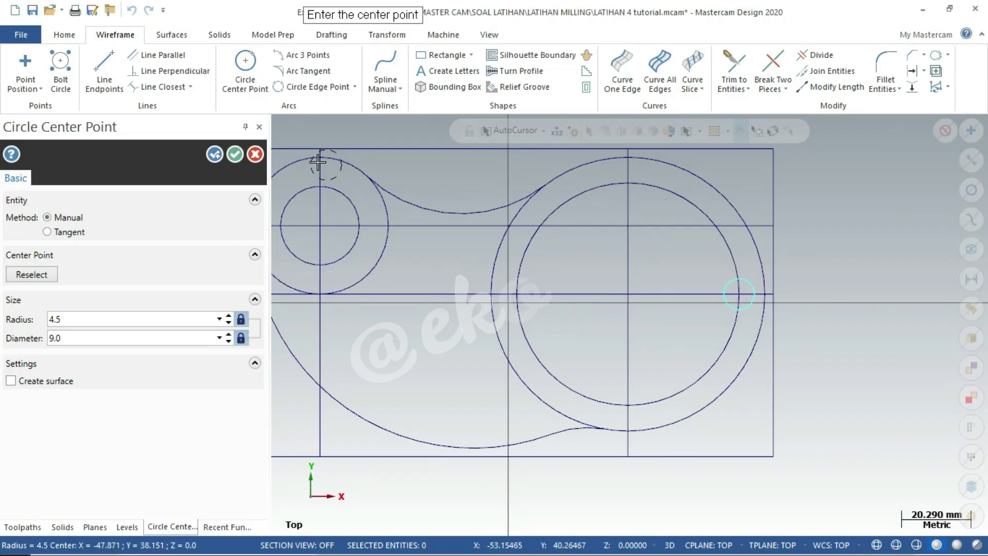
click(235, 155)
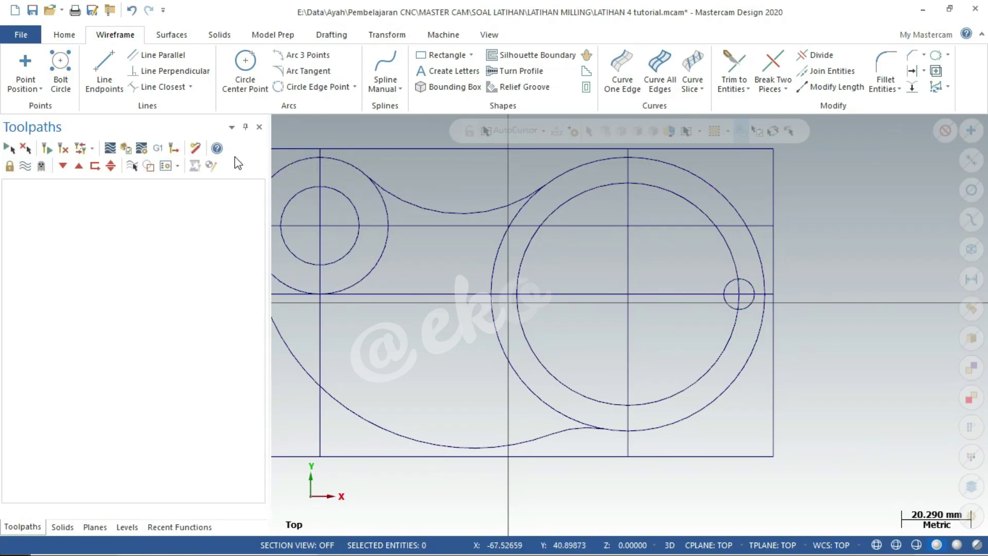
key(alt+Tab)
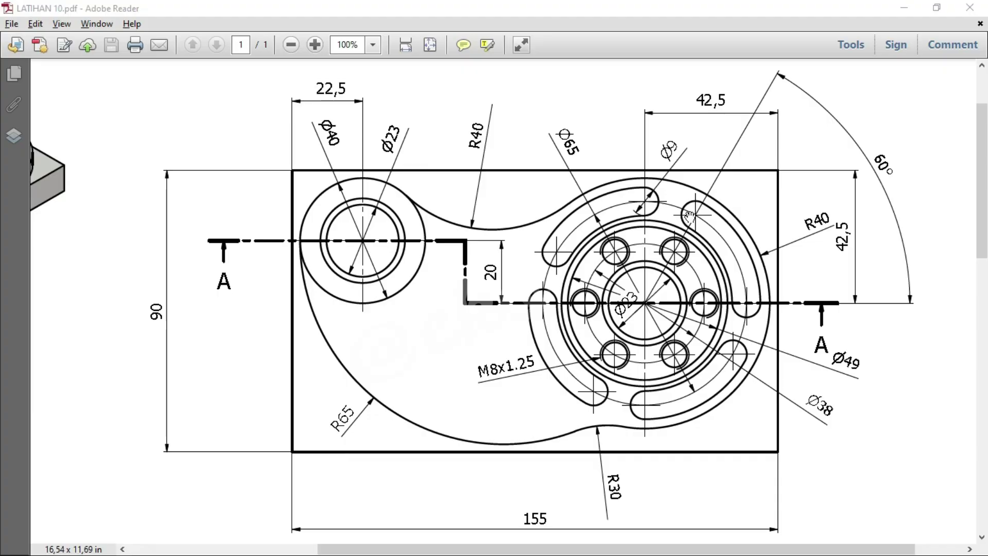
key(alt+Tab)
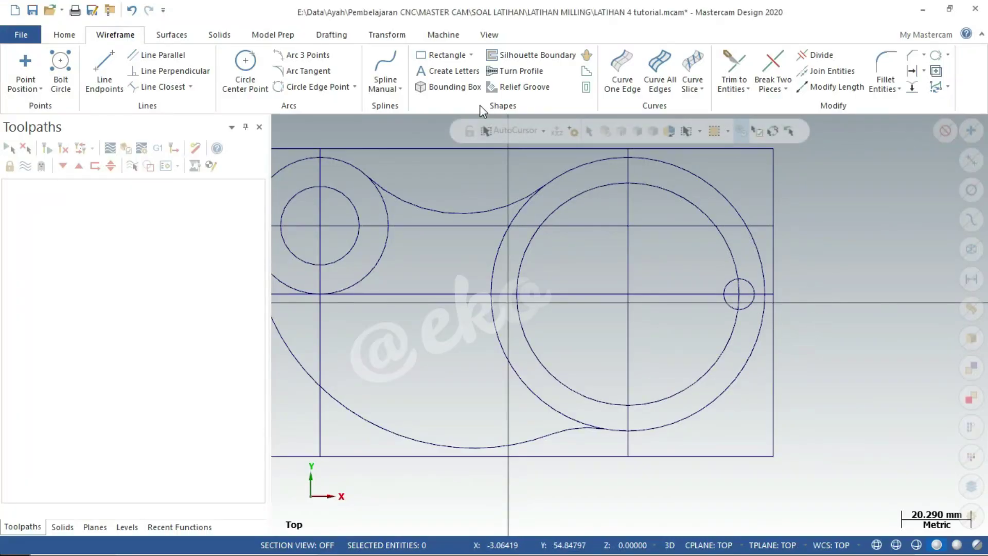
Set up a Rotate of the Ø9 circle as one copy at a 60° angle
click(395, 41)
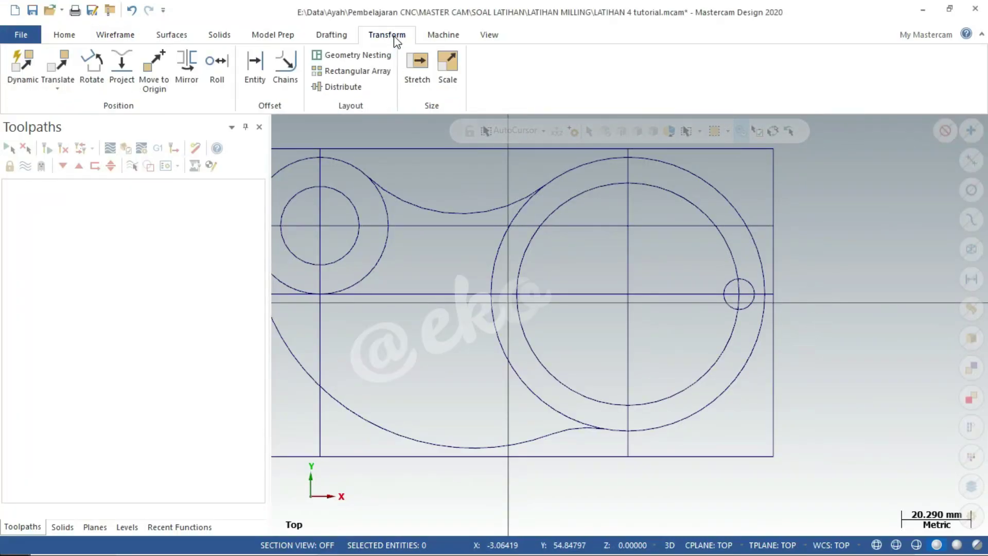
click(97, 66)
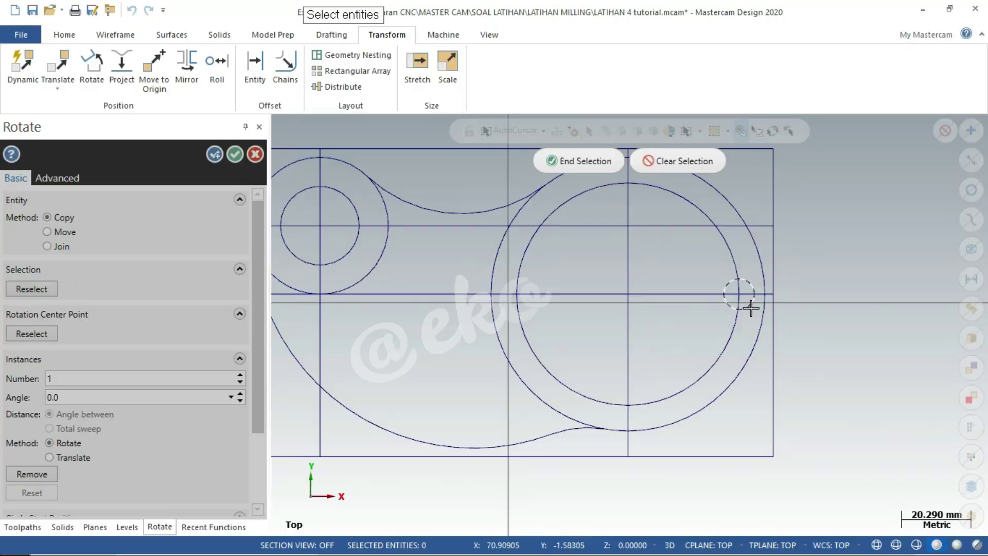
click(600, 163)
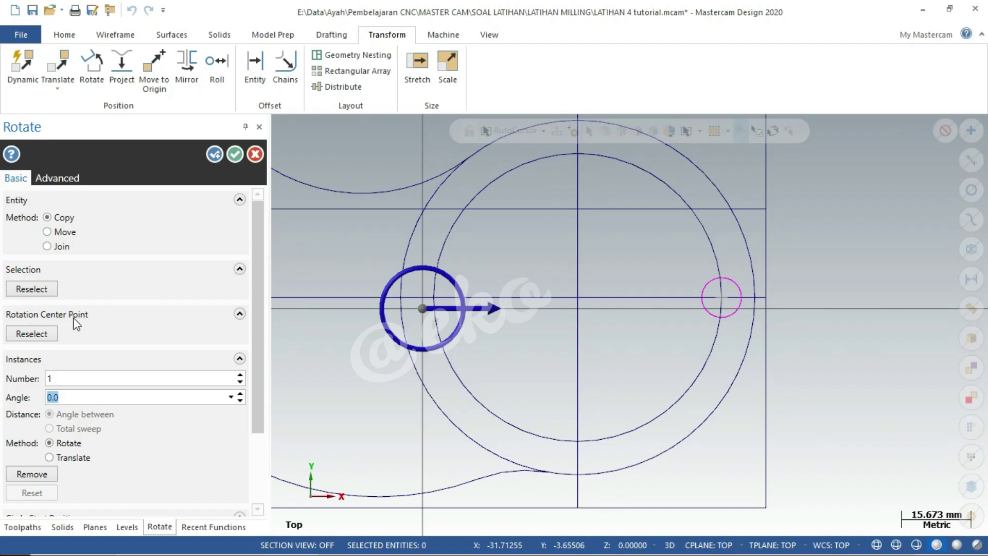
click(49, 331)
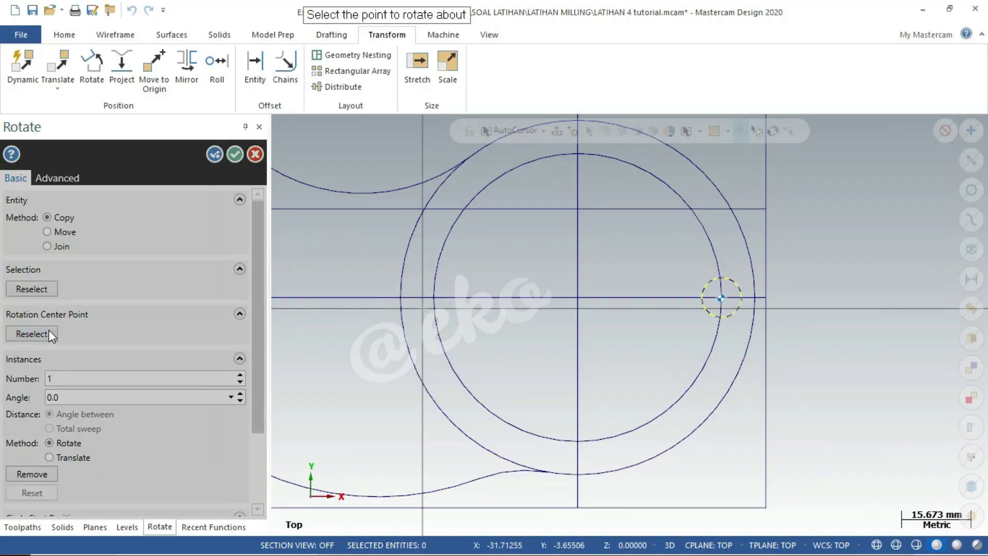
click(720, 297)
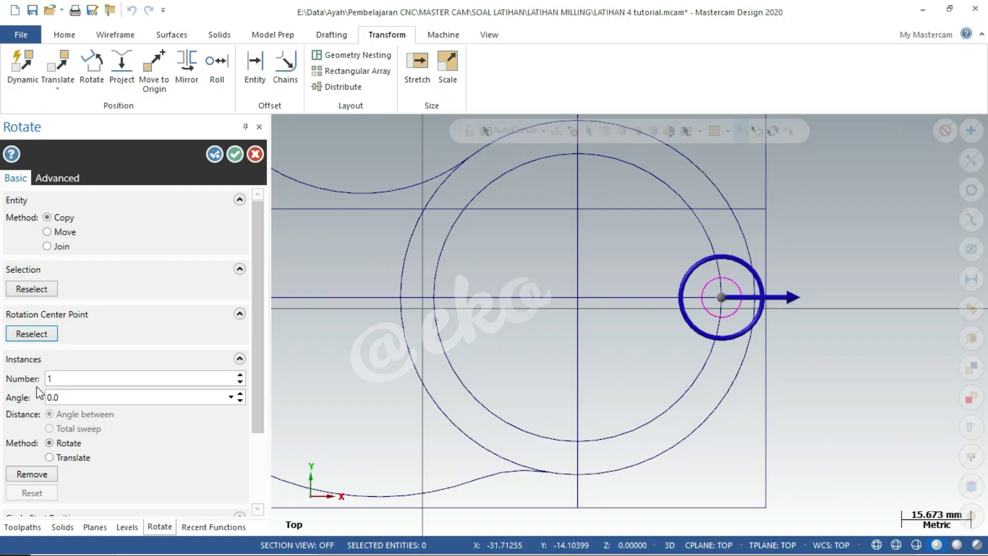
double_click(66, 381)
double_click(74, 397)
text(6)
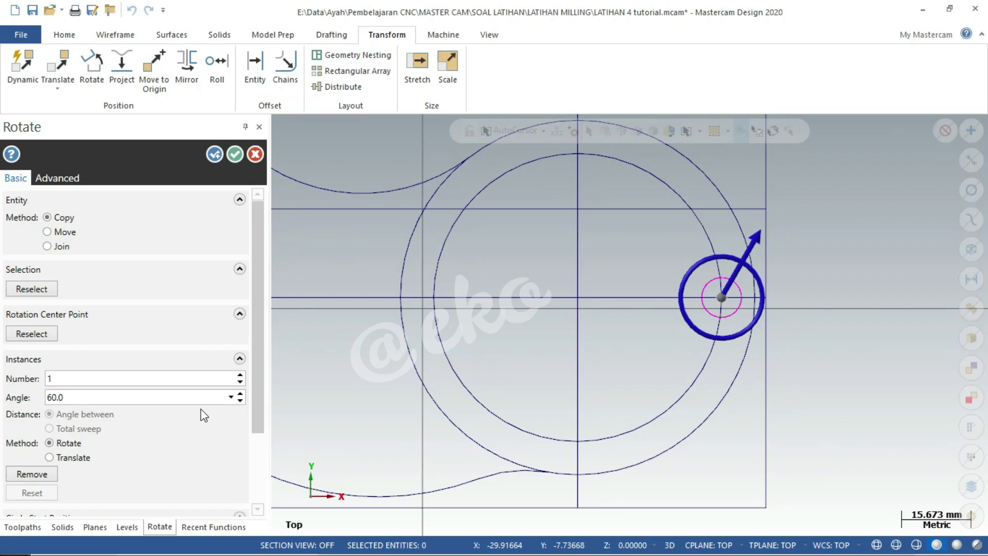
Rotate-copy the Ø9 hole 60° about the large circle's centre point
click(32, 335)
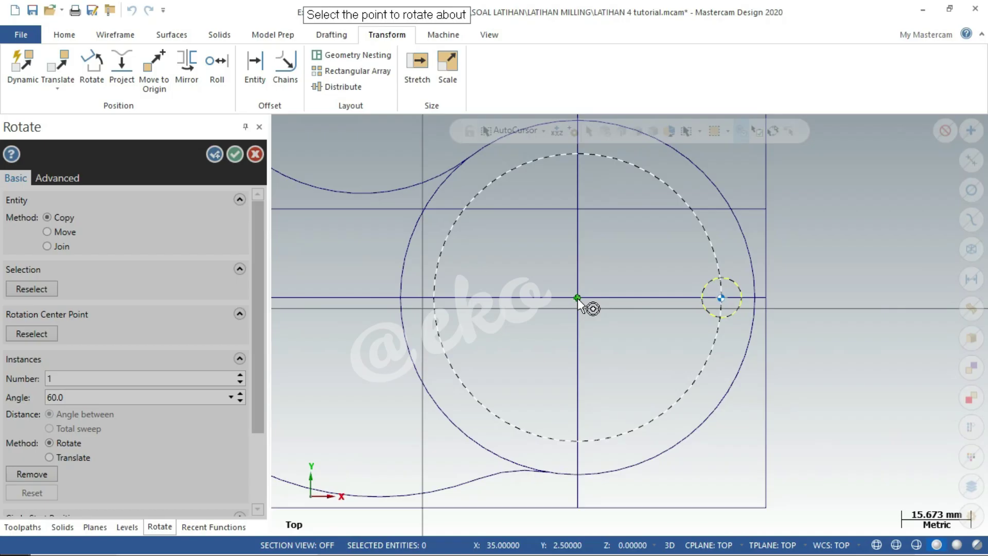
click(577, 297)
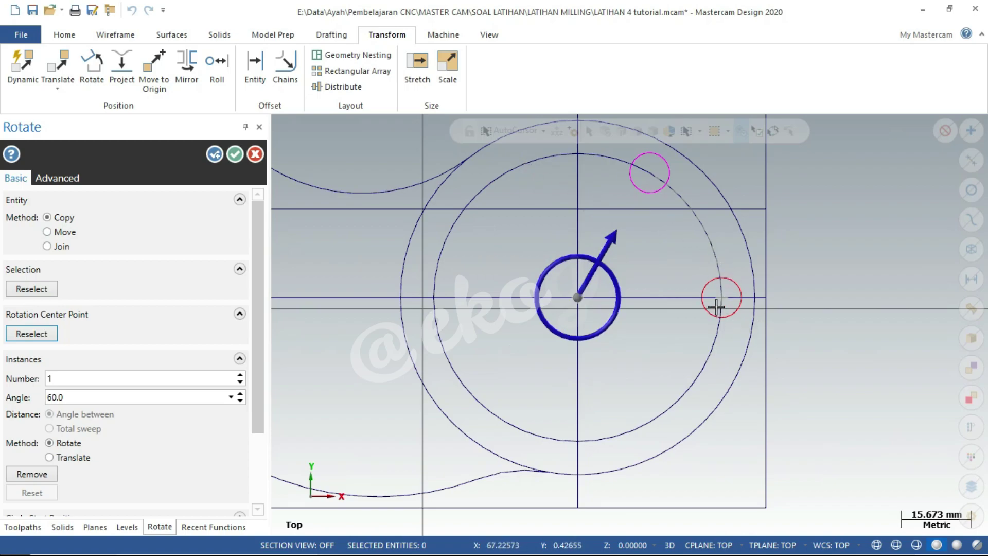
mouse_move(108, 396)
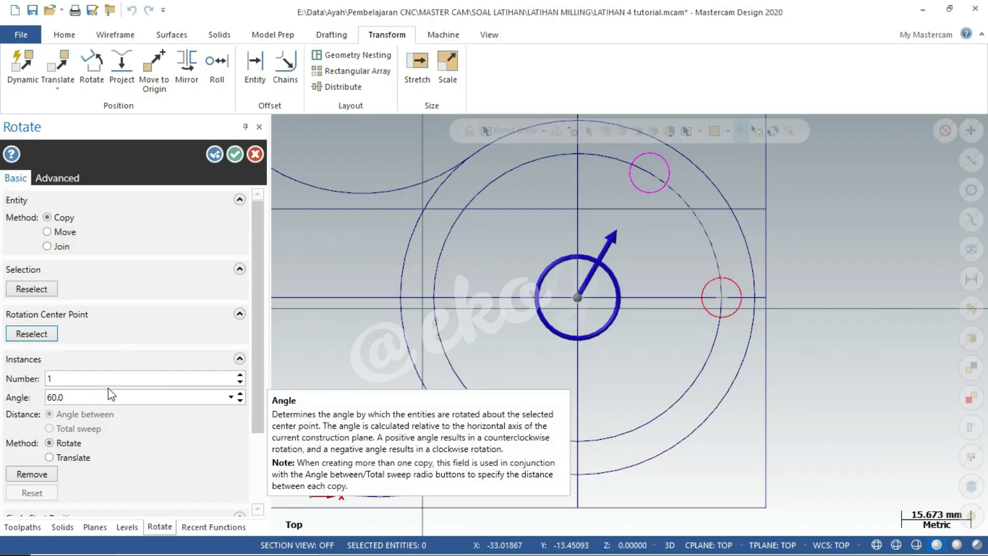
click(238, 154)
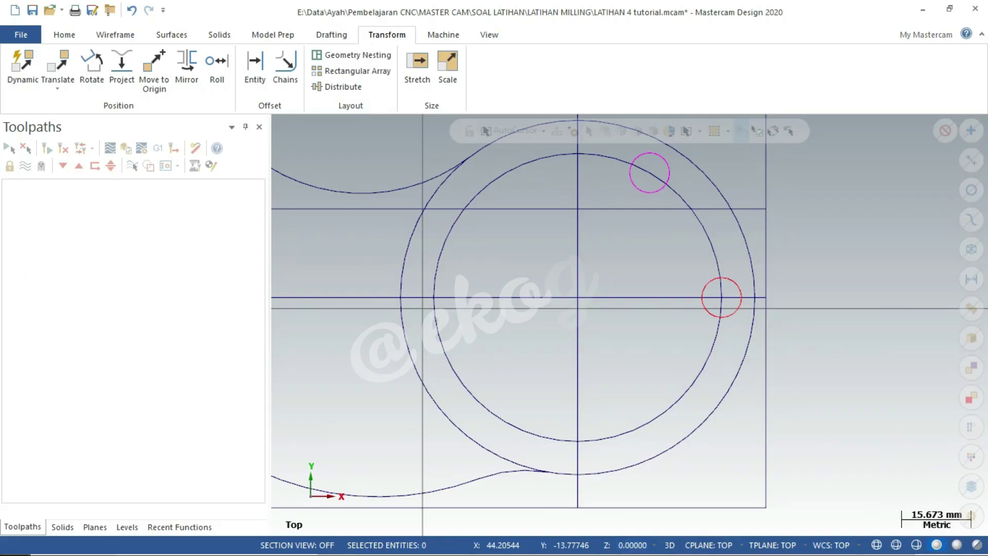
key(alt)
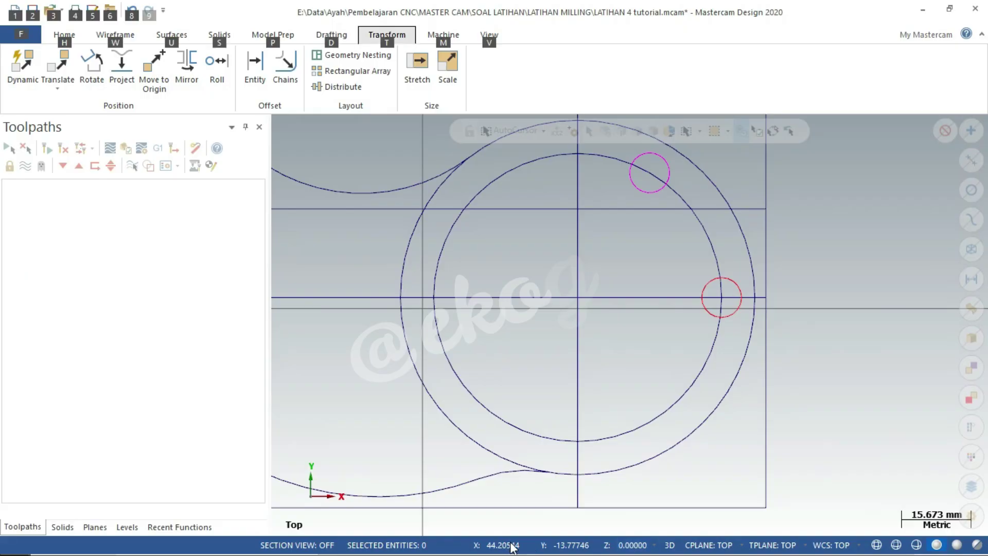
Check the LATIHAN 10 PDF, then return to Mastercam's Wireframe tools
key(alt+Tab)
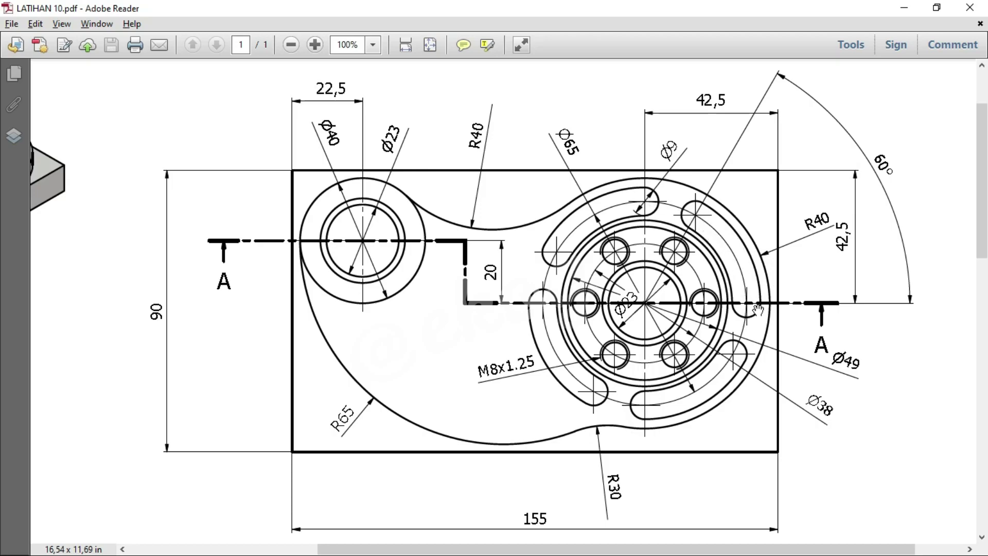
key(alt+Tab)
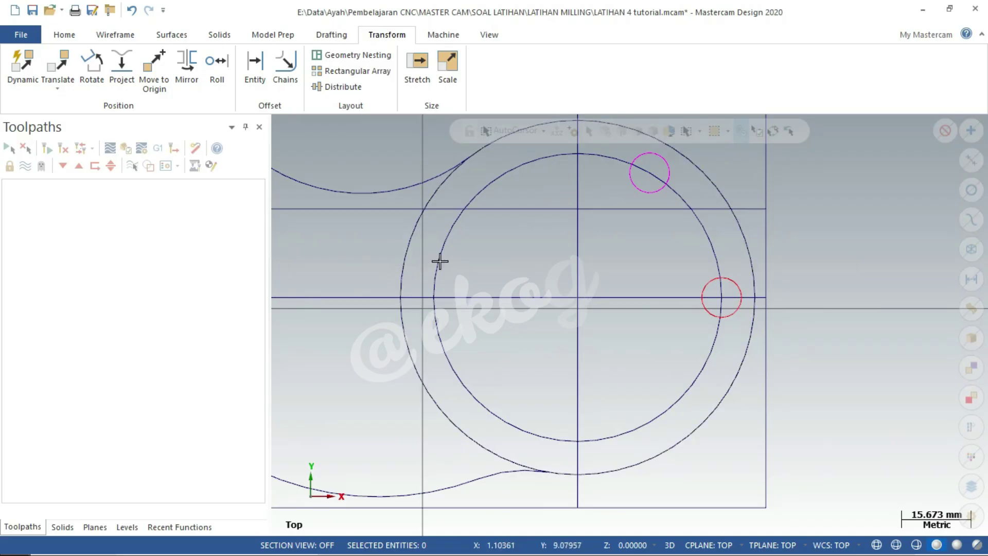
click(123, 35)
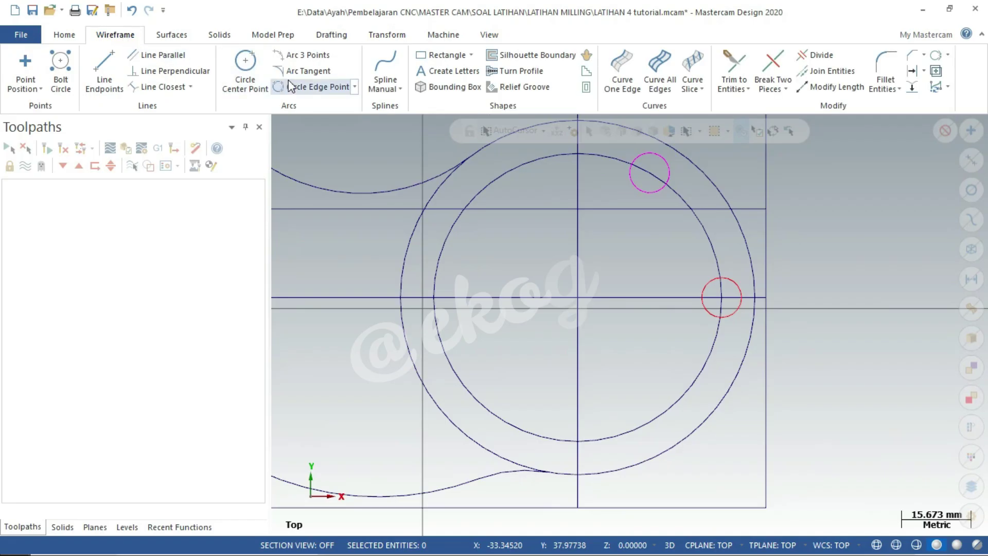
Place a small circle at the main centre with the size unlocked
click(245, 67)
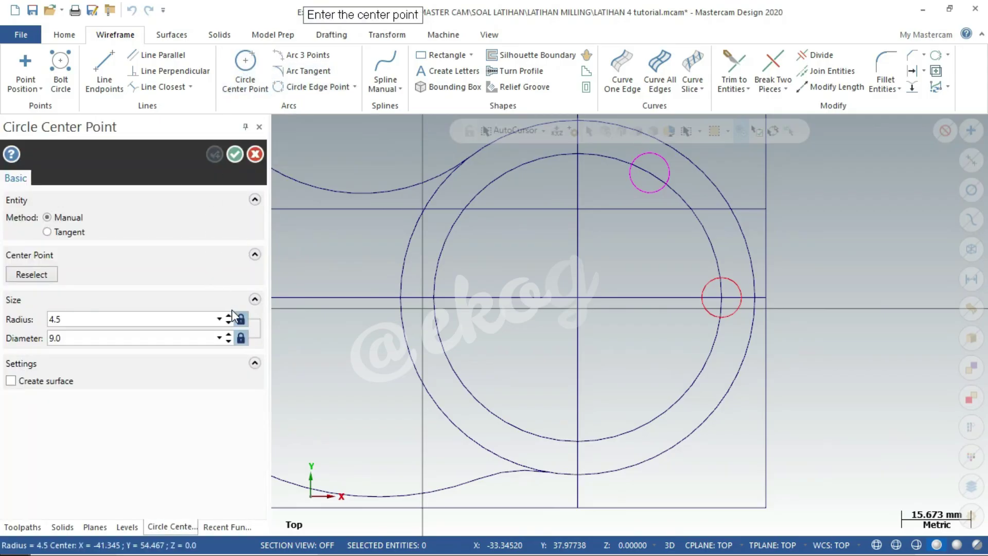
click(241, 335)
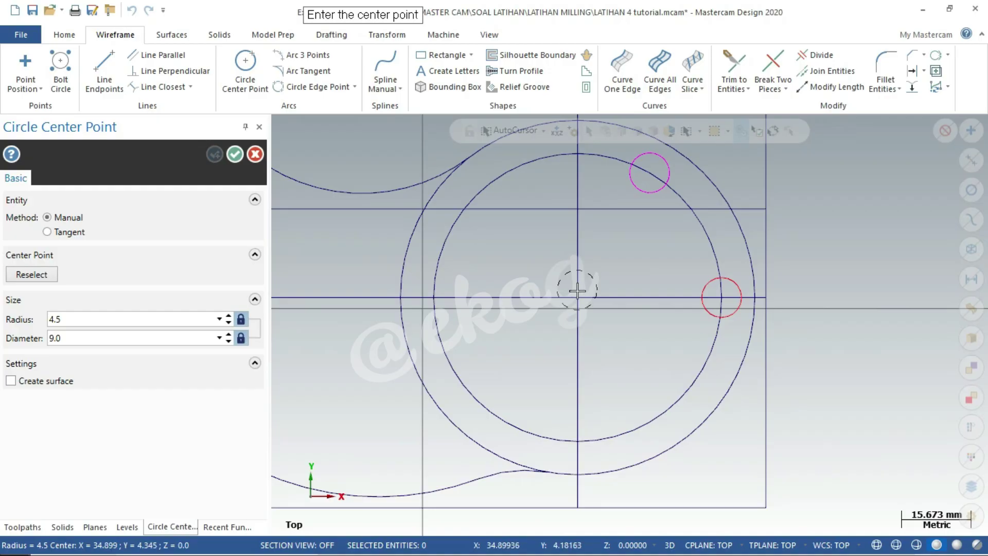
click(237, 319)
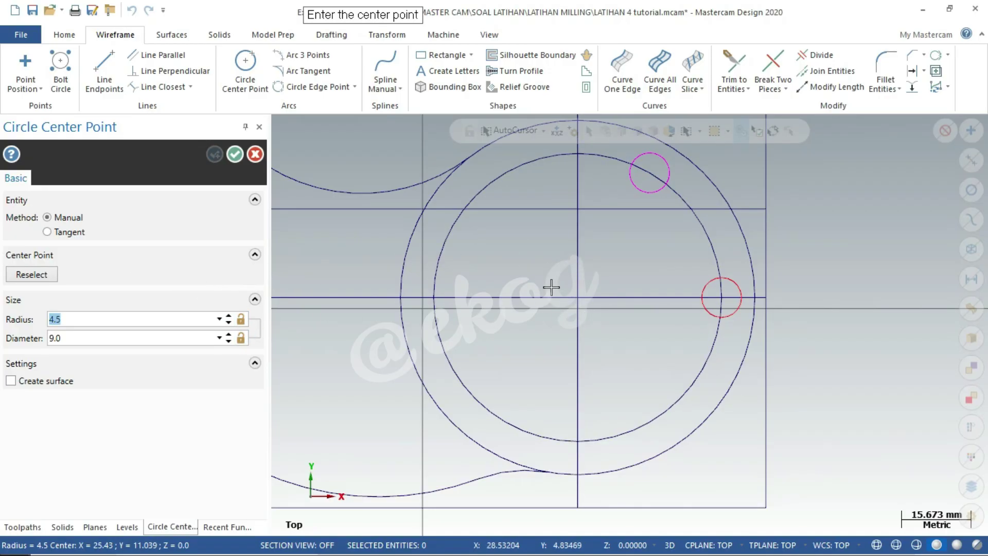
click(577, 297)
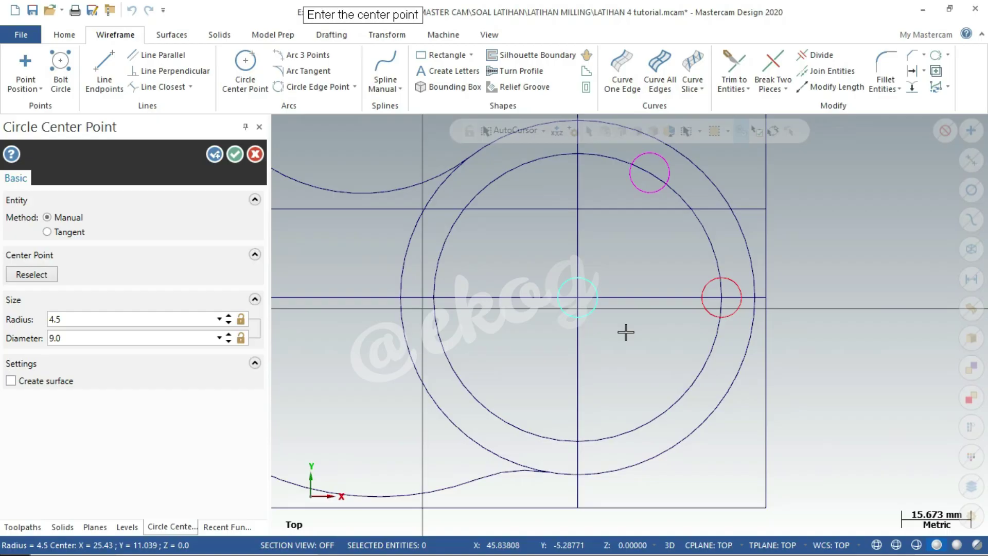
key(Return)
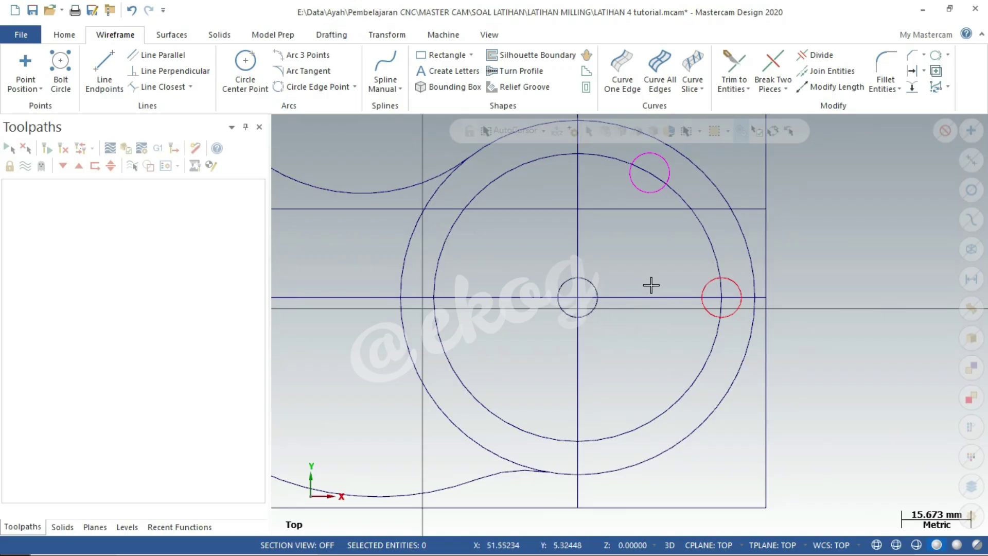
Draw a Ø56 circle through the Ø9 hole centre and a larger concentric circle
click(245, 61)
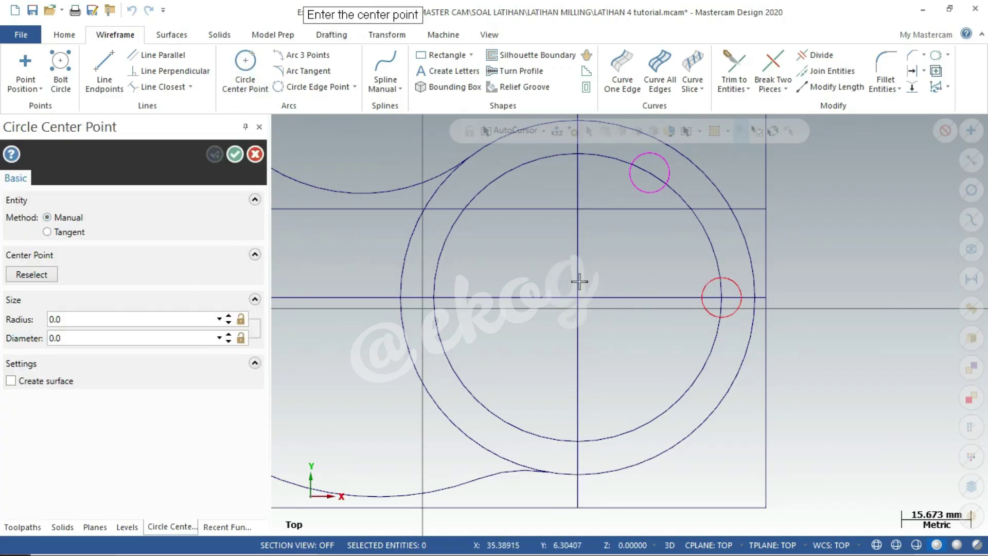
click(580, 298)
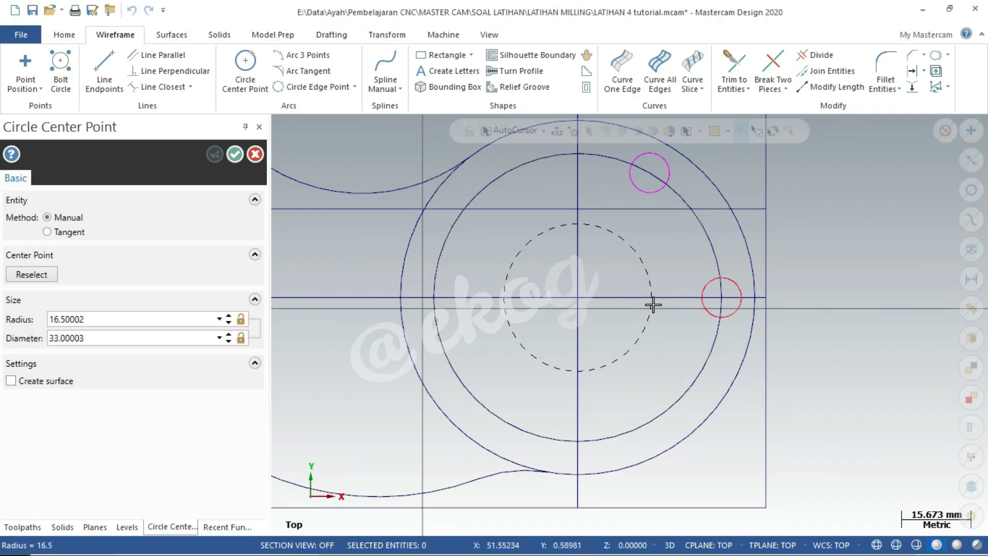
scroll(683, 309, up, 1)
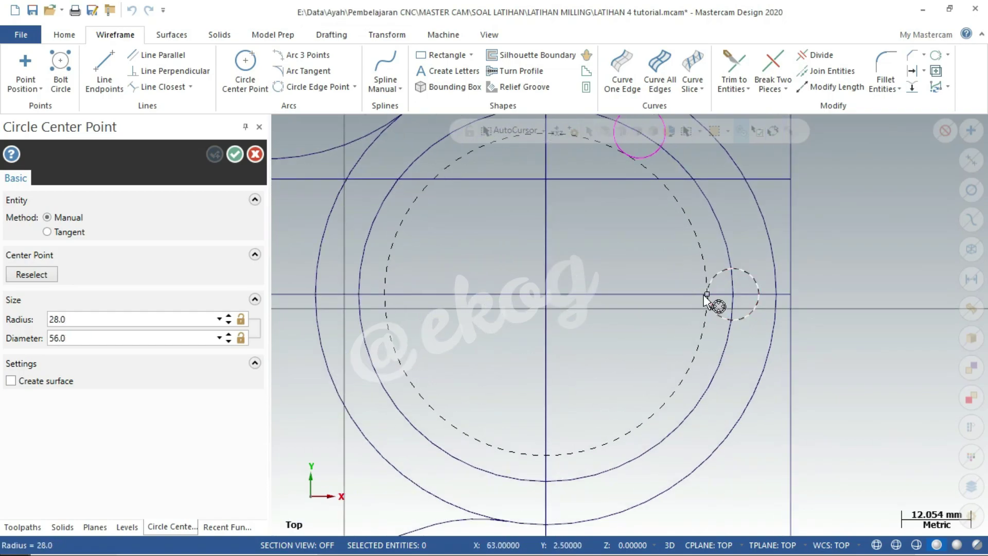
click(706, 295)
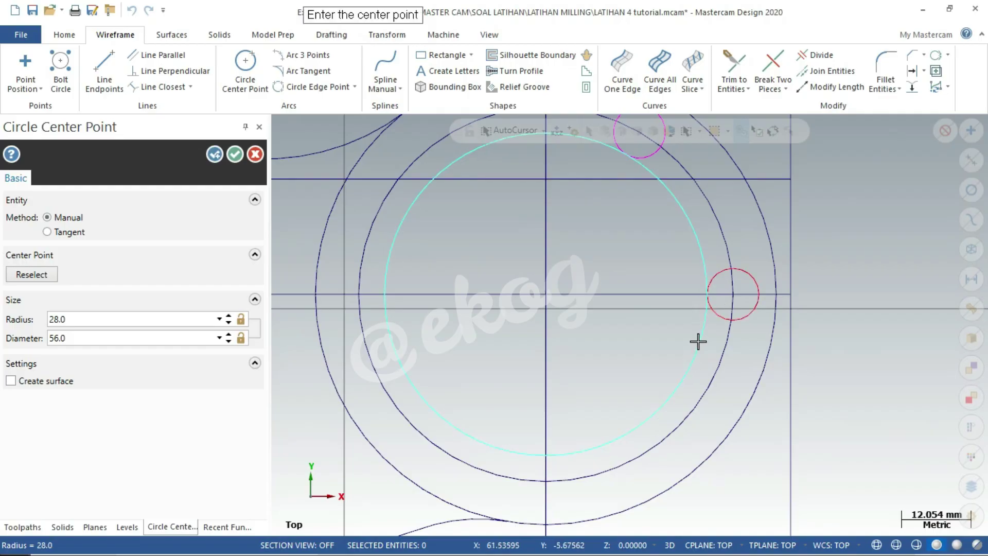
click(545, 294)
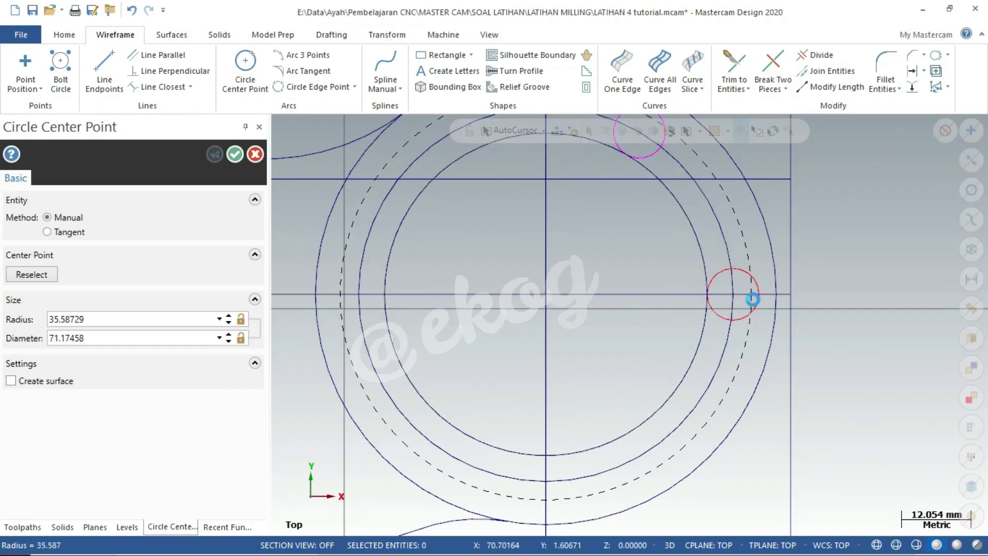
click(759, 294)
click(234, 154)
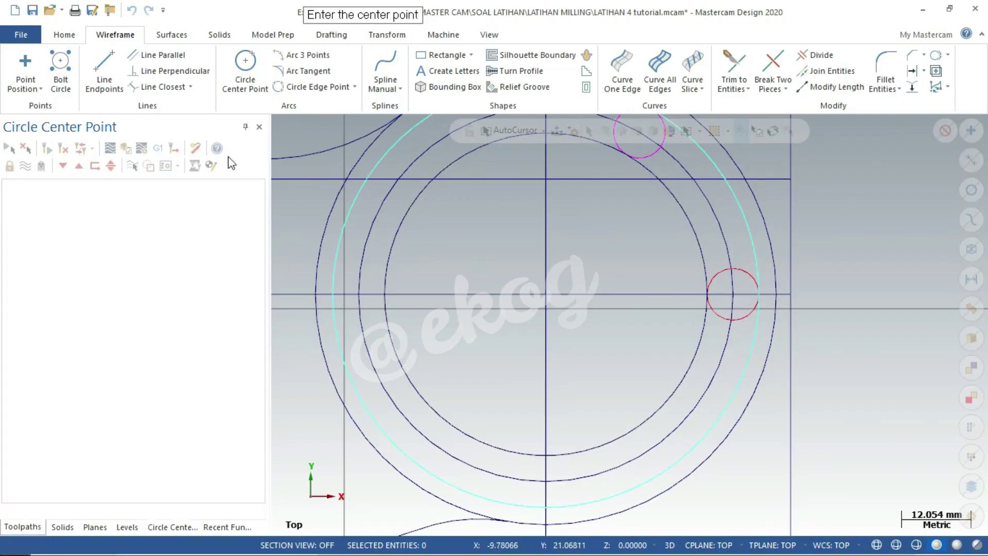
scroll(634, 380, down, 1)
scroll(635, 398, down, 1)
scroll(704, 174, up, 2)
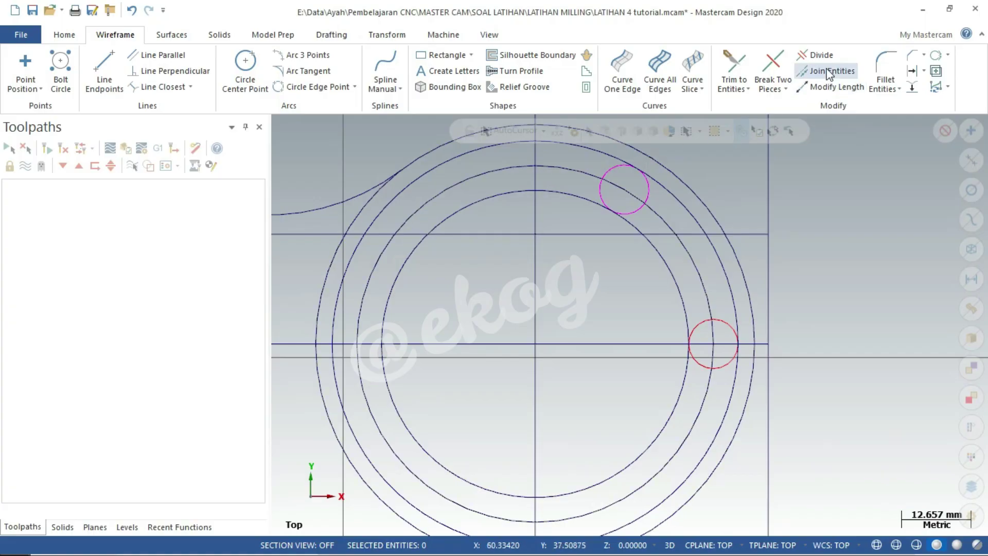
Trim the excess slot arcs and the outer halves of the Ø9 end circles
click(817, 57)
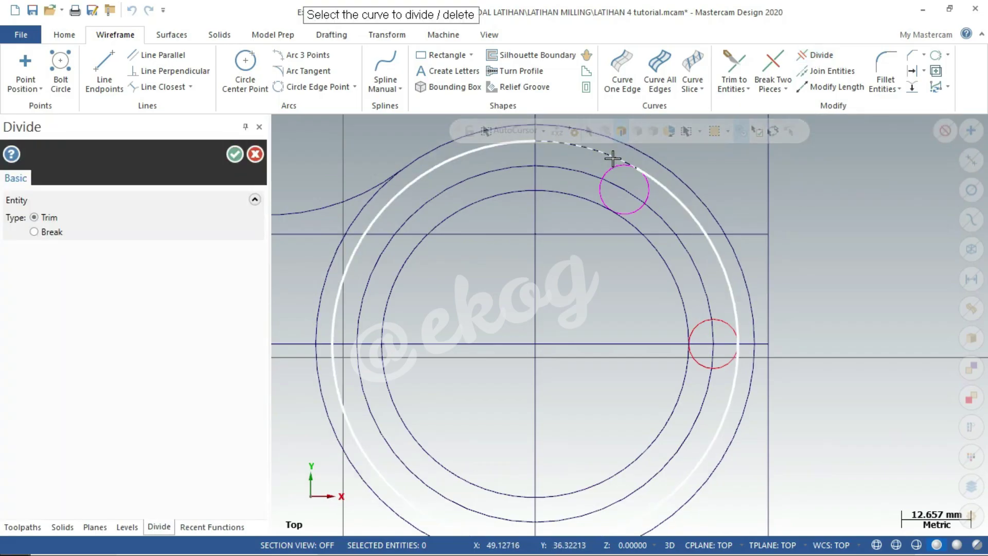
click(584, 197)
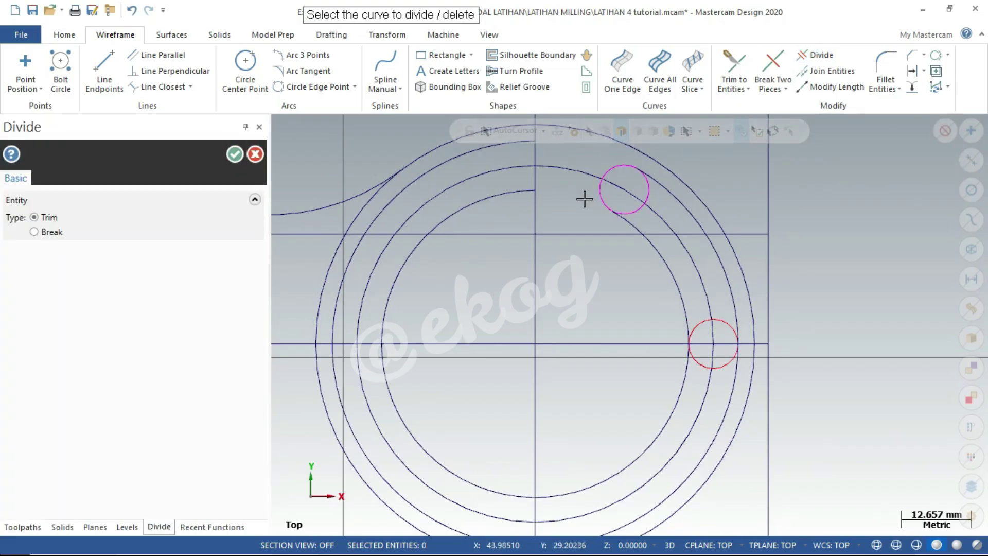
scroll(738, 388, up, 2)
scroll(744, 389, up, 3)
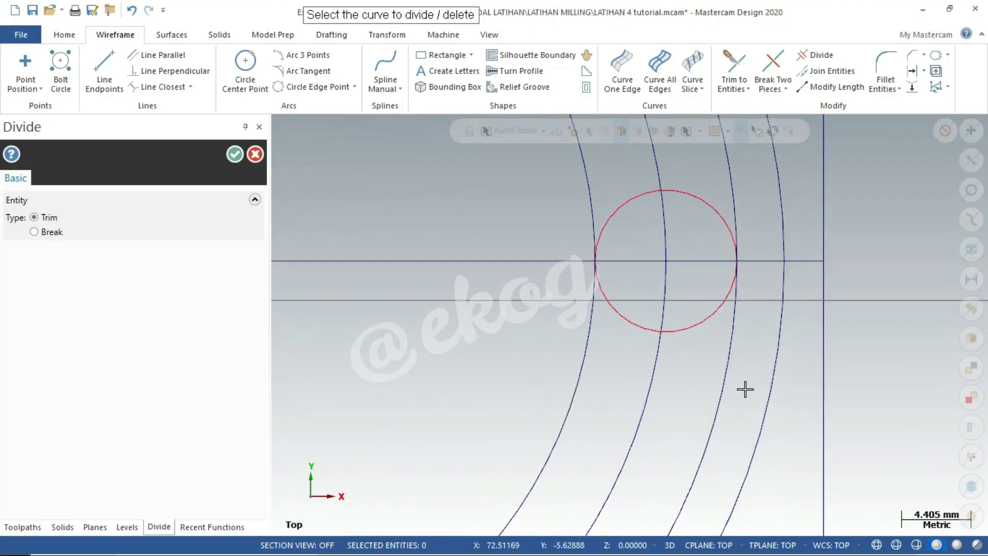
scroll(744, 389, up, 1)
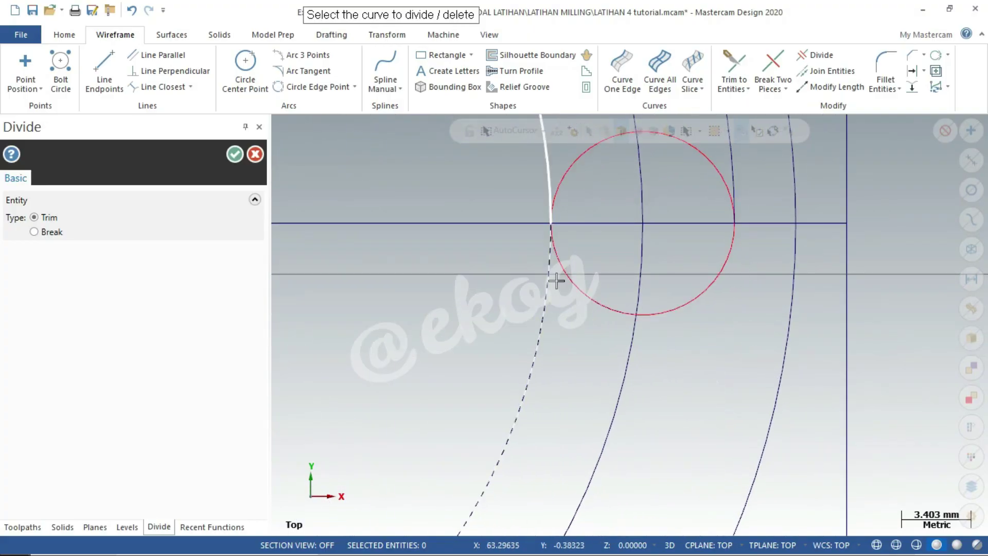
scroll(706, 390, down, 2)
scroll(709, 395, down, 2)
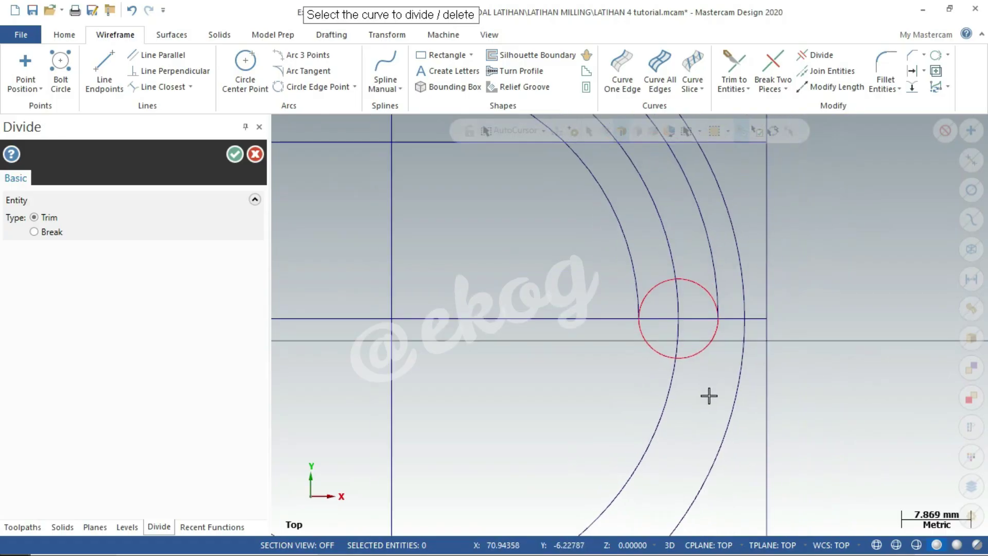
scroll(709, 395, down, 1)
click(701, 304)
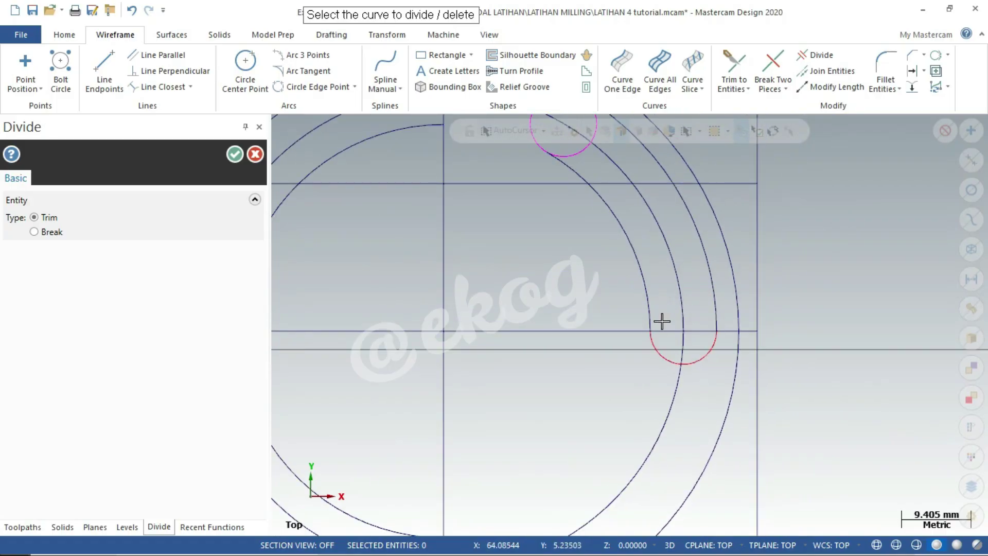
scroll(731, 411, down, 1)
scroll(715, 391, down, 1)
scroll(628, 229, up, 1)
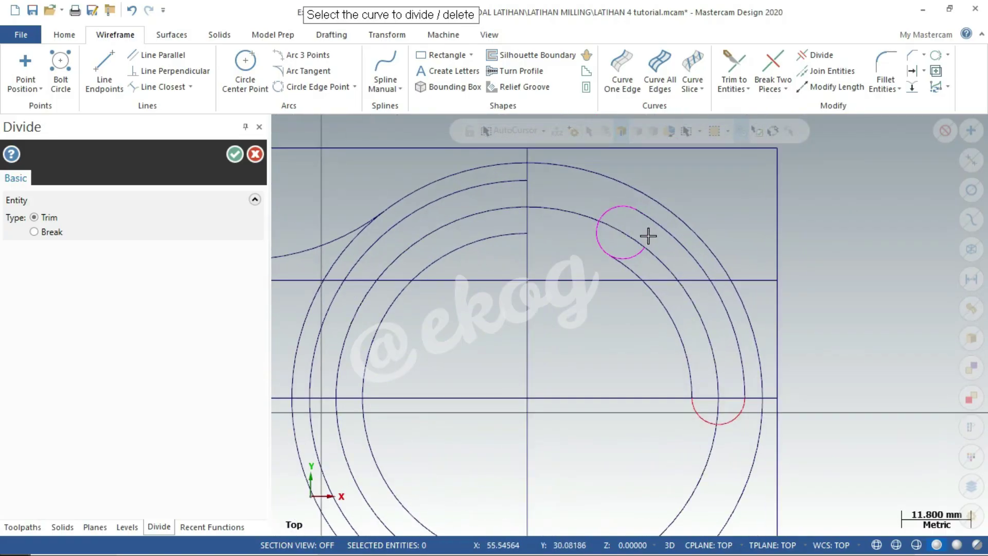
click(644, 242)
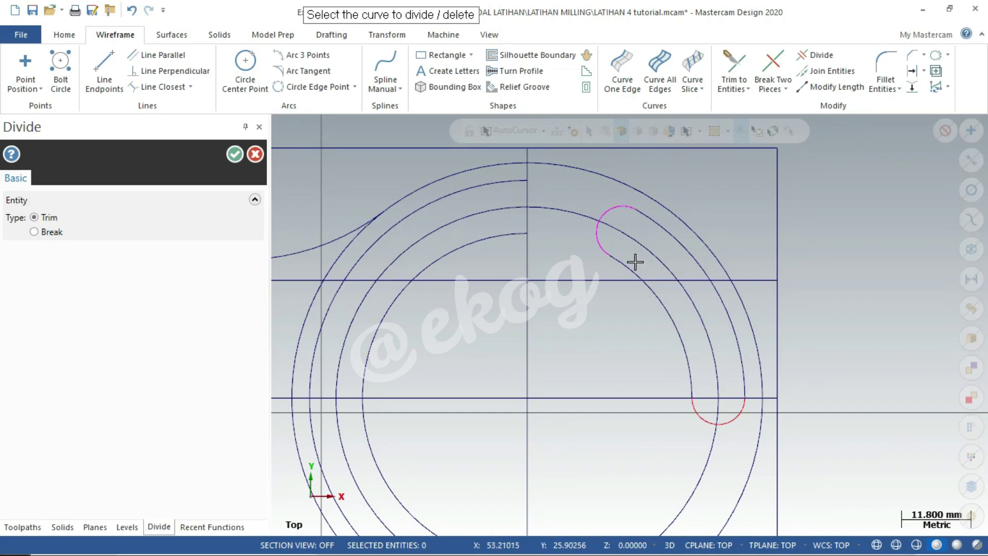
click(236, 155)
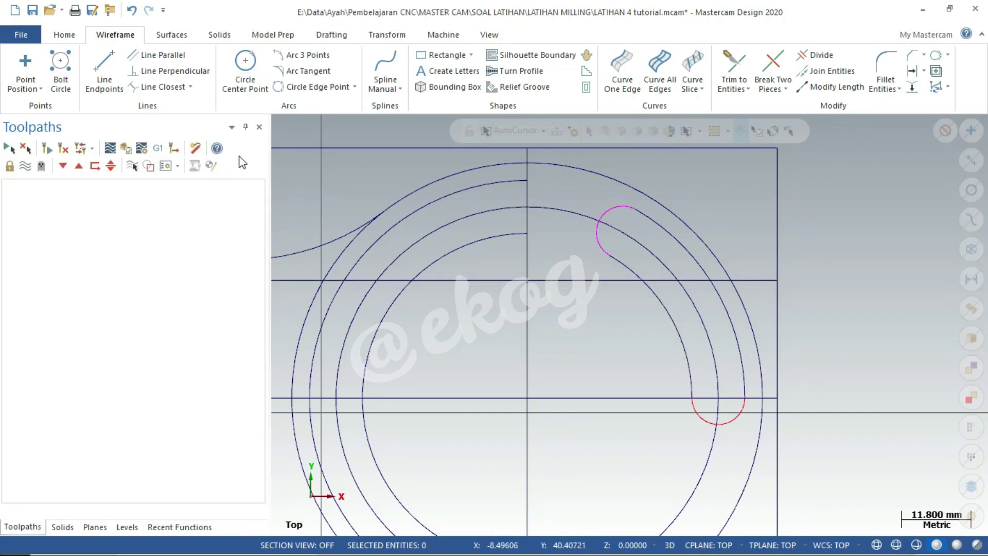
Delete the leftover arc left of the curved slot
click(470, 191)
key(Escape)
click(487, 237)
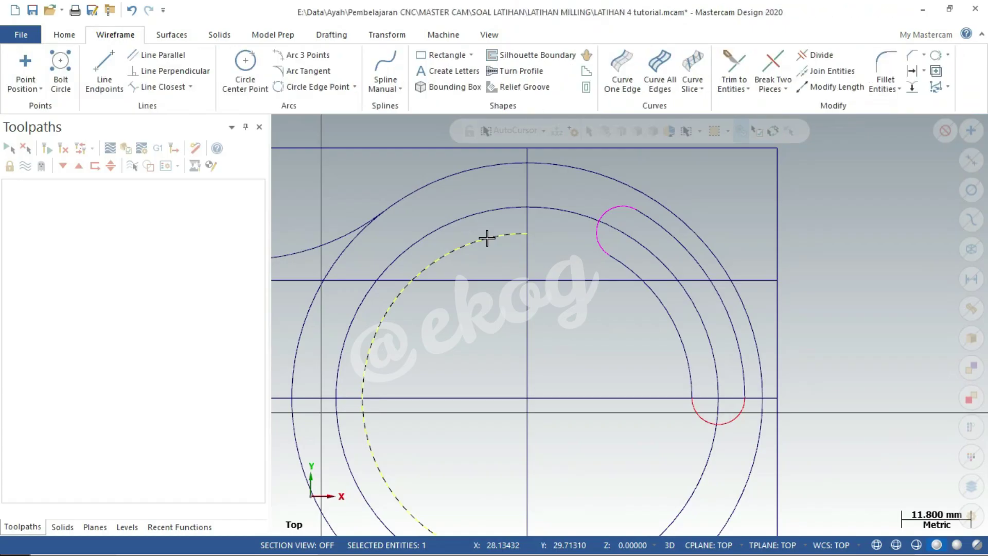
key(Delete)
scroll(527, 231, down, 1)
scroll(527, 232, down, 1)
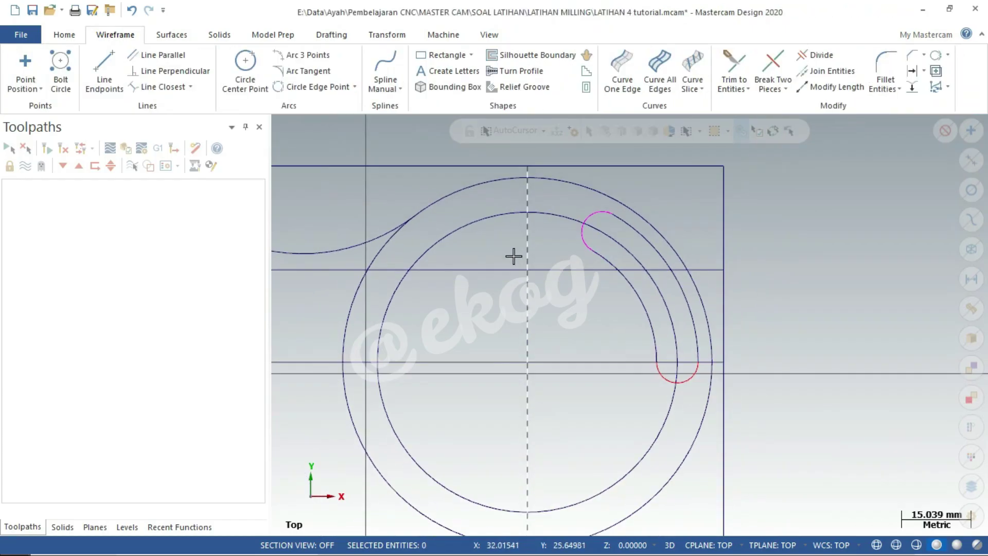
Compare the curved slot against the LATIHAN 10 PDF, then show the Transform tools
right_click(848, 224)
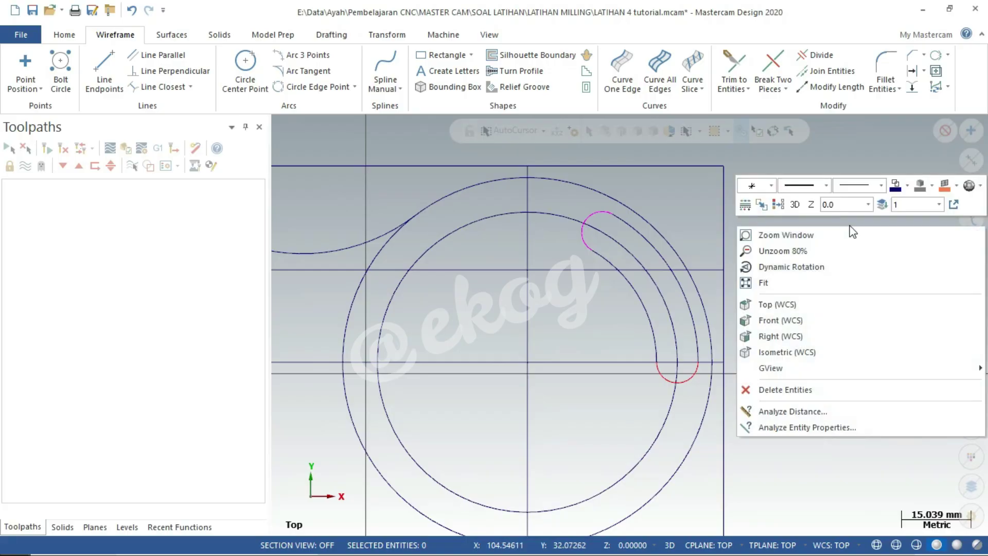
key(Escape)
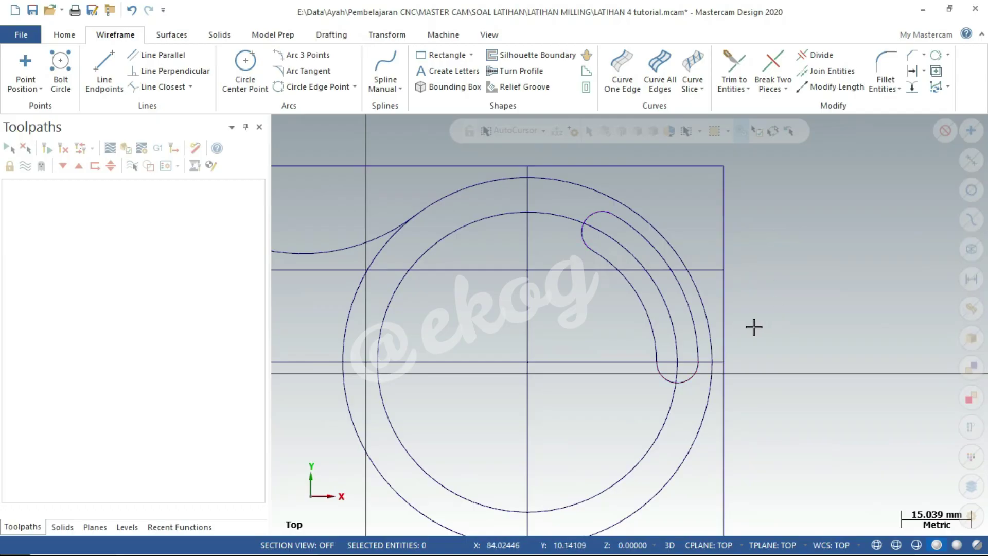
key(alt+Tab)
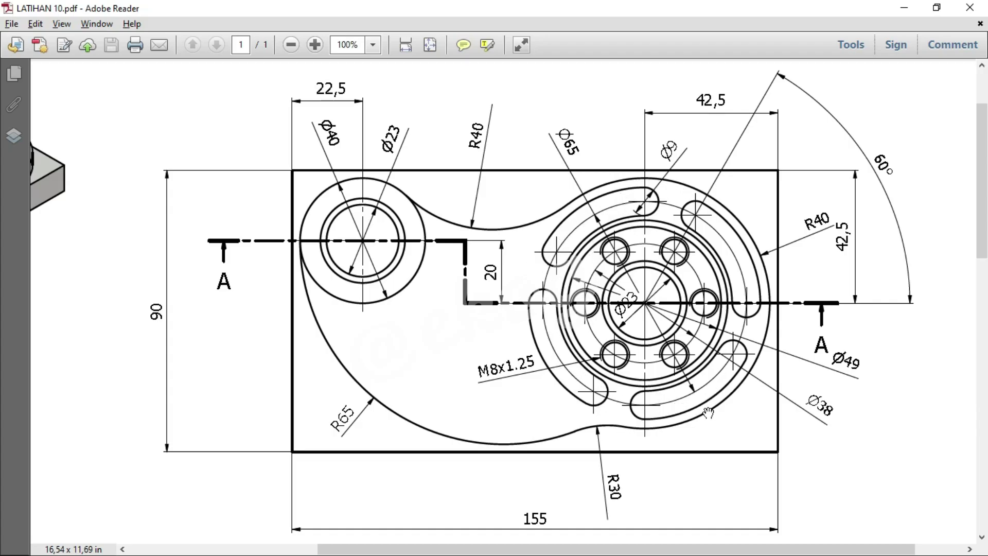
key(alt+Tab)
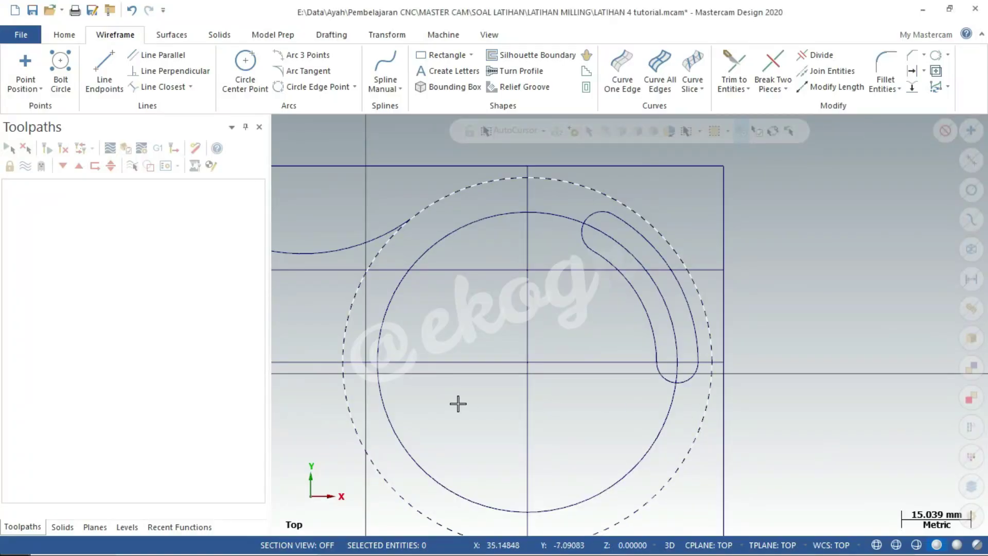
click(393, 36)
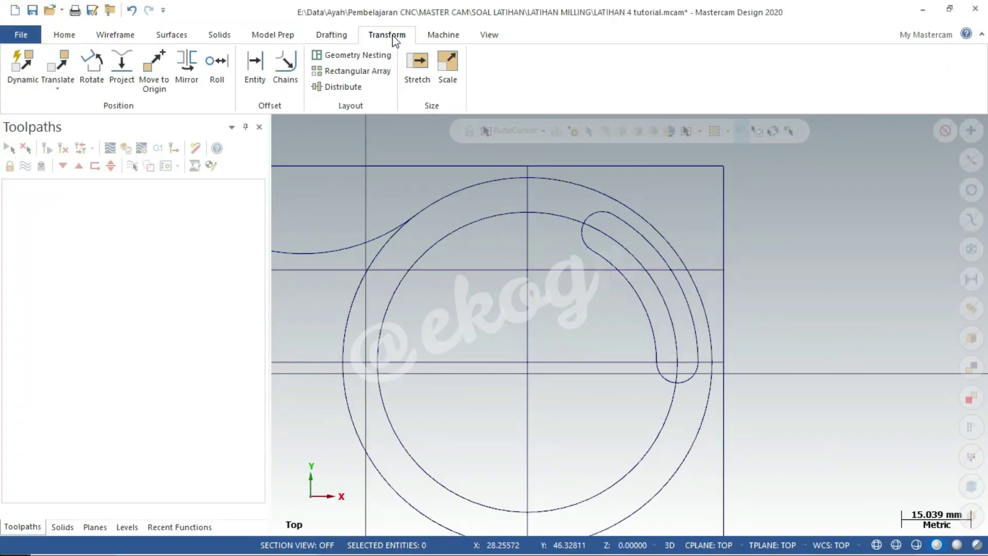
Start a Rotate and select the curved slot's sides and end arcs
click(96, 66)
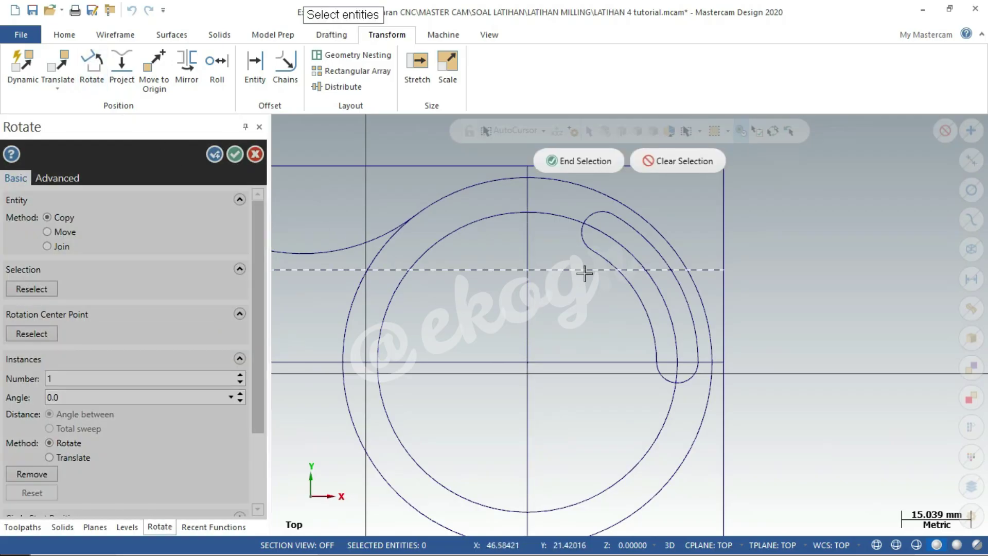
click(600, 257)
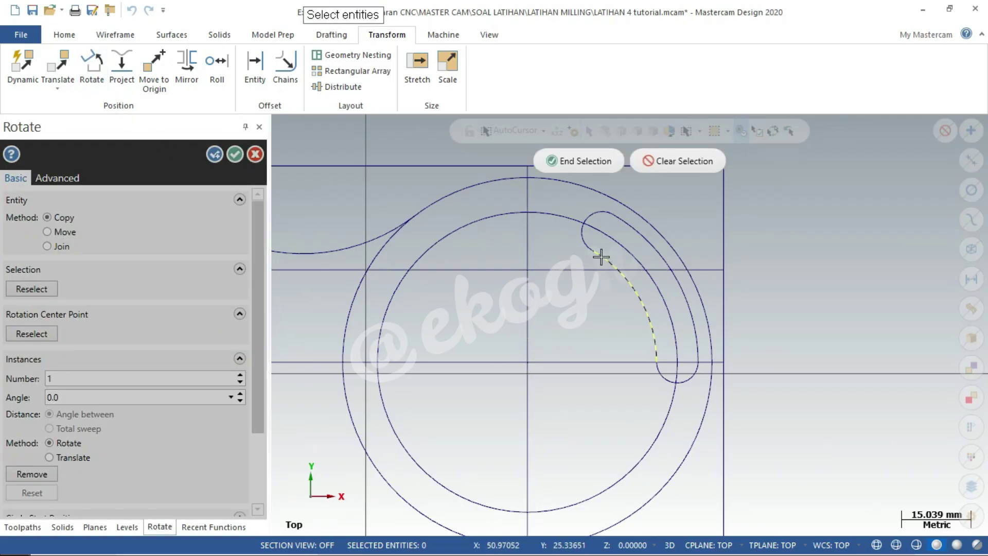
click(578, 240)
click(634, 223)
click(687, 386)
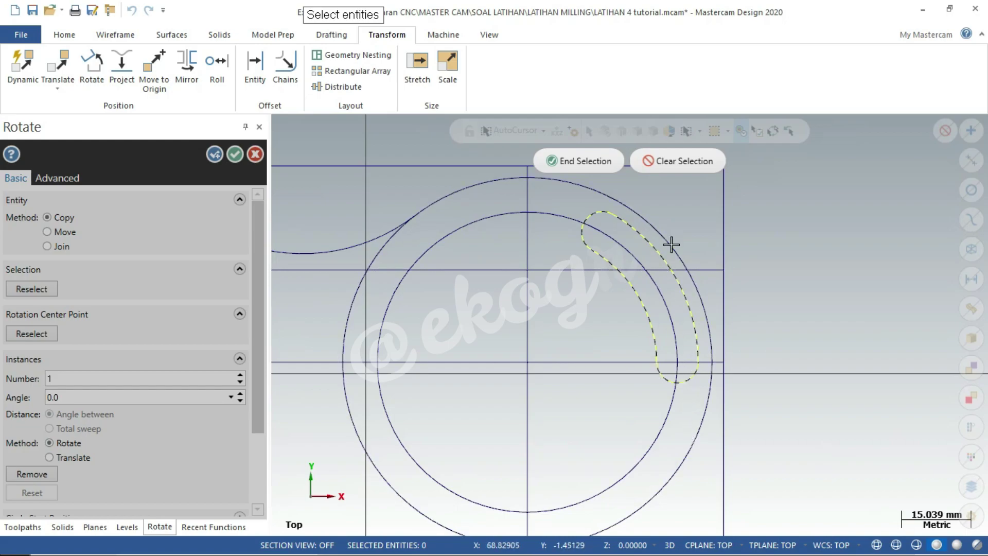
click(589, 161)
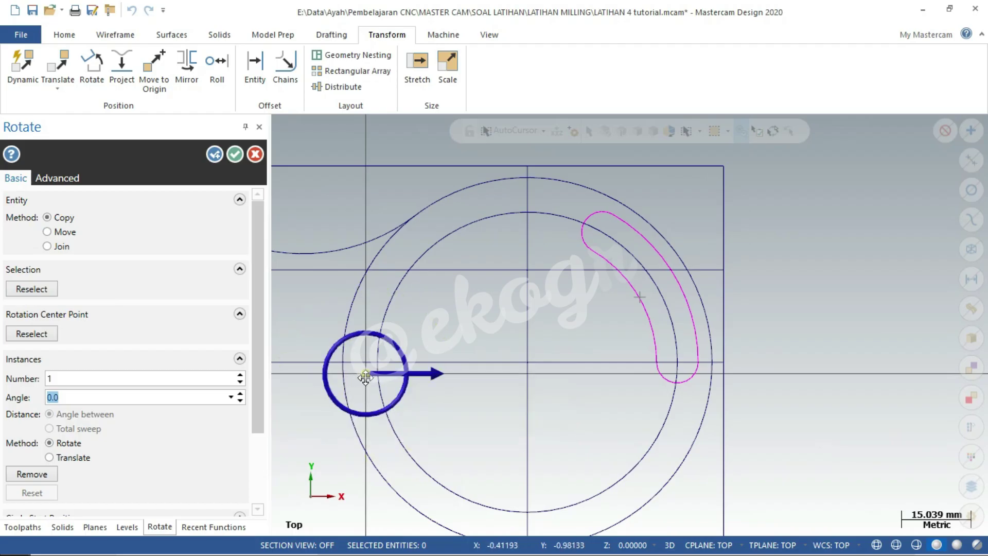
Rotate-copy the slot about the circles' centre: 3 copies at 360/4 = 90°
click(41, 333)
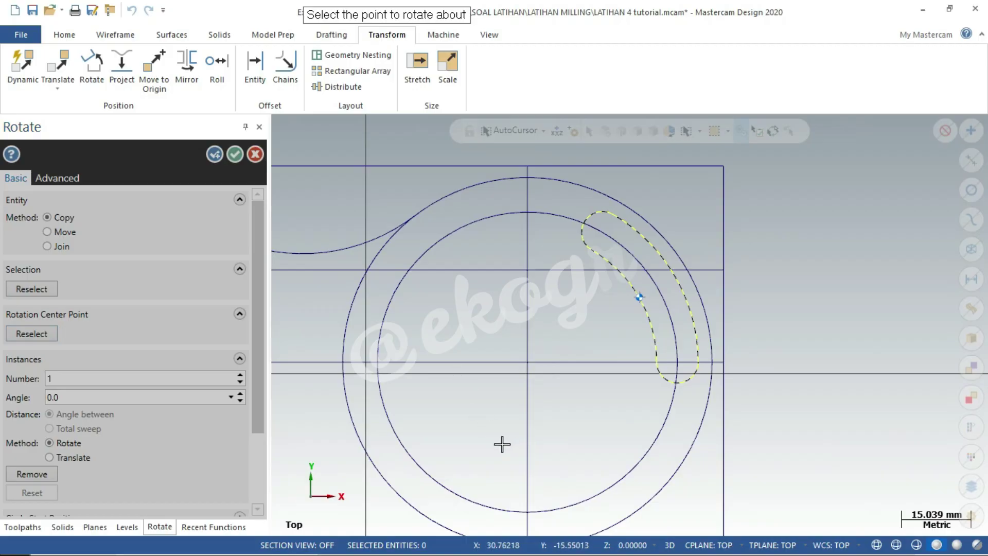
click(527, 361)
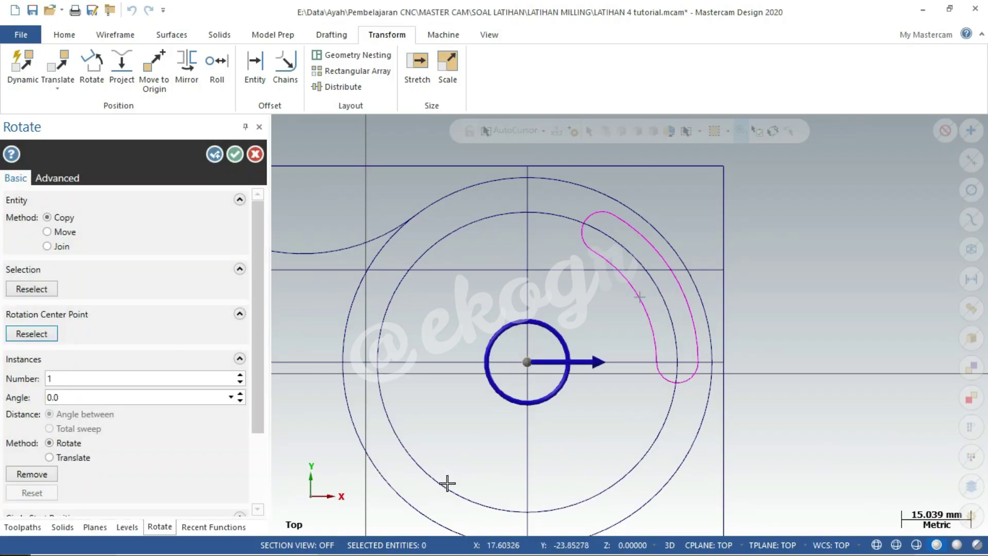
double_click(103, 381)
text(3)
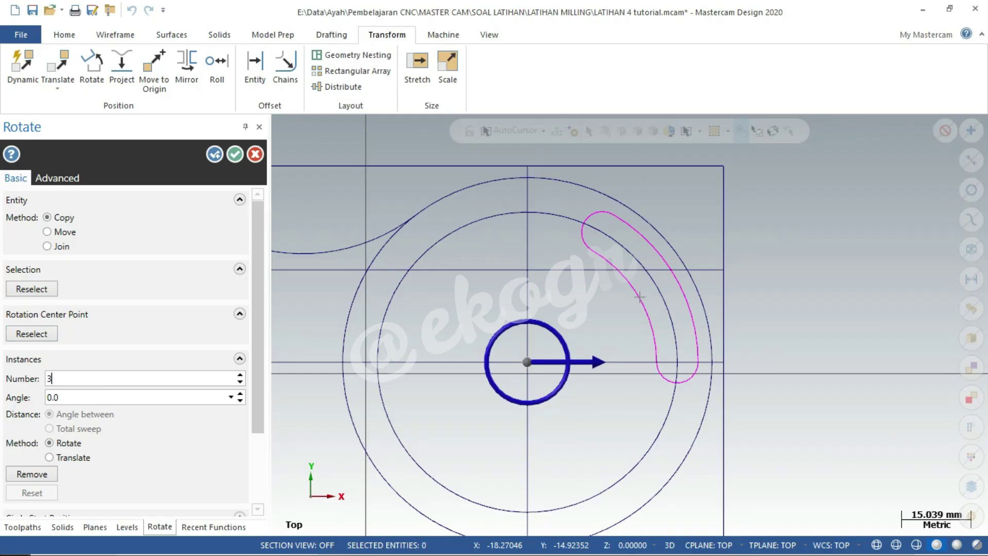
double_click(79, 396)
text(360/4)
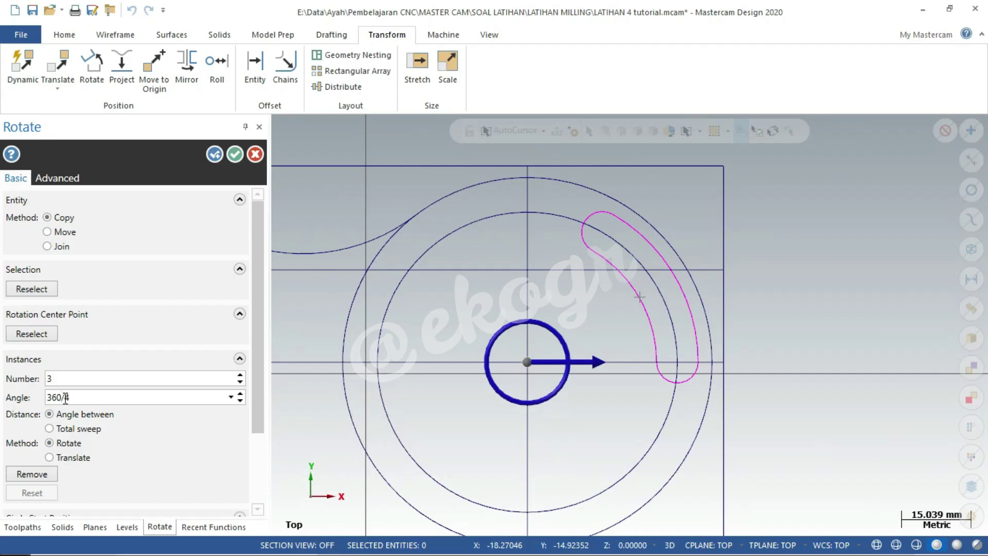
click(207, 385)
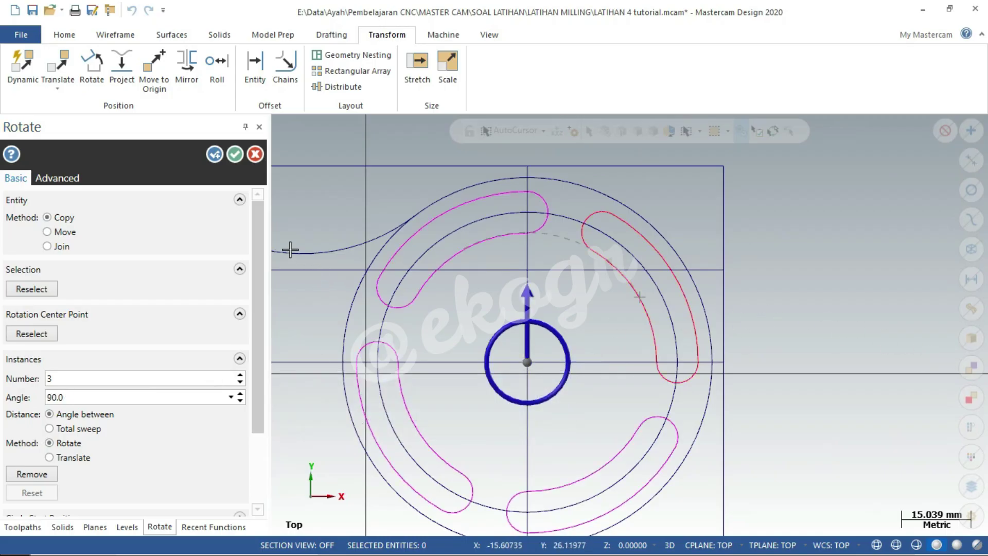
click(235, 155)
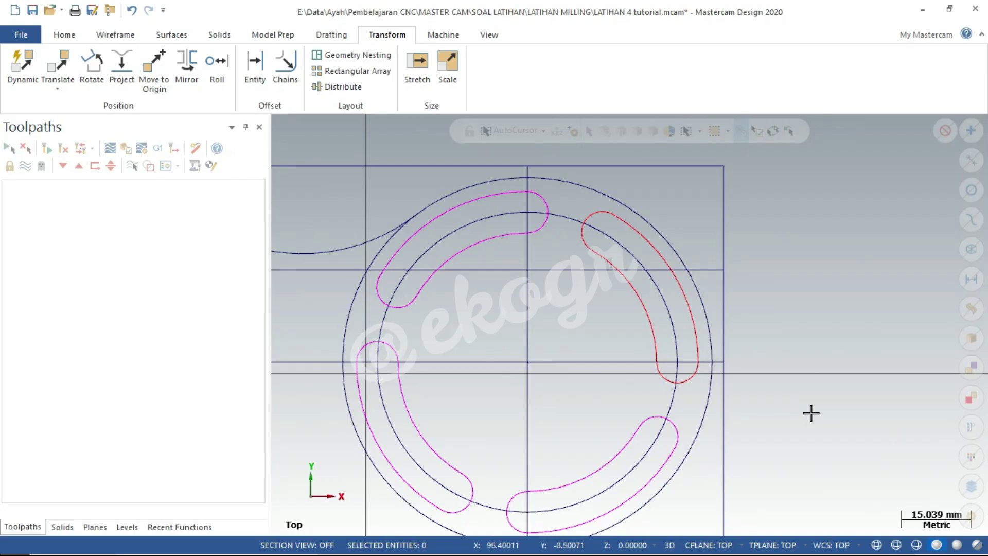
Zoom out, clear the result colours from the four slots, and switch to the LATIHAN 10 PDF
scroll(740, 373, down, 1)
scroll(739, 365, down, 1)
scroll(738, 297, down, 1)
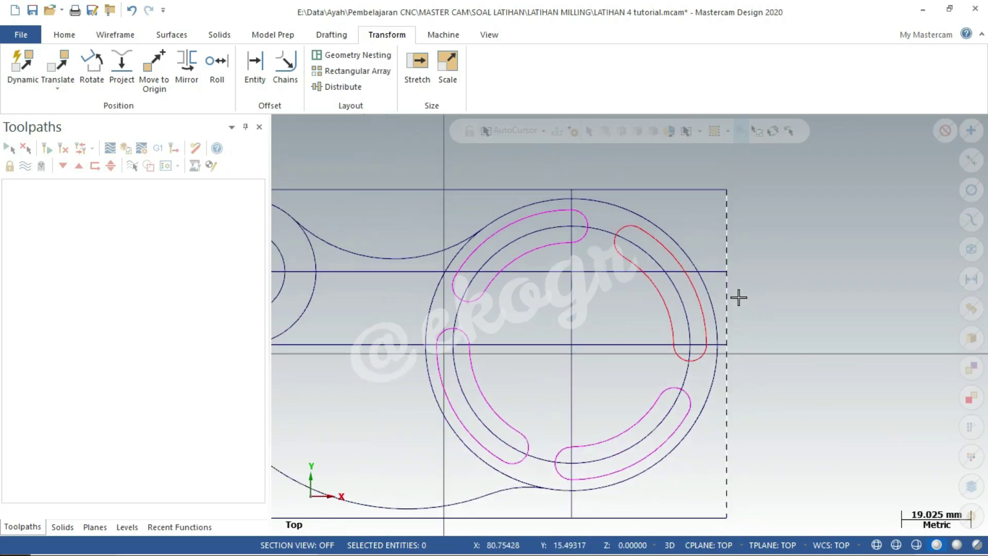
right_click(807, 270)
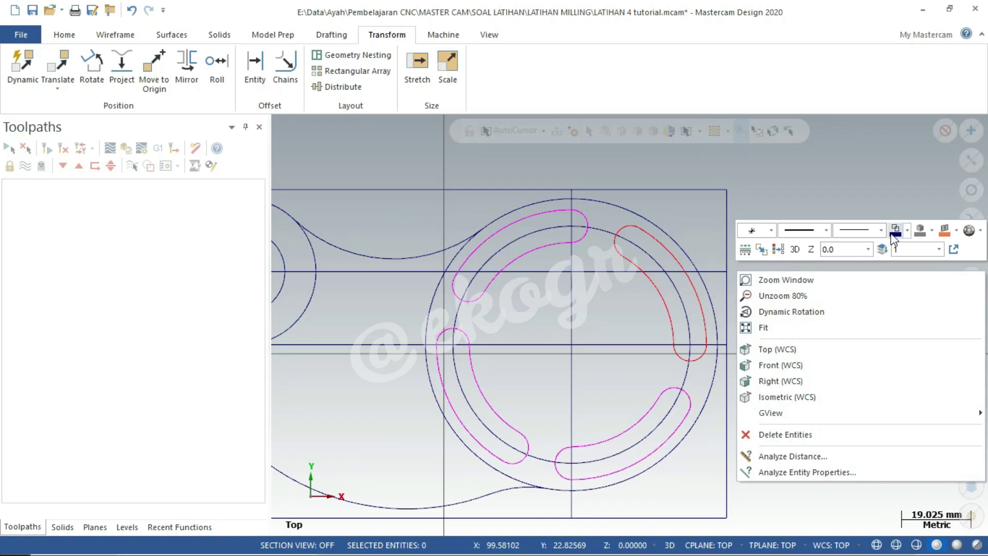
key(Escape)
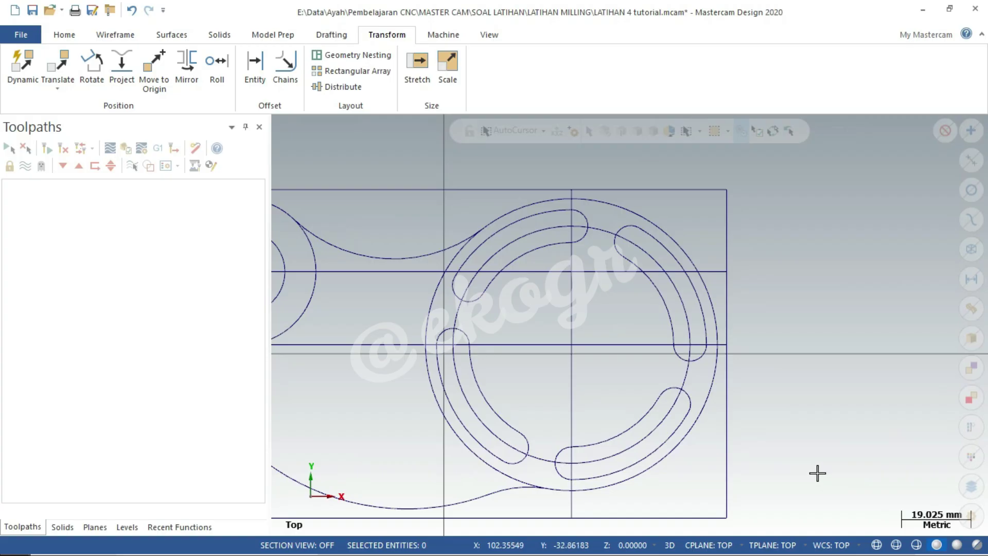
key(alt+Tab)
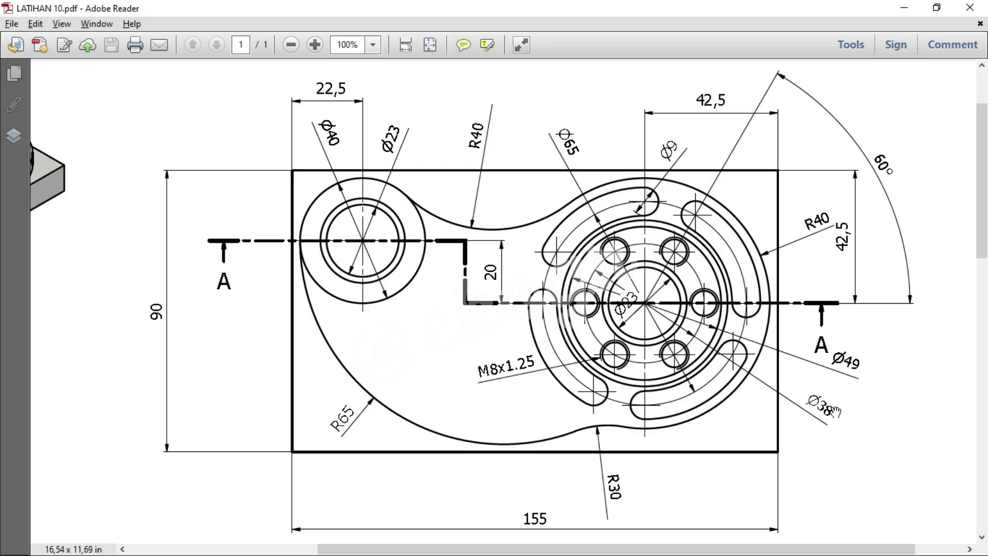
Switch from the reference PDF back to the Mastercam part drawing
key(alt+Tab)
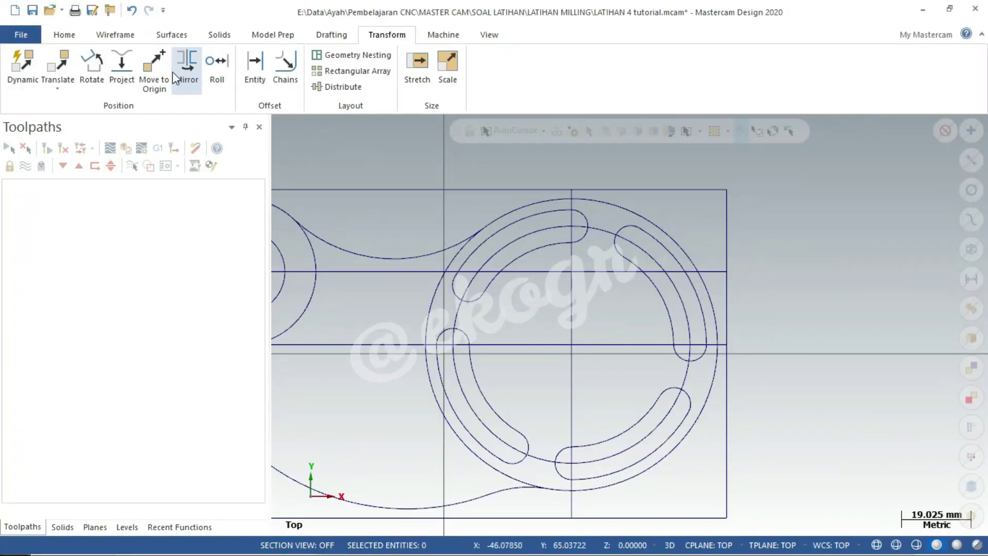
Draw a 38 mm diameter circle at the slotted ring's centre and check it against the PDF
click(123, 36)
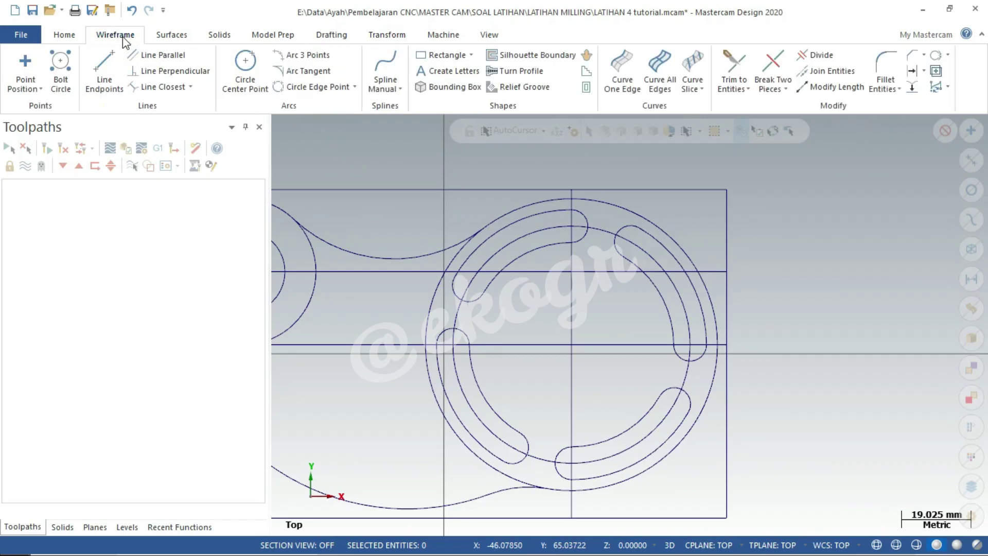
click(246, 65)
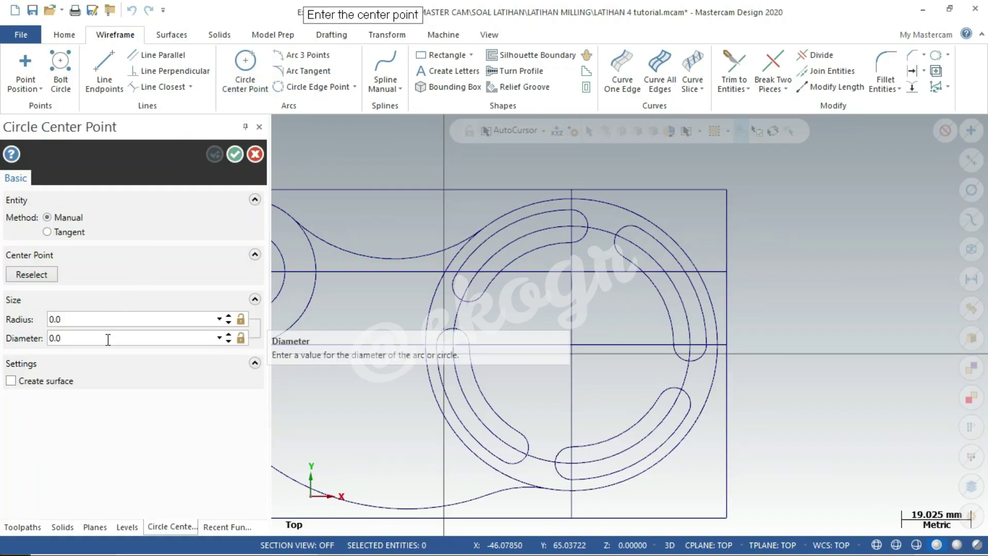
click(151, 337)
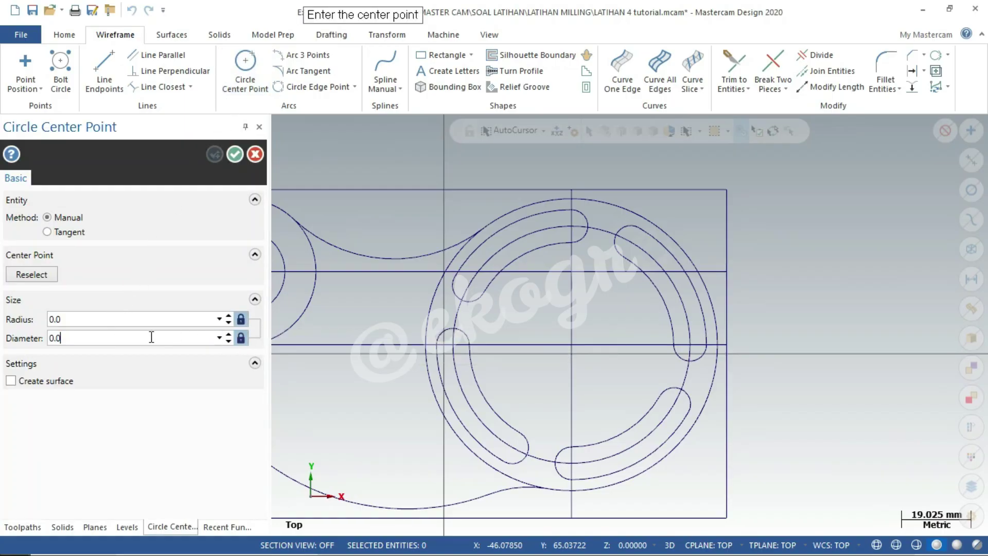
click(10, 345)
text(38)
key(Return)
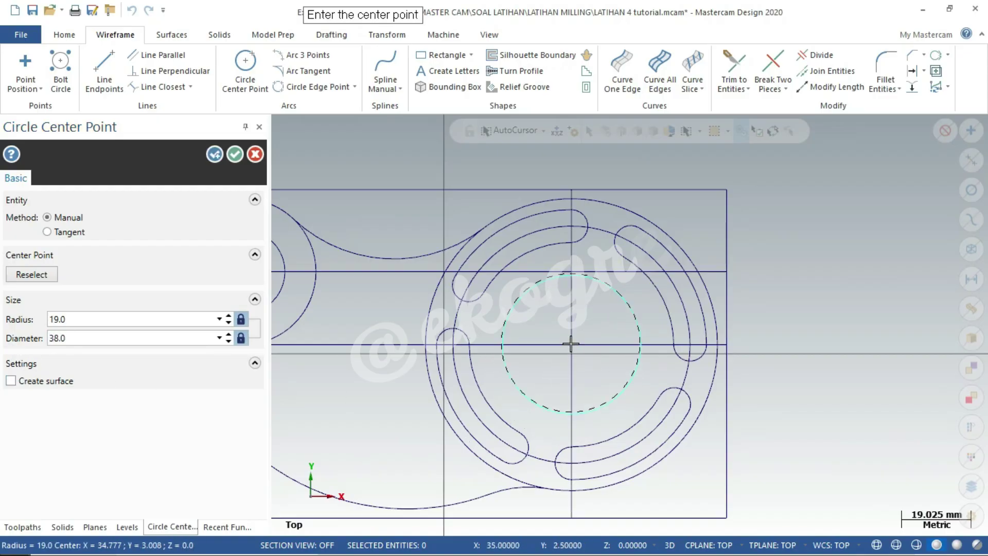
click(571, 344)
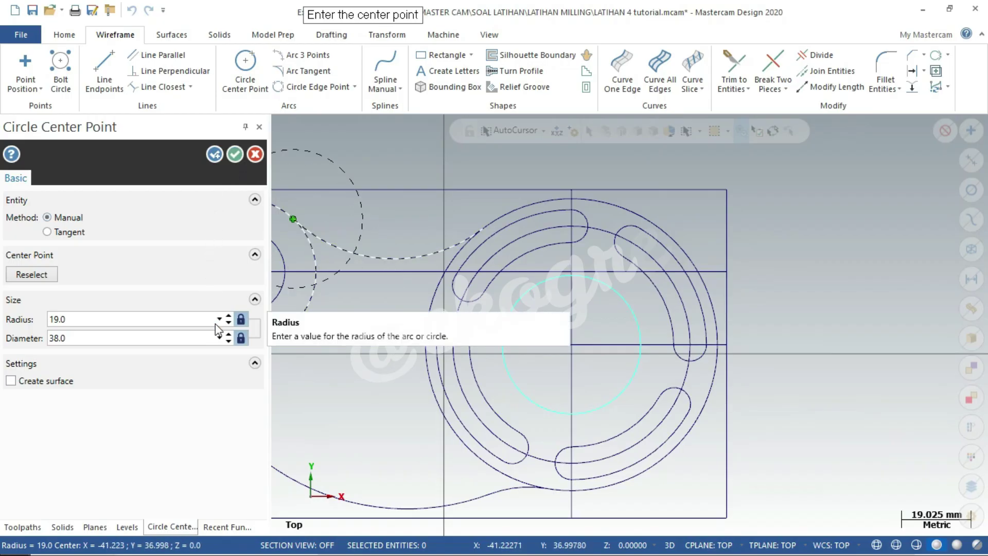
click(241, 321)
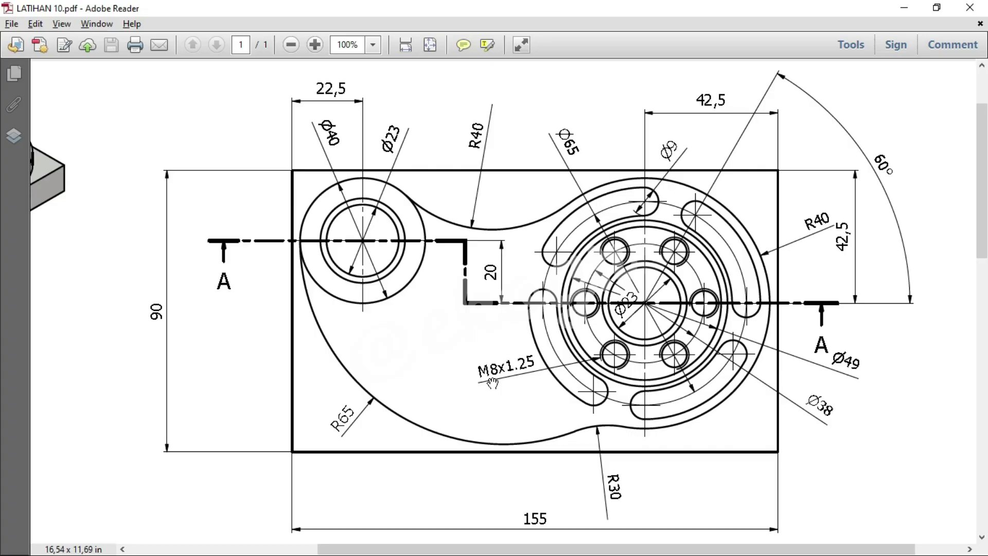
key(alt+Tab)
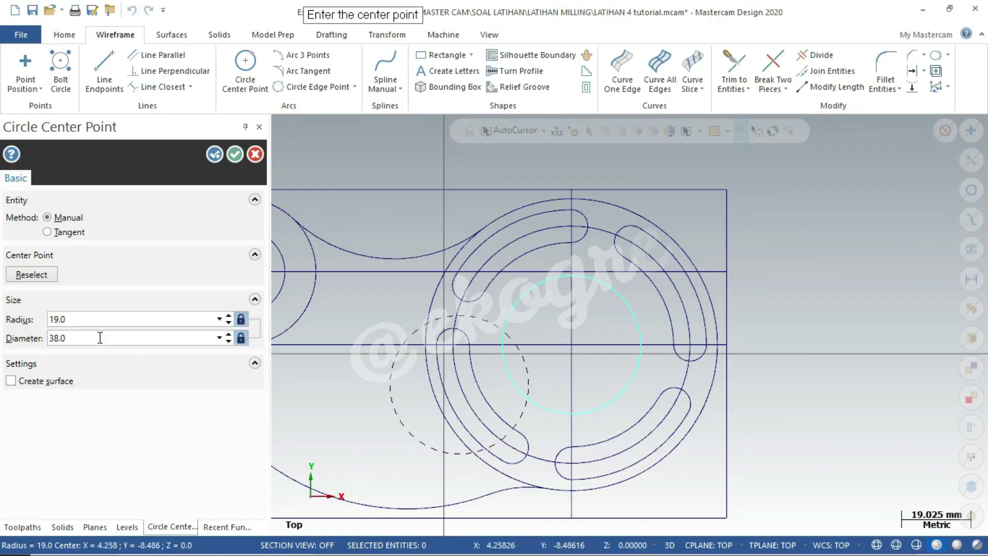
Cancel the circle command and remove the stray small circle at the ring's centre
double_click(100, 337)
text(8)
key(Return)
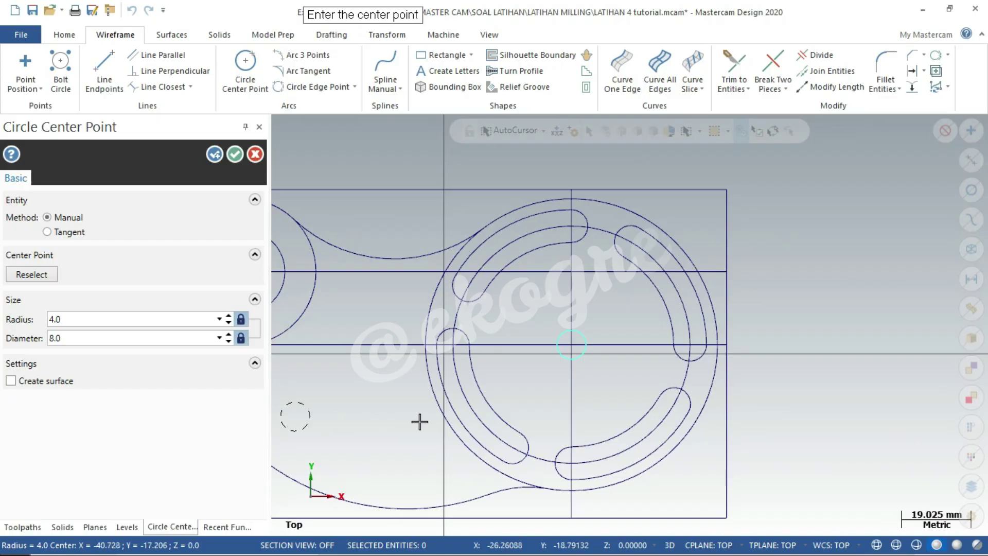
scroll(698, 410, up, 1)
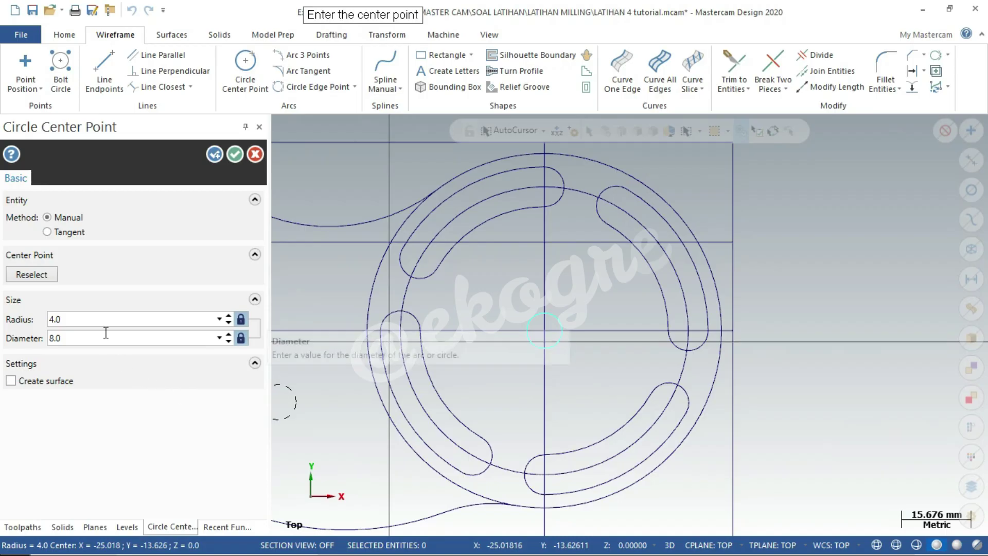
key(Escape)
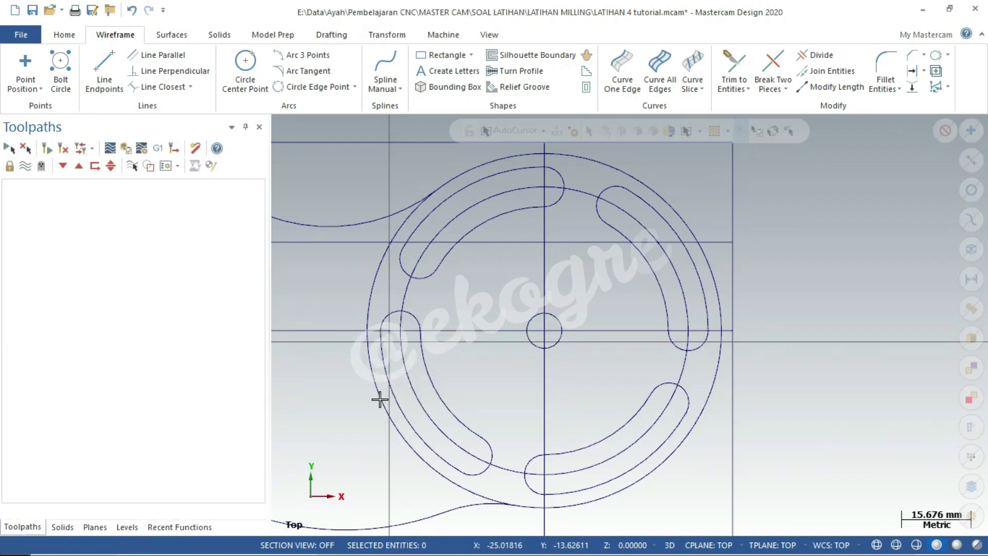
click(559, 315)
key(Escape)
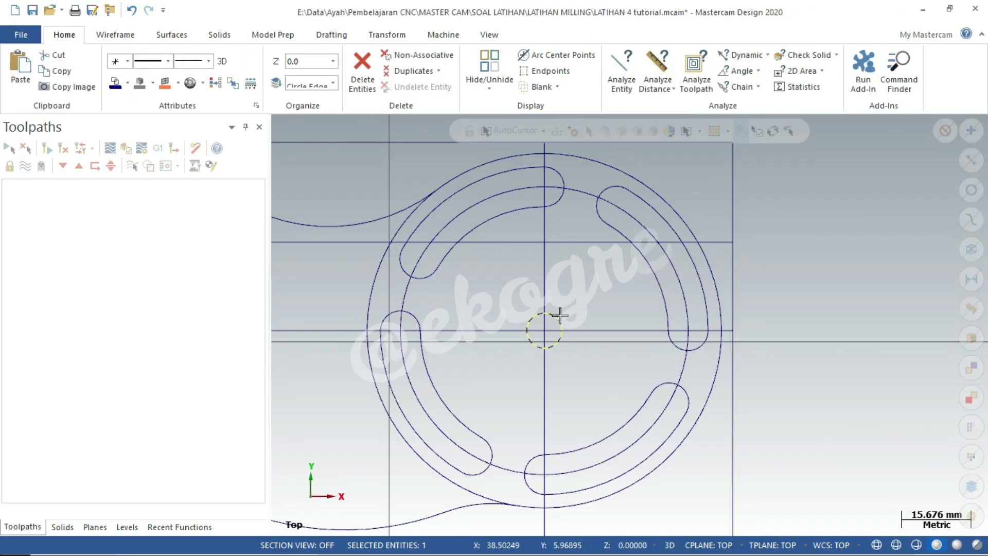
Draw a Ø38 circle centred on the ring's centre
click(244, 62)
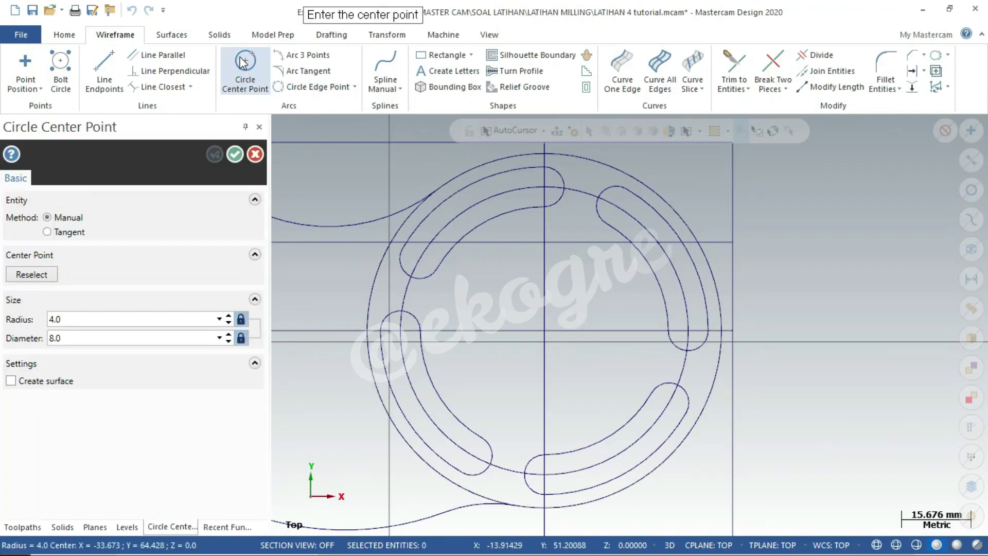
double_click(85, 338)
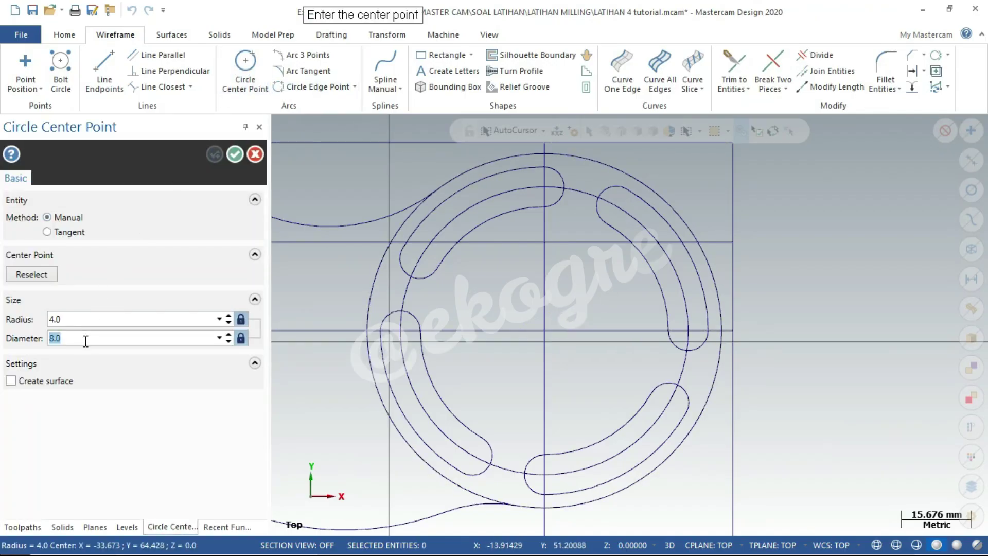
text(38)
key(Return)
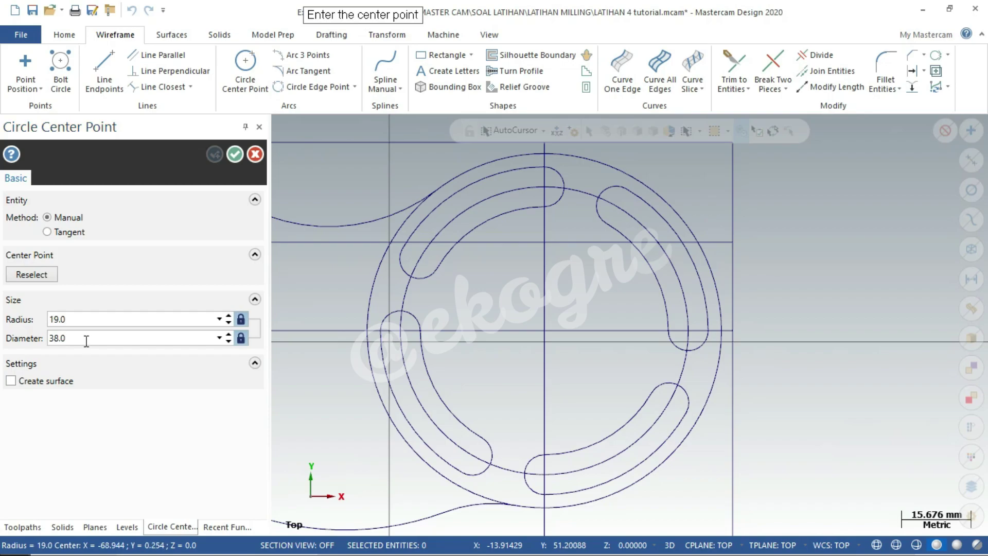
click(544, 330)
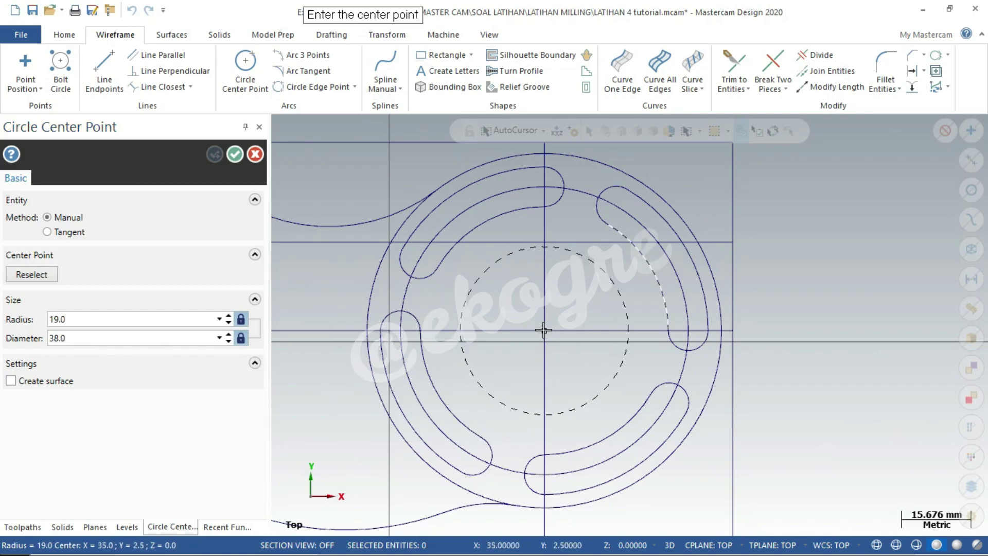
click(214, 153)
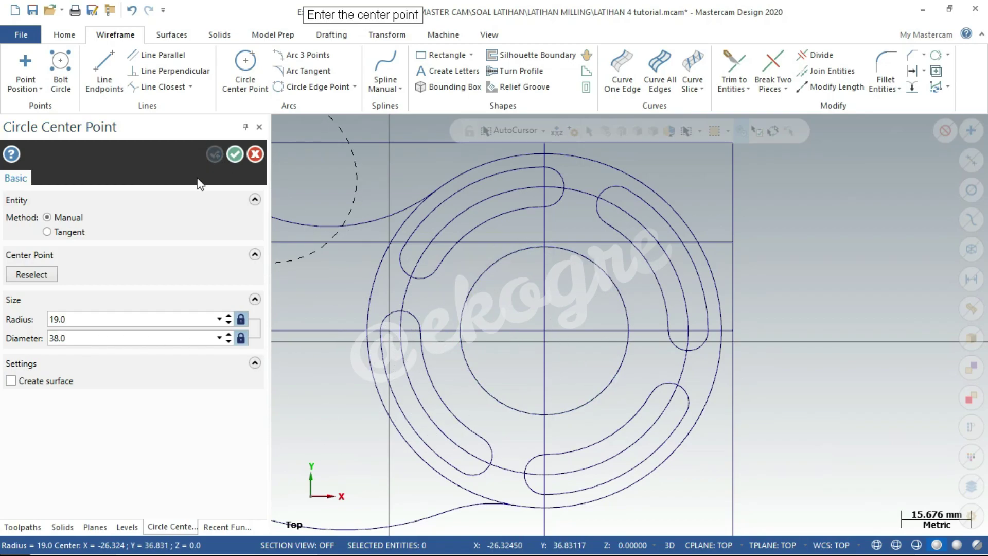
Add a Ø8 hole circle where the Ø38 circle meets the right horizontal centreline
double_click(118, 338)
text(8)
key(Return)
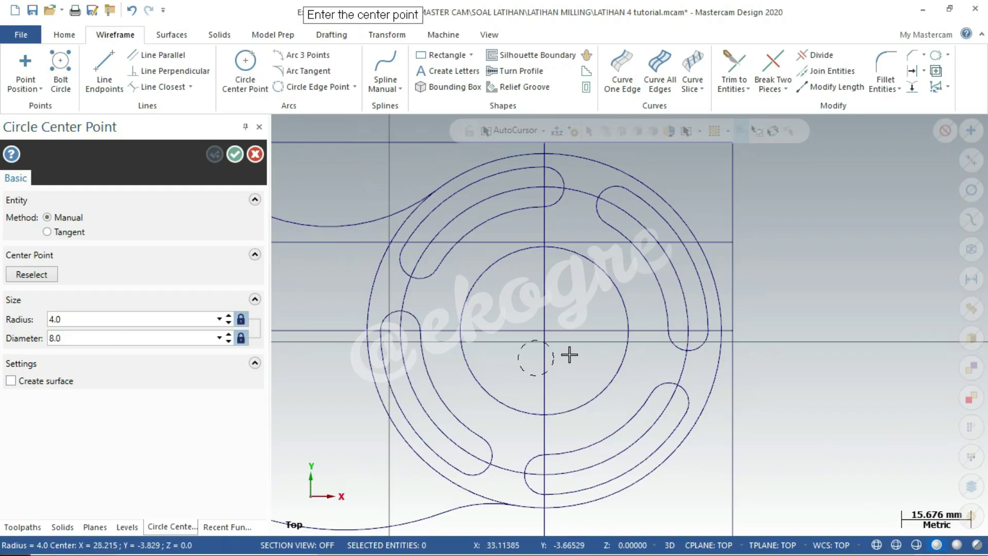
click(632, 331)
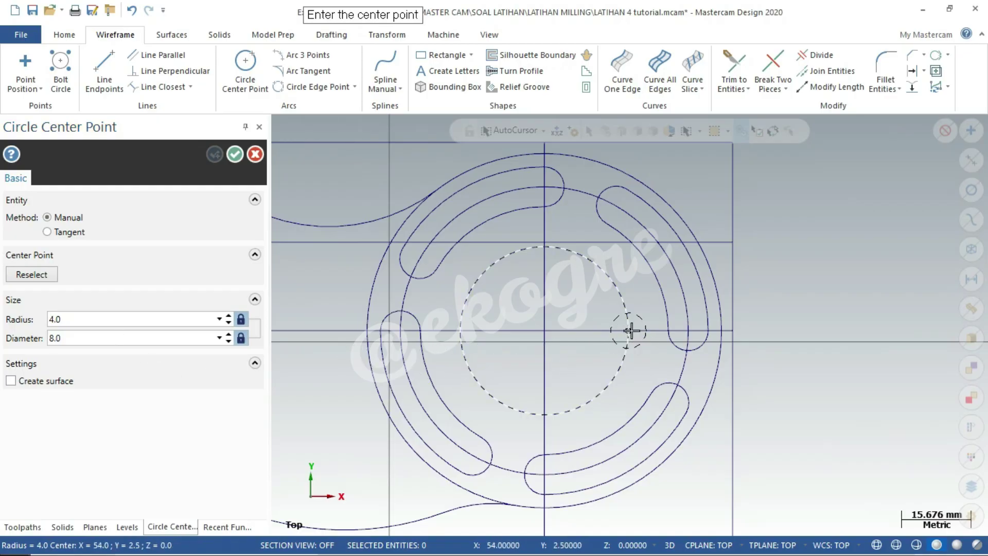
click(235, 154)
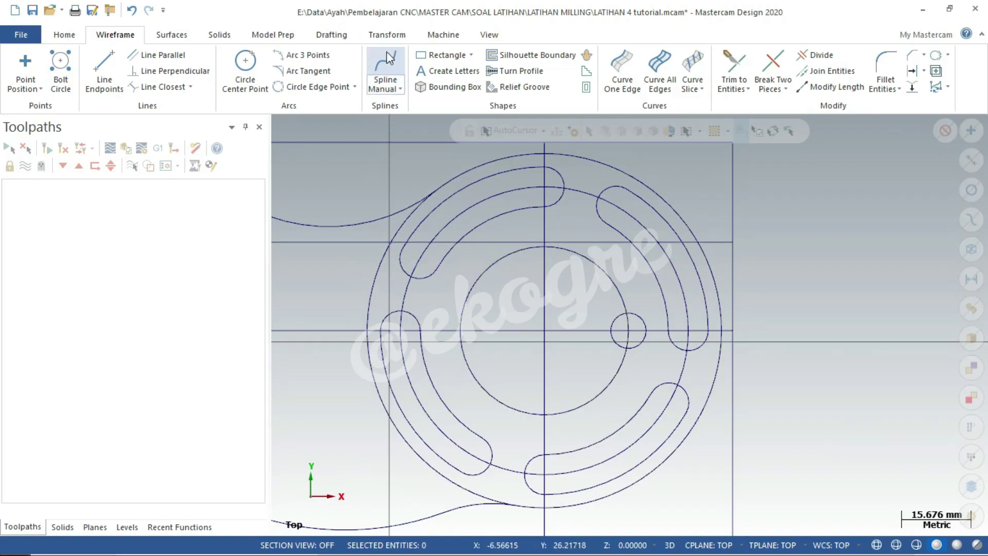
click(394, 36)
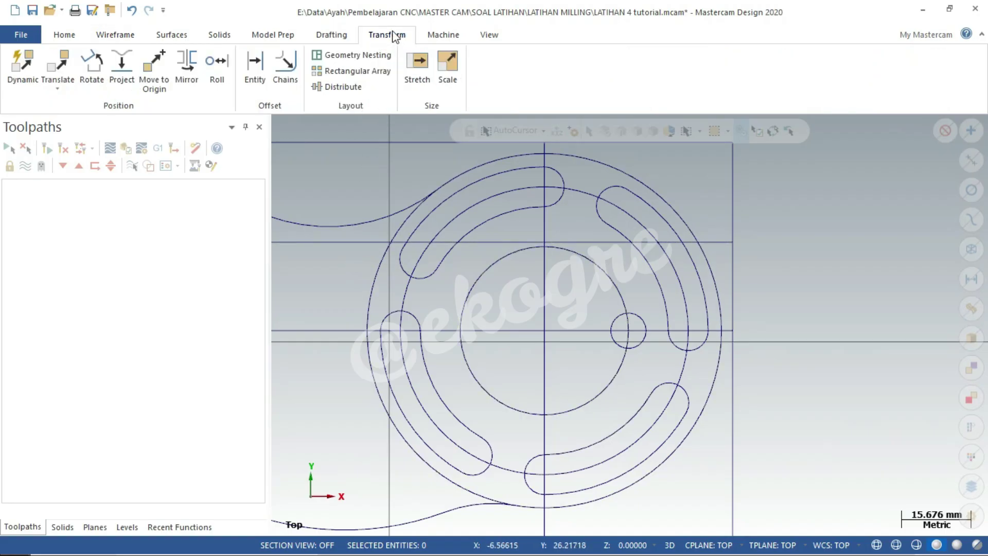
Rotate-copy the Ø8 hole 5 times about the ring centre at 60° spacing, giving six holes
click(93, 66)
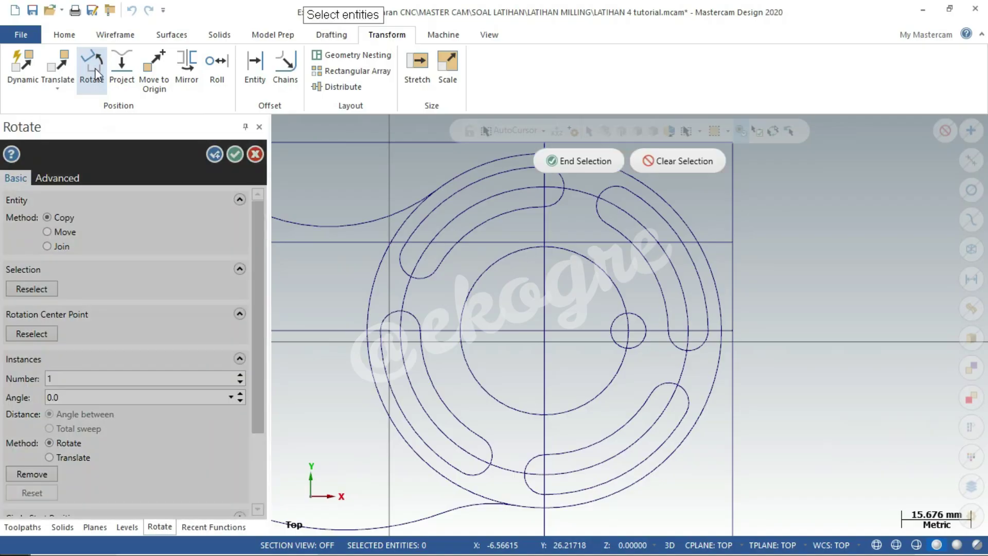
click(645, 315)
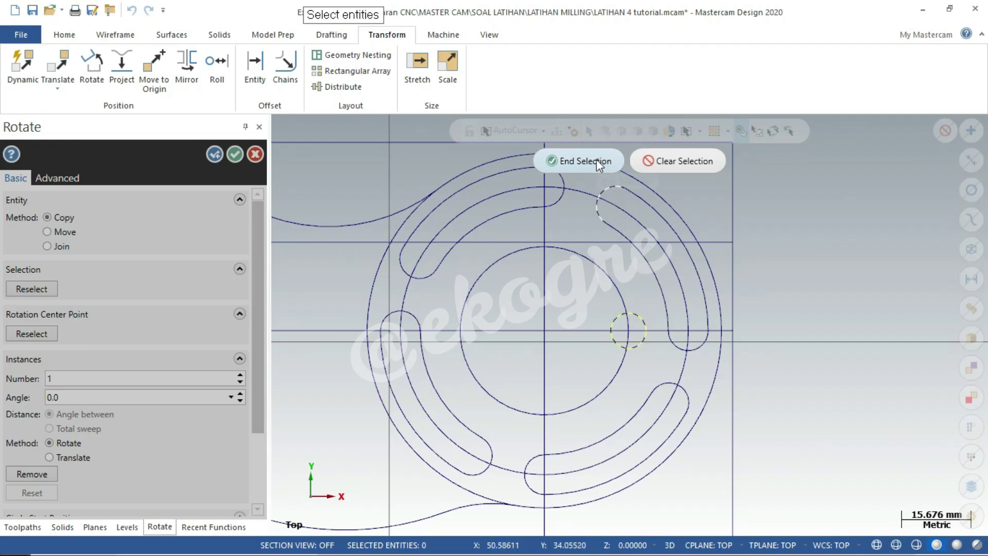
click(595, 160)
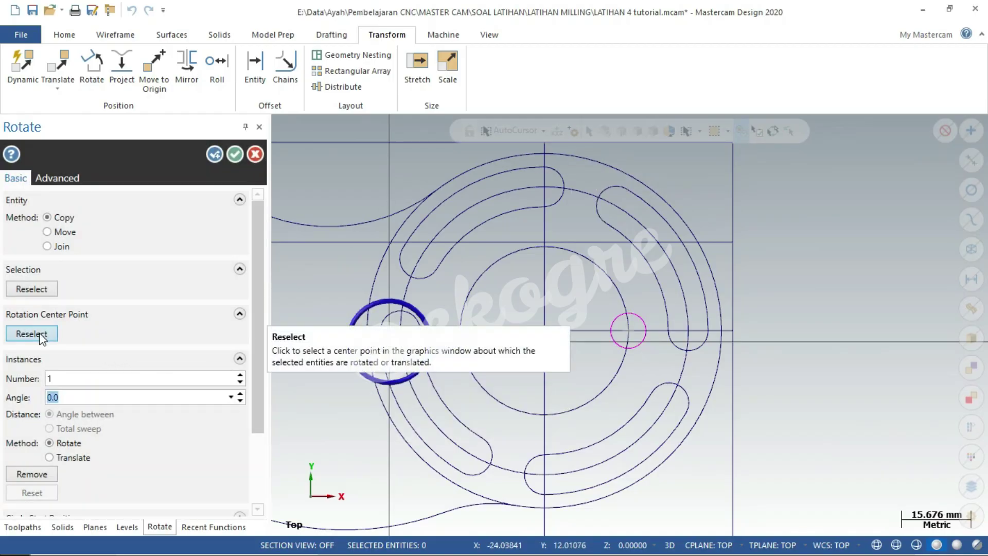
click(72, 379)
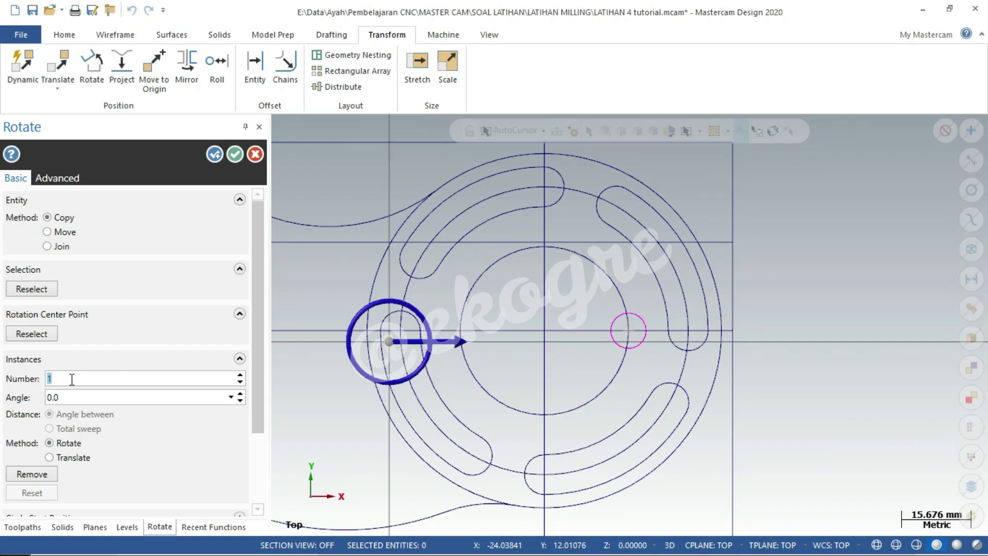
text(5)
click(47, 335)
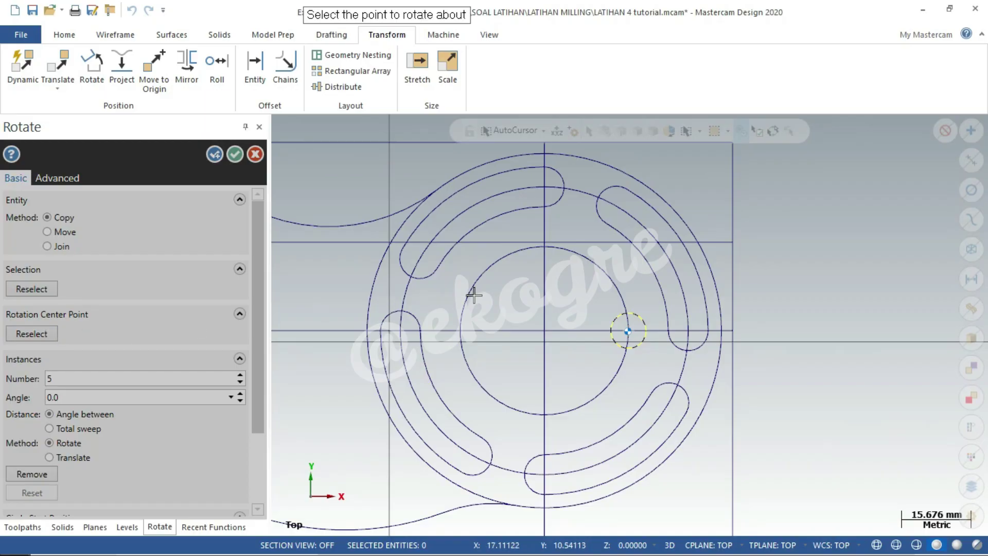
click(544, 331)
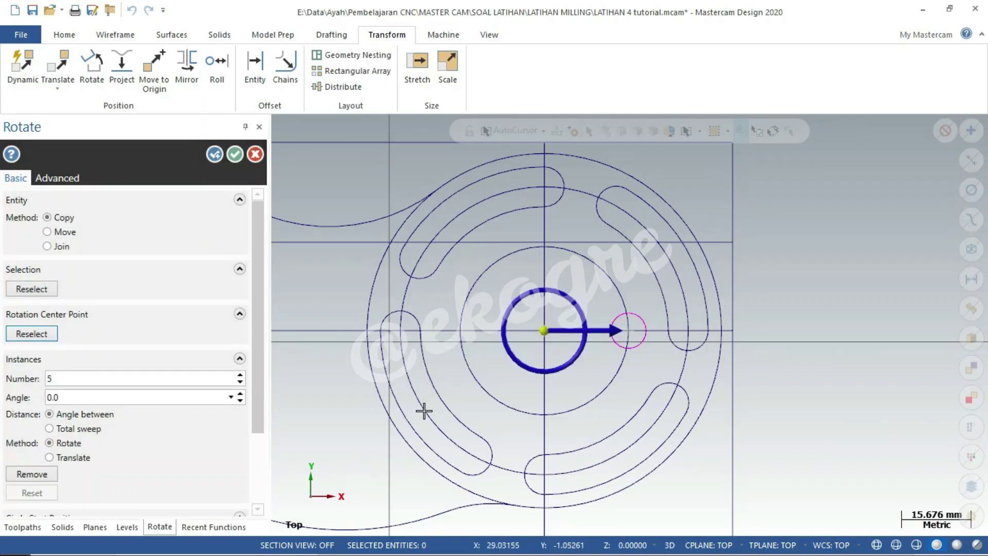
click(80, 398)
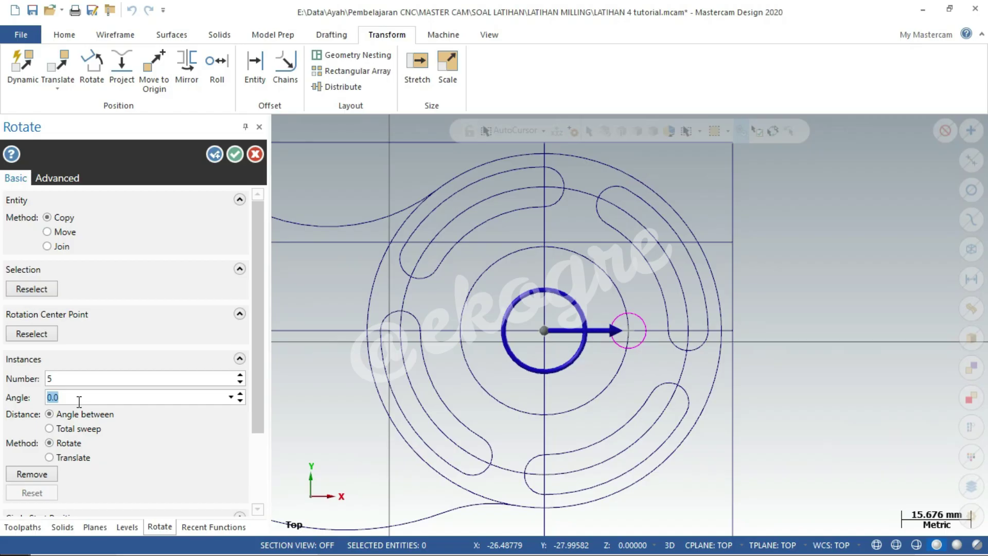
text(360/6)
key(Tab)
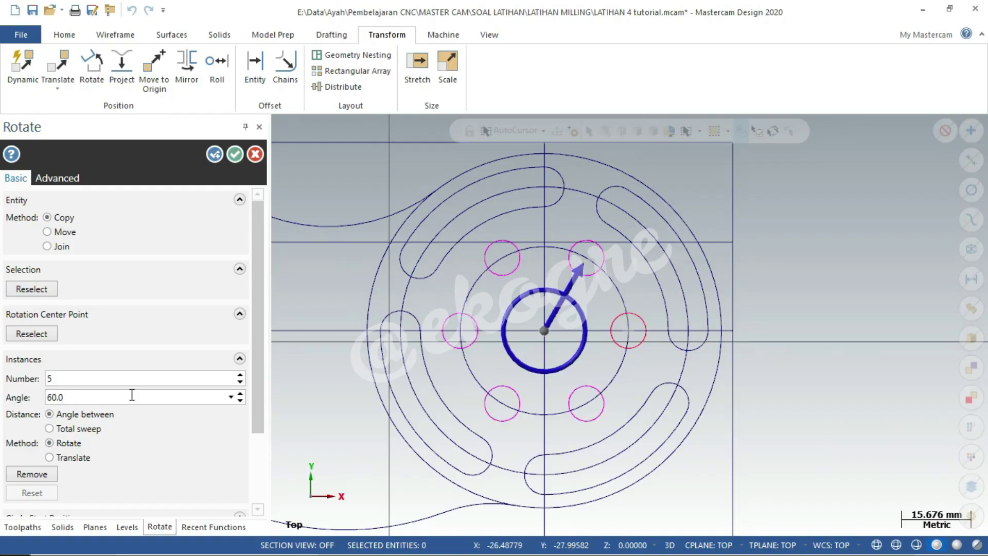
click(234, 154)
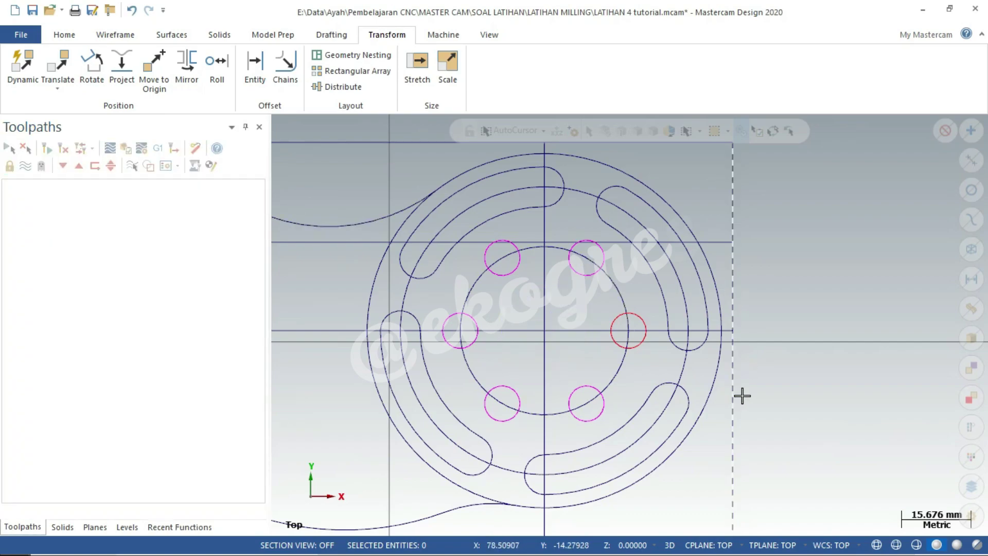
Delete the two construction circles around the Ø8 holes
scroll(776, 337, up, 1)
scroll(772, 319, down, 2)
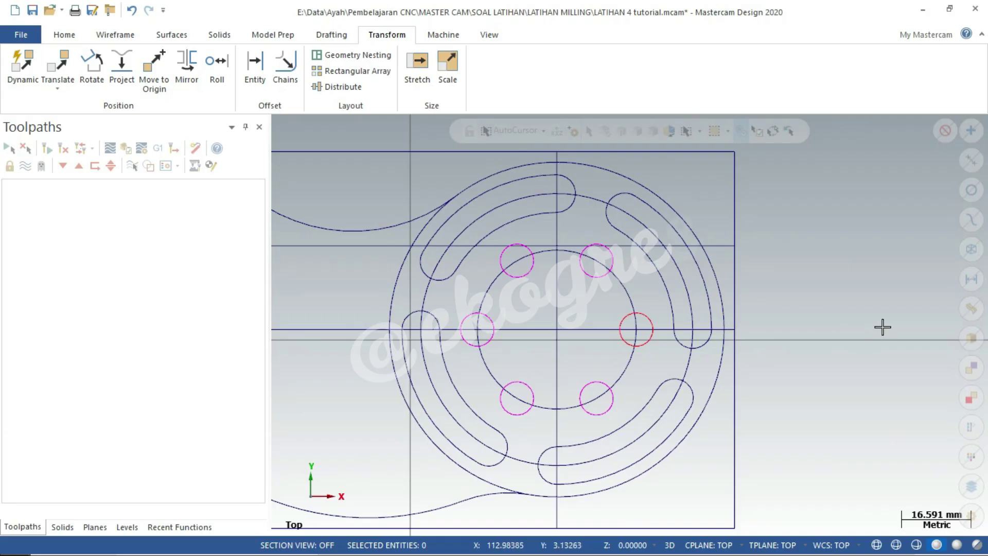
click(632, 291)
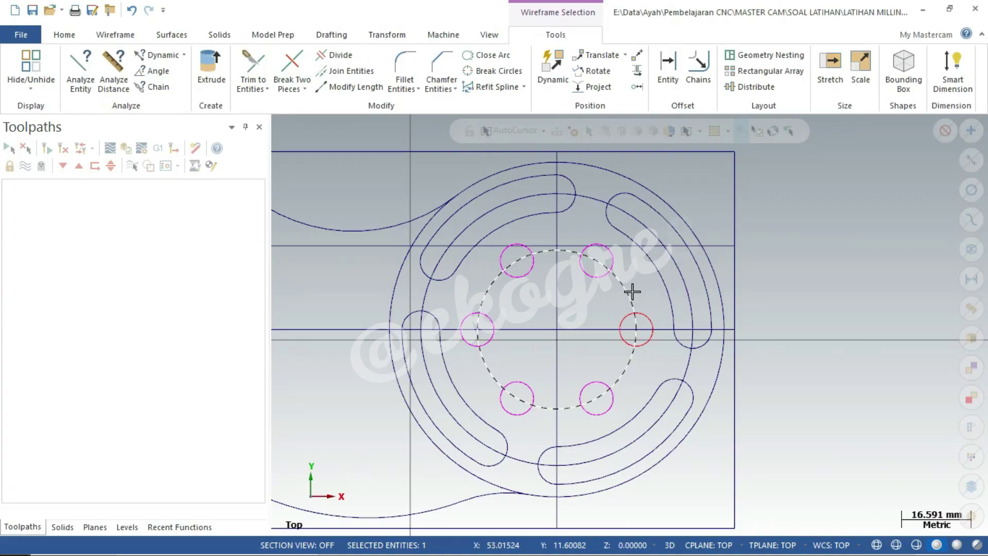
click(632, 291)
click(638, 221)
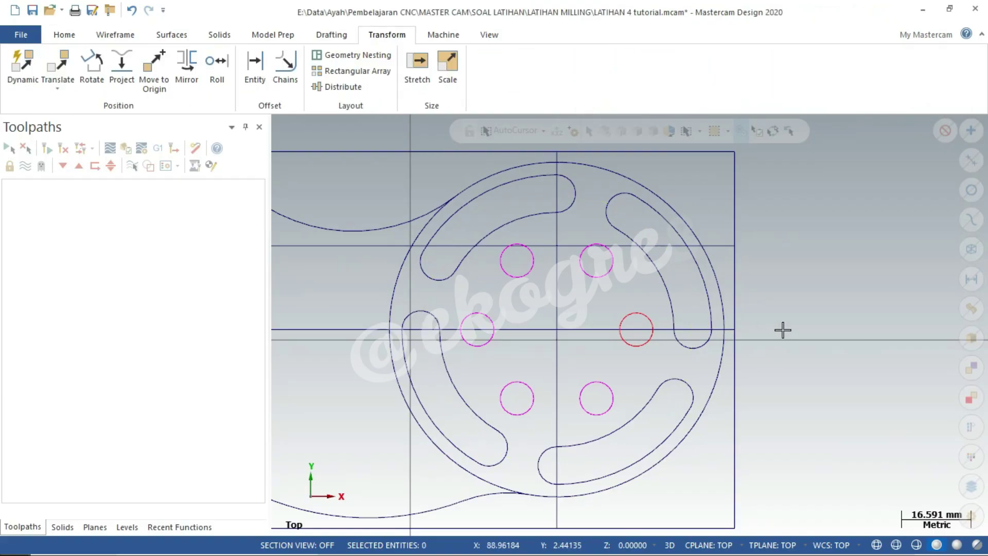
Save the part, reset the hole circle colours, and switch to the reference PDF
key(ctrl+s)
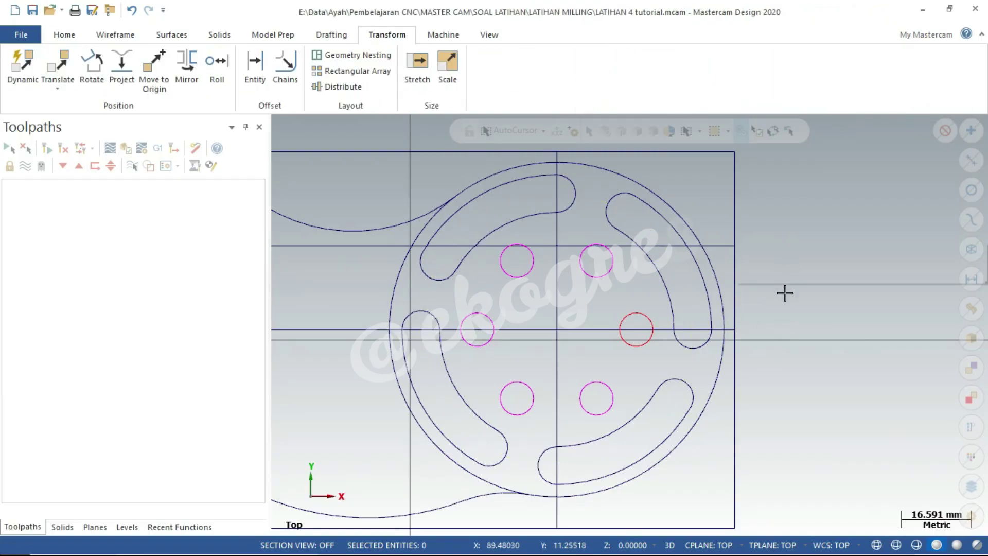
right_click(785, 293)
key(Escape)
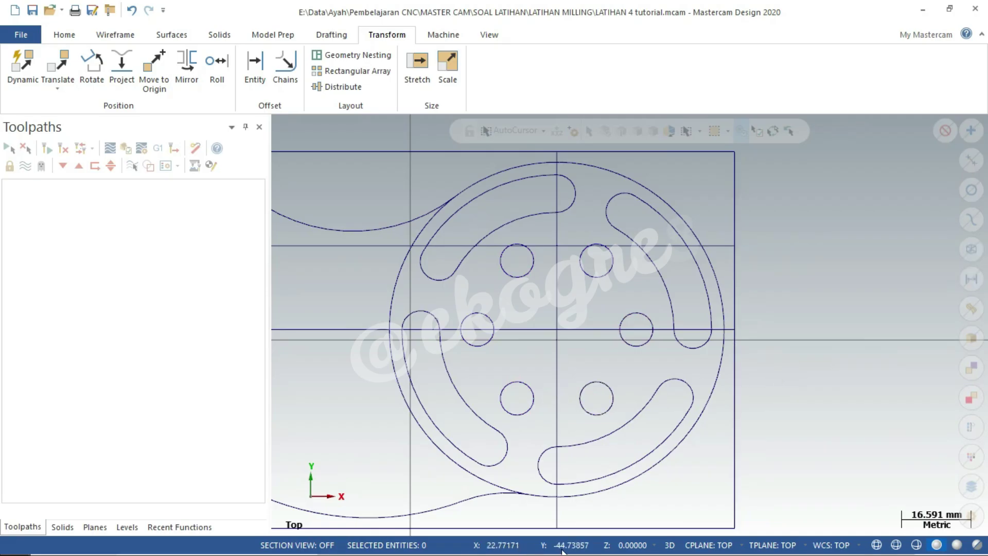
key(alt+Tab)
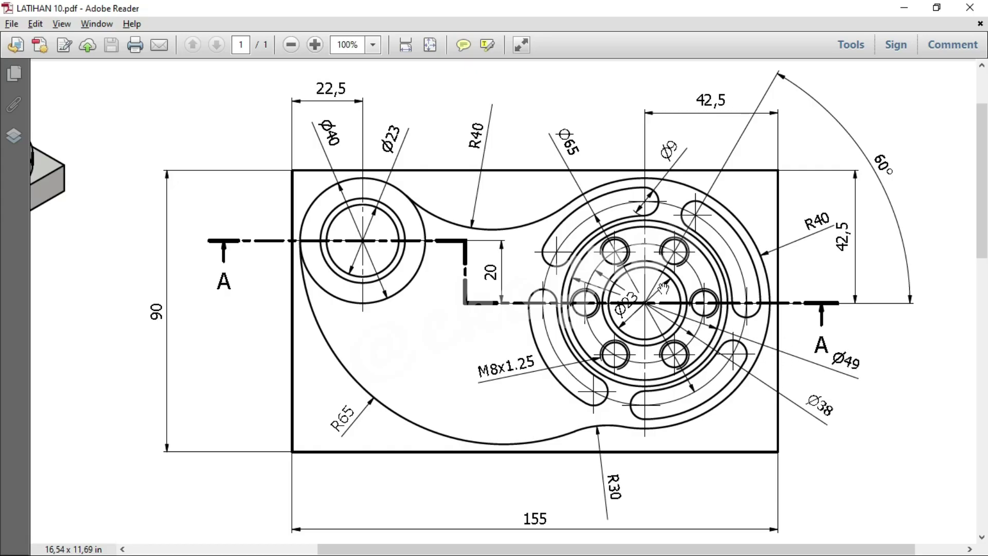
Pan the PDF to review the isometric sketch and dimensioned front view, then return to Mastercam
drag(303, 307, 428, 271)
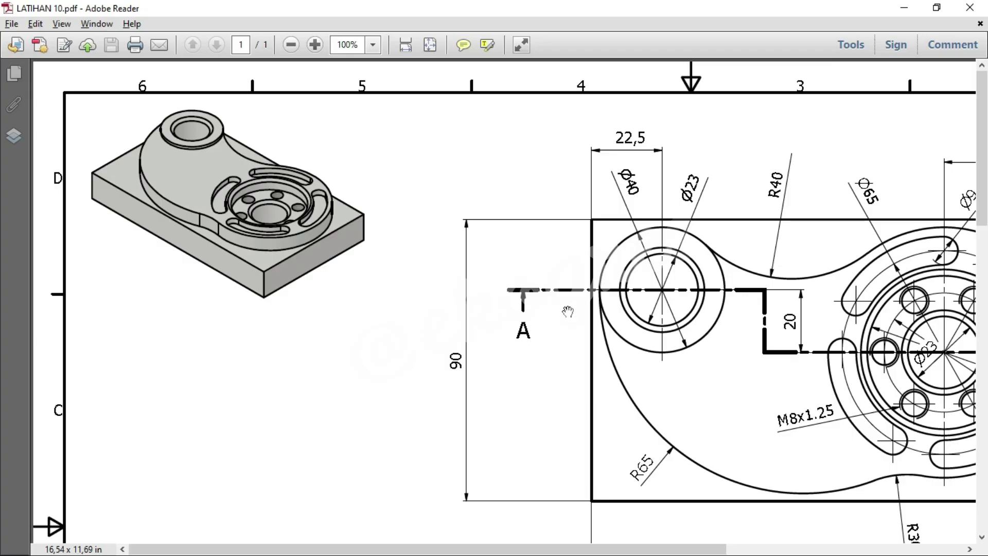
drag(613, 343, 287, 248)
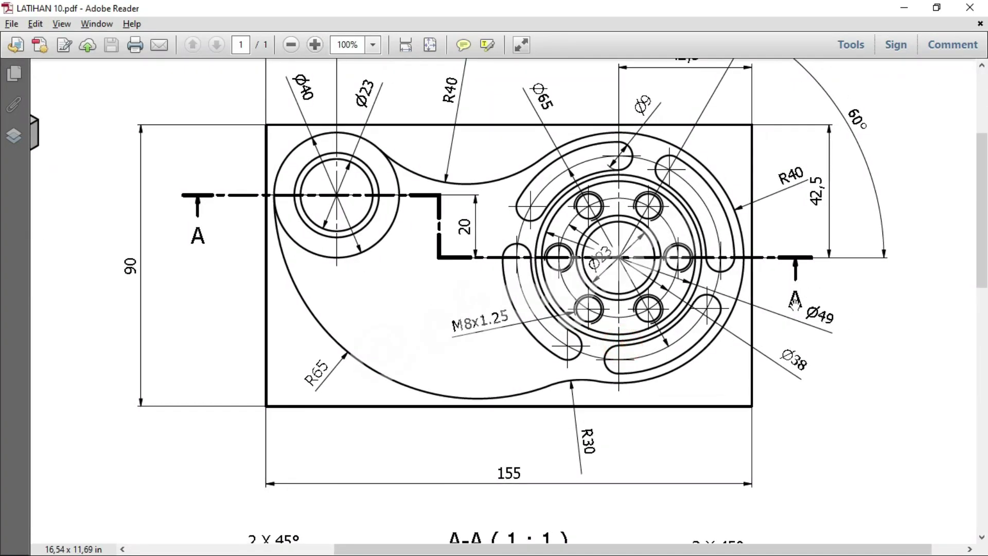
key(alt+Tab)
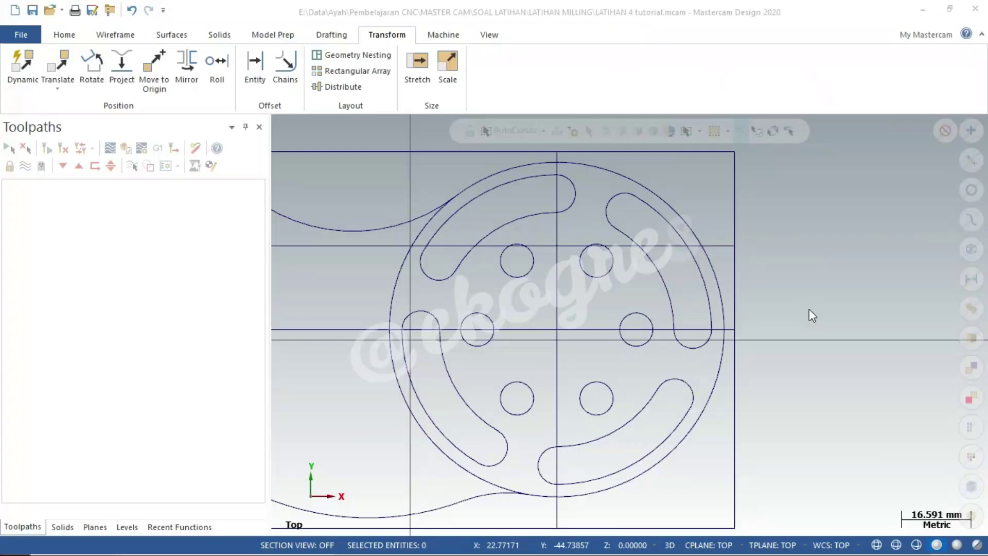
Draw a Ø23 circle centred on the part's round feature
scroll(754, 301, down, 1)
scroll(754, 301, down, 1)
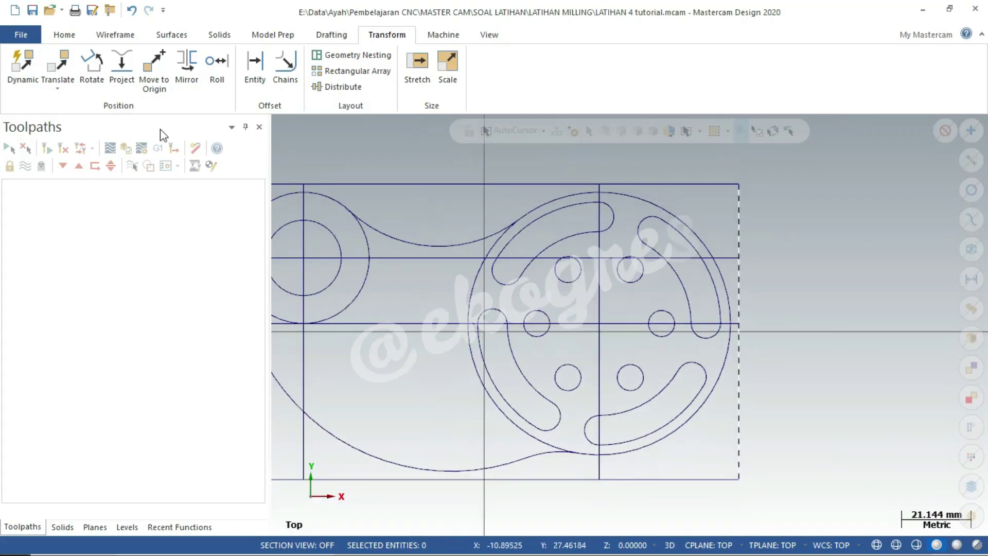
click(124, 37)
click(239, 67)
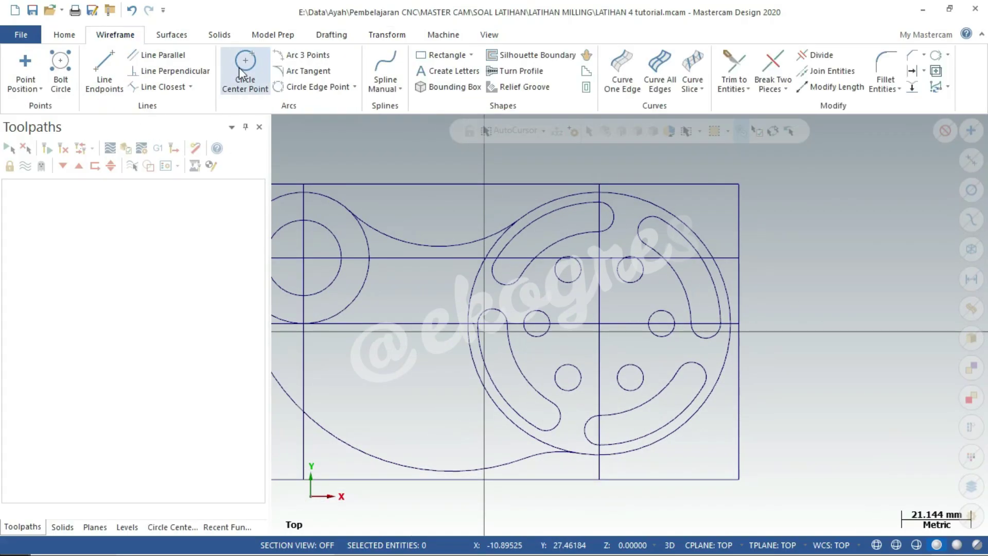
click(116, 337)
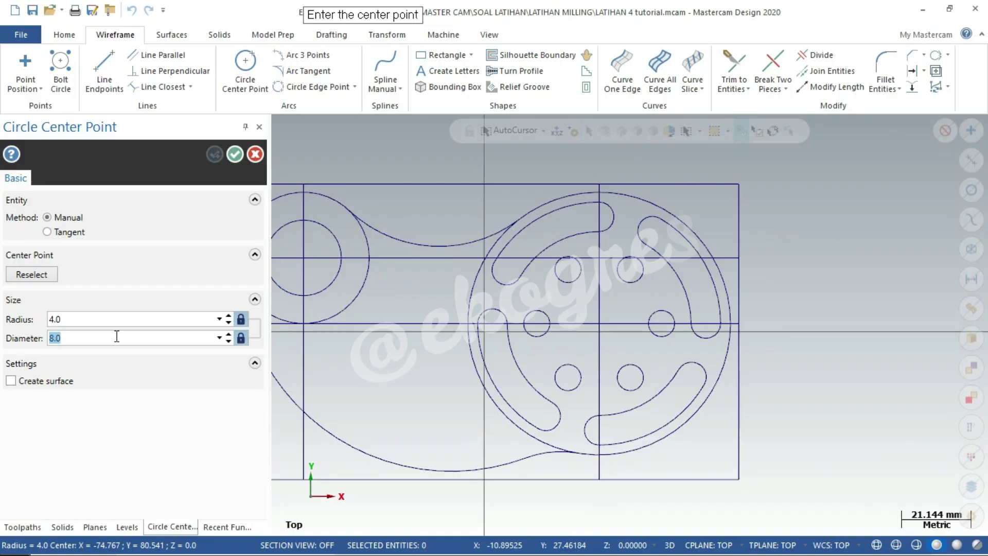
text(23)
key(Return)
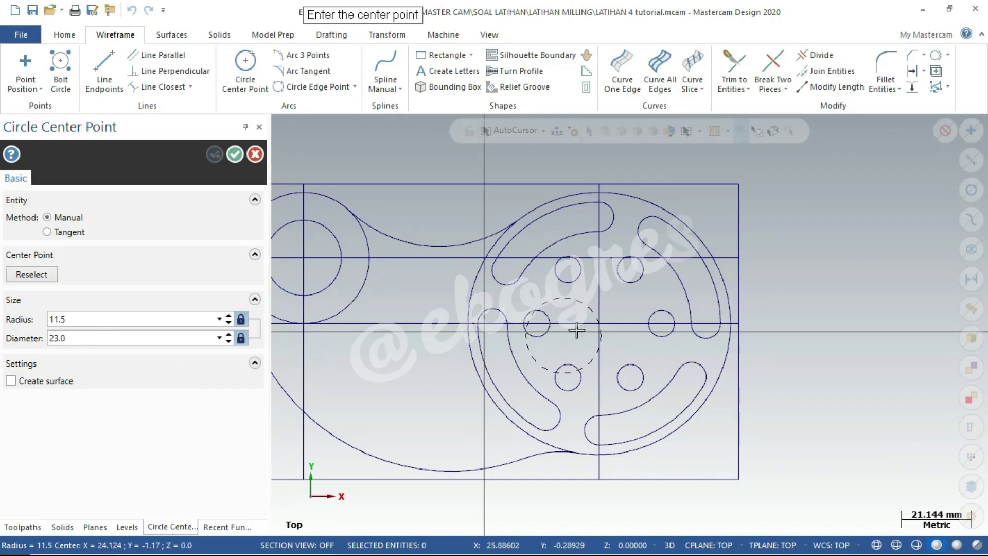
click(598, 323)
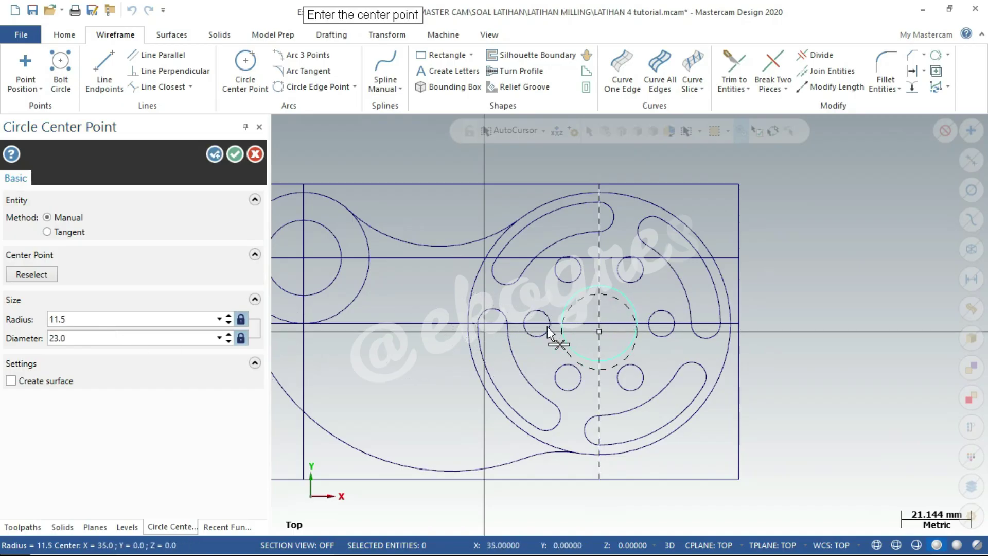
click(214, 154)
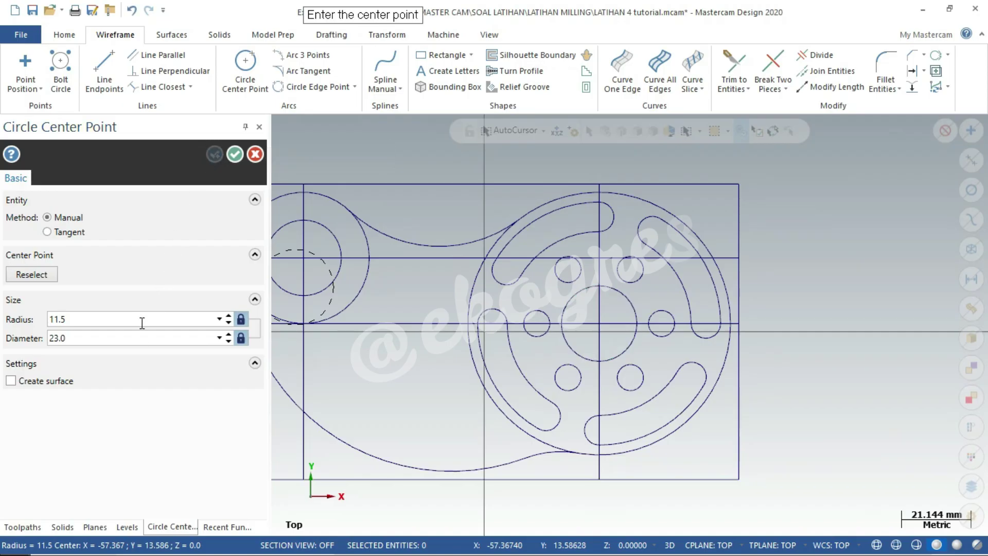
Add a concentric Ø49 circle at the same centre
click(139, 339)
text(49)
key(Return)
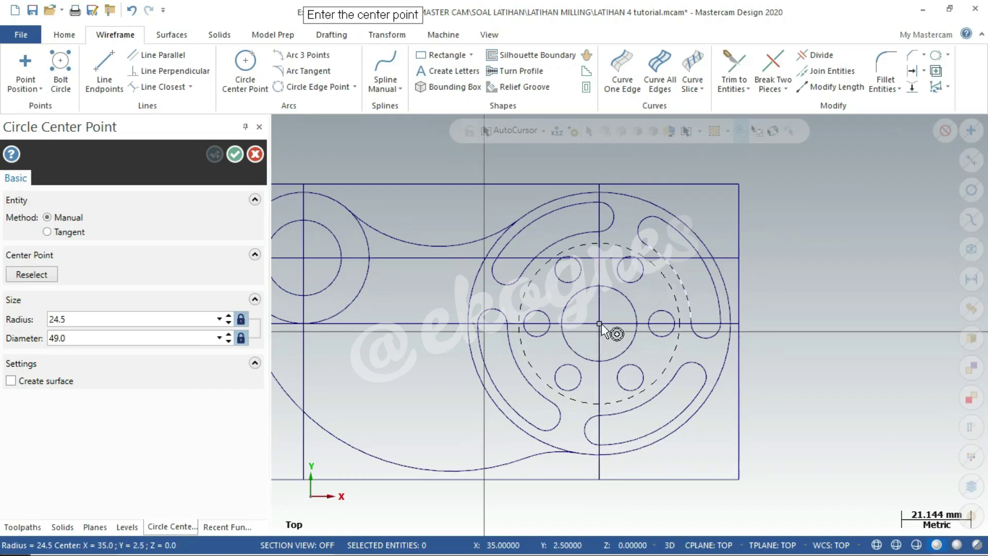
click(599, 323)
Finish the circles and save the drawing
click(235, 154)
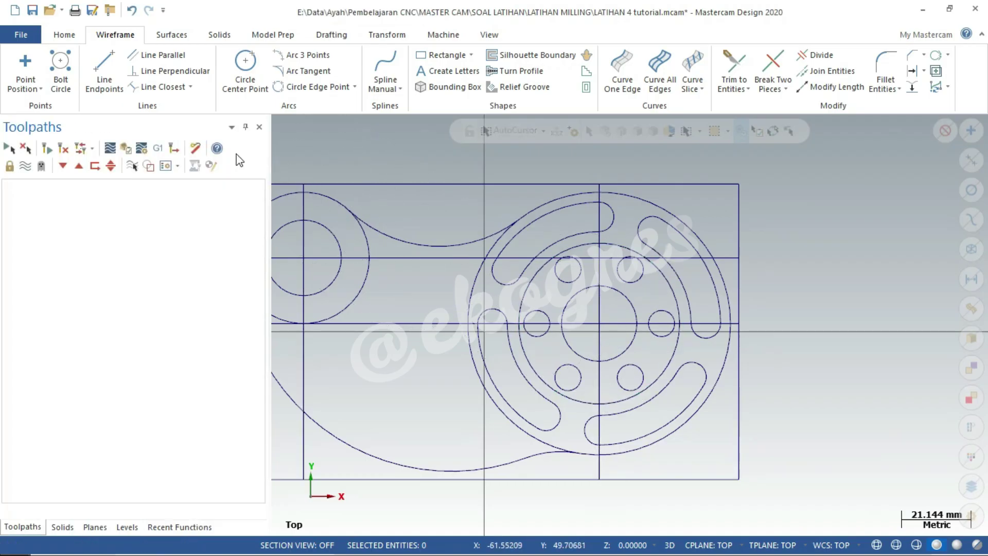
scroll(780, 338, down, 1)
scroll(801, 341, down, 1)
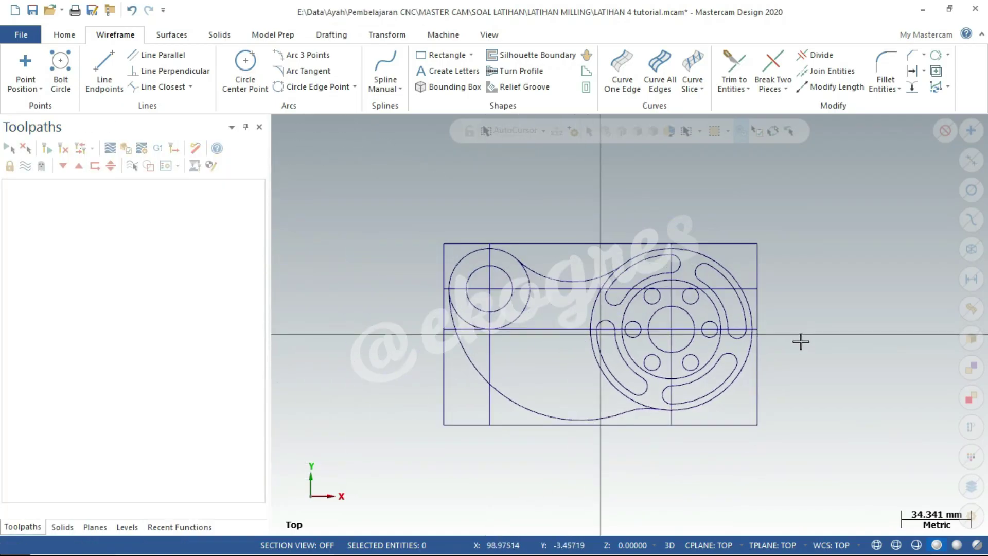
scroll(801, 341, up, 1)
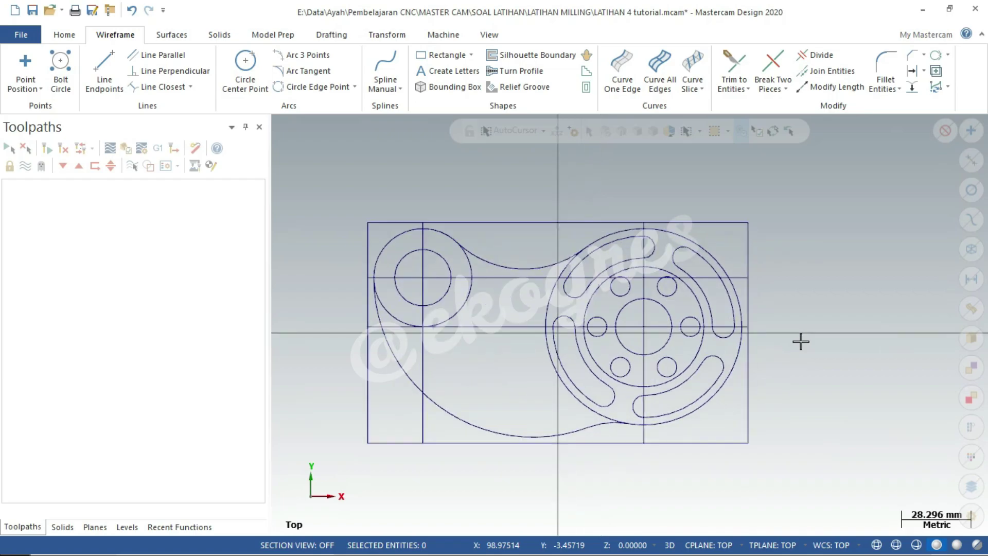
key(ctrl+s)
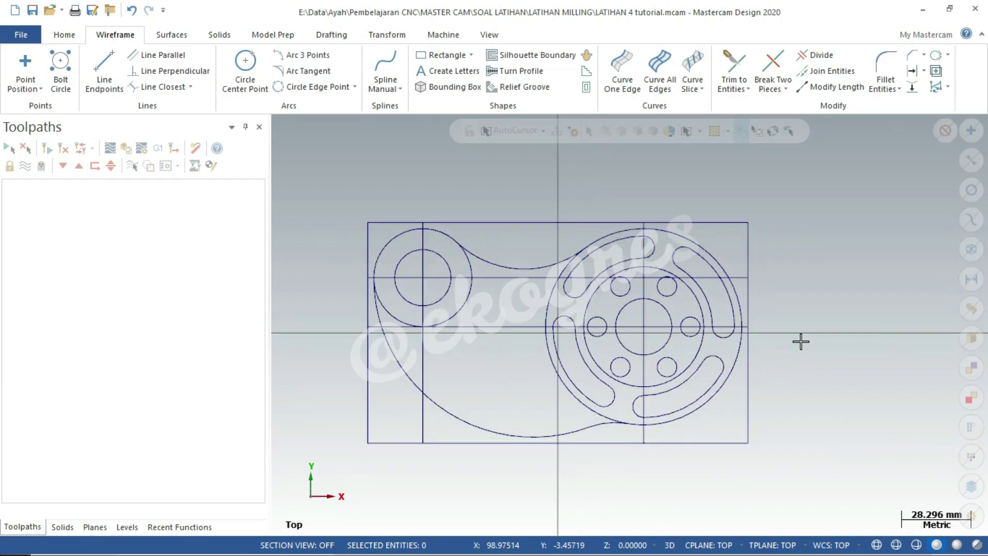
Delete the horizontal and two vertical construction lines, then save
click(504, 283)
key(Delete)
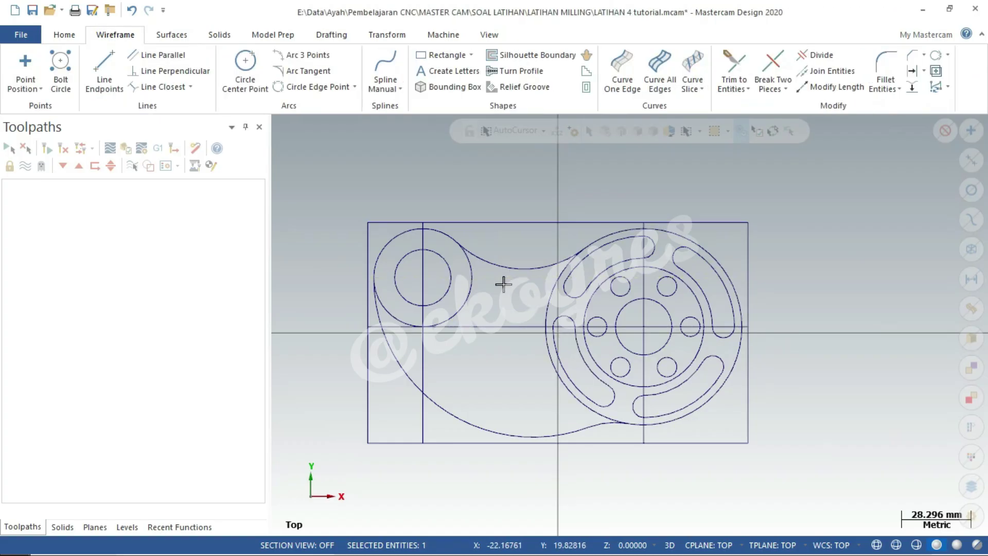
click(423, 280)
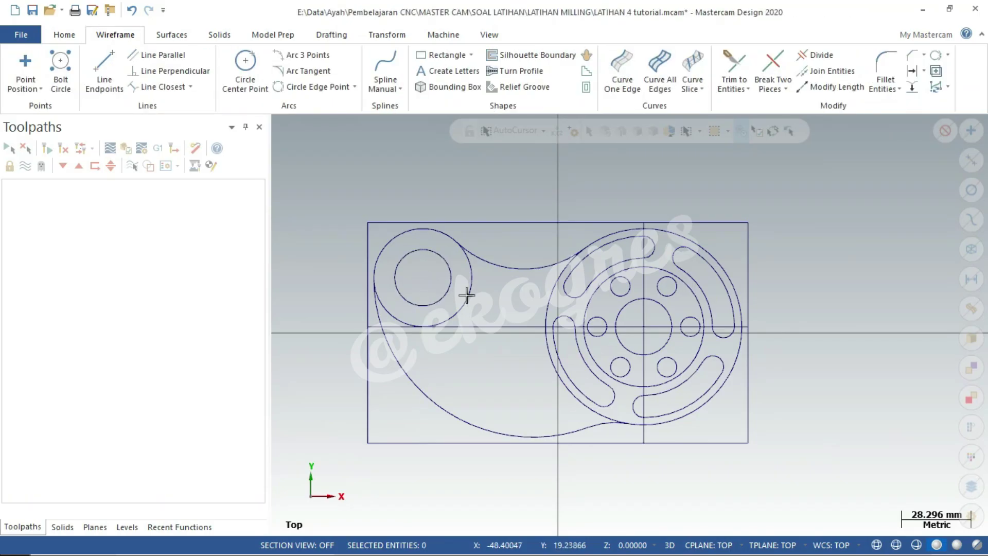
key(Delete)
click(633, 287)
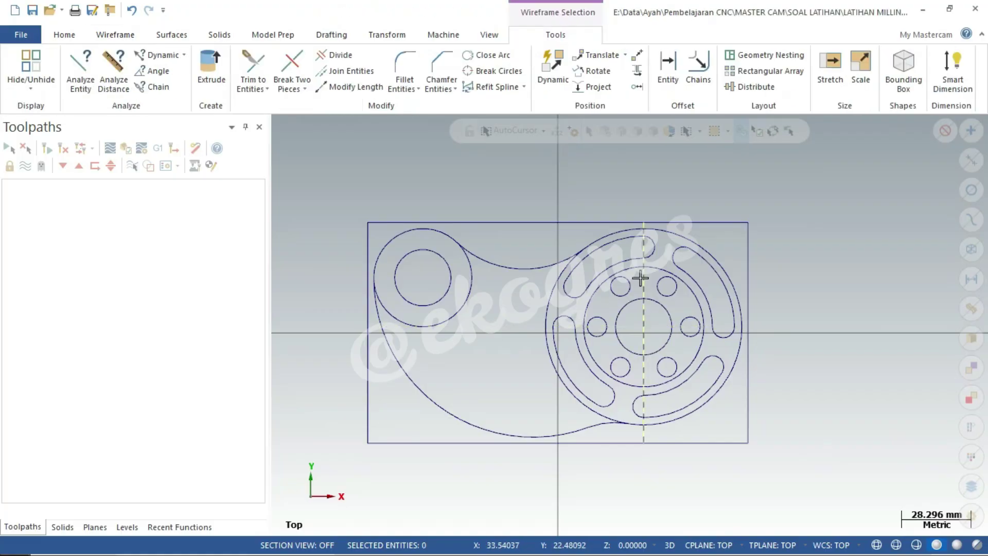
key(Escape)
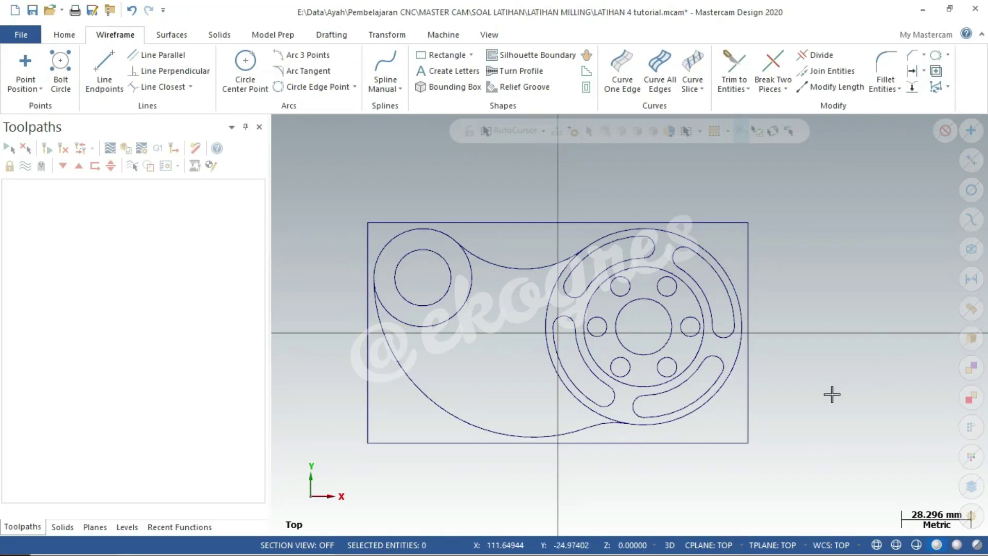
key(ctrl+s)
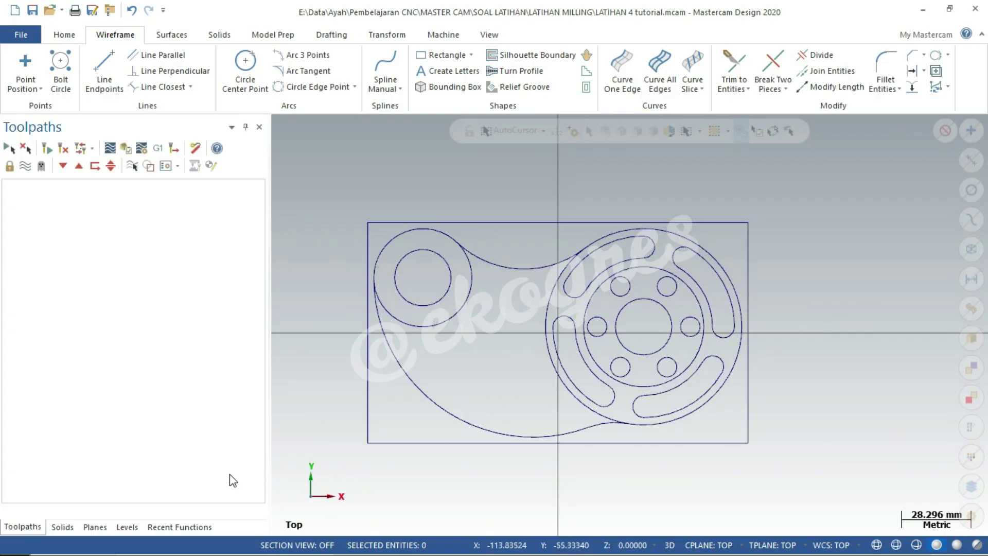
click(131, 527)
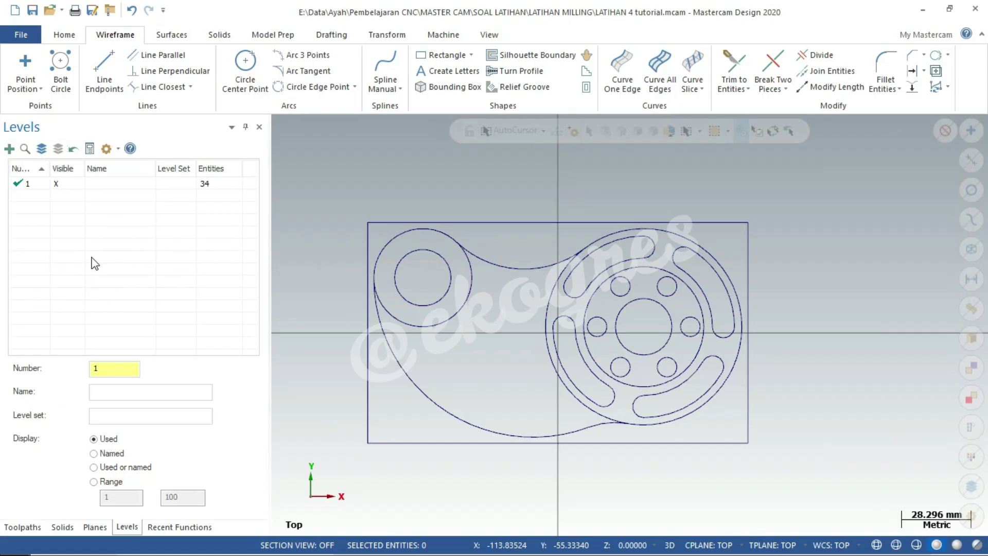
Show the levels manager and name level 1 'gambar utama'
click(491, 36)
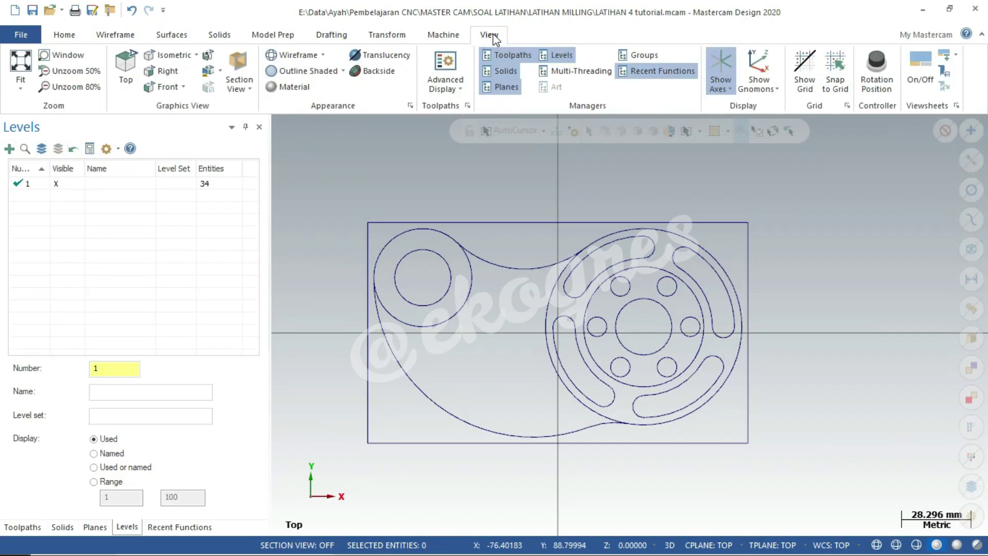
click(556, 54)
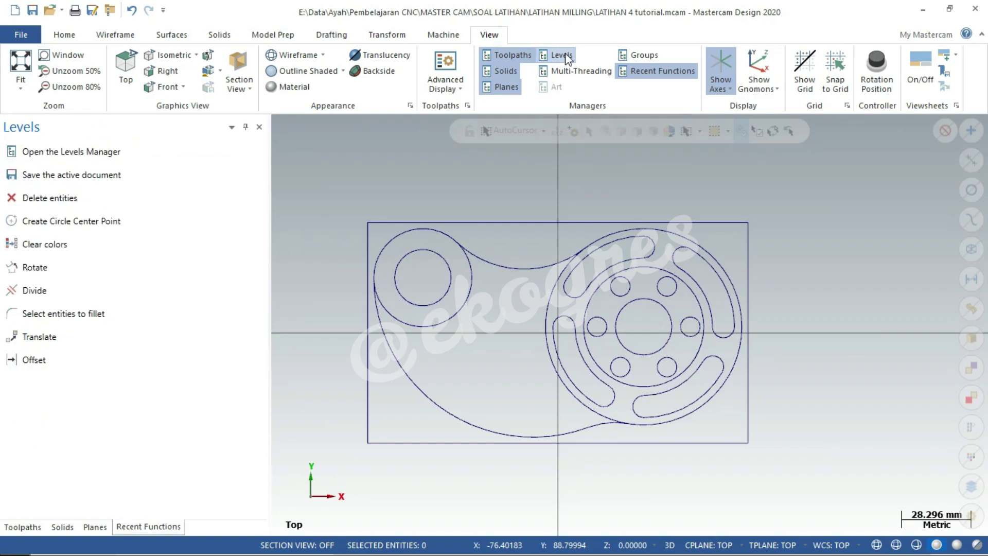
click(556, 54)
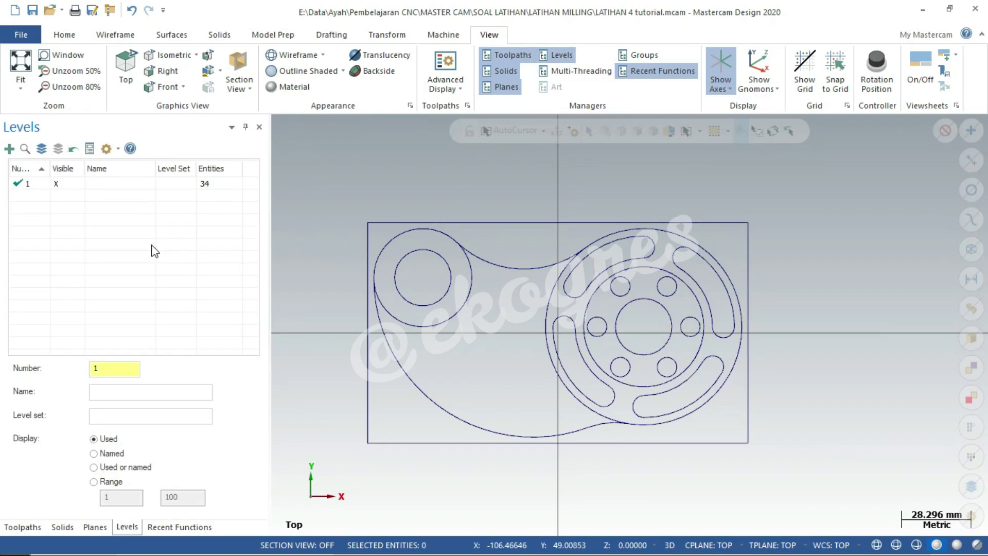
click(18, 185)
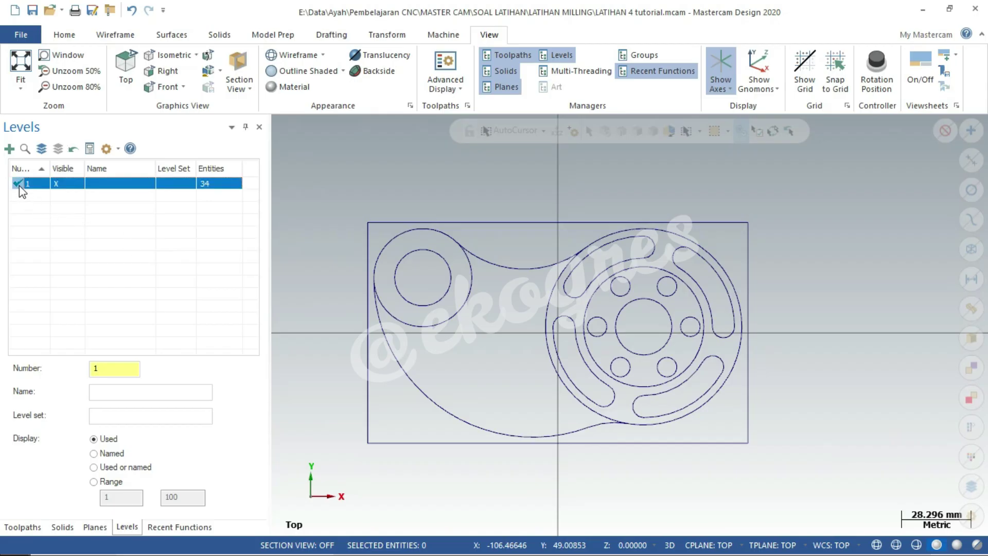
click(138, 391)
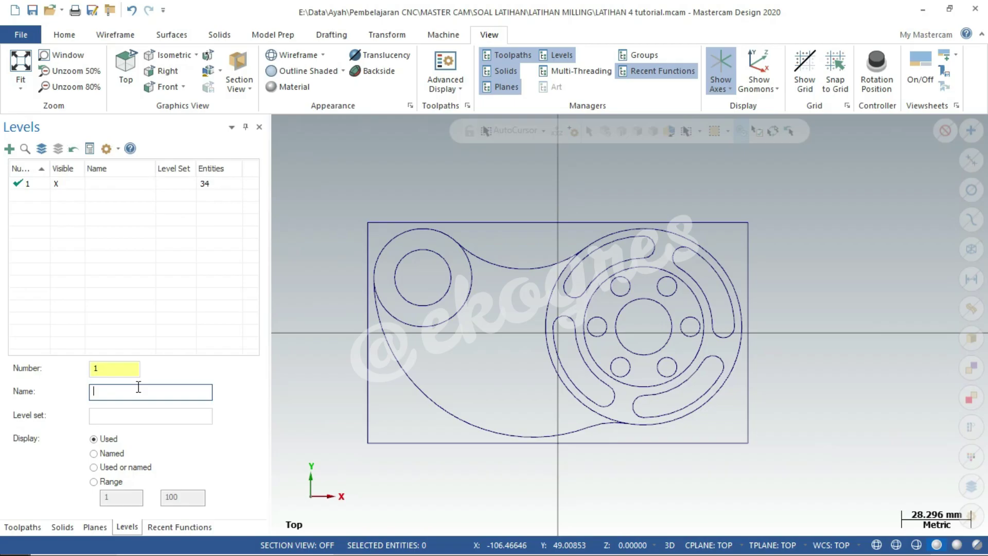
text(gambar ut)
text(ama)
Add level 2 named 'dimensi' and make it the active level
click(9, 148)
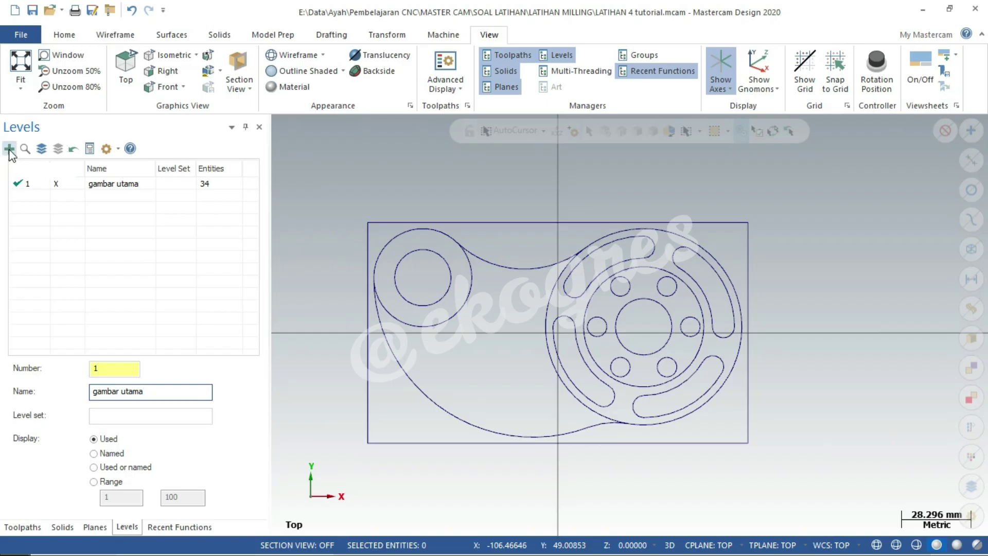
click(126, 393)
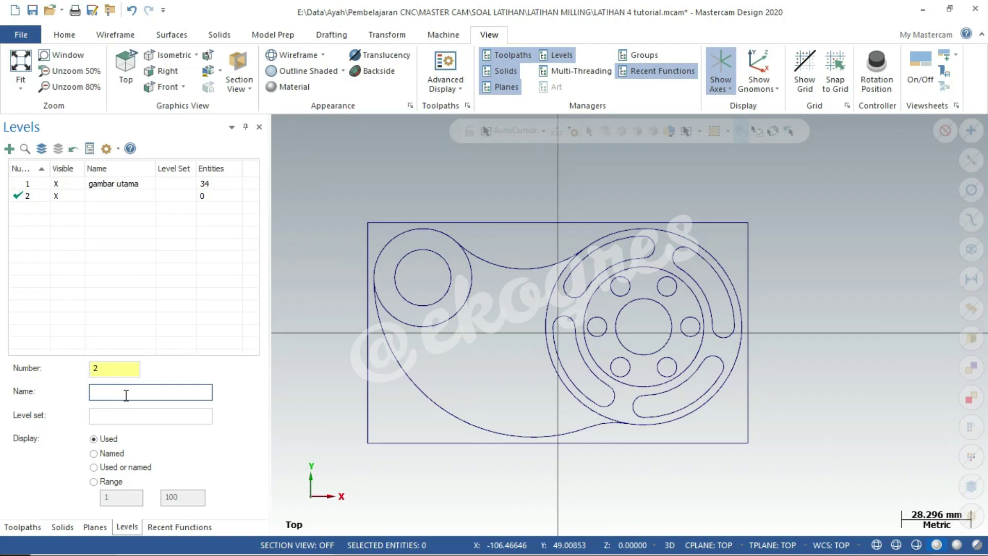
text(dimensi)
key(Return)
click(21, 196)
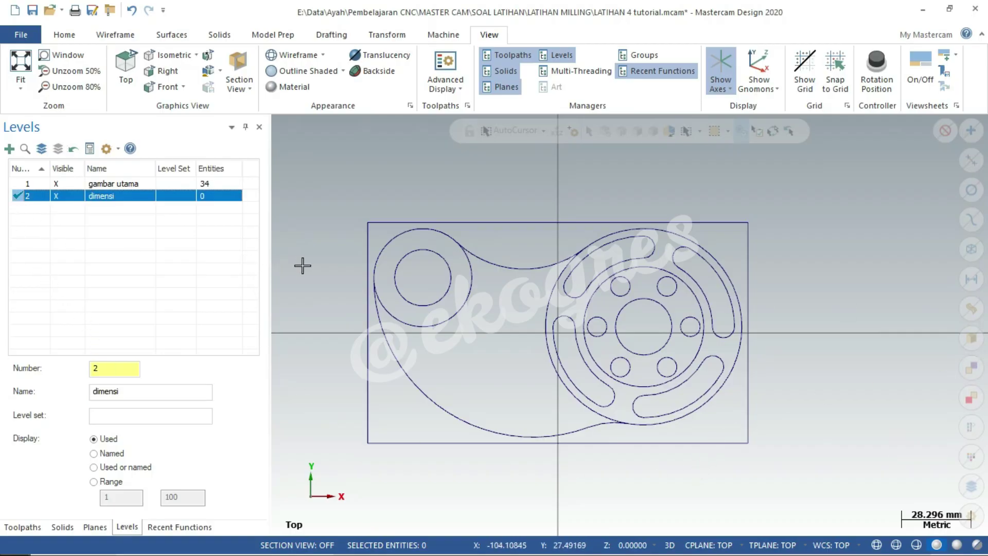
Set red as the colour for new geometry and save the part file
click(70, 34)
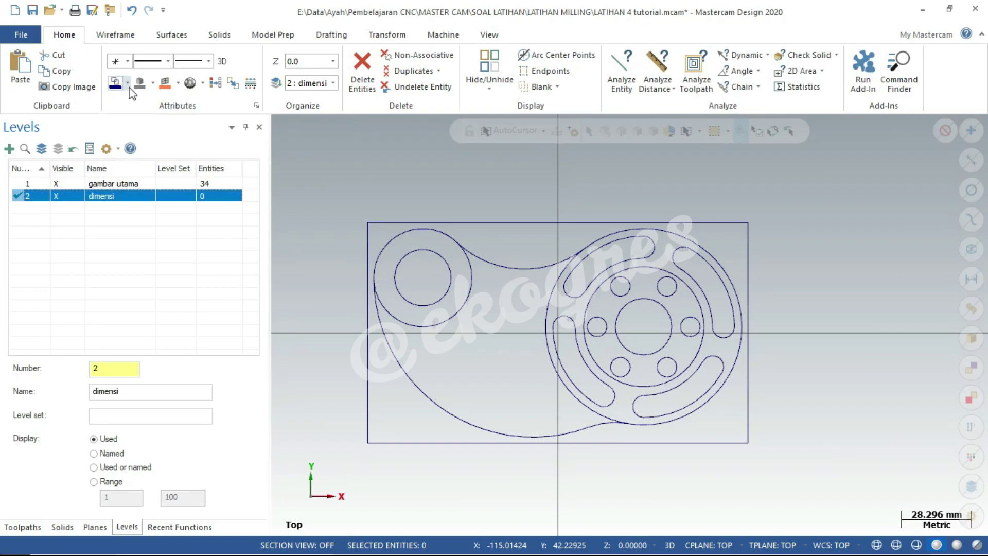
click(127, 84)
click(135, 118)
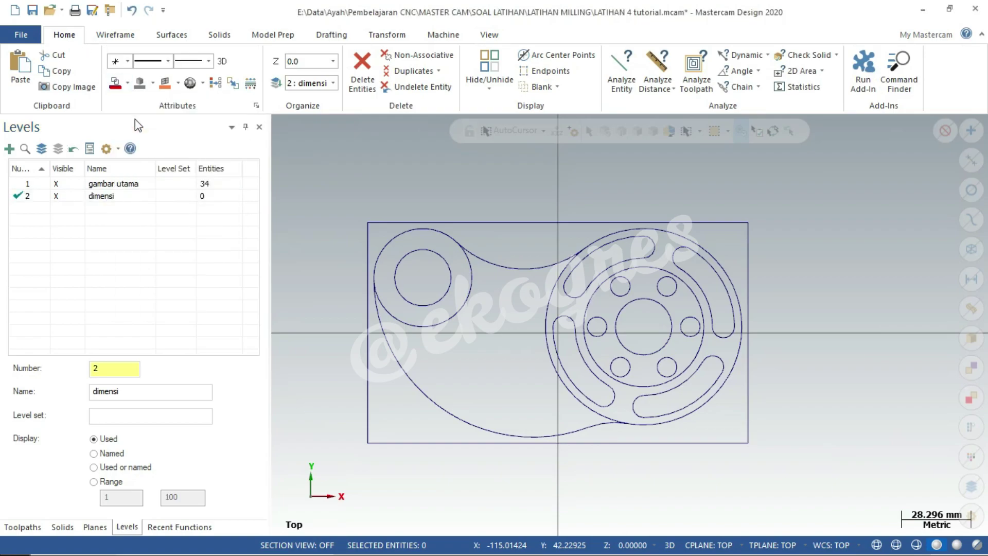
key(ctrl+s)
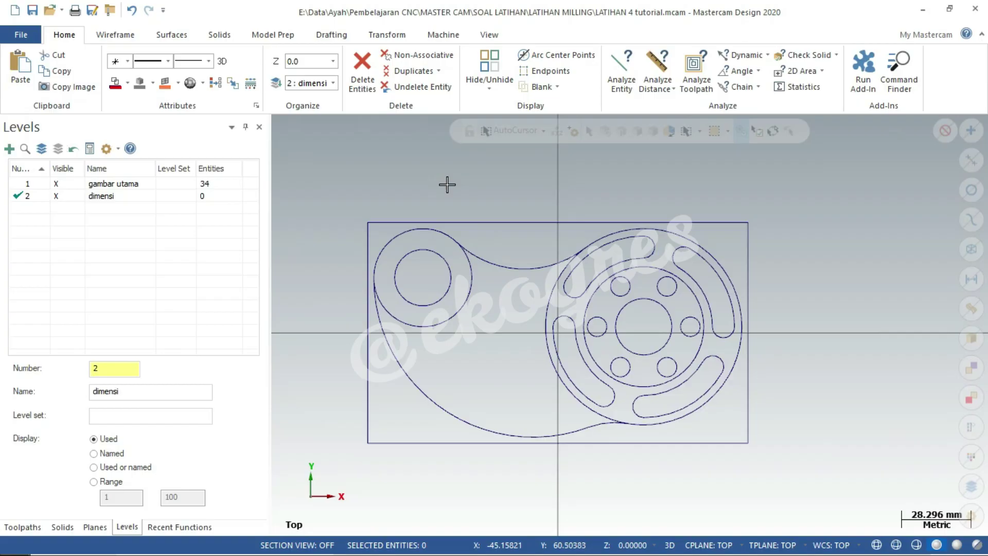
Dimension the plate's left edge as a vertical 90 mm dimension placed to its left
click(334, 36)
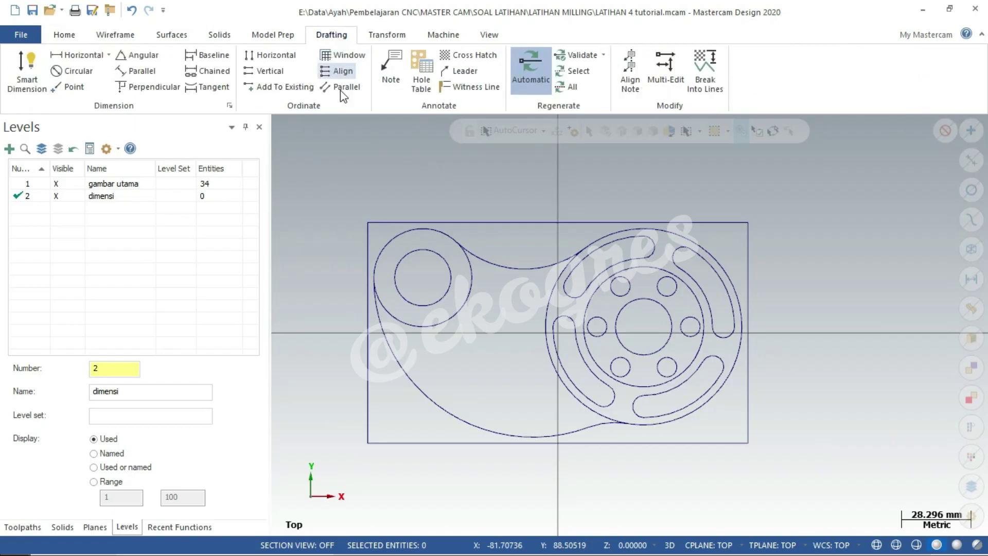
click(32, 83)
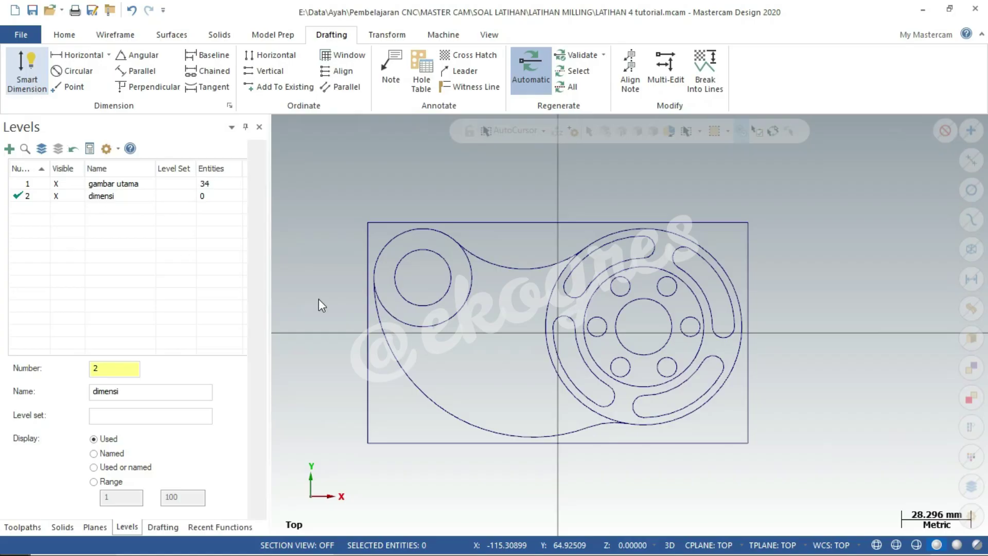
click(373, 391)
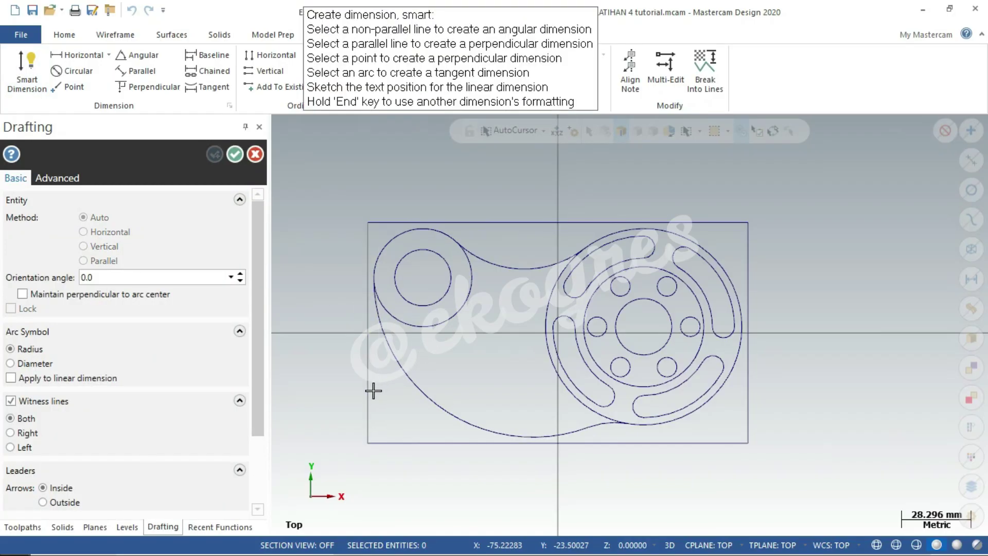
scroll(515, 335, up, 1)
scroll(514, 334, up, 1)
scroll(555, 329, down, 1)
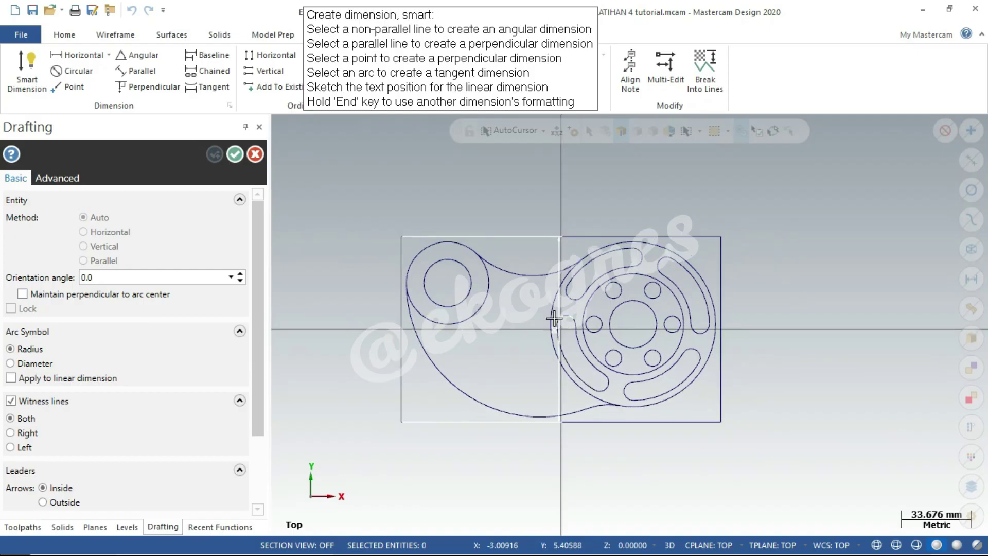
click(333, 323)
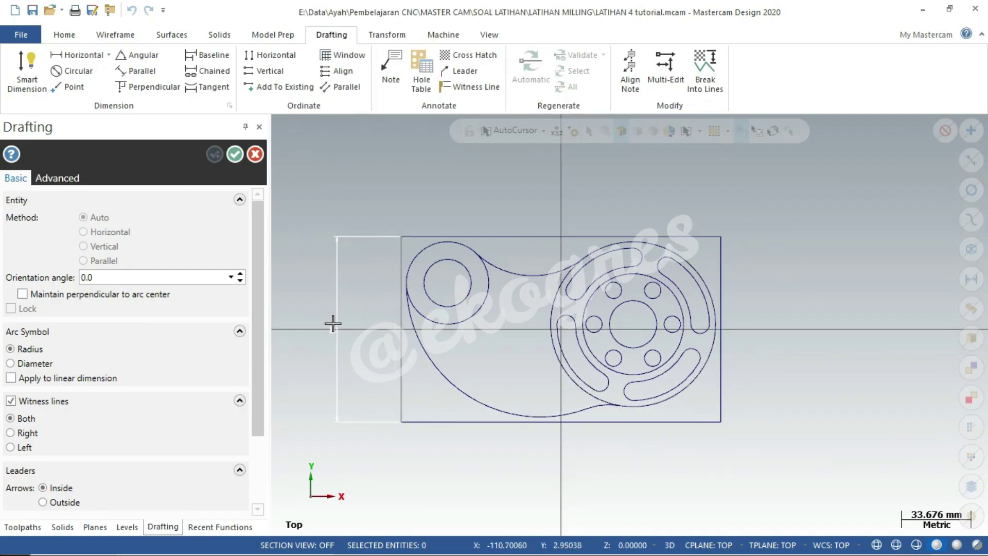
scroll(354, 372, up, 1)
scroll(354, 371, down, 1)
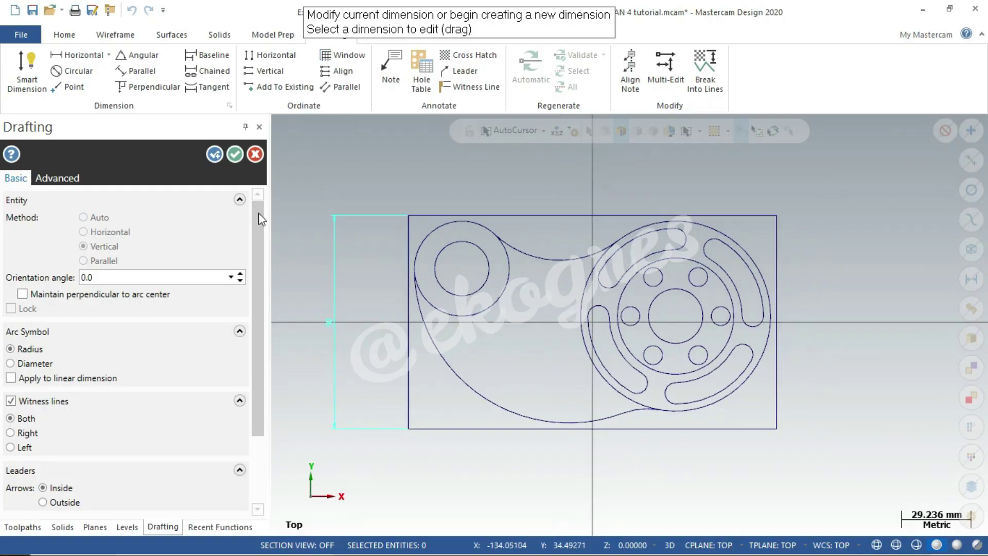
click(235, 153)
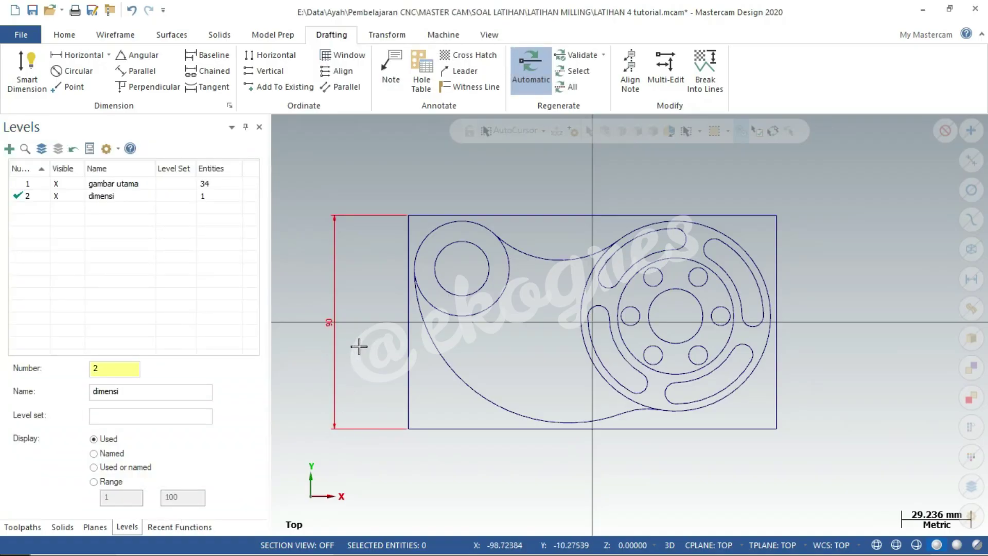
click(230, 106)
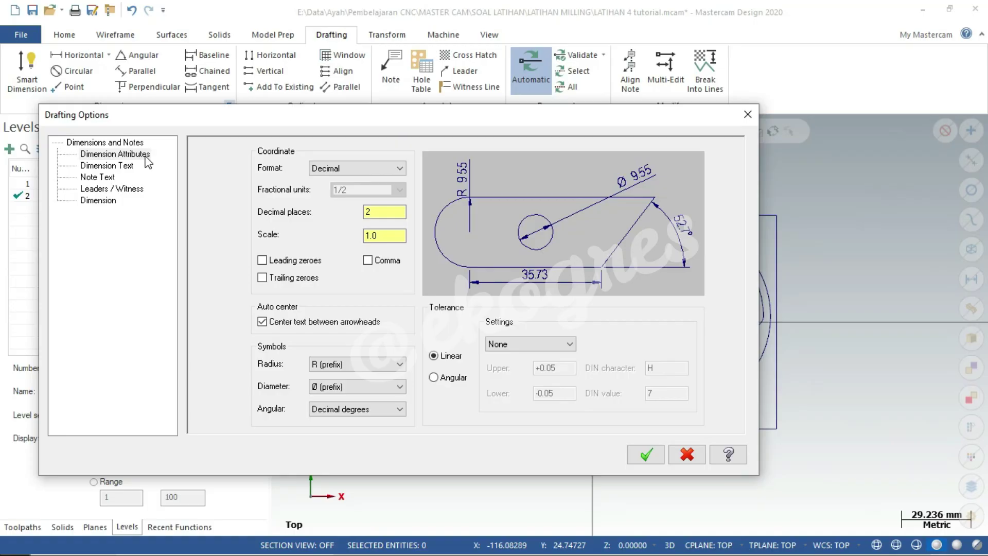
Set the dimension text height to 3.5 and save the drafting settings to the configuration
click(131, 165)
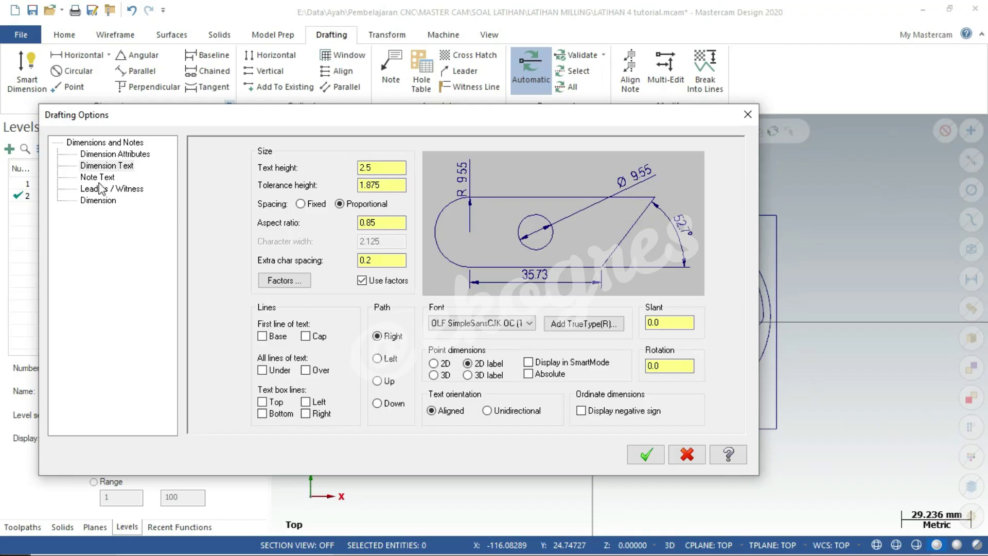
click(102, 179)
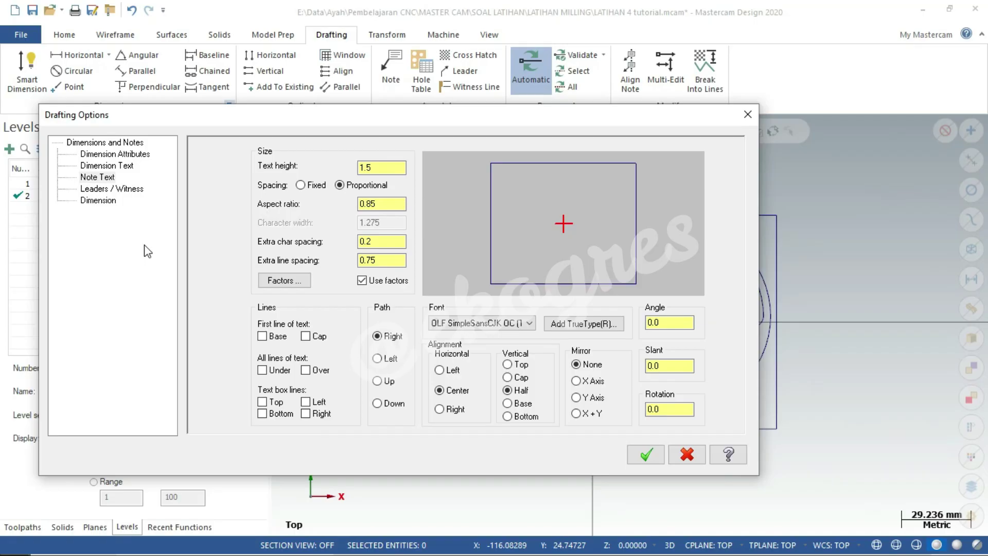
click(130, 169)
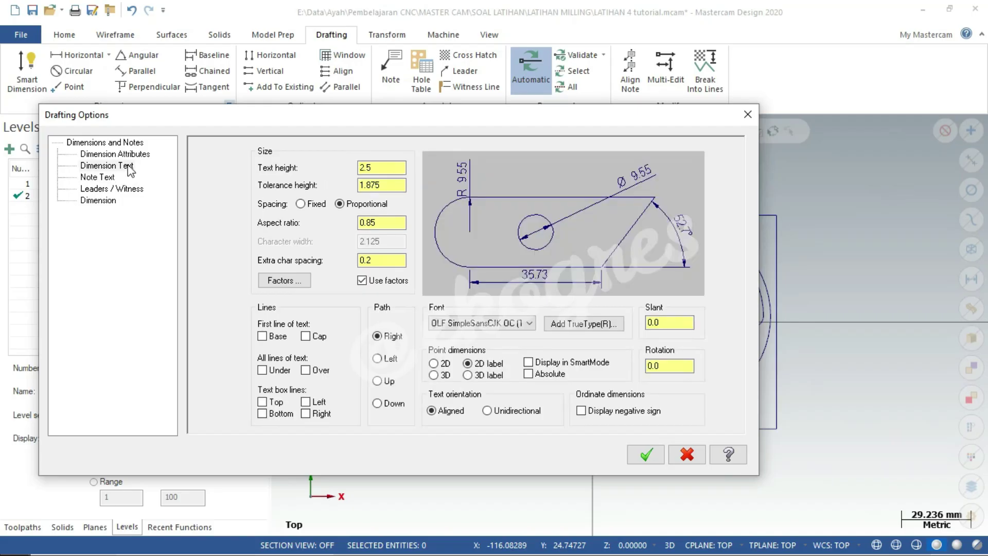
double_click(379, 167)
text(3.)
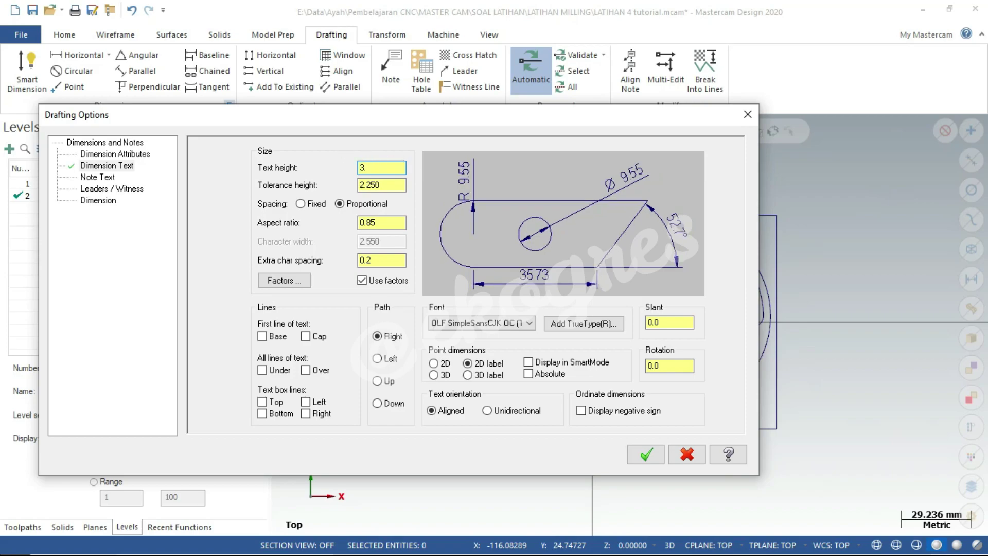
text(5)
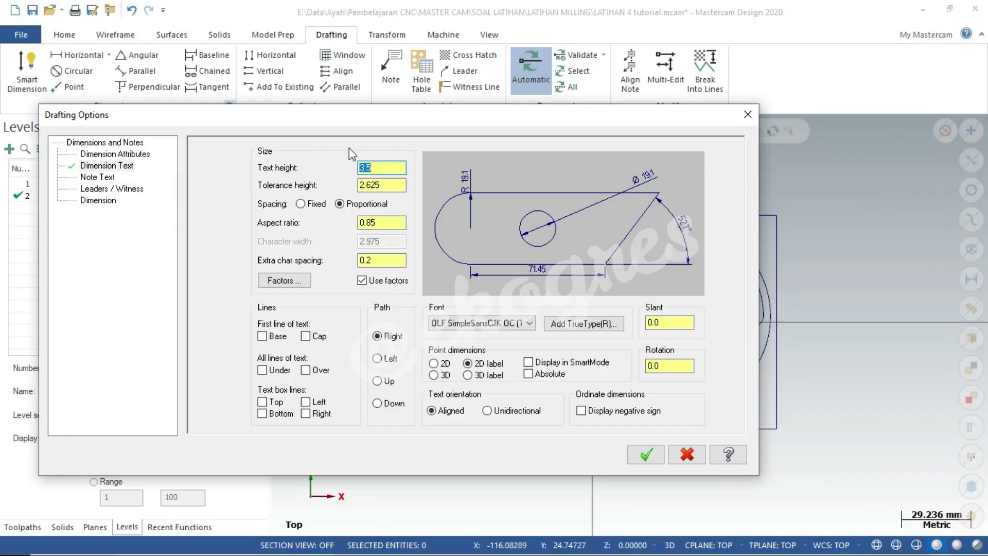
click(652, 455)
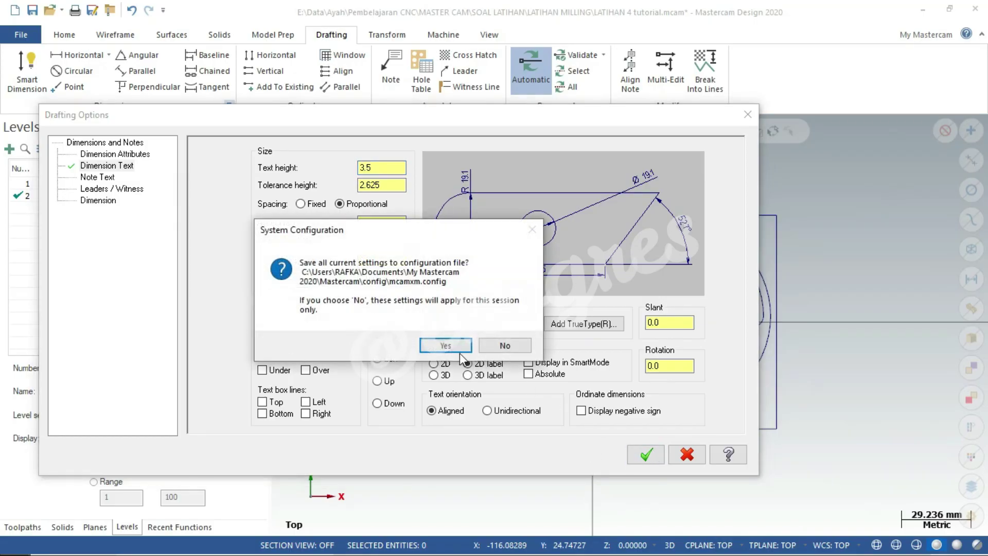
click(430, 343)
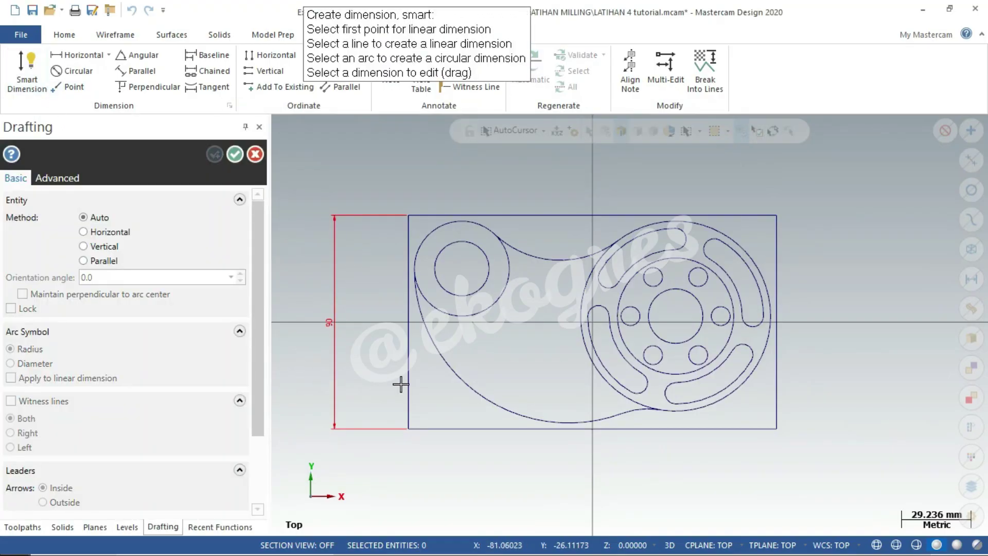
Redraw the left-edge 90 dimension in the larger text and delete the old small one
click(408, 383)
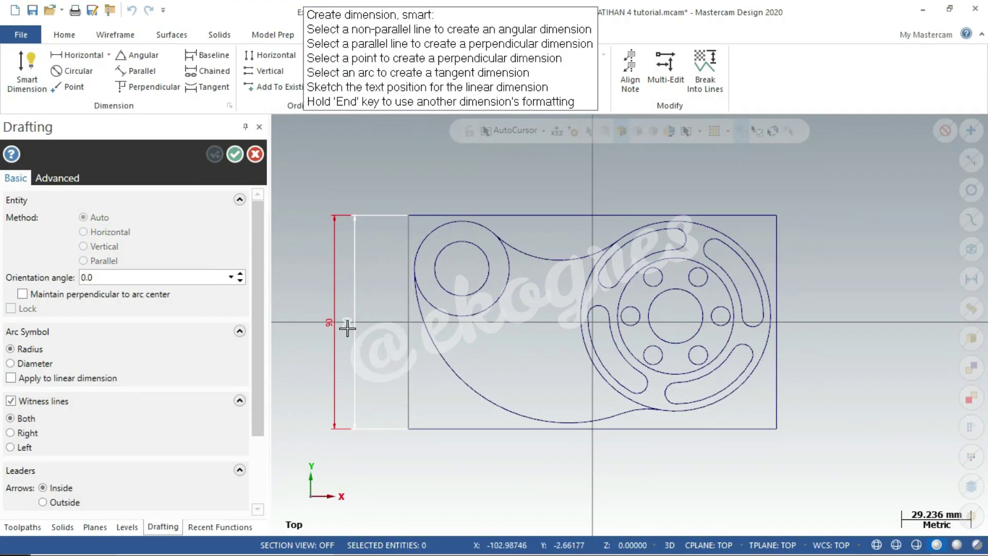
click(347, 328)
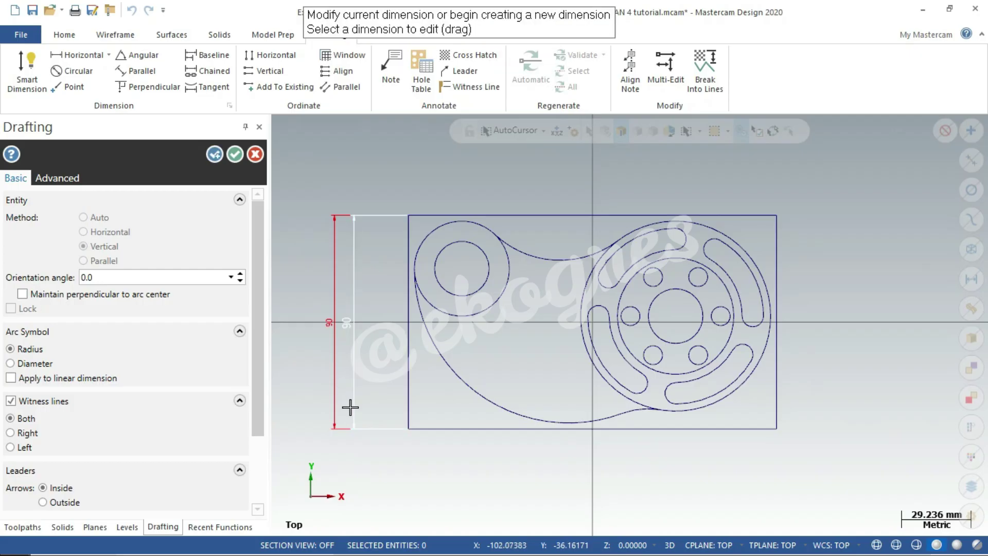
click(234, 154)
scroll(340, 484, up, 1)
scroll(340, 484, up, 1)
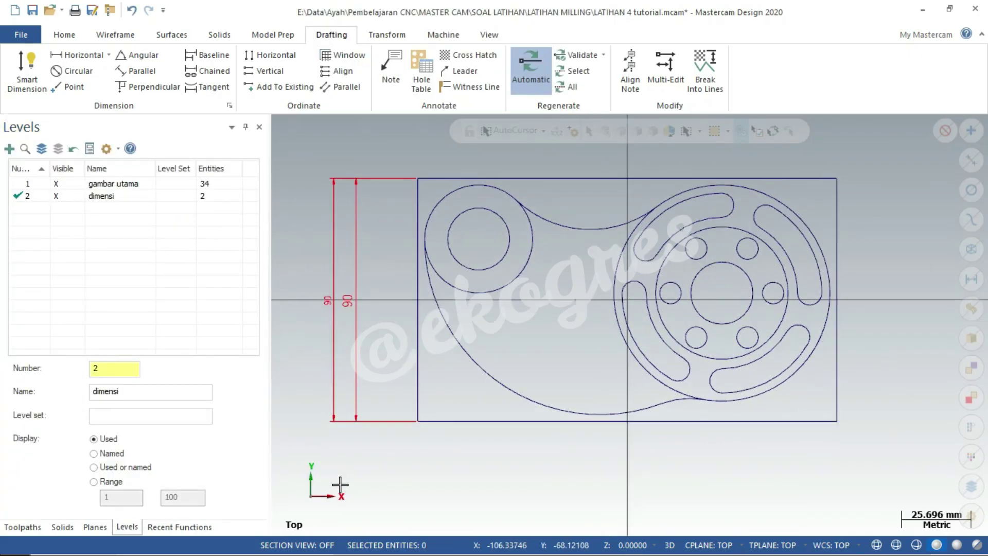
click(330, 314)
key(Delete)
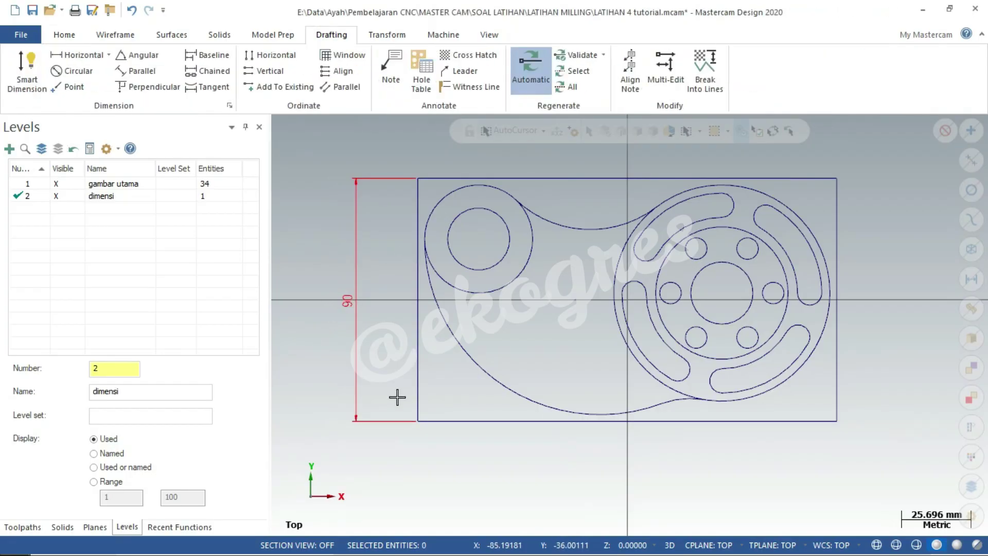
Set dimension arrow width 1.0 and height 3.0, saving to the configuration
click(229, 105)
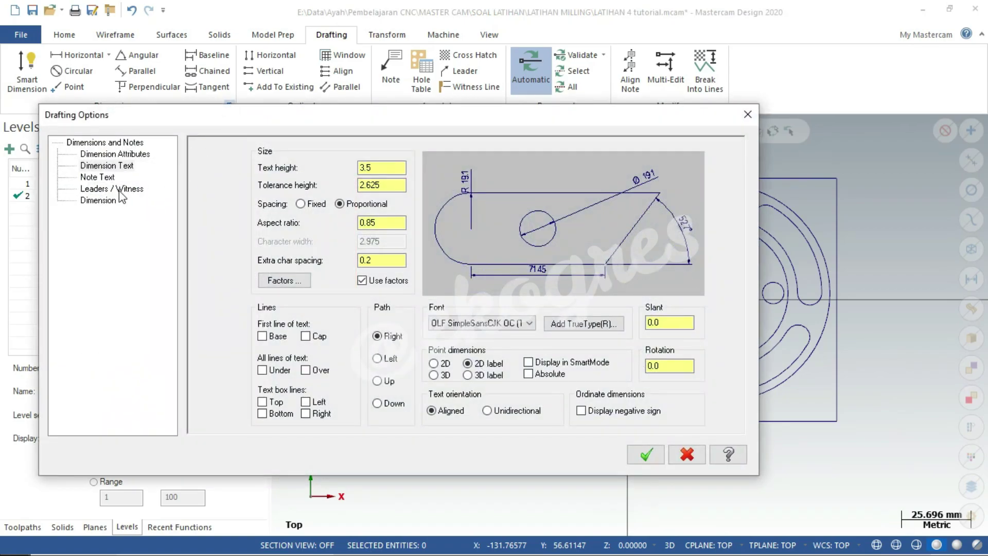
click(131, 190)
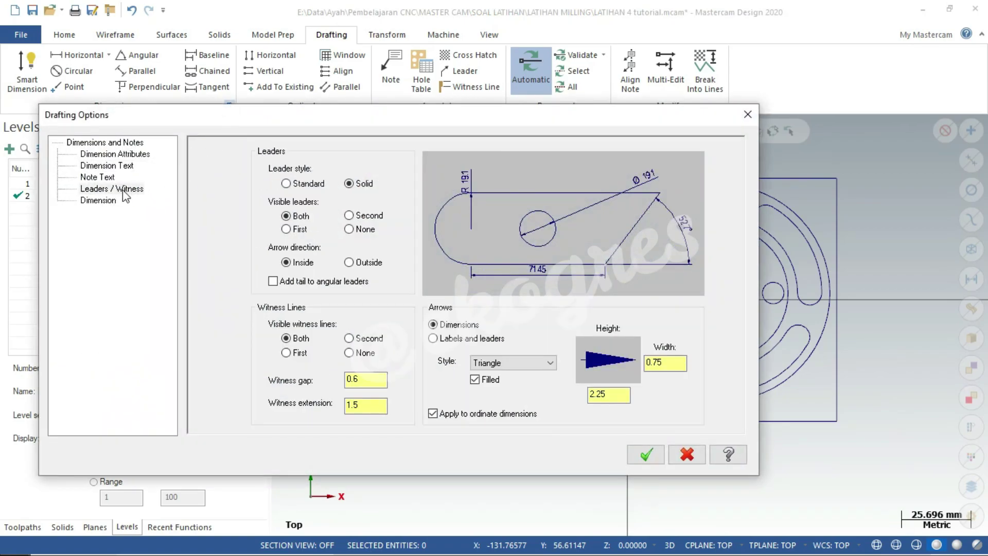
drag(673, 364, 646, 377)
text(1)
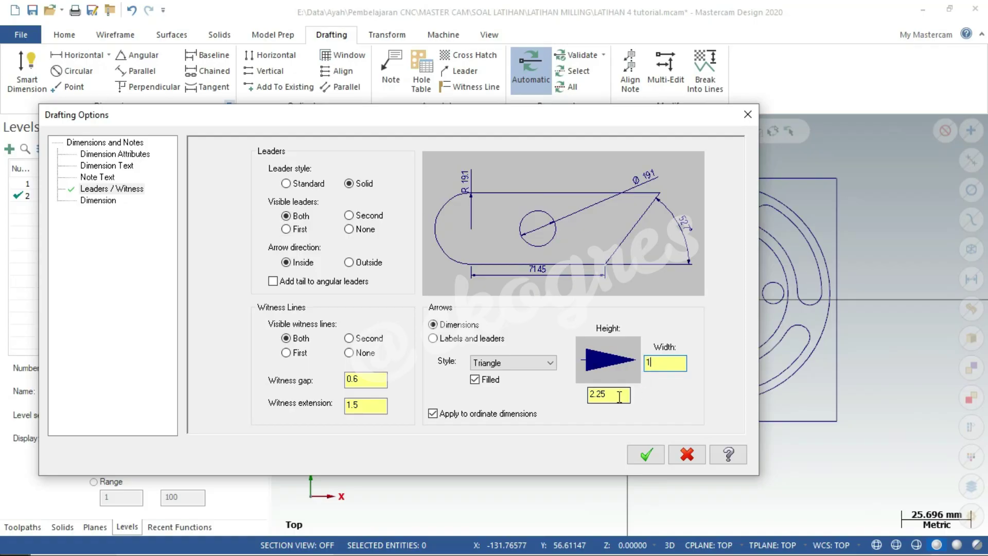
drag(619, 397, 578, 401)
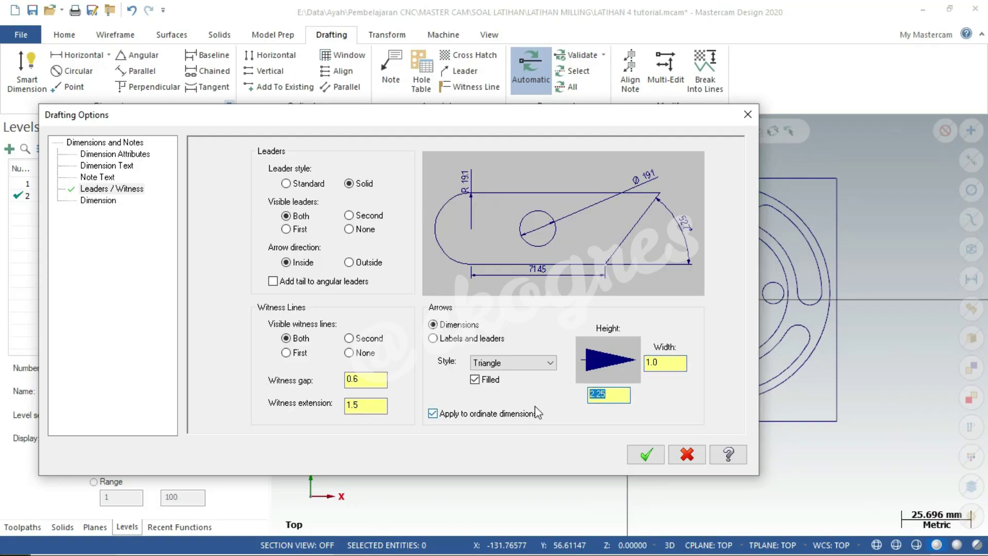
text(3)
click(645, 456)
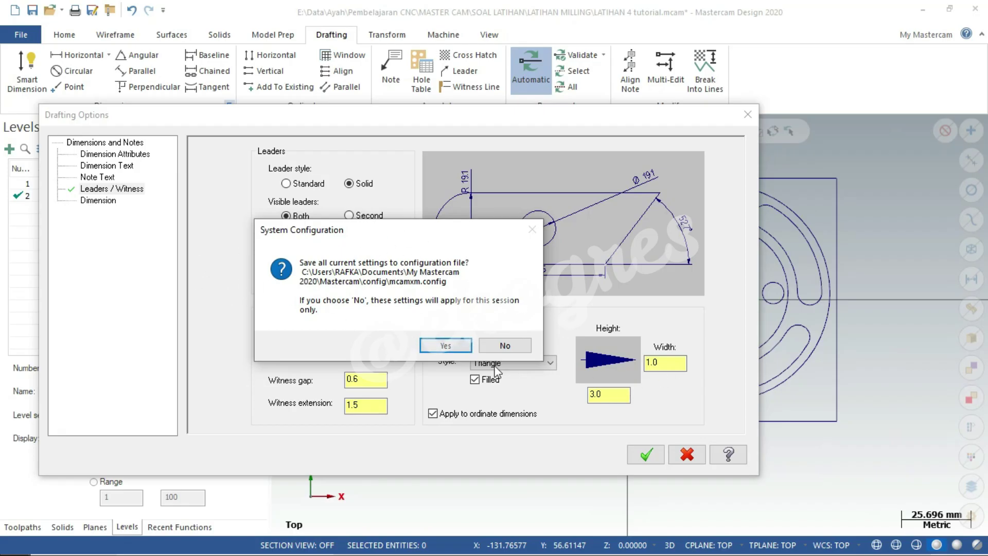
click(445, 346)
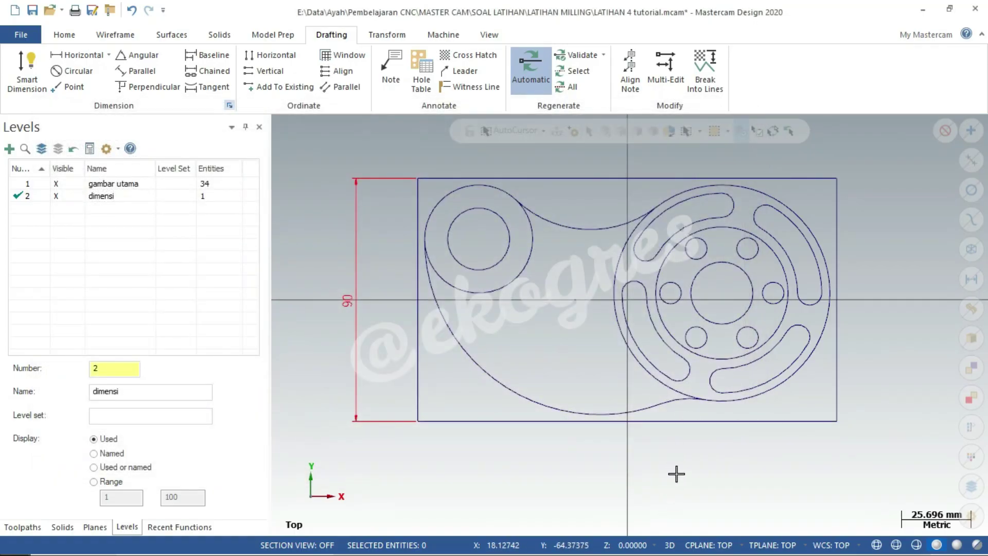
Add the 155 overall width dimension below the part's bottom edge
click(33, 74)
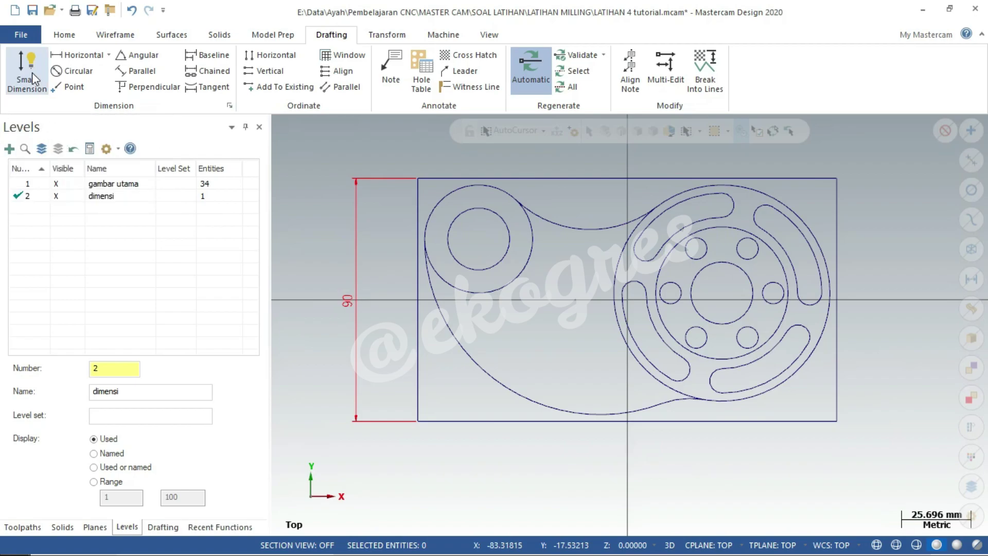
click(506, 421)
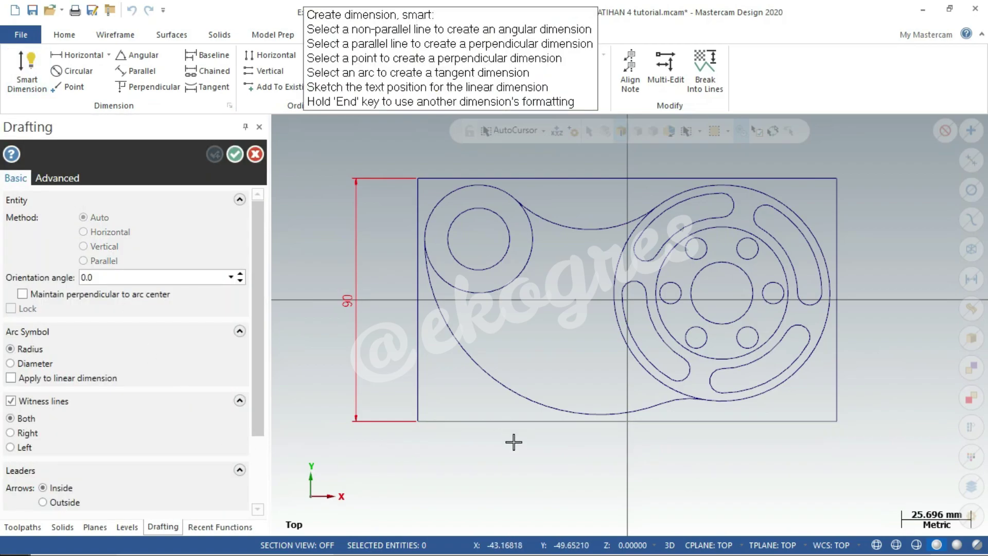
click(614, 484)
scroll(680, 405, up, 1)
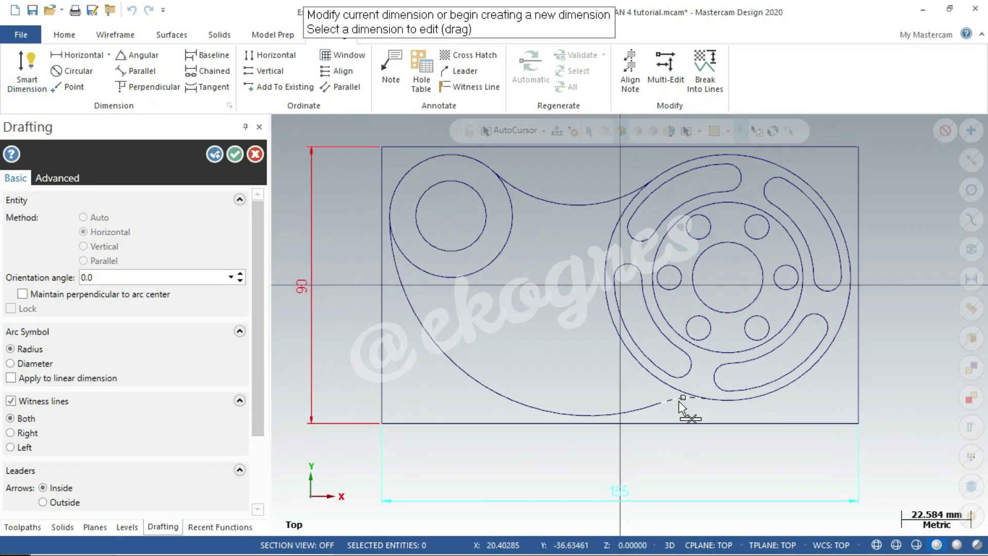
scroll(680, 406, up, 1)
scroll(677, 357, down, 2)
scroll(838, 489, up, 2)
scroll(833, 480, up, 2)
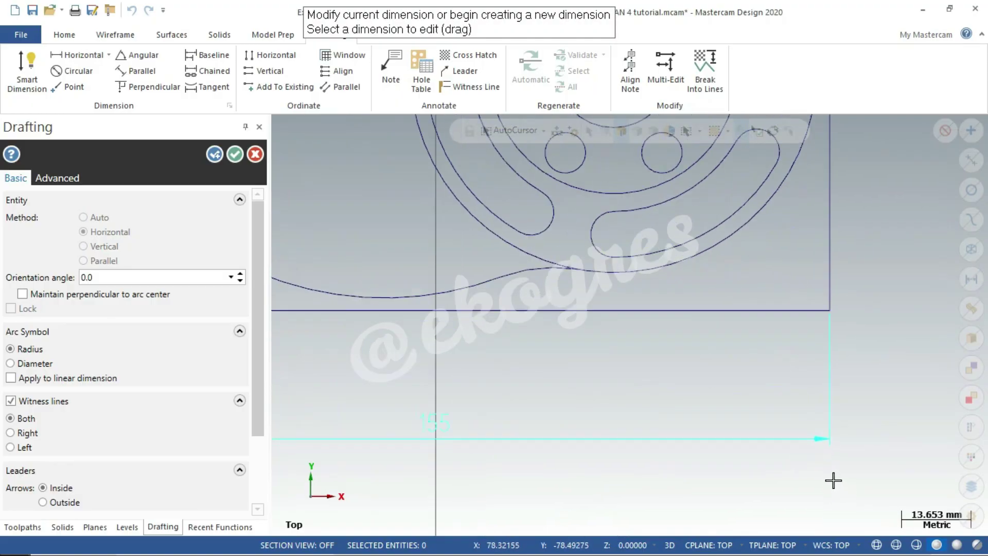
scroll(833, 479, down, 1)
scroll(783, 448, down, 1)
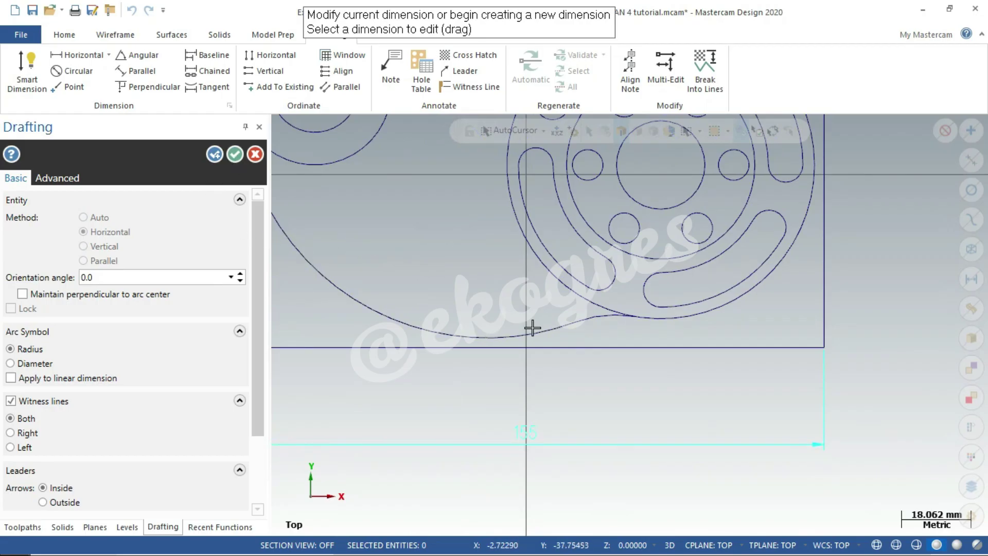
scroll(766, 420, down, 1)
click(234, 153)
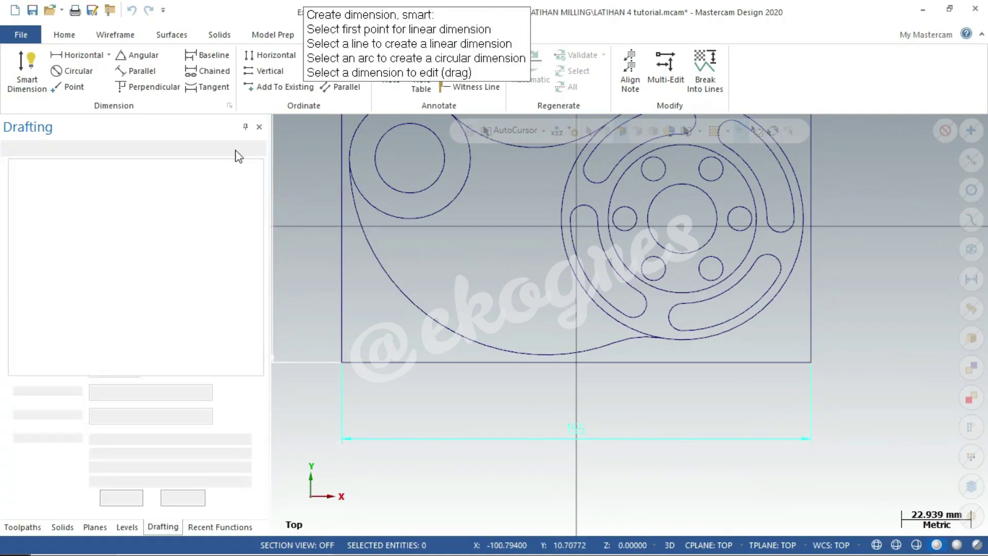
Recreate the 90 height dimension on the left edge of the part
scroll(741, 459, down, 1)
scroll(756, 464, down, 1)
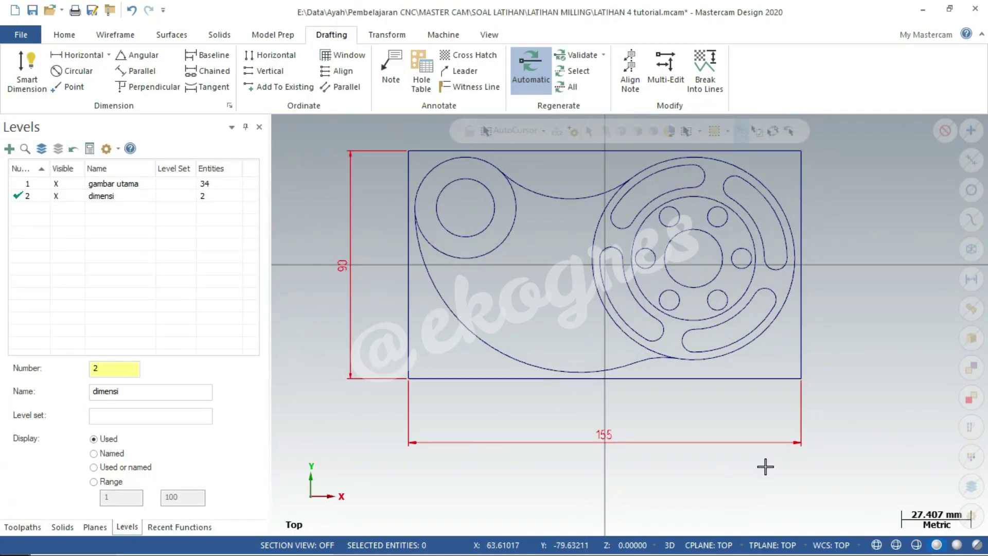
click(408, 307)
key(Escape)
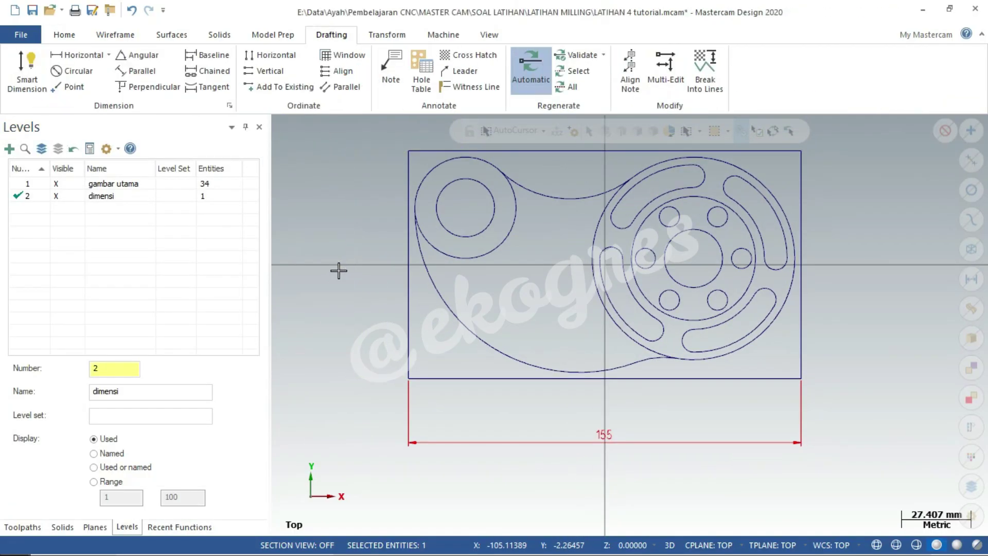
click(43, 84)
click(409, 334)
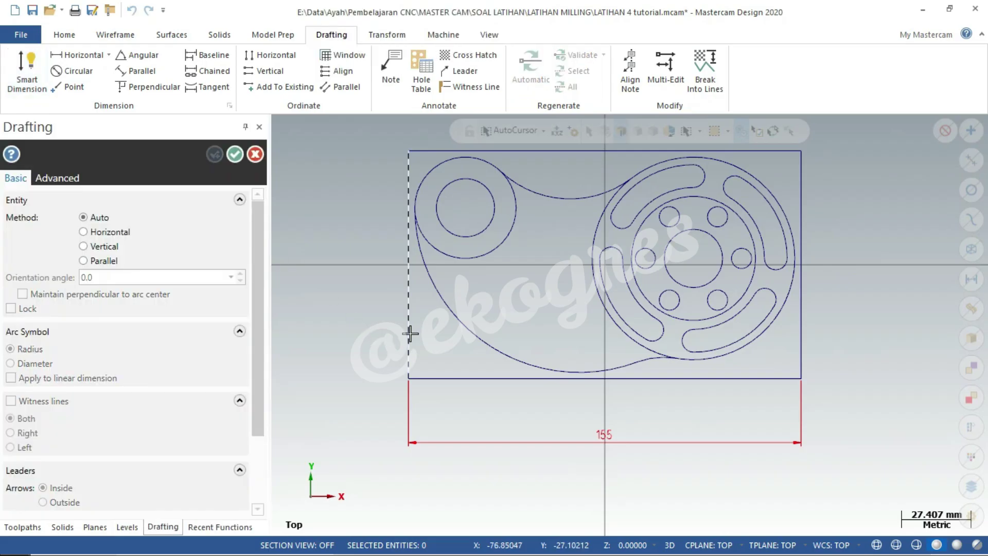
click(343, 283)
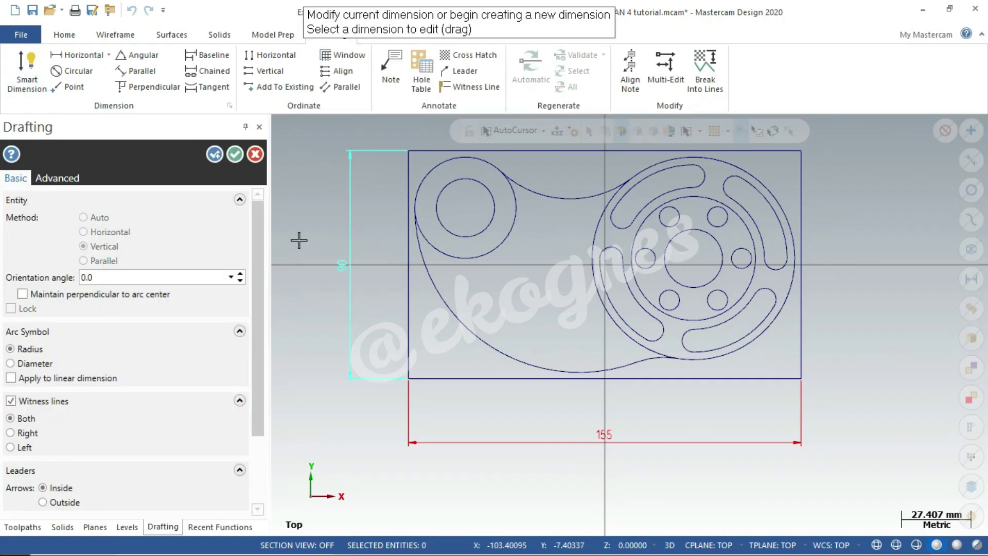
click(228, 153)
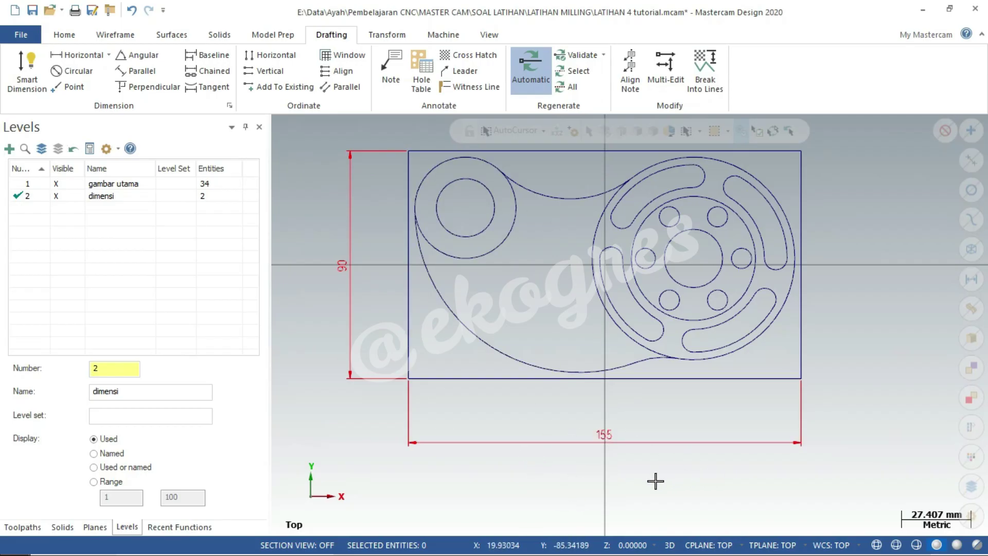
key(alt+Tab)
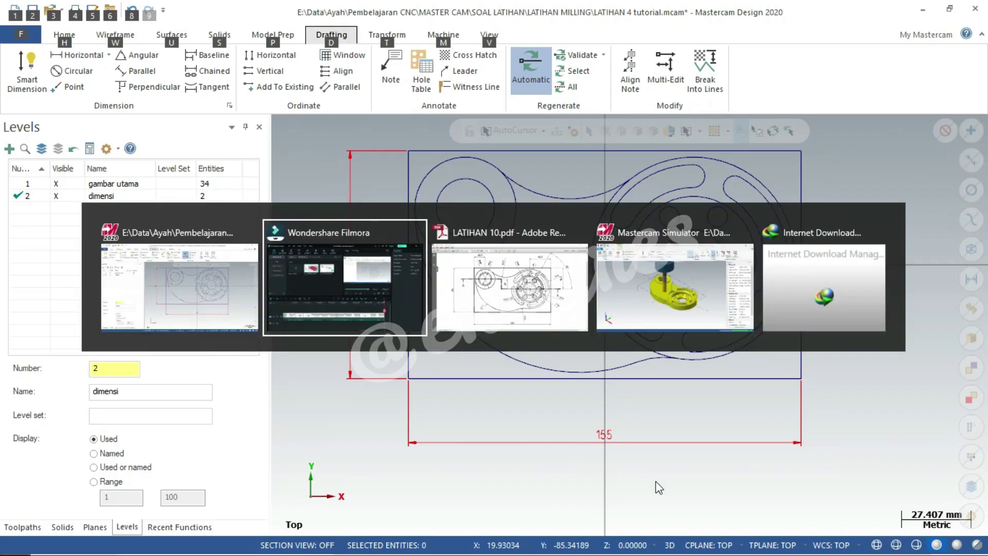
key(alt+Tab)
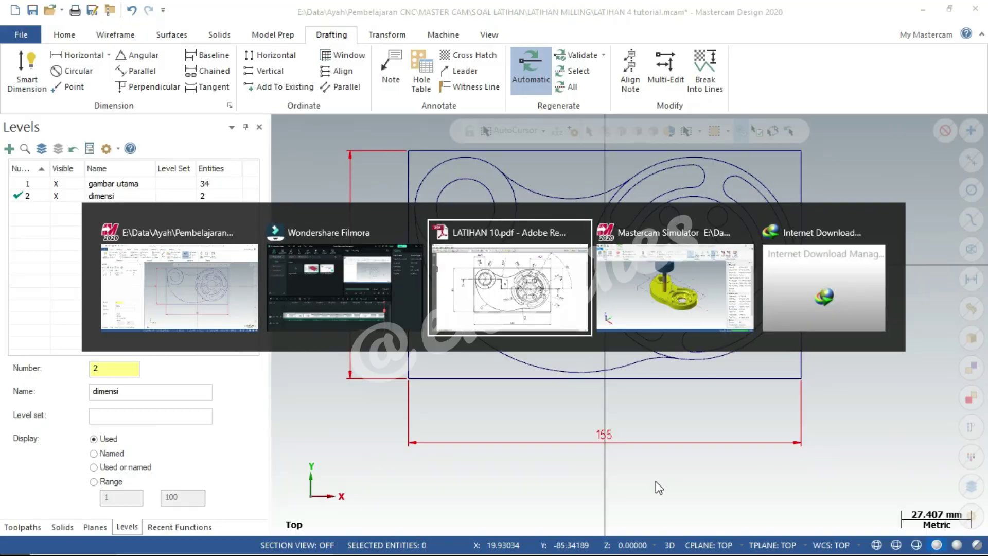
scroll(569, 331, down, 2)
scroll(569, 330, down, 1)
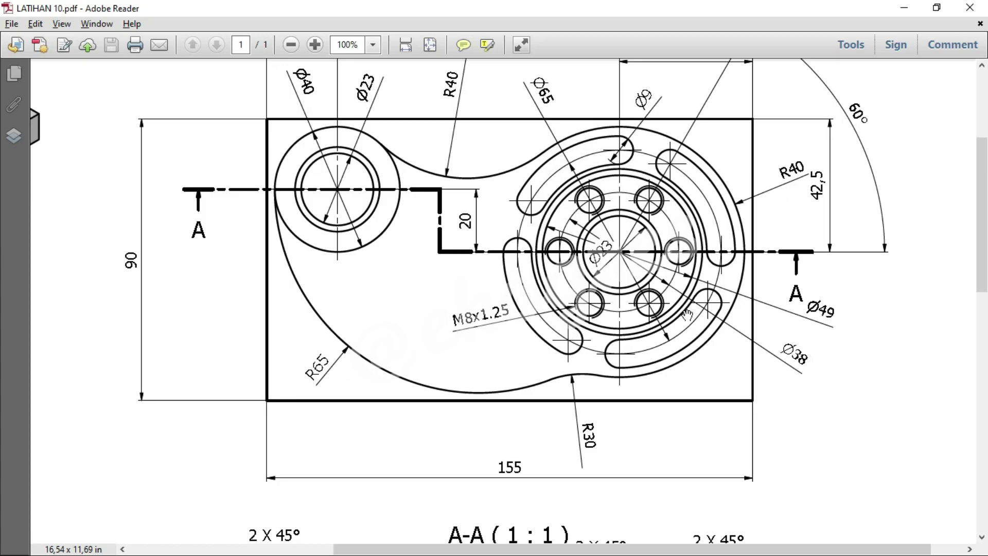
drag(555, 313, 564, 356)
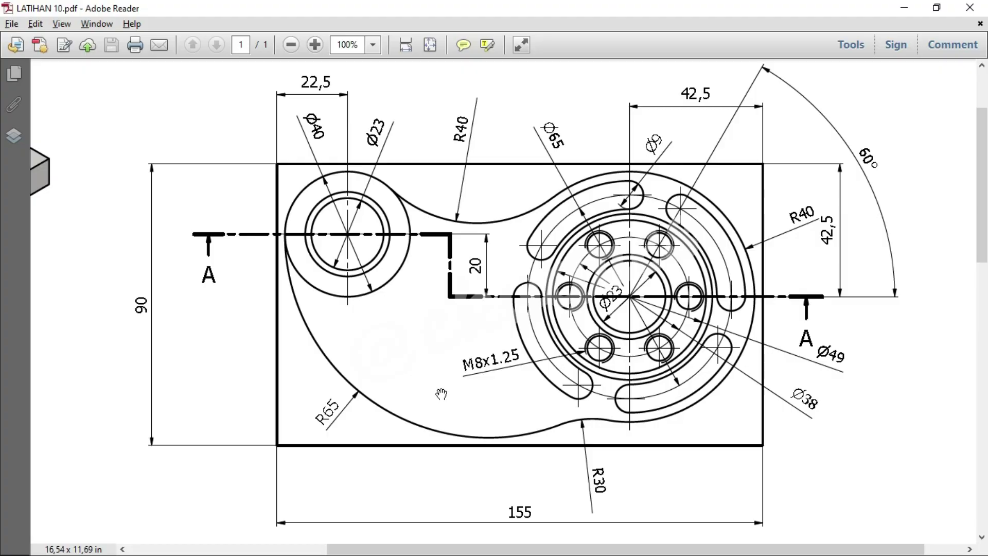
key(alt+Tab)
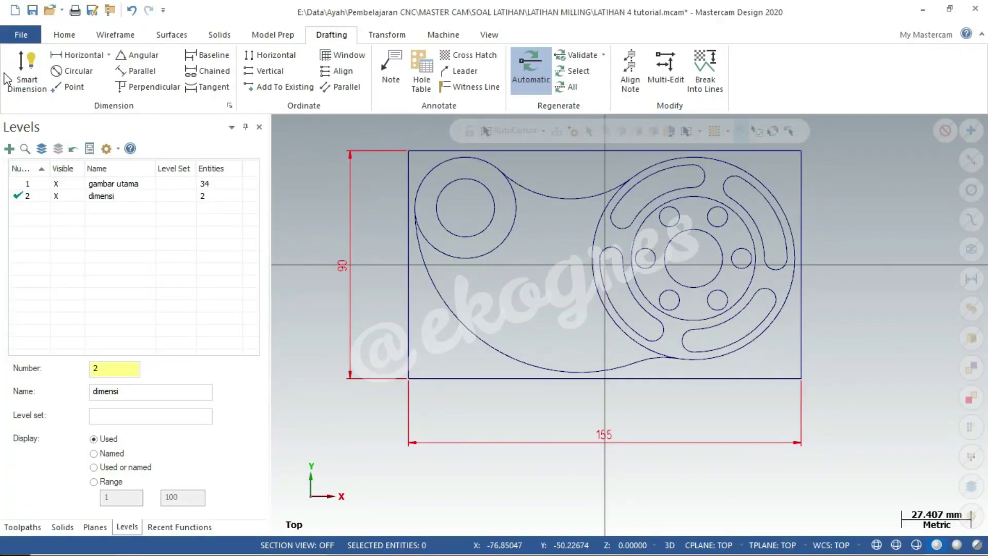
Dimension the large circle centre 42.5 from the right edge and 42.5 from the top
click(24, 70)
scroll(681, 445, down, 2)
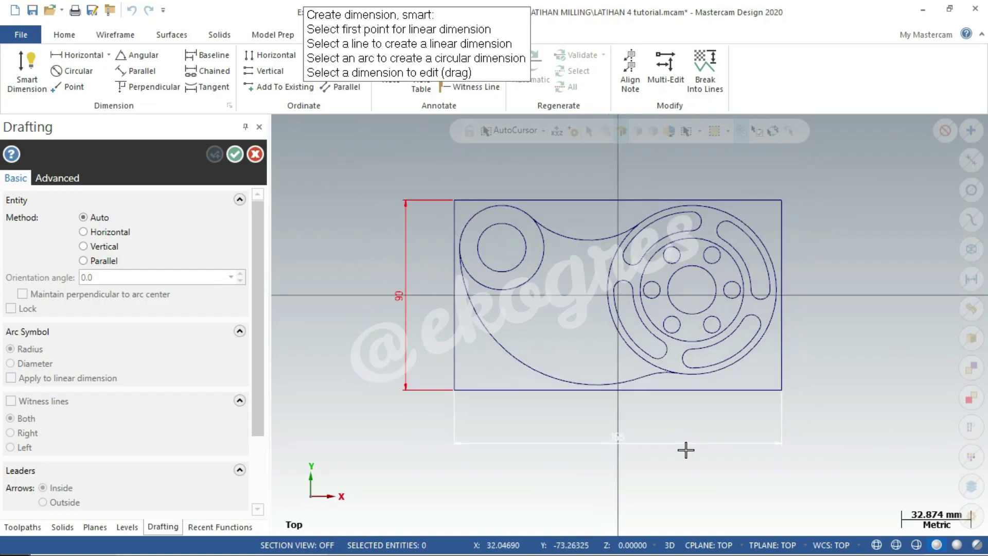
scroll(739, 260, up, 2)
scroll(767, 194, down, 2)
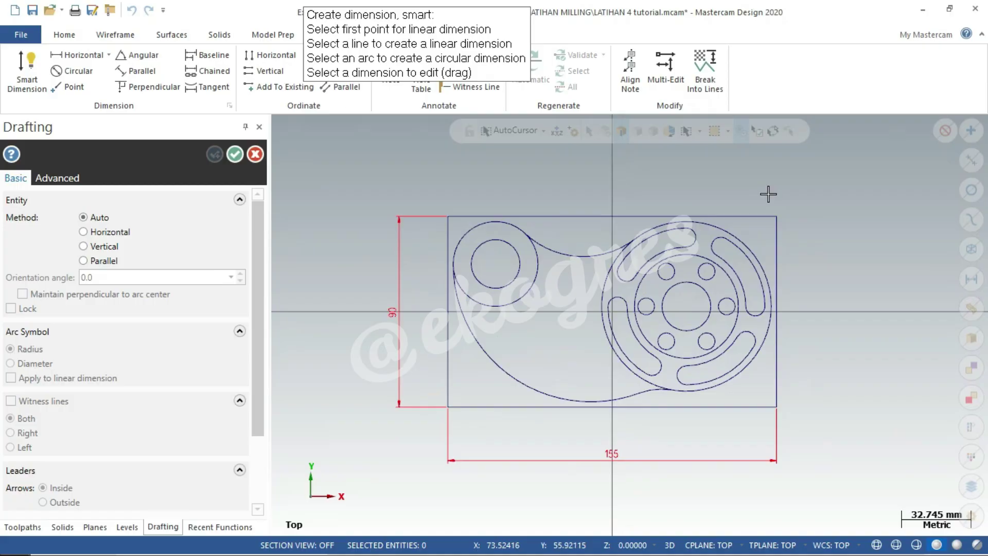
click(776, 253)
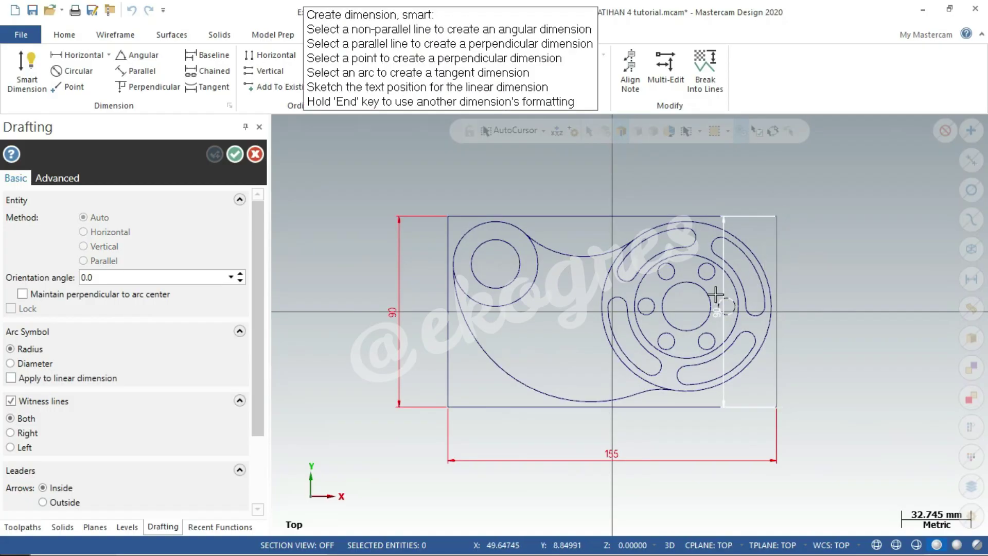
click(687, 308)
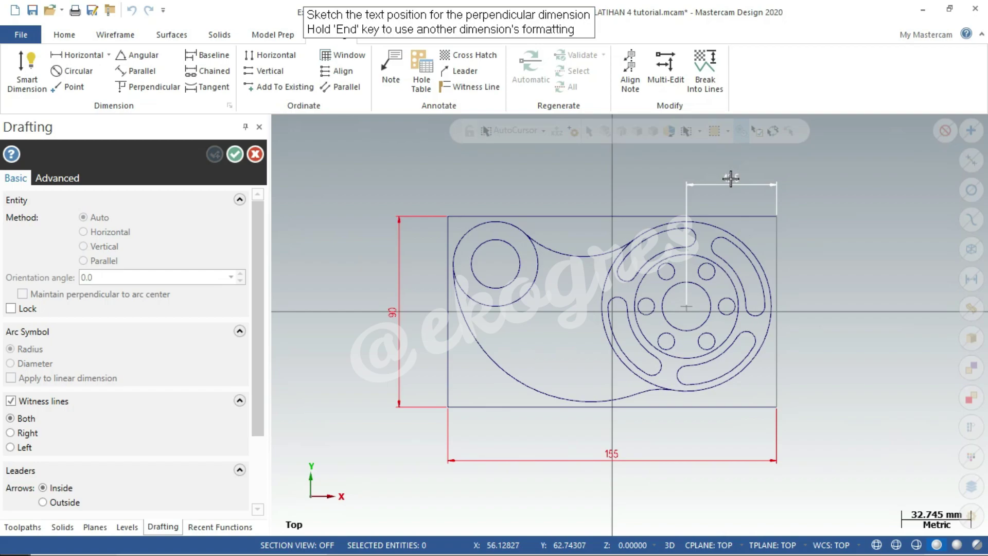
click(730, 177)
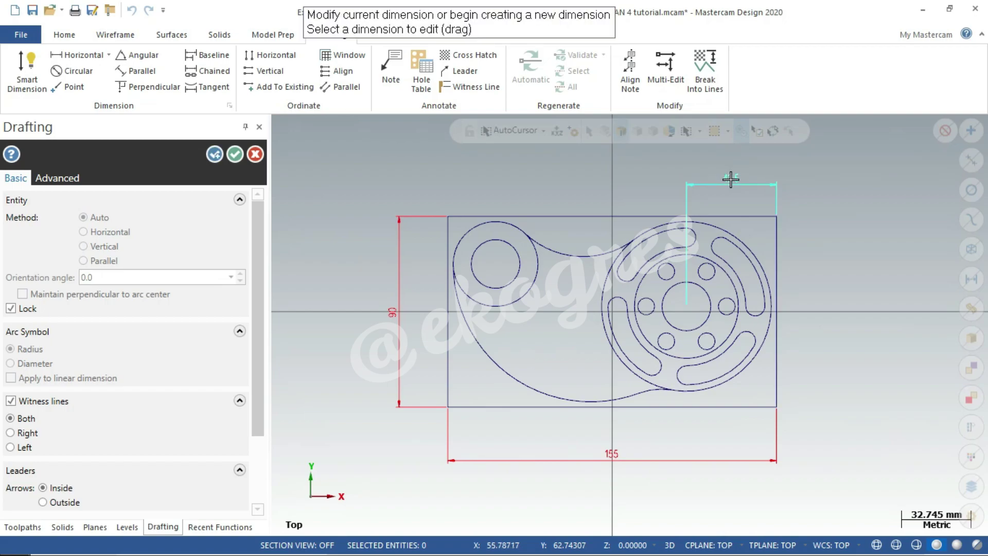
click(686, 306)
click(819, 271)
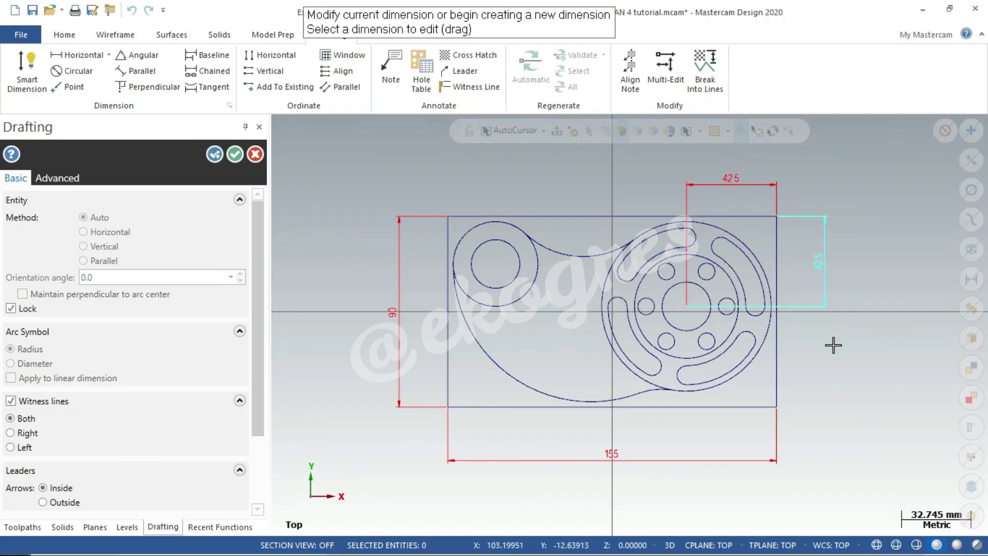
Add the 20 offset between circle centres and the 22.5 from the left edge
click(684, 308)
click(497, 267)
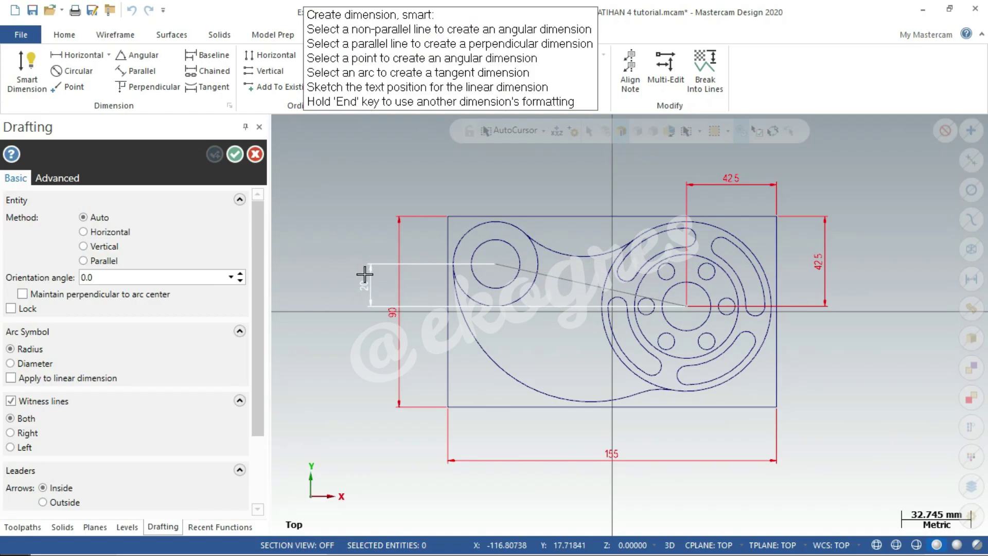
click(362, 274)
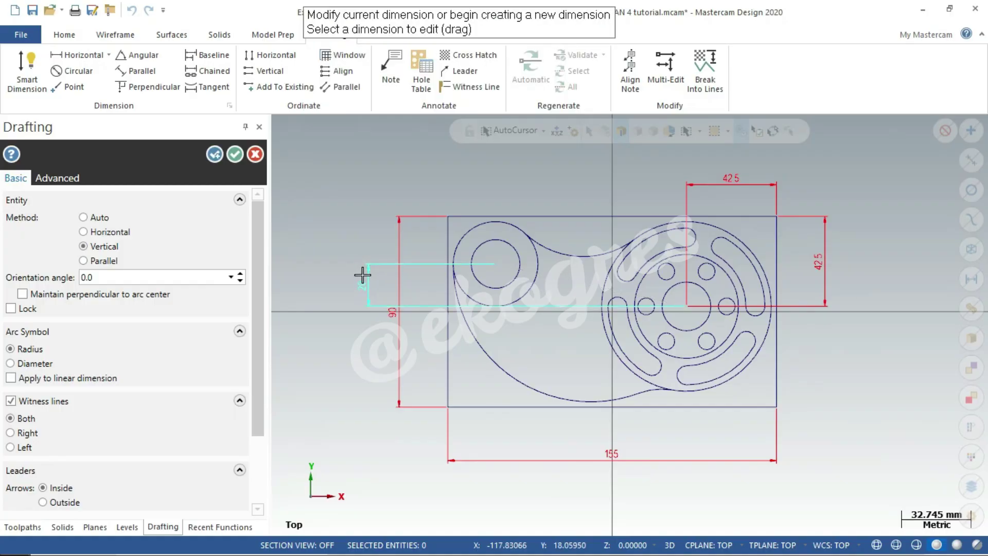
click(495, 264)
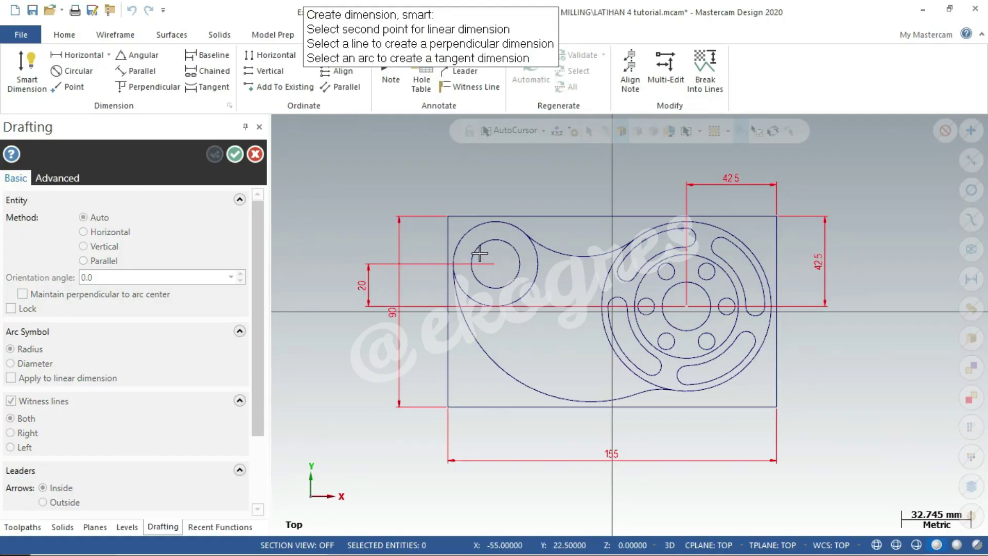
click(448, 243)
click(471, 182)
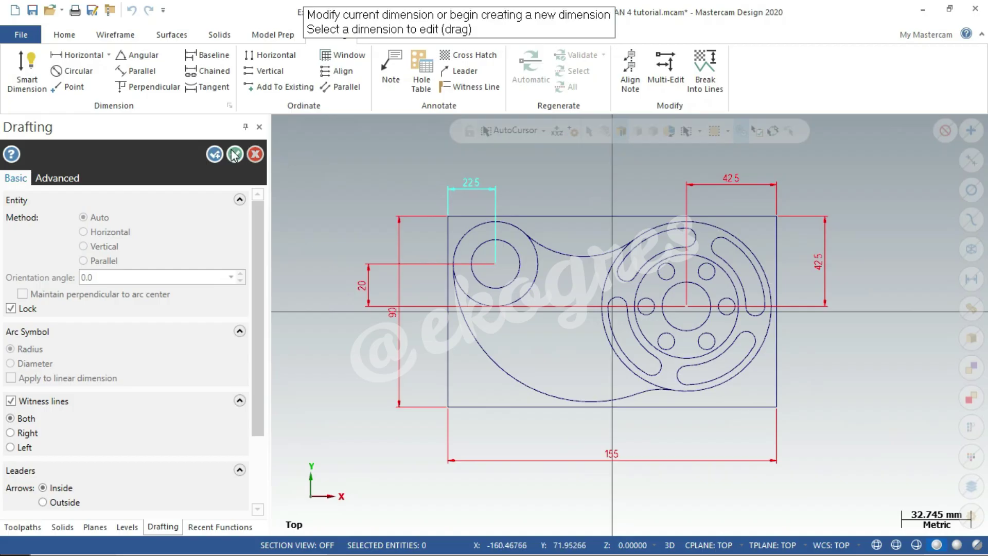
click(234, 154)
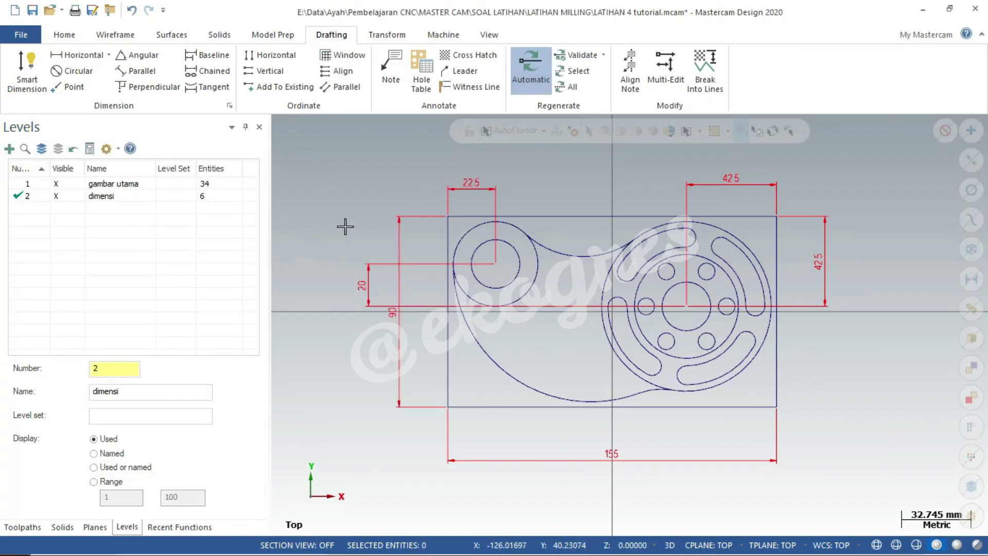
Reposition the 20 dimension between the two circles through its properties
click(363, 276)
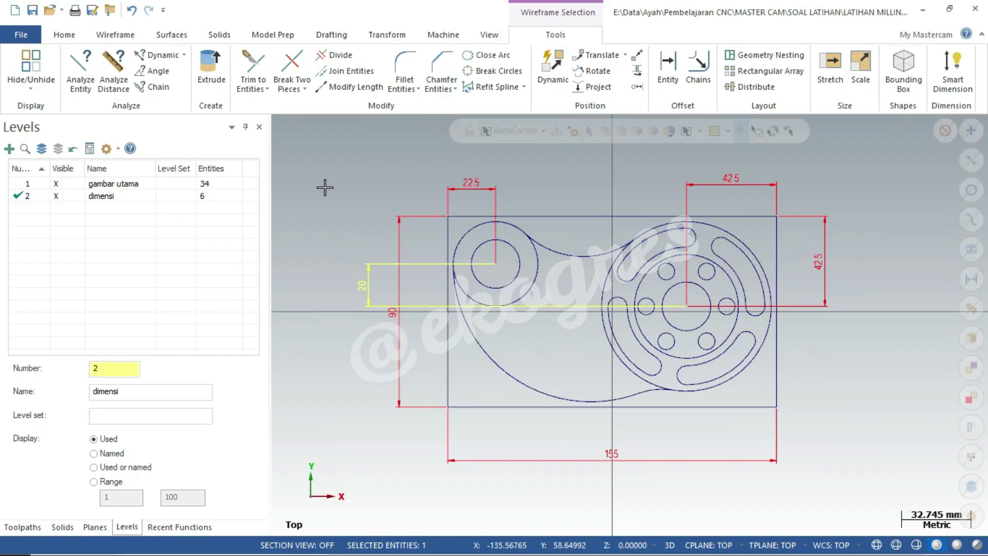
right_click(324, 187)
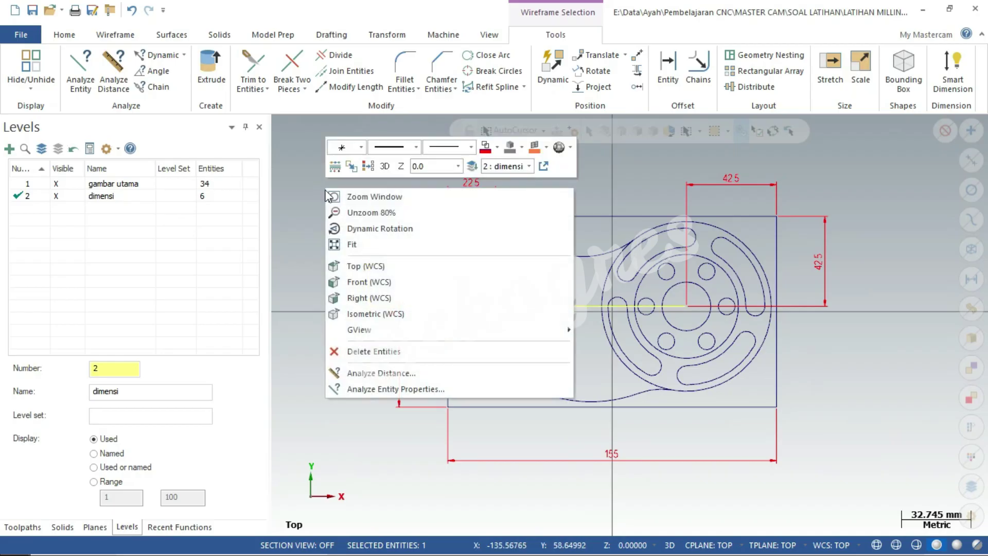
click(406, 390)
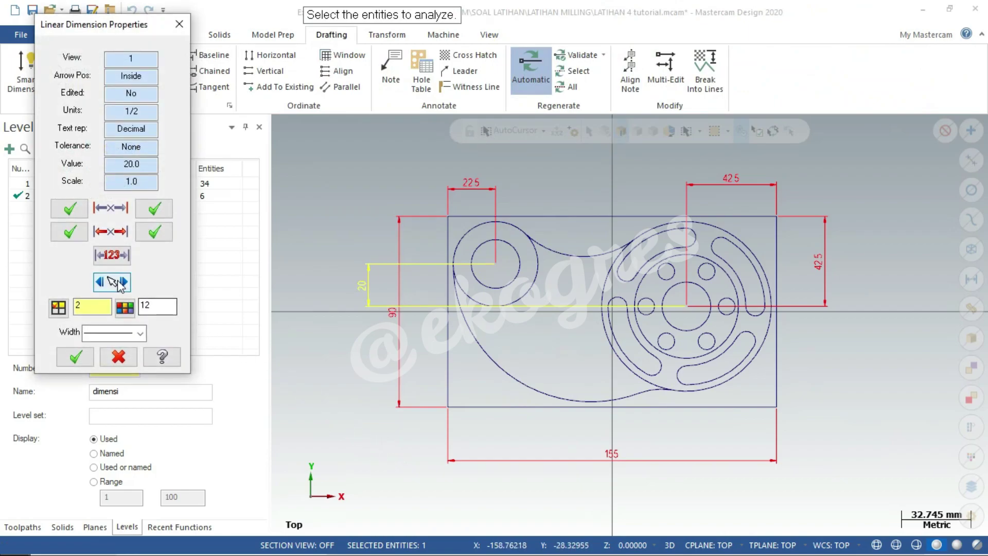
click(118, 284)
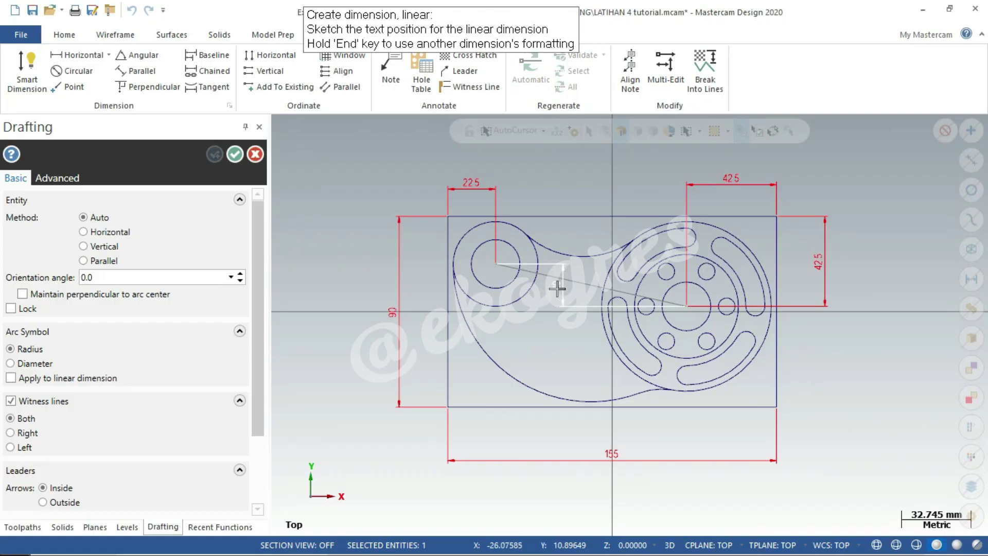
click(557, 288)
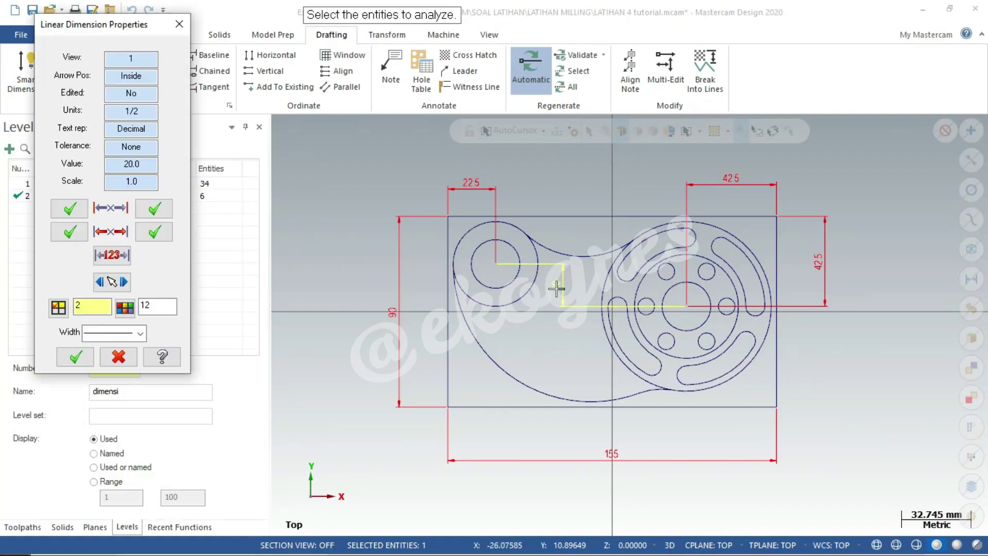
click(84, 360)
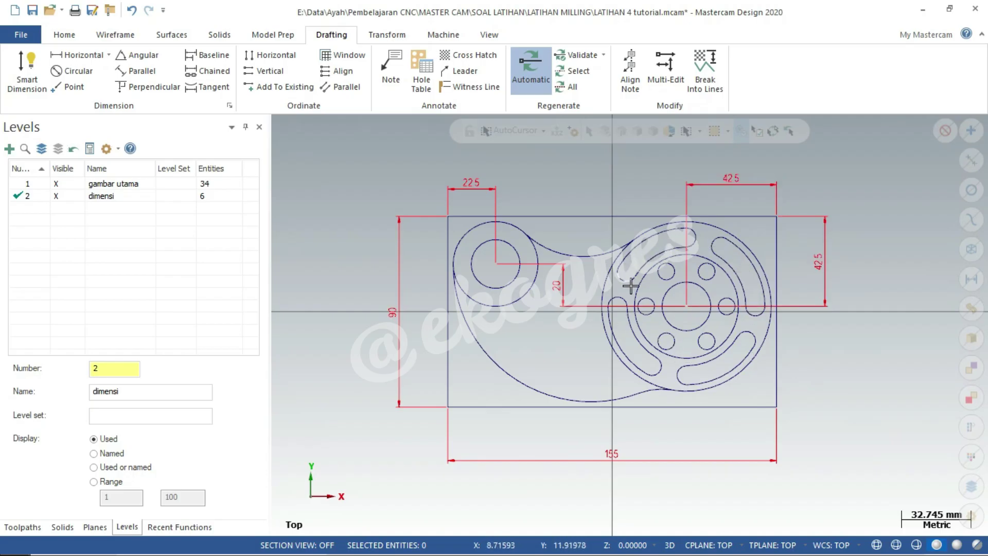
Start a new Smart Dimension
scroll(878, 234, up, 1)
scroll(878, 234, up, 1)
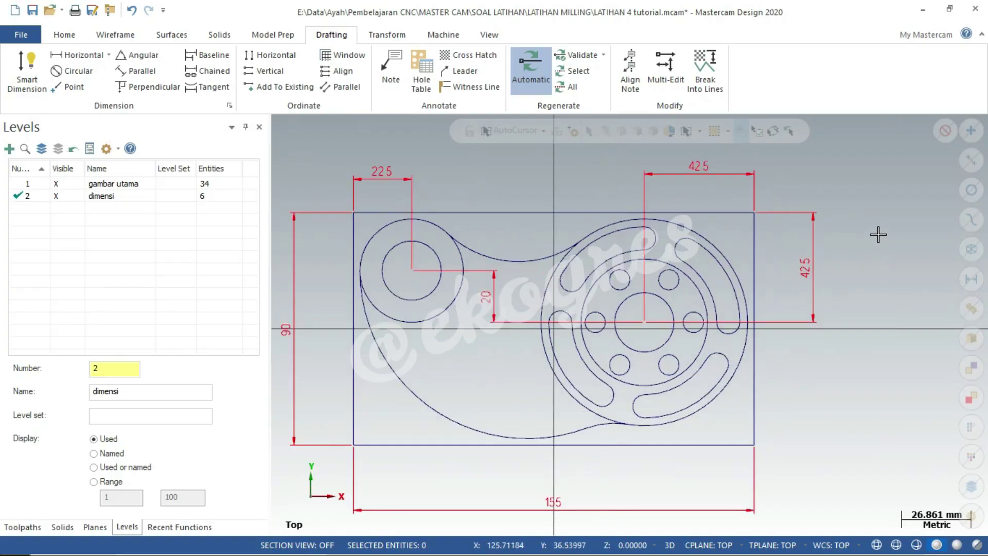
click(26, 69)
Add Ø40 and Ø23 diameter dimensions to the large and small left circles
click(27, 80)
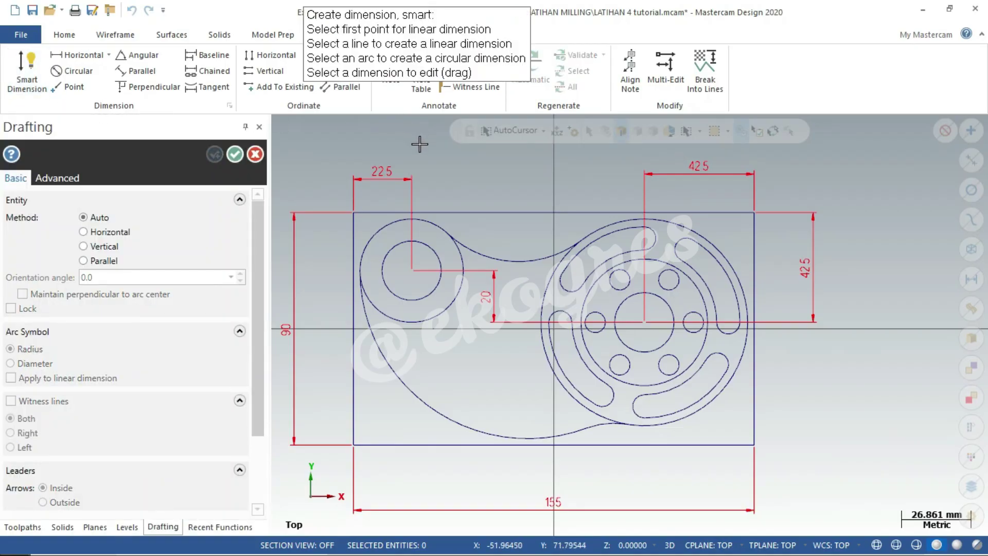
click(385, 221)
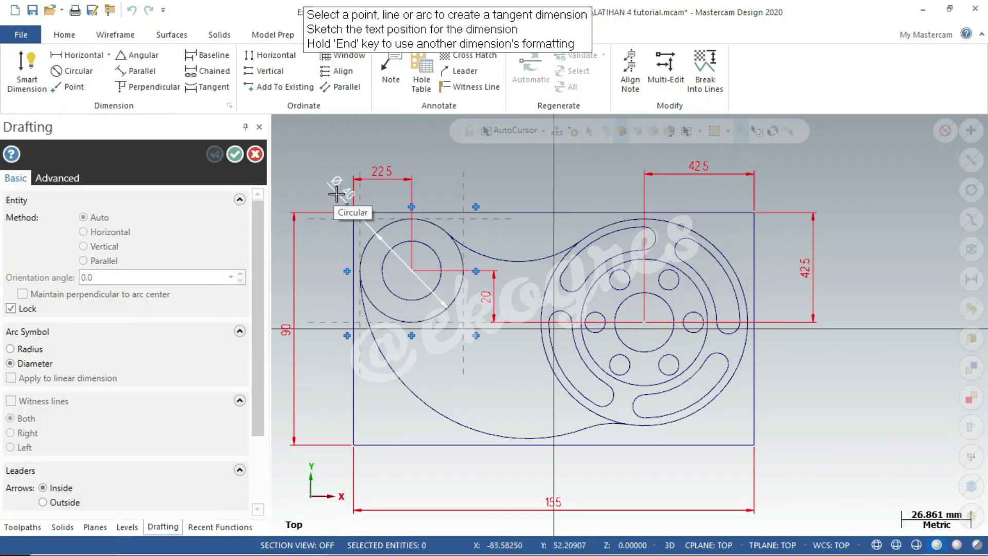
click(328, 191)
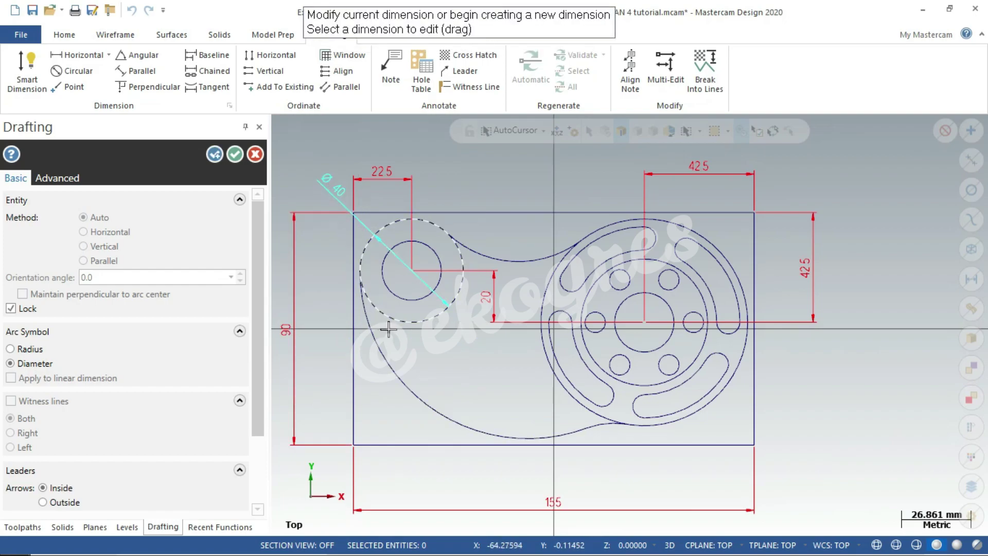
click(428, 249)
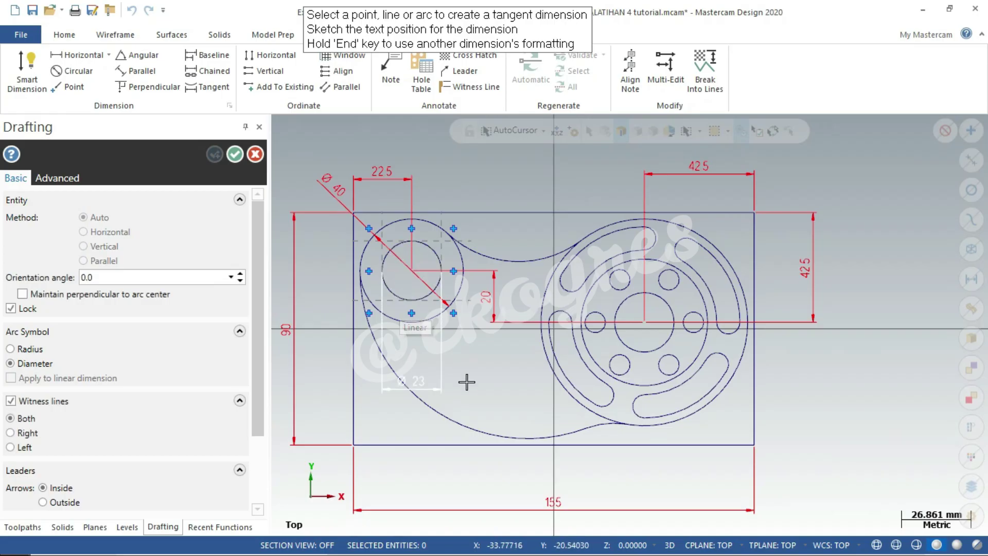
key(l)
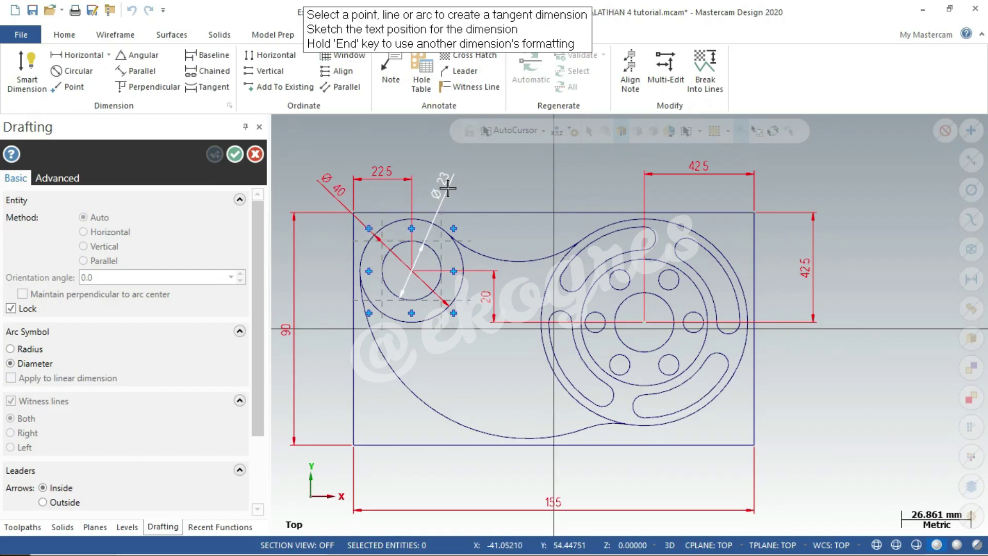
click(447, 189)
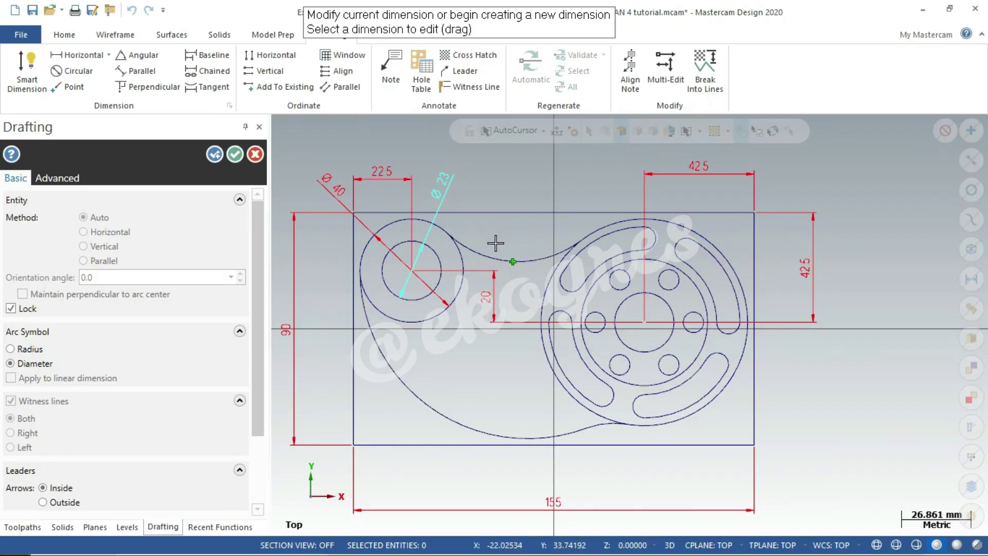
click(481, 253)
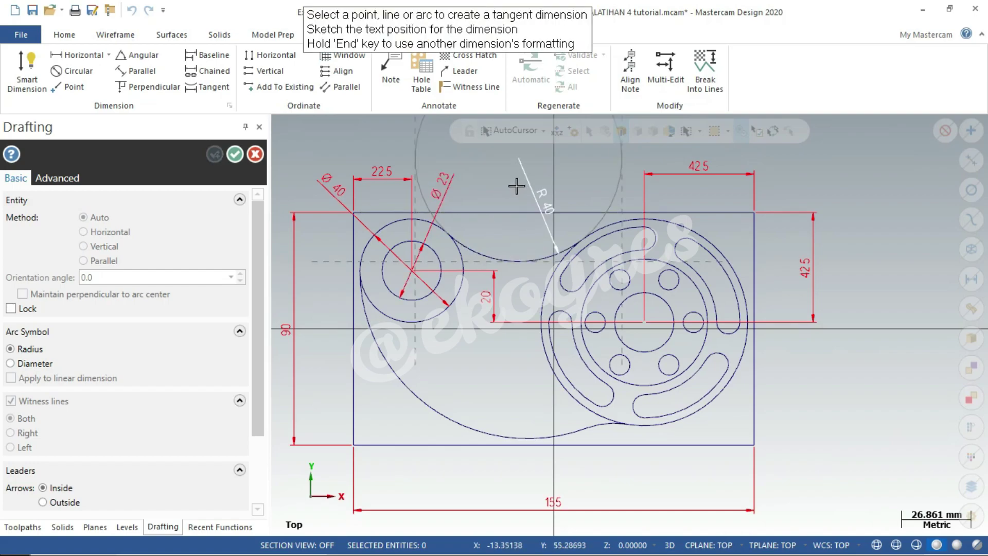
Place the R40 top-arc radius and the R65 radius on the lower-left arc
click(490, 186)
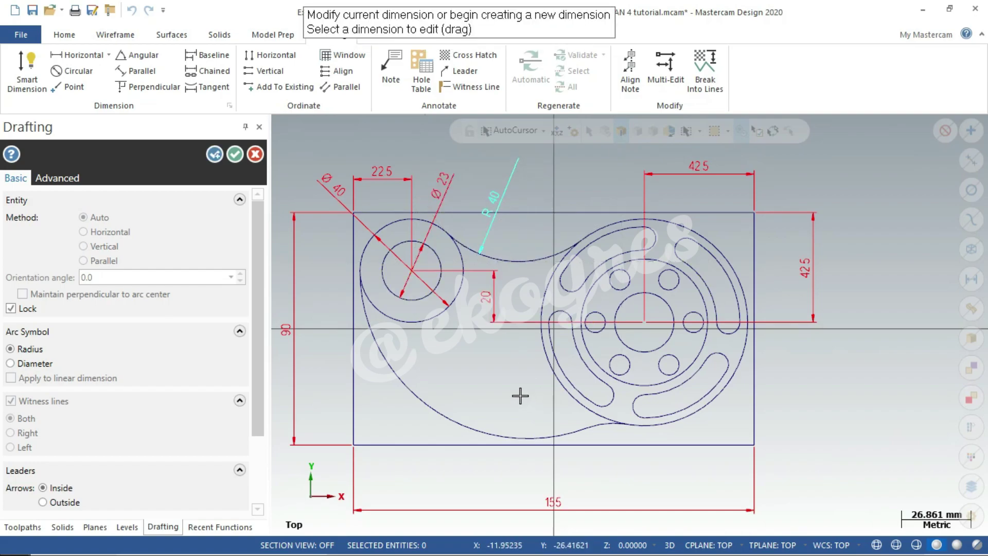
scroll(500, 335, up, 1)
scroll(509, 288, down, 2)
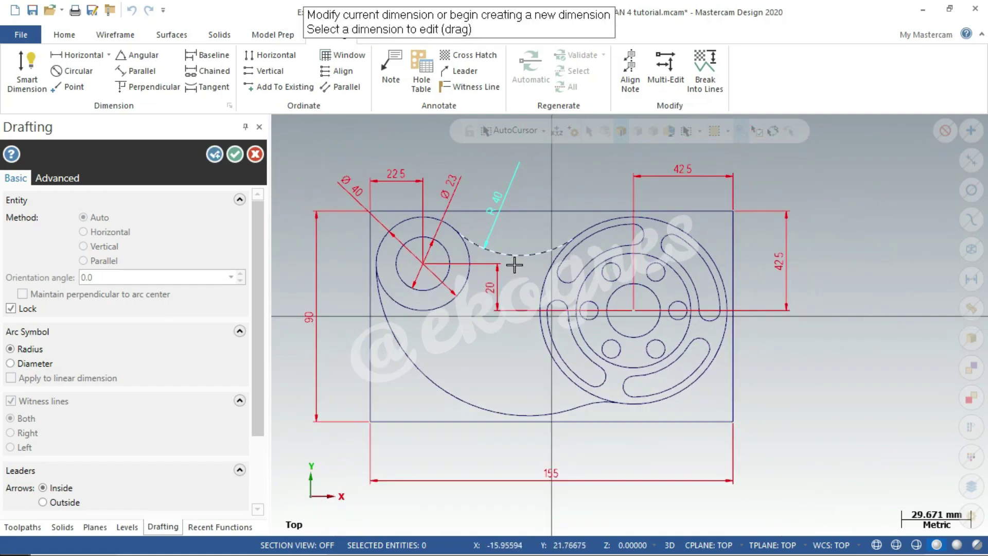
click(434, 385)
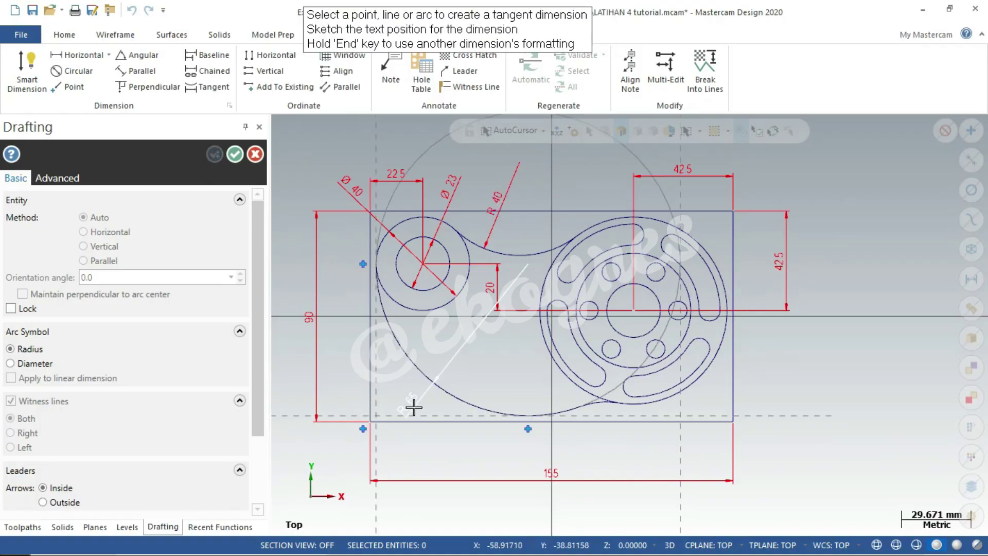
click(406, 400)
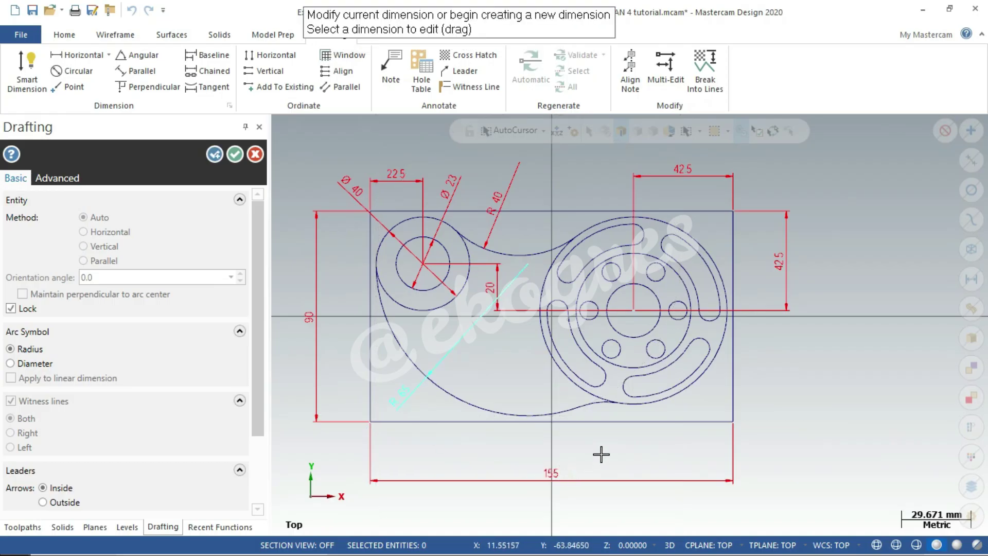
Add the R30 radius dimension to the lower arc at the bottom edge
scroll(601, 454, up, 1)
click(600, 399)
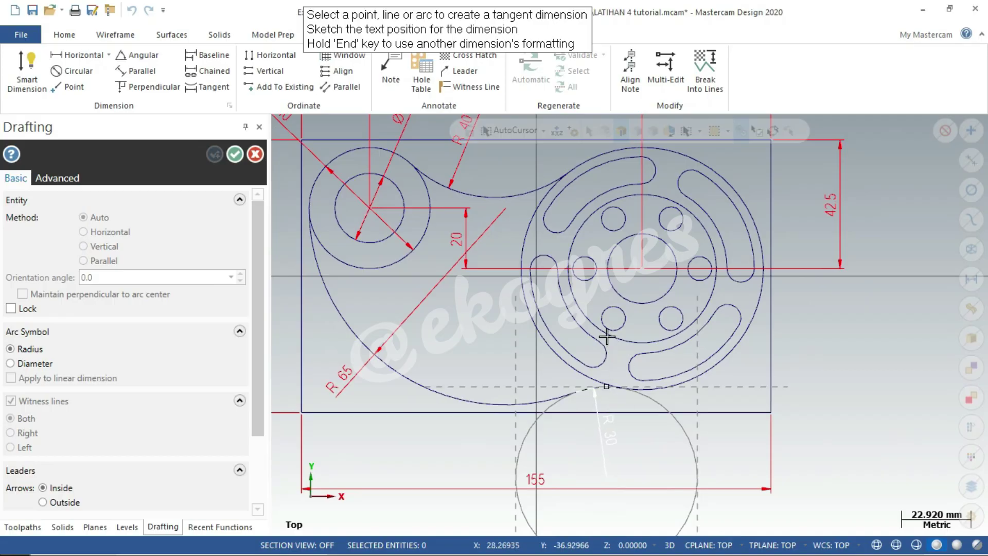
scroll(606, 396, down, 2)
scroll(607, 392, down, 2)
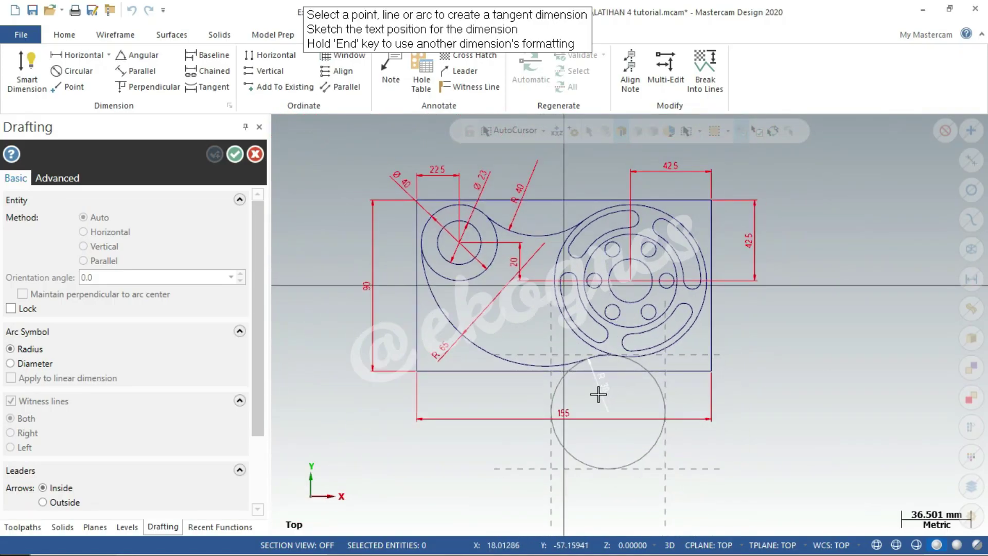
click(613, 389)
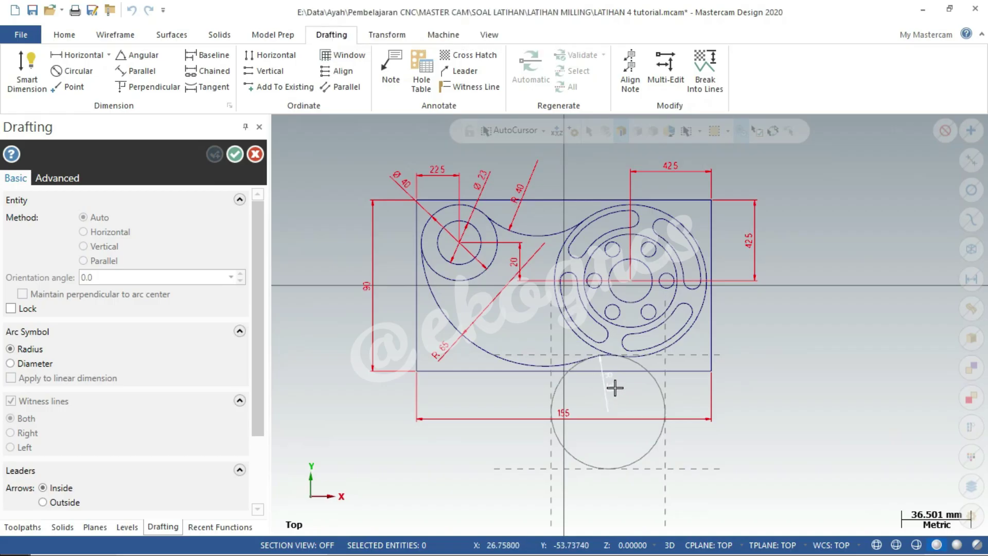
scroll(627, 390, up, 1)
scroll(627, 390, up, 2)
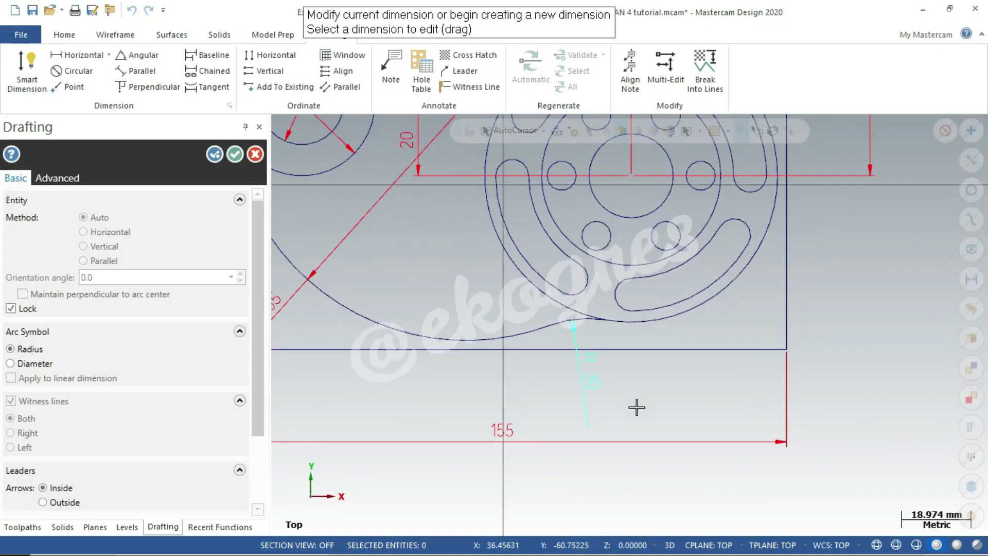
scroll(636, 407, down, 3)
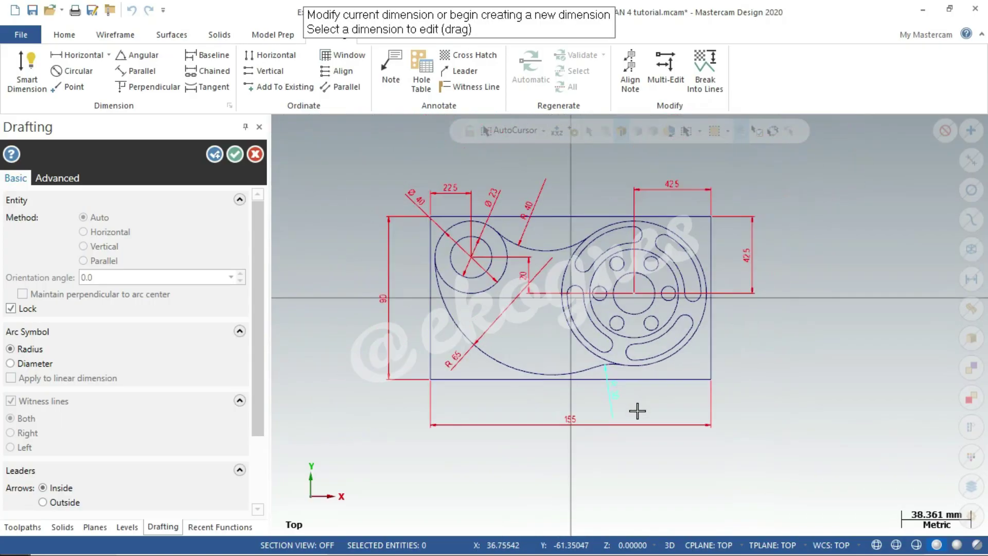
click(703, 317)
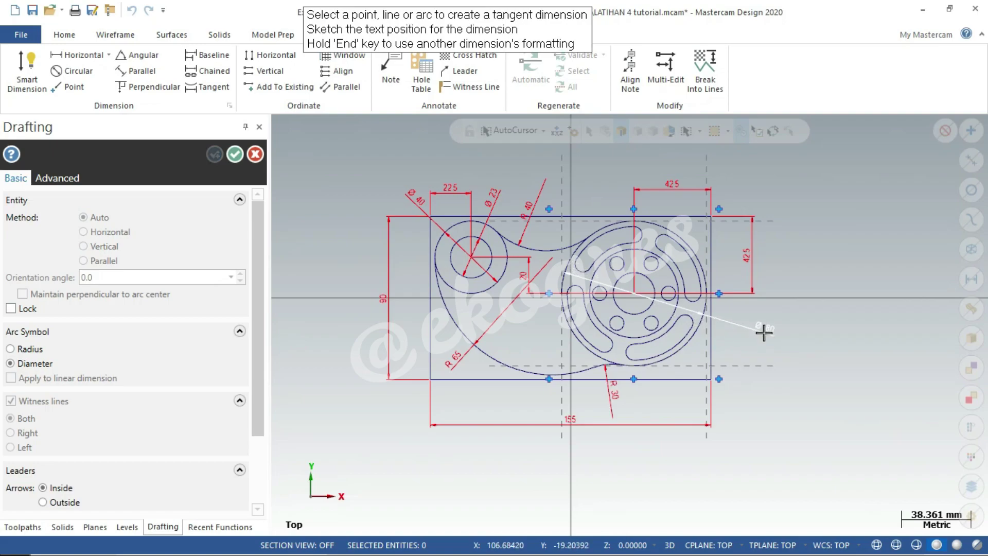
Place Ø80 on the outer circle and Ø49 on the dashed bolt circle
click(763, 333)
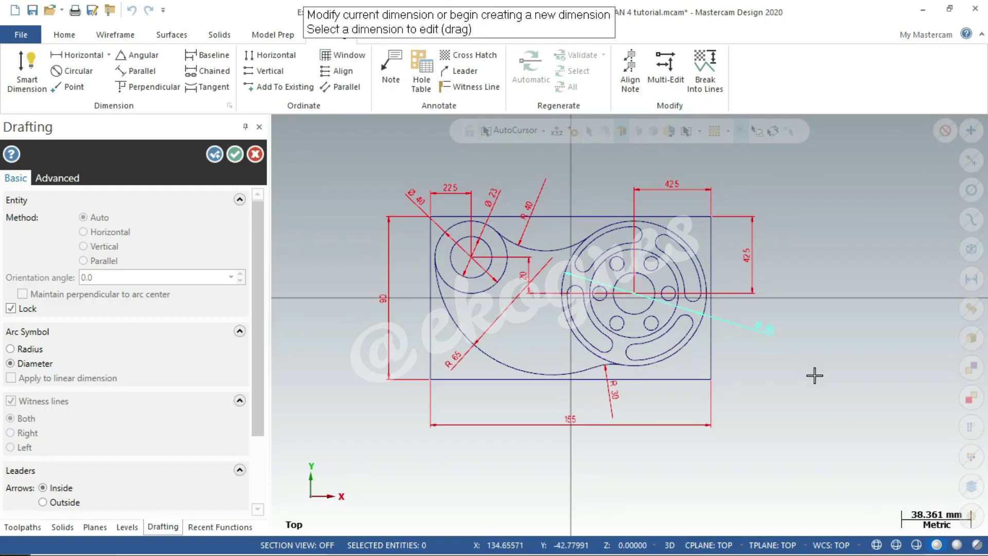
scroll(814, 375, up, 1)
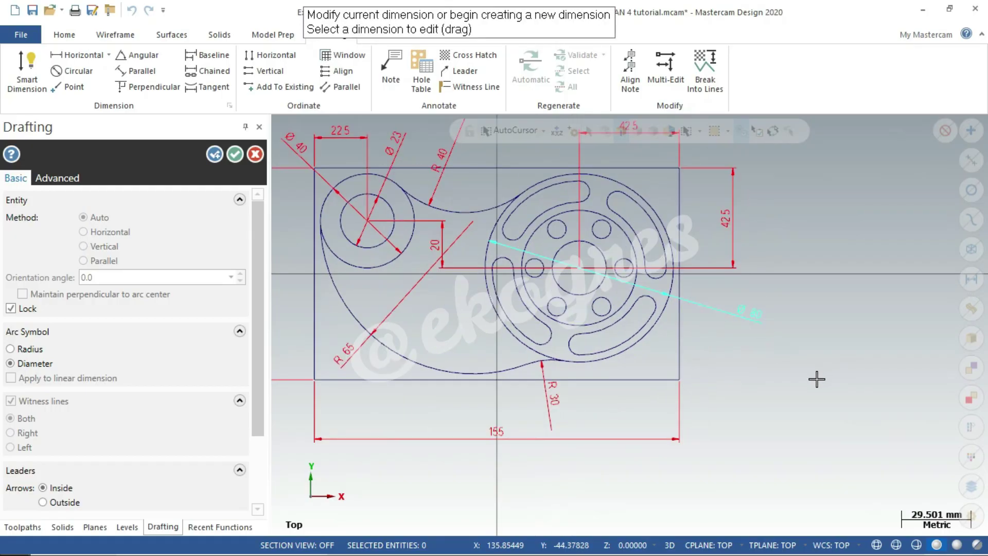
click(623, 295)
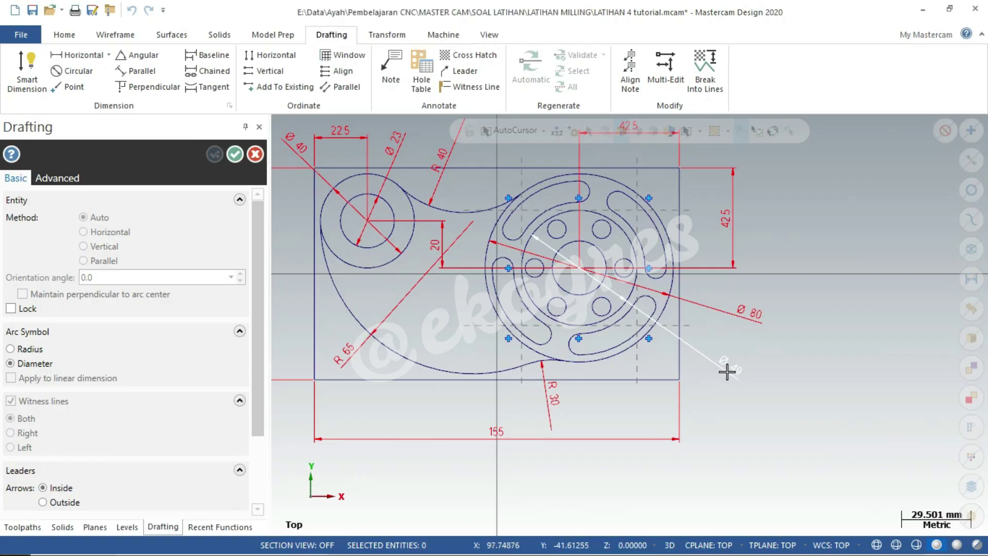
click(727, 372)
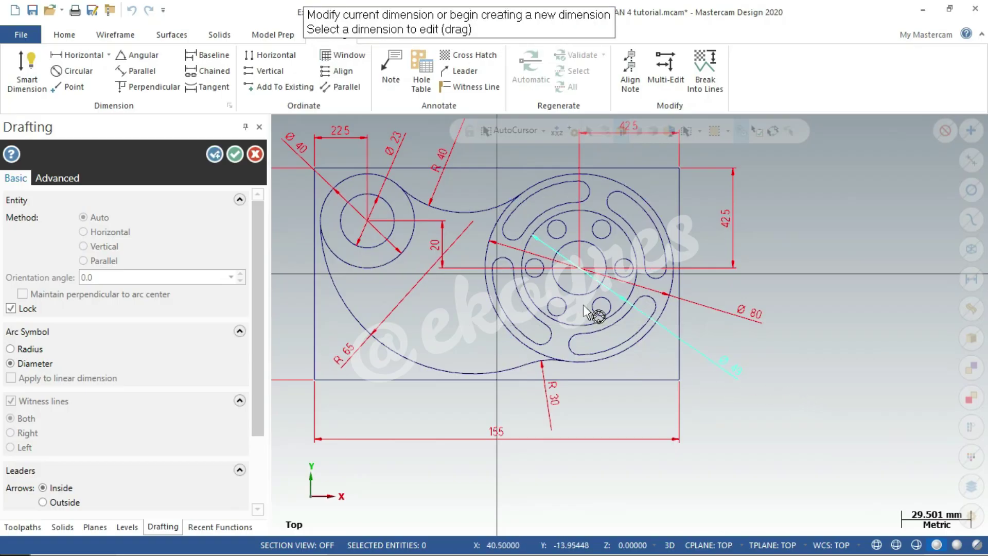
Add Ø23 on the centre circle and Ø9 on a bolt hole, then finish
click(560, 288)
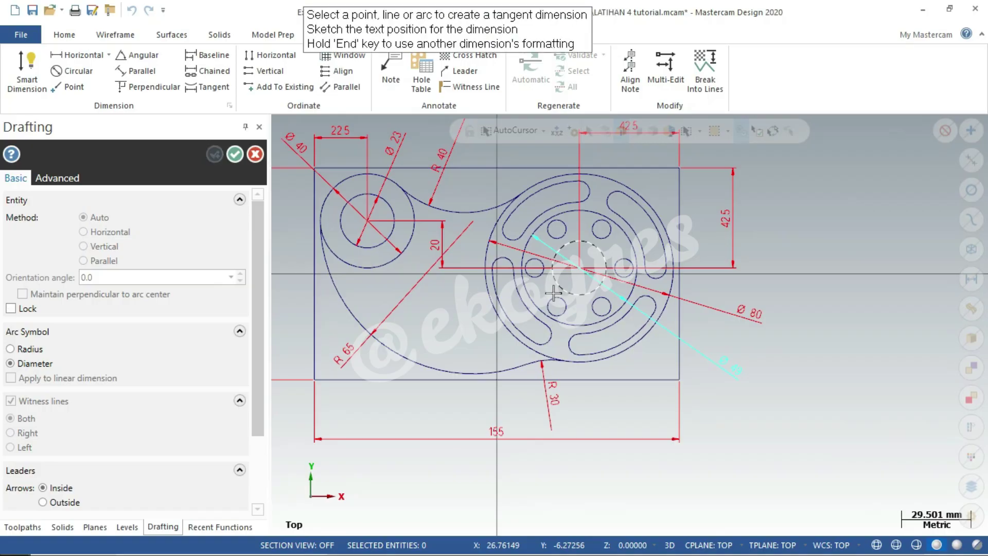
click(484, 336)
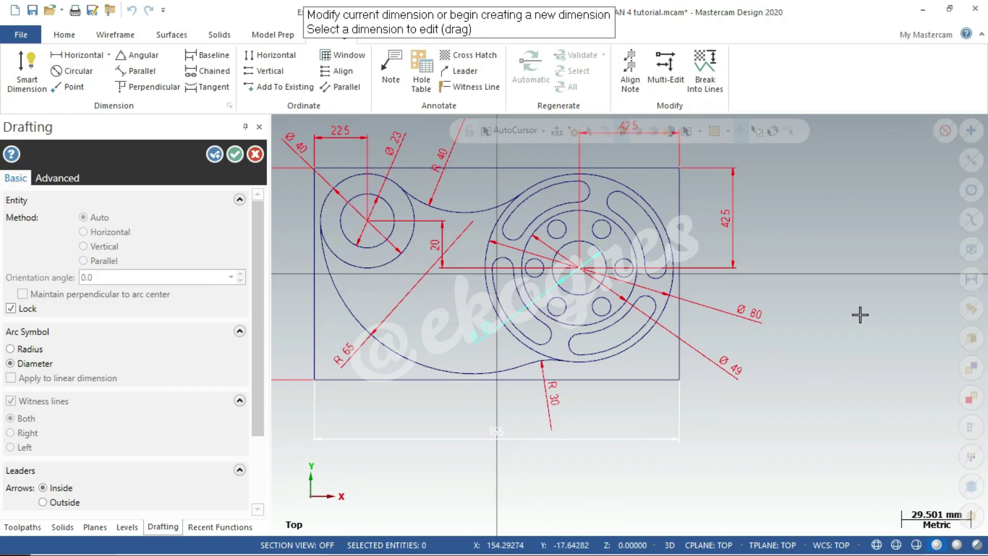
scroll(860, 307, up, 1)
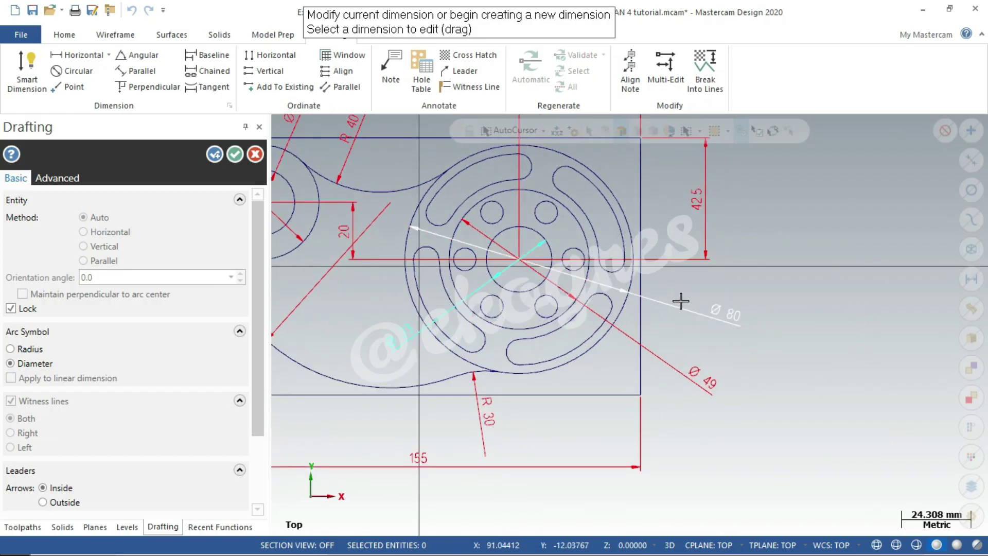
scroll(679, 300, up, 1)
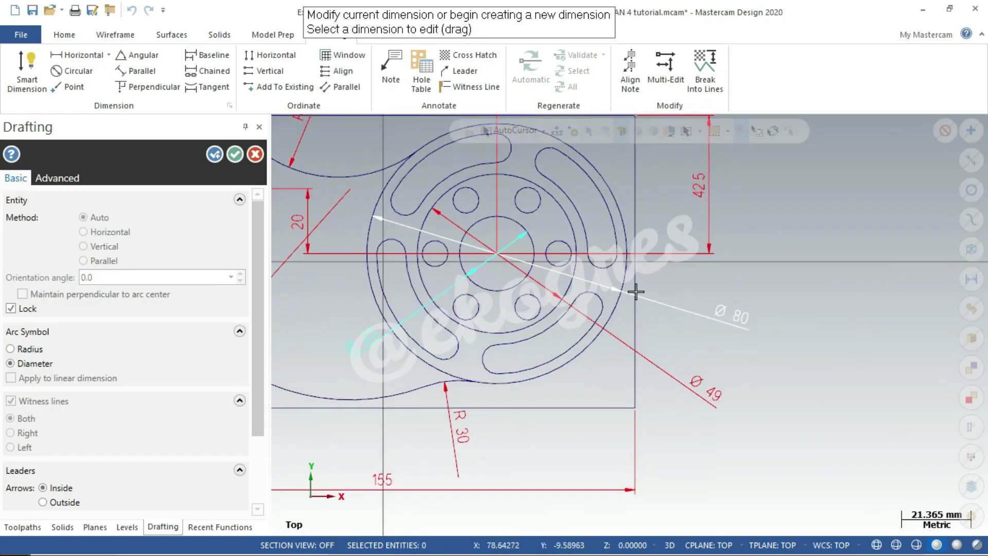
click(609, 267)
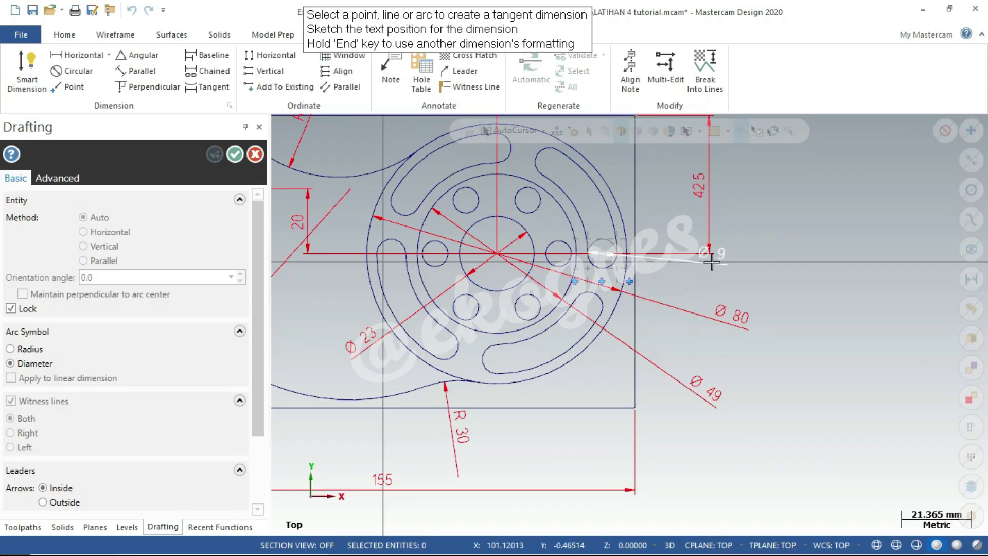
click(663, 284)
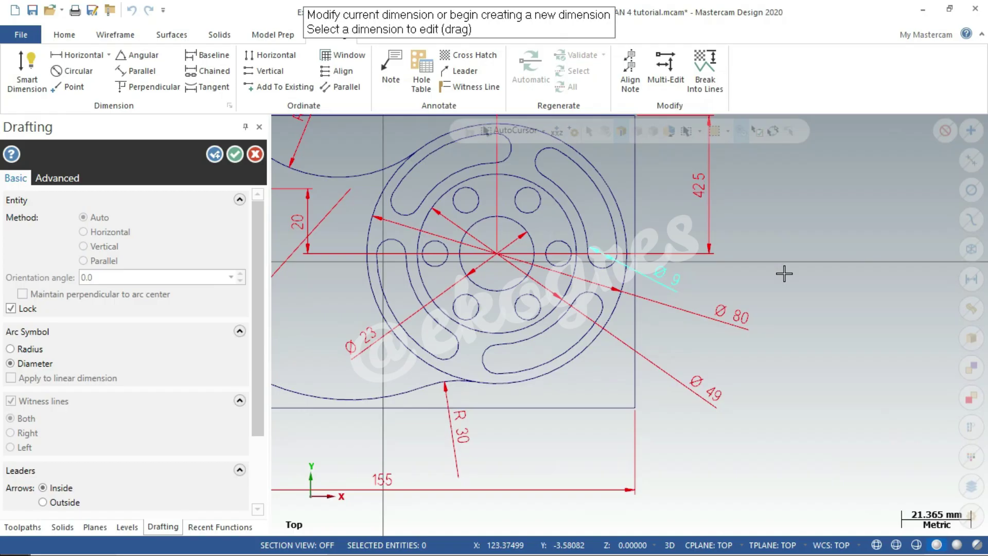
click(235, 153)
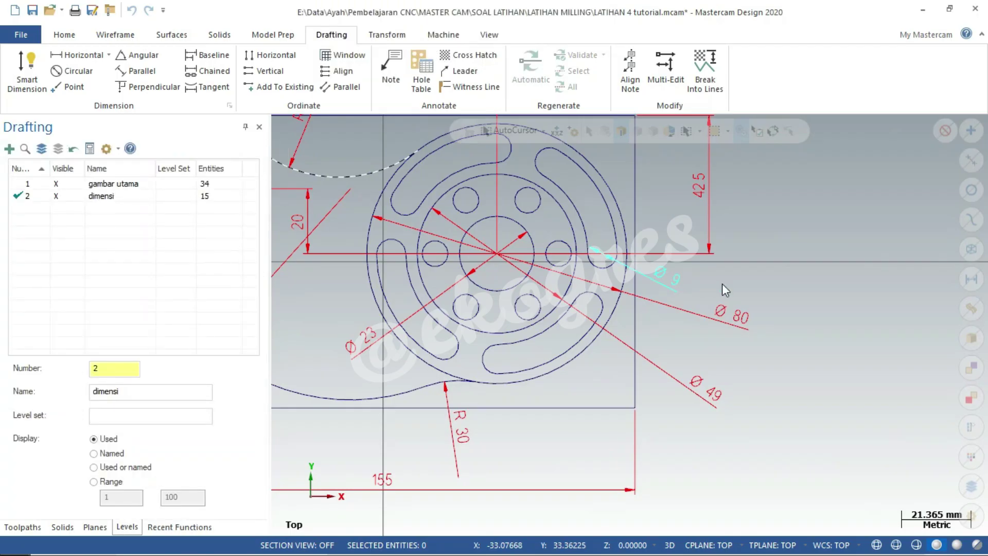
Delete the Ø9 hole dimension, then try a radius dimension and cancel it
click(674, 284)
key(Delete)
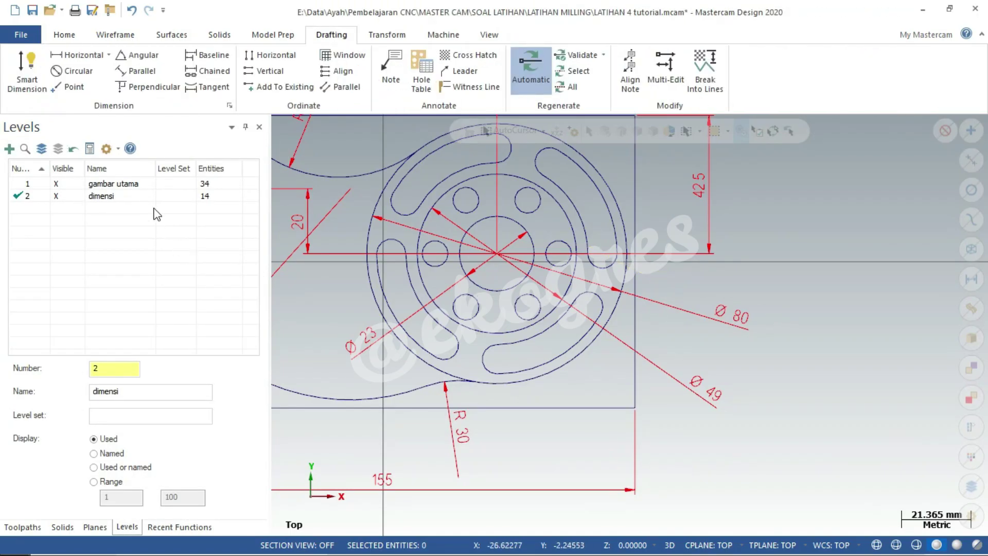
click(28, 82)
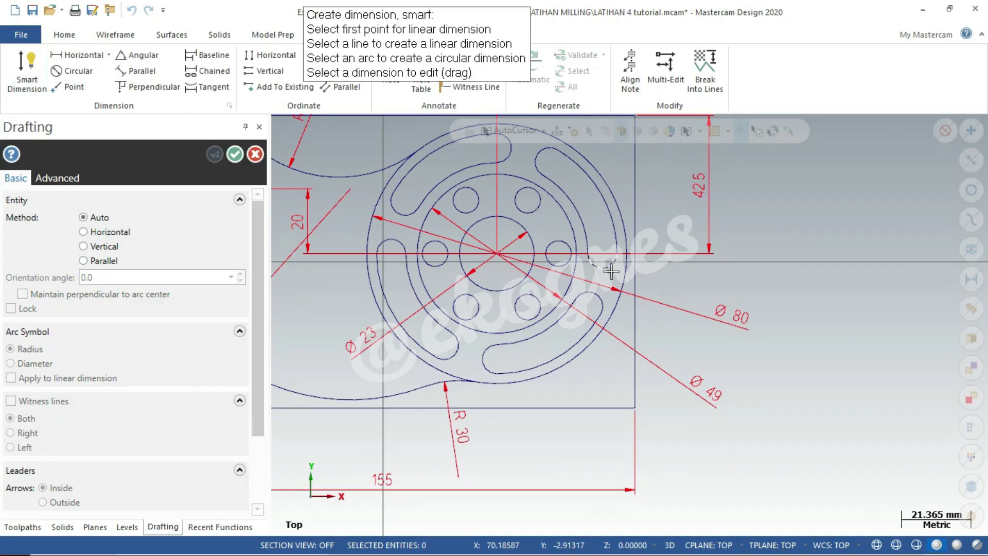
click(11, 348)
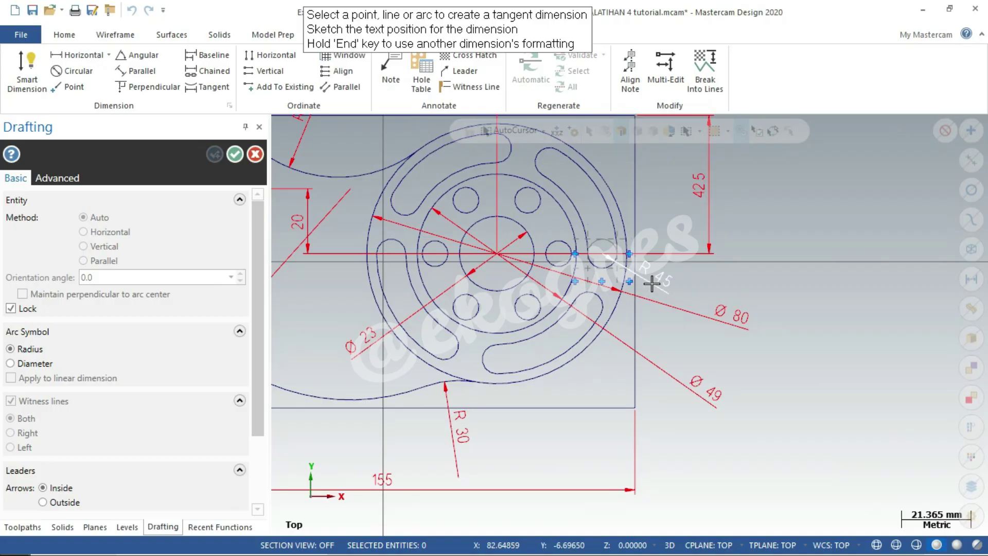
key(Escape)
scroll(676, 392, down, 1)
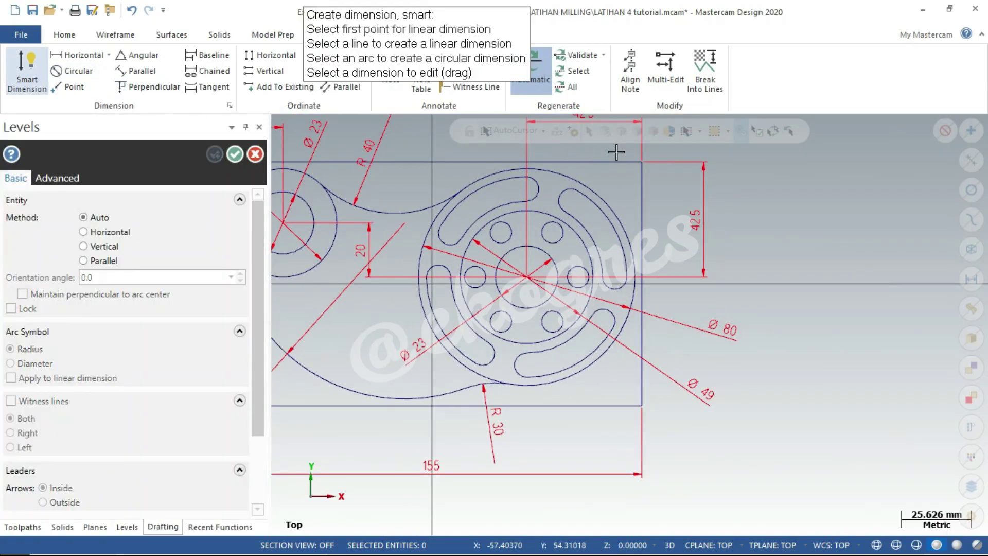
scroll(614, 151, up, 2)
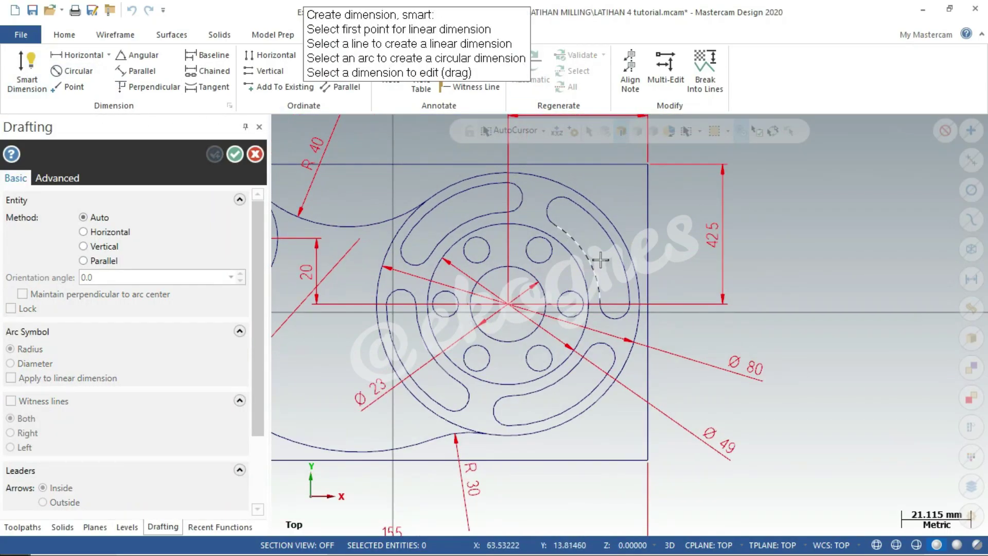
Add an R 45 radius dimension above the top slot arc and an Ø 8 diameter on a small hole
click(524, 188)
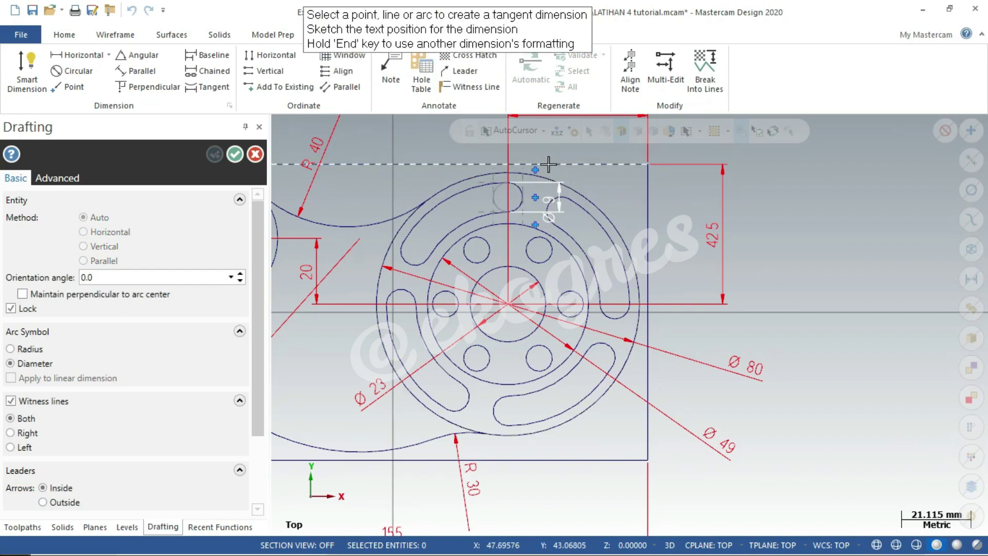
click(37, 351)
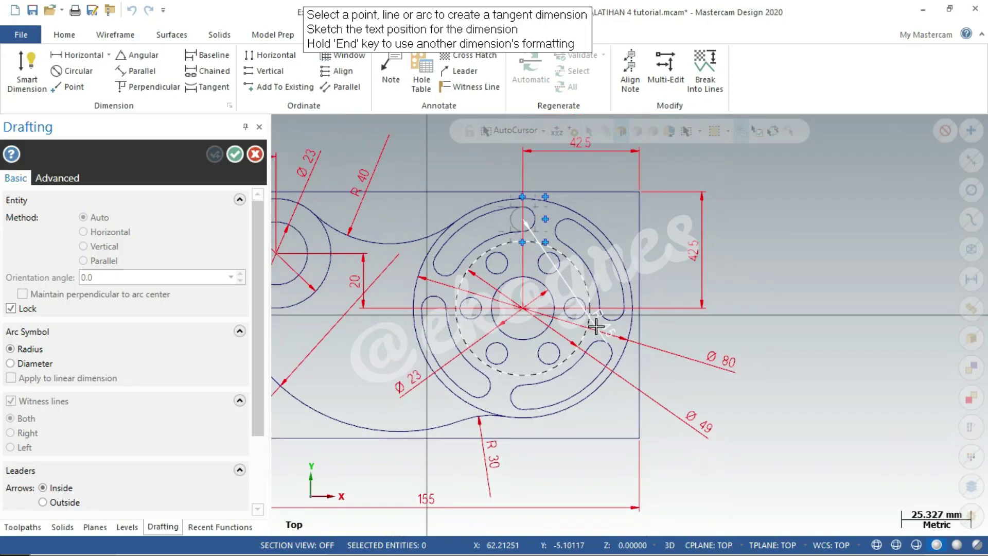
scroll(595, 326, down, 1)
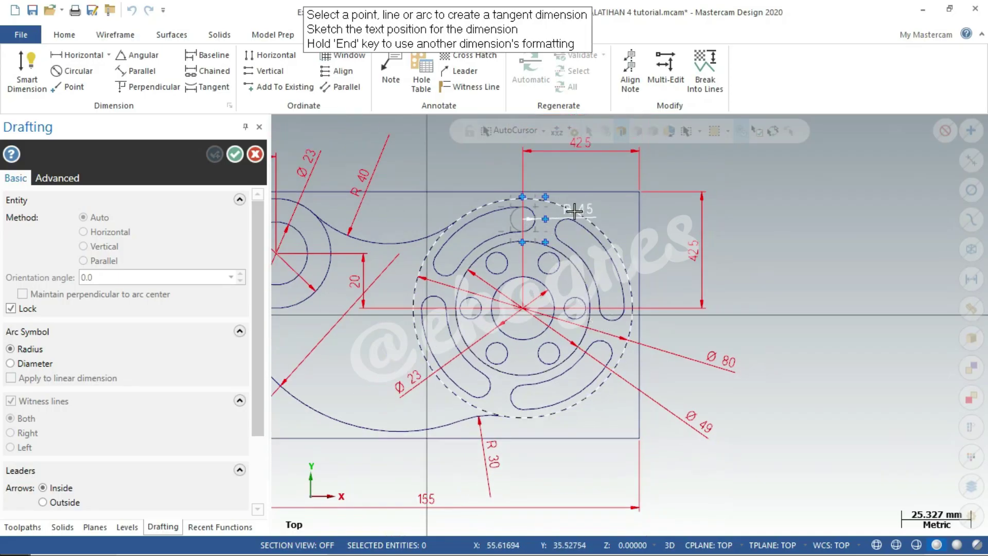
click(557, 175)
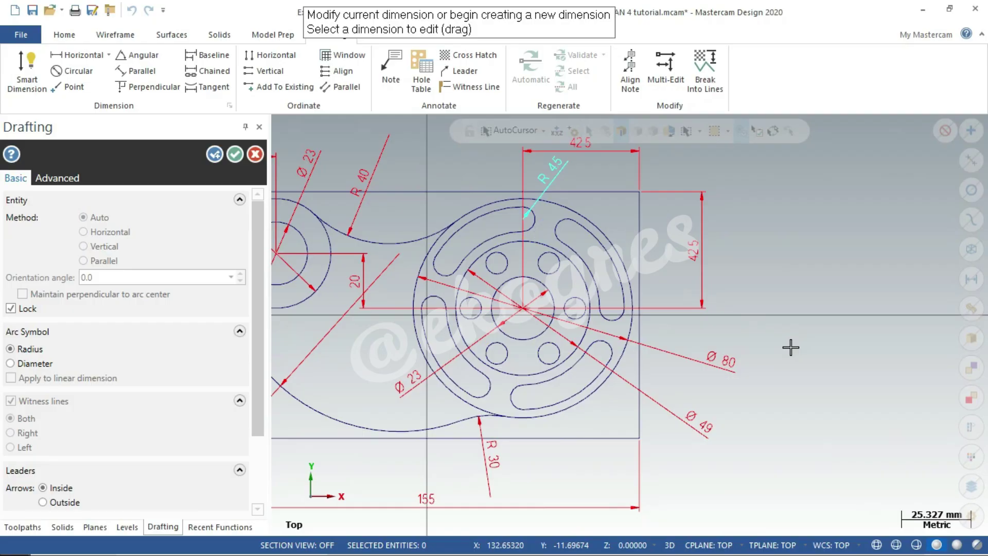
scroll(576, 301, up, 2)
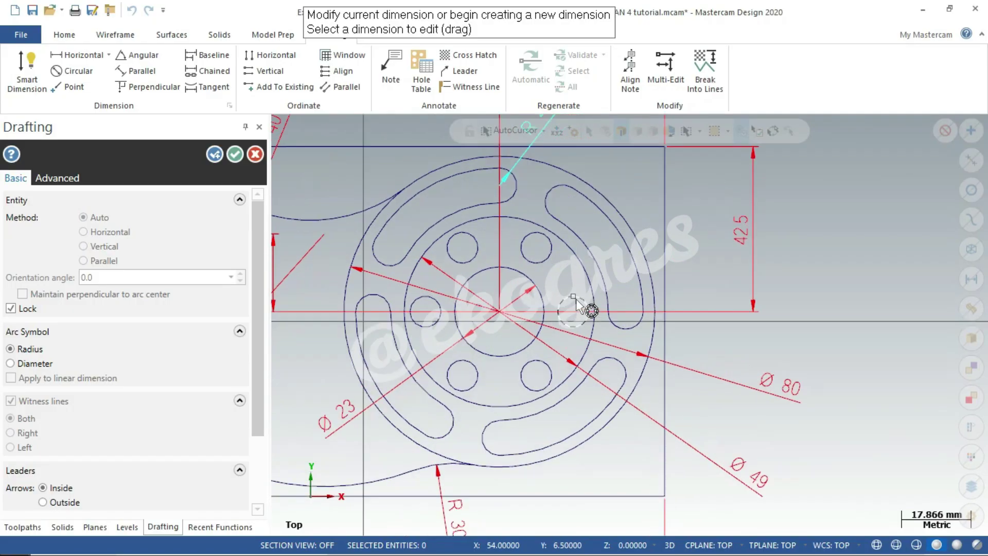
scroll(576, 301, up, 1)
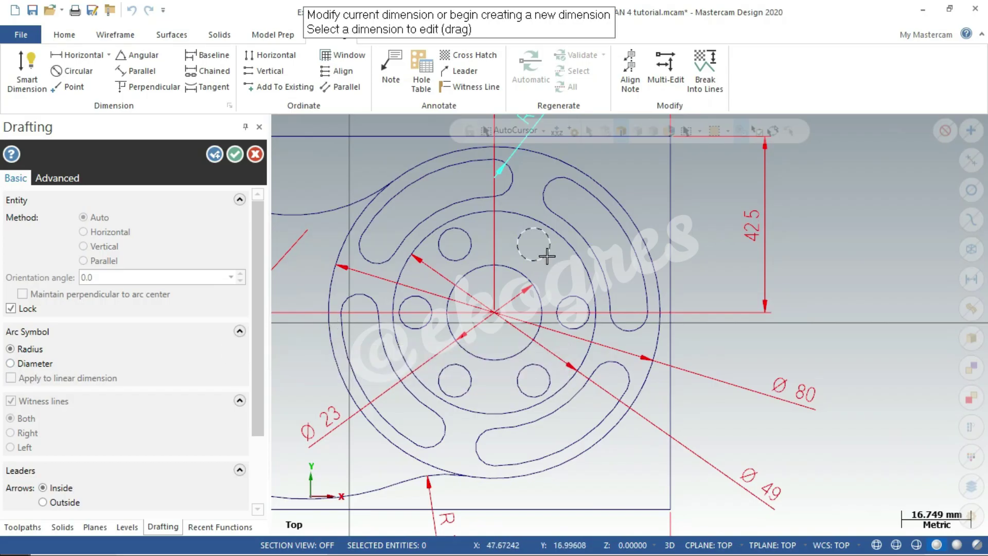
click(215, 154)
click(543, 268)
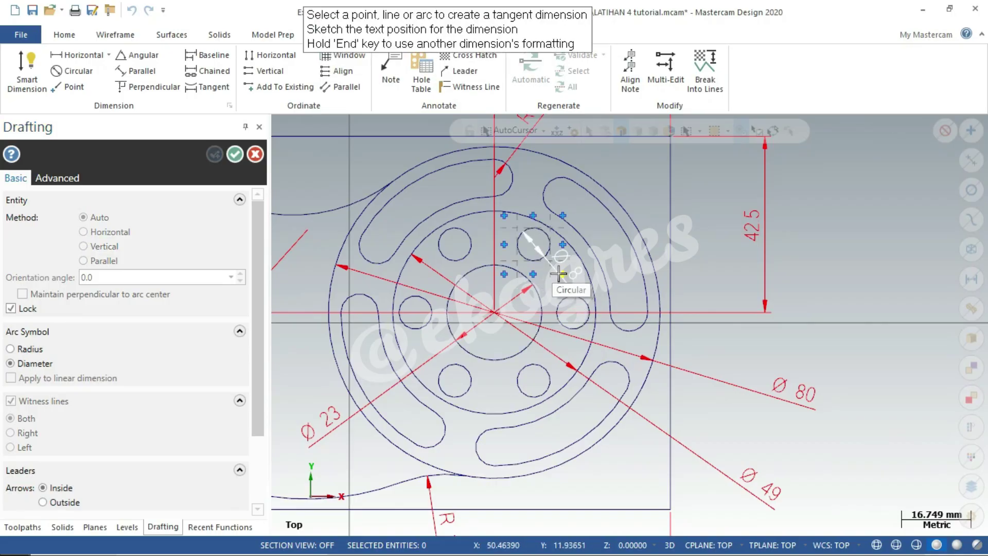
click(558, 274)
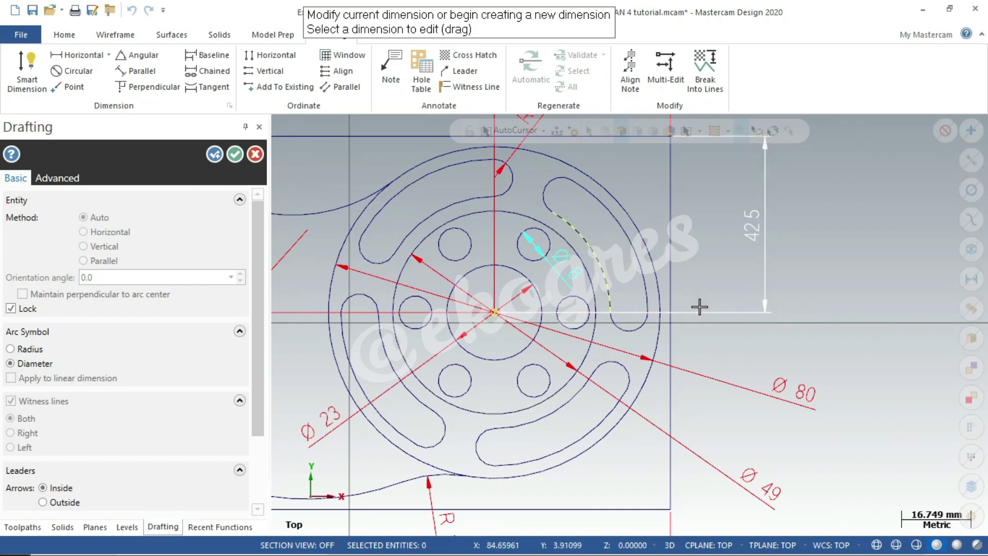
Draw a Ø 65 circle on the hub centre passing through the slot centres
click(234, 154)
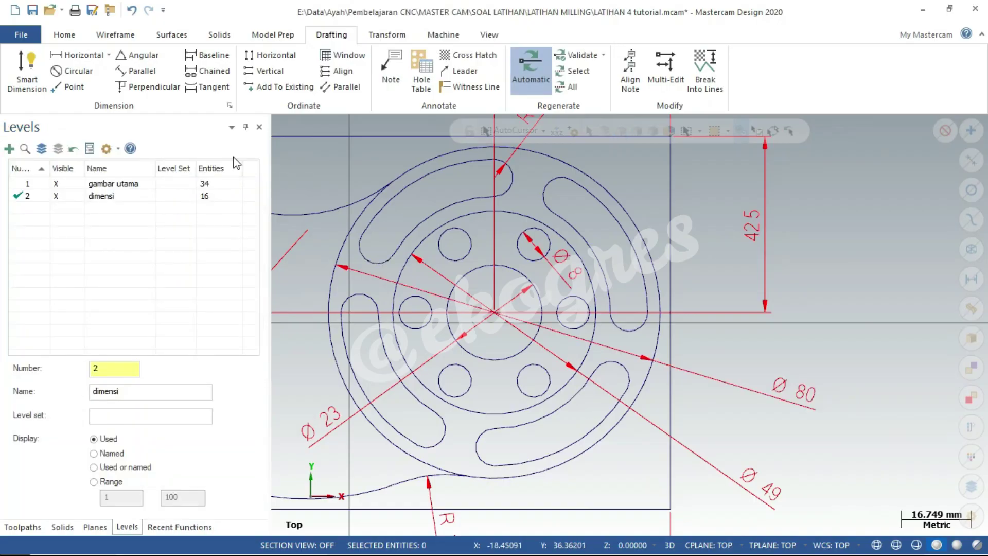
click(123, 36)
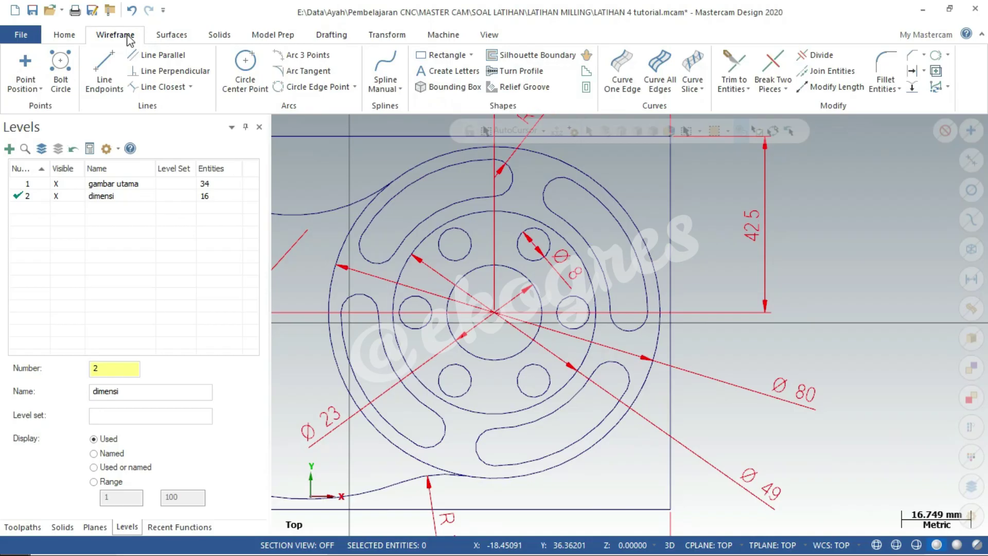
click(248, 62)
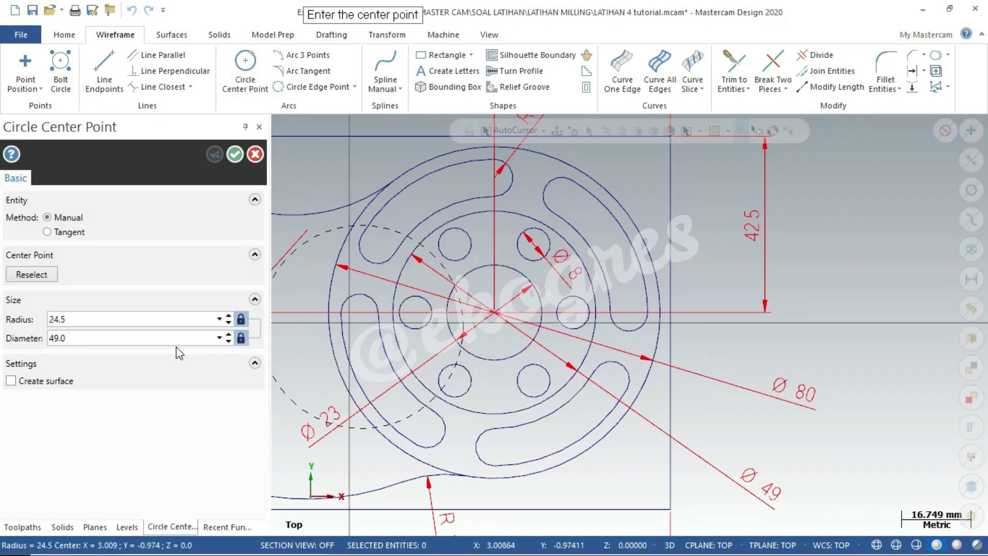
click(240, 337)
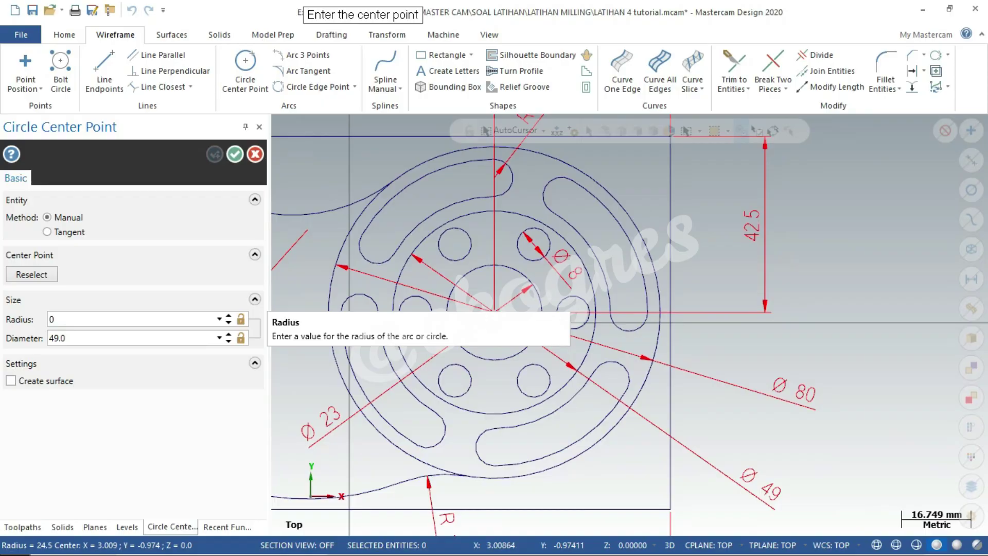
click(495, 312)
click(526, 320)
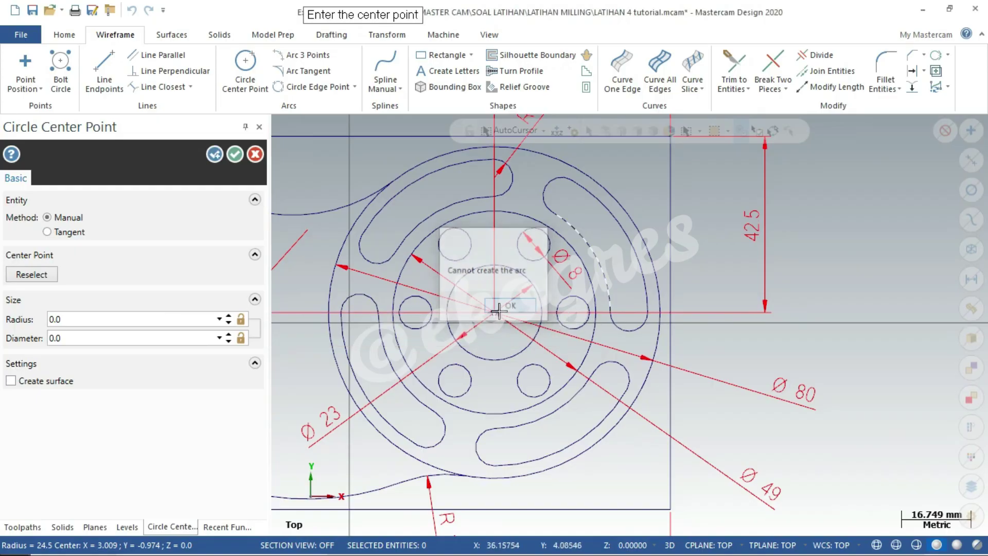
click(494, 312)
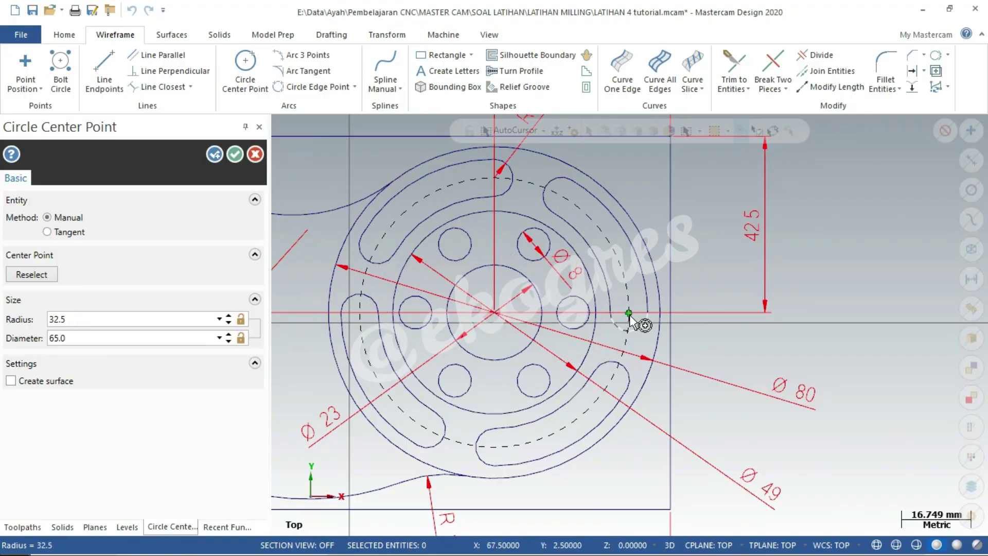
click(628, 314)
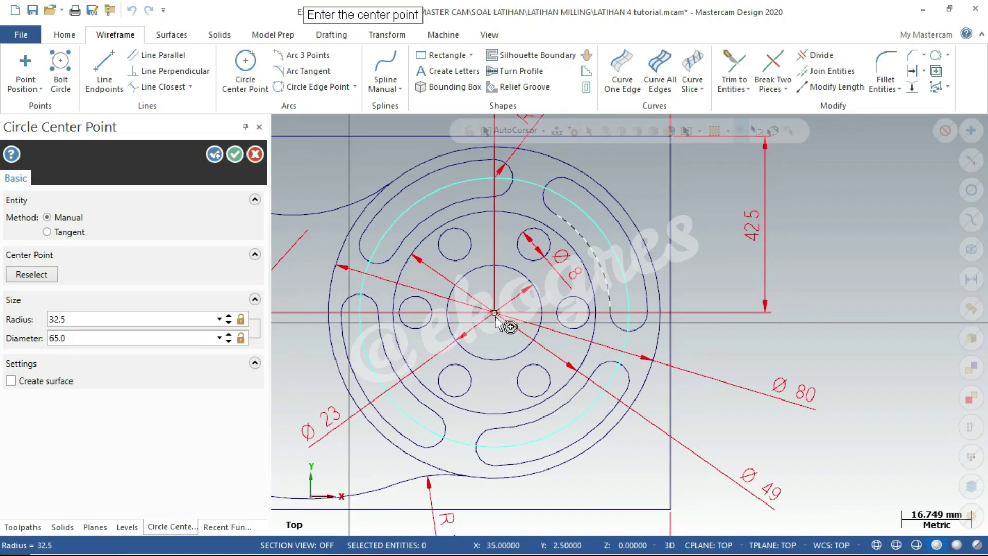
click(214, 153)
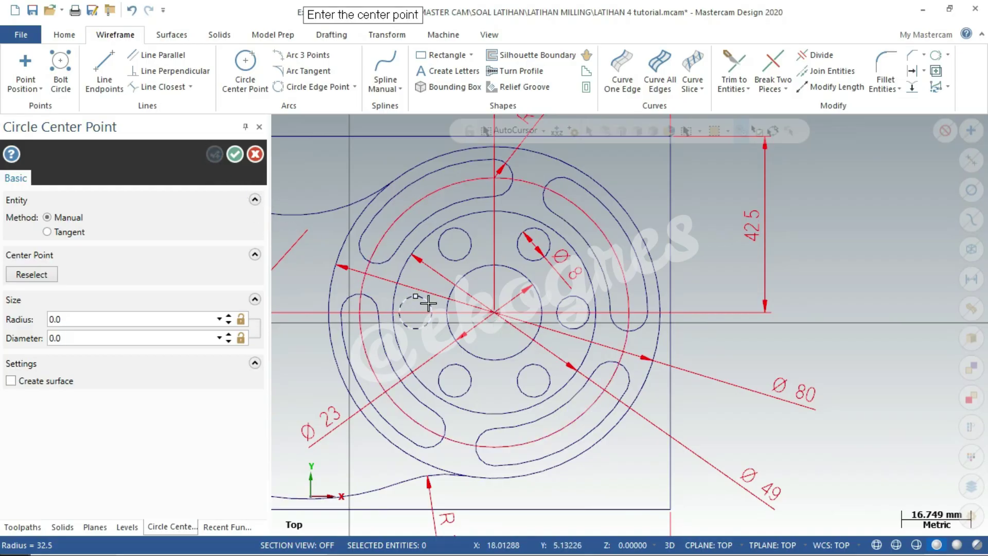
Draw a Ø 38 circle on the hub centre through the small hole centres
click(494, 312)
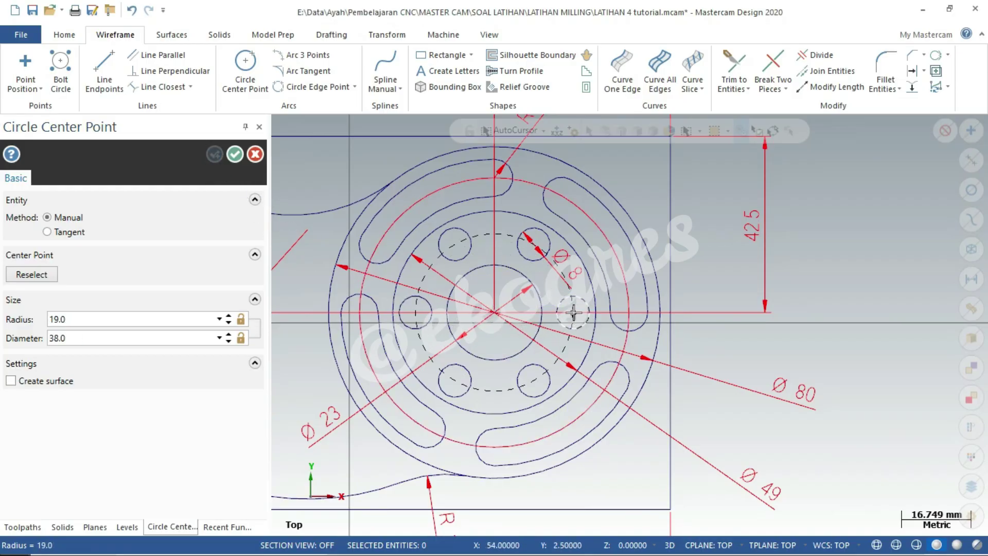
click(573, 312)
click(230, 155)
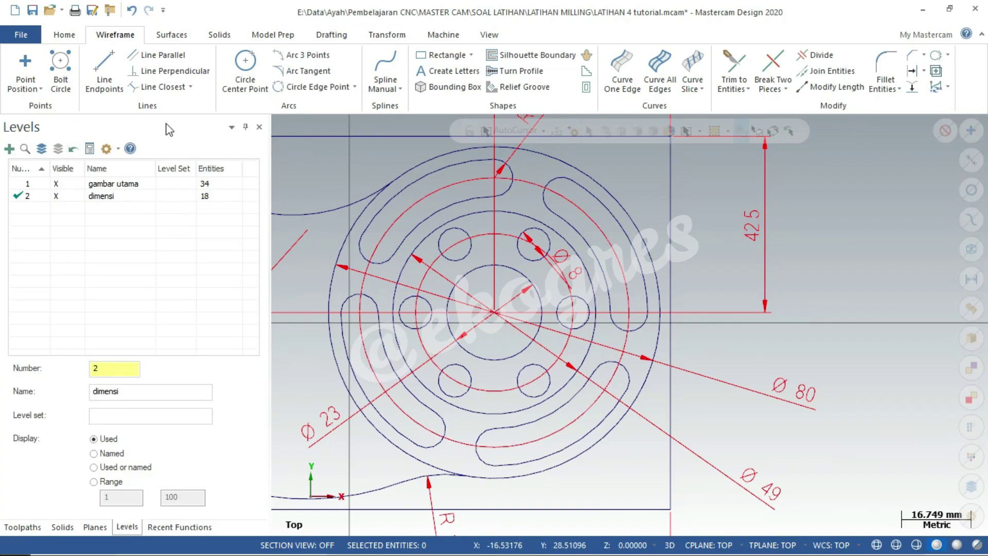
Dimension the 65 mm pitch circle as Ø 65, placed upper left
click(332, 35)
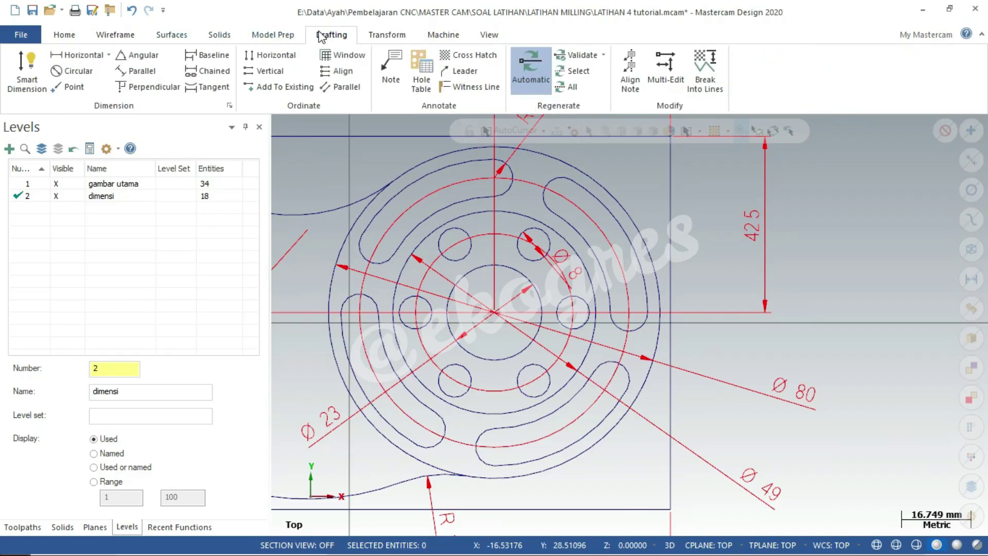
click(29, 67)
click(626, 288)
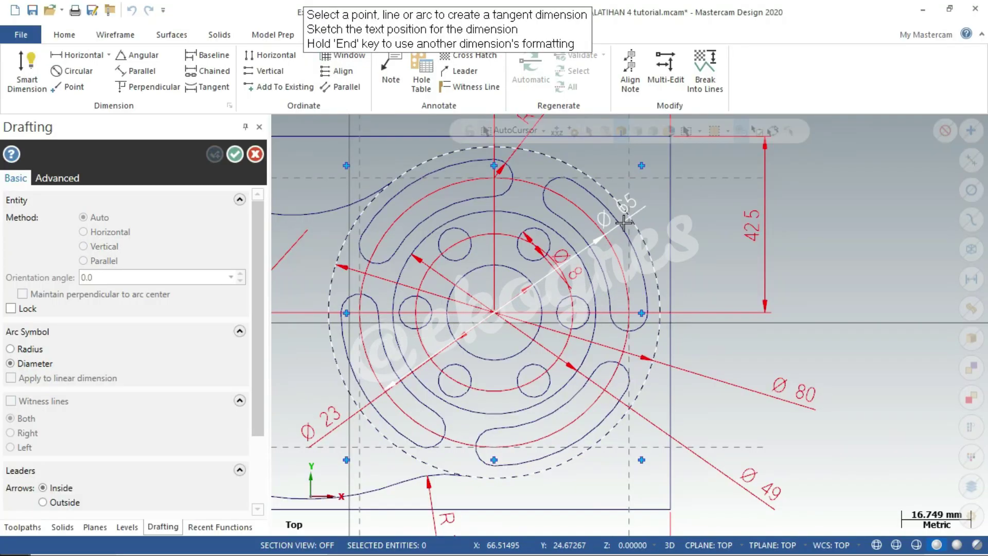
scroll(612, 253, down, 1)
scroll(636, 262, down, 1)
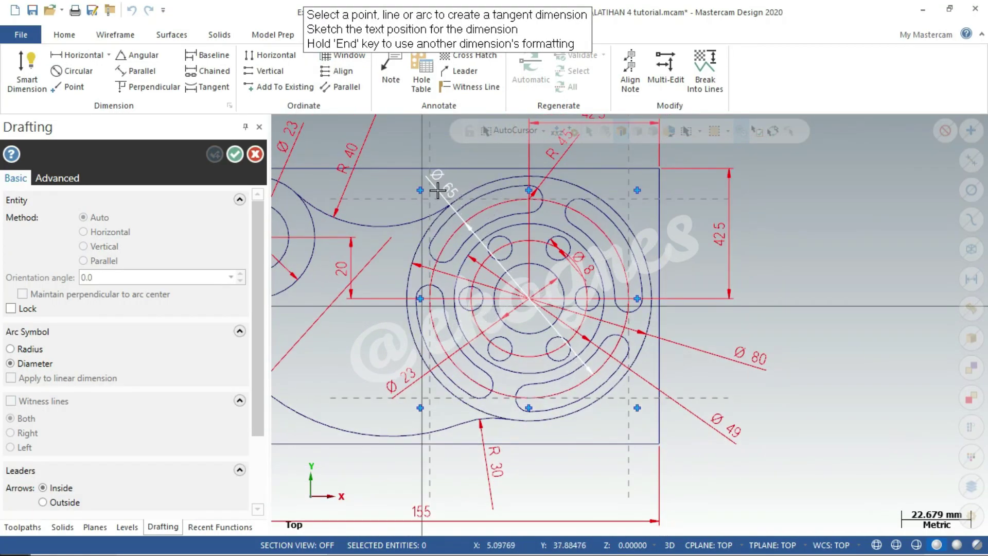
click(437, 190)
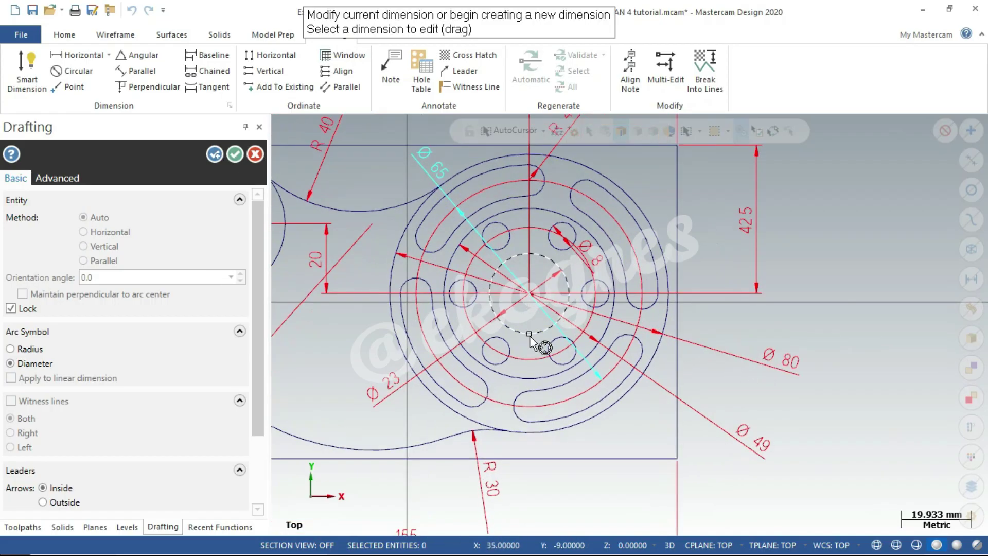
scroll(540, 344, up, 1)
scroll(540, 344, down, 2)
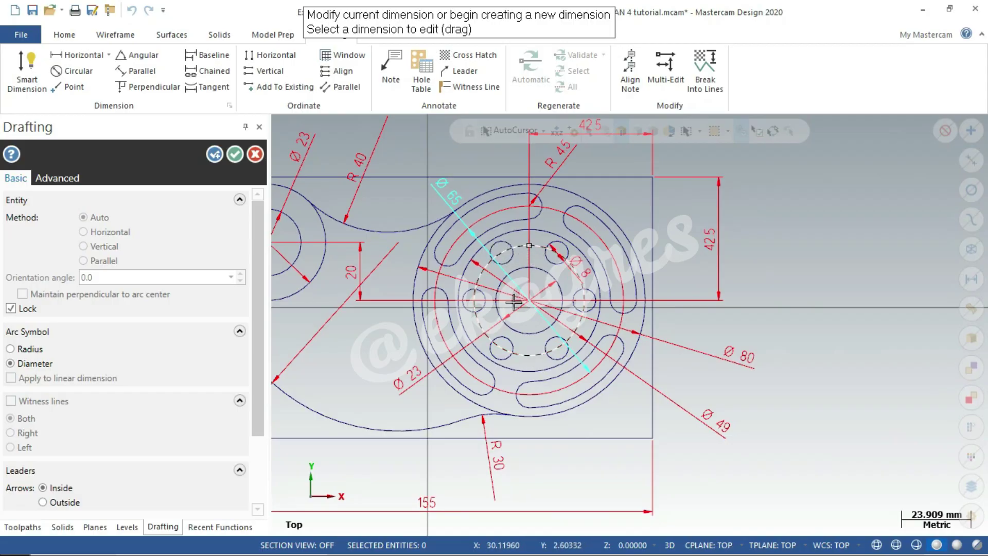
Dimension the 38 mm pitch circle as Ø 38, placed lower left
click(479, 325)
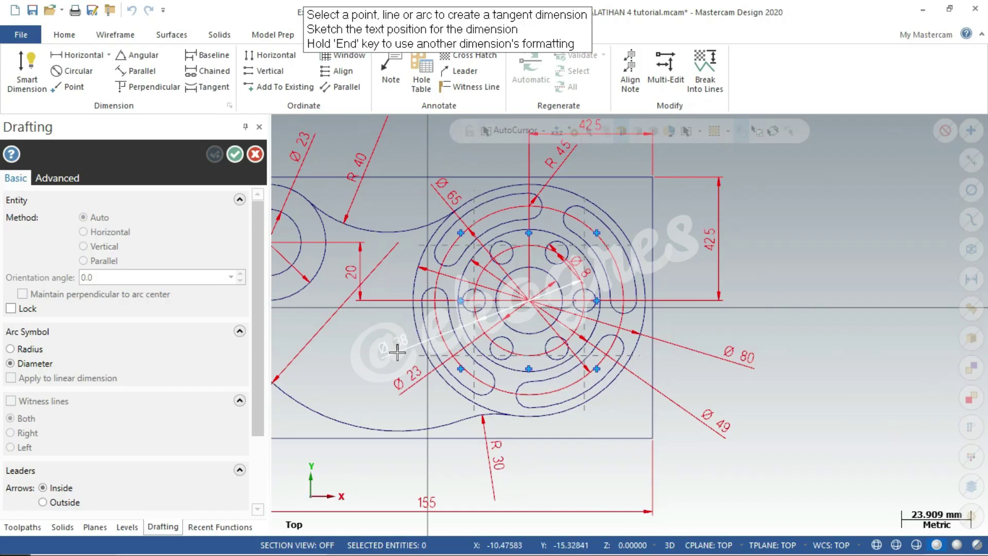
click(372, 370)
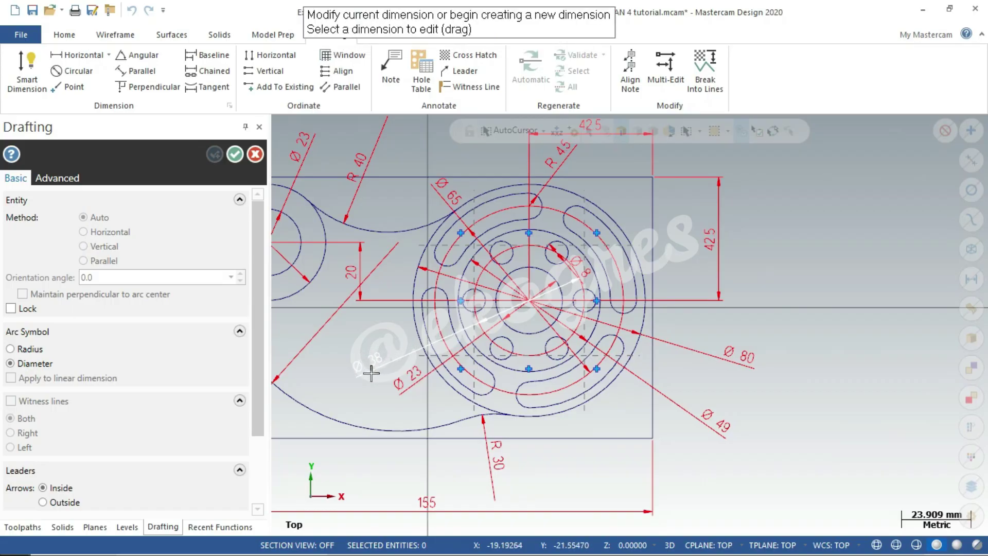
click(212, 155)
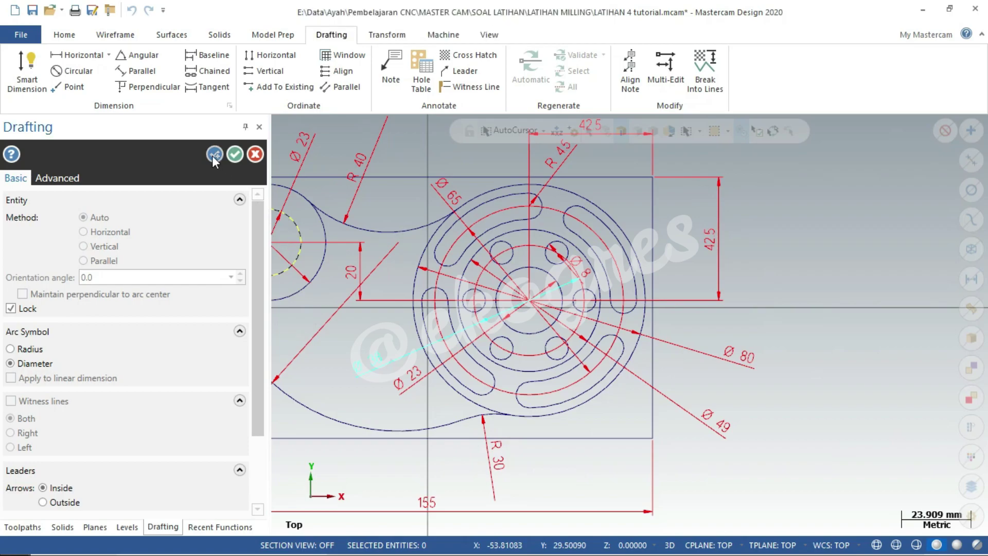
scroll(621, 309, up, 1)
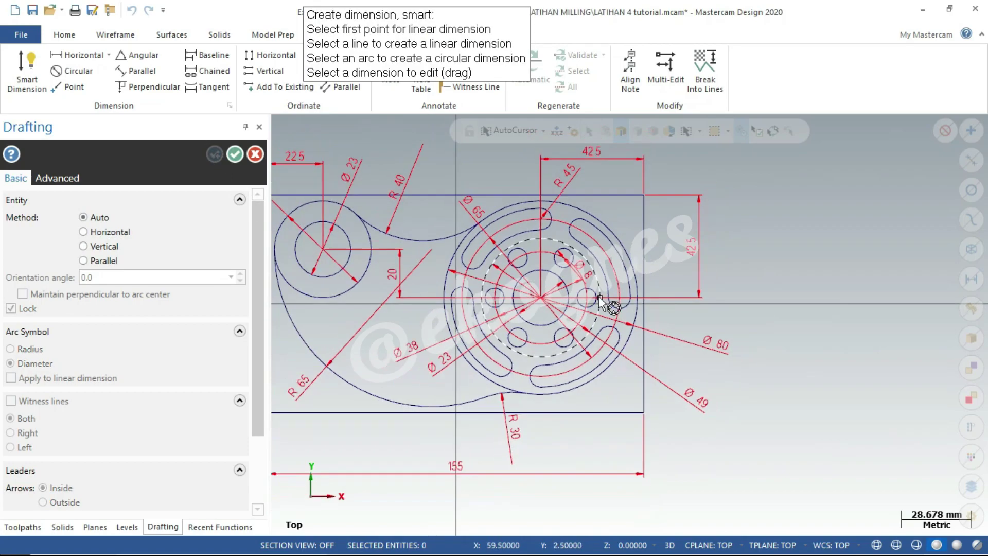
scroll(609, 303, up, 1)
scroll(600, 299, up, 1)
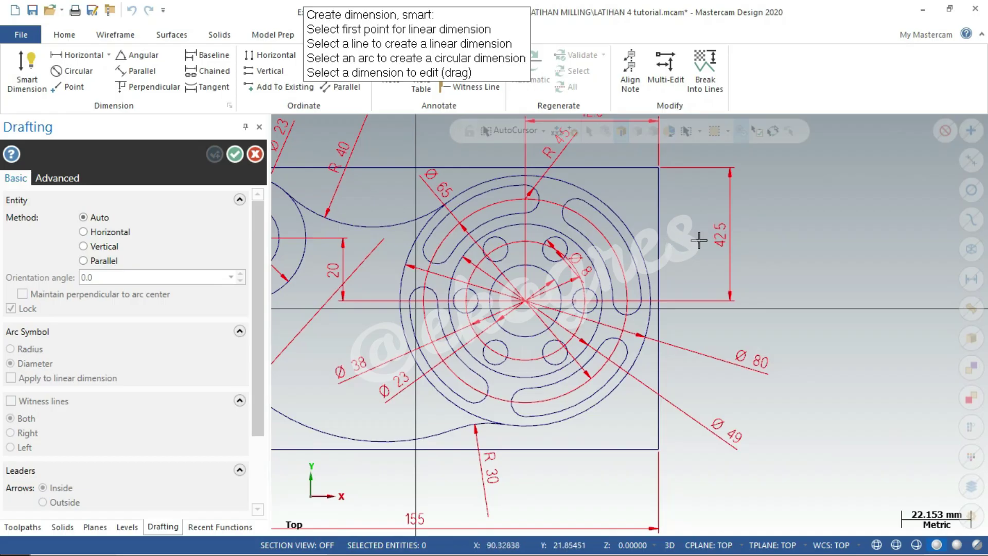
click(235, 154)
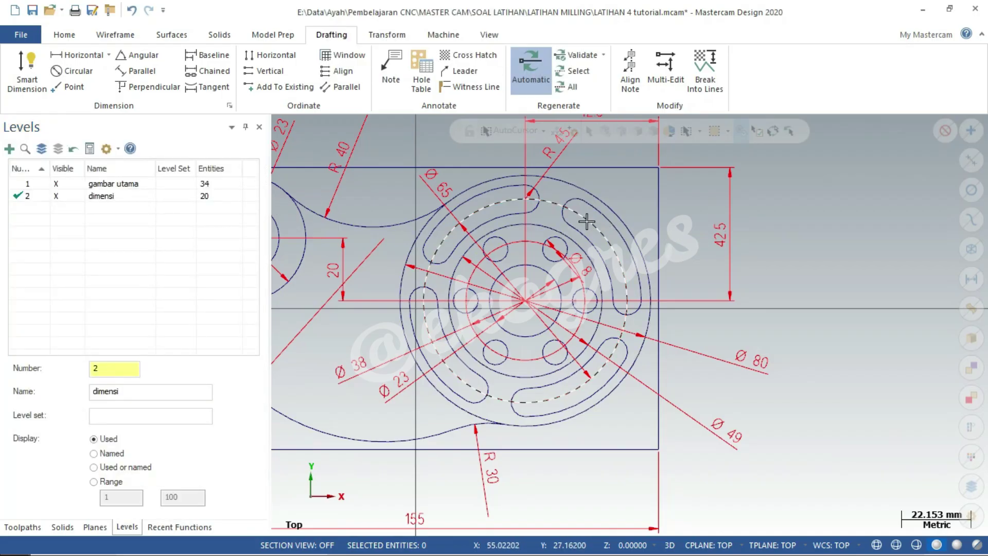
Draw a 60° line toward a hole and a horizontal line rightward from the pattern centre
click(121, 35)
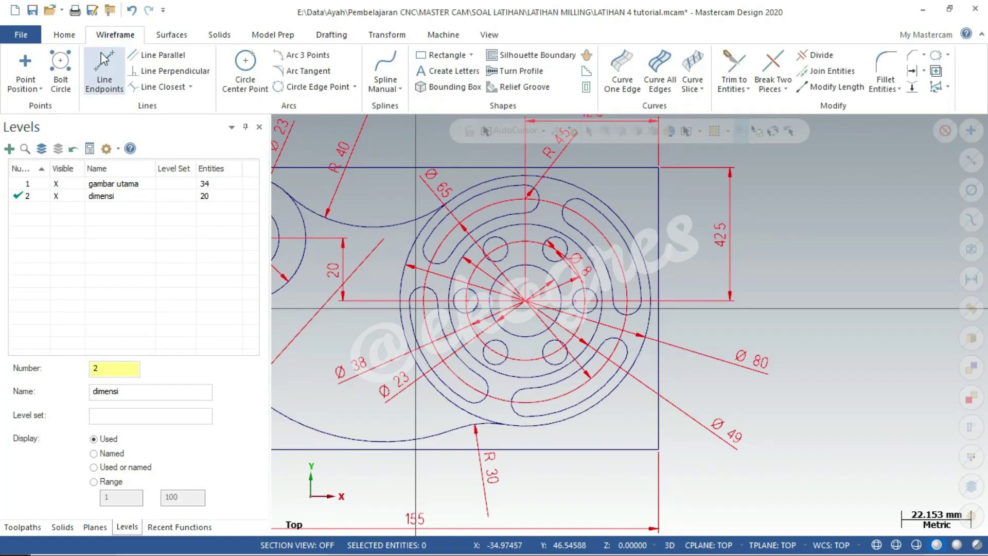
click(104, 72)
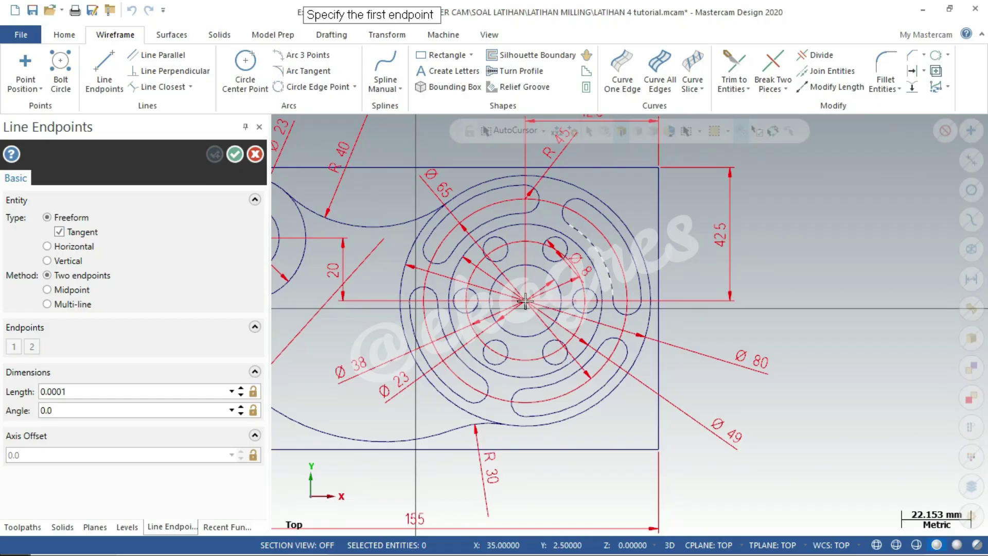
click(525, 300)
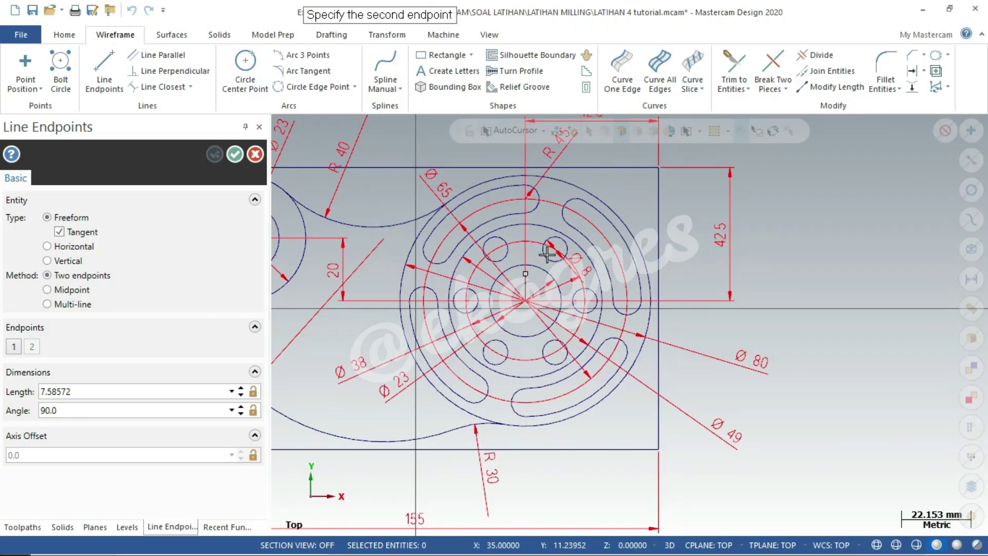
click(579, 220)
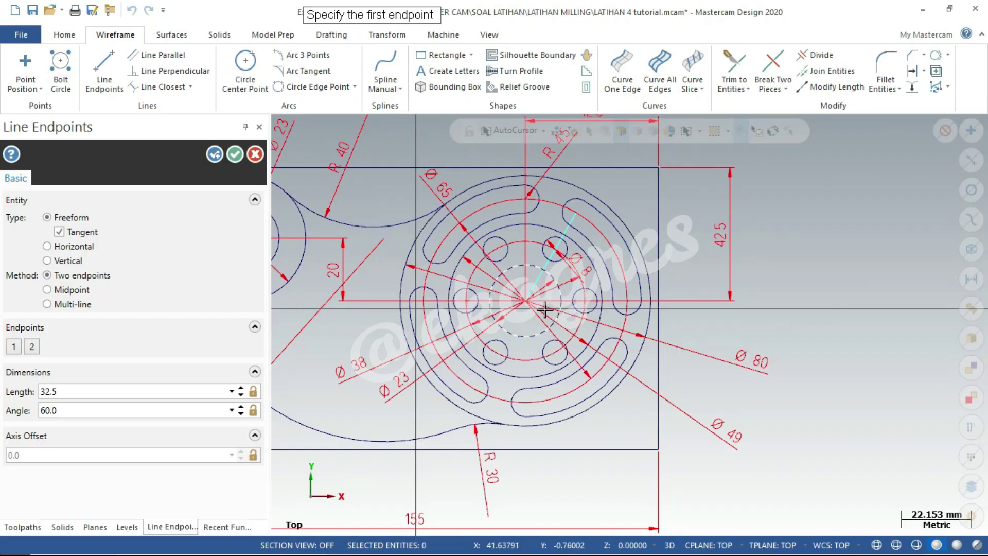
click(525, 301)
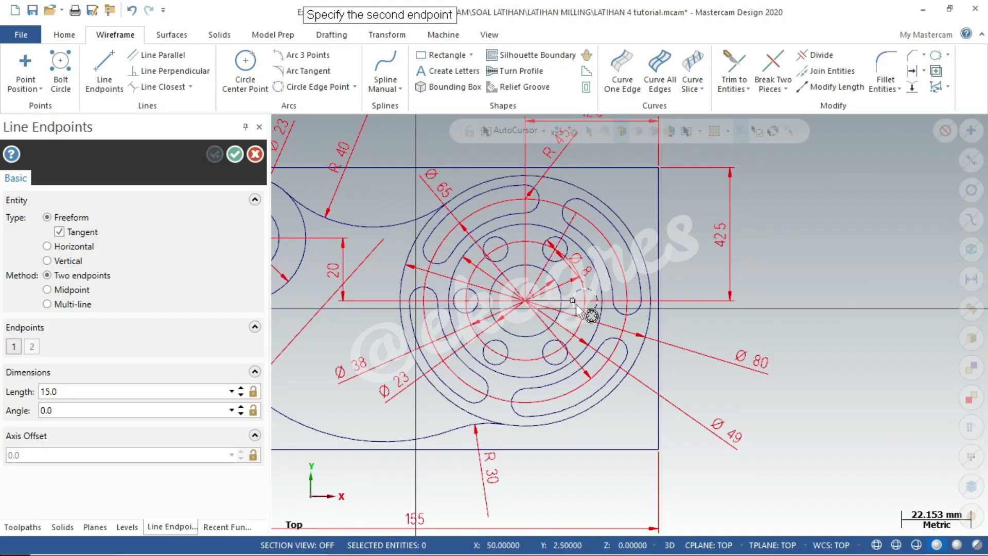
click(627, 300)
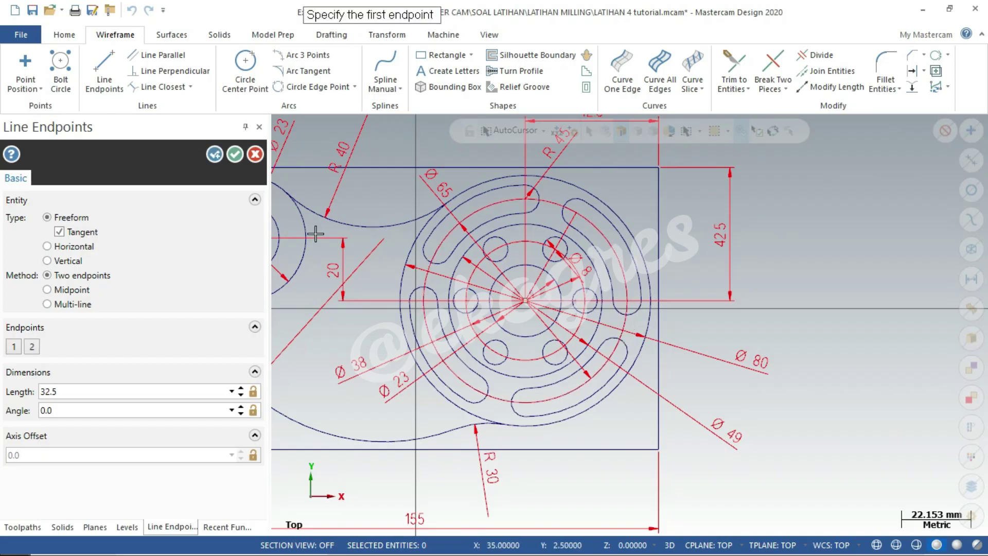
click(235, 153)
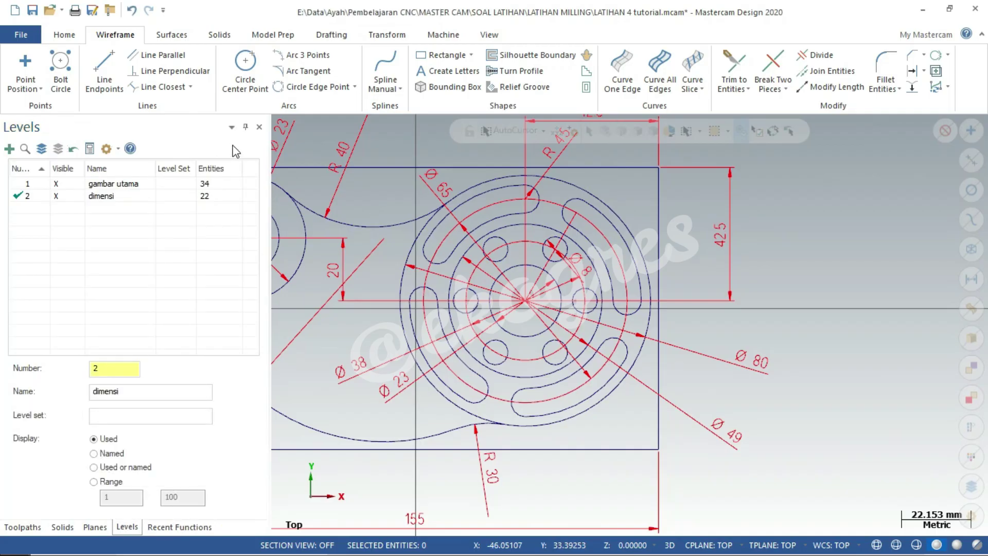
Delete the 42.5 vertical dimension that blocks the angle dimension
click(332, 36)
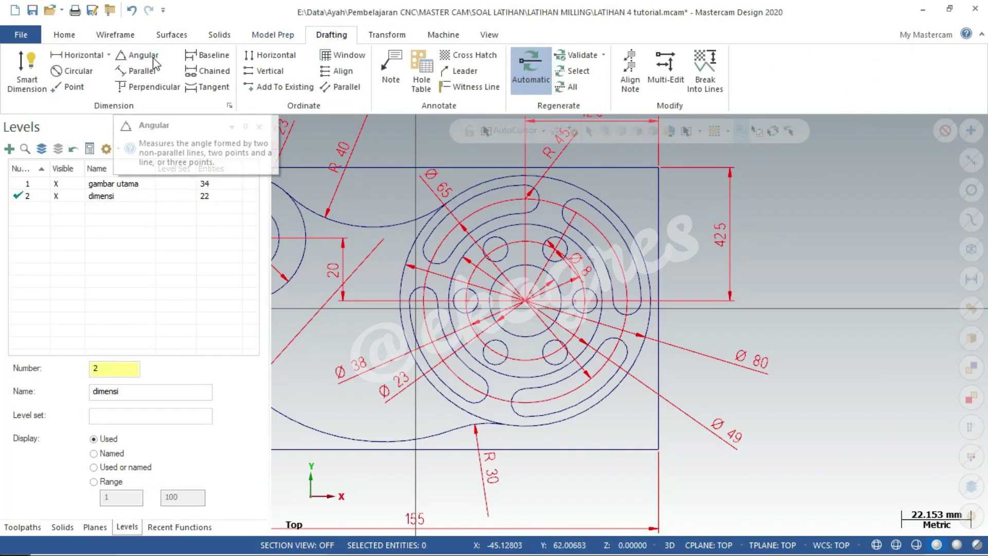
click(135, 57)
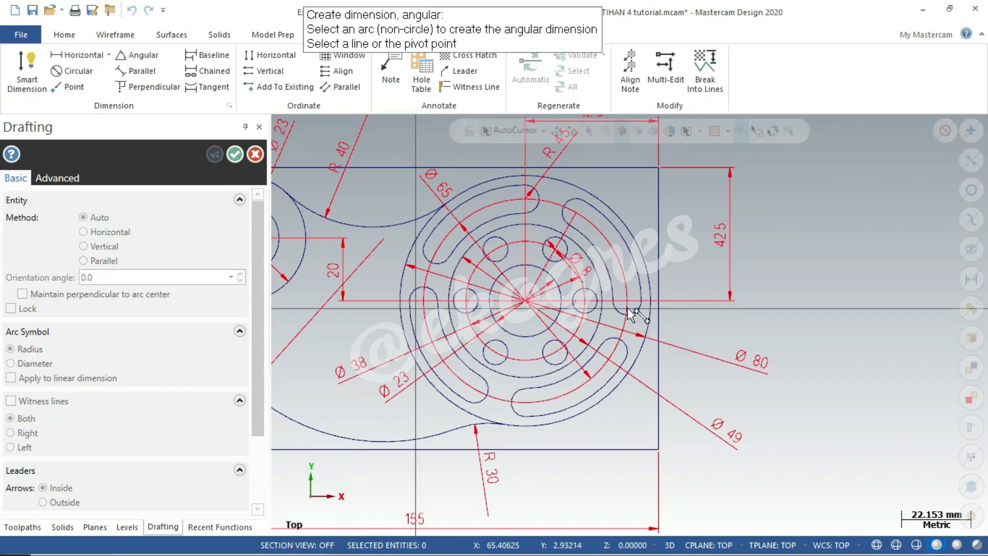
scroll(607, 307, up, 2)
scroll(609, 315, up, 2)
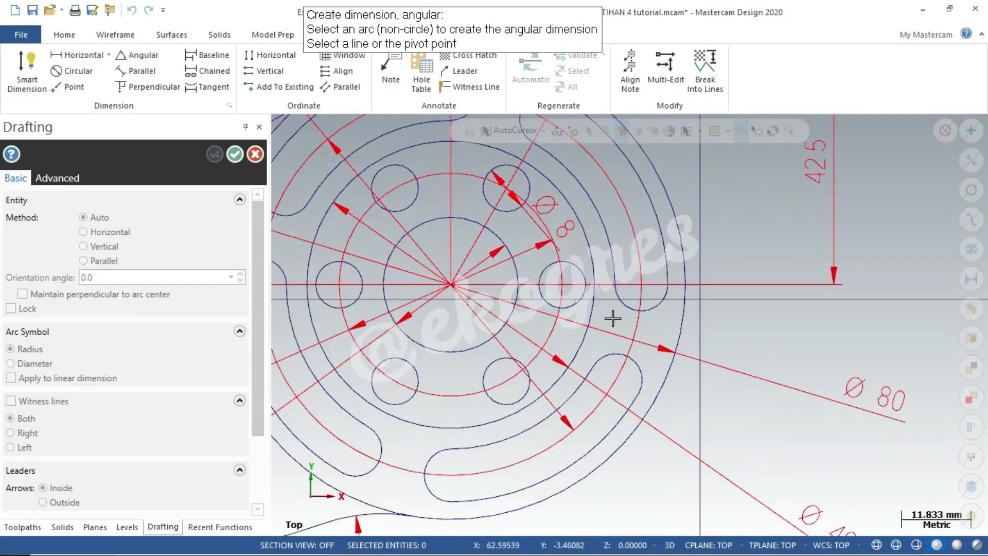
click(530, 151)
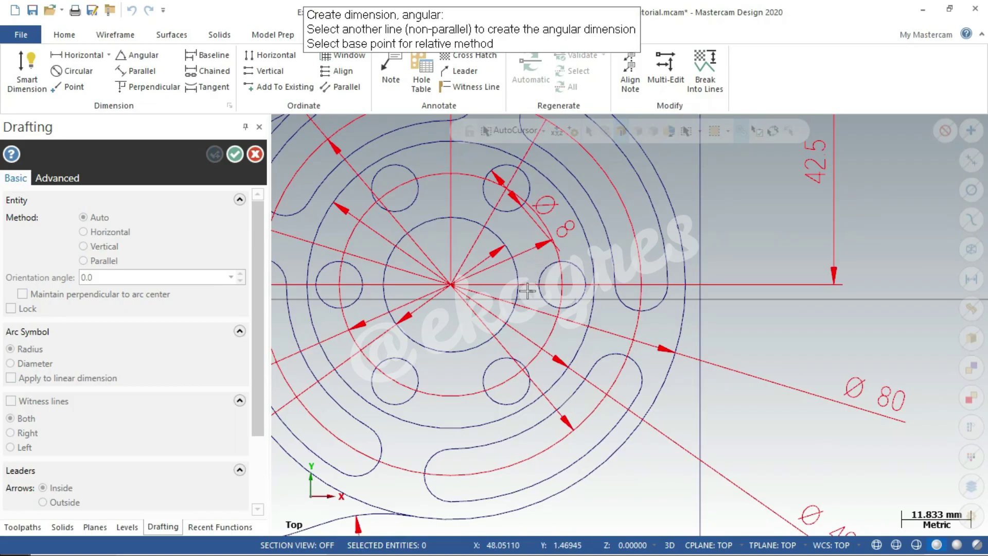
scroll(526, 291, up, 2)
scroll(660, 294, down, 1)
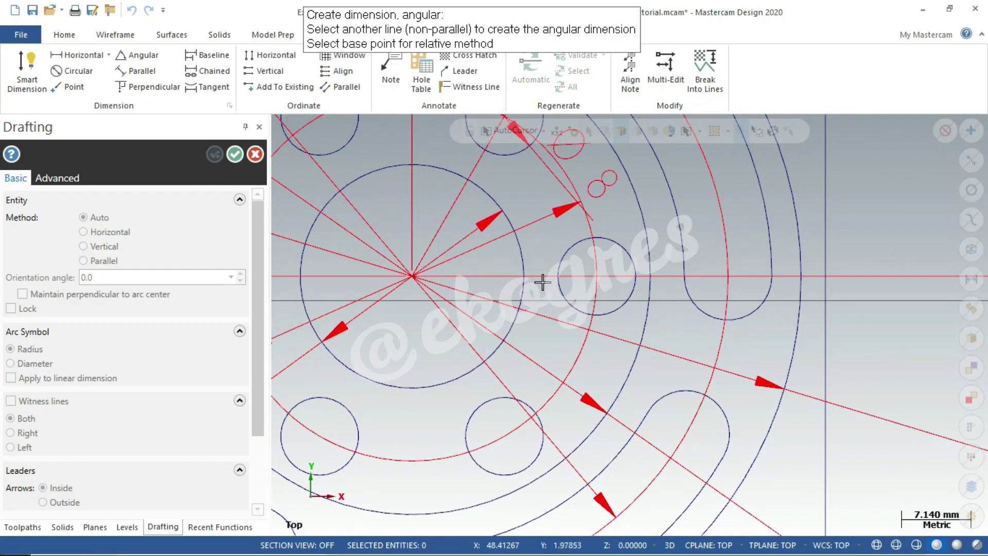
key(Escape)
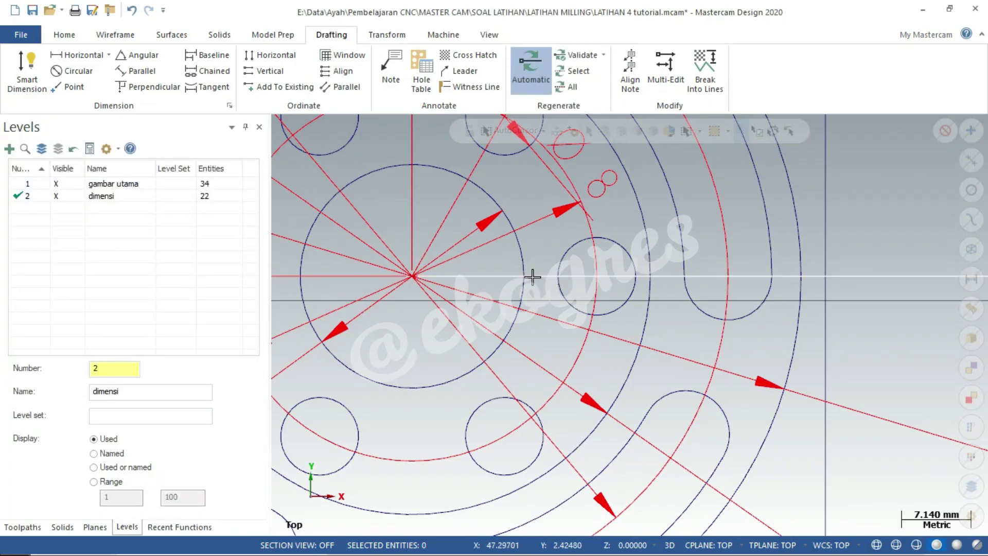
scroll(639, 370, down, 2)
scroll(618, 360, down, 2)
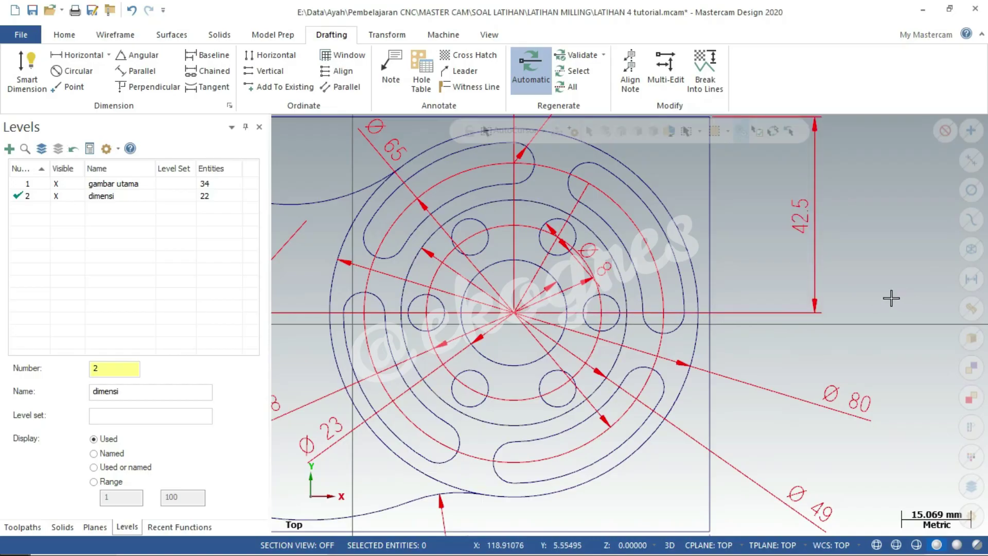
click(813, 309)
key(Delete)
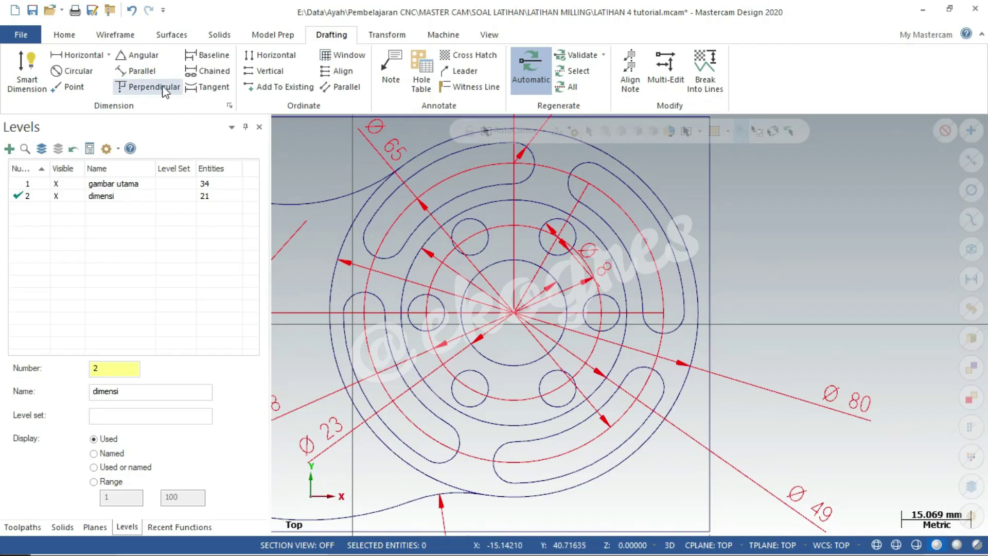
Add a 60° angular dimension between the angled and horizontal reference lines
click(145, 57)
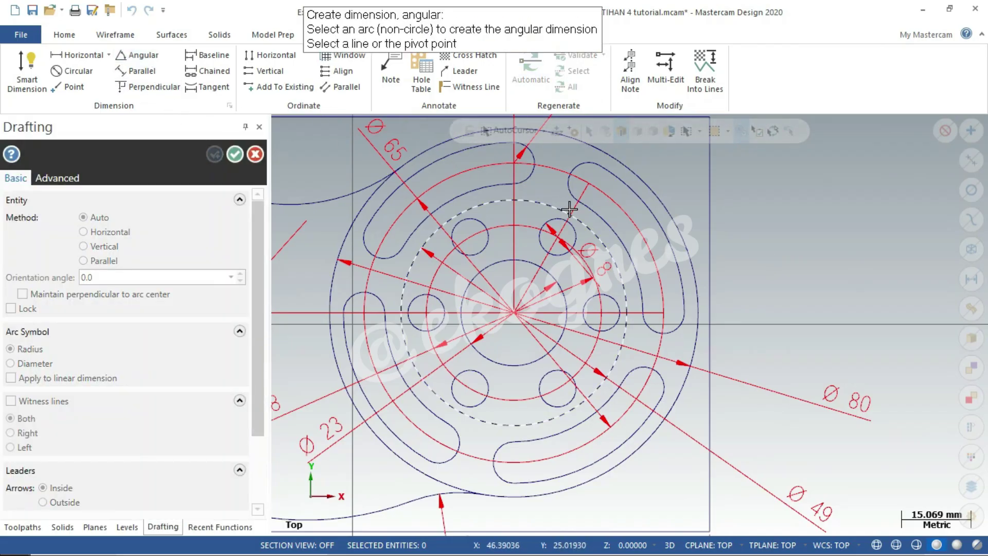
click(575, 206)
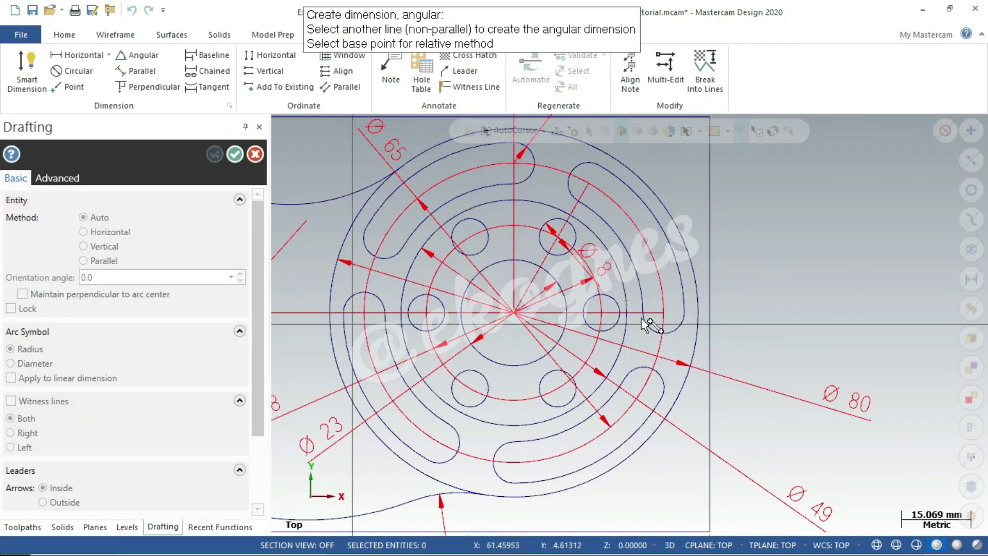
scroll(648, 324, up, 2)
scroll(648, 335, up, 2)
click(623, 295)
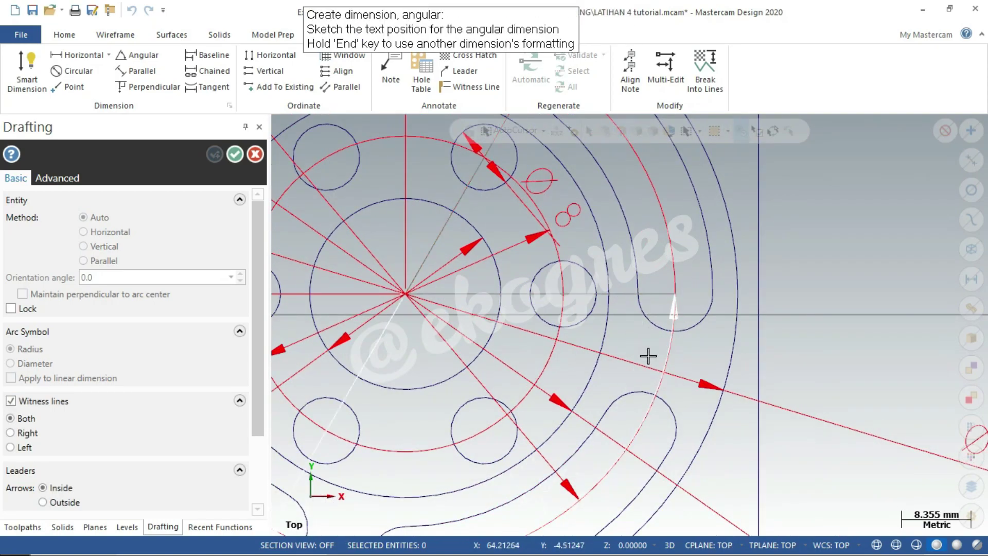
scroll(648, 352, down, 1)
scroll(636, 375, down, 3)
scroll(640, 374, down, 1)
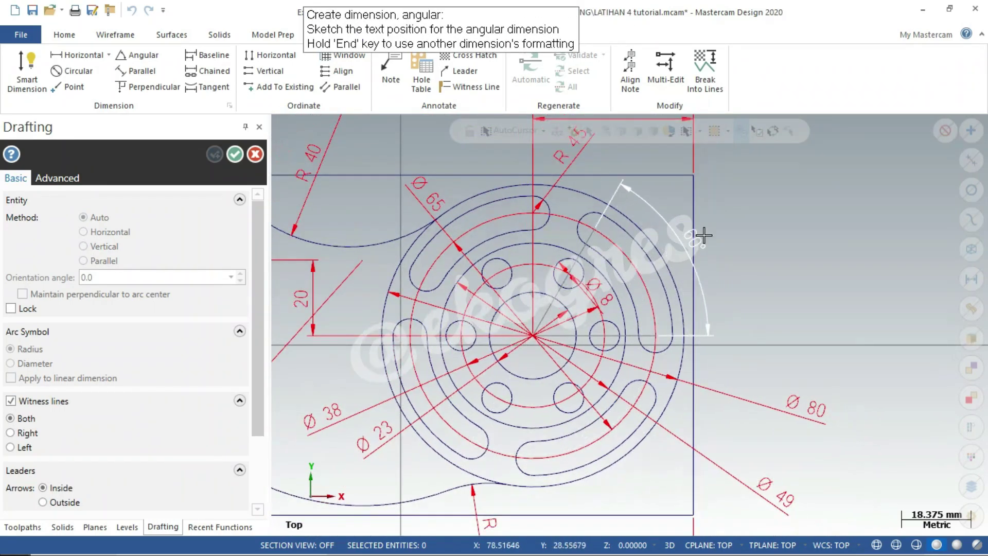
click(668, 217)
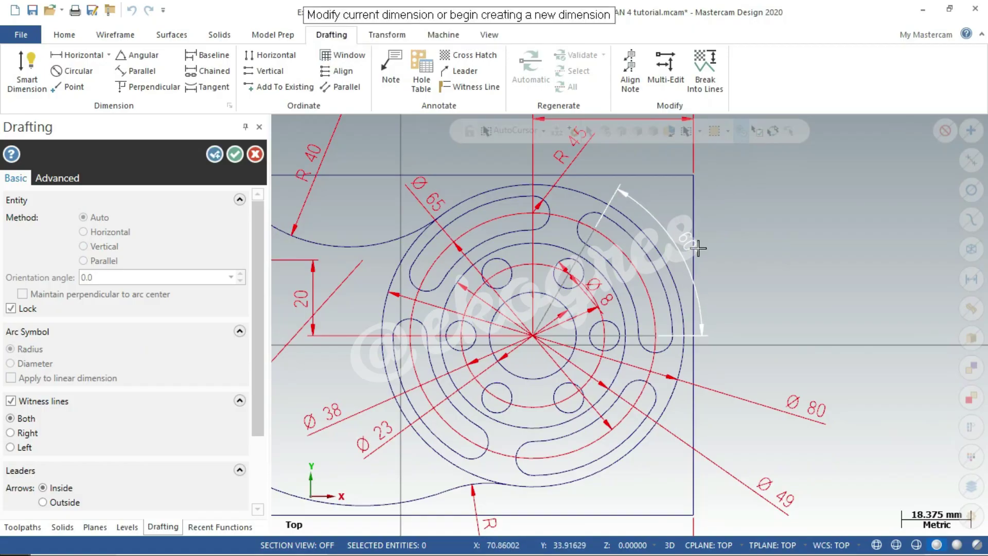
click(228, 153)
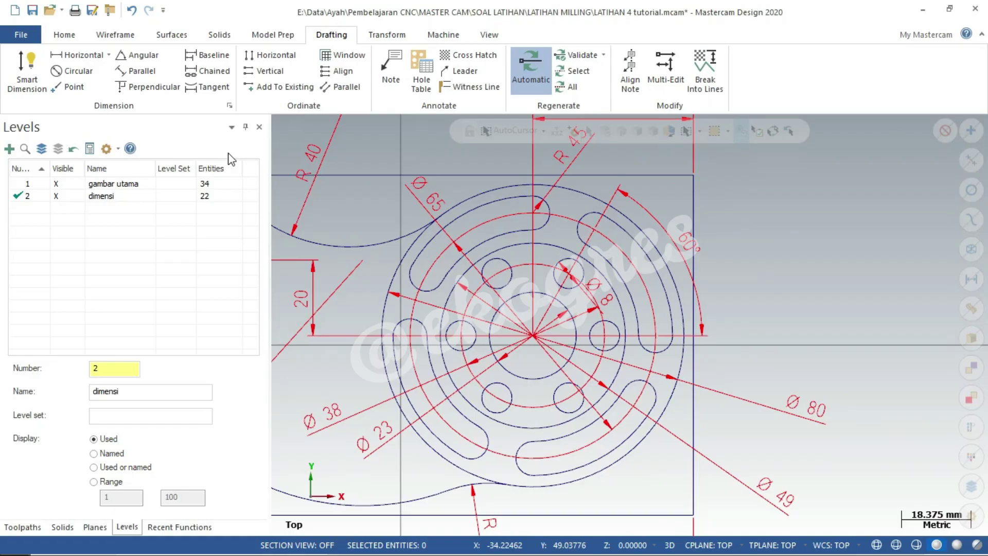
Dimension the pattern centre to the top edge as 42.5, with text right of the part
click(21, 70)
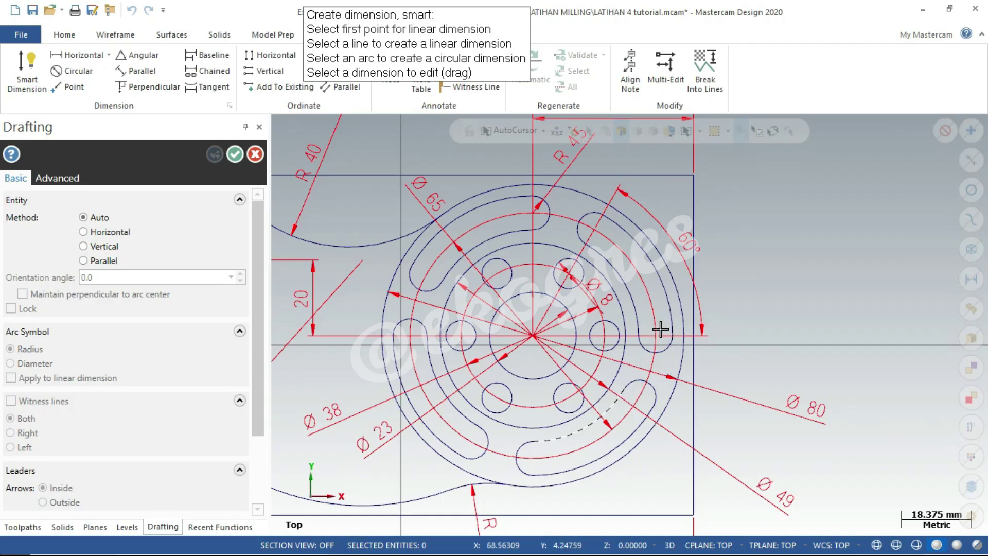
click(533, 335)
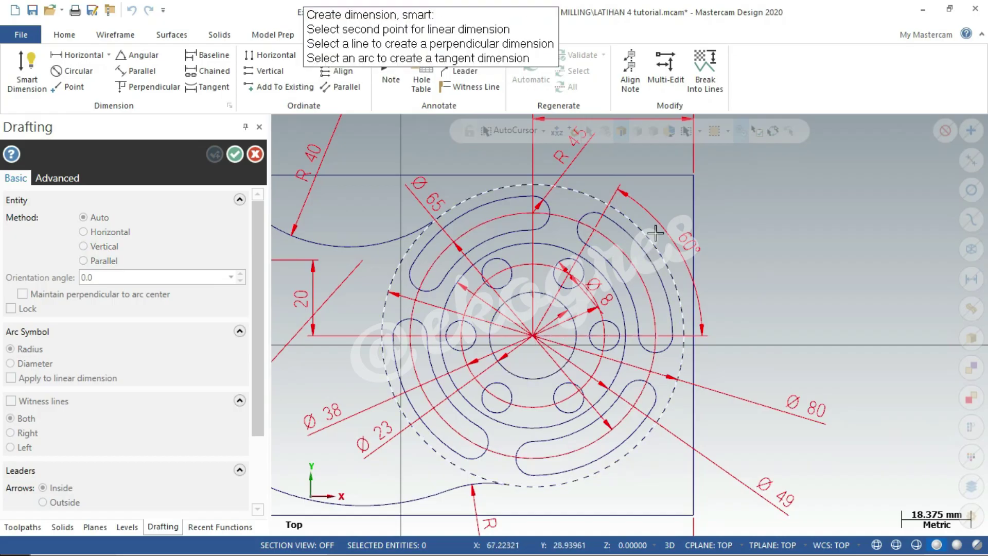
click(663, 176)
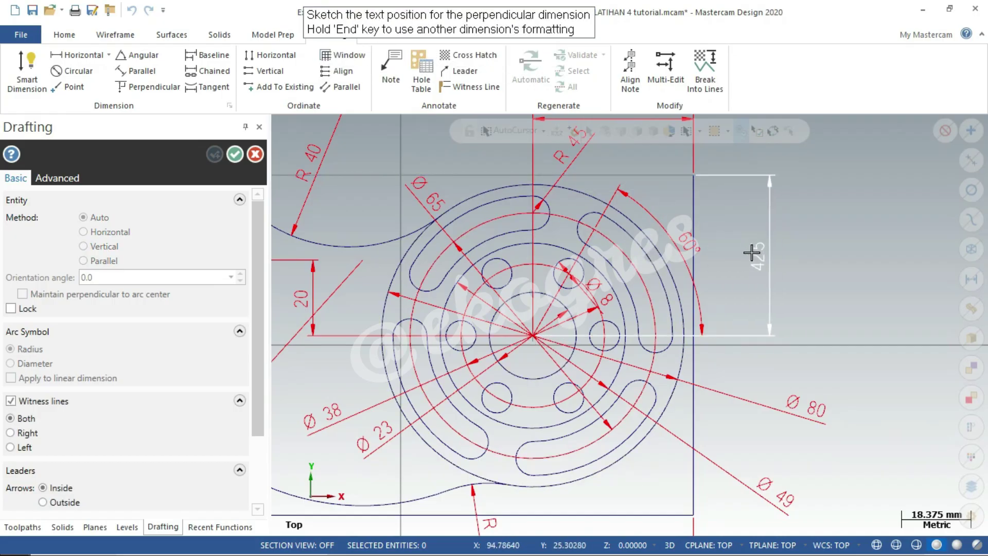
click(744, 255)
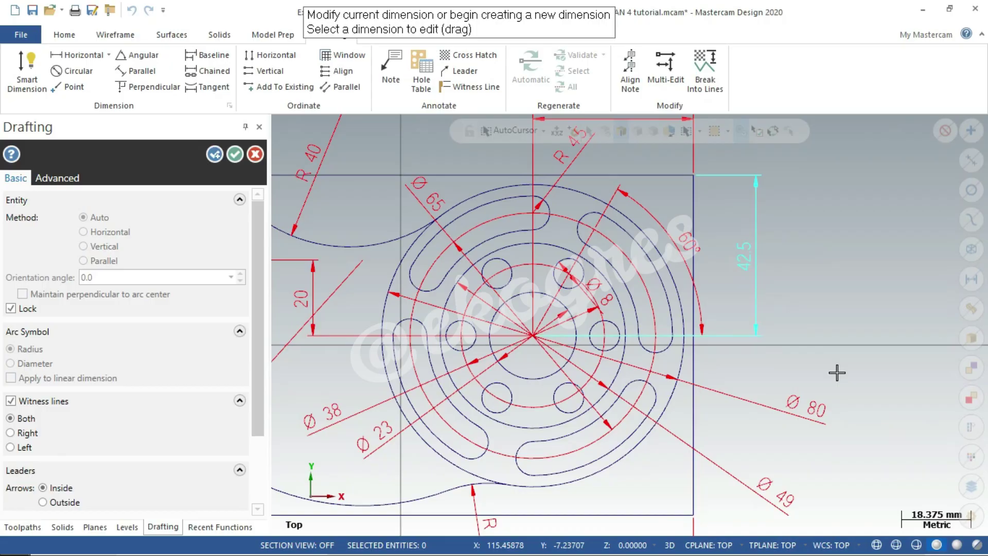
click(235, 154)
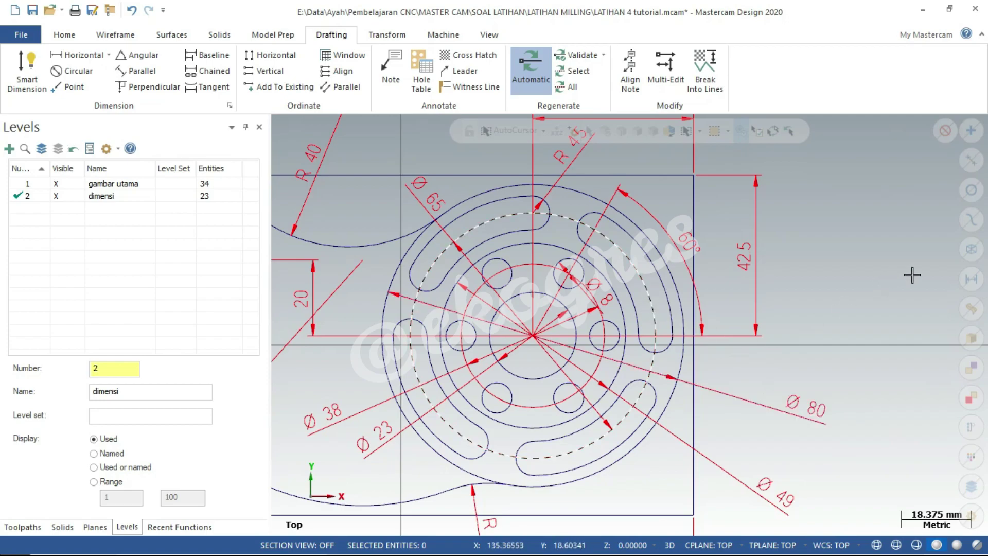
Change the Ø 65 and Ø 38 pitch circles to a dashed line style
click(652, 306)
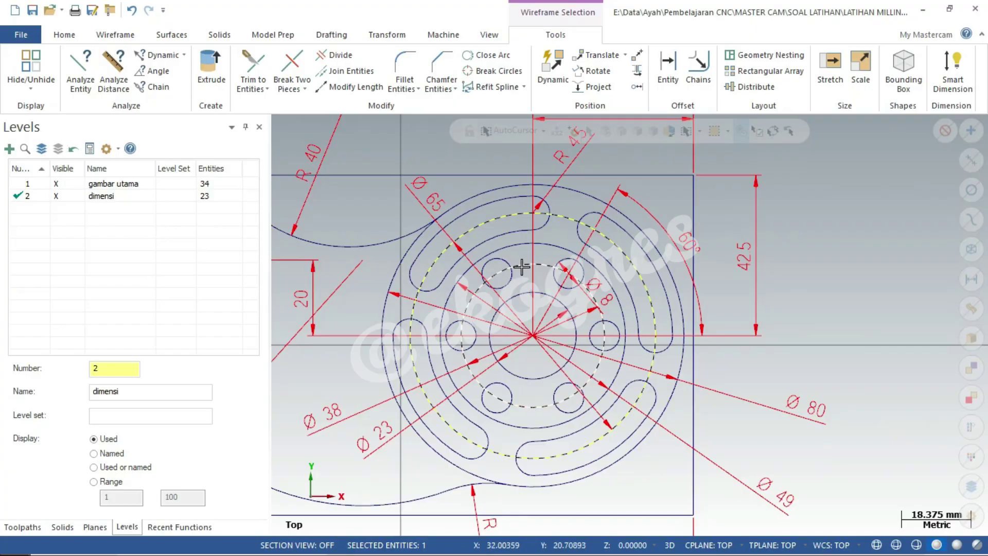
right_click(858, 232)
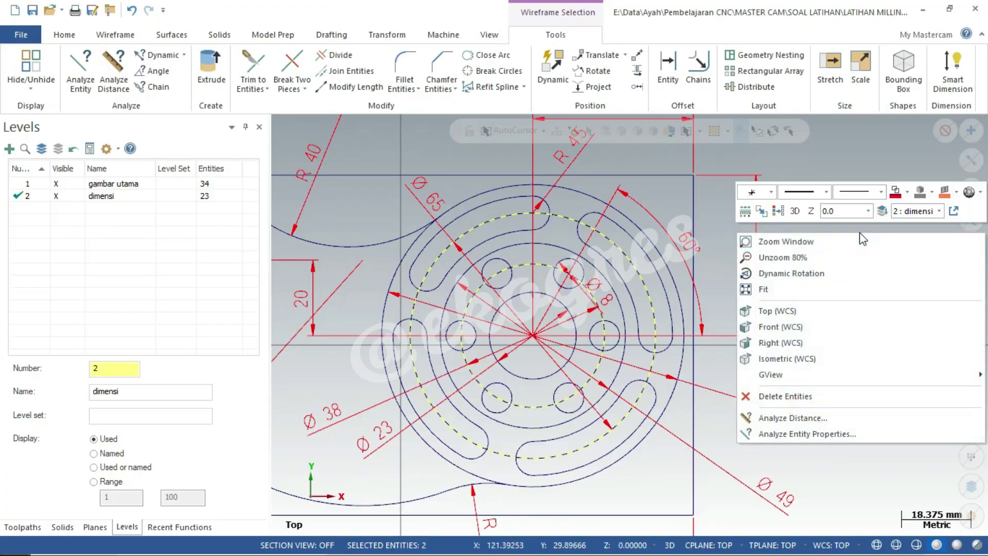
click(826, 192)
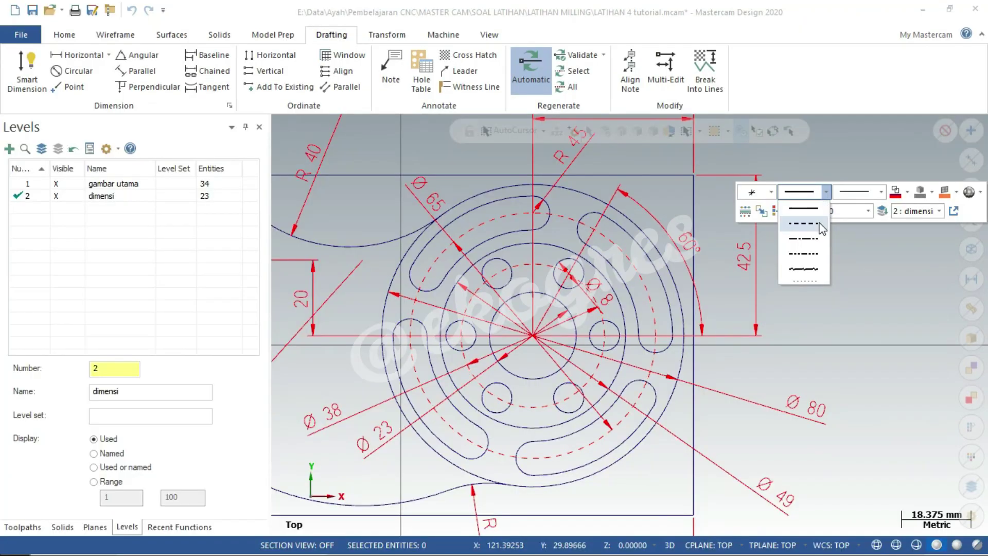
click(820, 240)
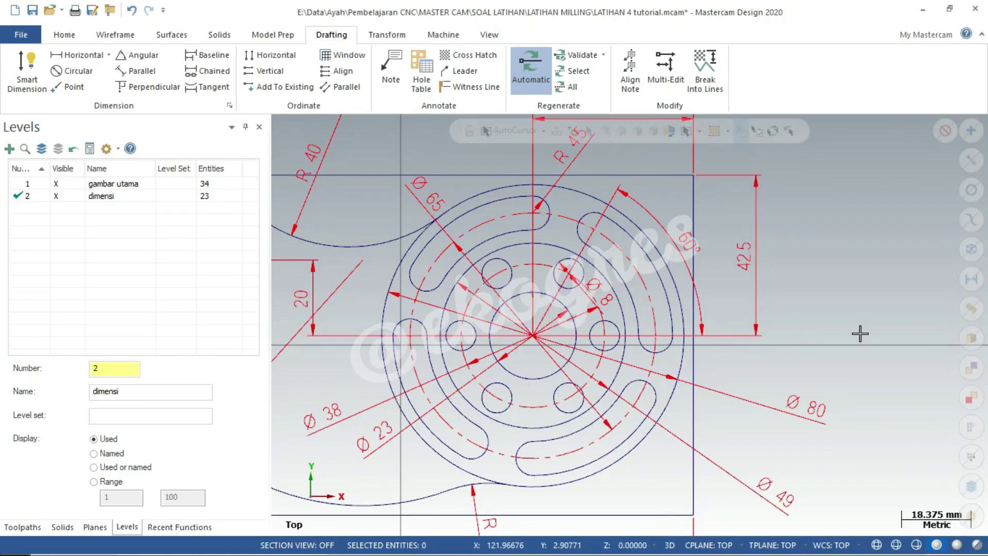
Save the part file
scroll(875, 259, down, 2)
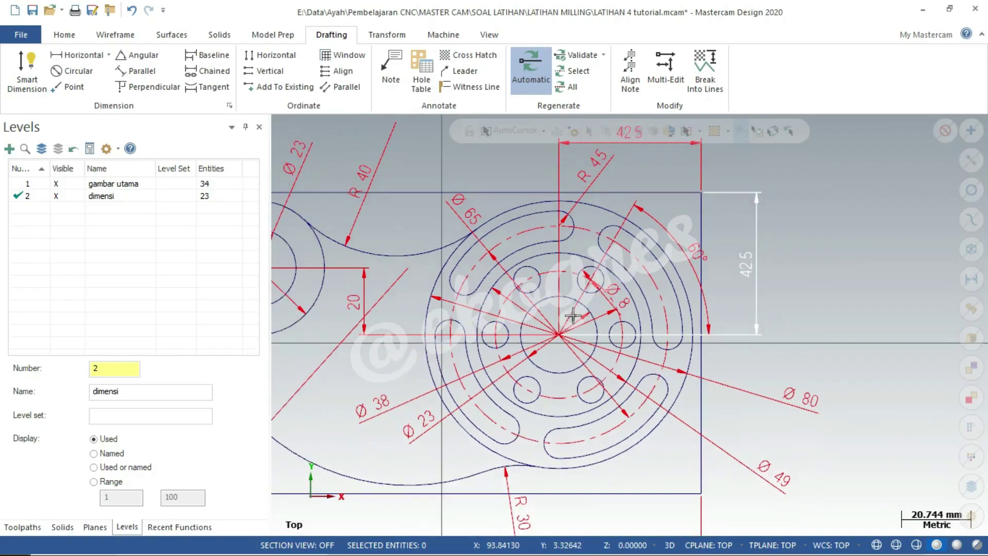
scroll(795, 286, down, 2)
key(ctrl+s)
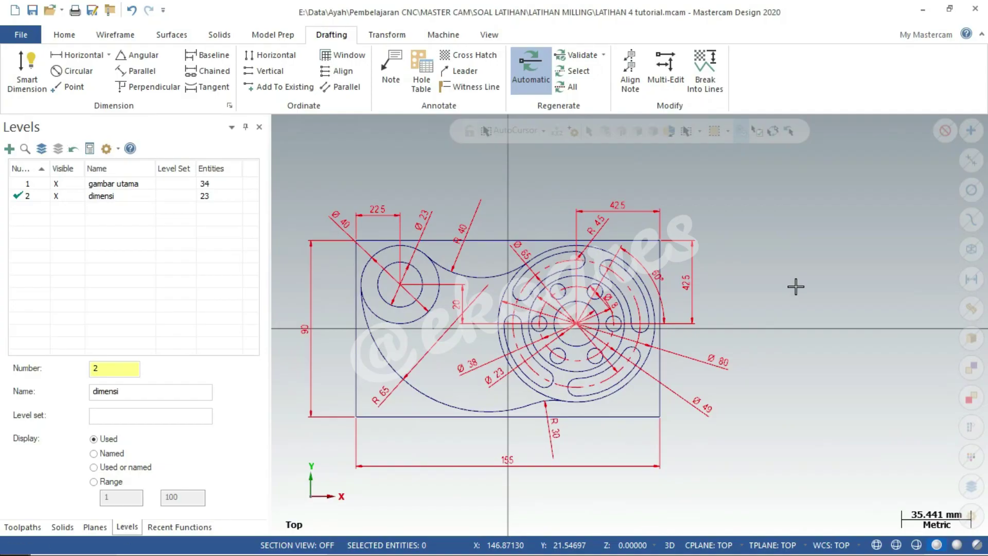
Restyle the Ø 8 hole dimension as a leader with its text above the hole
scroll(645, 364, up, 3)
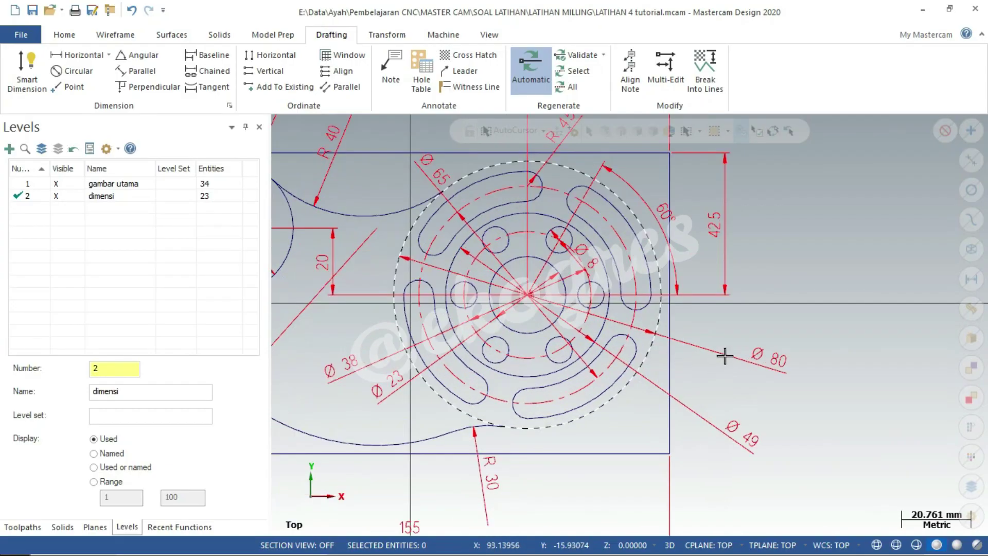
scroll(560, 278, up, 1)
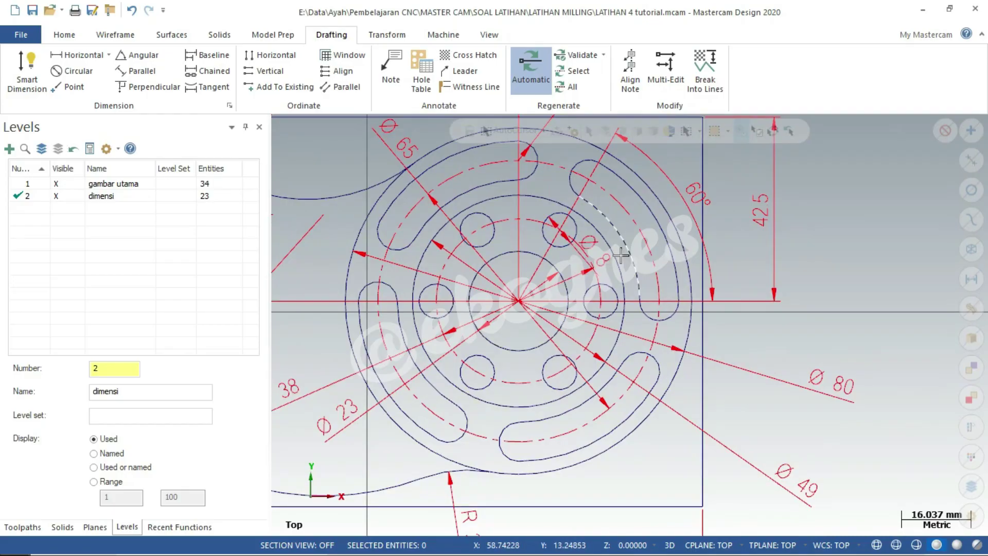
click(590, 243)
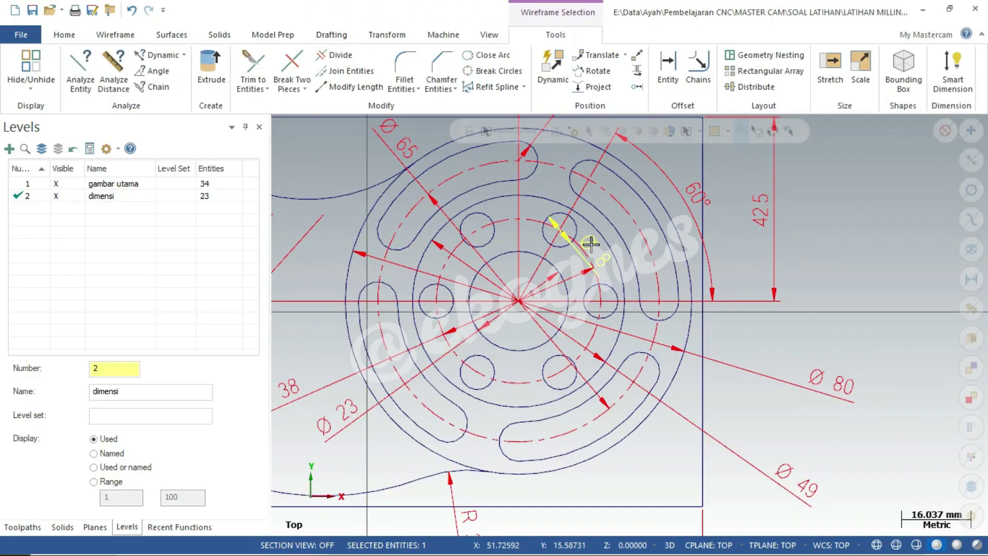
right_click(590, 243)
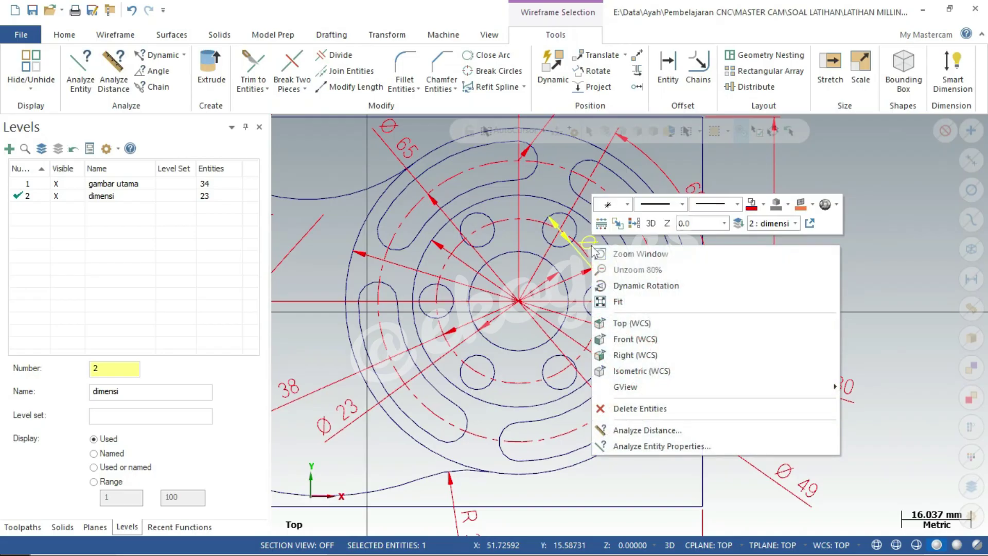
click(663, 447)
click(125, 258)
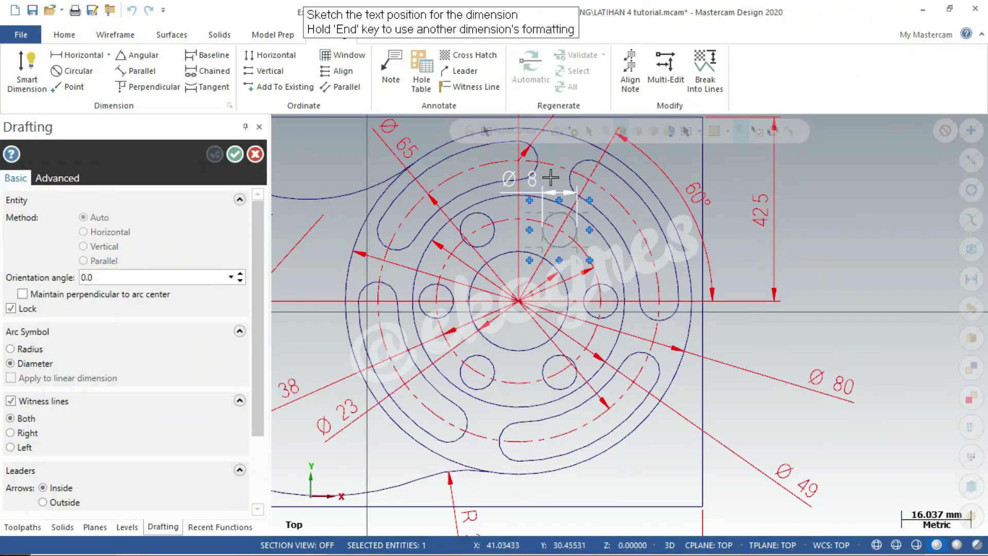
key(l)
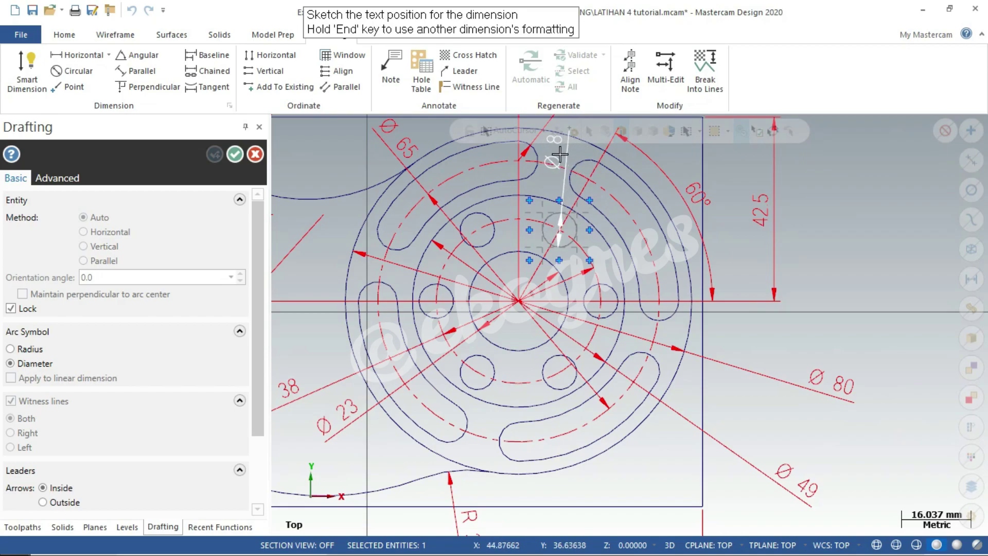
click(554, 154)
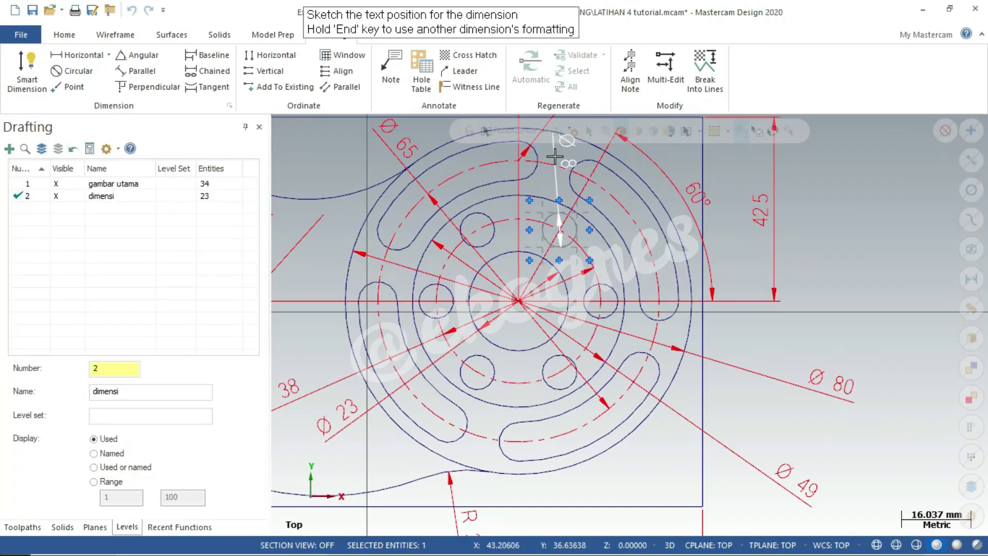
key(F4)
click(76, 335)
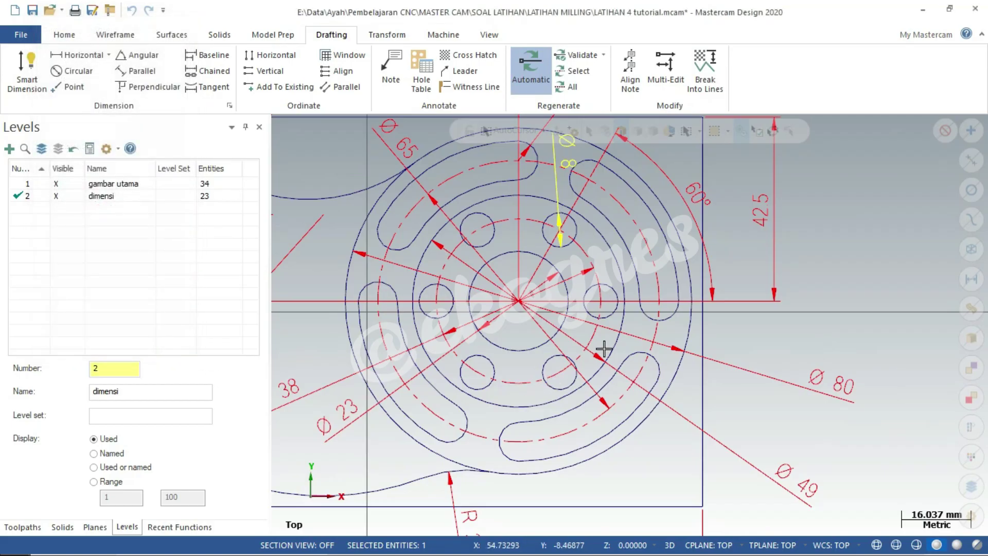
scroll(607, 348, down, 2)
scroll(774, 322, down, 1)
scroll(774, 321, down, 1)
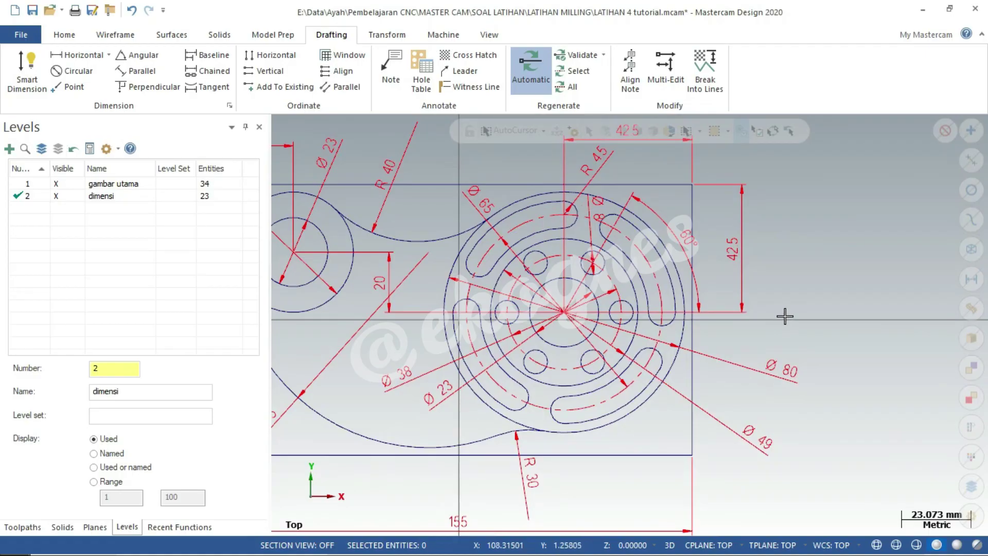
scroll(797, 306, down, 1)
scroll(796, 307, up, 1)
scroll(799, 308, up, 1)
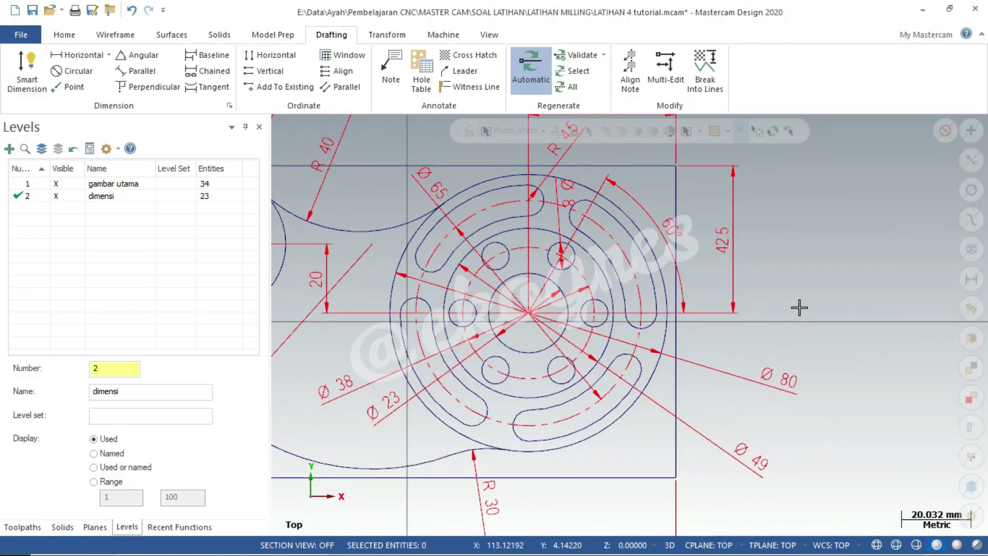
scroll(809, 254, up, 1)
scroll(810, 254, down, 1)
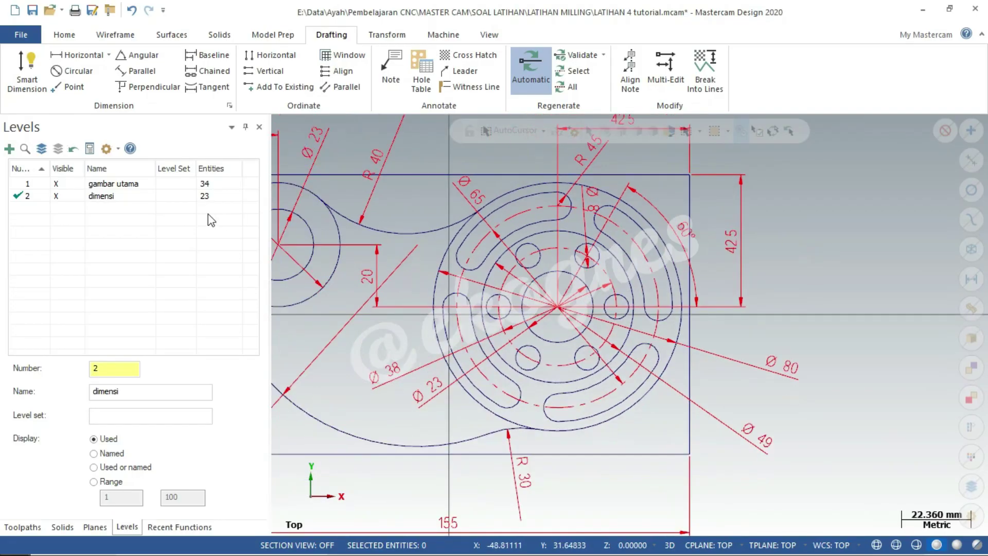
scroll(503, 452, up, 1)
Add an Ø 8 diameter dimension to the lower small hole
scroll(512, 427, up, 1)
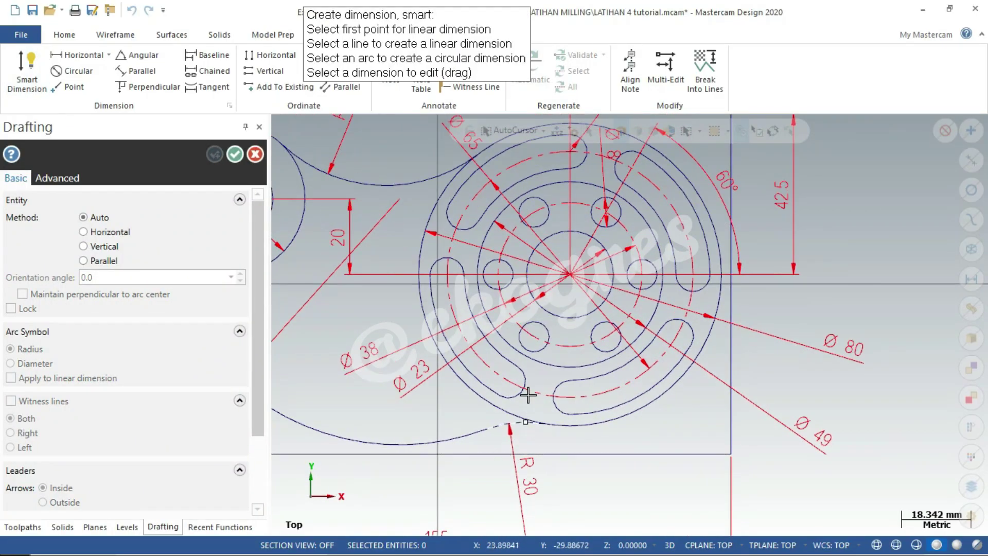
click(542, 351)
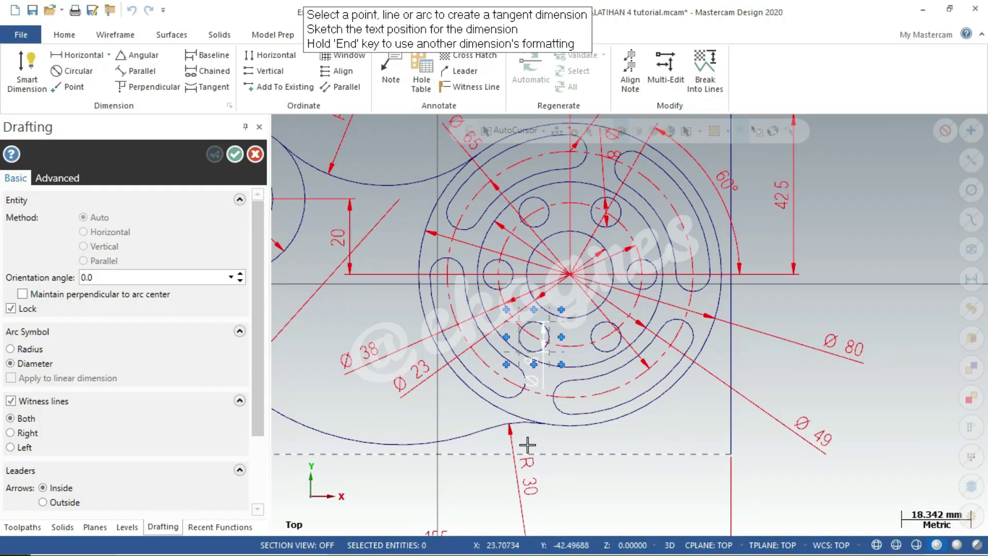
scroll(534, 406, up, 1)
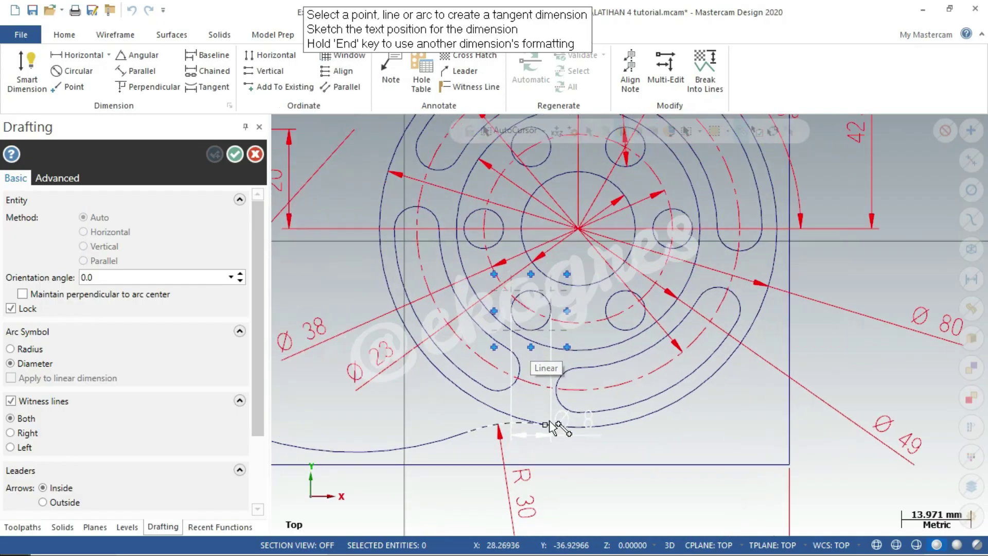
scroll(548, 419, up, 1)
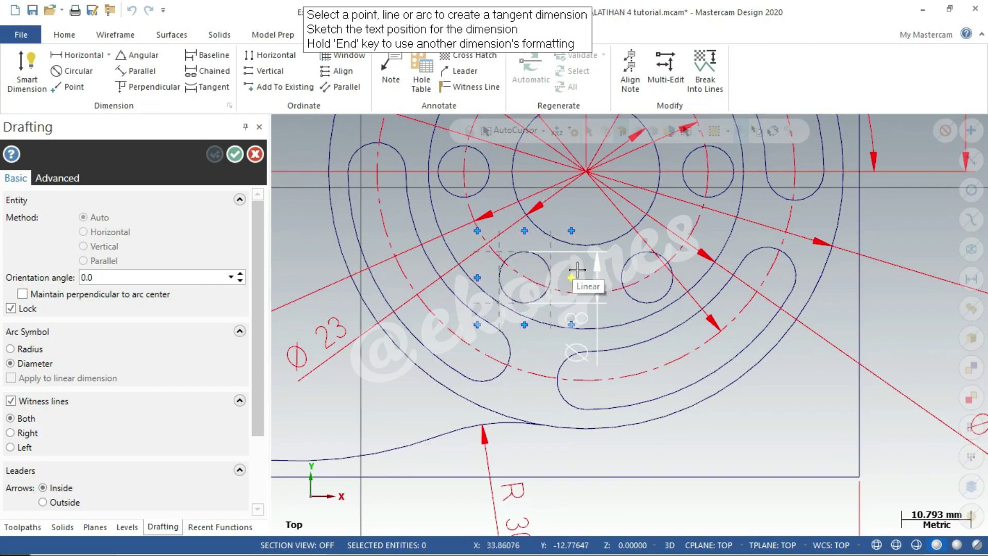
click(580, 215)
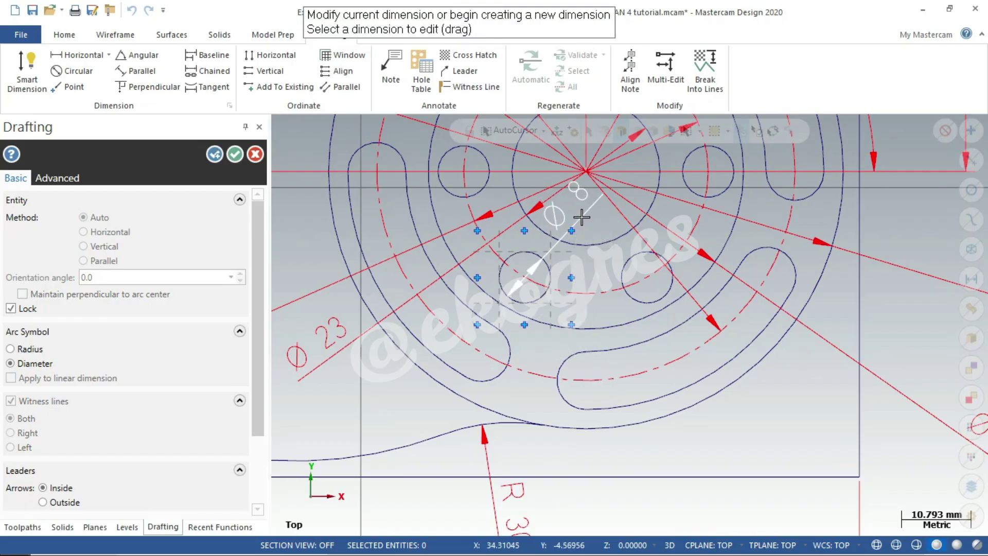
click(236, 154)
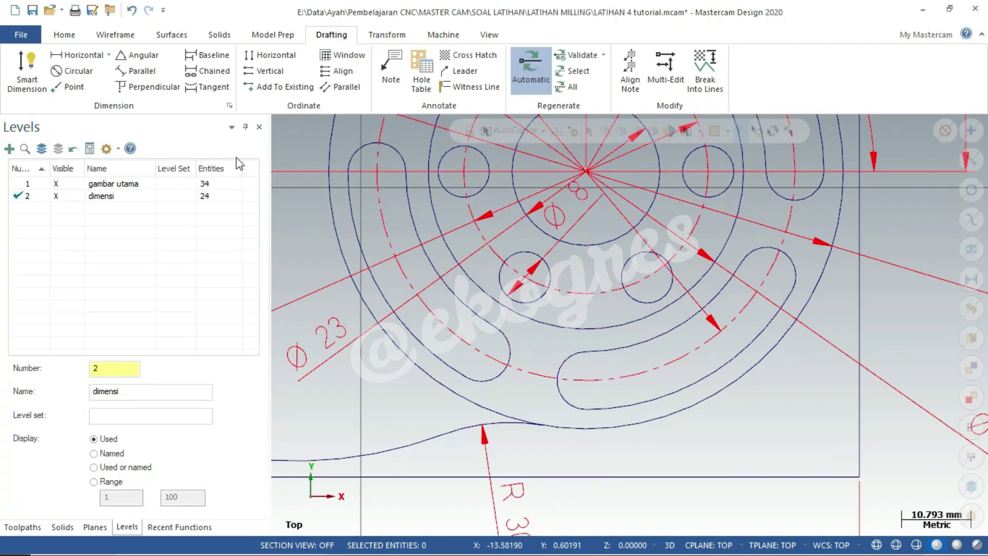
Move the new Ø 8 dimension text below the hole via its entity properties
click(580, 212)
right_click(580, 213)
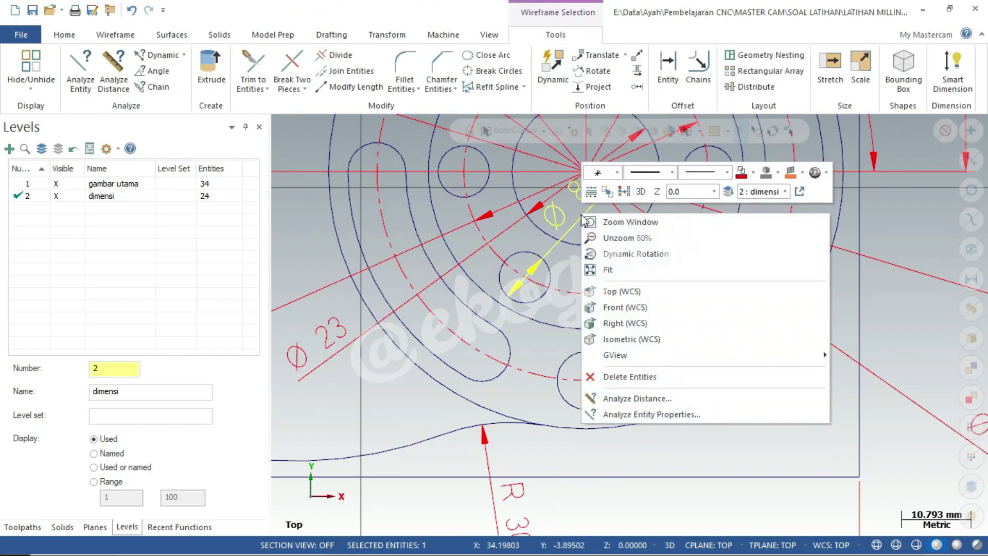
click(639, 417)
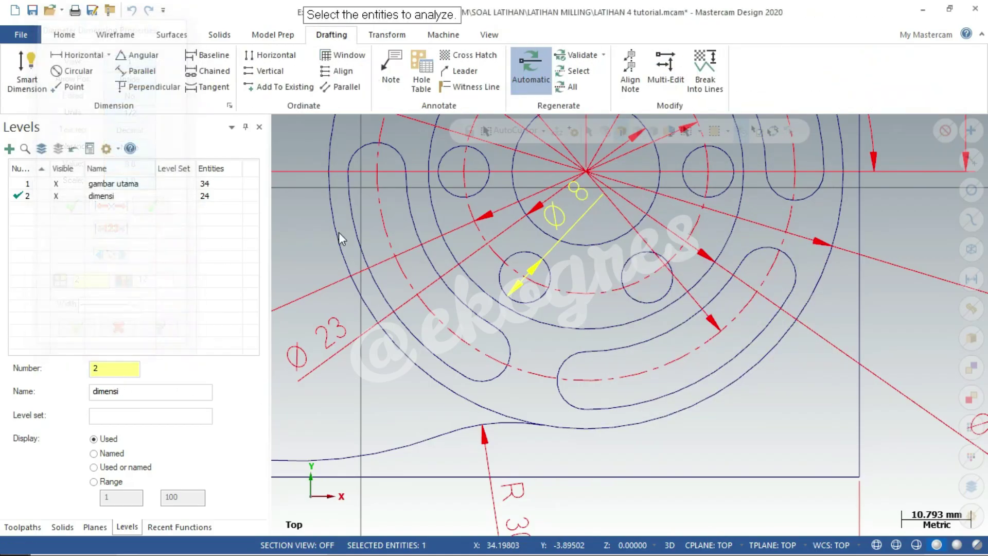
click(111, 205)
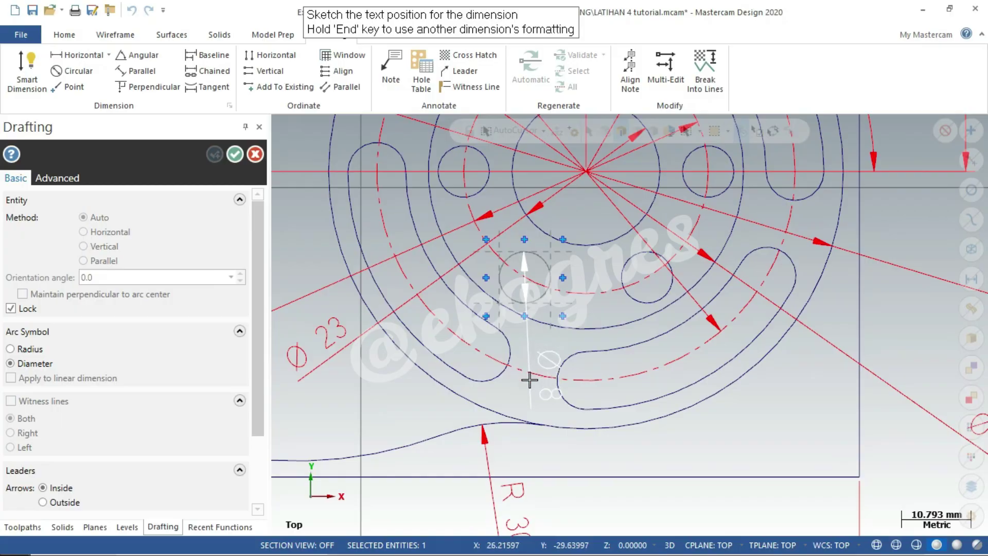
click(528, 378)
double_click(525, 378)
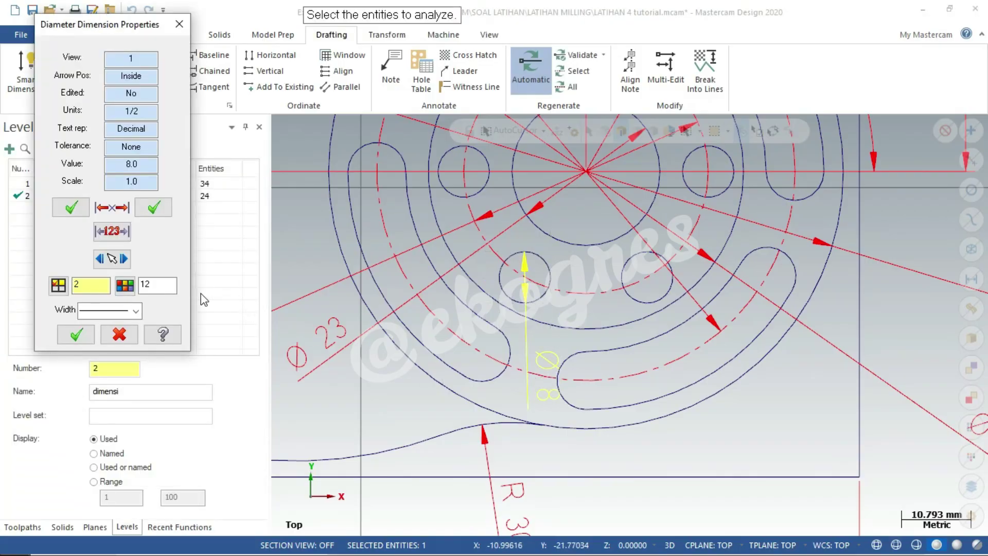
scroll(578, 491, down, 1)
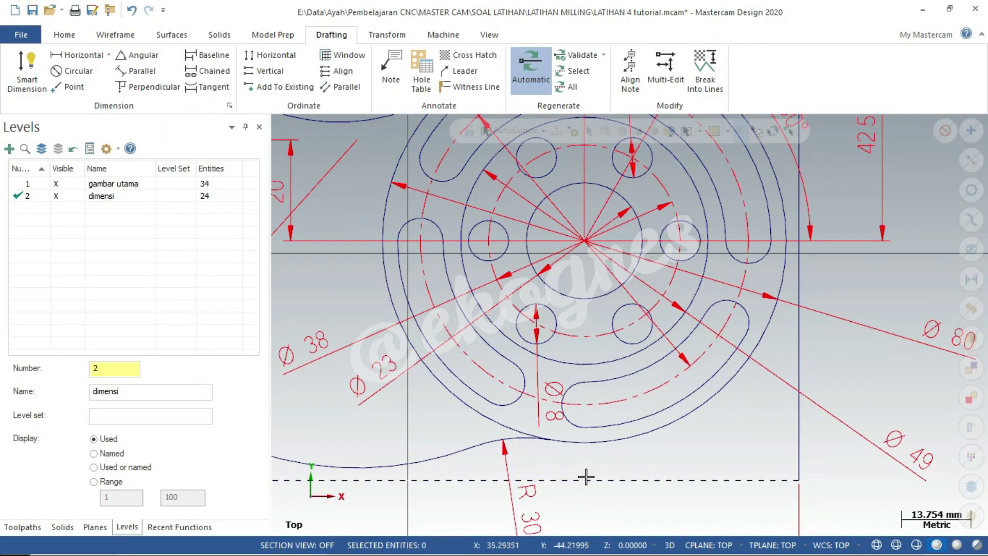
scroll(585, 474, down, 1)
scroll(605, 384, down, 1)
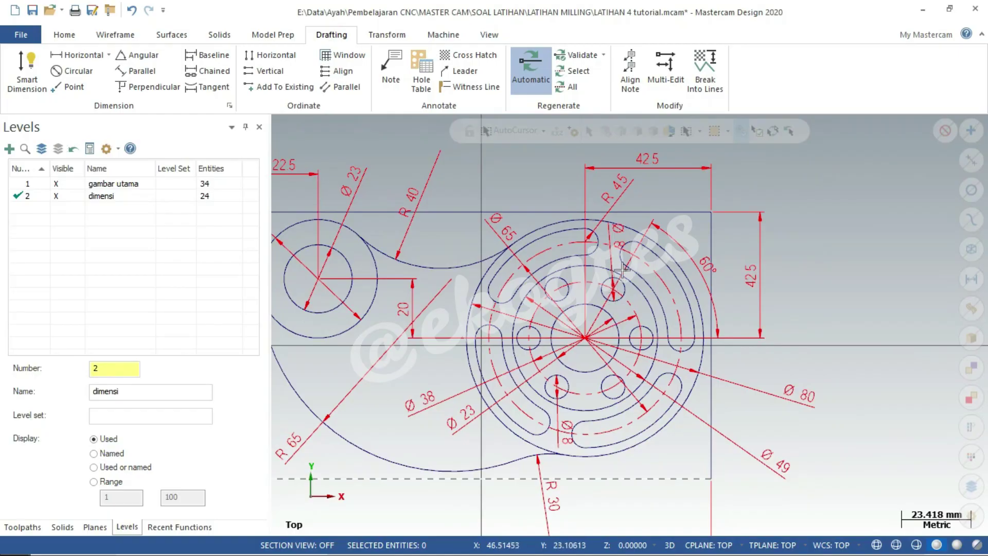
click(620, 237)
Delete the upper Ø 8 dimension and save the part file
key(Delete)
scroll(761, 307, down, 1)
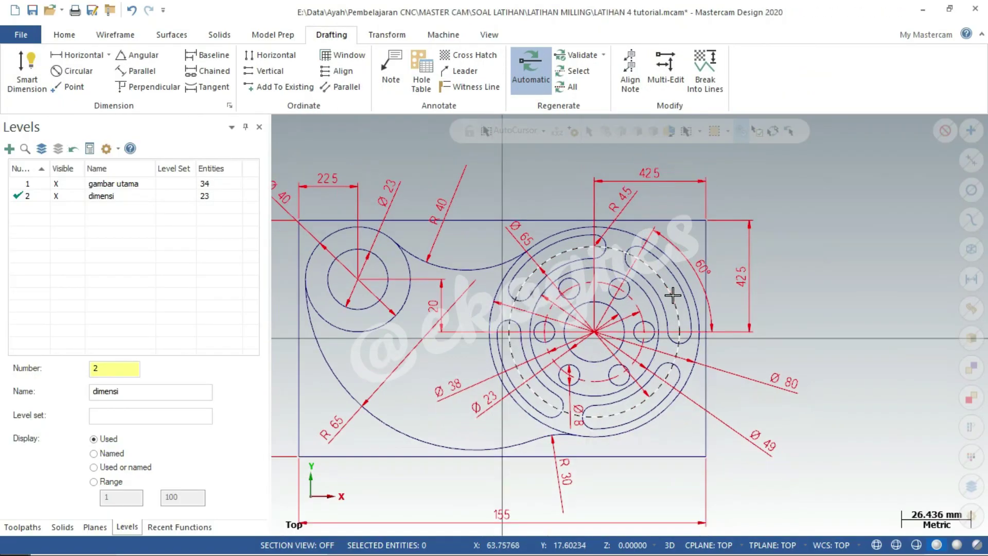
scroll(772, 307, down, 1)
scroll(792, 307, down, 1)
scroll(817, 436, down, 1)
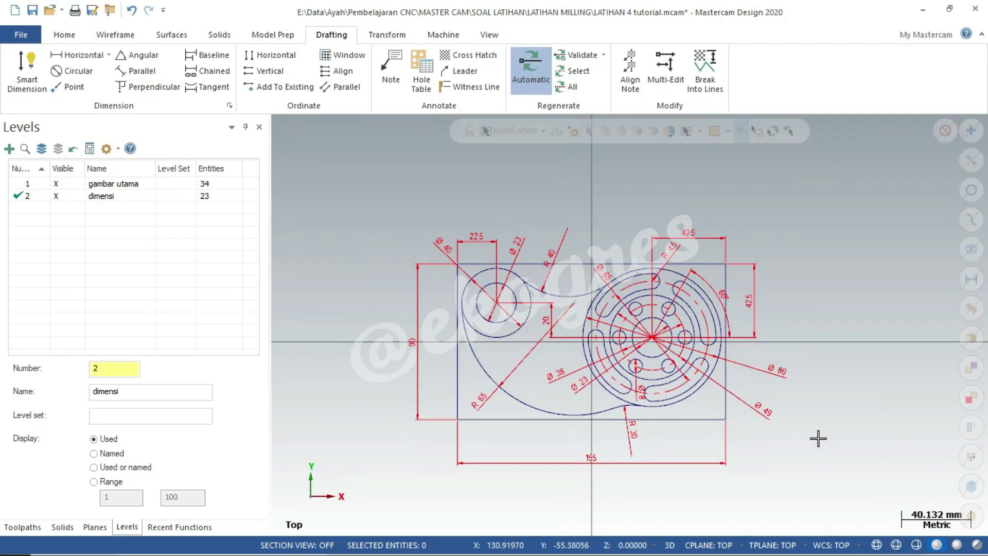
scroll(825, 451, up, 1)
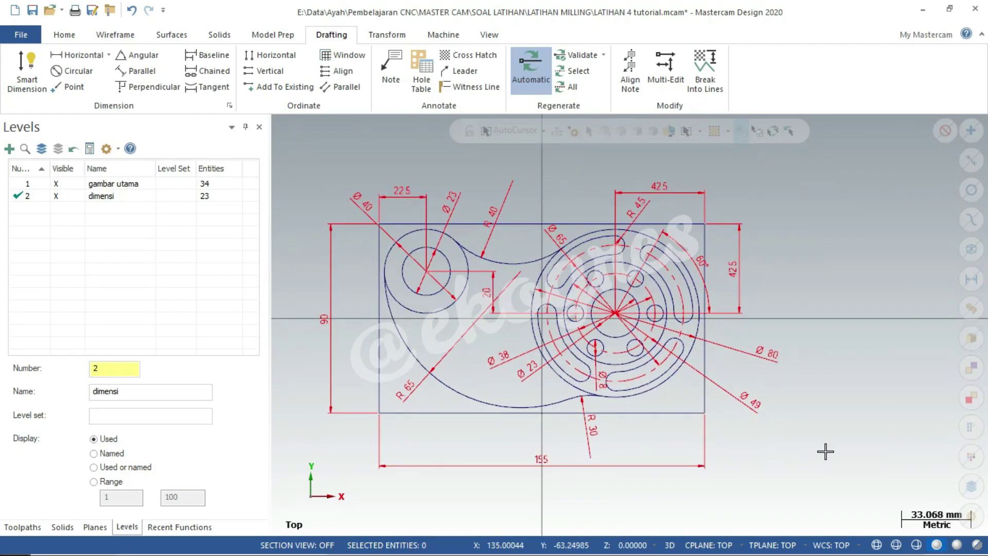
key(ctrl+s)
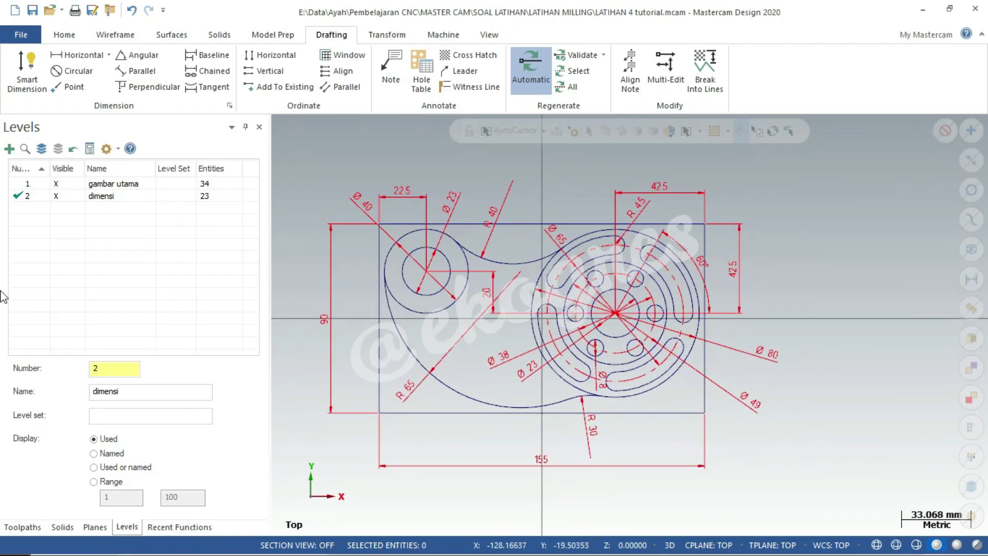
Make gambar utama the current level, leaving the dimensi level visible
click(17, 184)
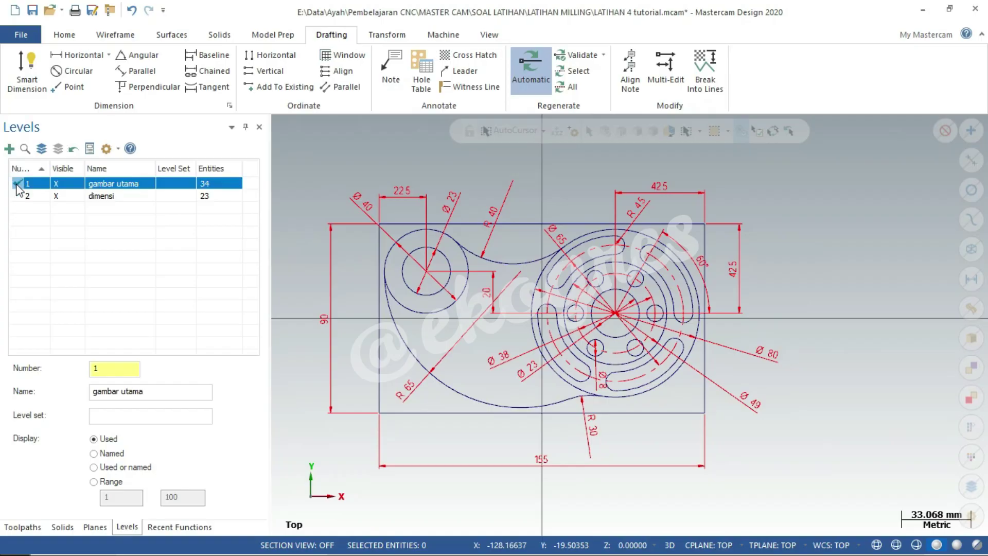
click(57, 196)
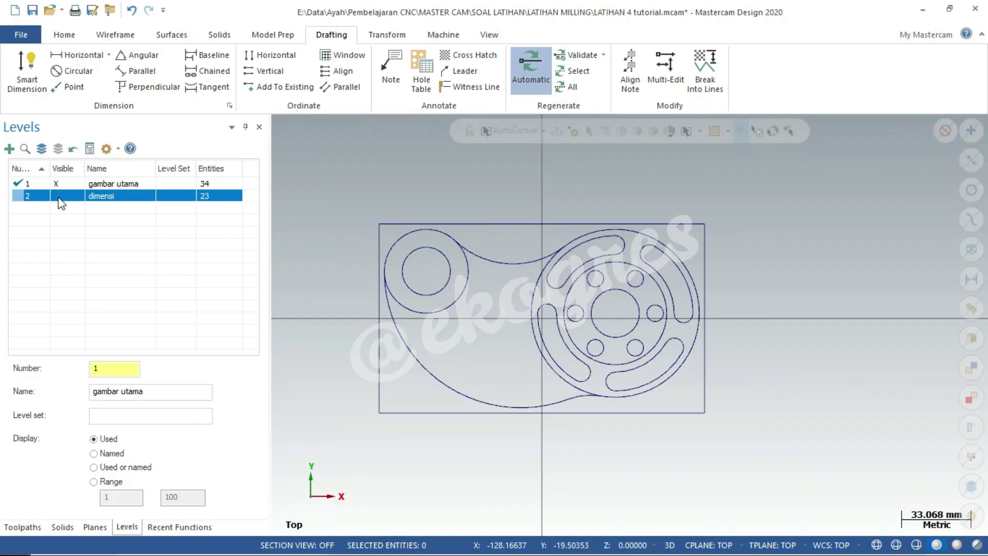
click(57, 196)
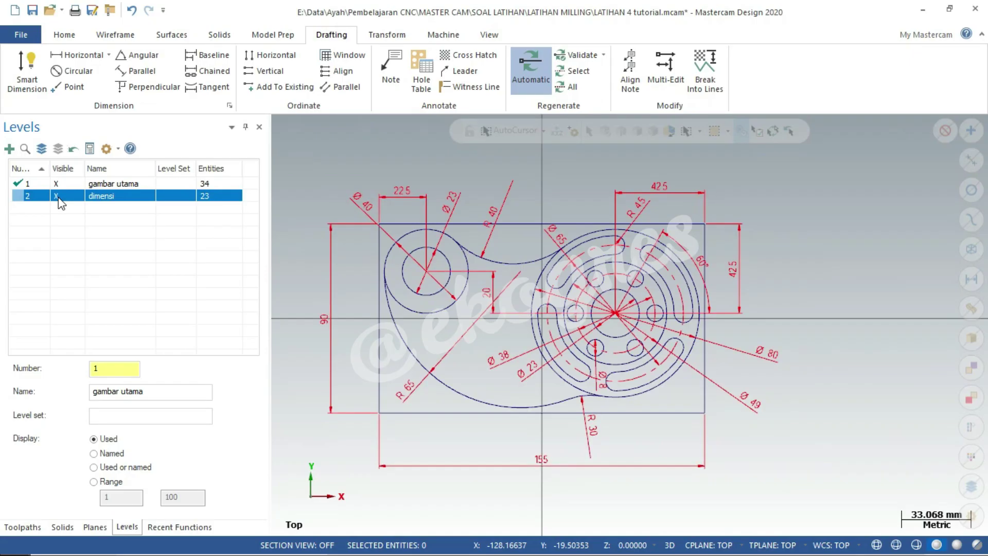
click(57, 196)
click(57, 196)
Bring up the LATIHAN 10.pdf reference drawing in Adobe Reader for comparison
key(alt+Tab)
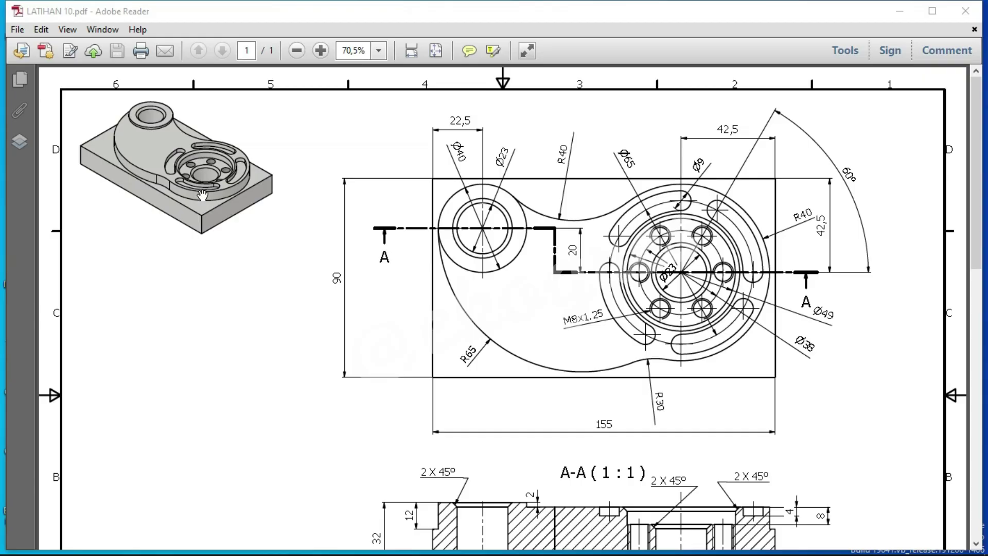
Leave Filmora and return to the Mastercam drawing of the LATIHAN 4 part
scroll(537, 445, down, 3)
scroll(532, 437, down, 1)
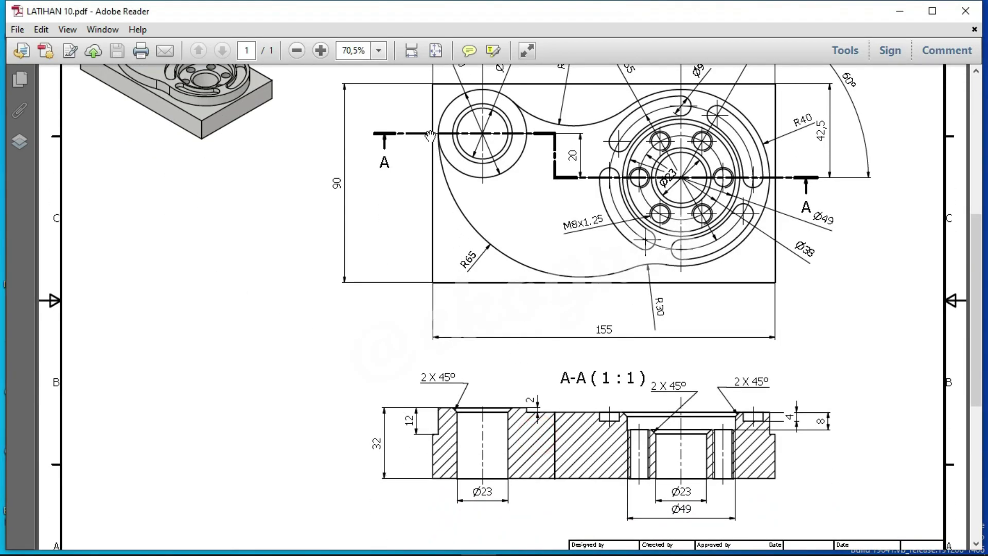
scroll(571, 173, up, 4)
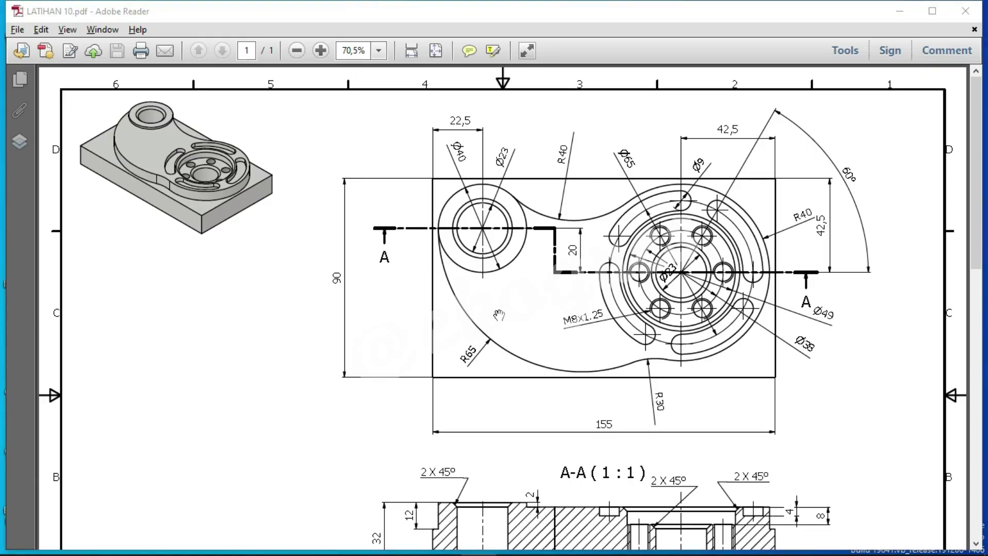
key(alt+Tab)
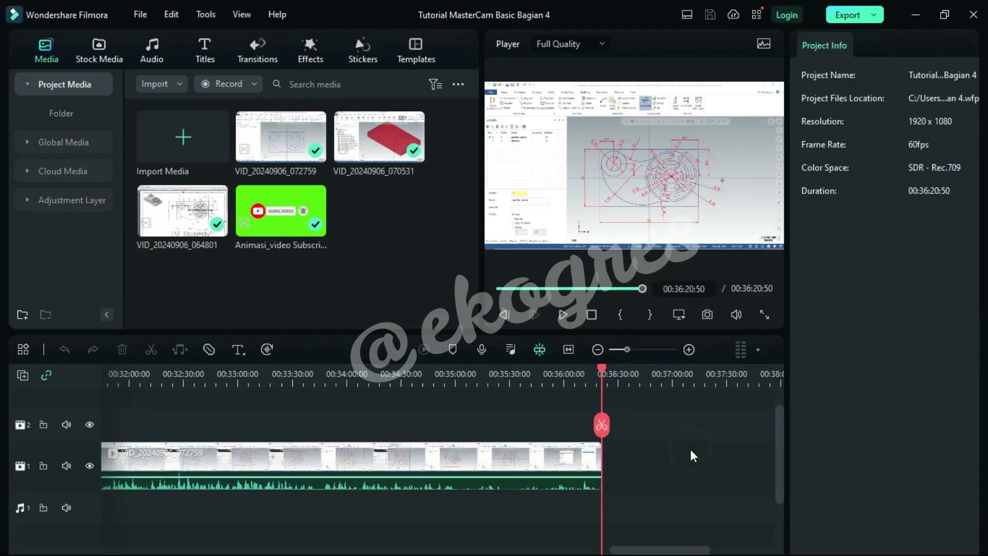
key(alt+Tab)
key(alt+Tab)
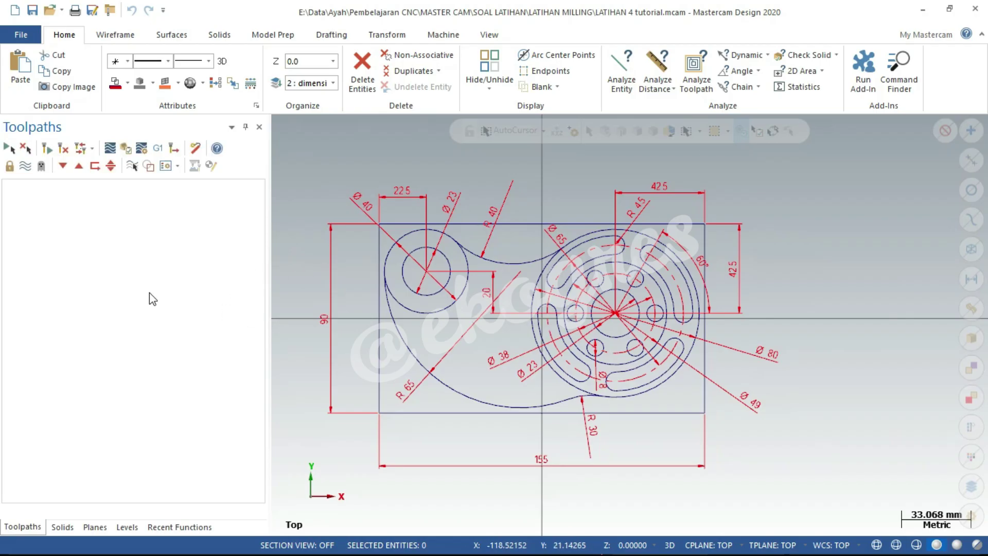
Make level 1 'gambar utama' the main level and hide dimension level 2
click(127, 526)
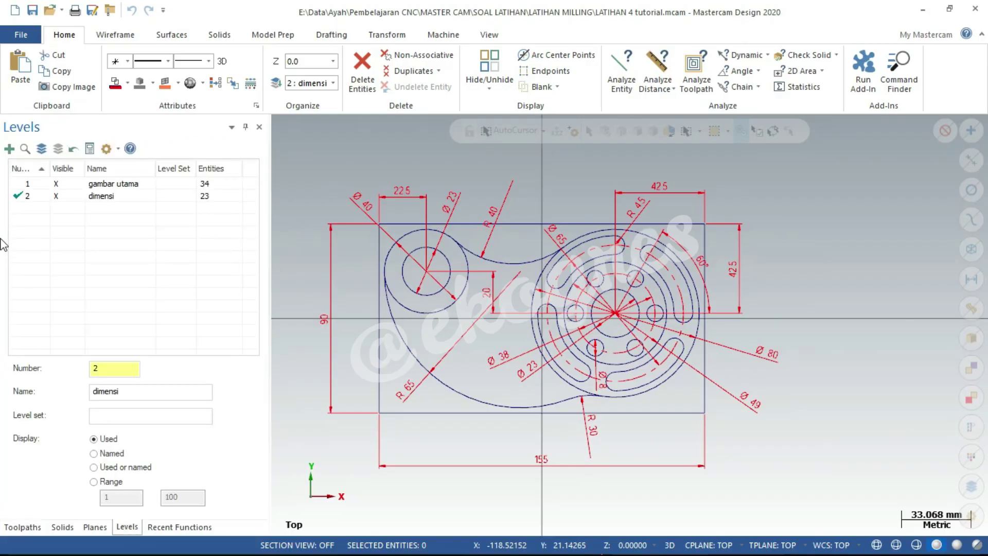
click(15, 184)
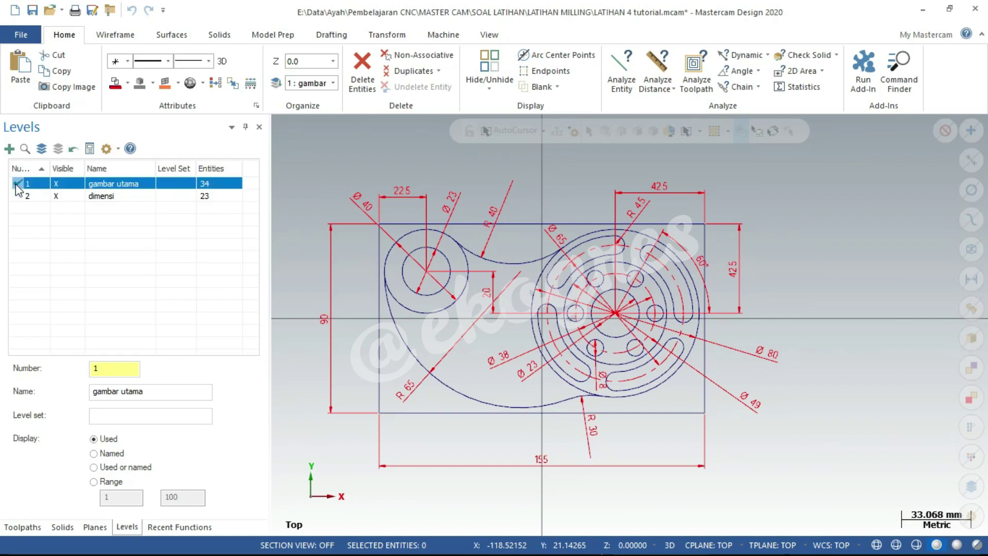
click(56, 198)
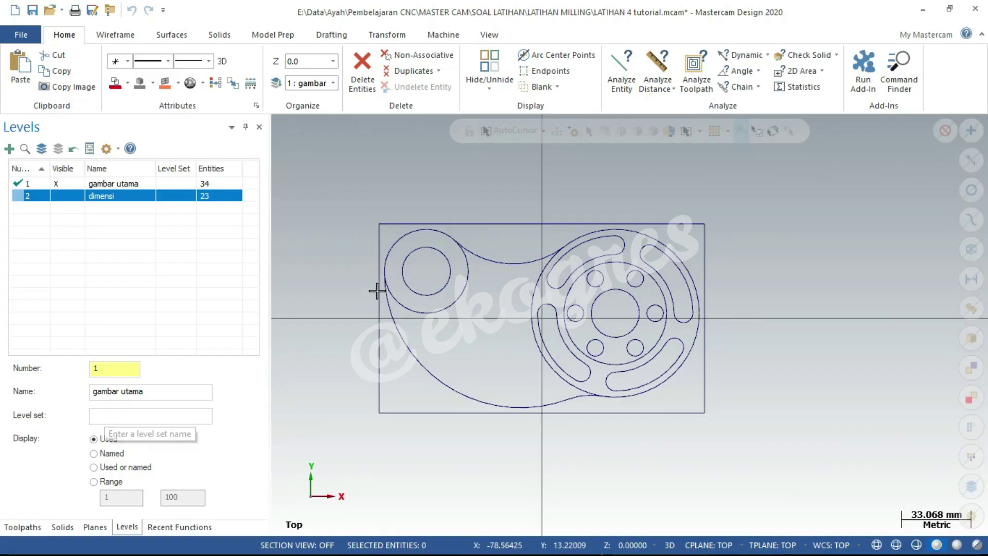
click(33, 528)
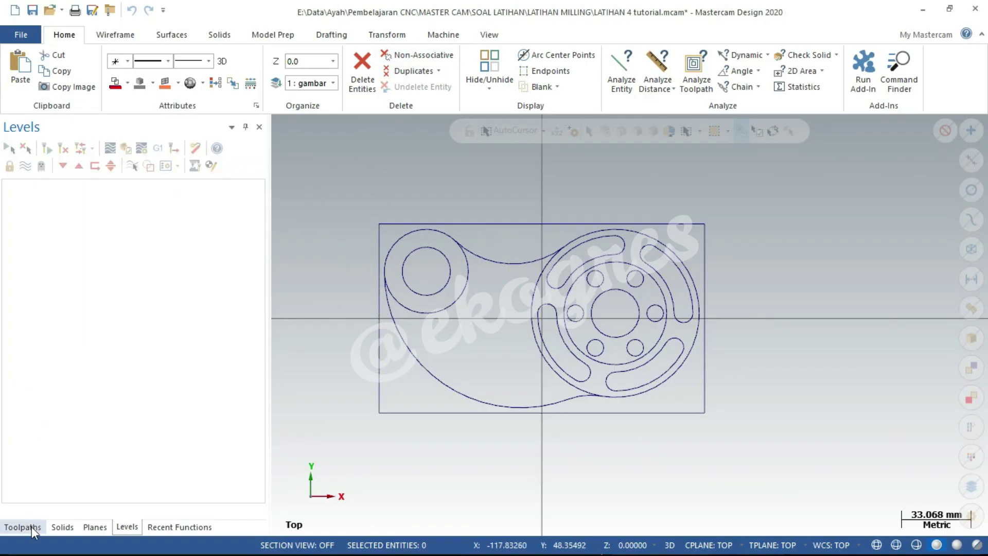
Add the Default mill machine and open the machine group's Stock setup
click(448, 39)
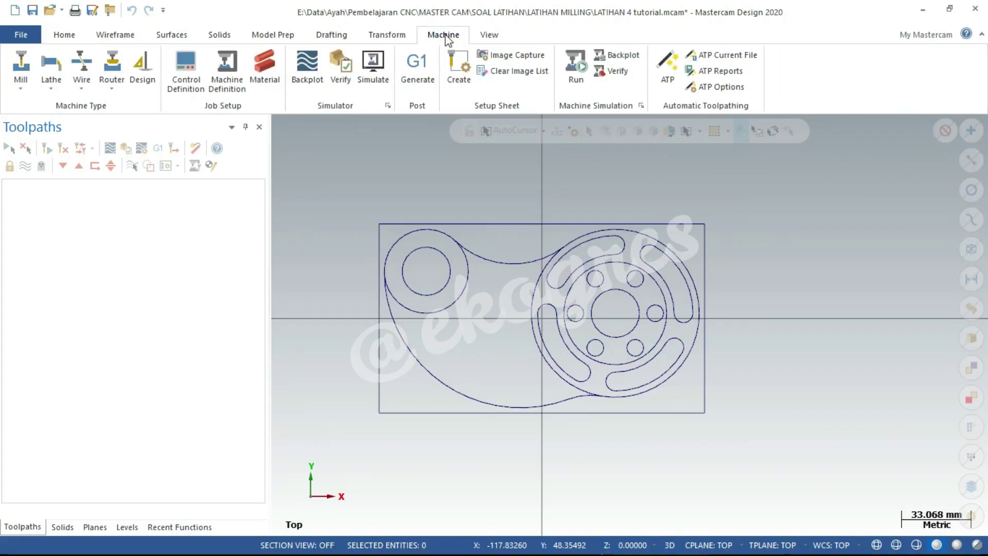
click(23, 91)
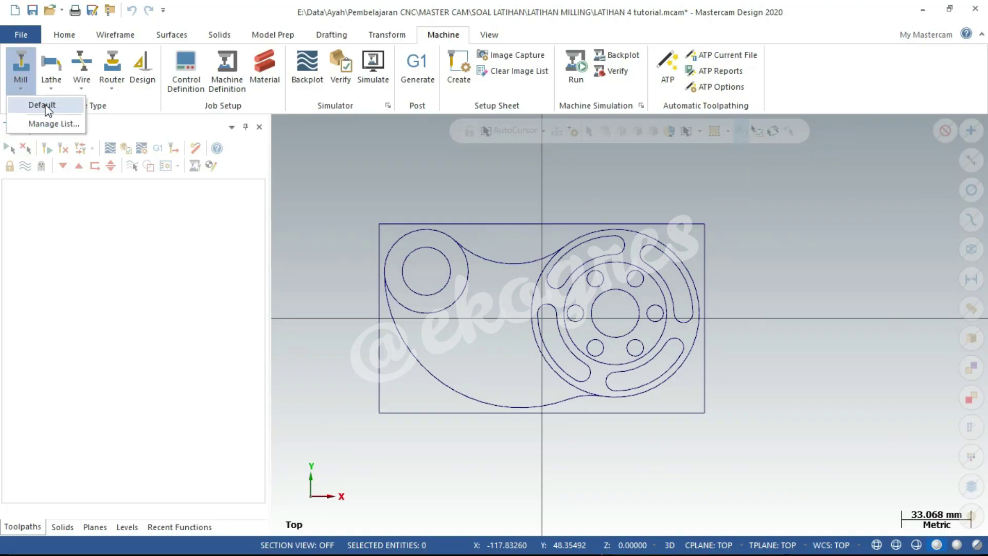
click(42, 105)
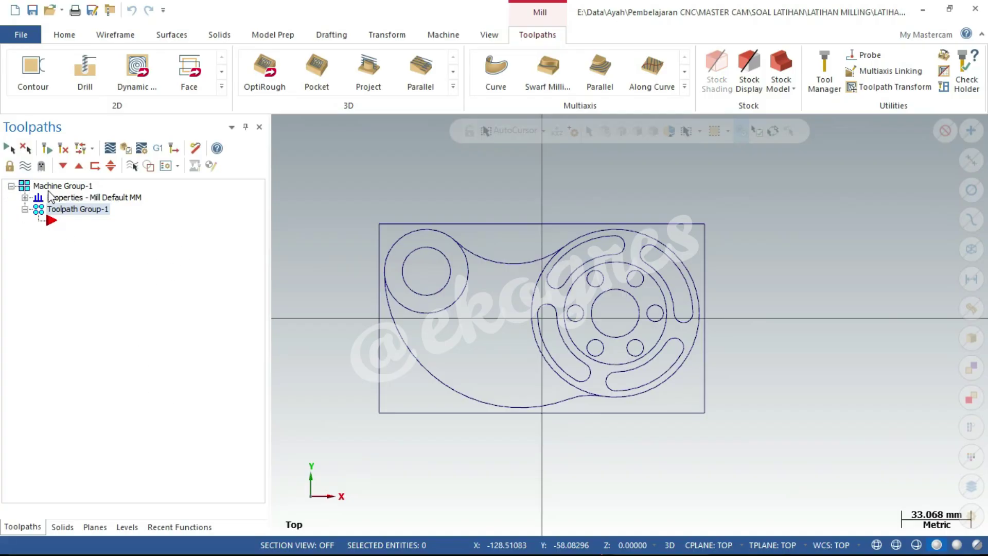
click(25, 198)
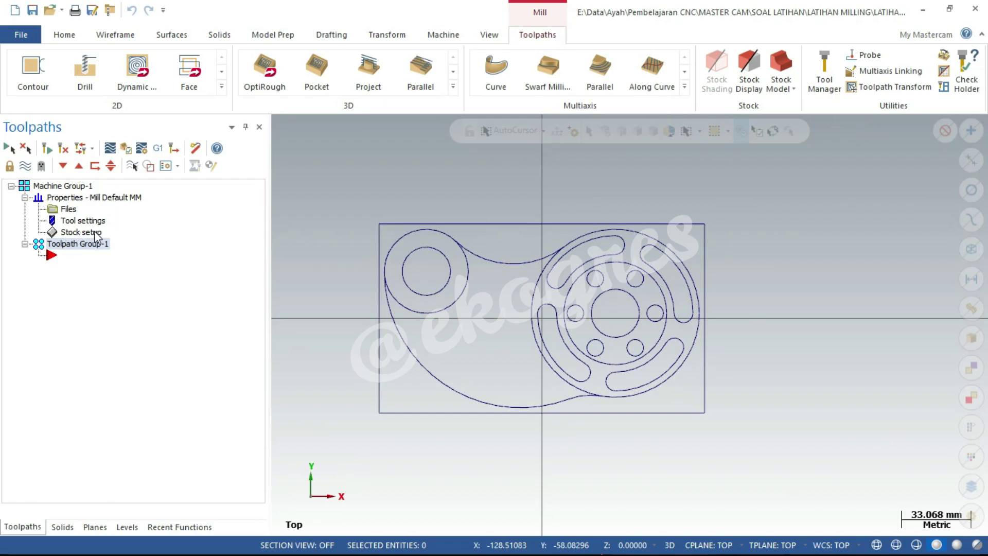
click(78, 231)
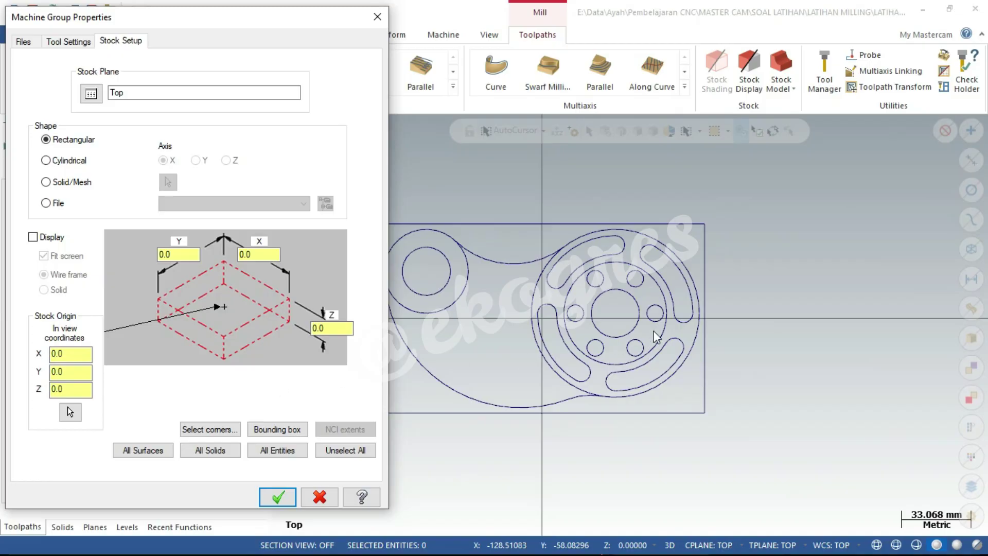
Size the stock from the two plate corners, then set X 157 and Y 92
click(211, 429)
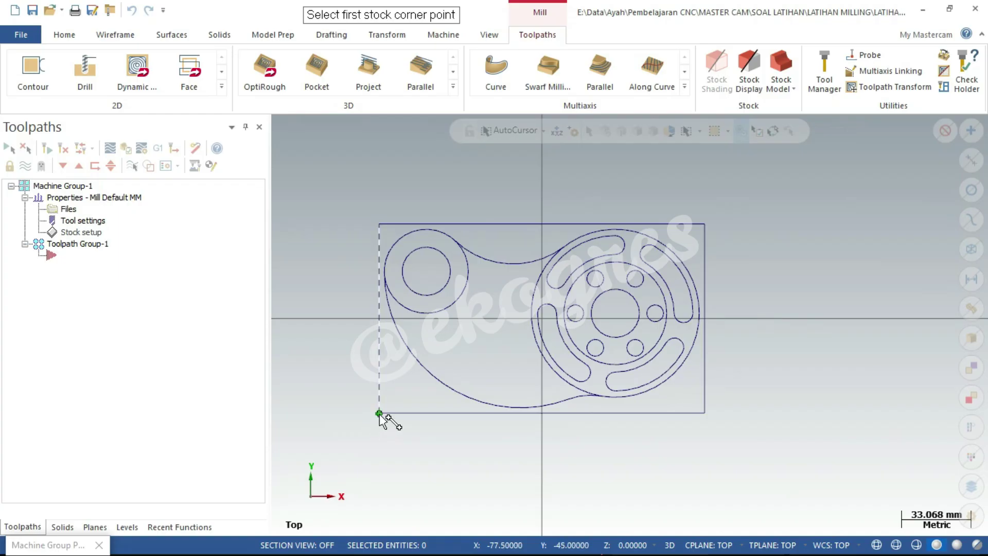
click(379, 413)
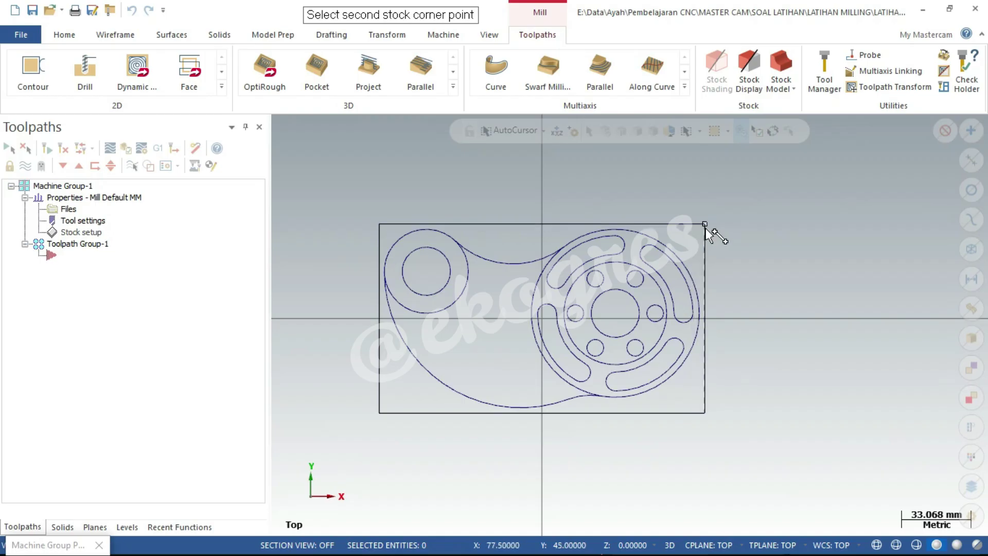
click(704, 225)
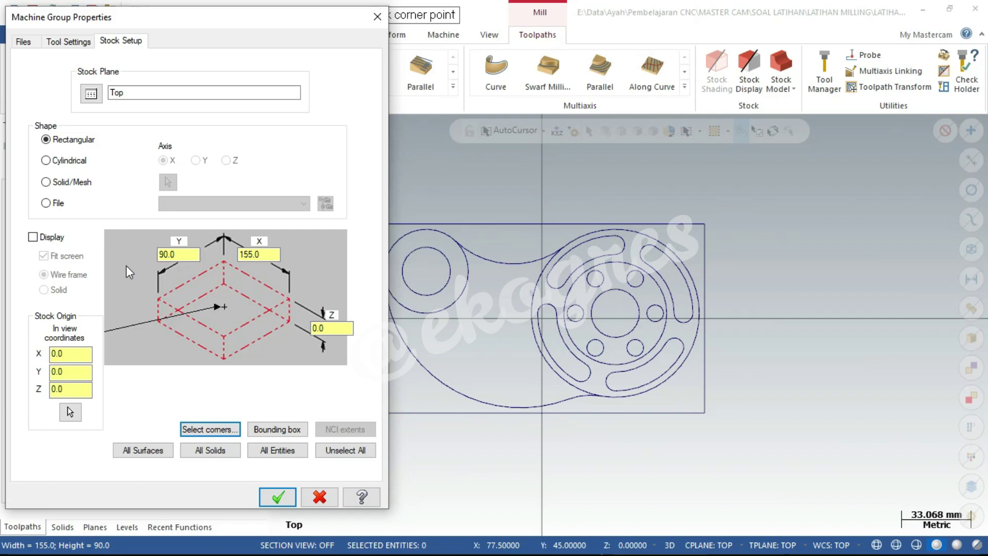
double_click(186, 254)
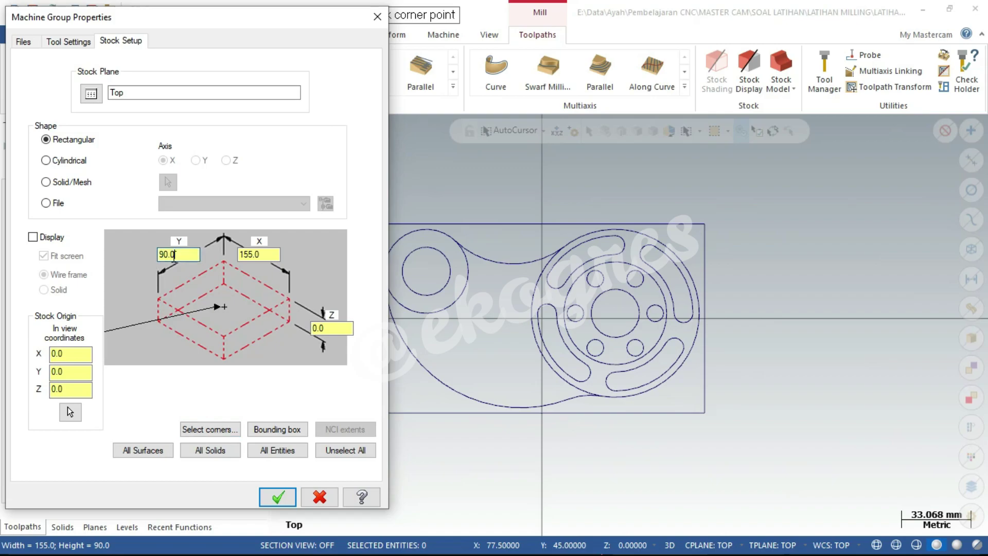
text(9.)
key(Tab)
click(278, 253)
key(BackSpace)
key(BackSpace)
text(7)
key(Tab)
Set stock height 33 and origin Z 1, turn on stock display, and apply
text(33)
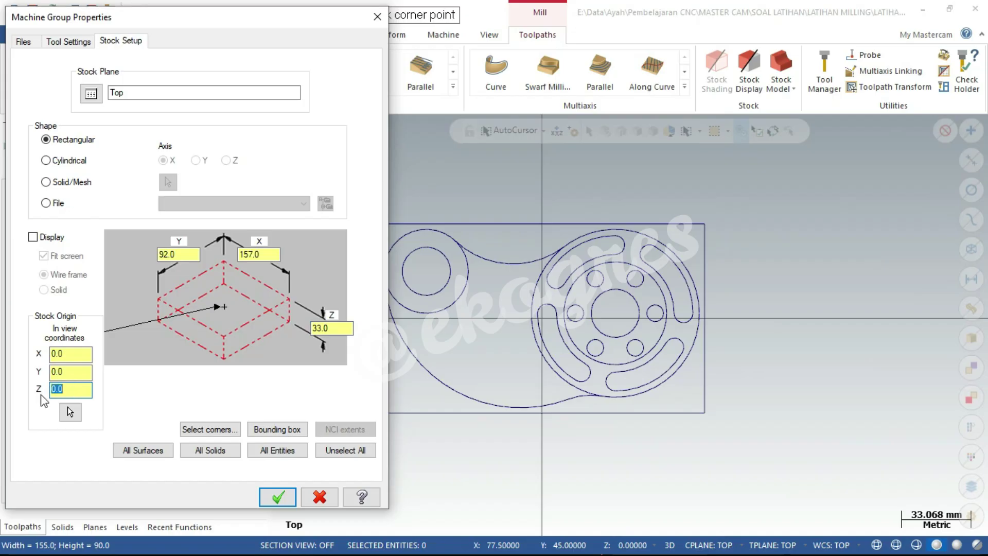
text(1)
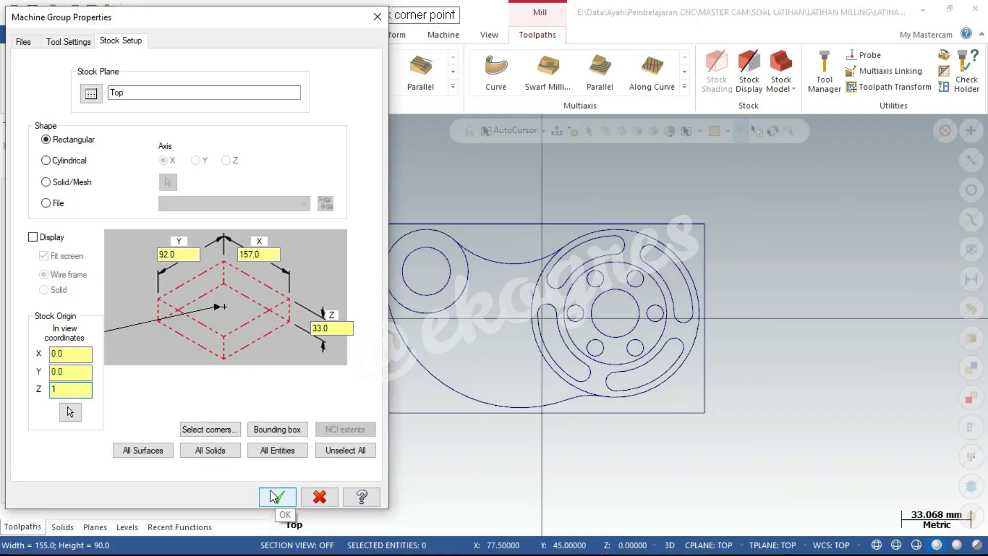
click(33, 237)
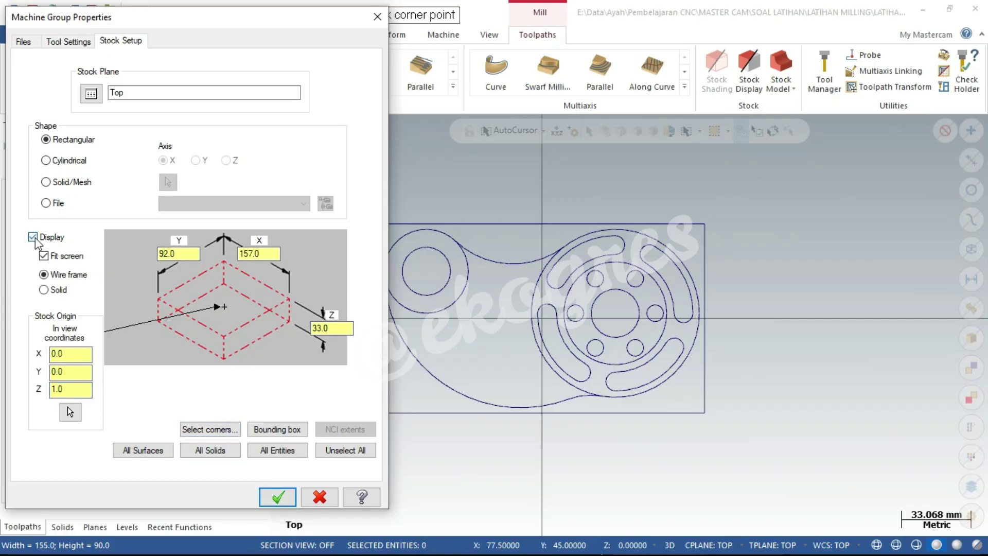
click(278, 498)
Check the stock in isometric view, then change the stock display to solid
right_click(763, 311)
click(798, 439)
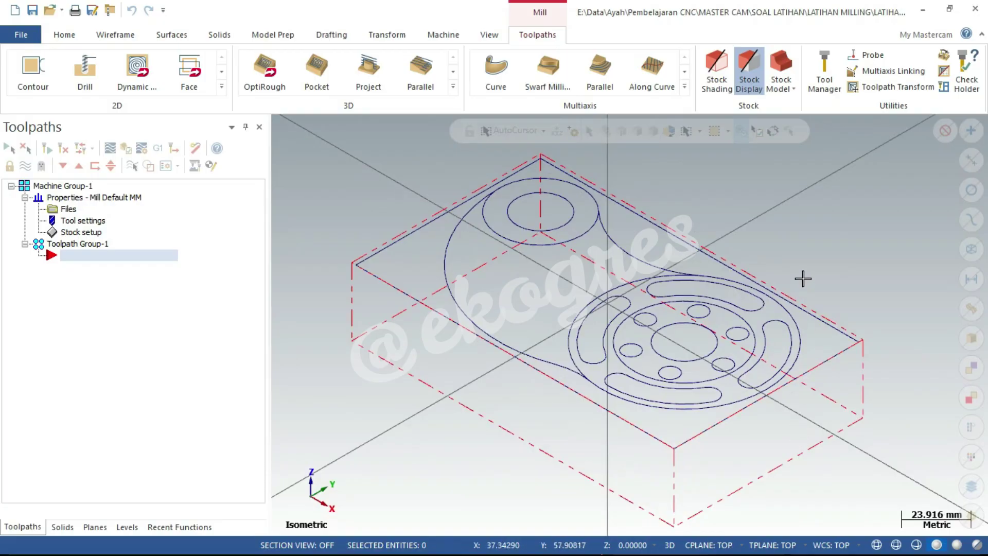
right_click(807, 249)
click(777, 329)
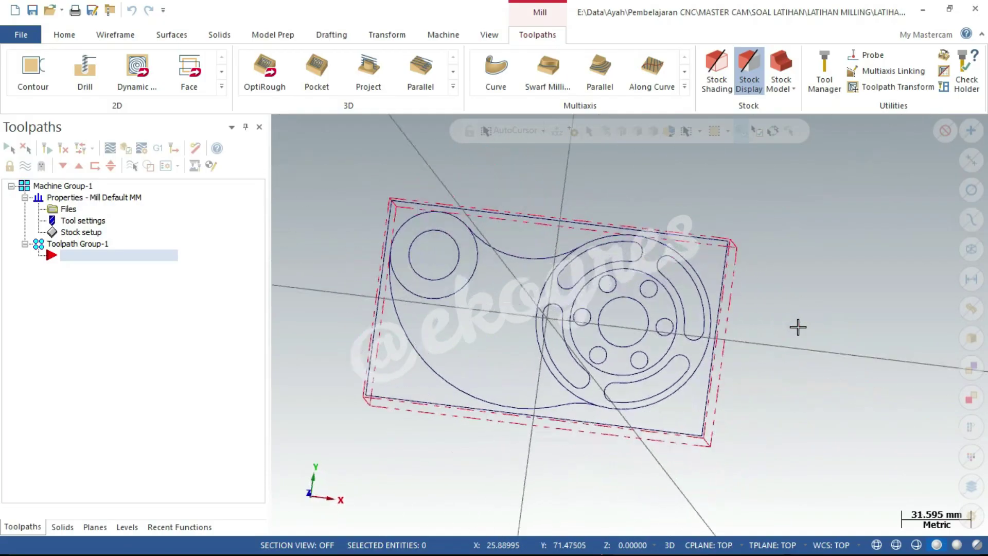
click(85, 235)
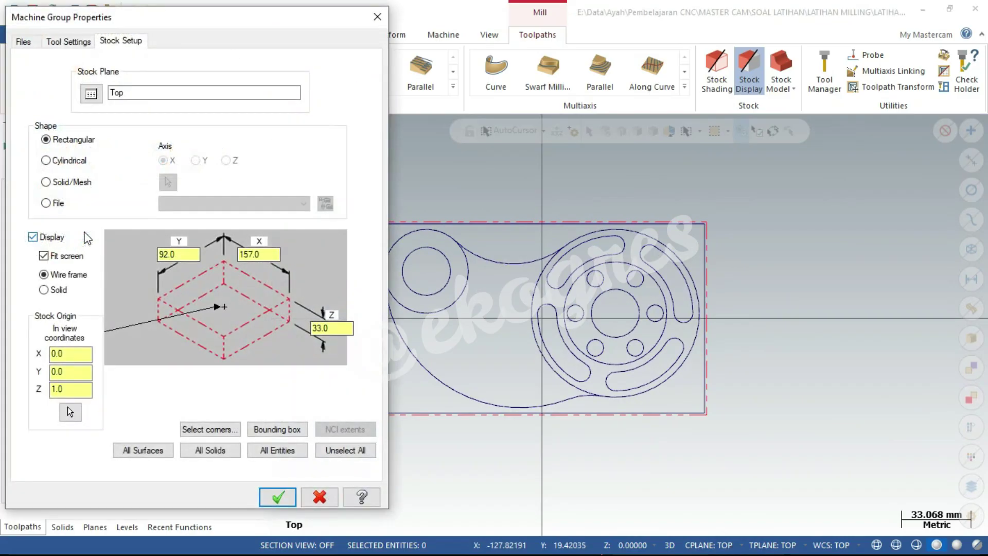
click(44, 290)
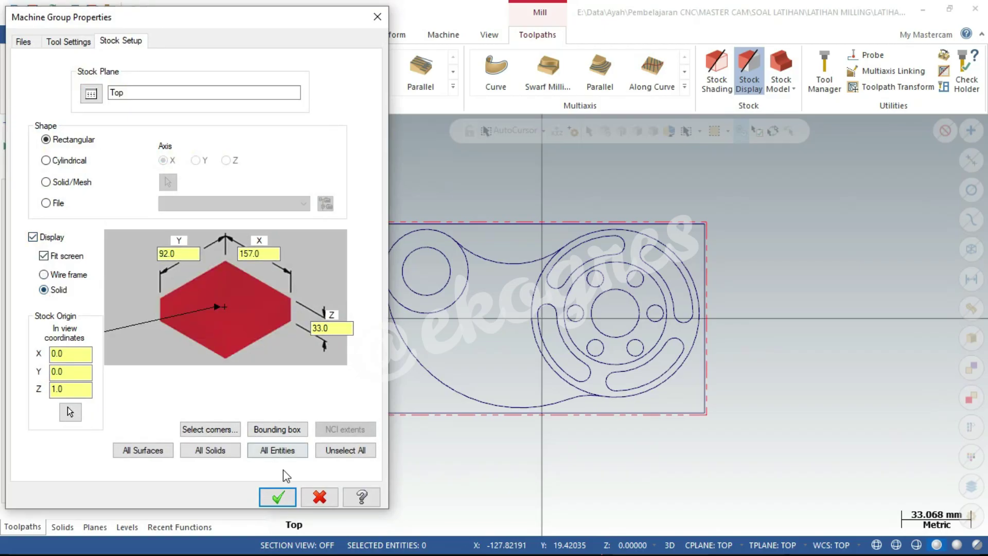
click(274, 497)
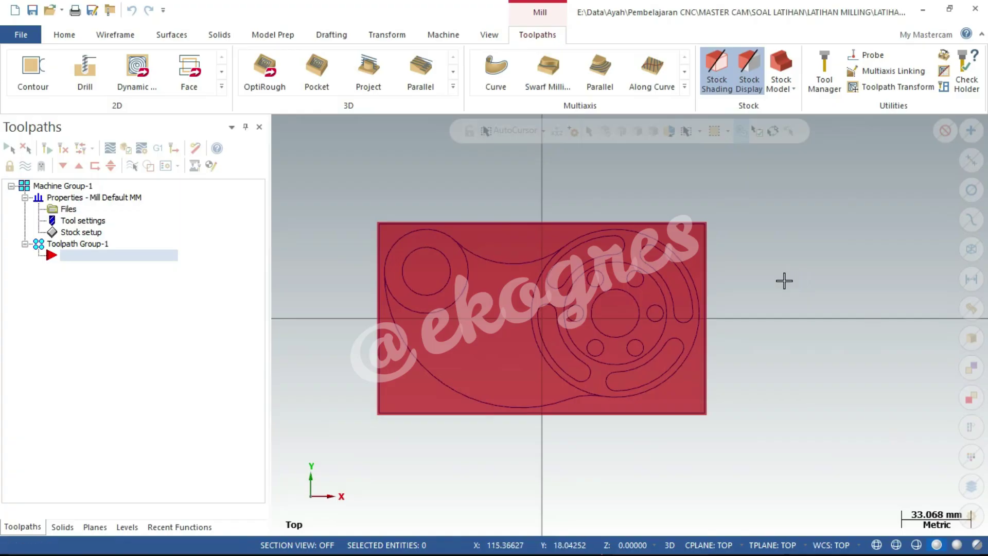
Inspect the solid stock isometrically, return to top view, and switch to LATIHAN 10.pdf
right_click(784, 280)
click(813, 405)
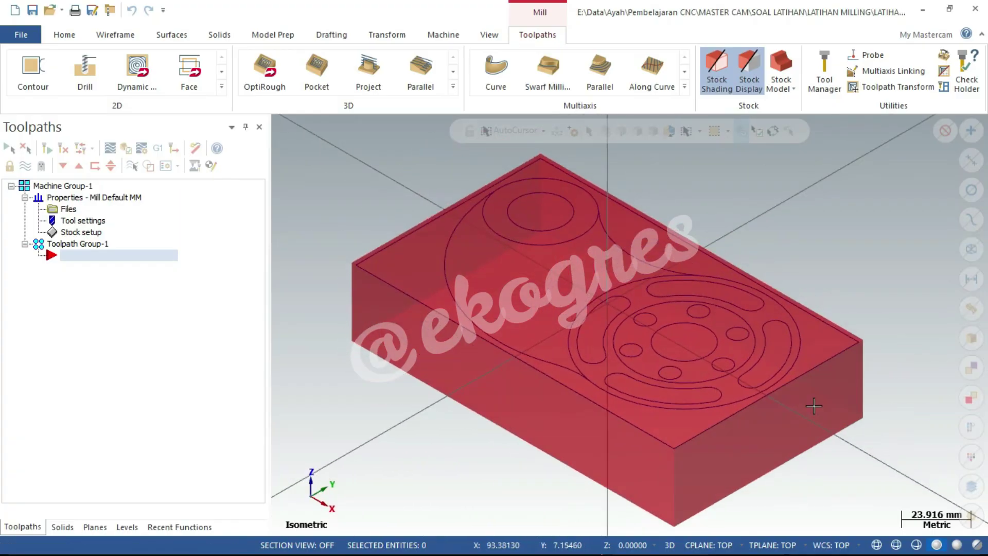
right_click(787, 214)
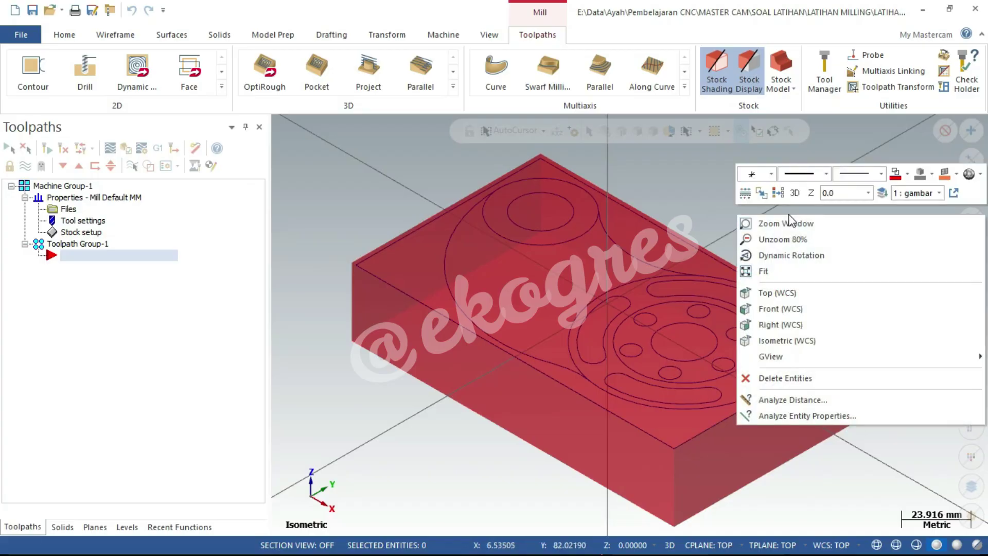
click(782, 293)
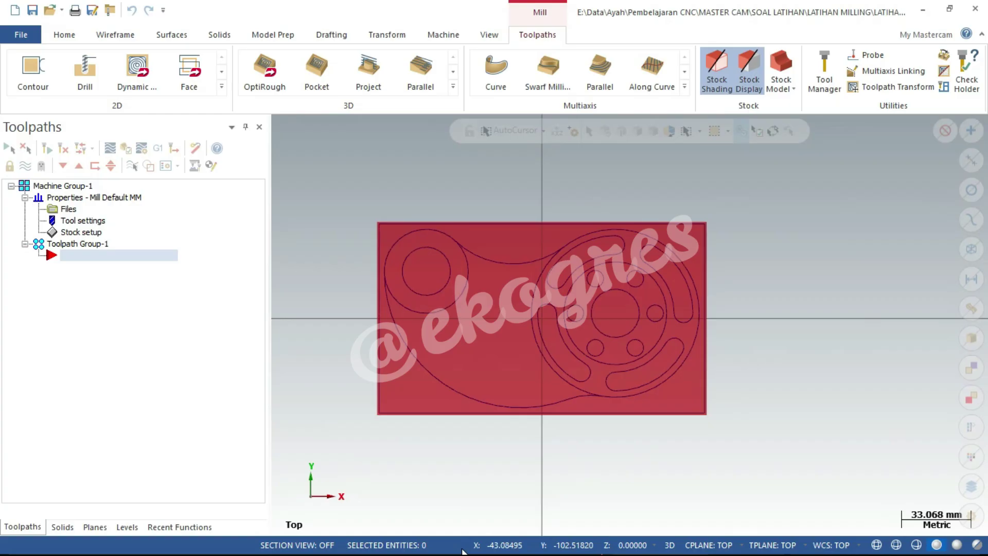
key(alt+Tab)
key(alt+Tab)
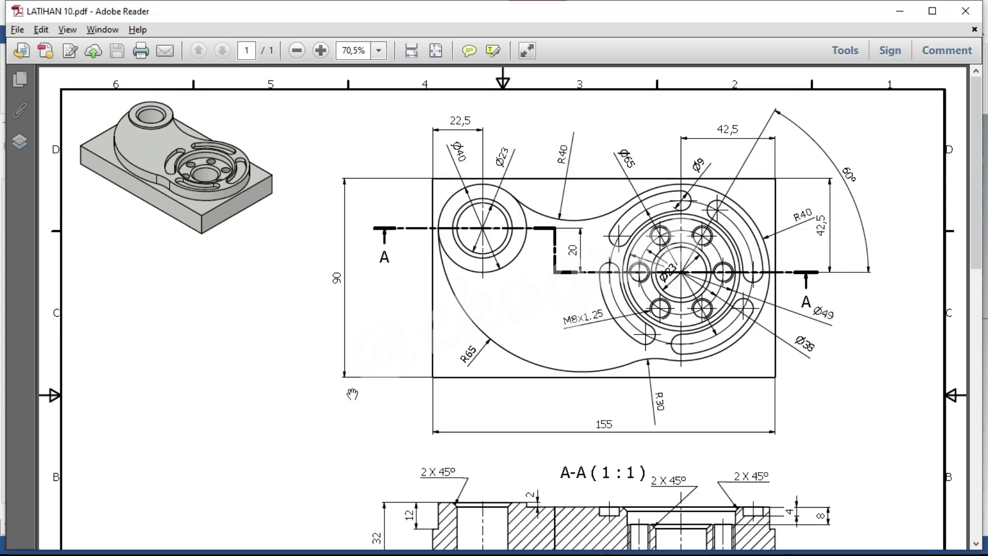
Back in Mastercam, create a Face toolpath chained on the stock boundary
key(alt+Tab)
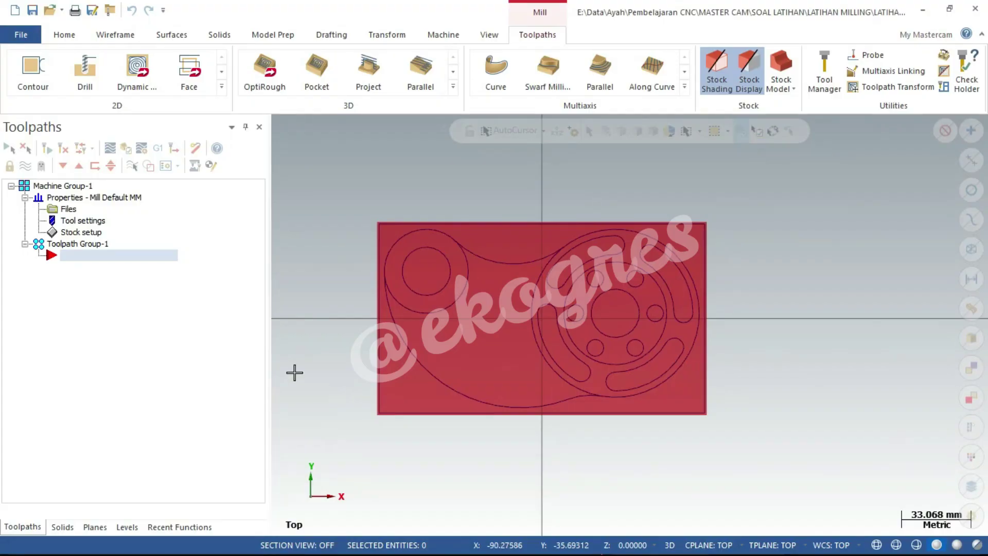
right_click(132, 304)
mouse_move(184, 149)
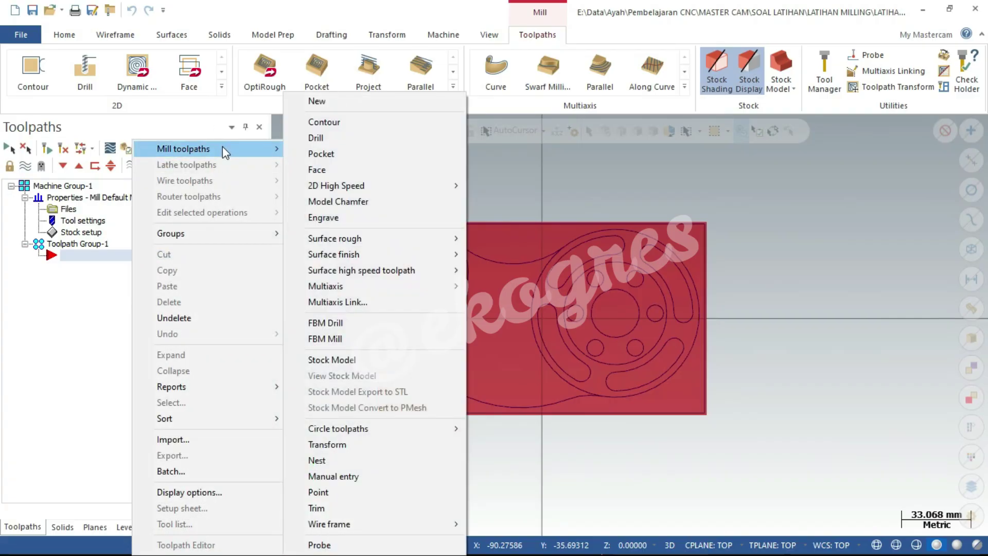
click(365, 165)
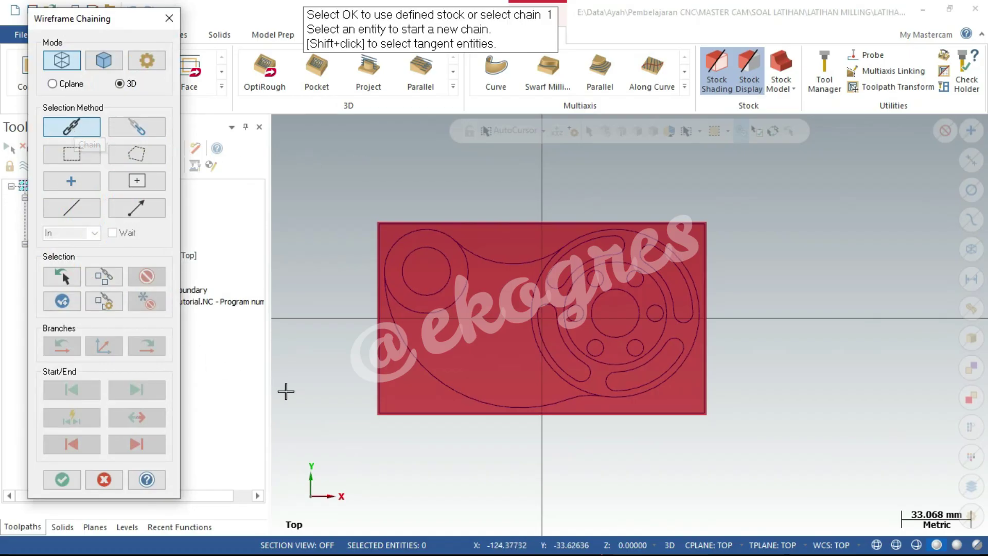
scroll(363, 424, up, 3)
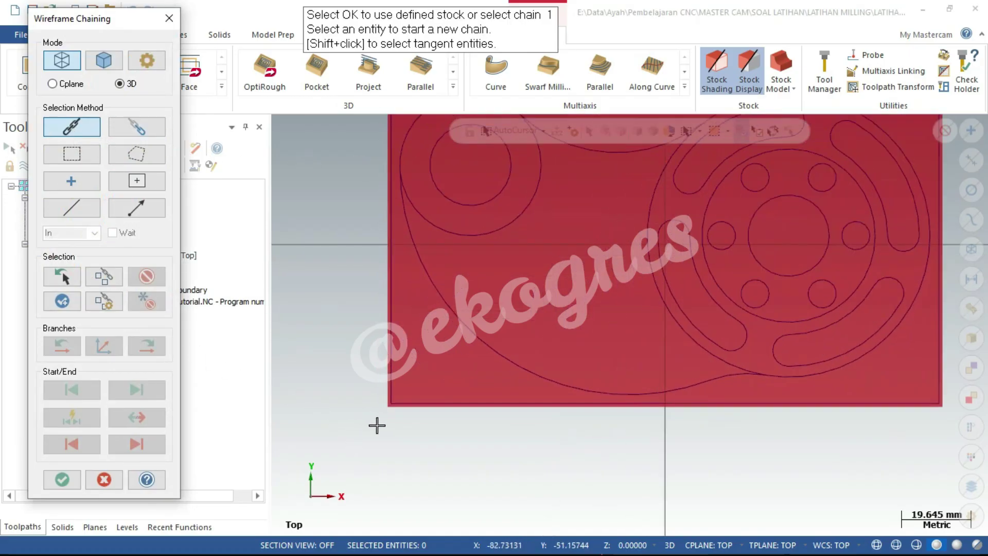
click(406, 401)
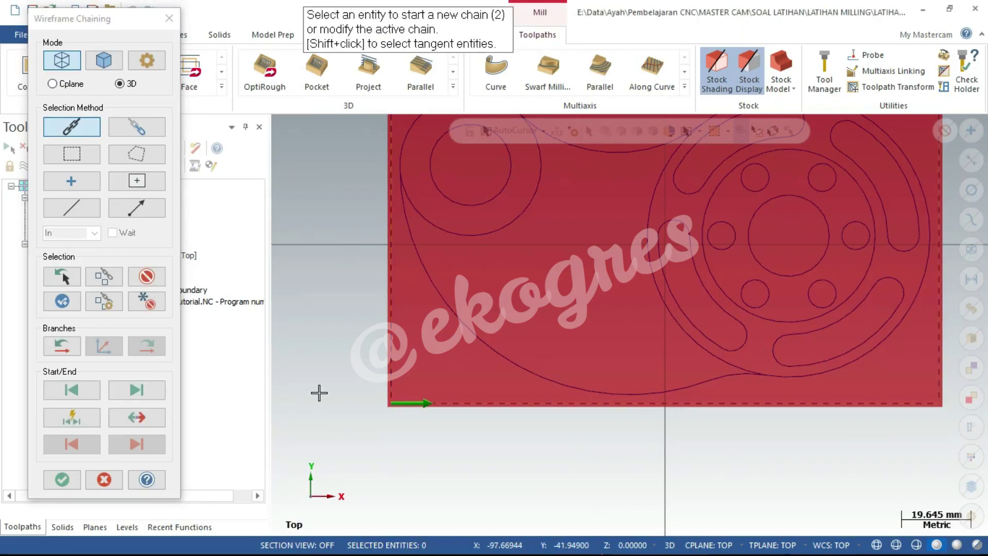
scroll(333, 439, down, 2)
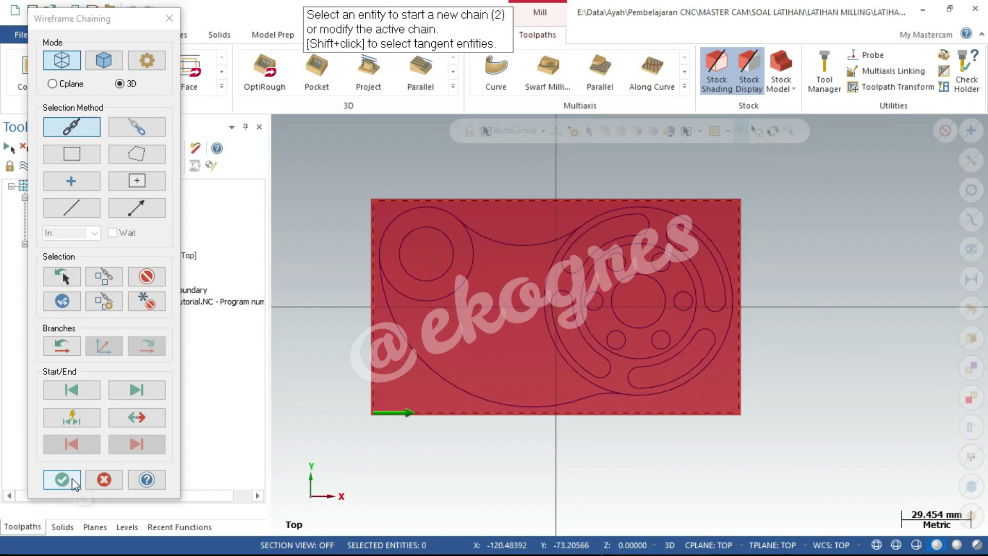
click(73, 479)
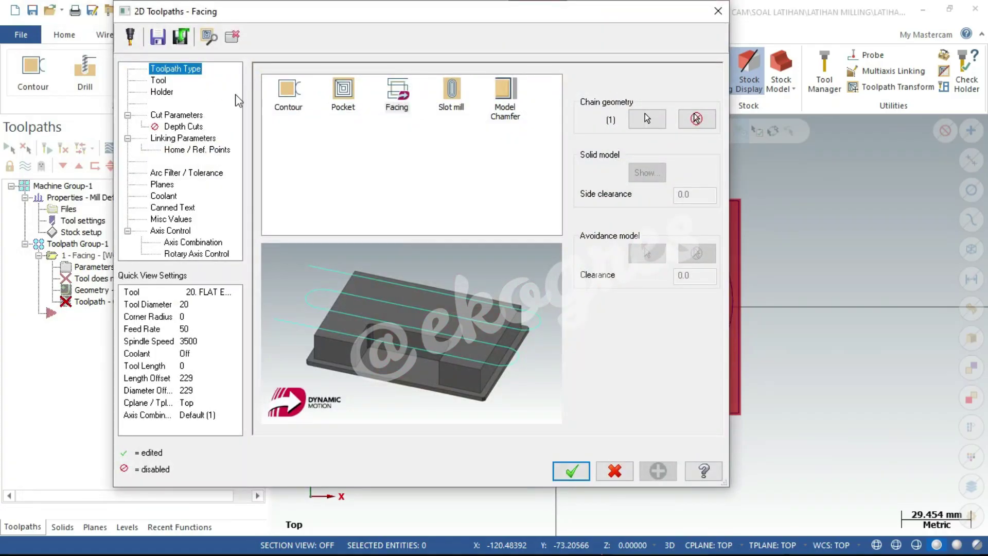
From the facing Tool page, start creating a new flat endmill
click(396, 100)
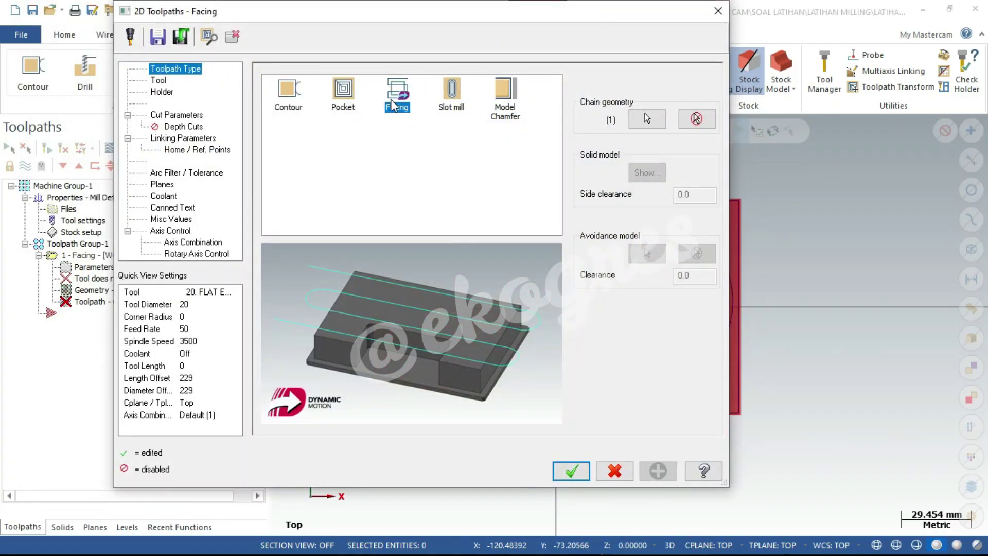
click(162, 82)
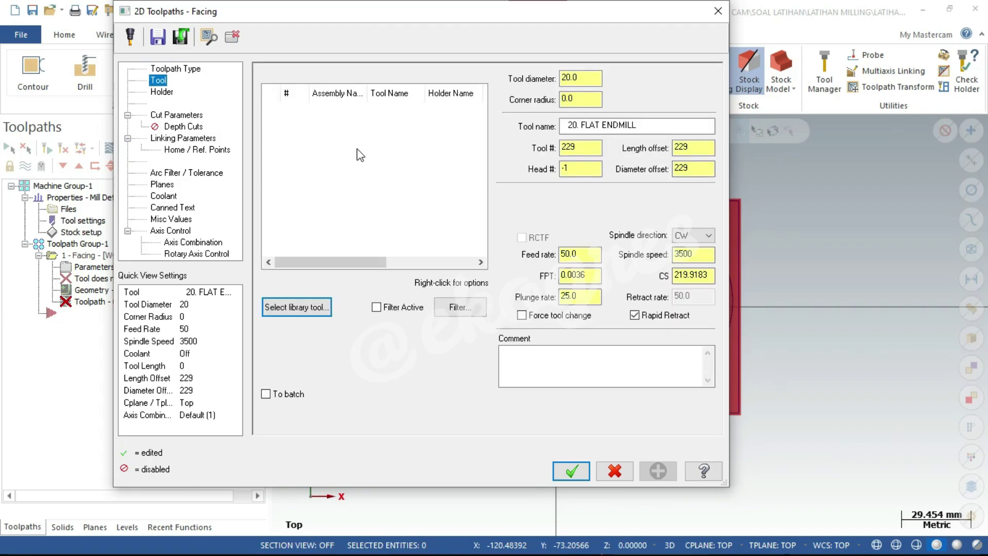
right_click(336, 146)
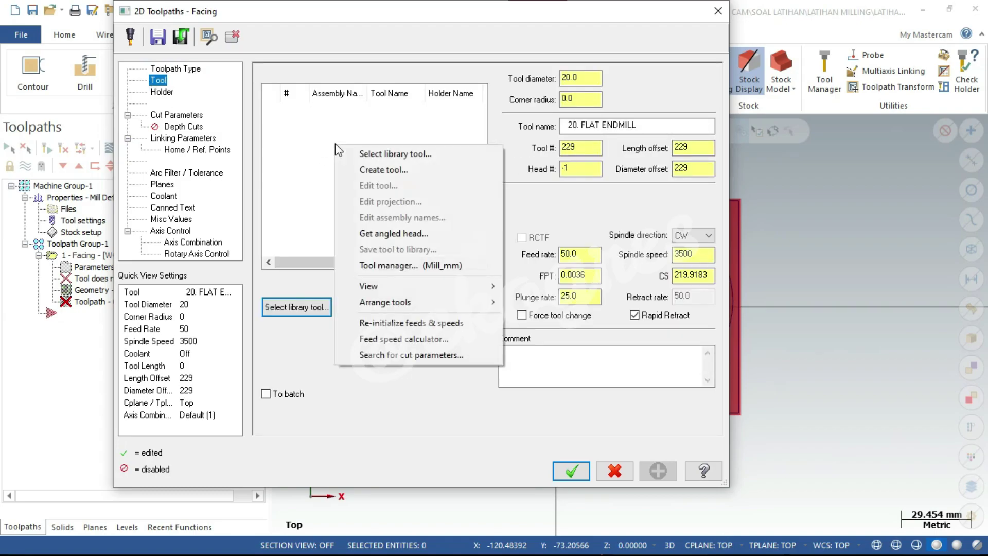
click(385, 170)
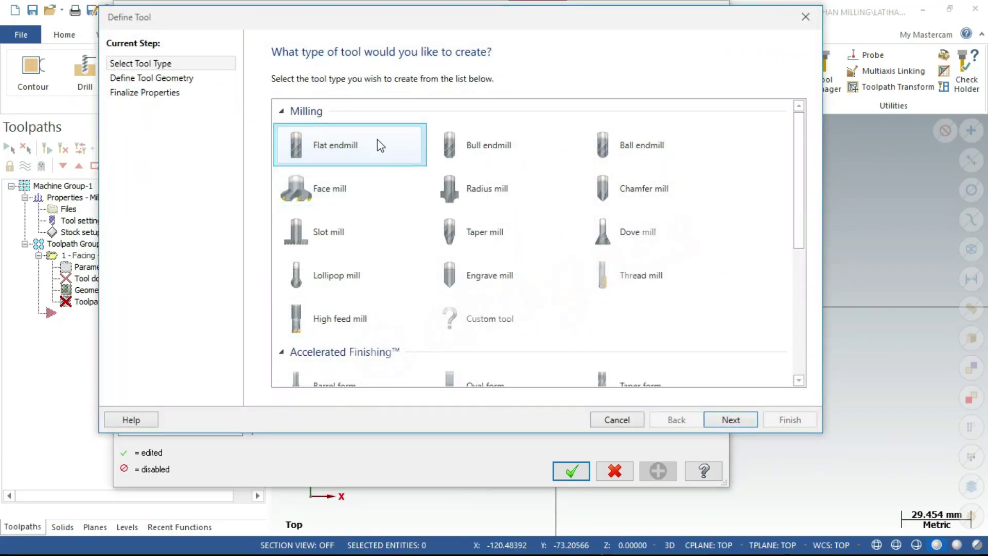
click(380, 145)
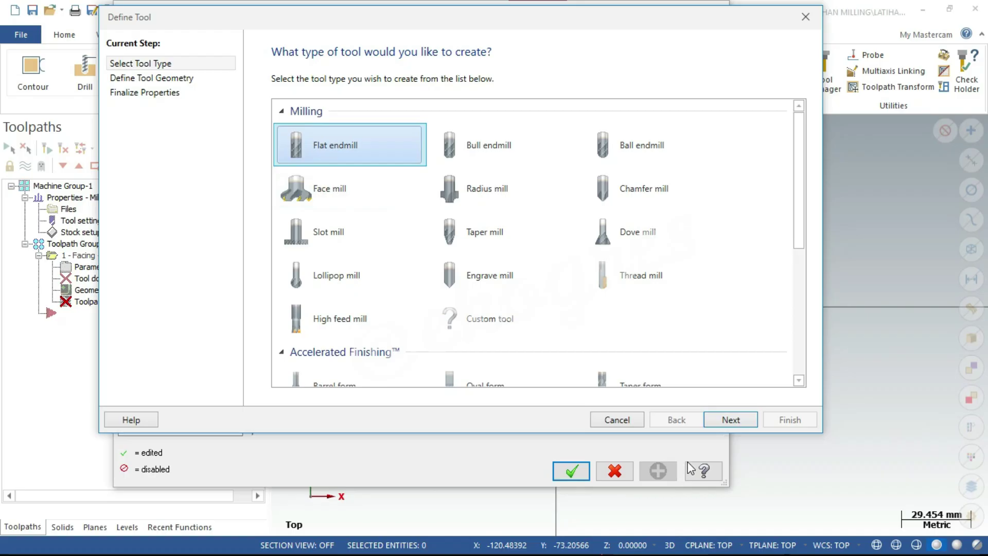
click(723, 420)
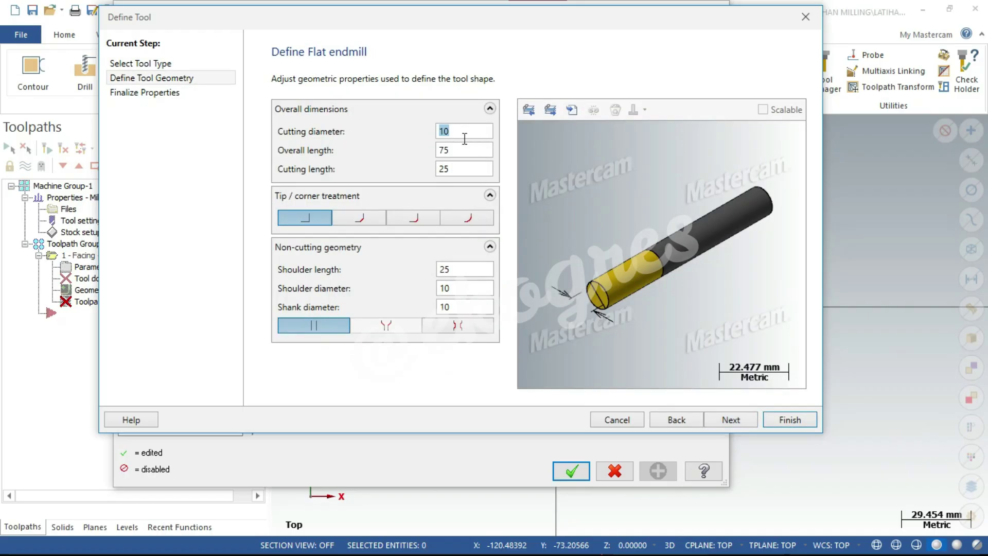
Give the endmill diameter 20, overall length 100, cutting length 40, shoulder length 60
text(20)
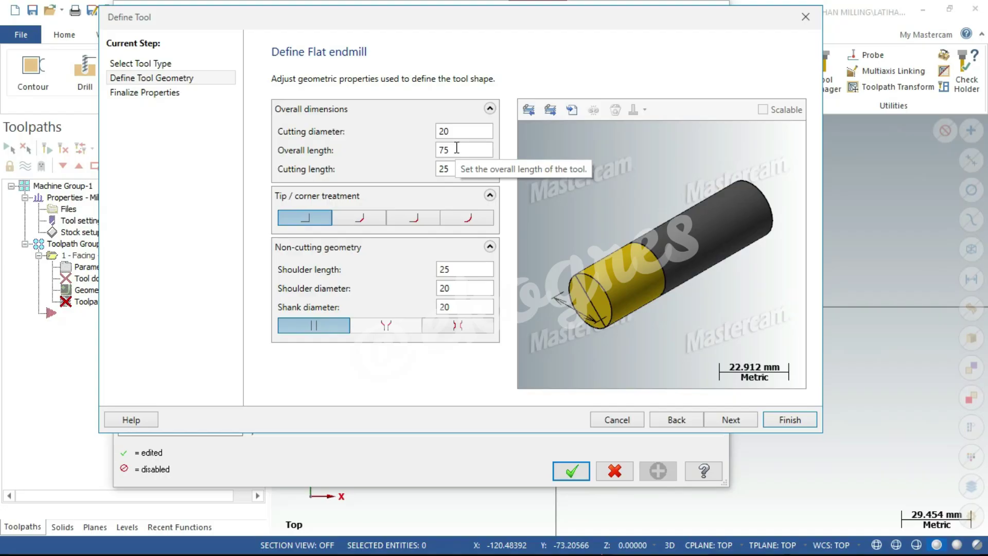
double_click(456, 147)
text(100)
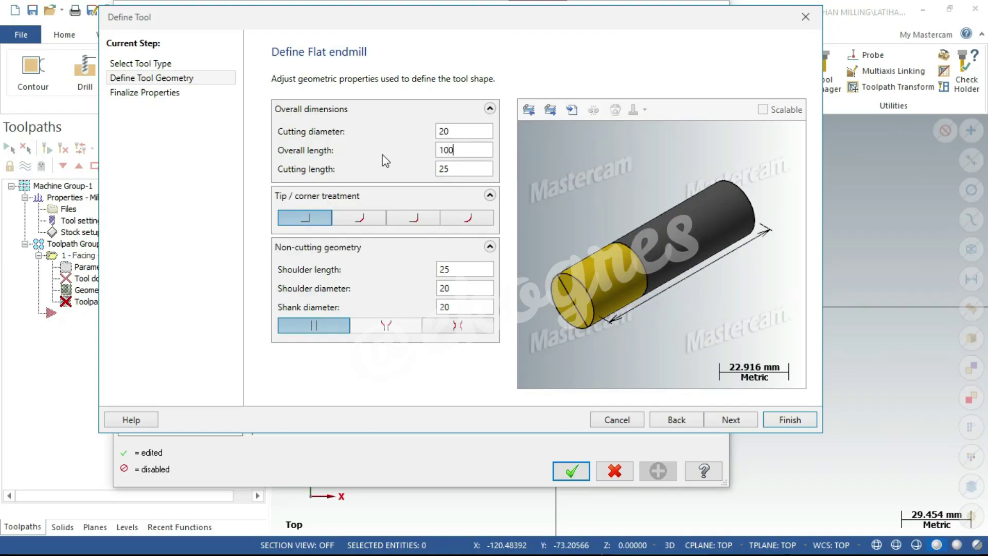
key(Tab)
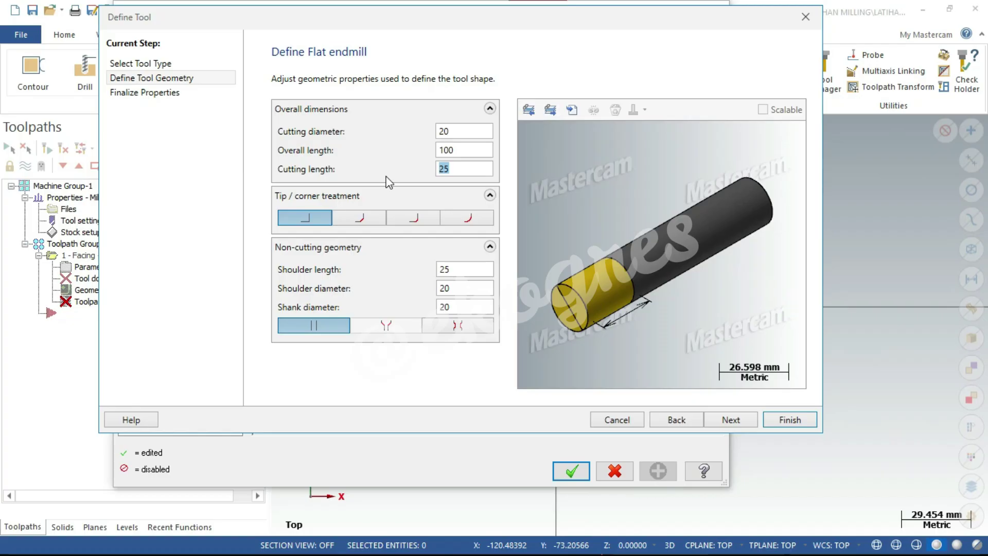
text(40)
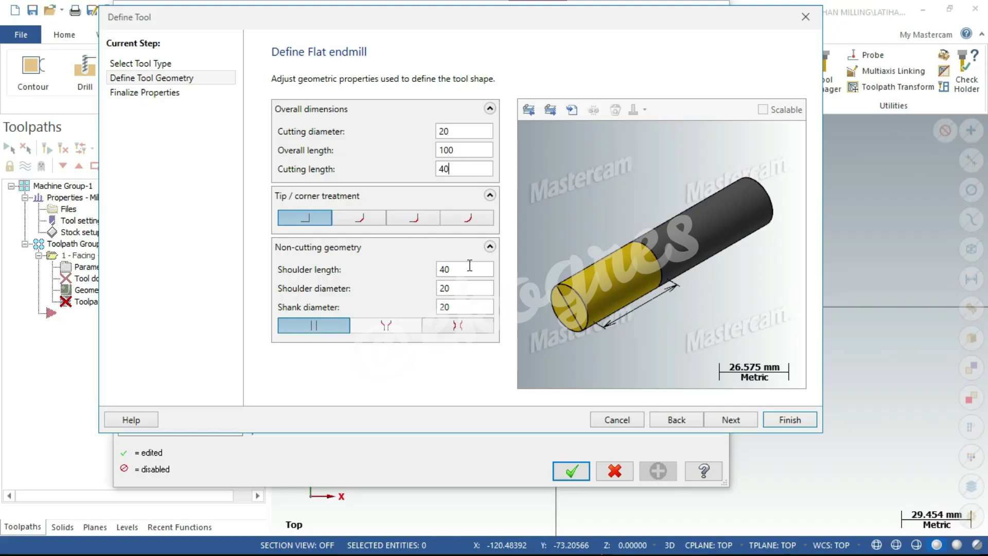
key(Tab)
text(60)
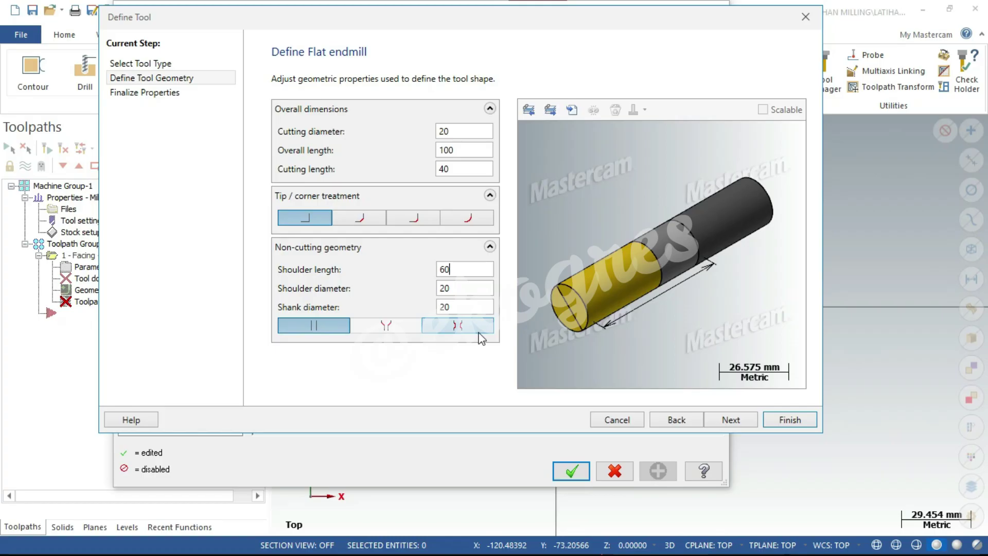
click(733, 420)
Set the endmill's feed rate 500, plunge rate 50 and spindle speed 1000
click(493, 263)
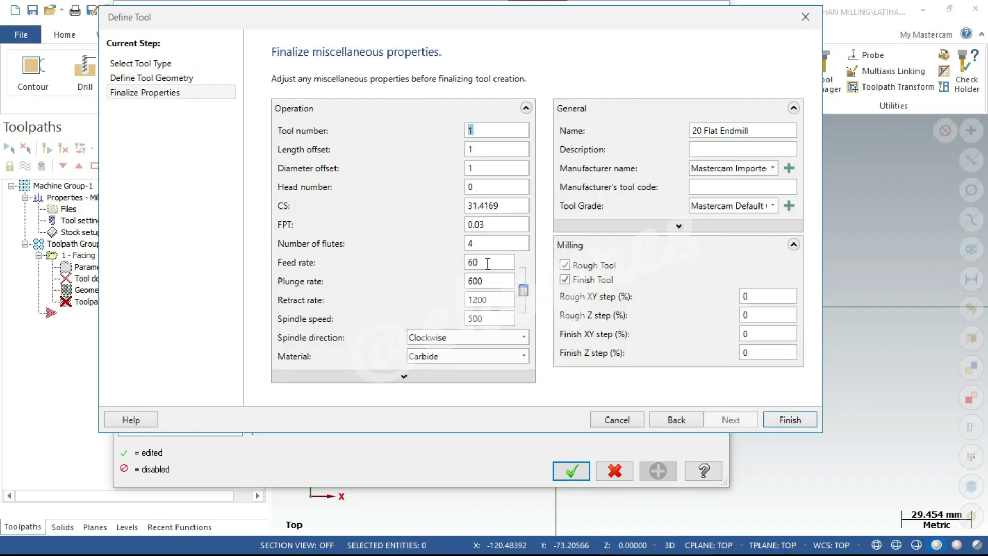
drag(493, 263, 436, 264)
text(500)
drag(485, 281, 455, 289)
text(5)
drag(508, 320, 430, 329)
text(1000)
Finish the tool, assign the 20 Flat Endmill, and set facing style to Zigzag
click(775, 418)
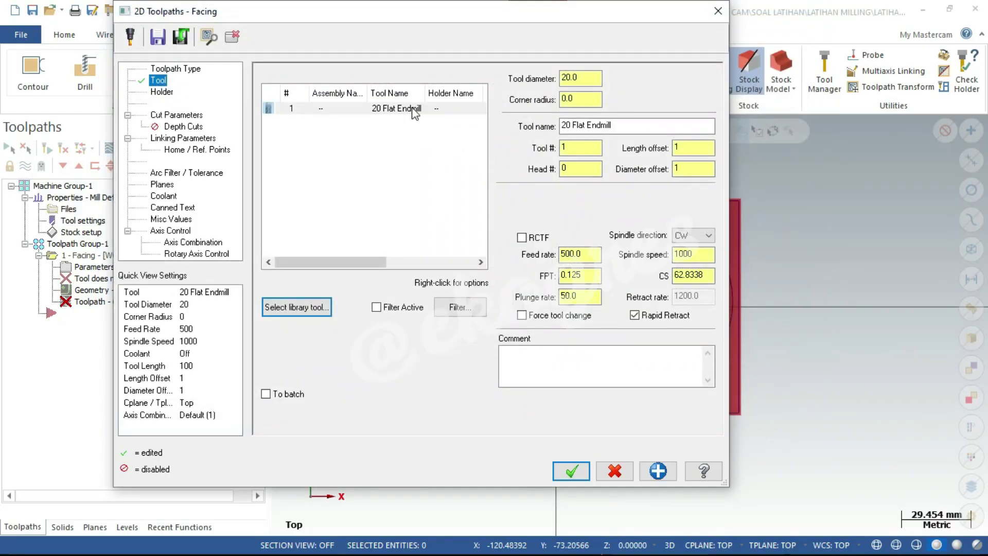
click(414, 110)
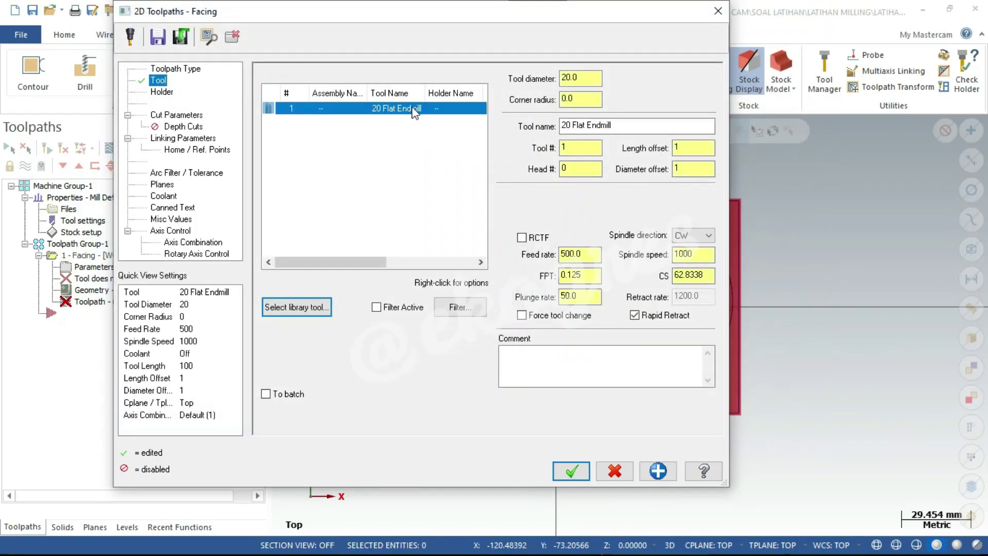
click(192, 118)
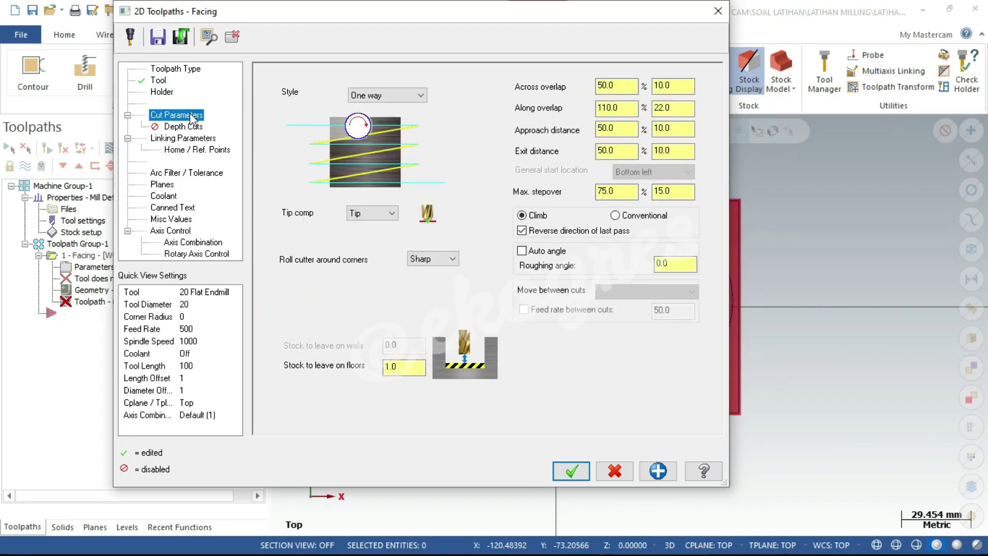
click(418, 96)
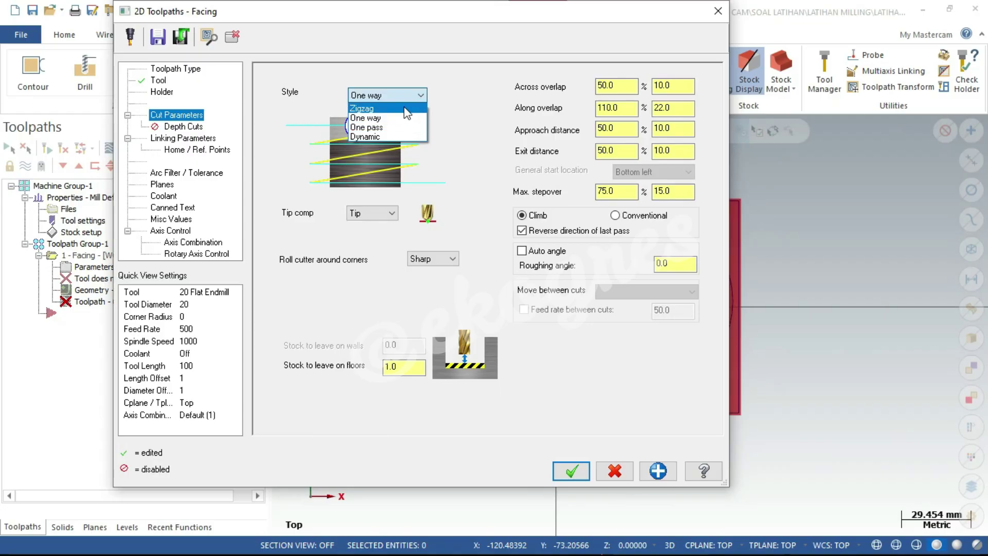
click(406, 109)
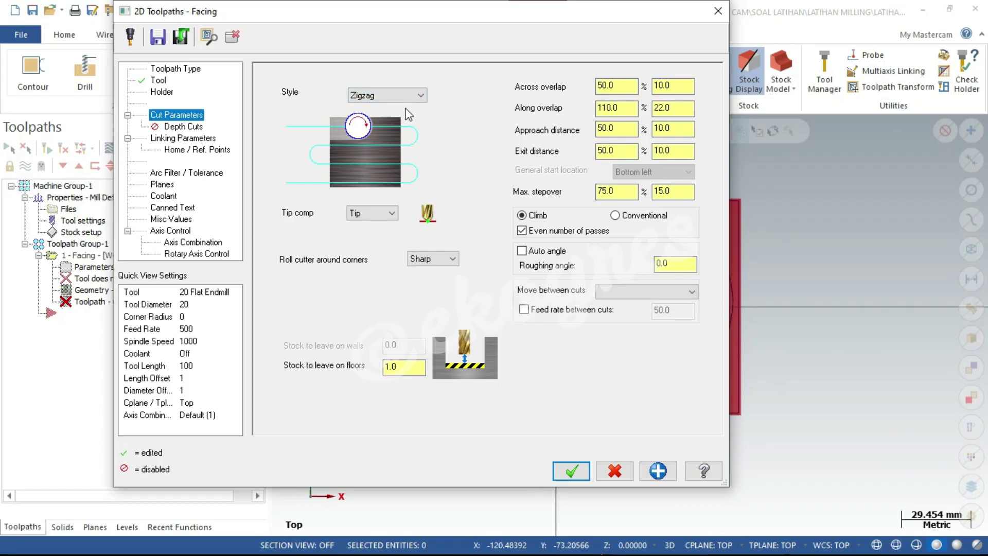
Set max stepover 30%, conventional cutting, and 0 stock to leave on floors
double_click(610, 192)
text(30)
key(Return)
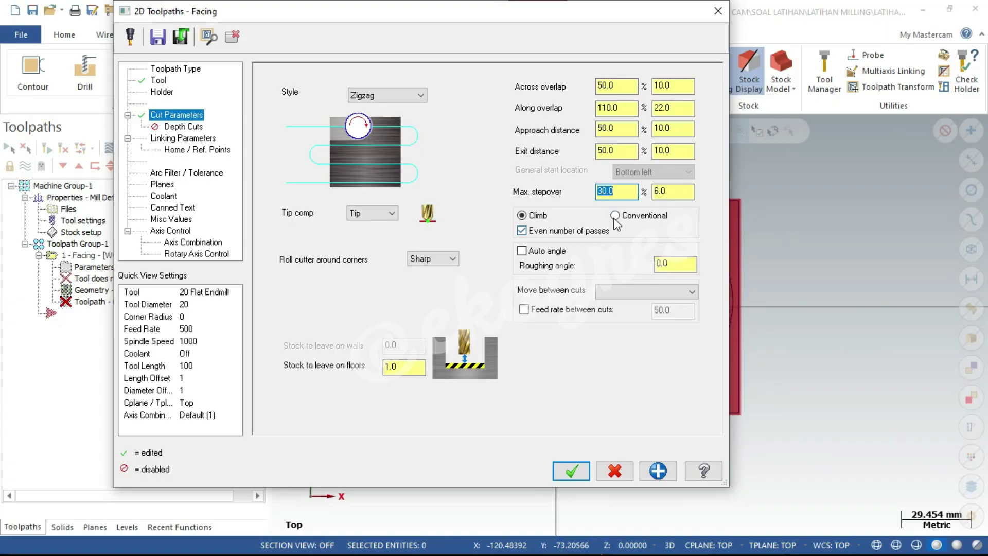
click(615, 215)
click(619, 192)
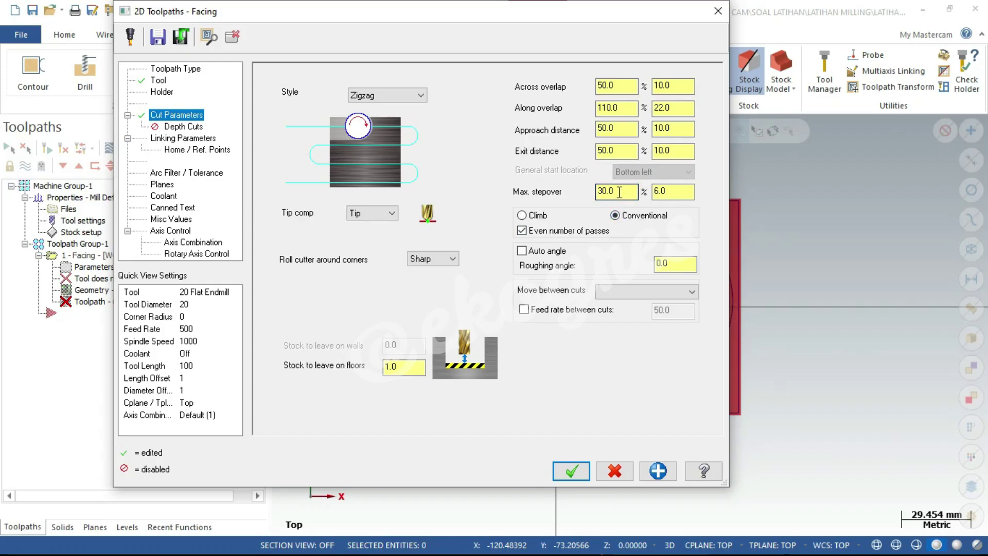
double_click(409, 368)
text(0)
key(Return)
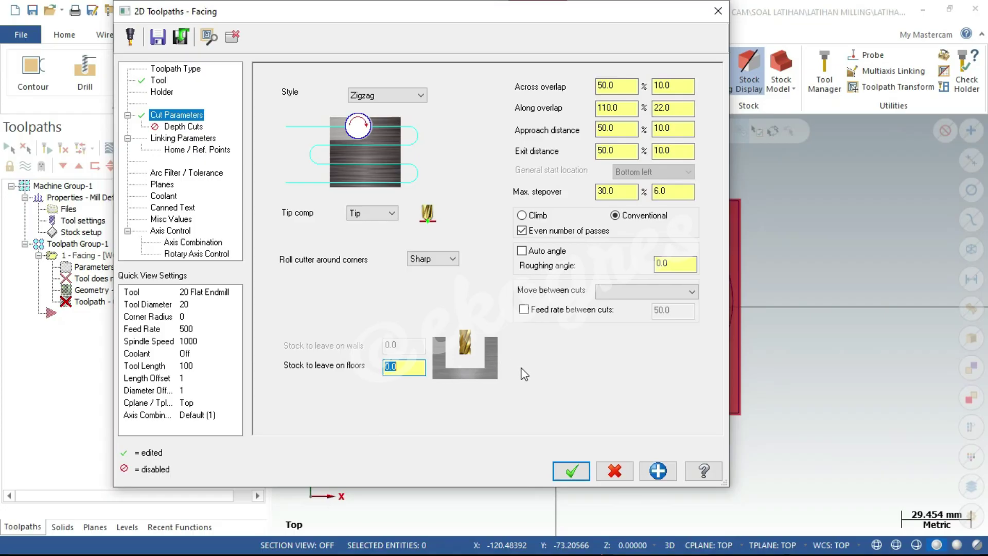
double_click(621, 191)
click(622, 191)
Set retract height 10 and feed plane 5, keep depth 0, and regenerate the facing
key(ctrl+a)
click(200, 139)
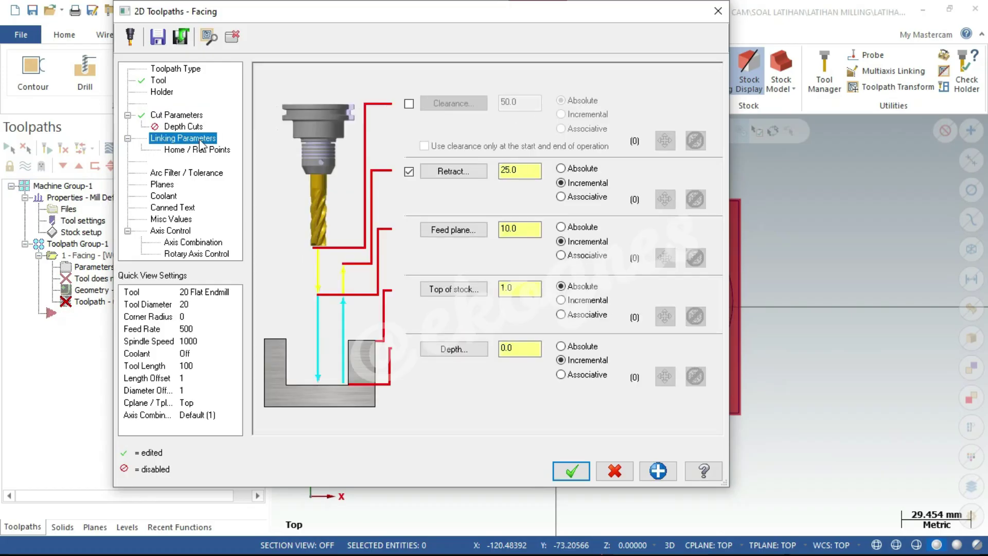
double_click(517, 170)
text(10)
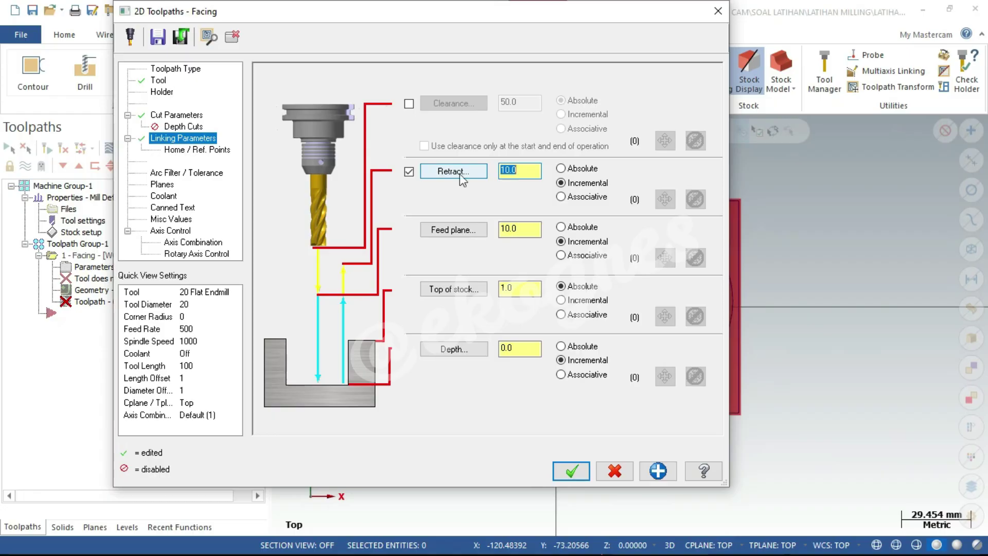
key(Tab)
text(5)
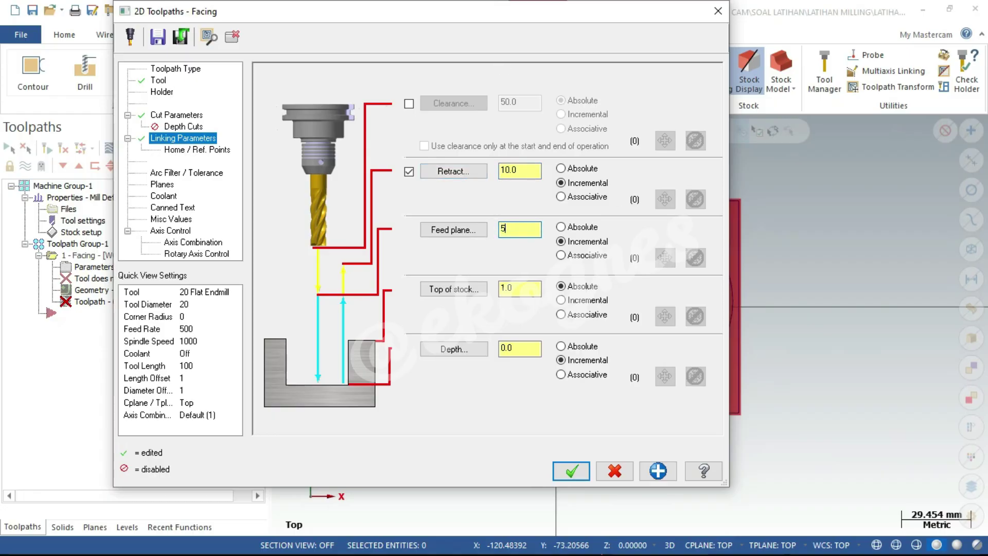
key(Return)
double_click(532, 350)
click(531, 350)
click(572, 472)
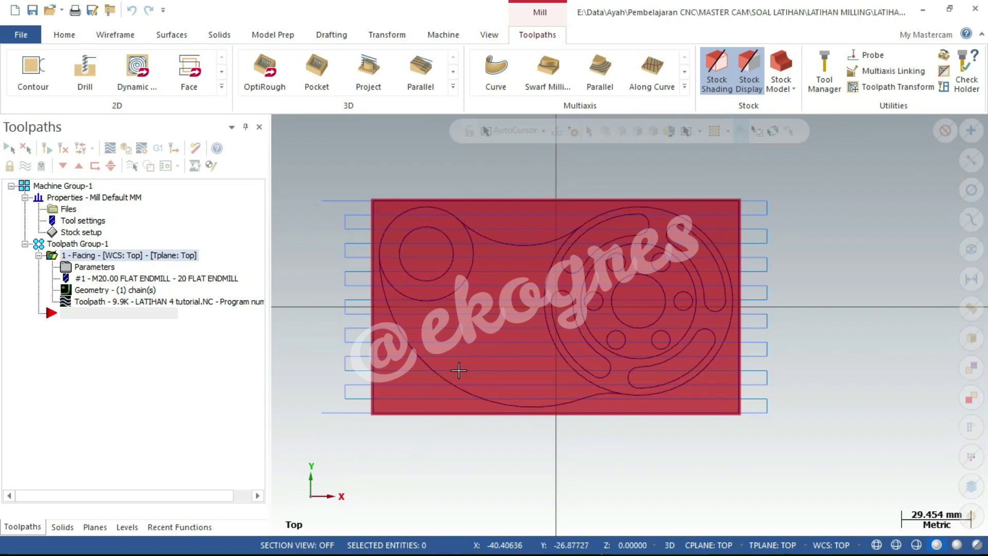
Switch to Isometric (WCS) view and verify the facing operation in Mastercam Simulator
right_click(844, 282)
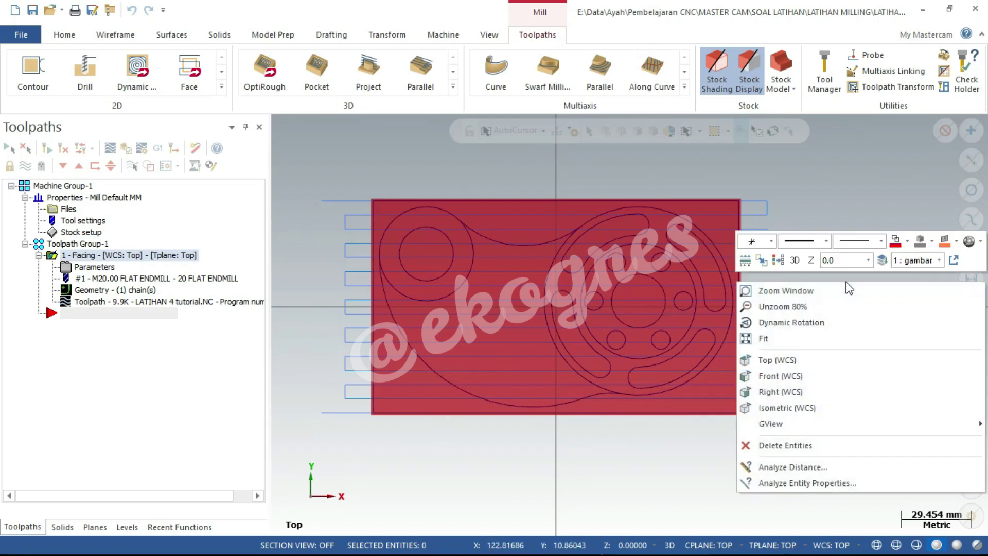
click(830, 407)
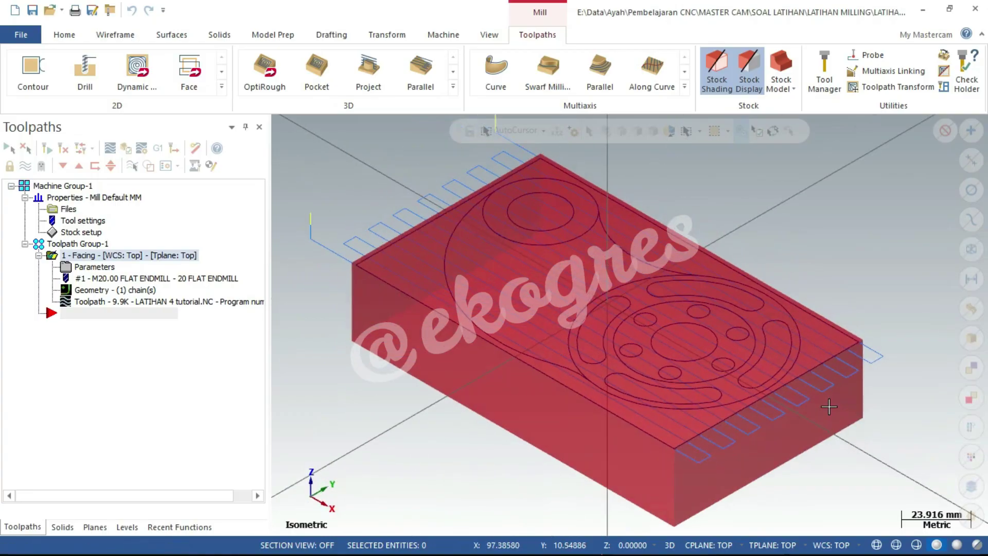
click(126, 149)
scroll(585, 253, down, 1)
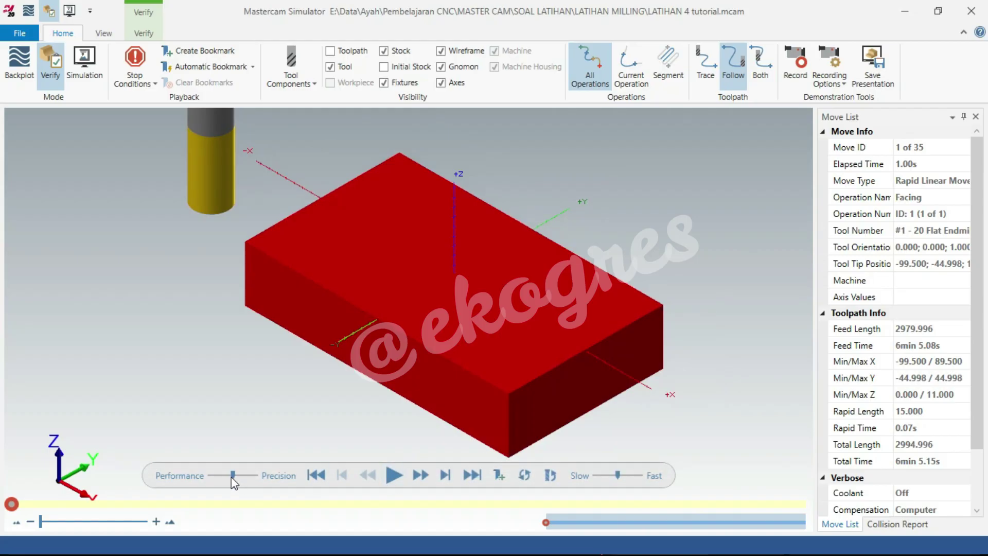
Run the facing simulation in precision mode through all 35 moves, then return to Mastercam
drag(232, 475, 265, 483)
click(393, 476)
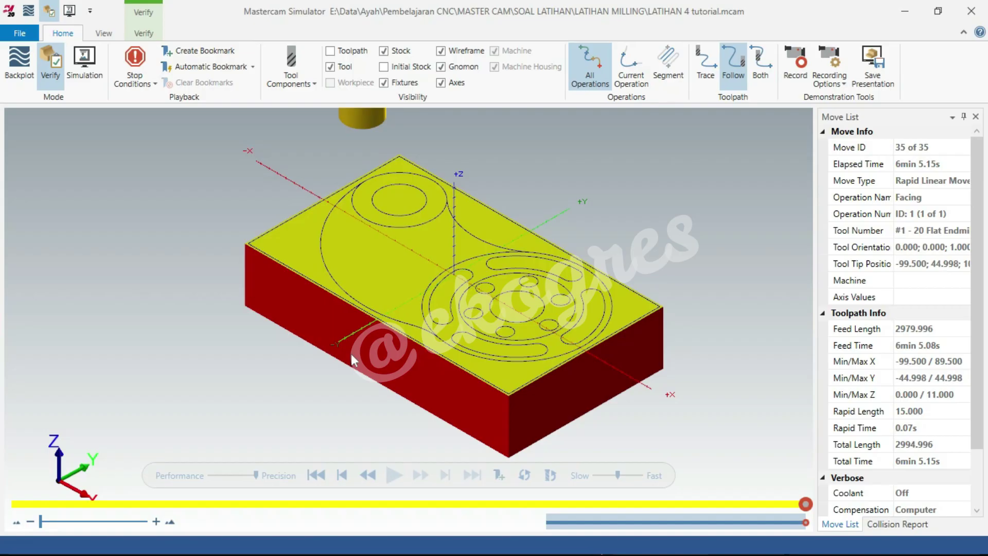
key(alt+Tab)
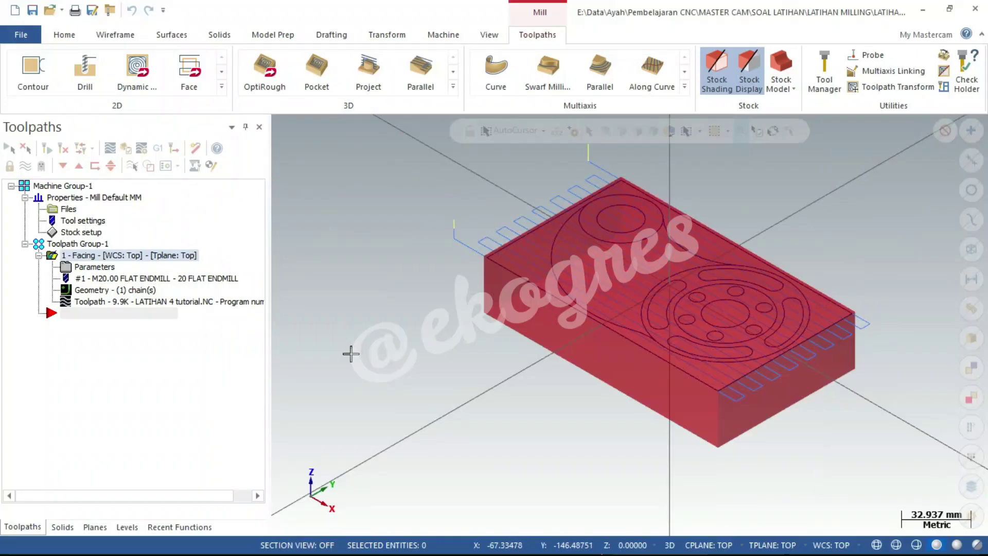
Switch to the Top (WCS) view and hide the facing toolpath lines
right_click(367, 253)
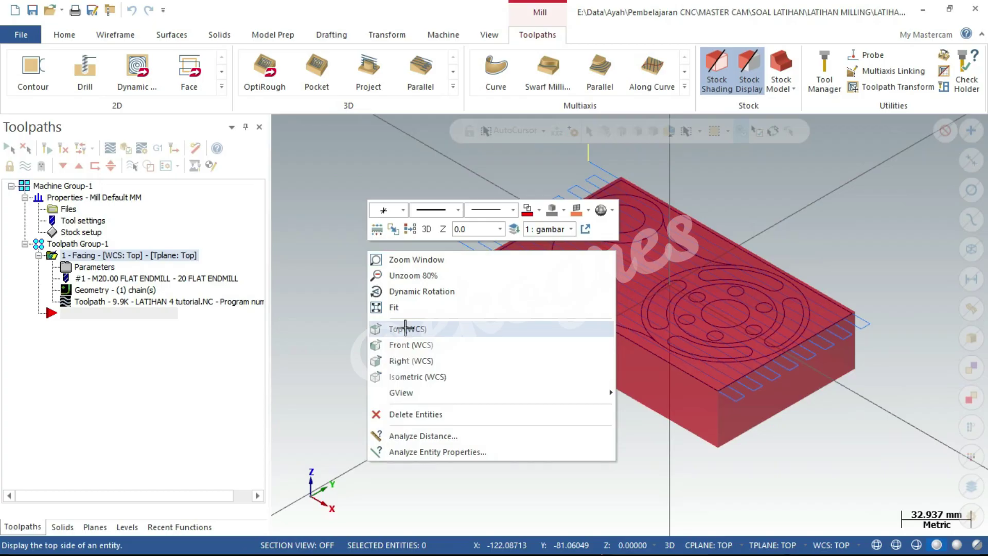
click(405, 329)
scroll(904, 326, down, 1)
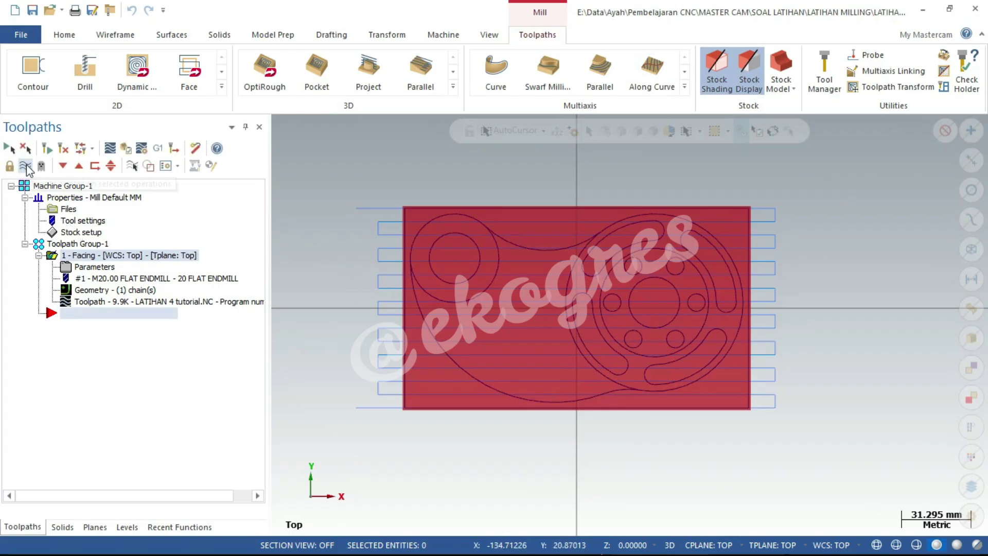
click(26, 166)
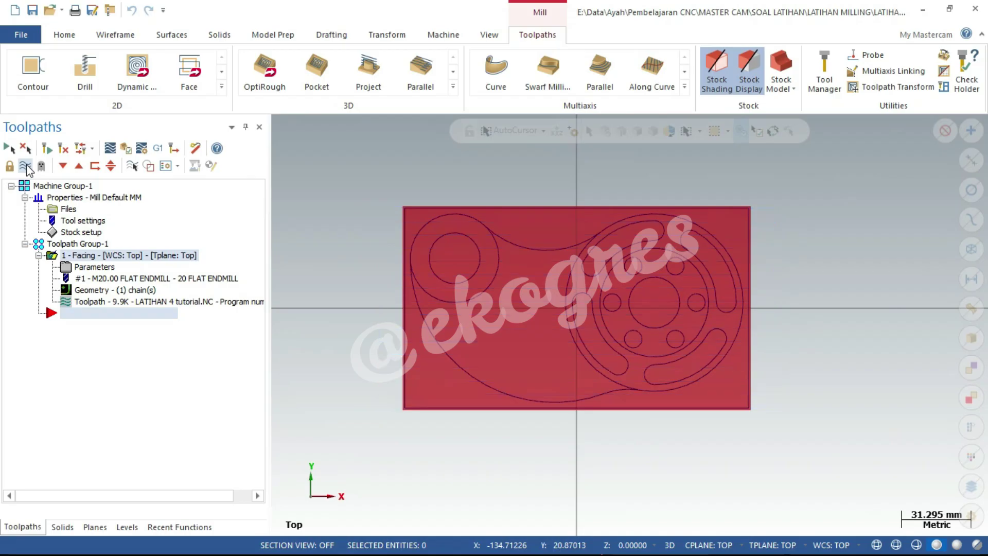
click(26, 166)
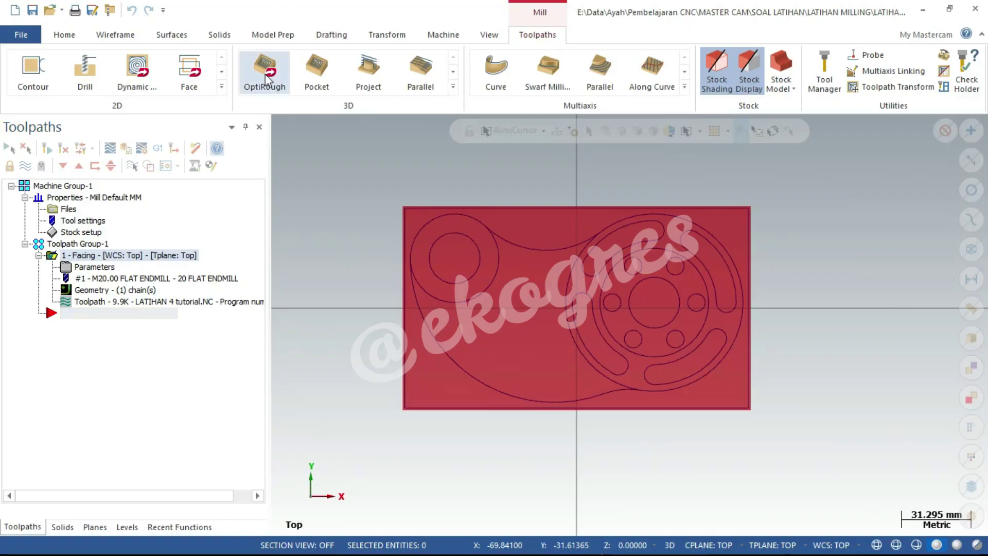
click(222, 86)
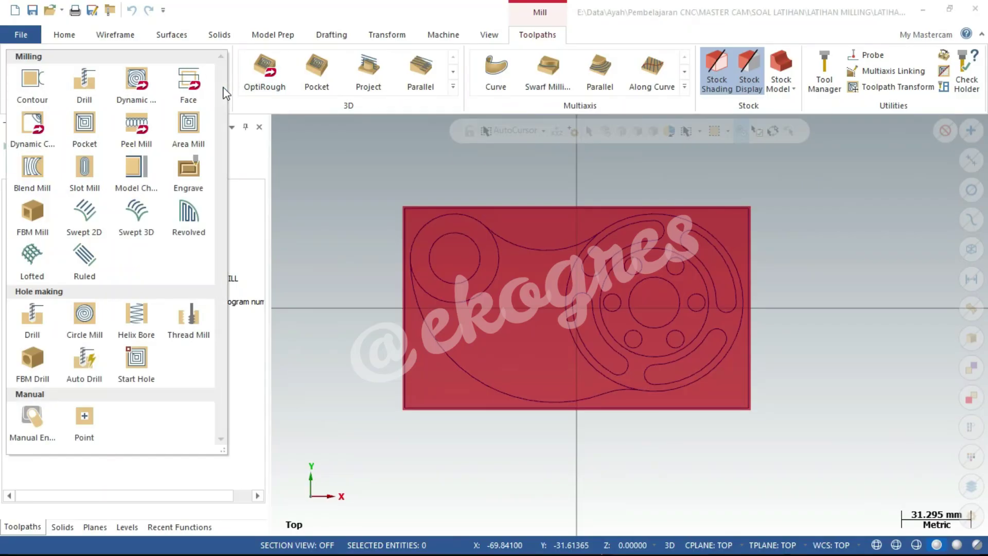
click(189, 130)
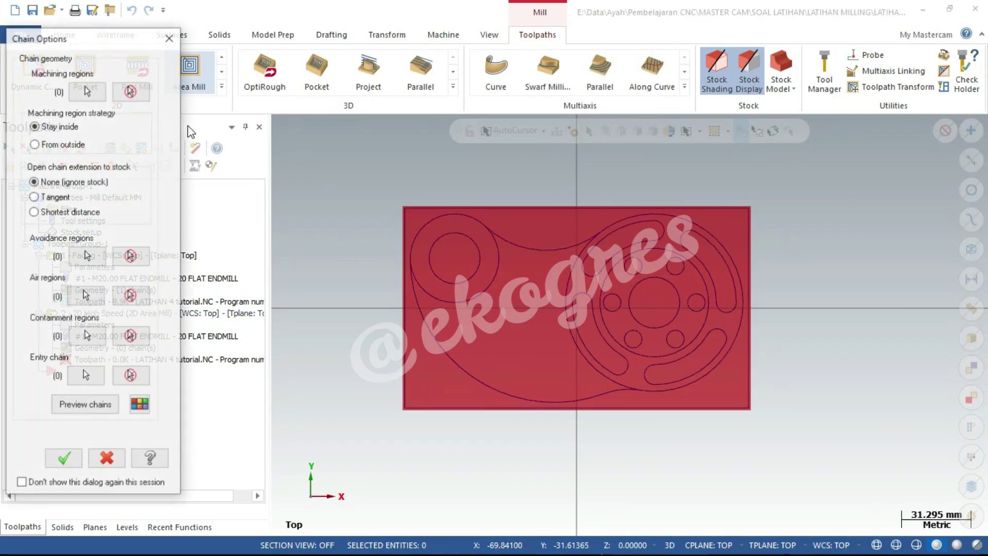
key(Return)
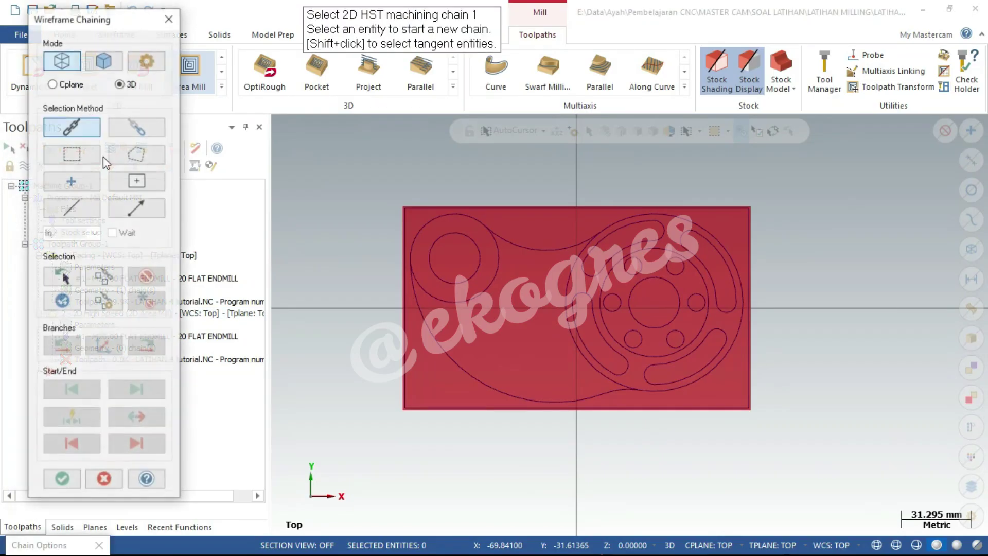
click(422, 406)
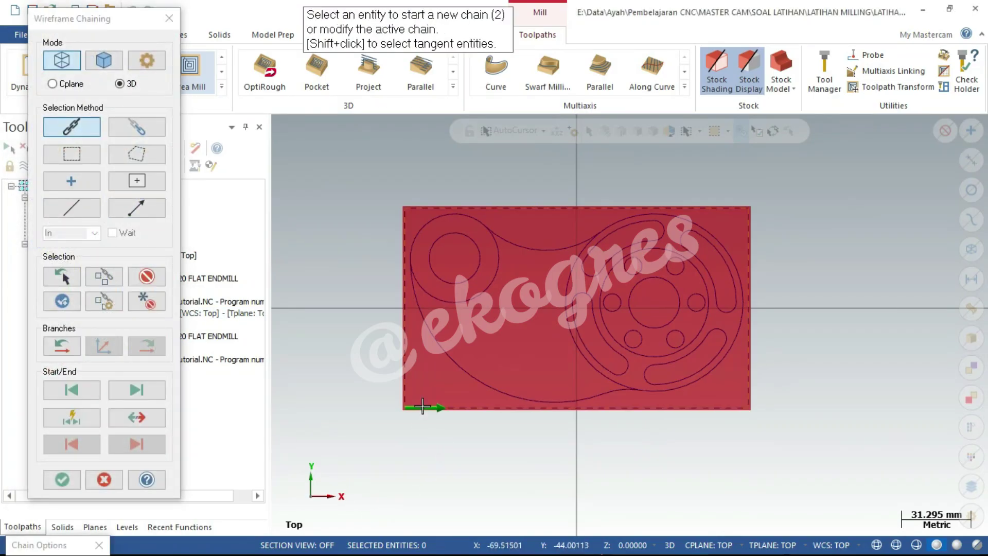
click(61, 479)
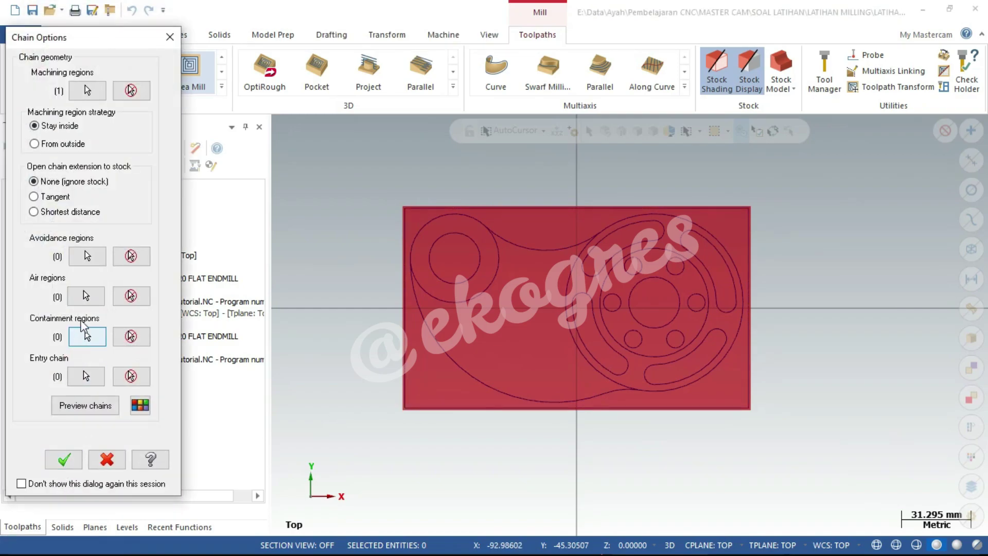
click(87, 256)
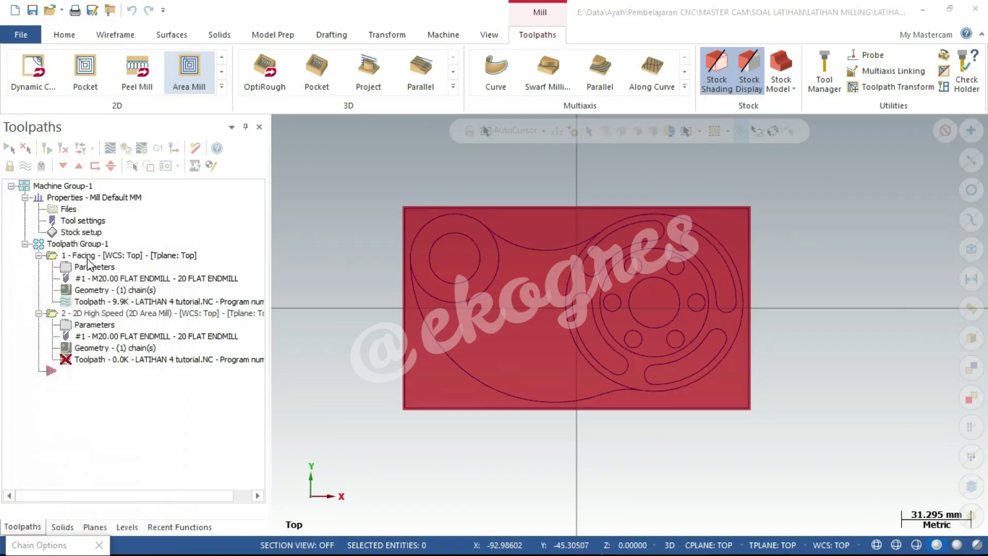
click(434, 341)
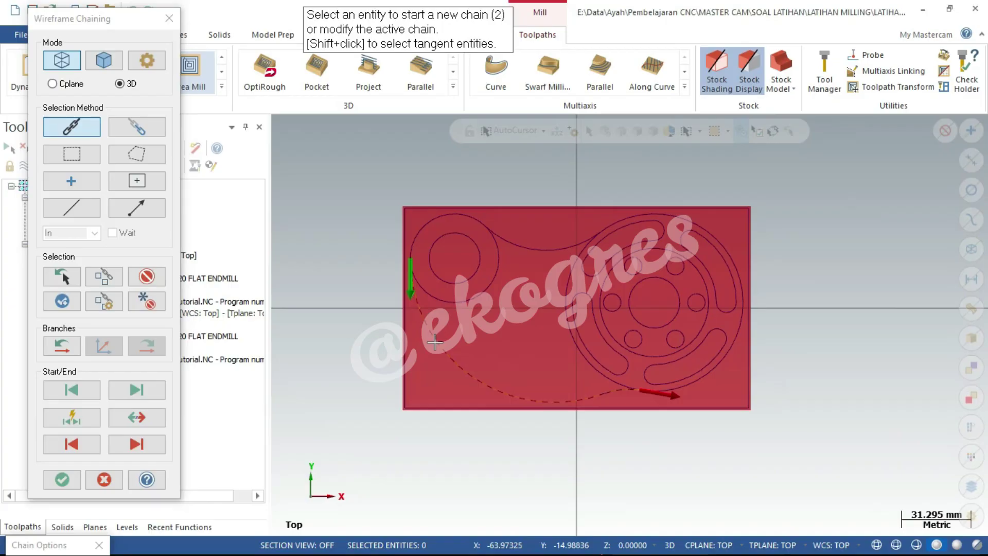
scroll(677, 432, up, 1)
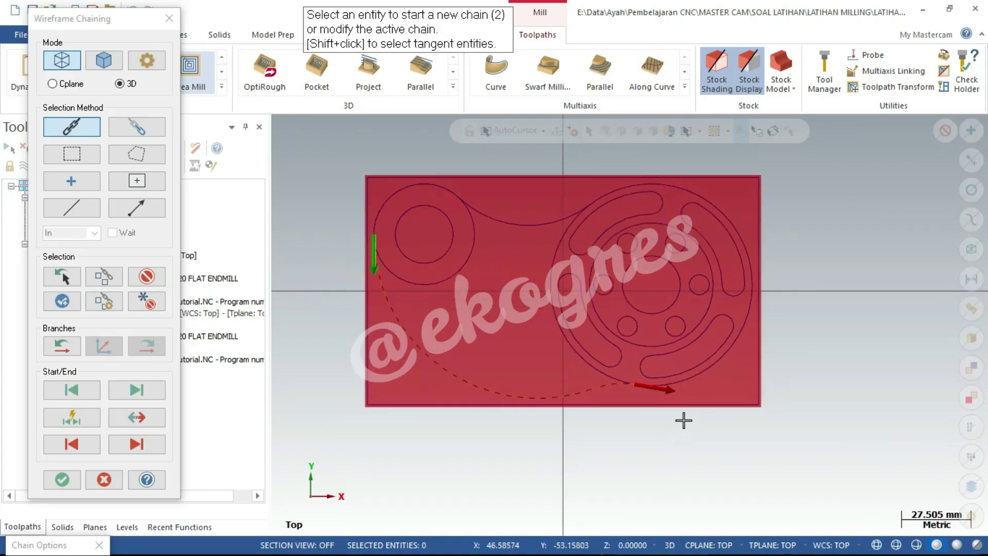
click(674, 383)
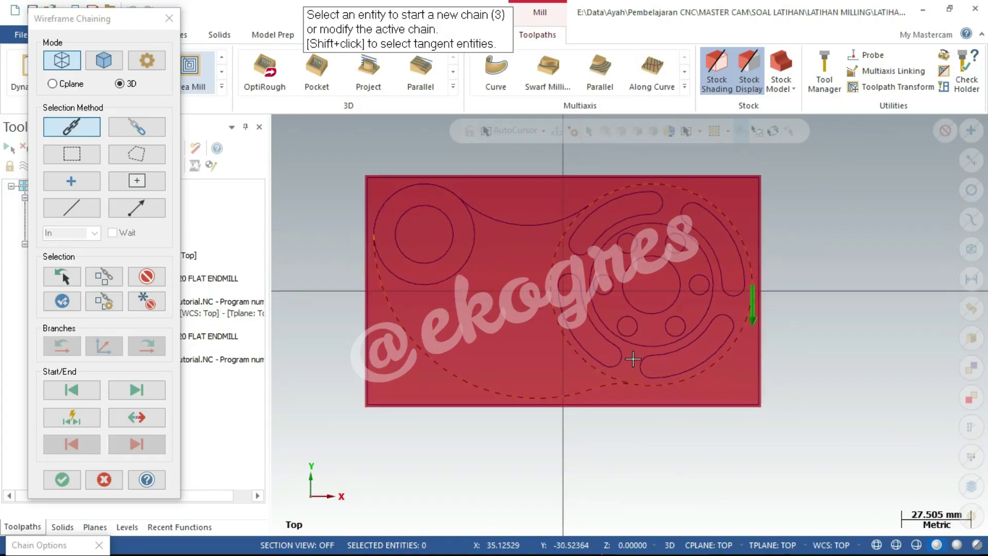
click(147, 419)
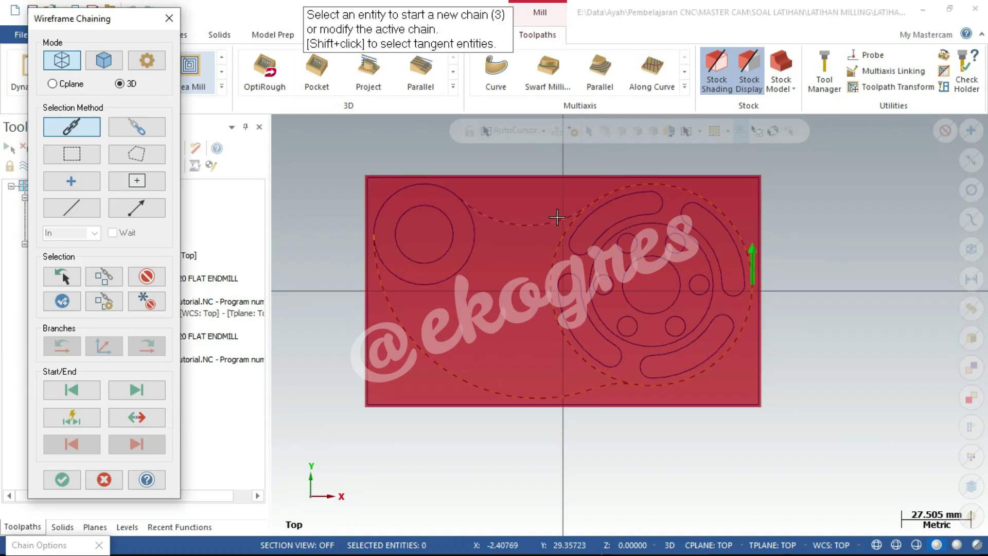
click(556, 217)
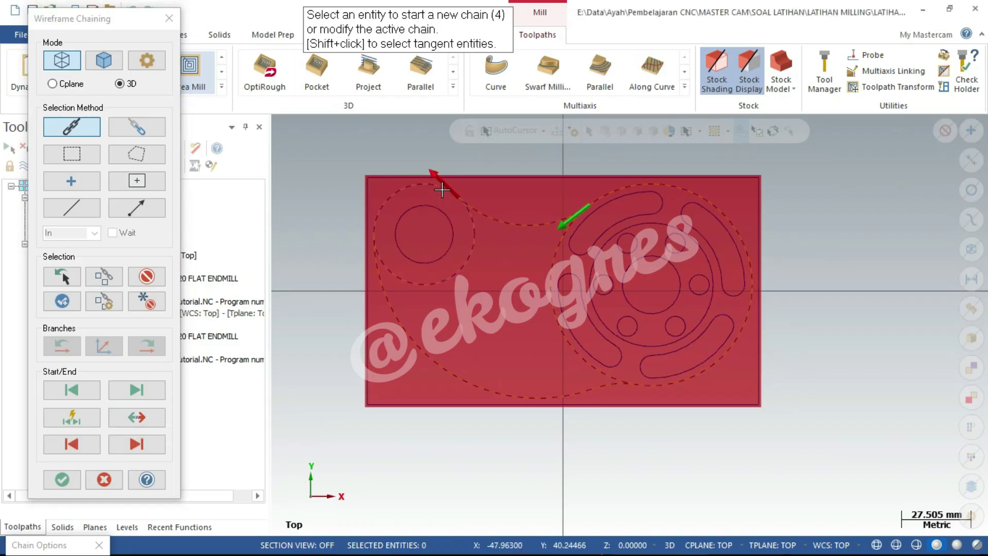
click(430, 185)
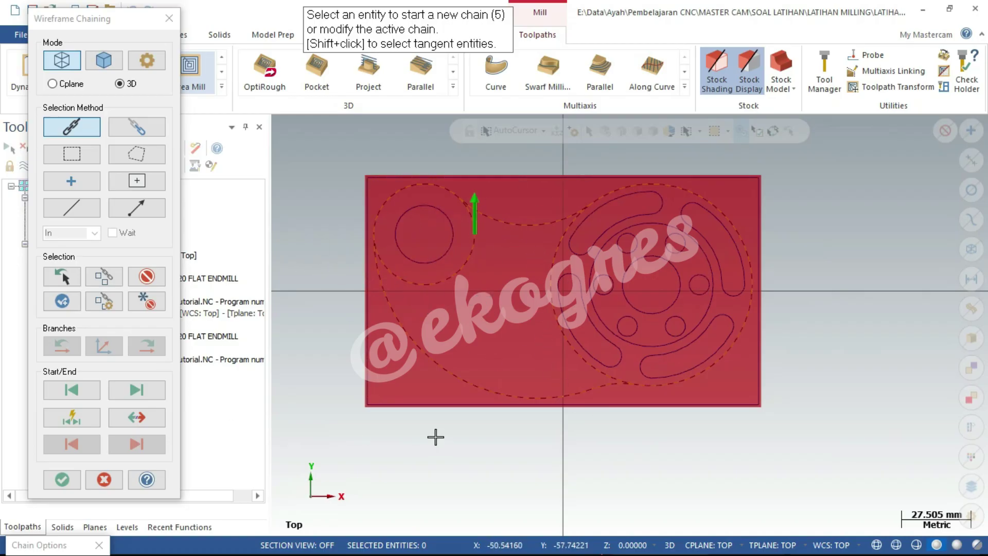
click(104, 480)
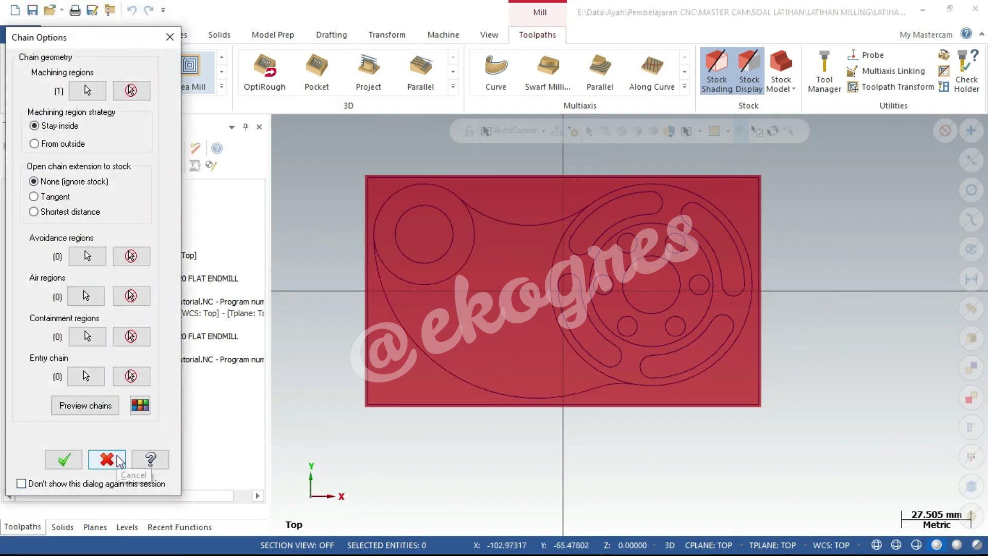
click(63, 459)
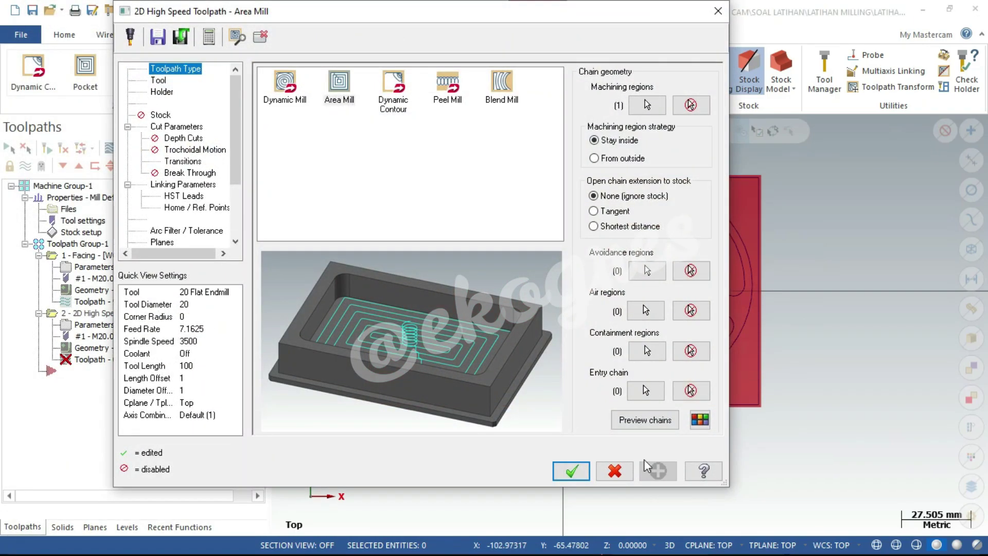
click(622, 468)
click(602, 317)
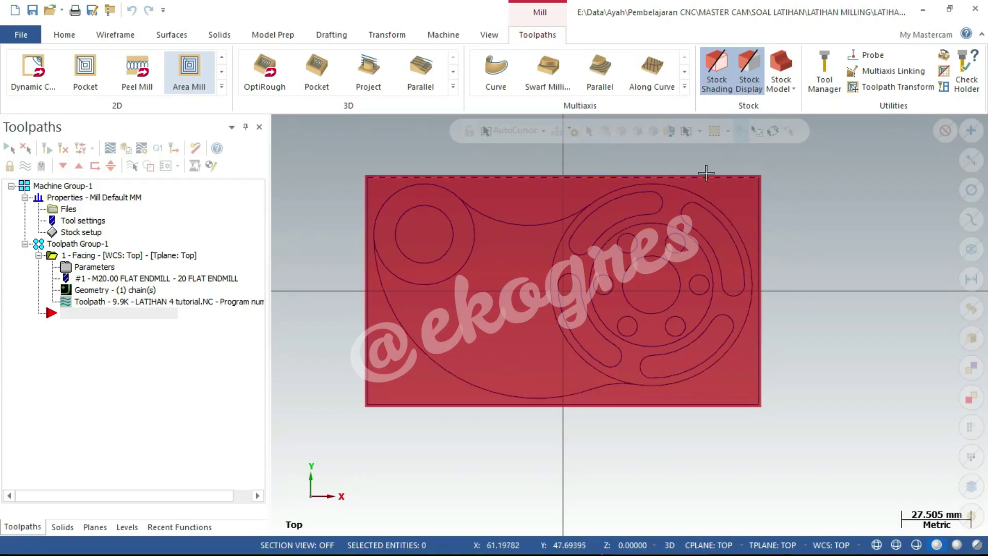
Copy all entities on the gambar utama level in the Levels manager
click(206, 441)
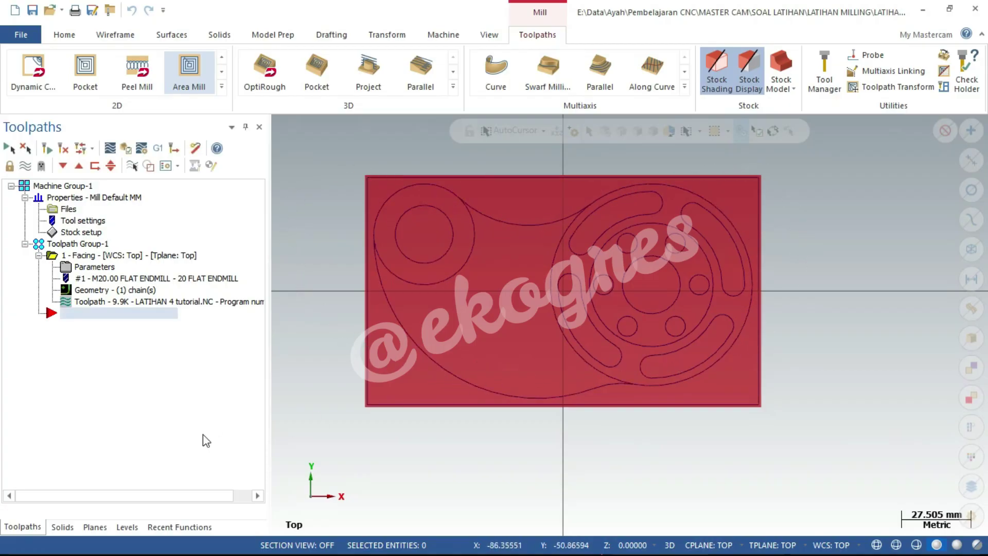
click(132, 527)
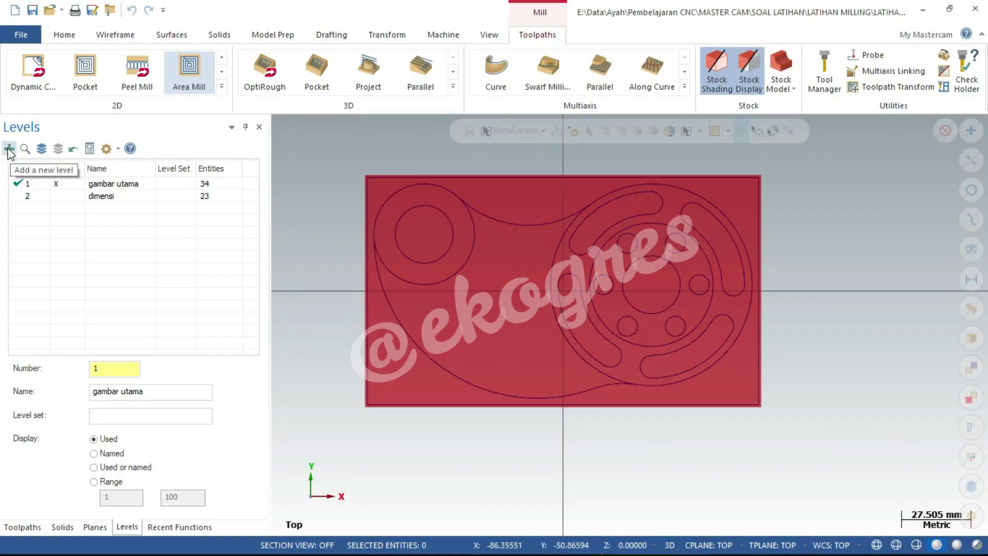
click(14, 184)
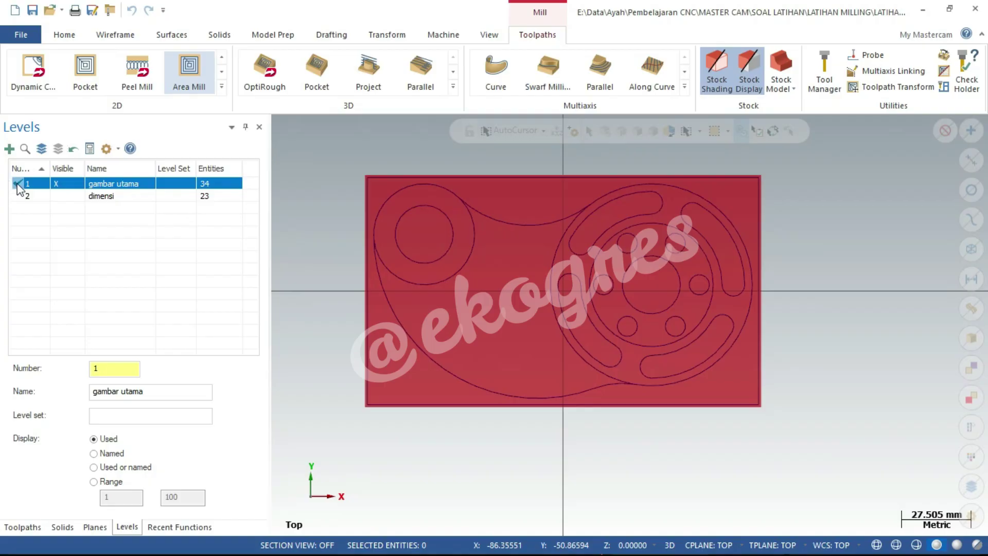
right_click(19, 189)
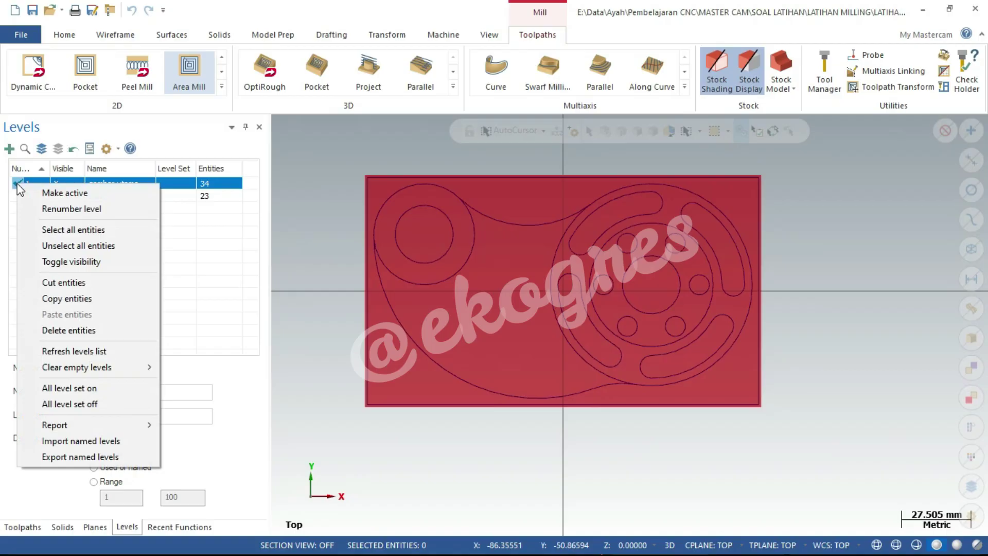
click(59, 297)
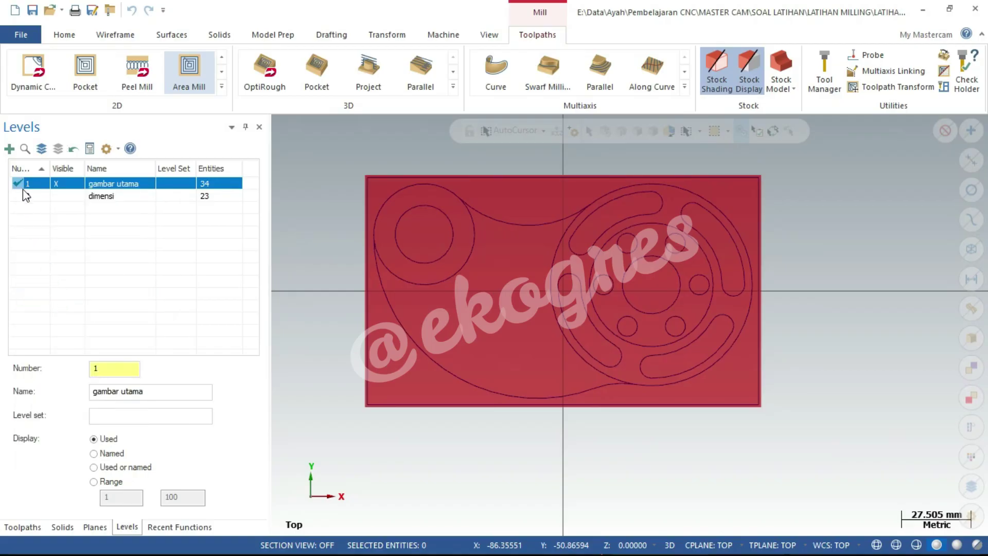
Add level 3, paste the copied geometry onto it, and hide gambar utama
click(9, 149)
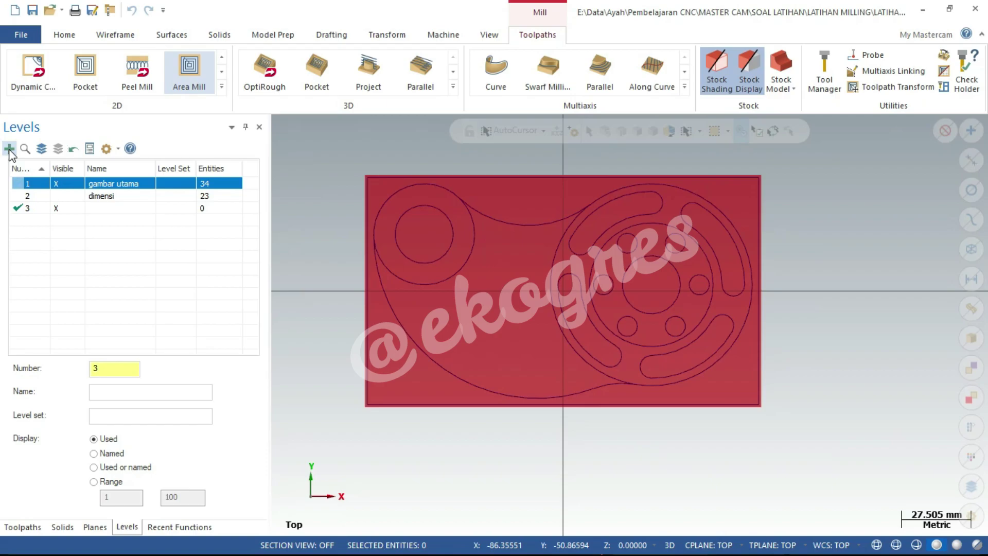
right_click(18, 208)
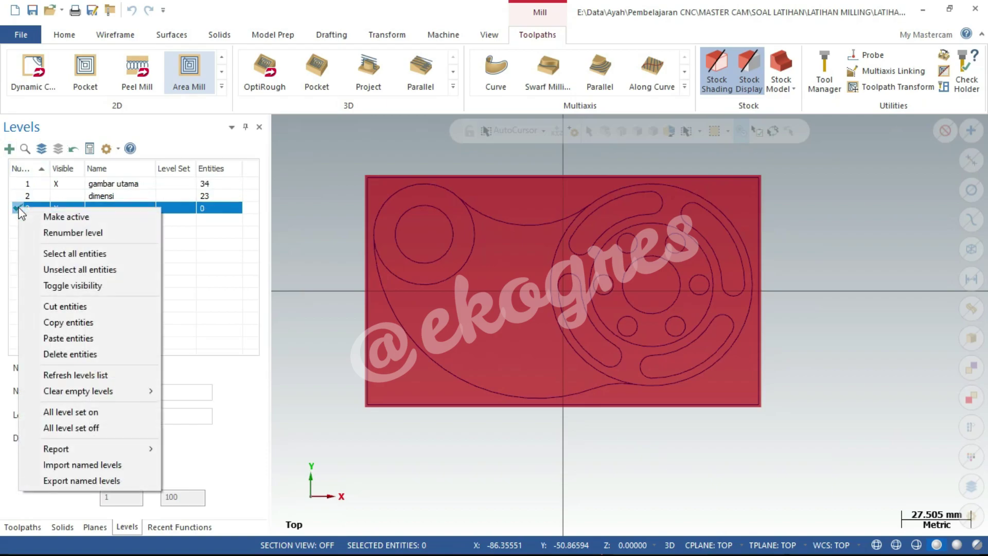
click(72, 338)
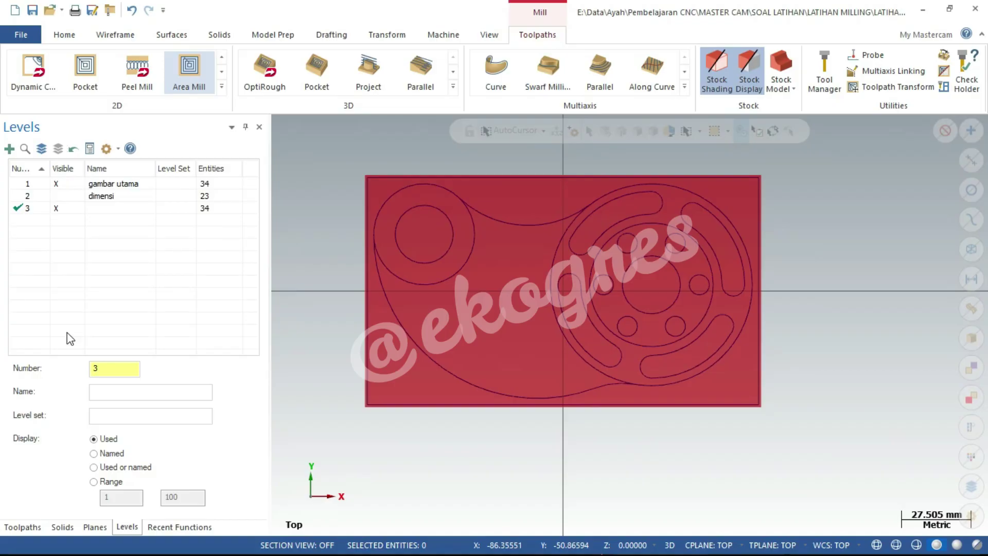
click(57, 186)
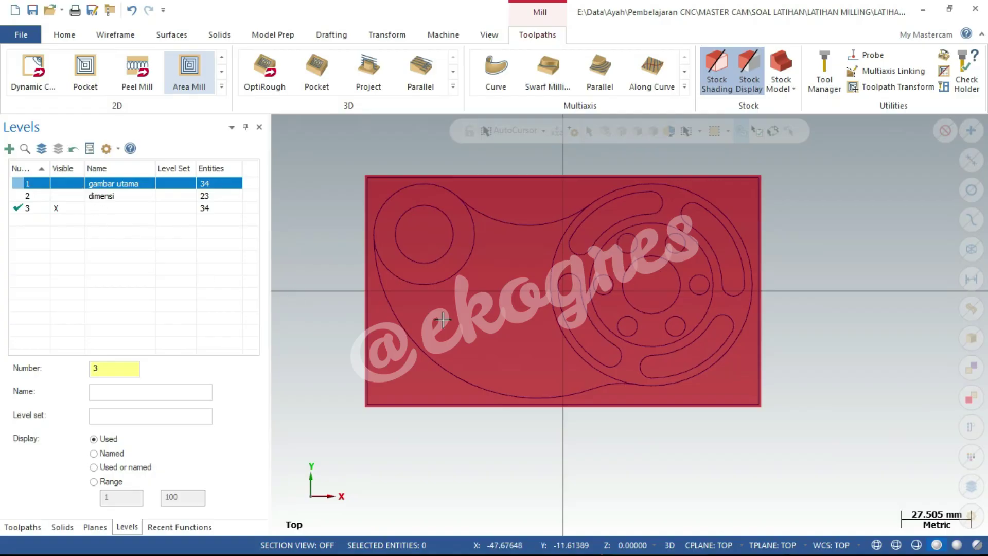
Delete the outer circle around the left hole, then undo the deletion
click(452, 274)
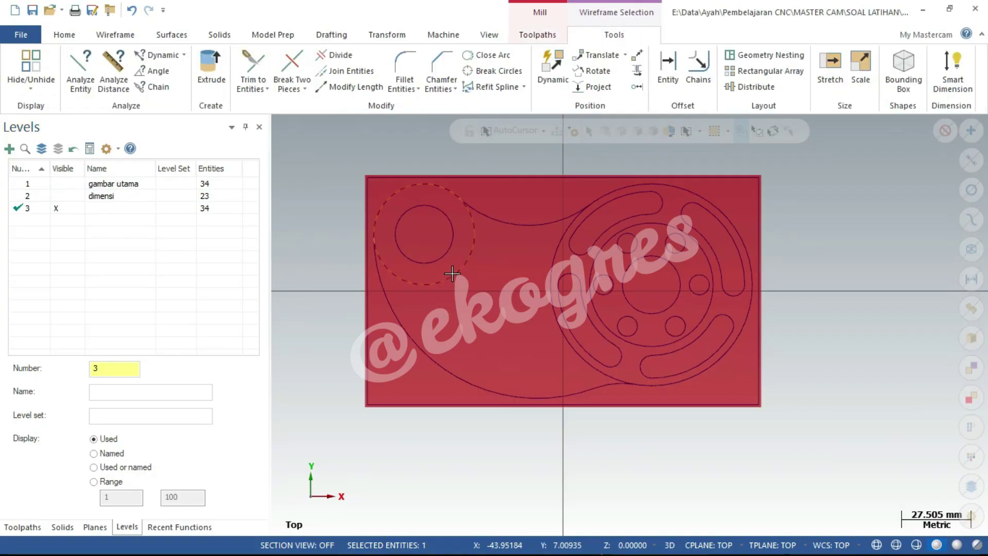
key(Delete)
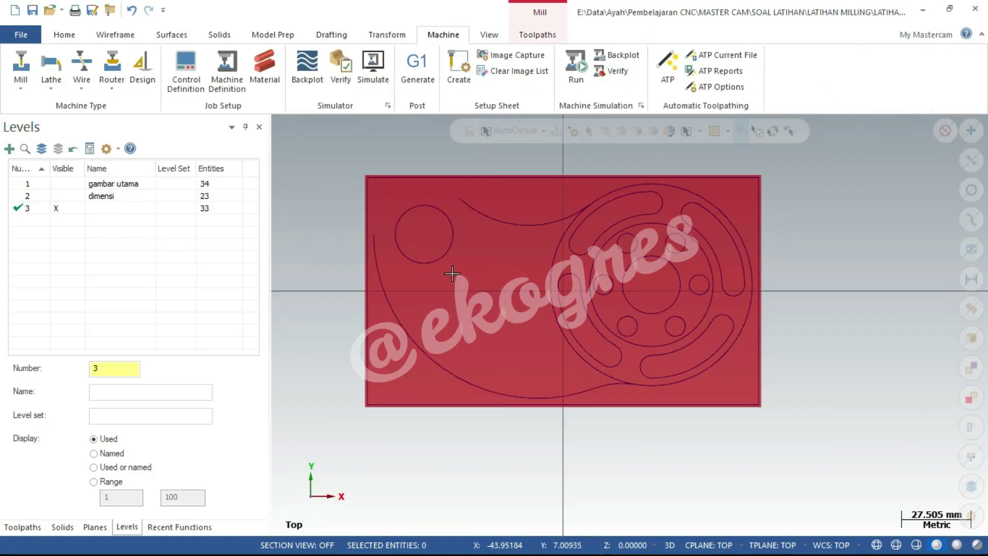
key(ctrl+z)
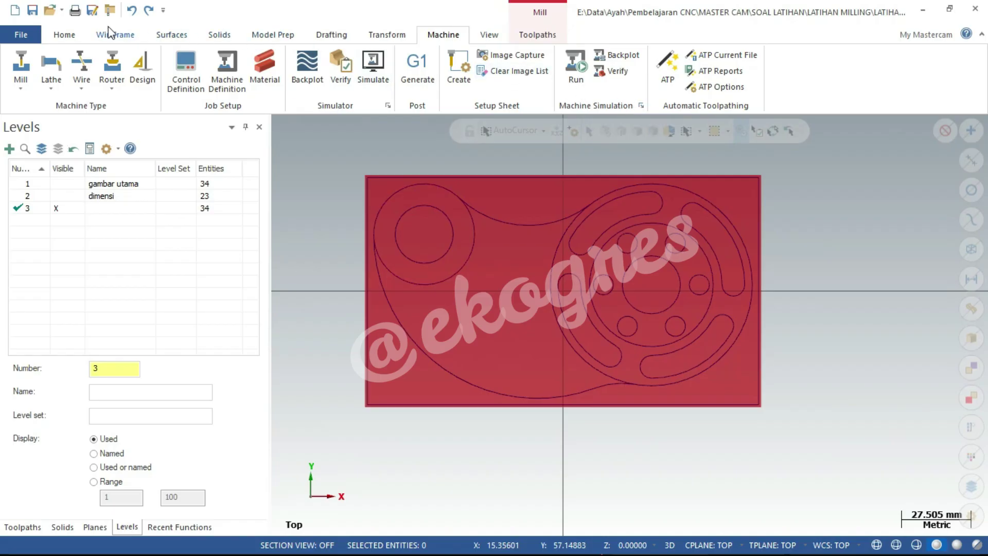
click(110, 32)
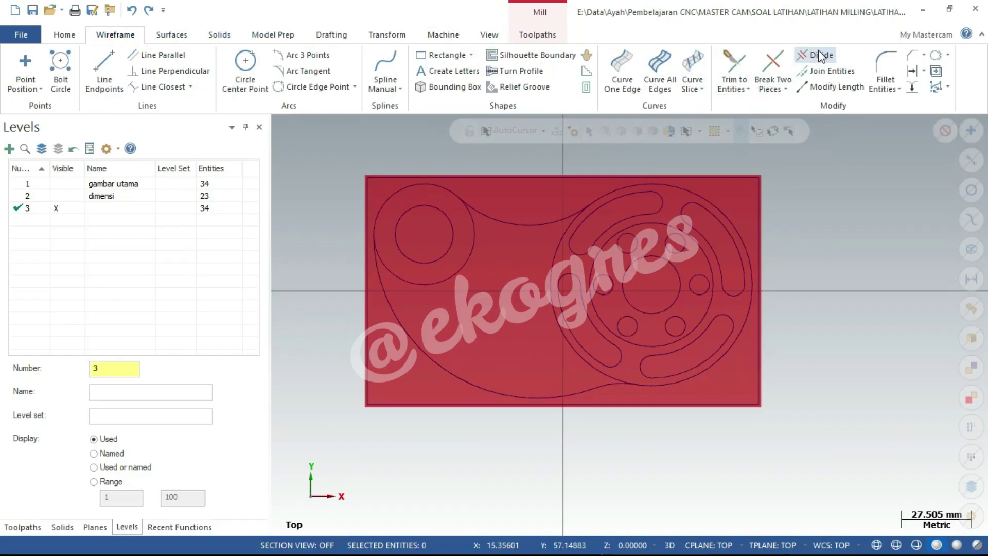
Trim the extra arcs of the left circle and large right circle with Divide
click(472, 245)
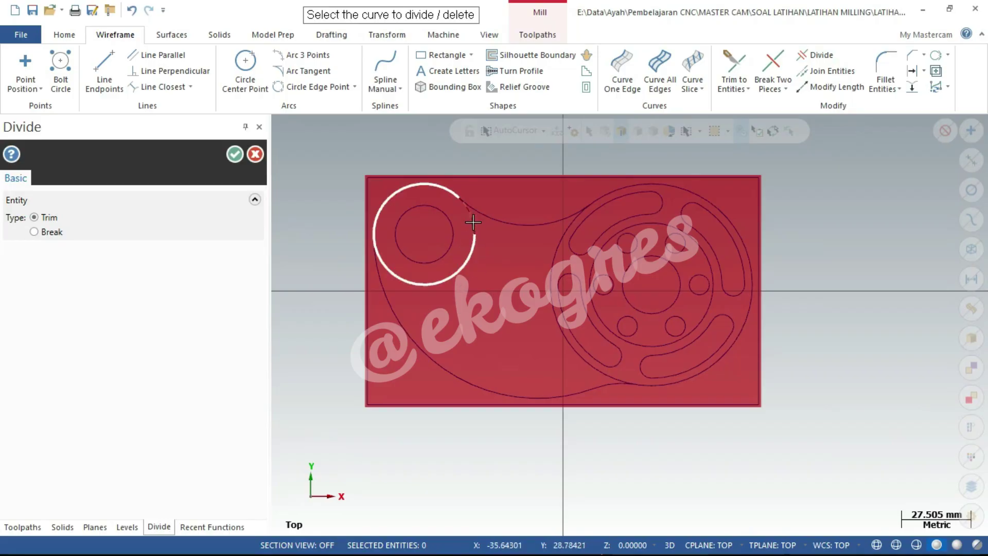
click(235, 154)
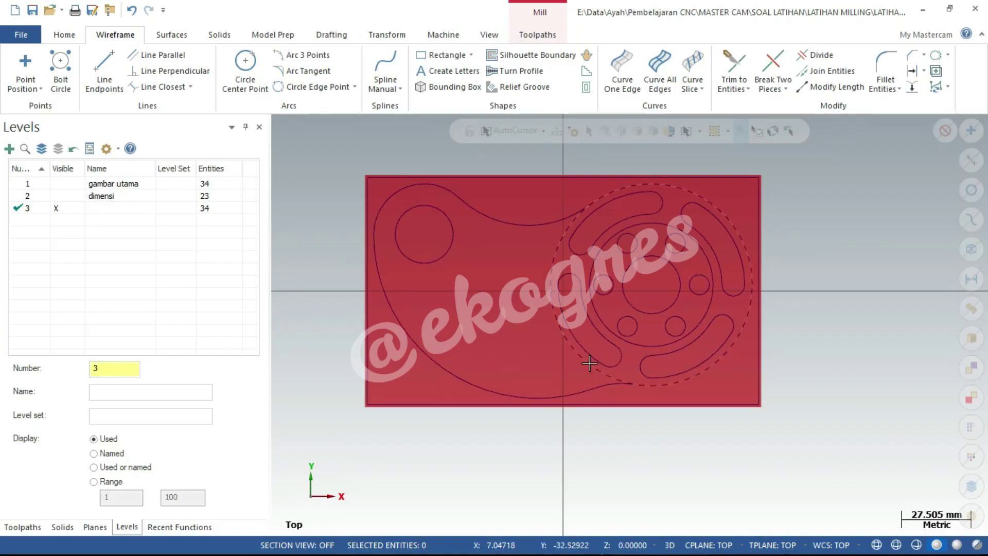
click(820, 55)
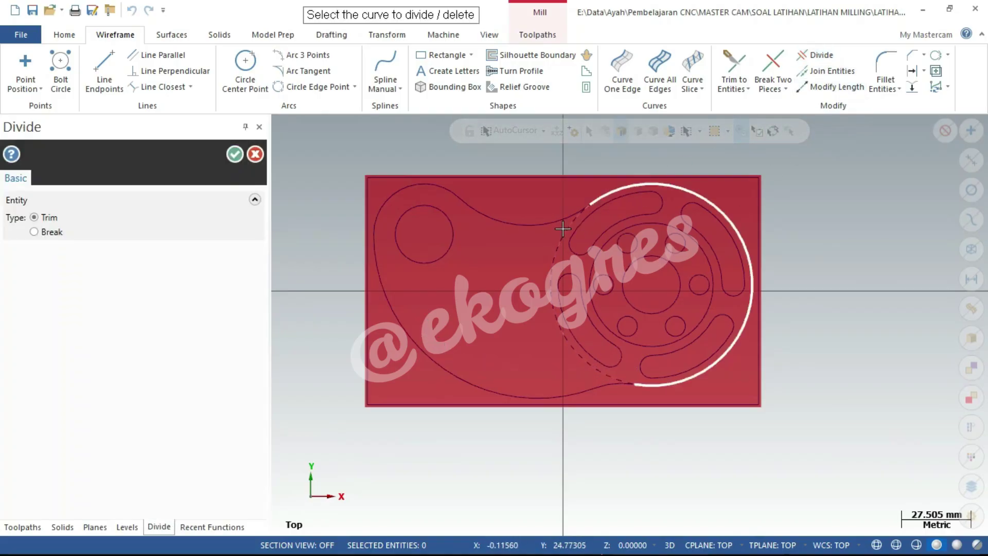
click(234, 153)
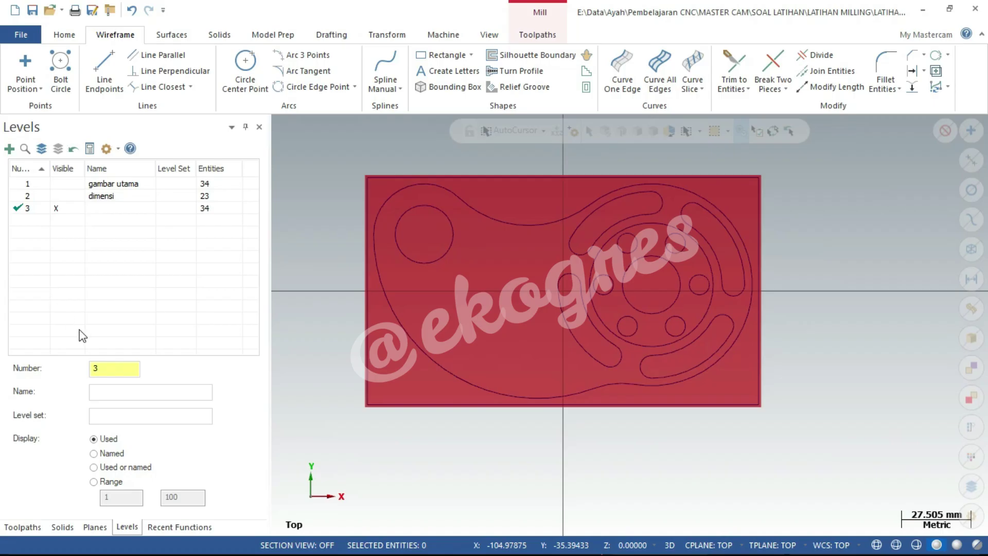
Name level 3 'toolpath 2' and return to the Toolpaths manager
click(114, 391)
text(toolpath 2)
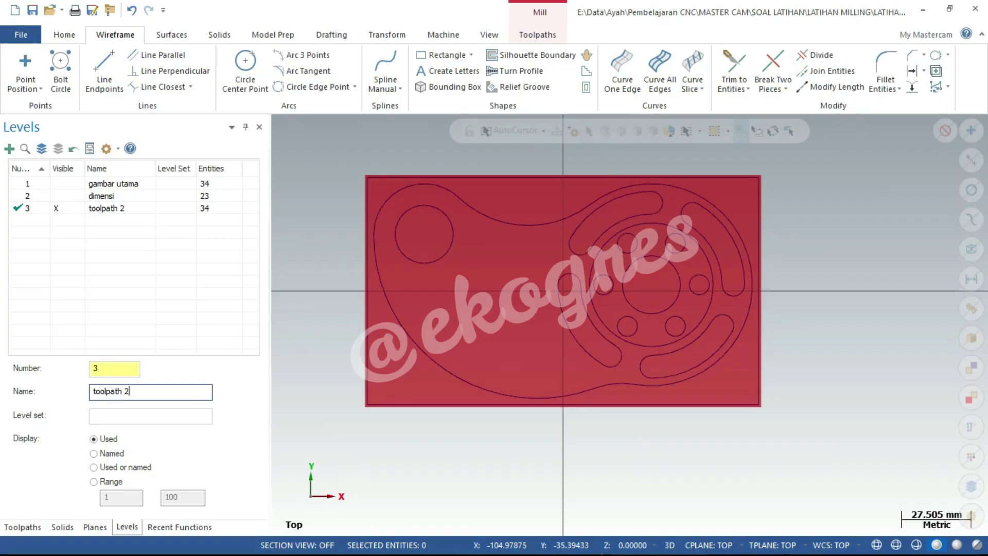
key(ctrl+a)
click(20, 211)
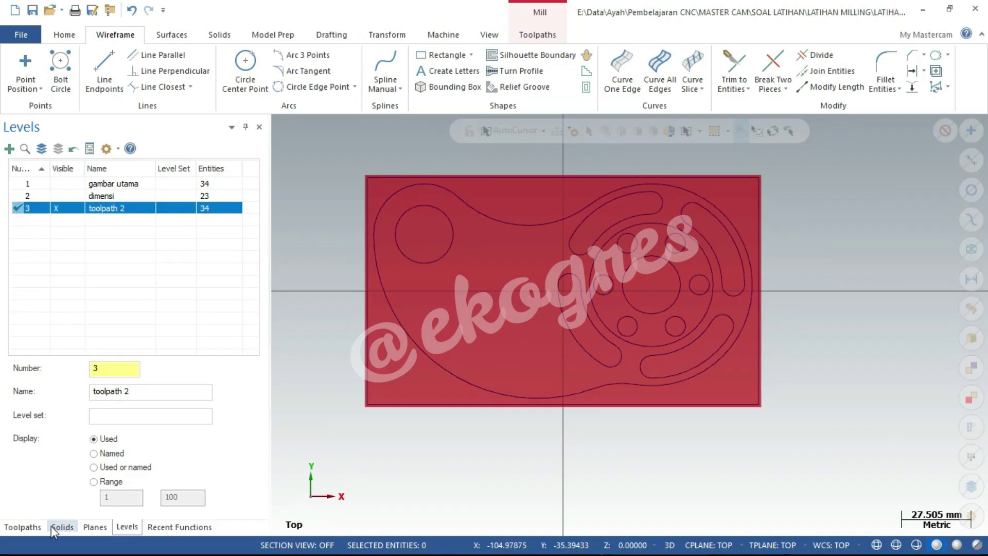
click(23, 527)
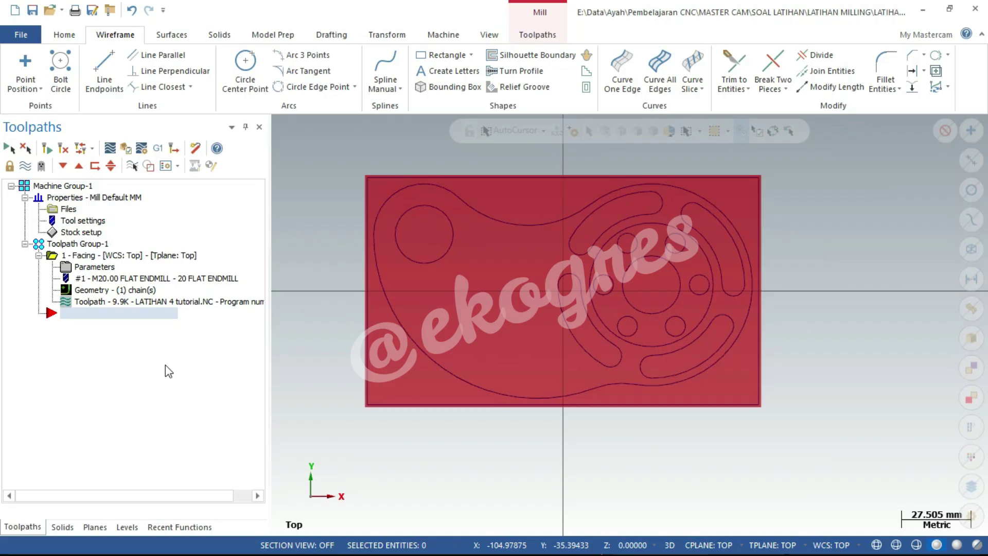
Start a 2D high-speed area toolpath with the stock rectangle as region and part contour as avoidance
click(539, 35)
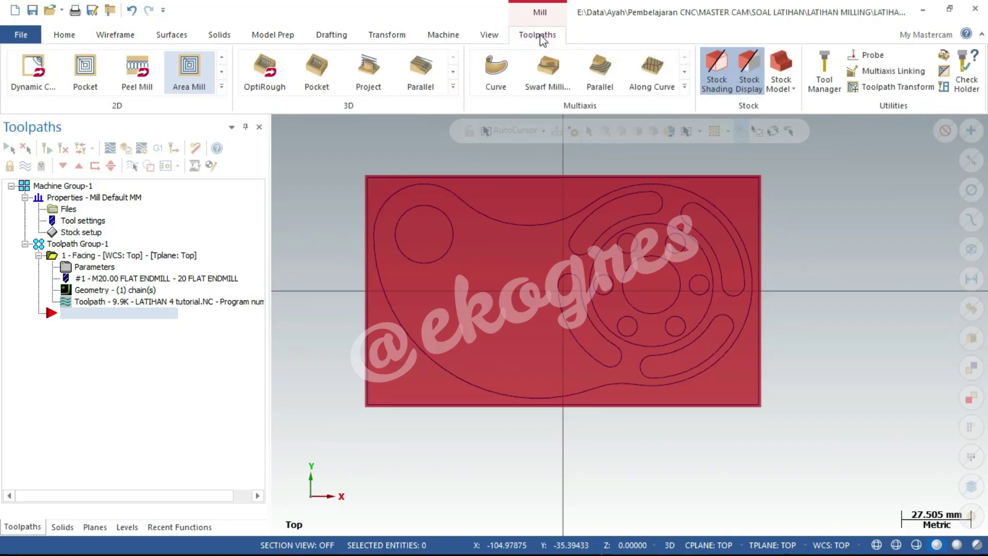
click(198, 78)
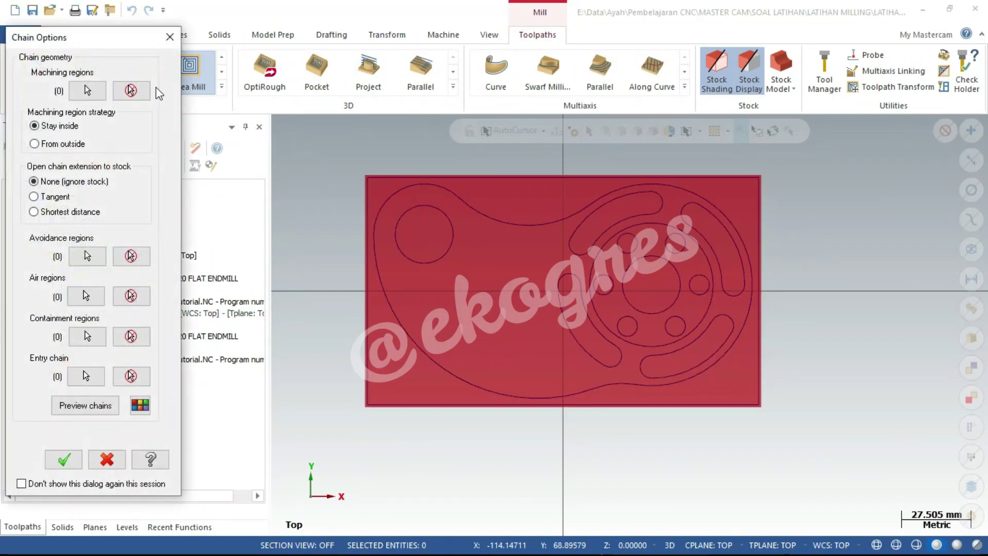
click(88, 90)
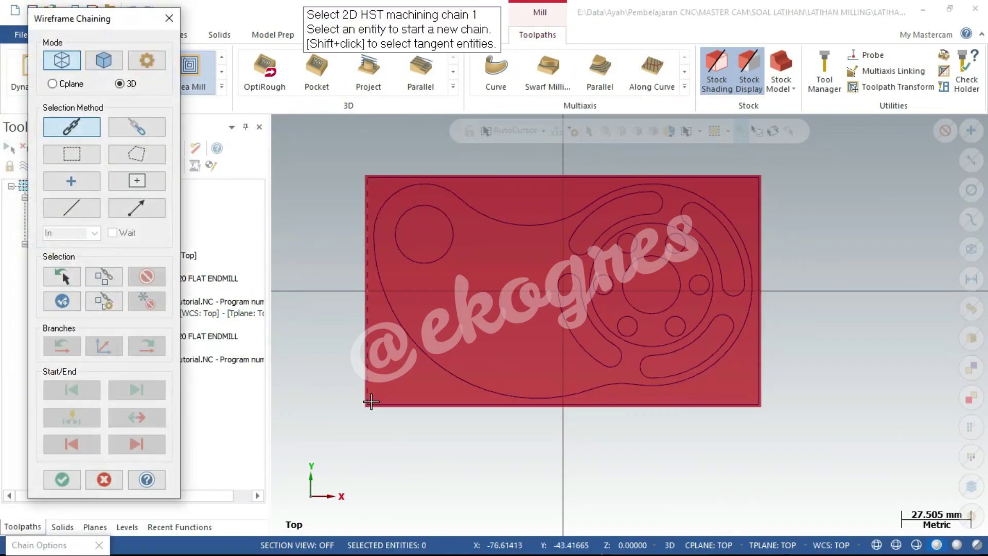
scroll(384, 402, up, 1)
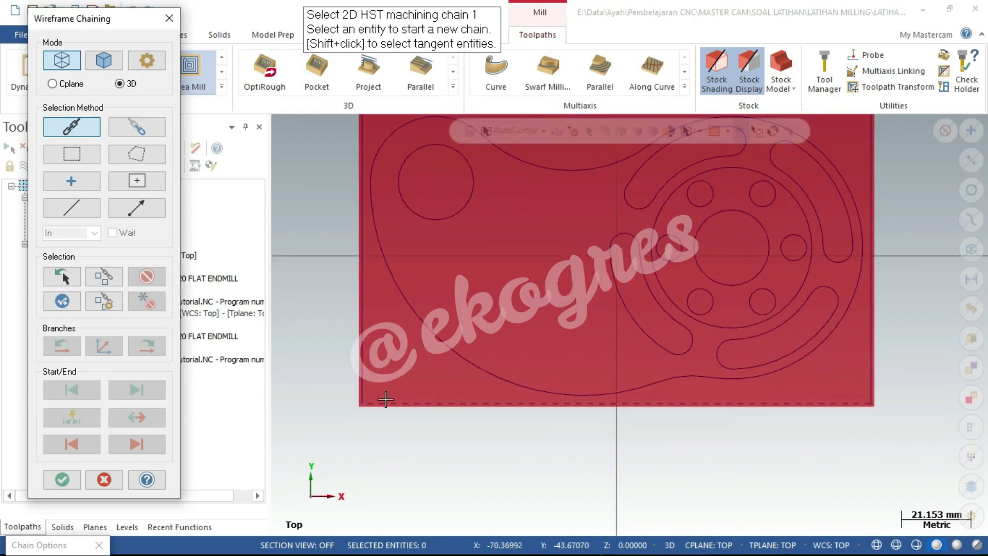
click(385, 398)
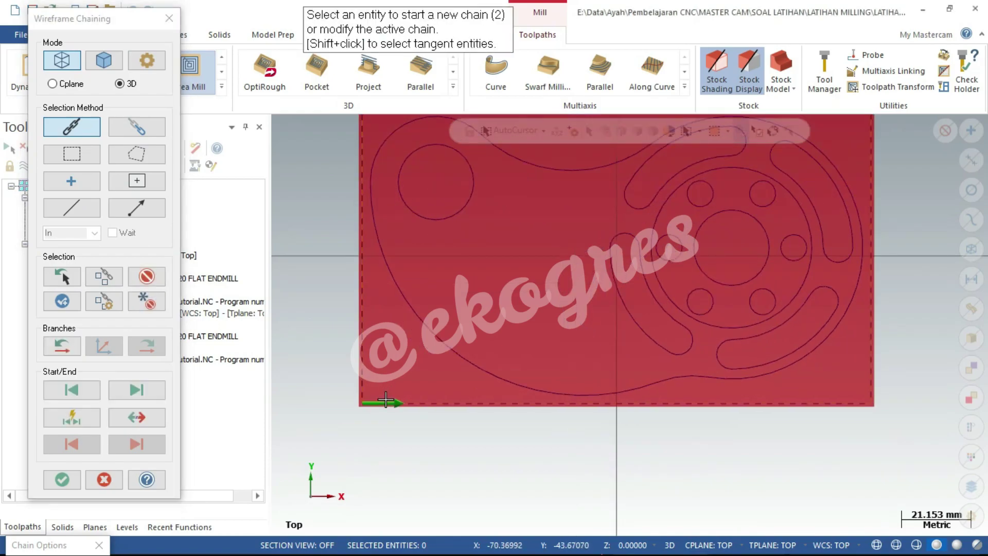
click(60, 481)
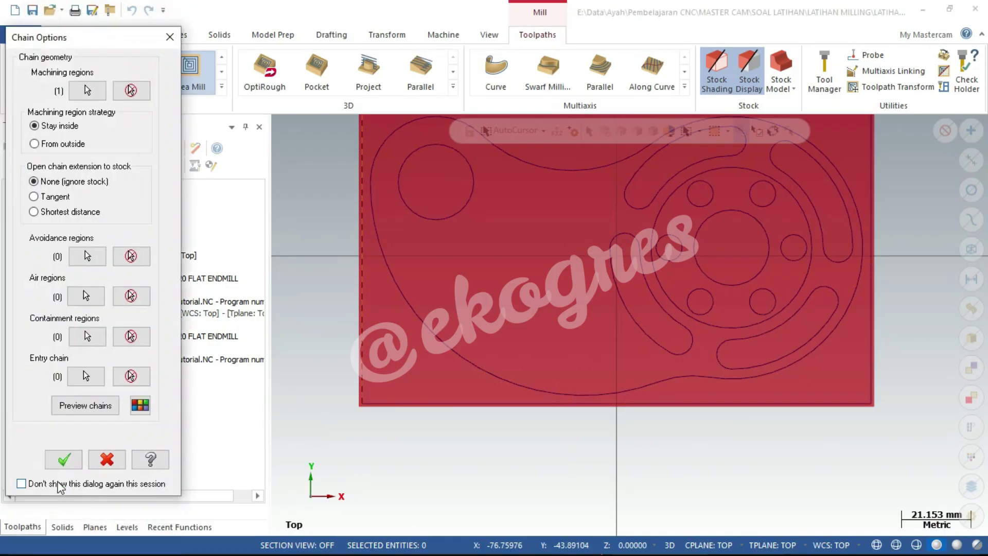
click(91, 257)
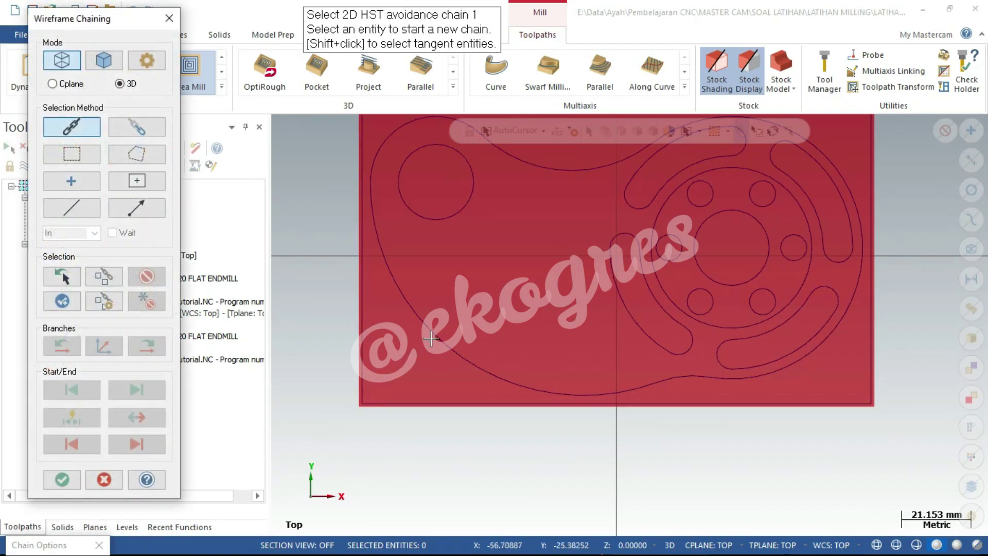
click(432, 338)
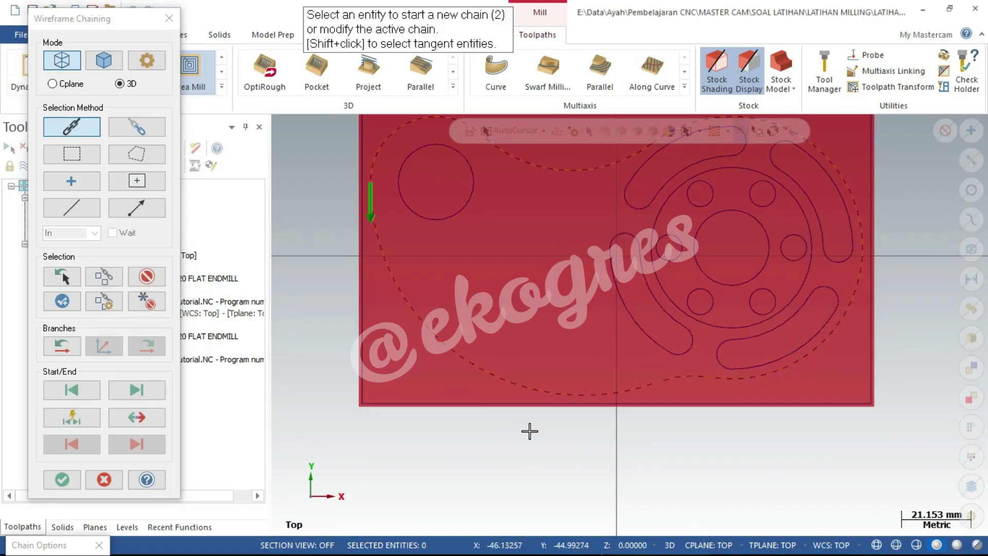
click(61, 479)
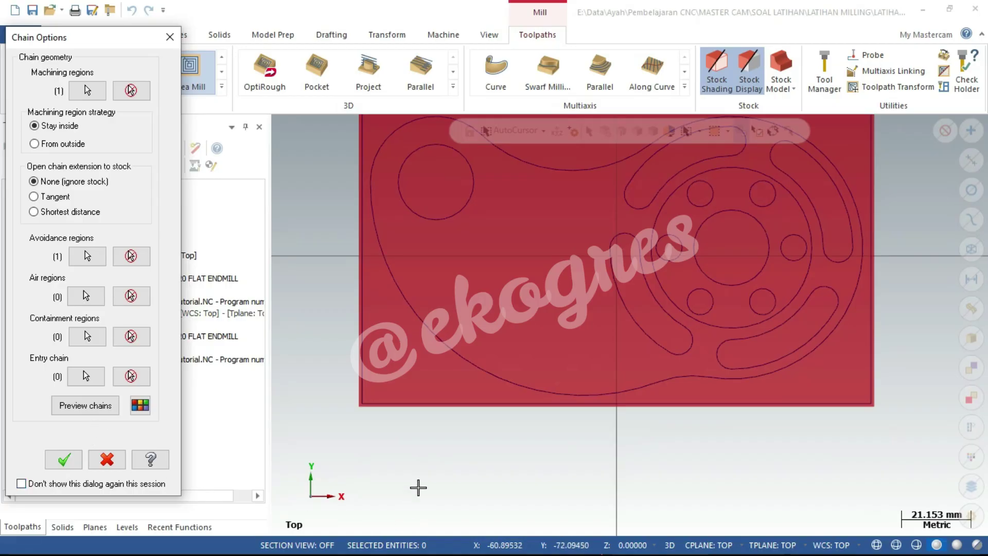
Set the region strategy to From outside, preview the chains, and confirm
scroll(427, 476, down, 1)
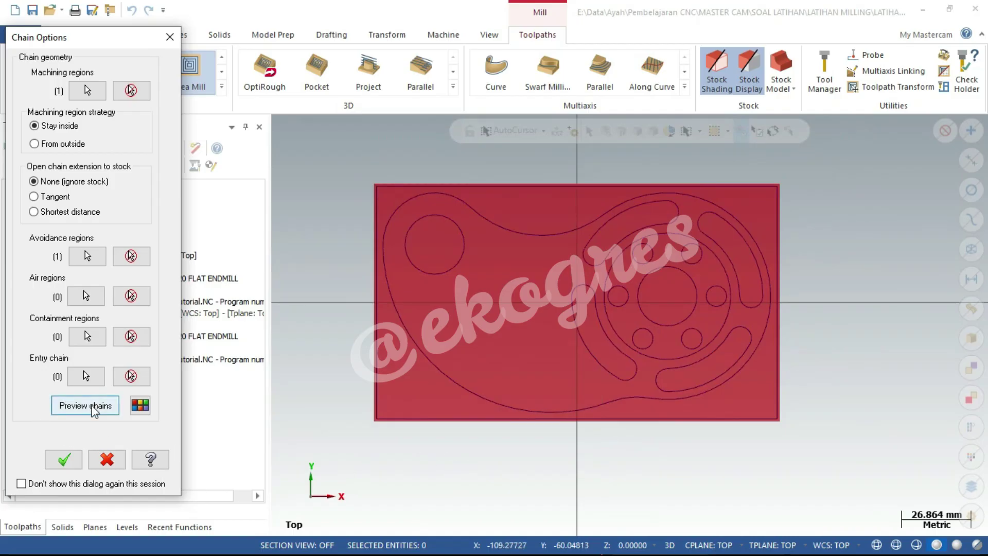
click(92, 406)
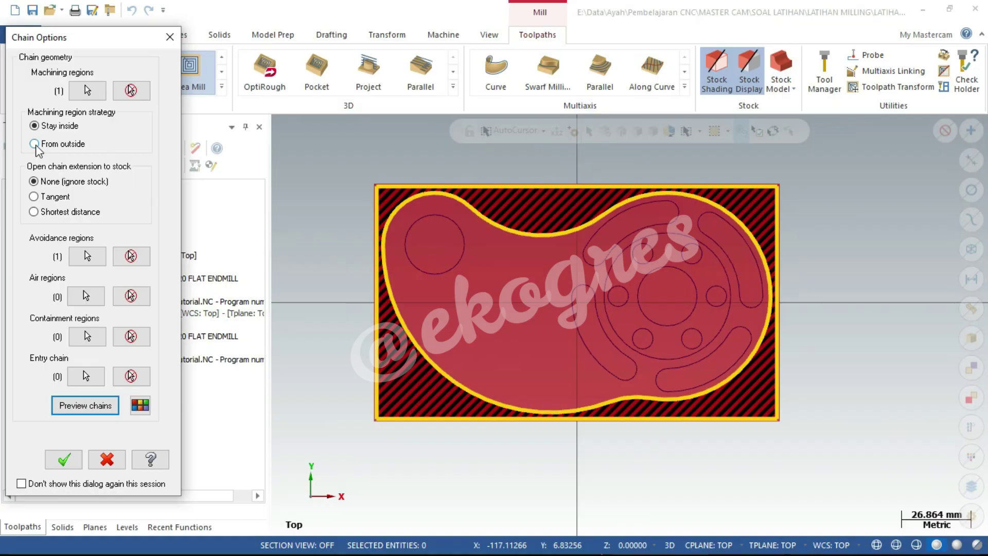
click(35, 144)
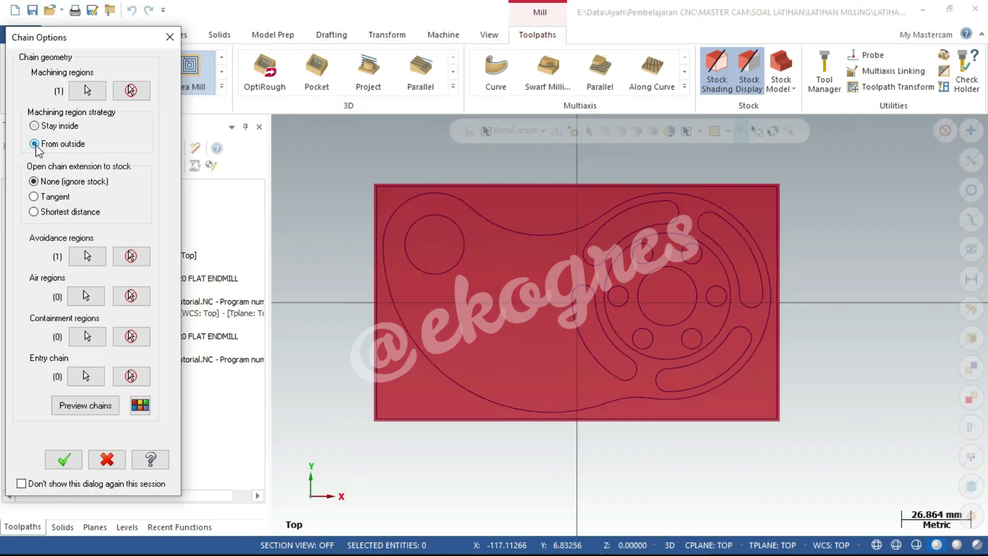
click(98, 409)
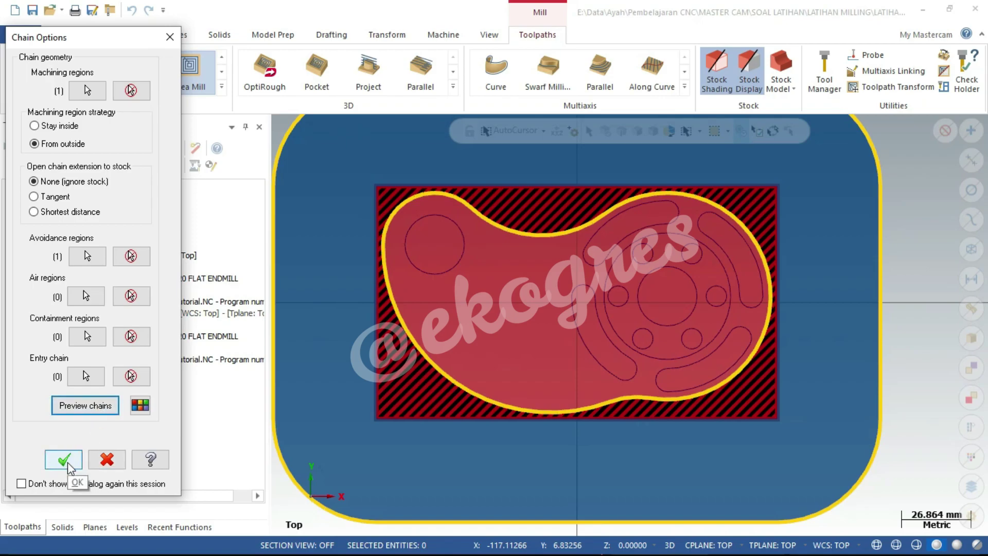
click(68, 463)
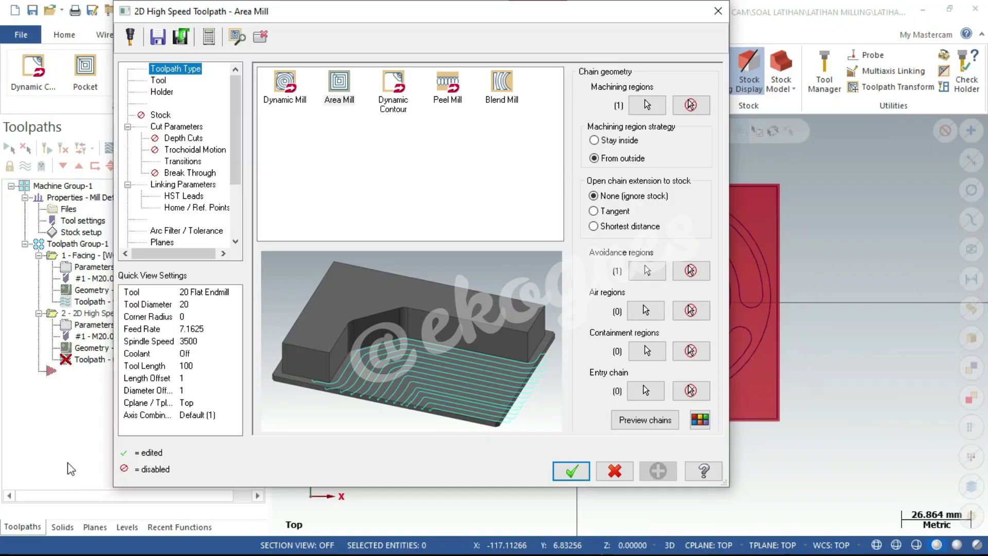
Choose Area Mill with the 20 Flat Endmill and set the cutting method to Conventional
click(339, 85)
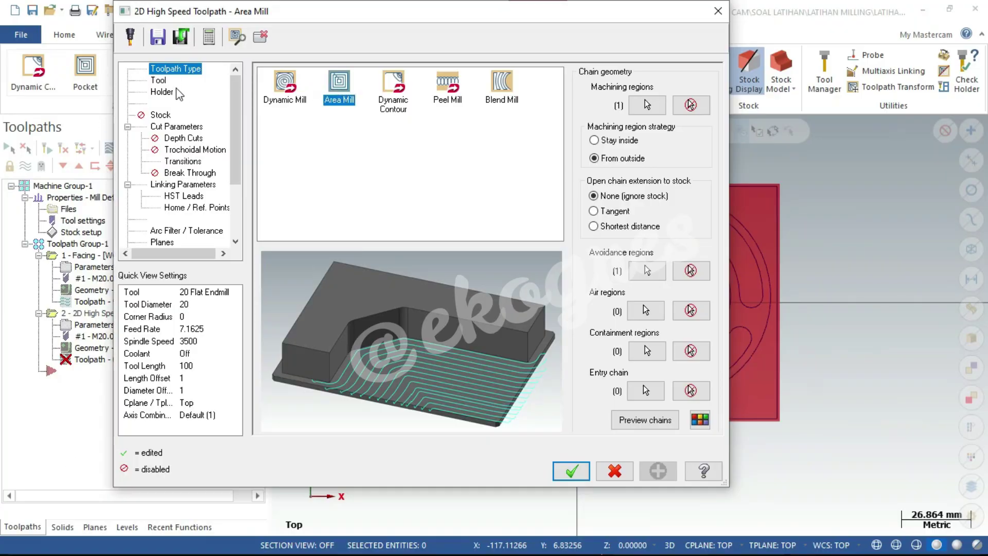
click(160, 81)
click(342, 109)
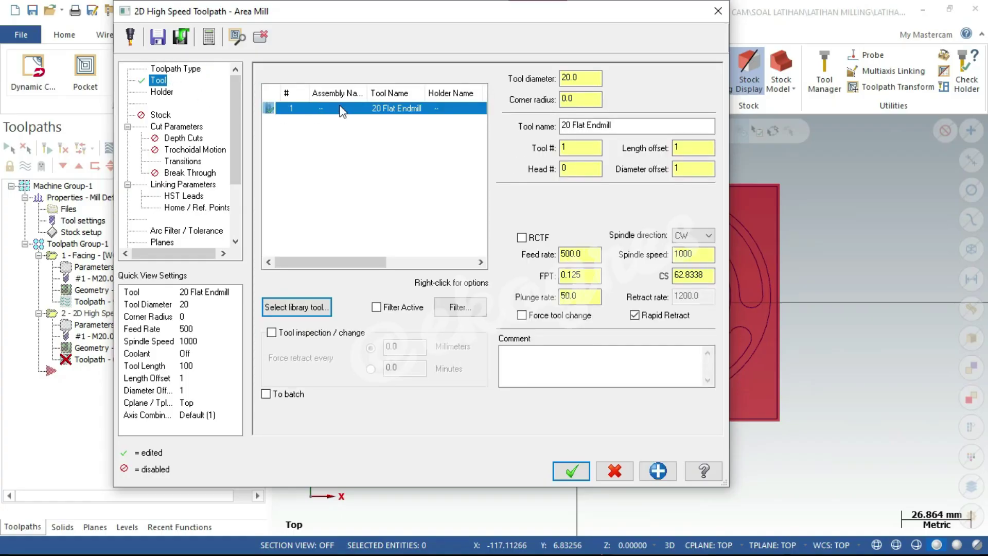
click(184, 129)
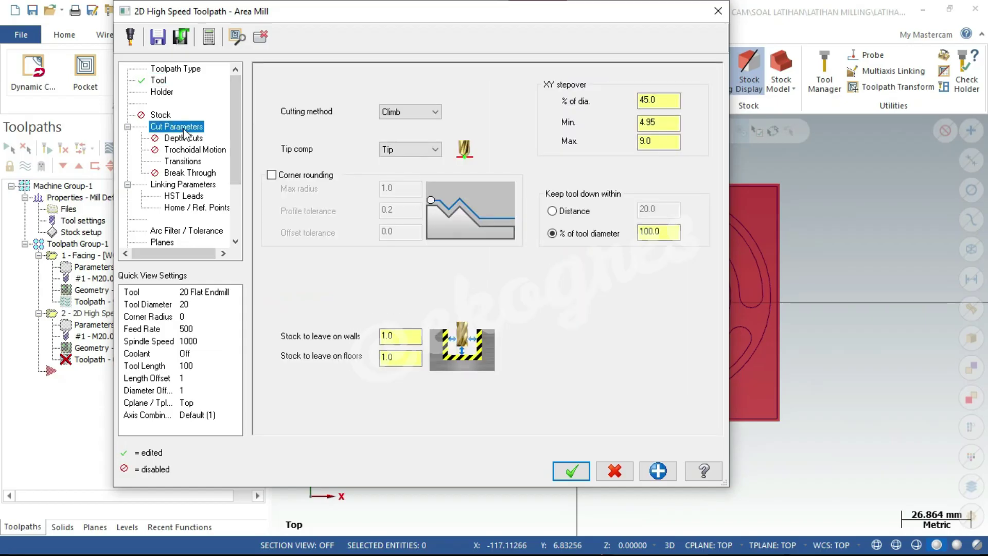
click(435, 112)
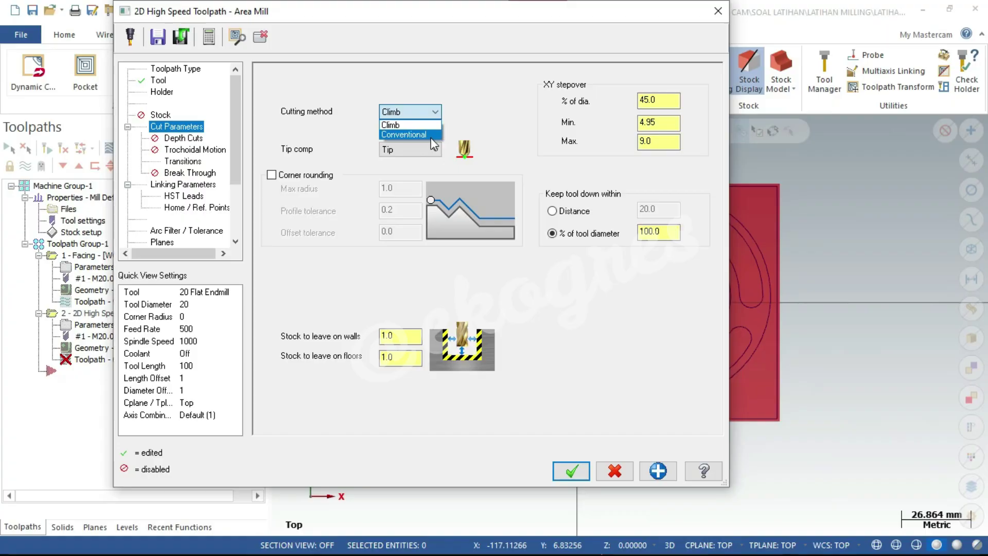
click(411, 134)
Set stepover to 30% of diameter and wall and floor stock to leave to 0
click(665, 99)
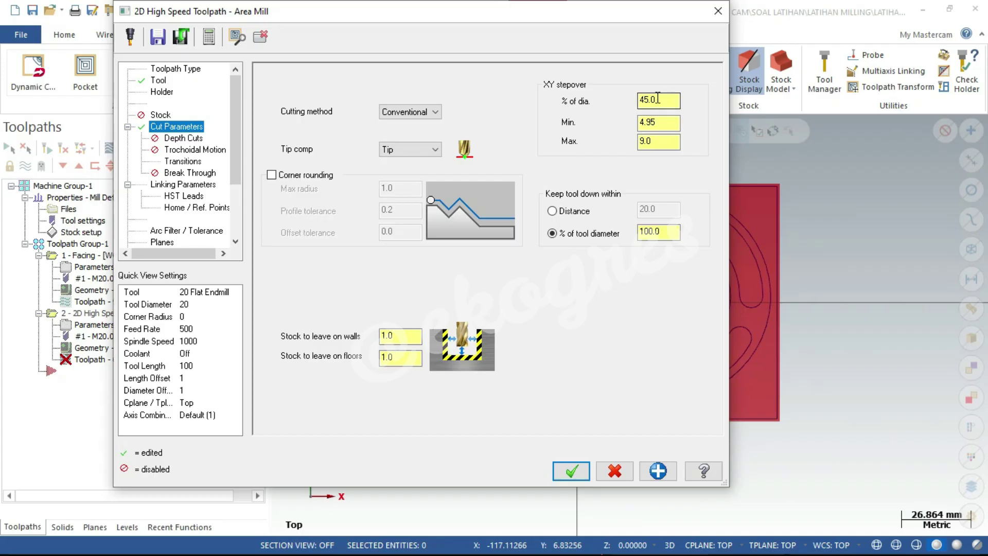
drag(665, 100, 619, 109)
text(30)
click(392, 336)
drag(392, 335, 369, 344)
text(0)
key(Tab)
text(0)
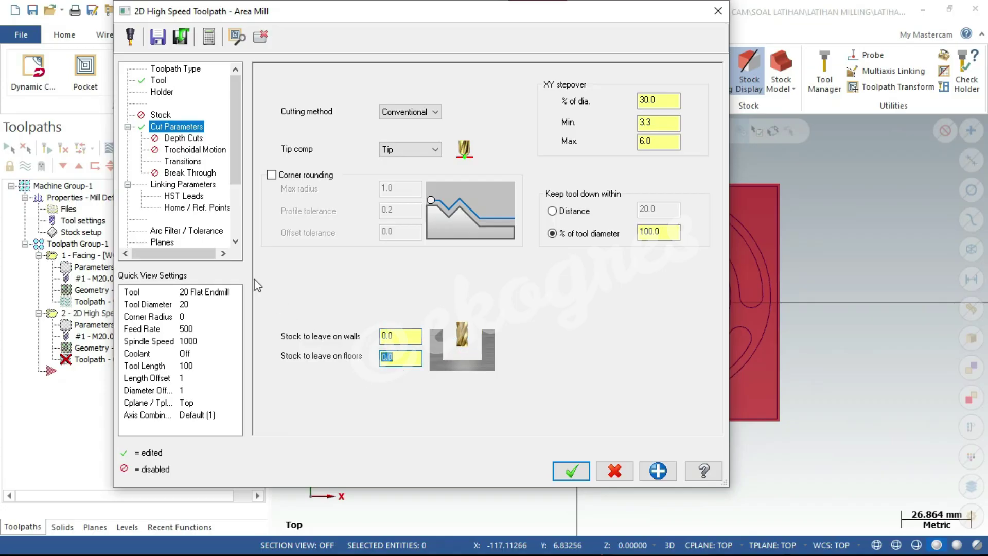
Enable depth cuts with a max rough step of 2
click(184, 139)
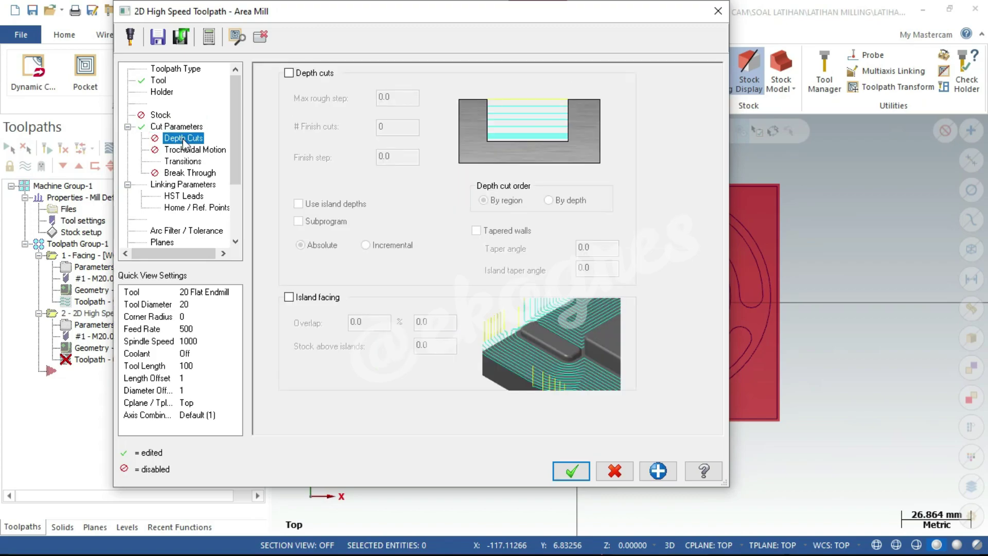
click(289, 73)
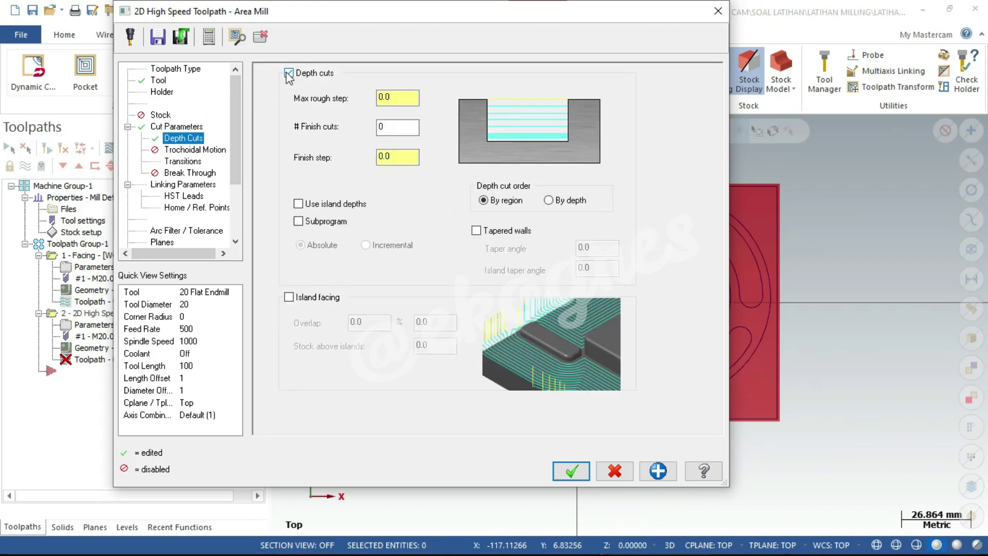
double_click(392, 97)
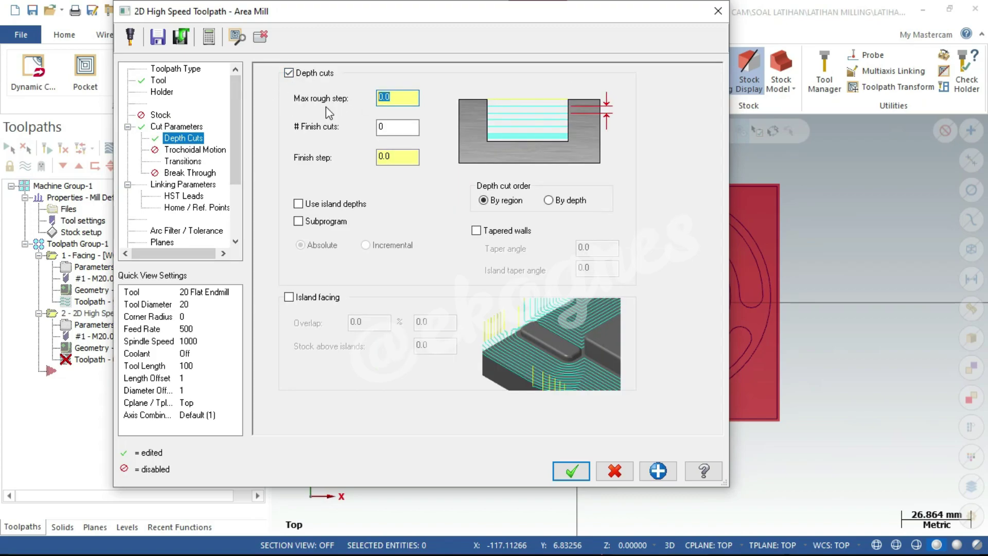
text(2)
Review the trochoidal motion, entry, linking and finish-cut settings
click(206, 150)
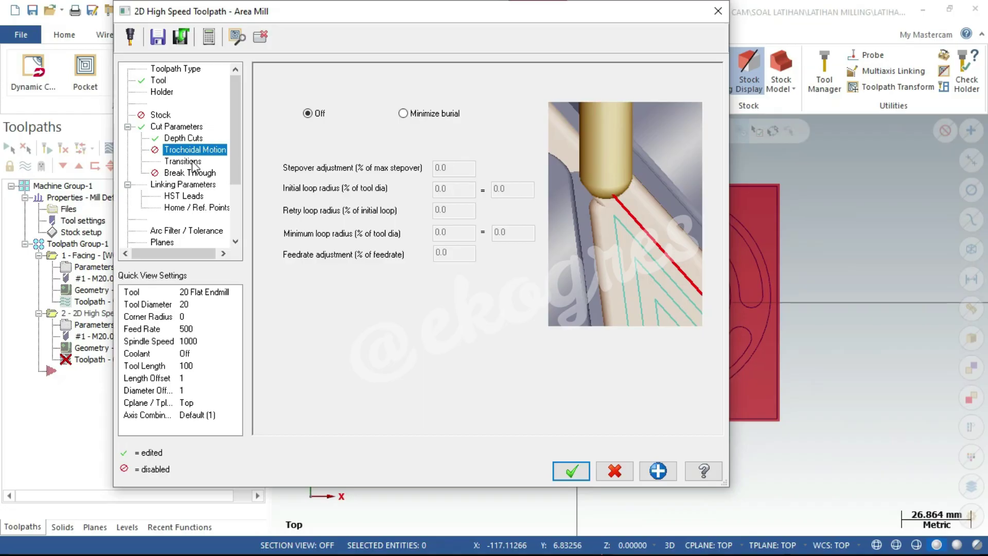
click(193, 161)
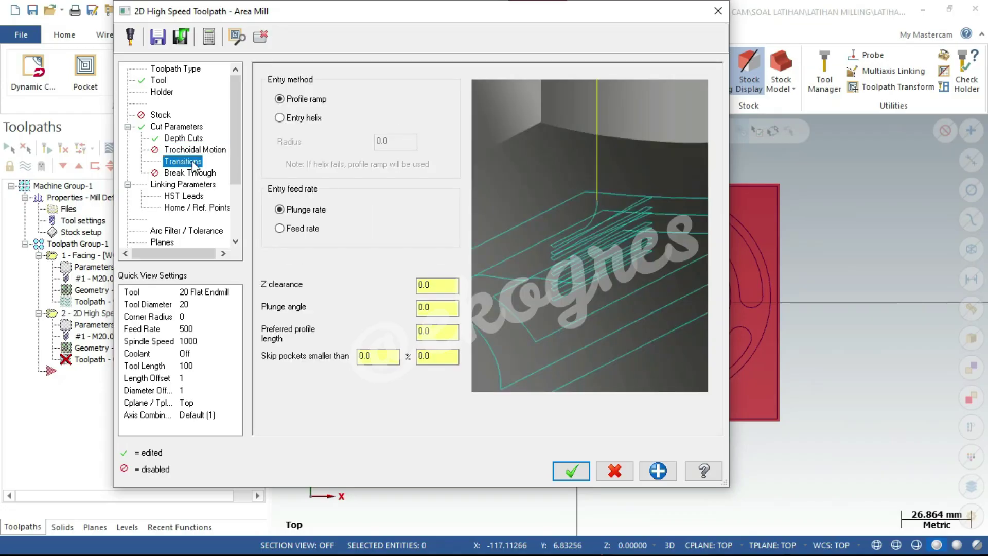
click(201, 187)
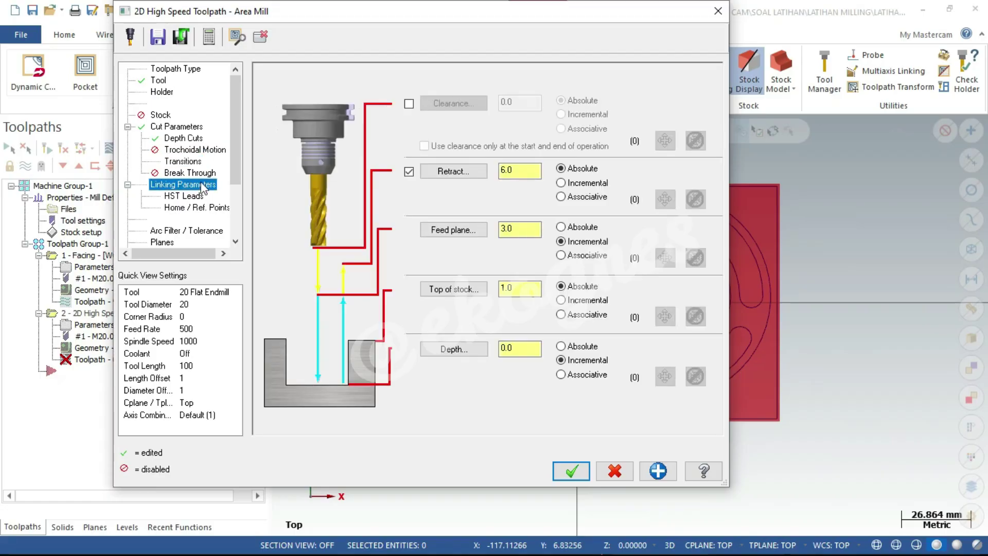
click(186, 140)
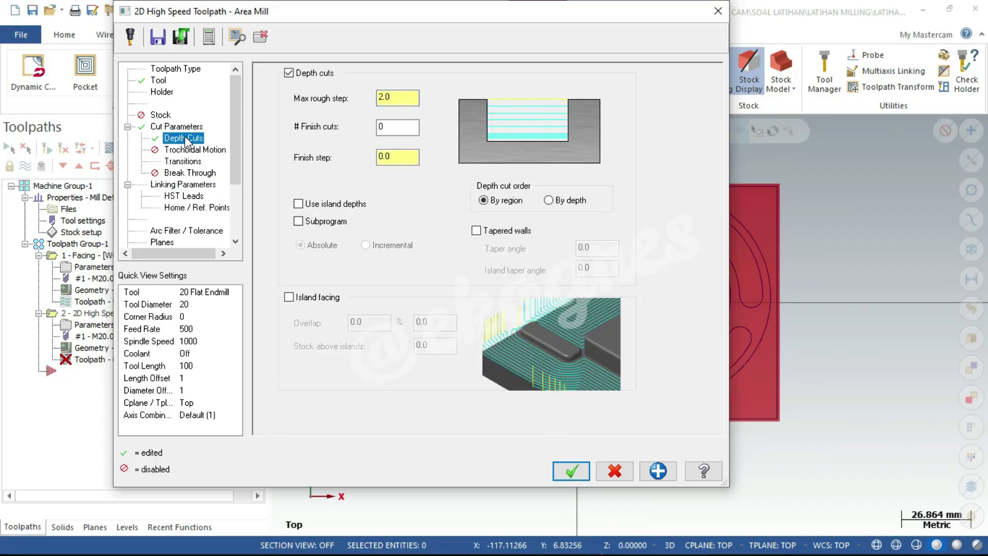
click(393, 132)
click(185, 185)
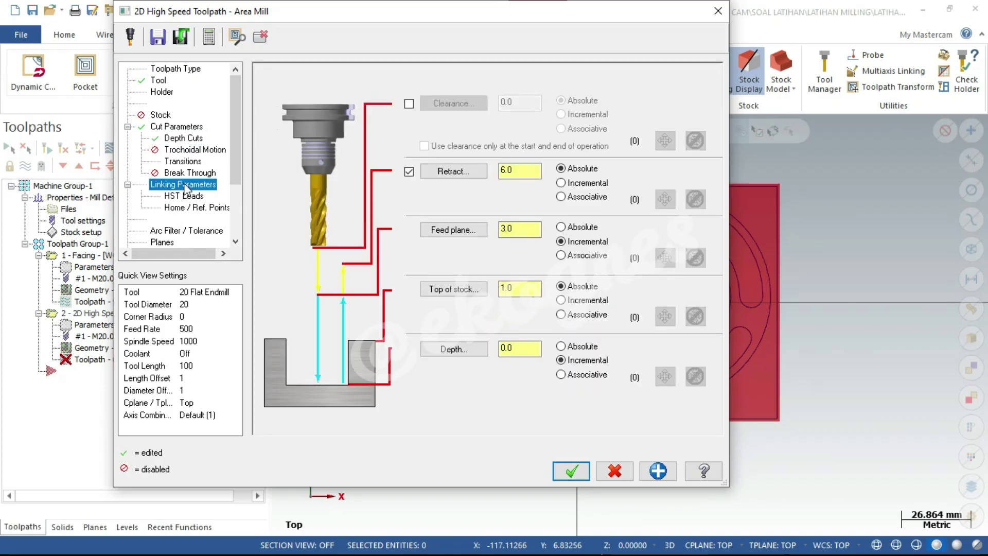
Set retract 10, feed plane 5 and depth -32, then accept the area mill
double_click(514, 170)
text(10)
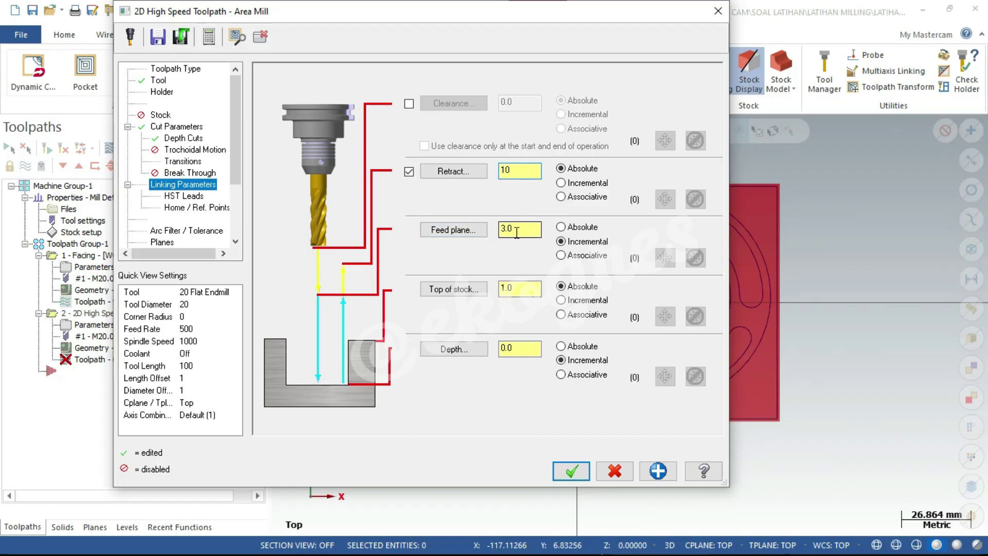
key(Tab)
text(5)
key(Tab)
key(Tab)
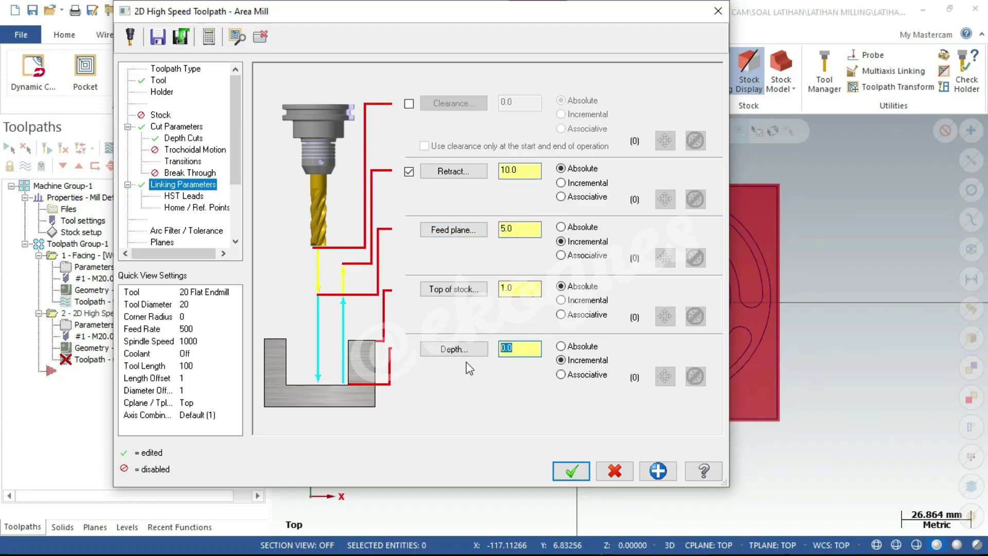
text(-32)
click(571, 470)
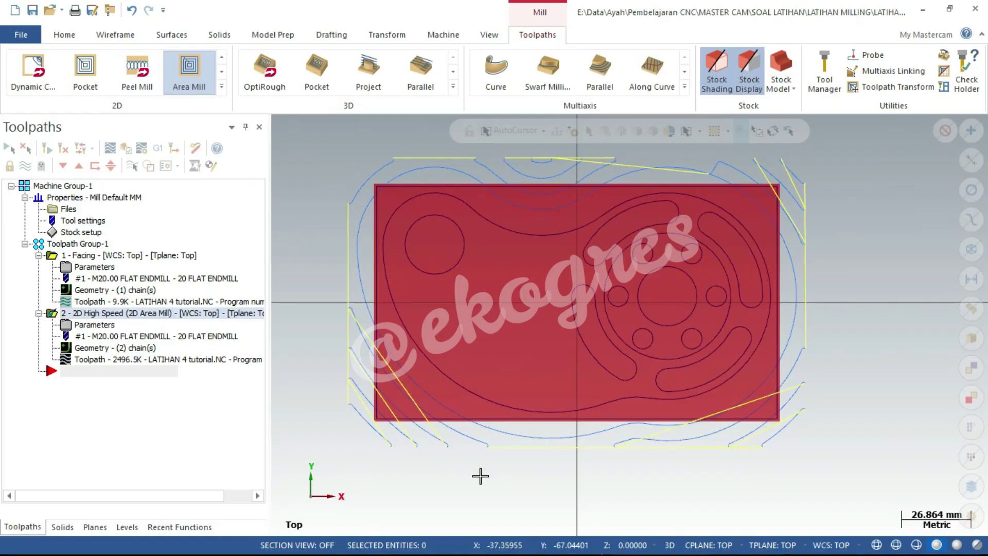
Select both Toolpath Group-1 operations, view them in isometric, and send them to verification
click(89, 247)
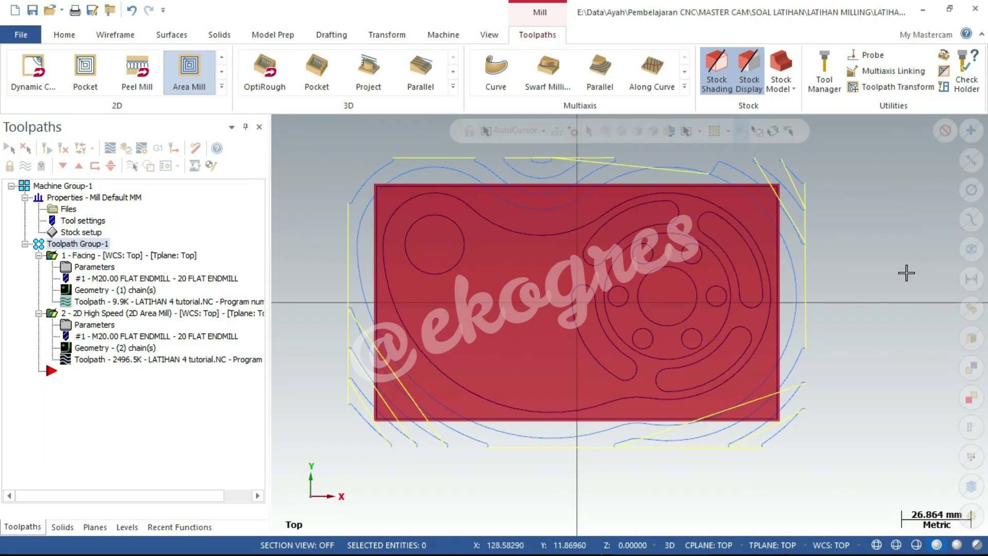
right_click(877, 281)
click(828, 400)
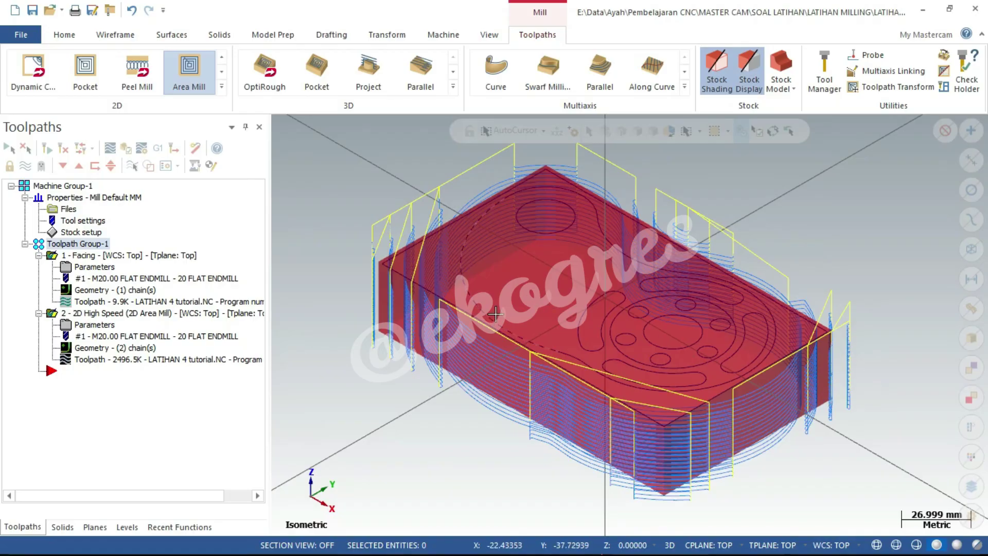
click(126, 149)
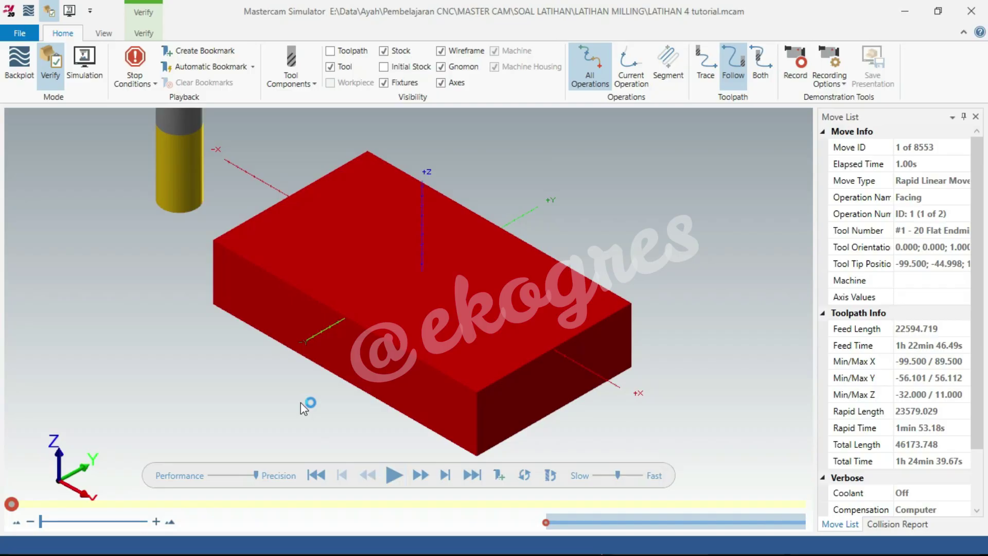
Play the full simulation through 8553 moves, rotate the part, and reset to Isometric (WCS)
key(space)
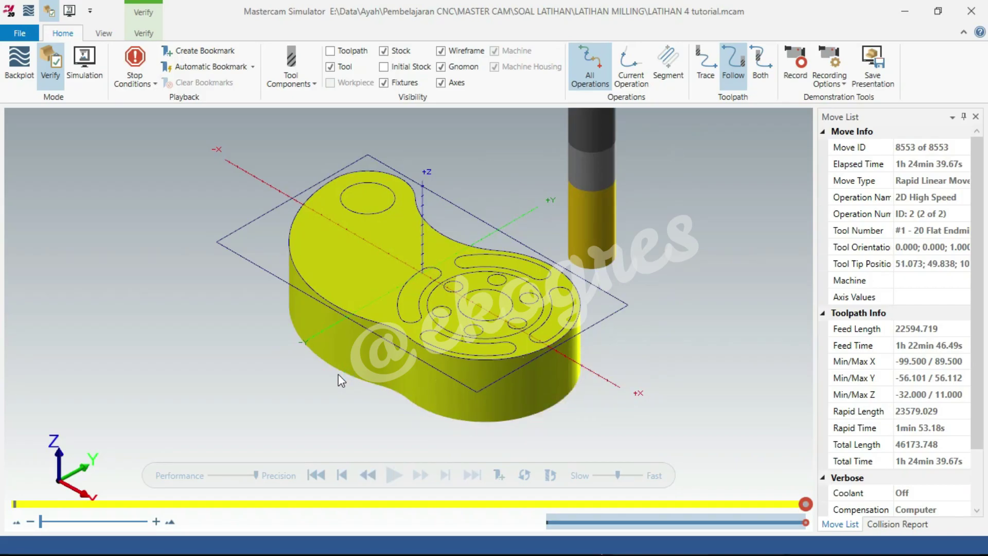
mouse_move(361, 348)
middle_down()
mouse_move(318, 381)
mouse_move(496, 311)
mouse_move(458, 350)
middle_up()
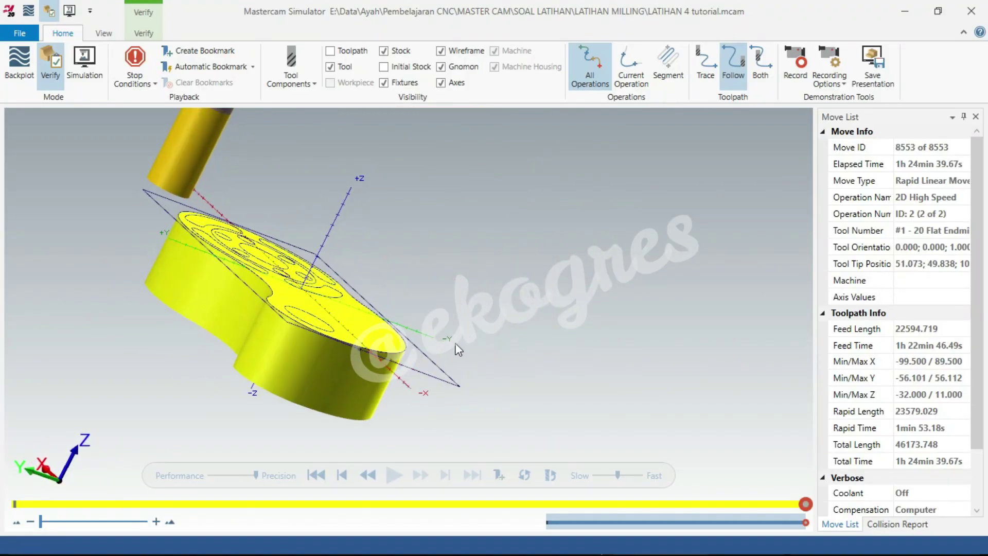
middle_drag(349, 341, 379, 355)
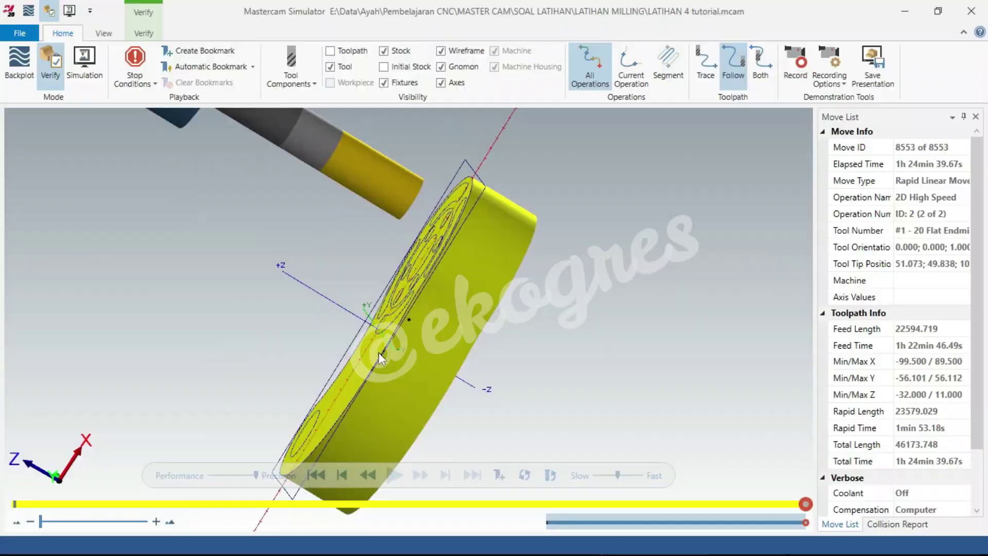
right_click(702, 284)
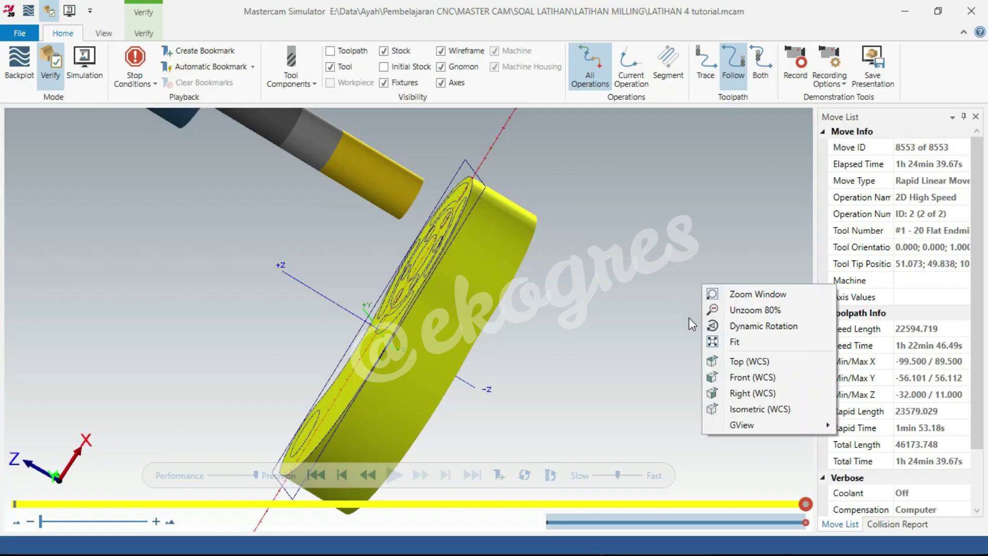
click(740, 410)
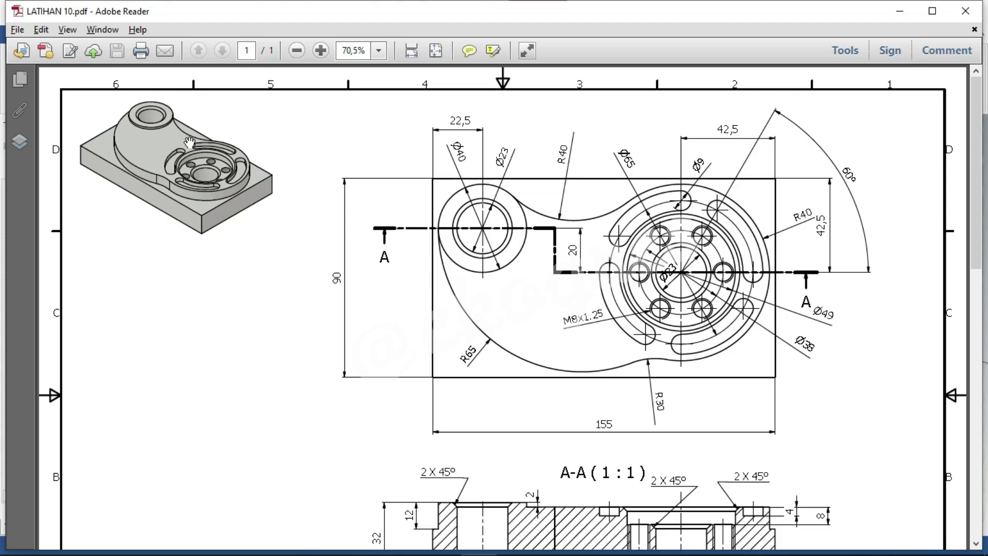
Zoom the LATIHAN 10 drawing to 125%, pan across section A-A, isometric and top views, then return to Mastercam
click(321, 50)
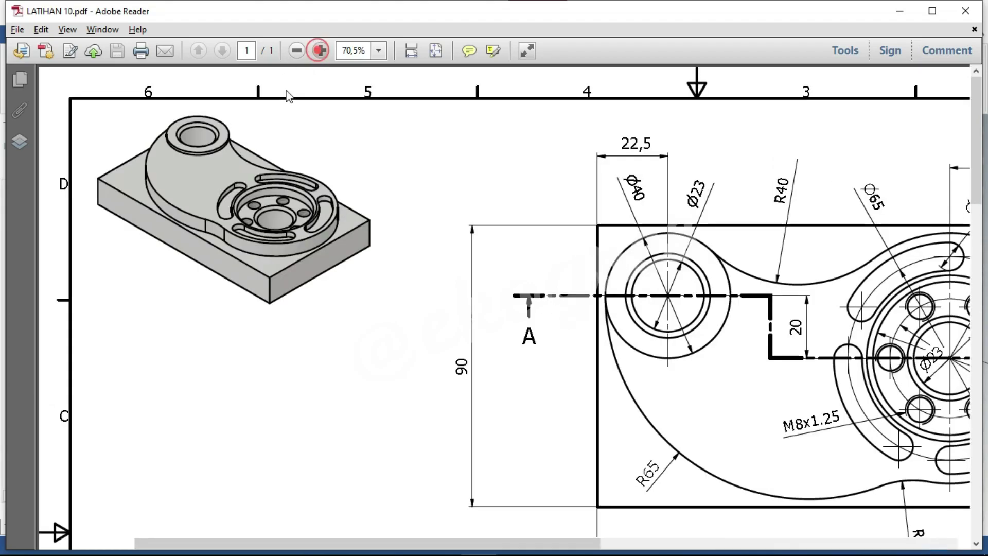
drag(630, 390, 581, 260)
drag(639, 457, 539, 227)
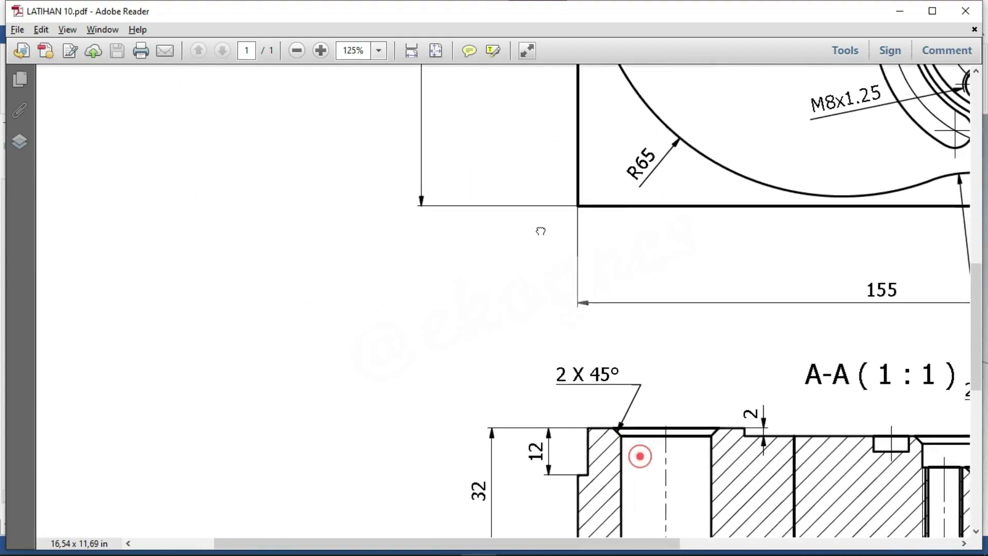
drag(760, 429, 604, 418)
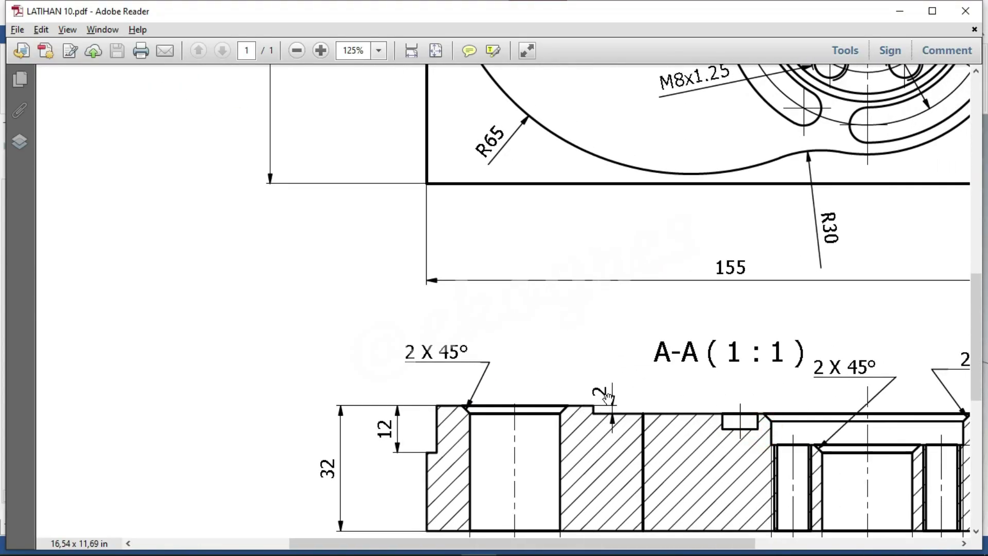
drag(460, 235, 683, 551)
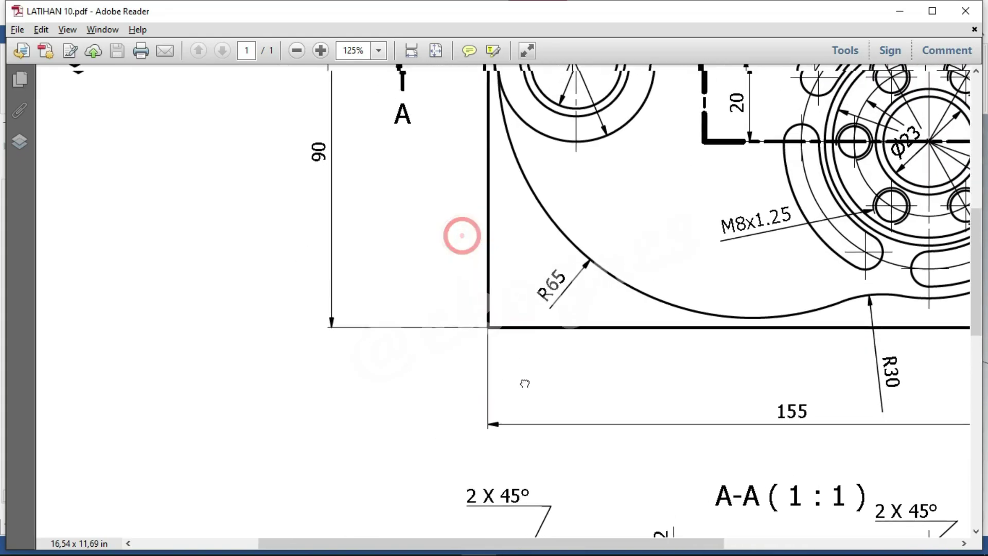
drag(372, 185, 463, 318)
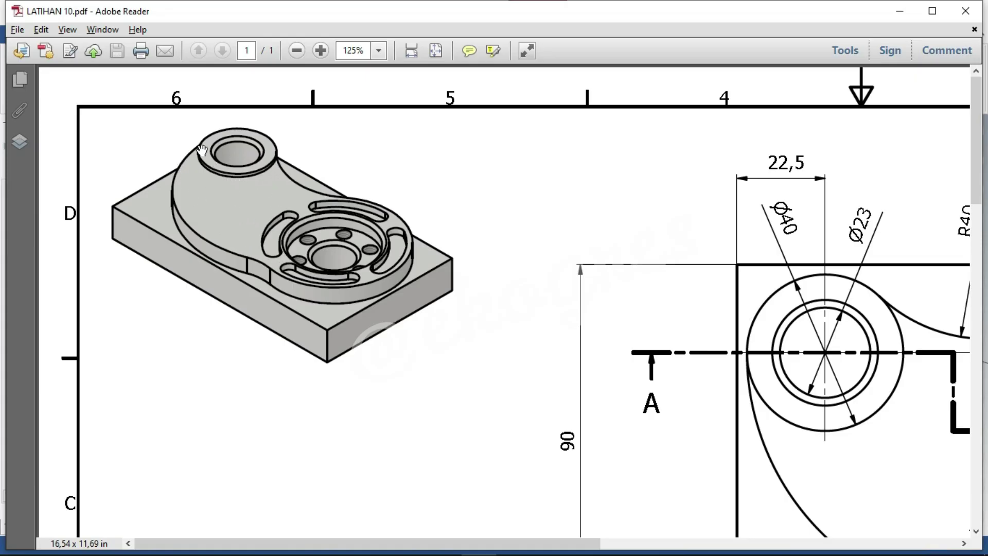
drag(720, 370, 520, 293)
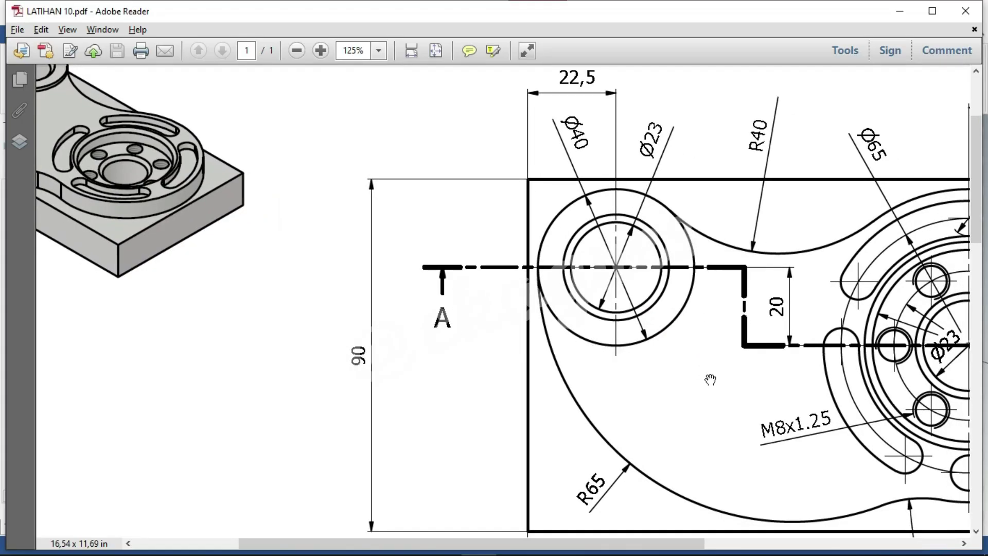
drag(709, 379, 620, 366)
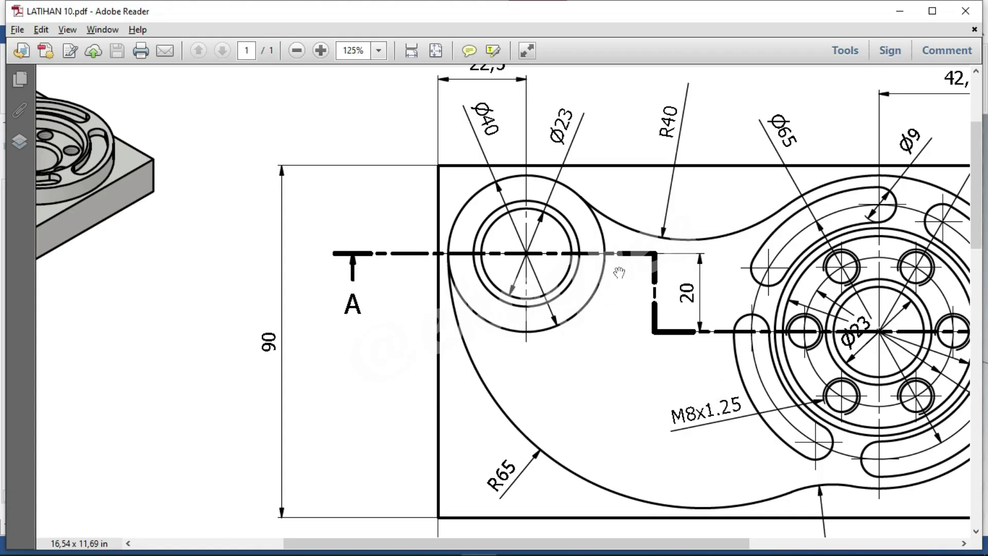
drag(640, 370, 556, 339)
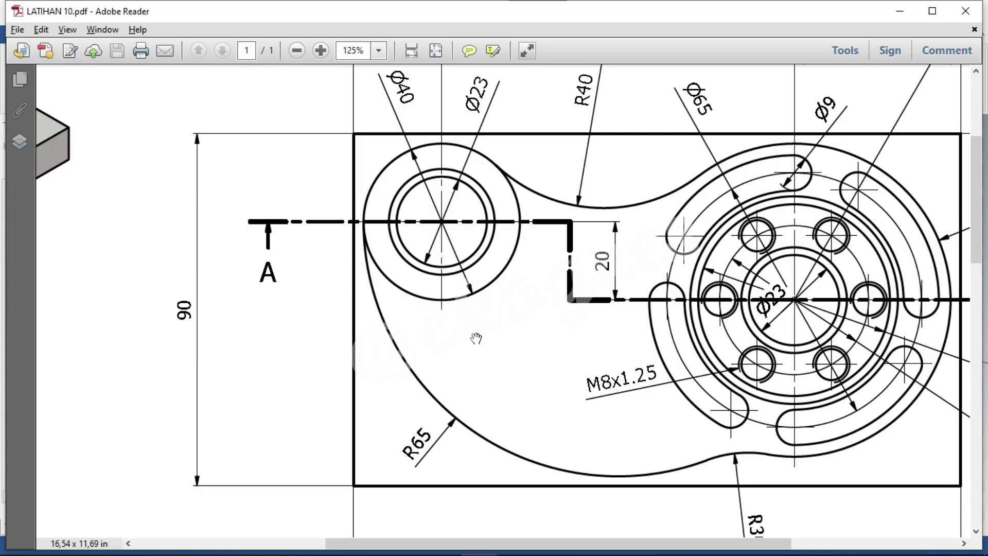
key(alt+Tab)
key(alt+Tab)
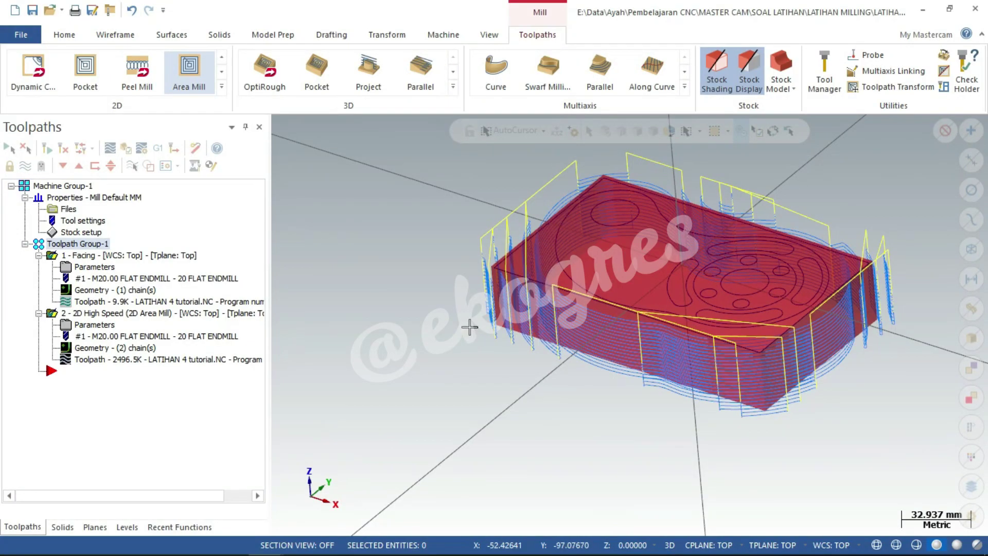
View the plate from the Top view with the existing toolpaths hidden and the levels list shown
right_click(414, 214)
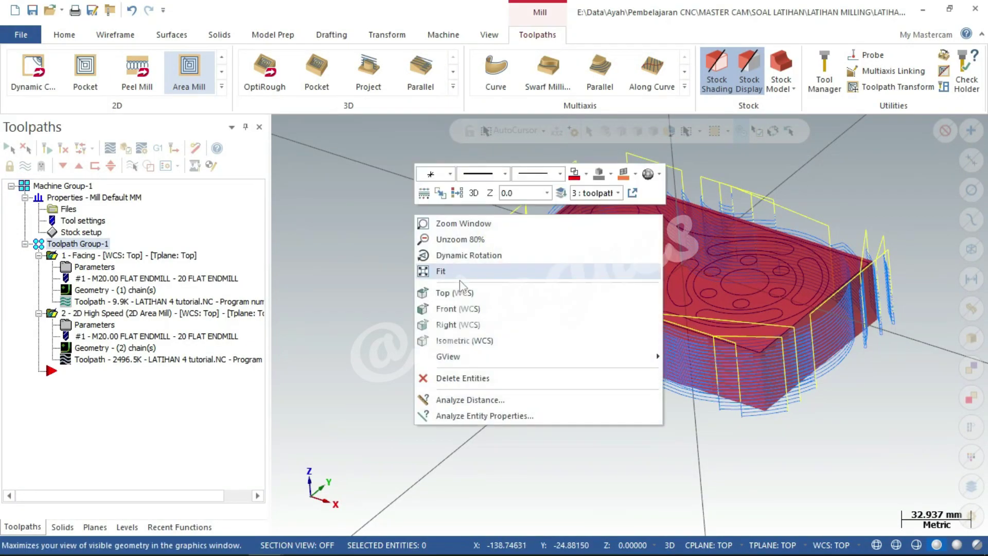
click(467, 291)
scroll(638, 303, down, 1)
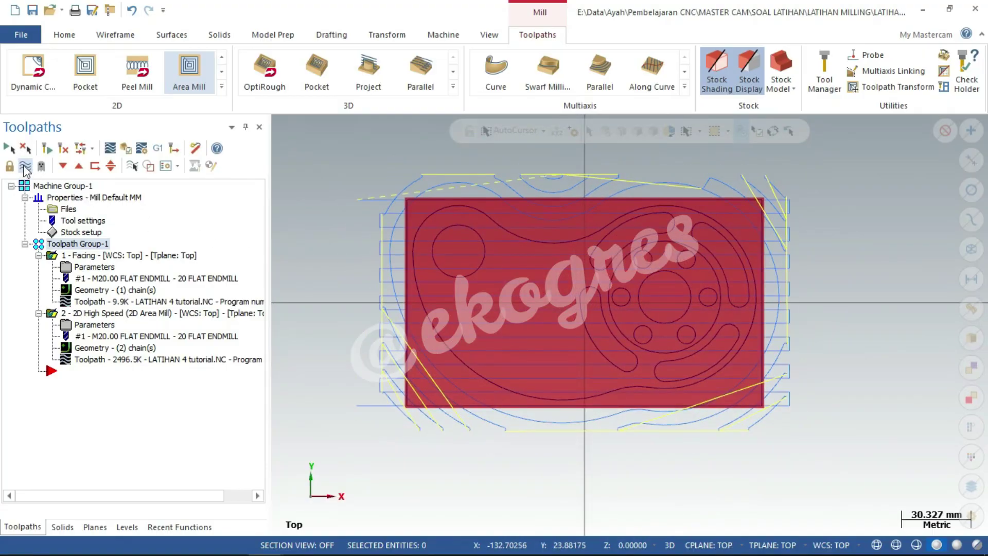
click(25, 167)
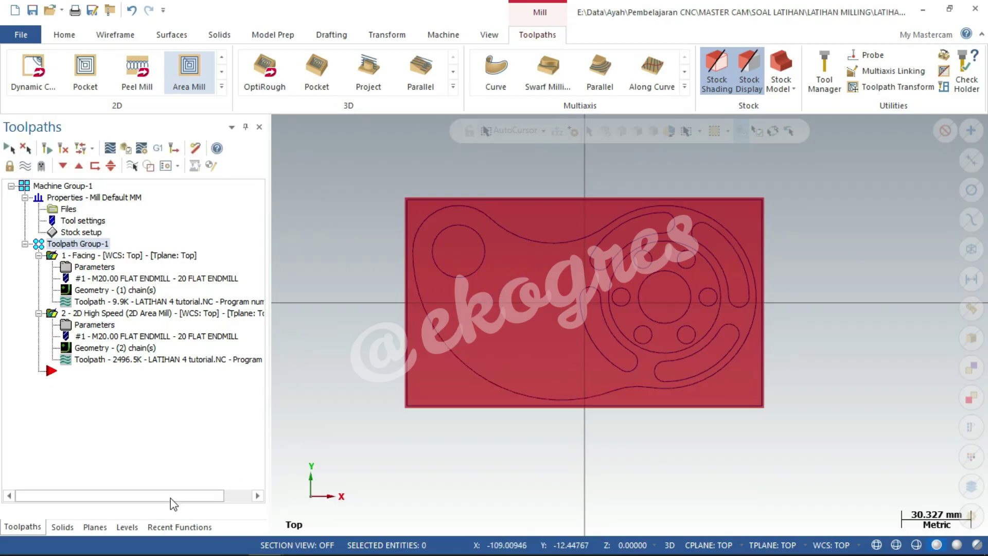
click(127, 527)
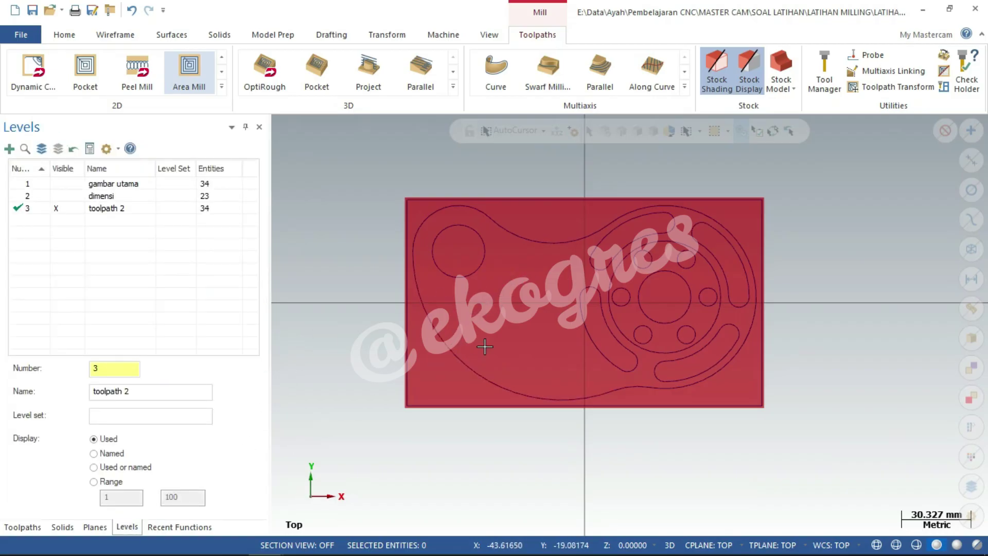
Copy the gambar utama level's geometry and paste it onto a new level 4
click(19, 185)
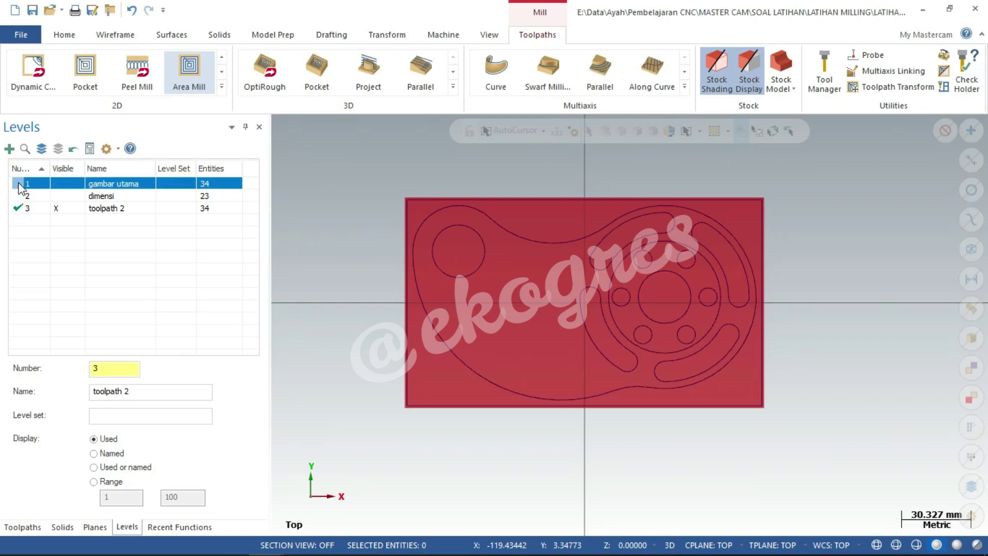
click(58, 211)
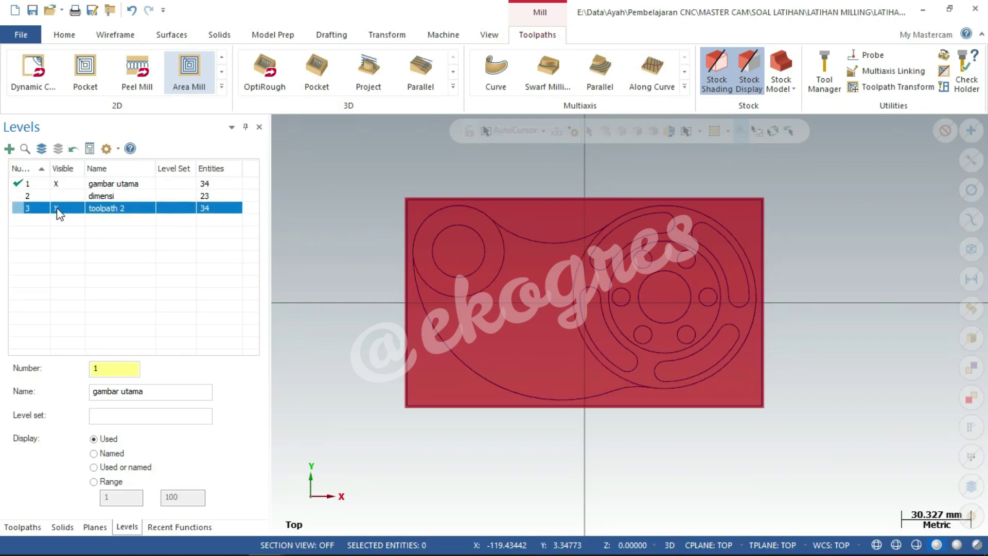
click(20, 184)
right_click(19, 185)
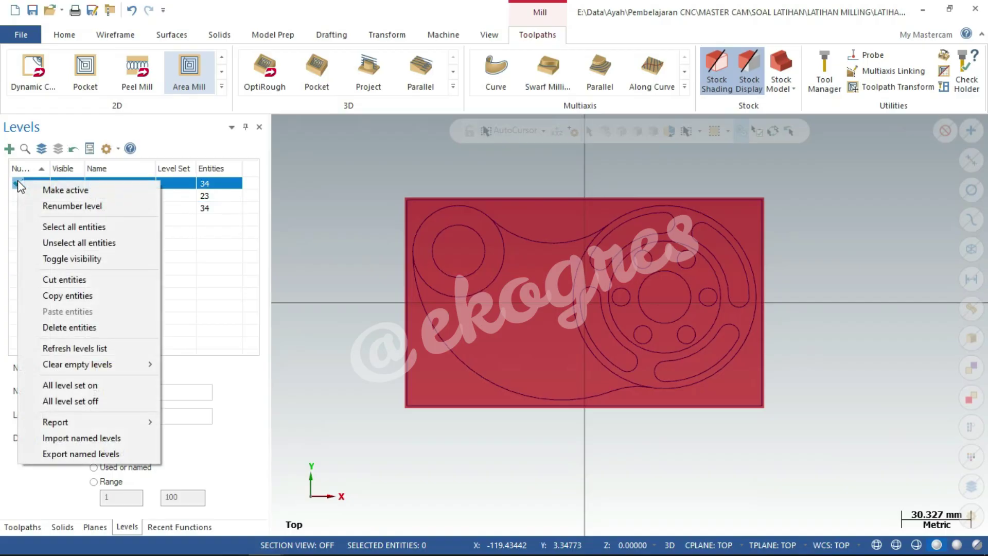
click(56, 296)
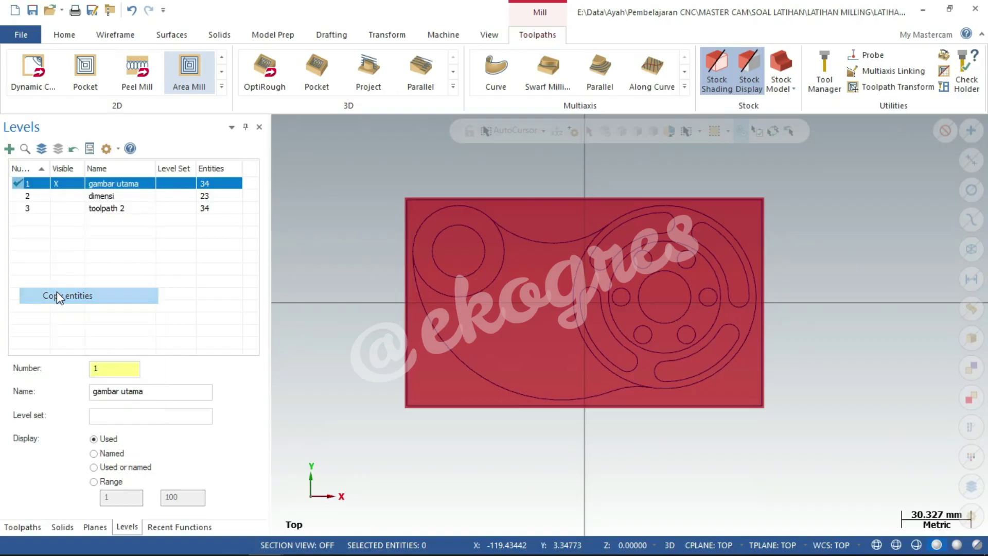
click(9, 150)
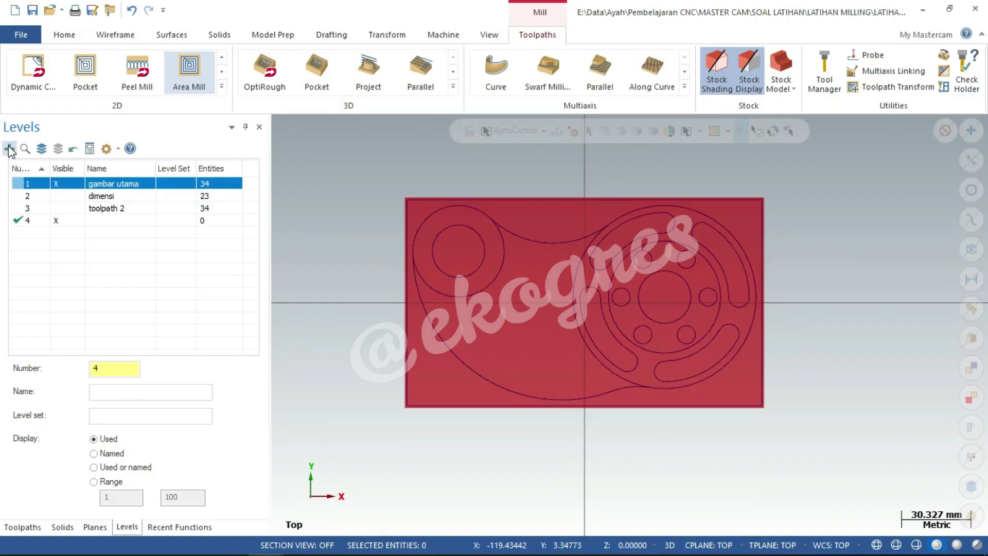
click(18, 220)
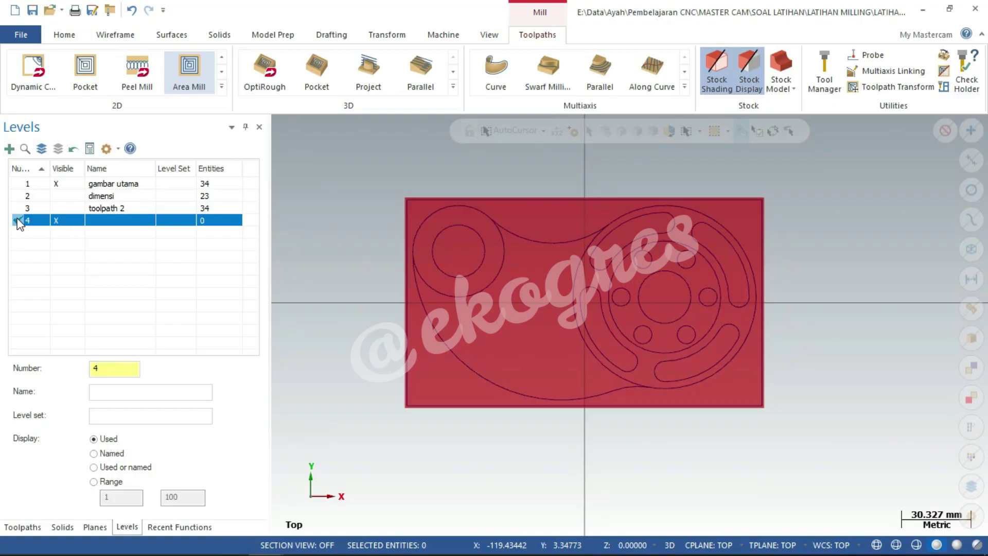
right_click(18, 221)
click(69, 349)
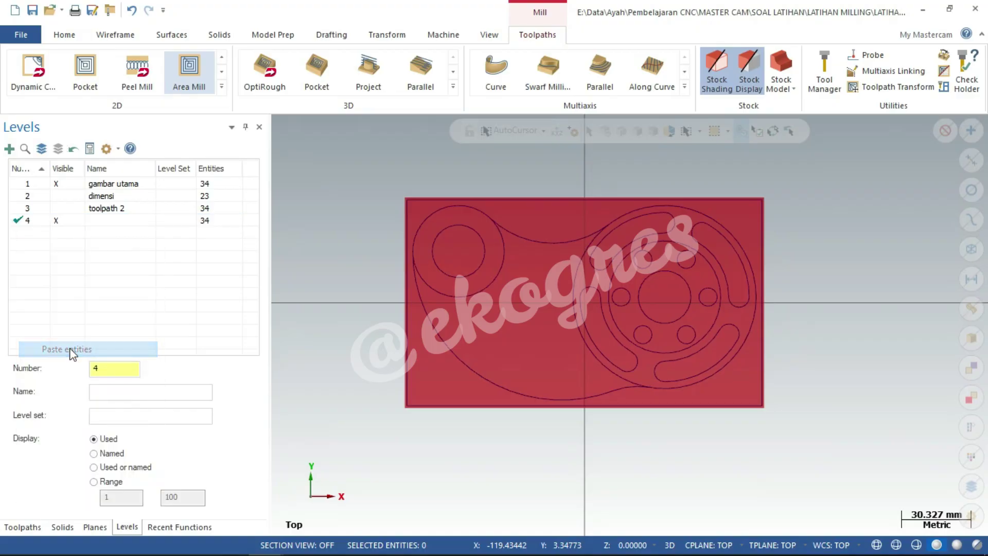
Hide the gambar utama level and name level 4 'toolpath3'
click(57, 183)
click(21, 222)
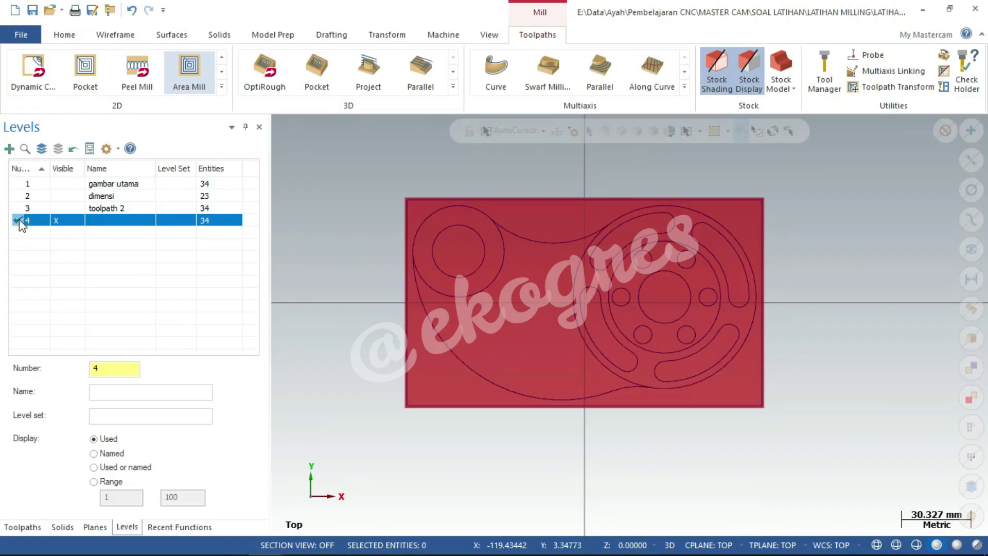
click(118, 391)
text(toolpath3)
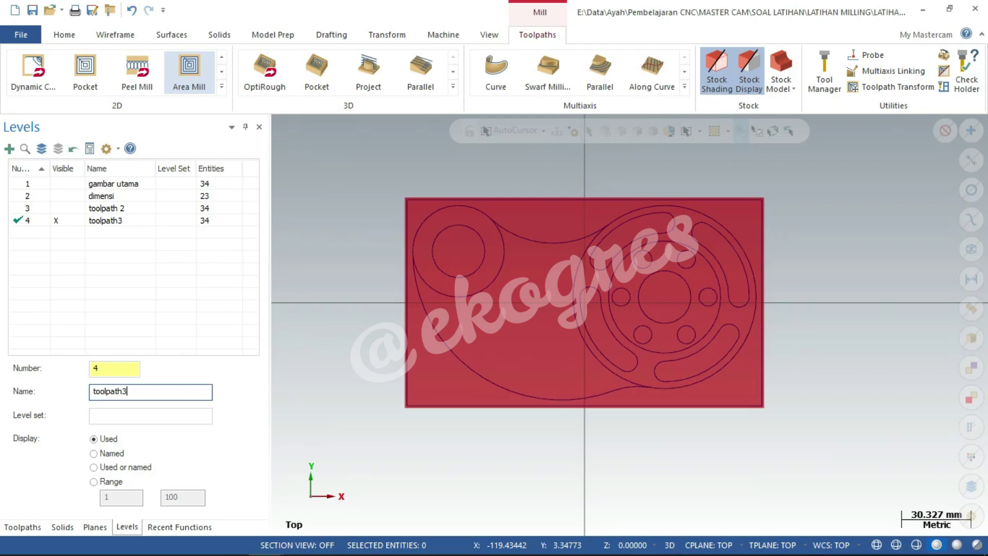
key(ctrl+a)
click(15, 222)
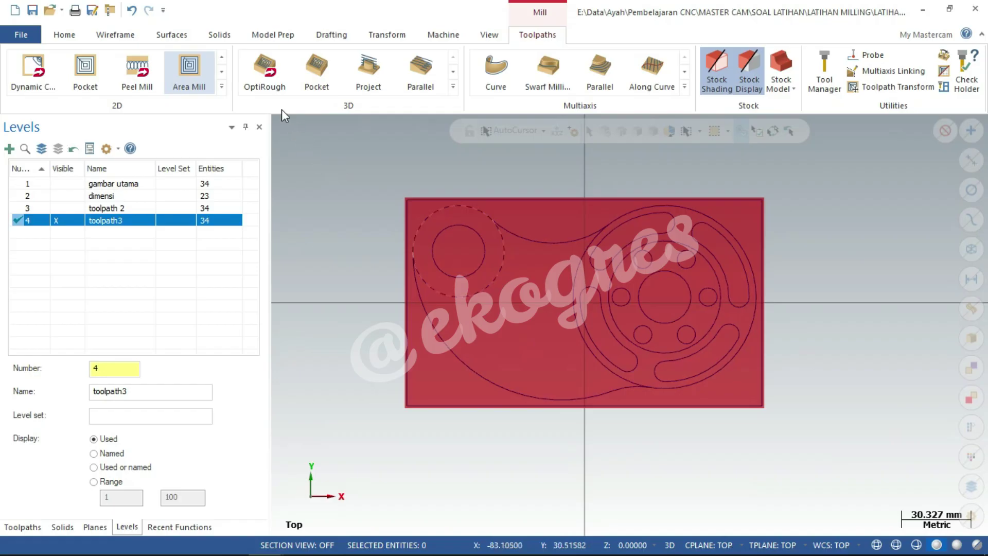
Trim the left part of the right outer circle and the upper-left part of the left outer circle
click(112, 36)
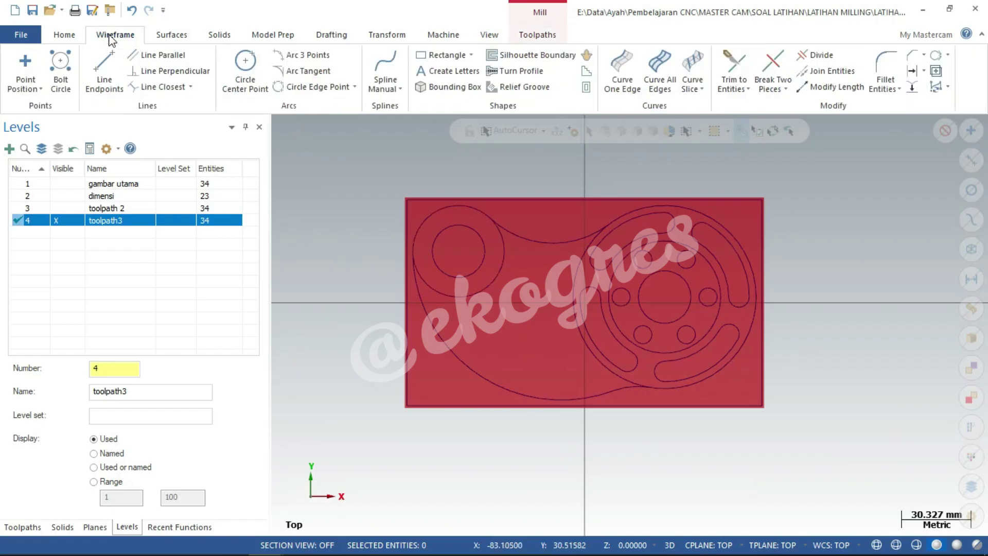
click(817, 55)
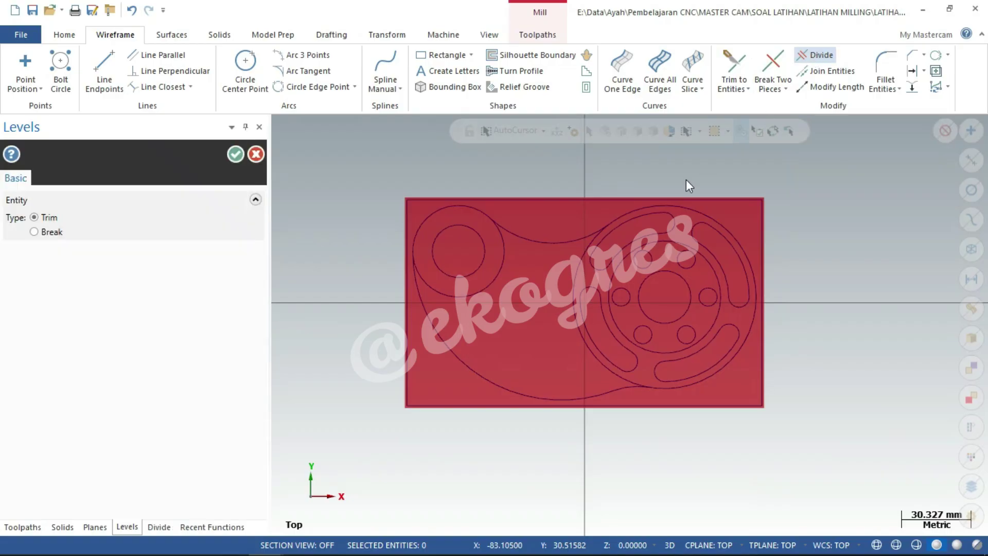
click(581, 254)
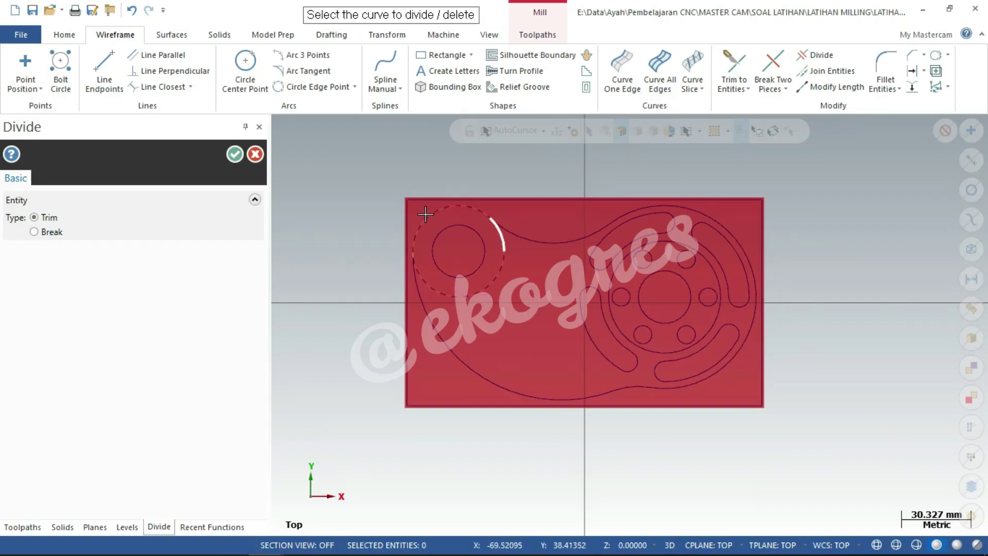
click(448, 204)
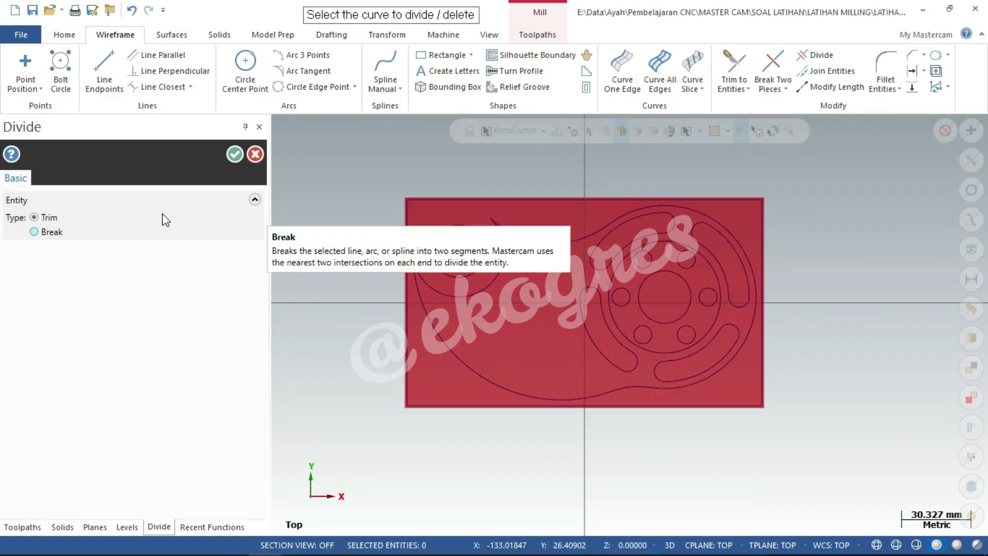
click(235, 154)
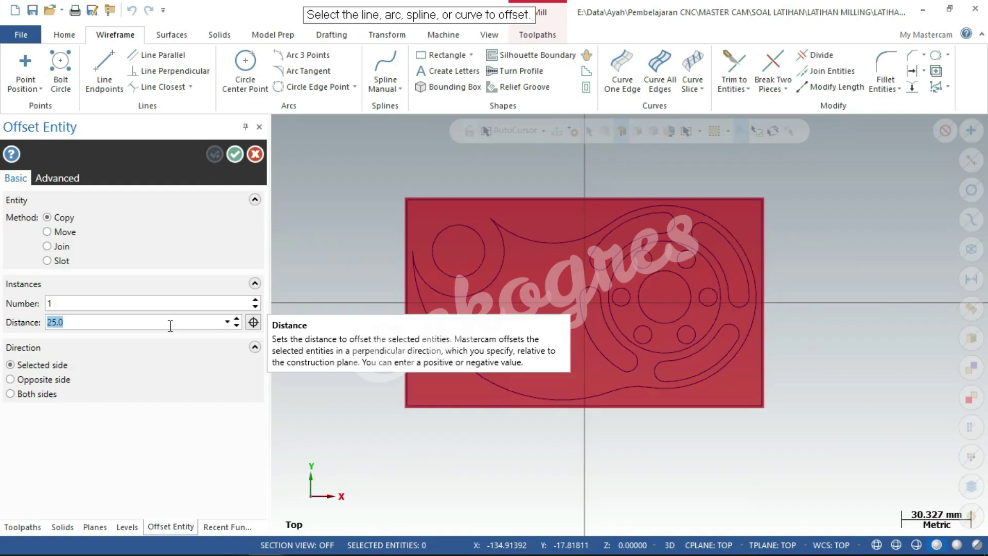
Offset the left arc and top arc outward by 5 mm as copies
text(5)
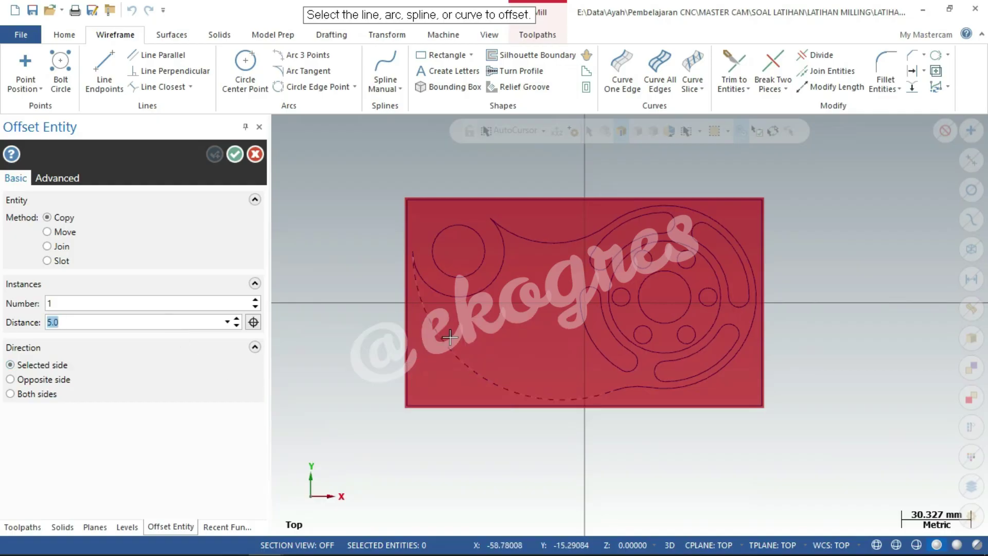
click(445, 338)
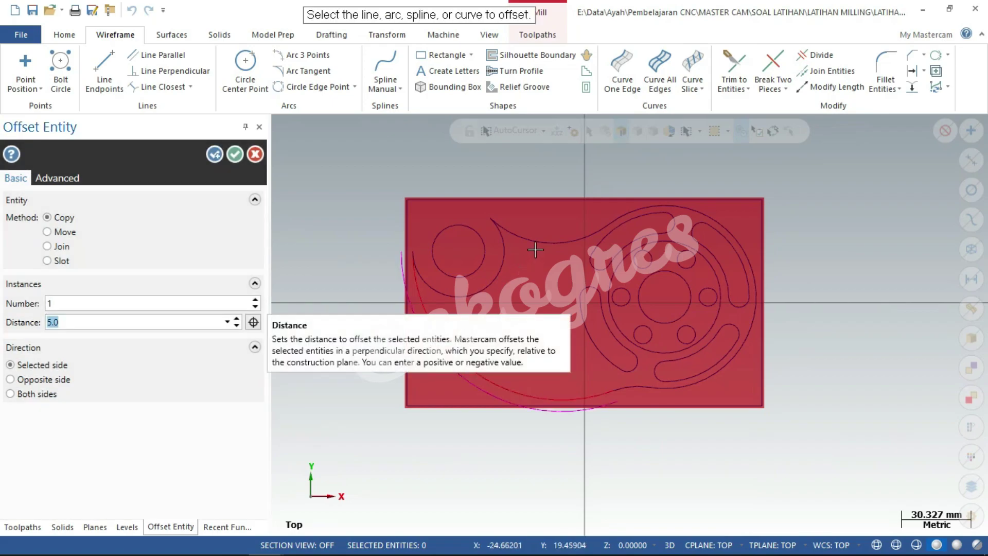
click(538, 239)
click(560, 181)
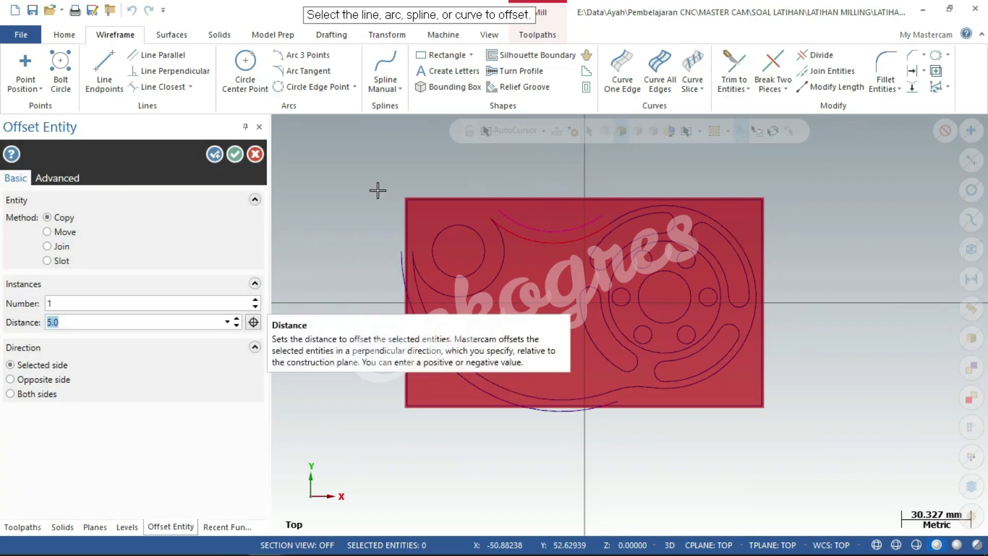
click(235, 153)
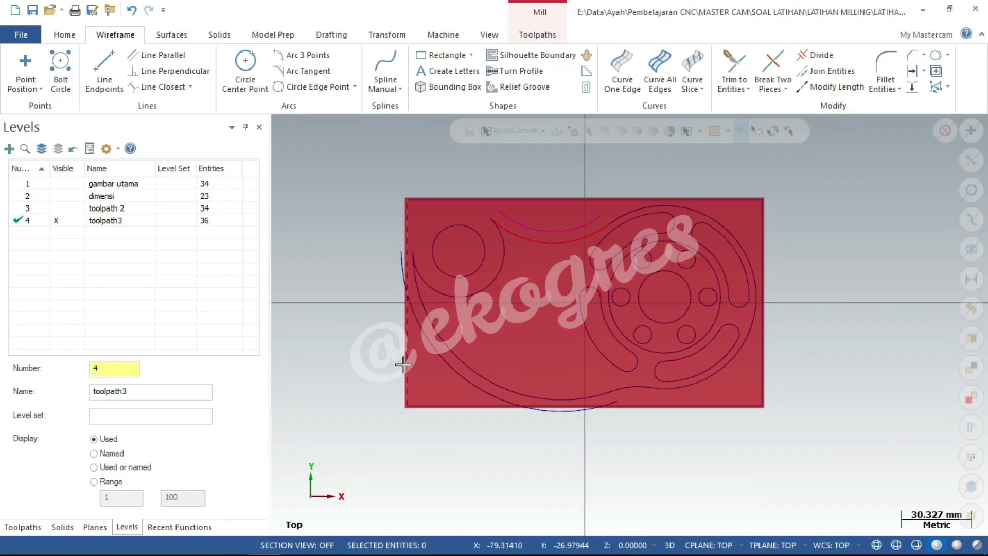
Offset the large circle and lower curve outward by 5 mm as copies
click(912, 71)
scroll(635, 190, up, 1)
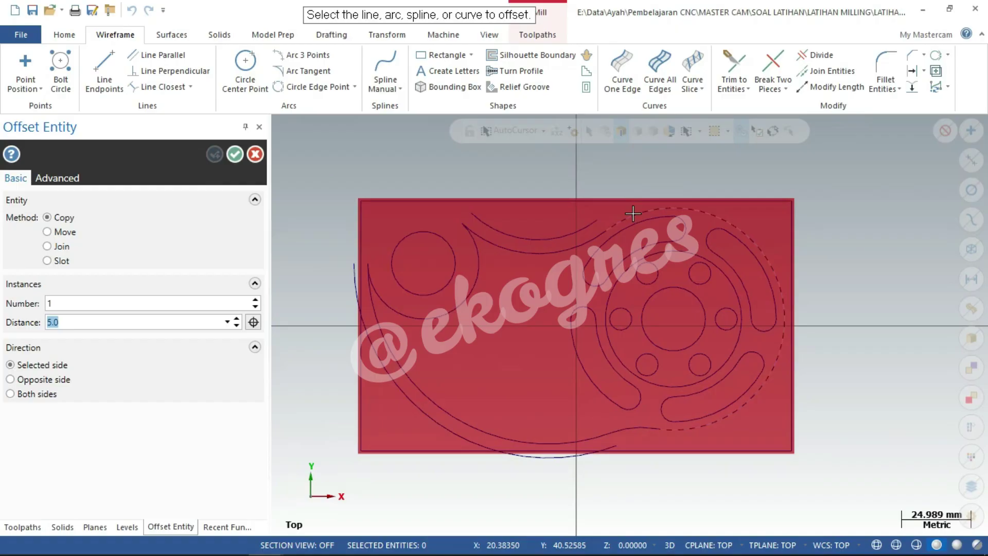
click(632, 213)
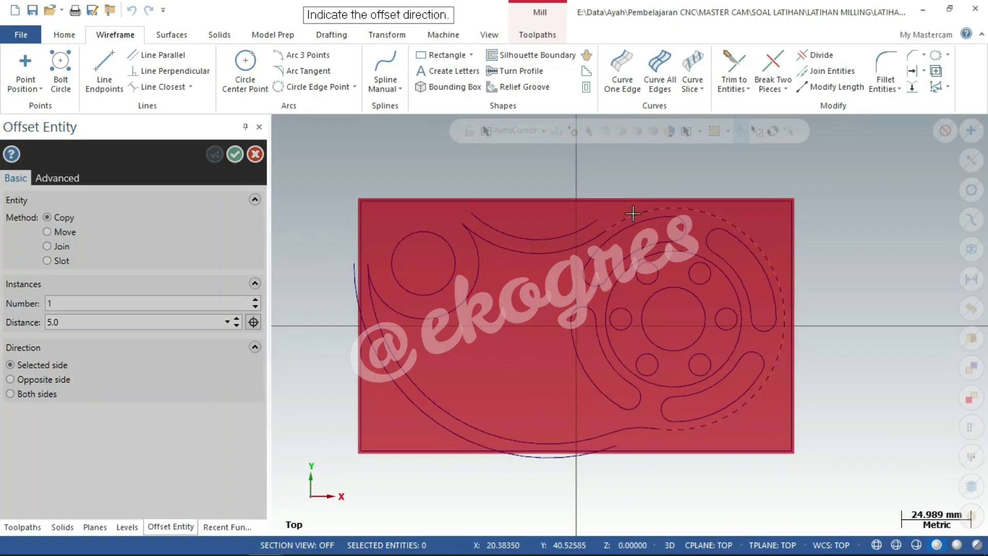
click(635, 168)
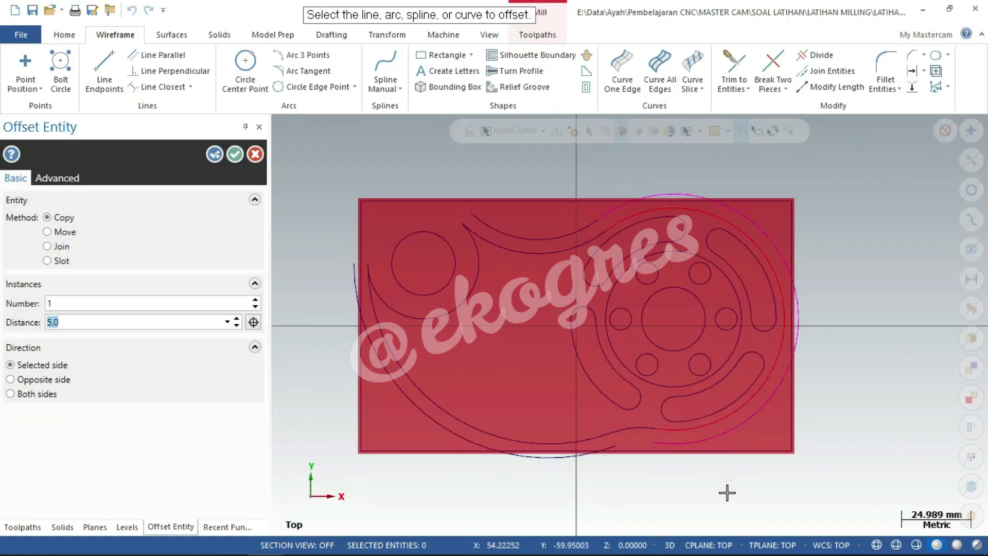
click(633, 428)
click(636, 487)
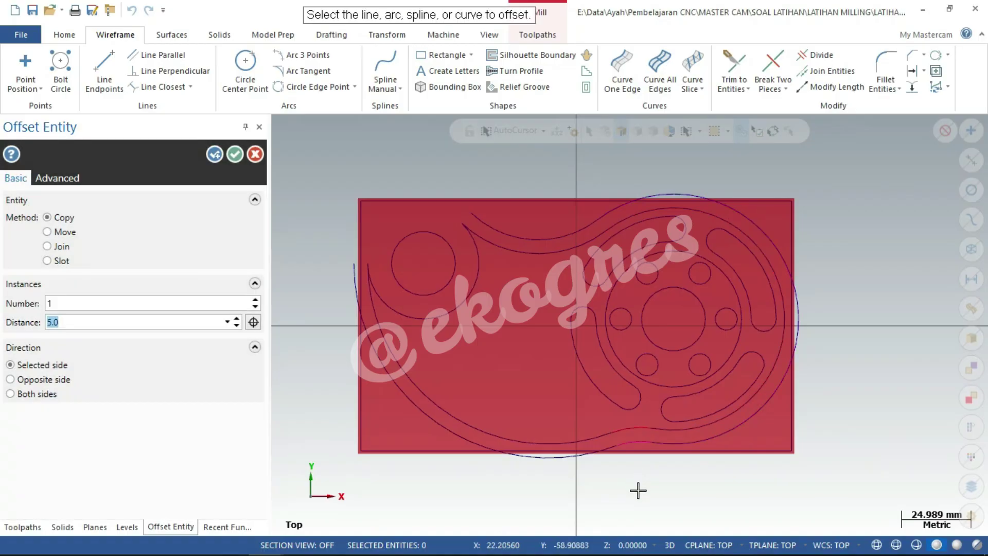
click(235, 154)
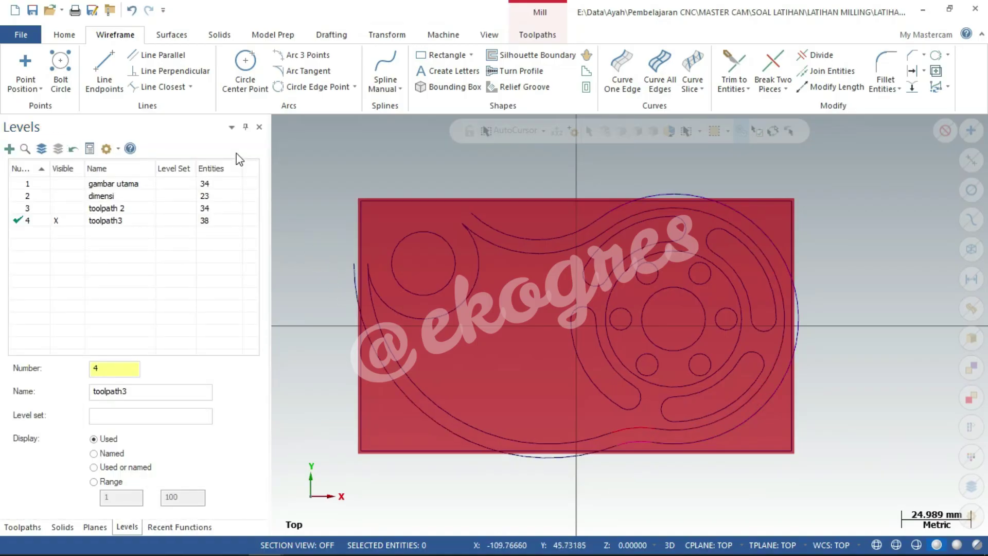
Delete the plate's edge lines: left, right, top and one more edge
click(356, 415)
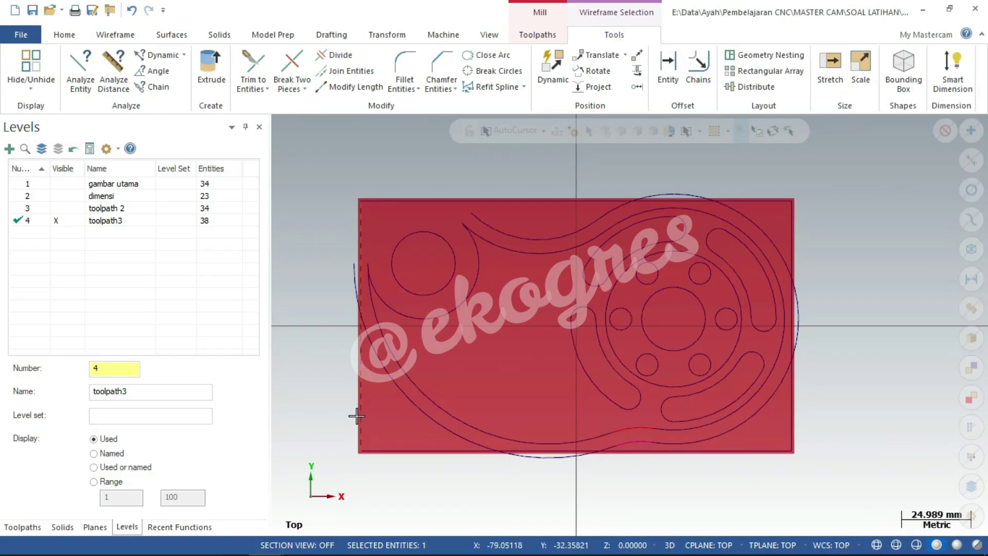
key(Delete)
click(381, 445)
key(Delete)
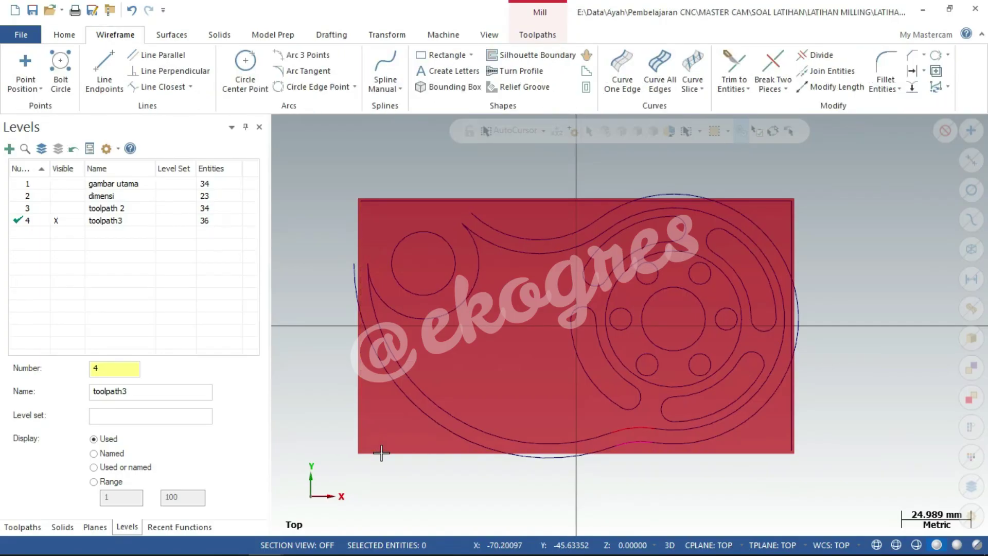
click(794, 419)
key(Delete)
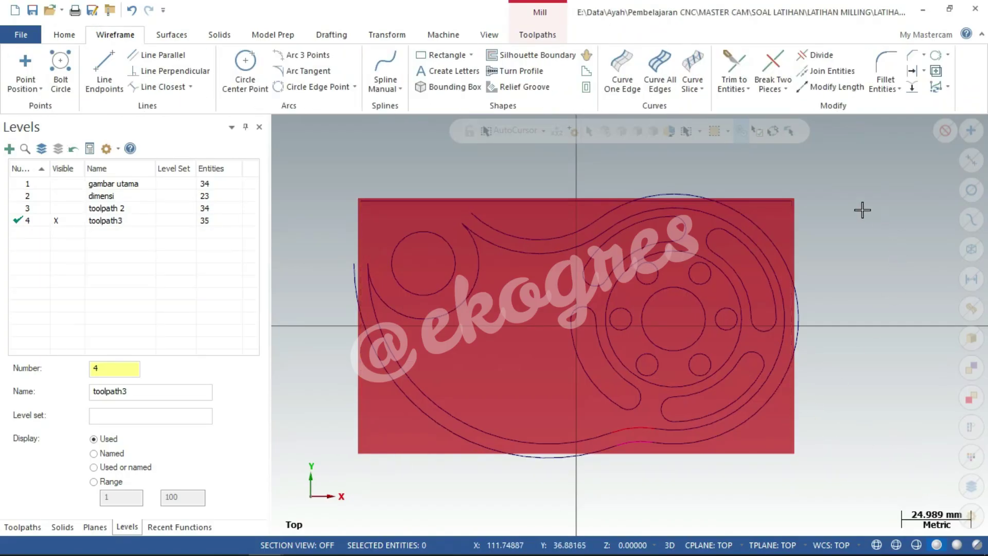
click(573, 200)
key(Delete)
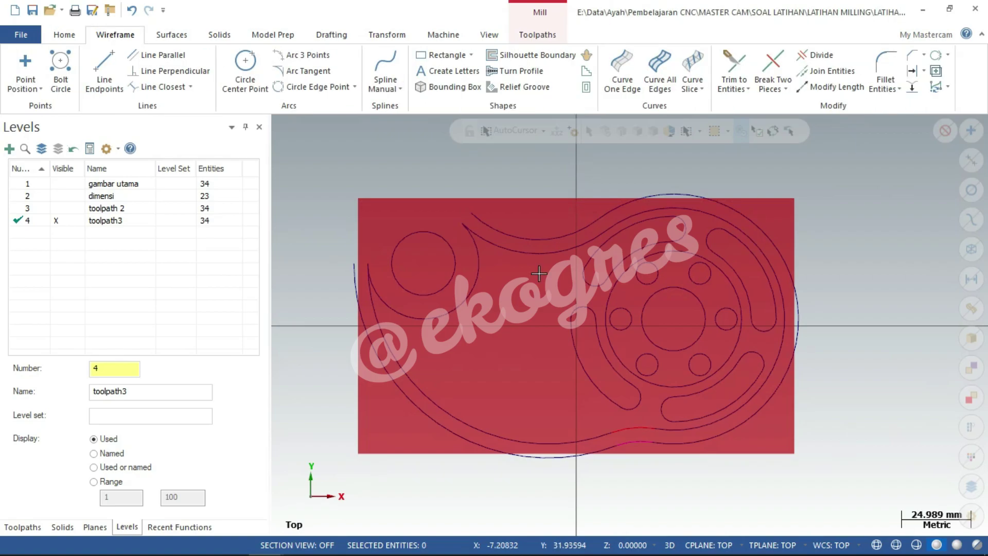
Delete the inner left arc, original top-right arc and small red segment near the bottom
click(412, 382)
key(Delete)
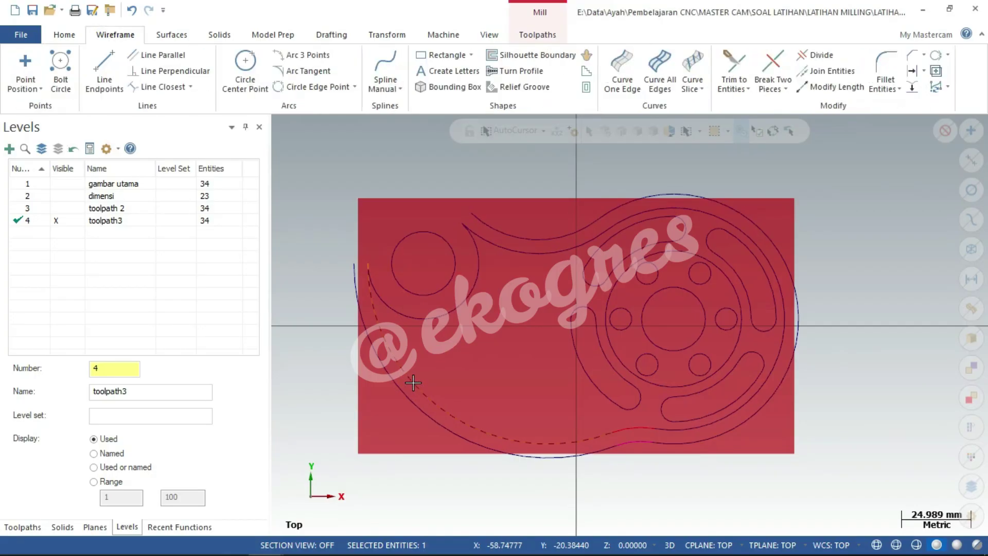
click(634, 216)
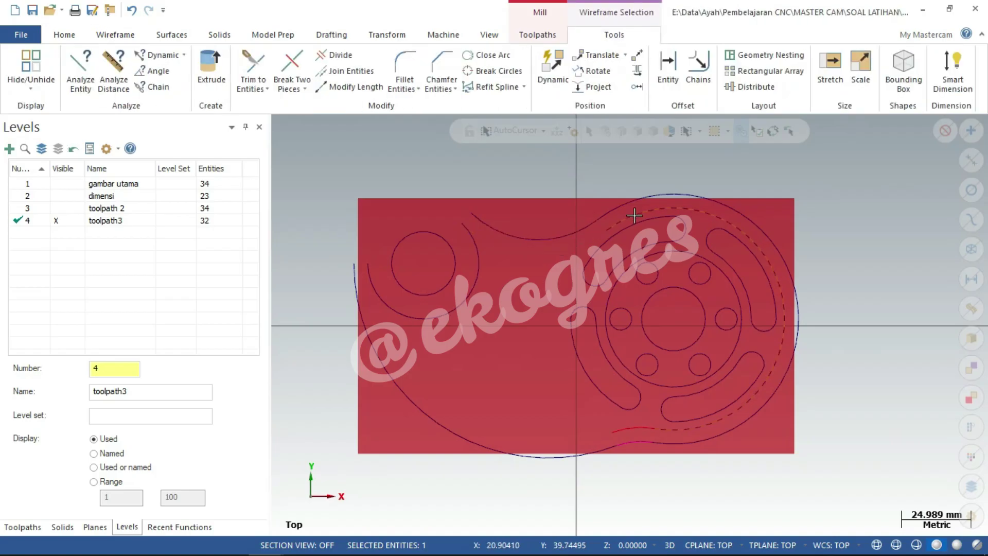
key(Delete)
click(631, 430)
key(Delete)
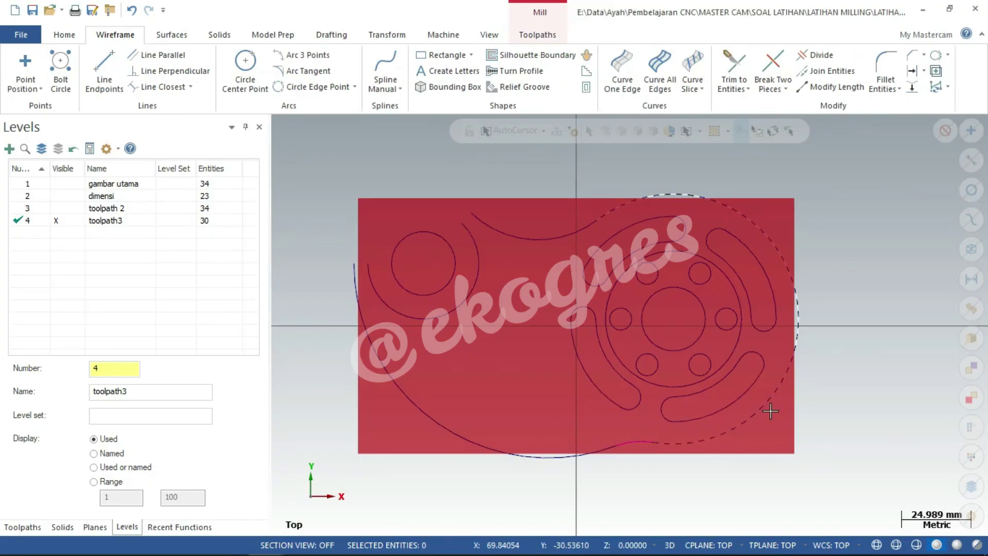
Draw short endpoint lines closing the left gap and the gap at the upper arc
click(98, 61)
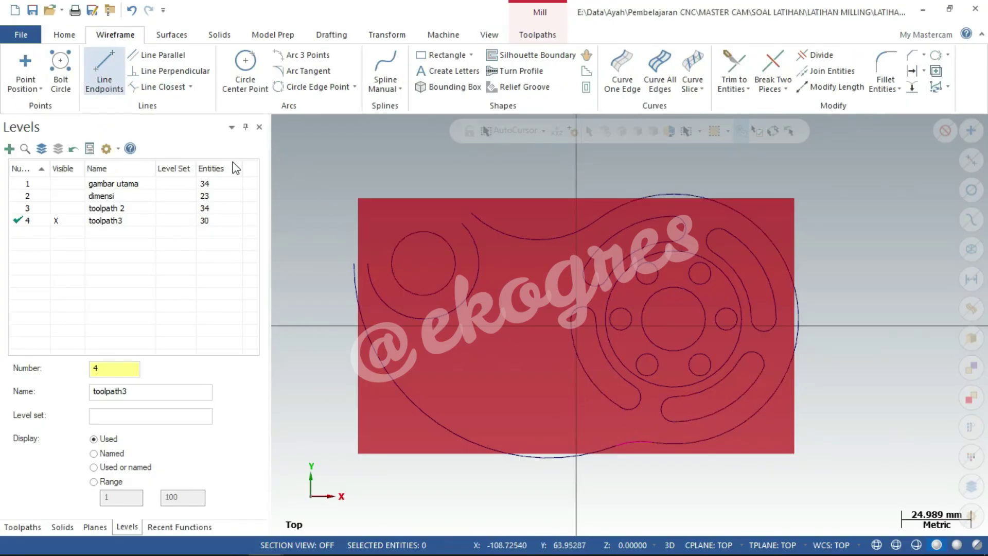
scroll(351, 242, up, 2)
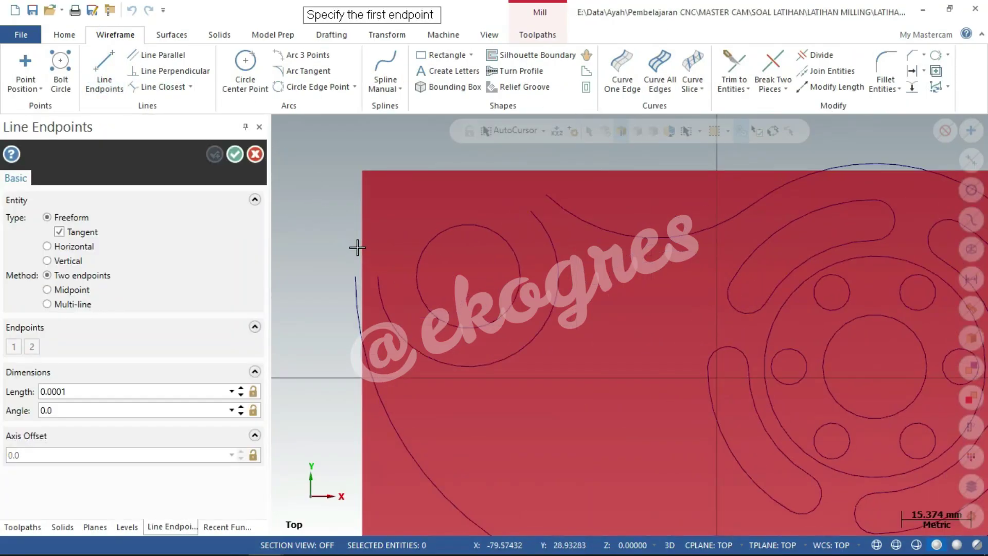
click(358, 277)
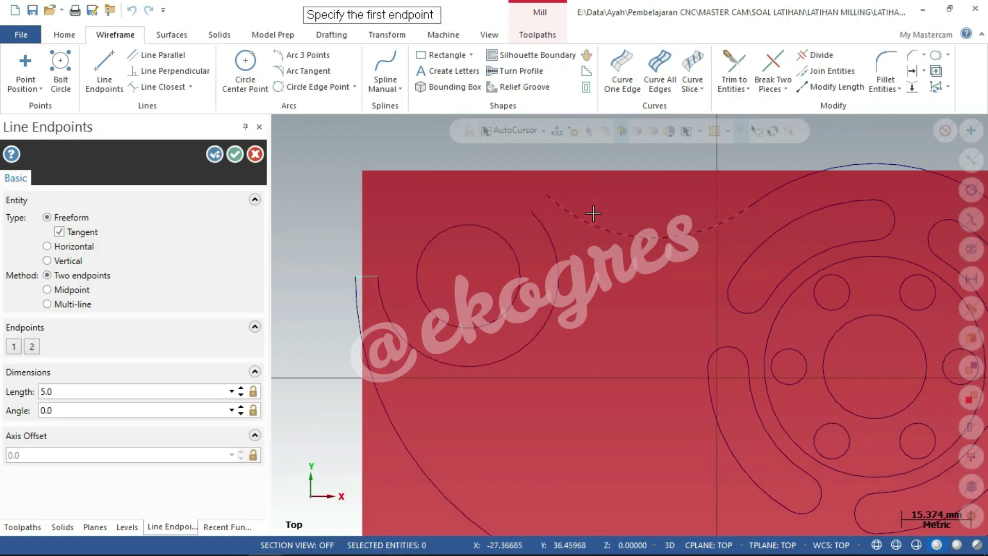
click(546, 195)
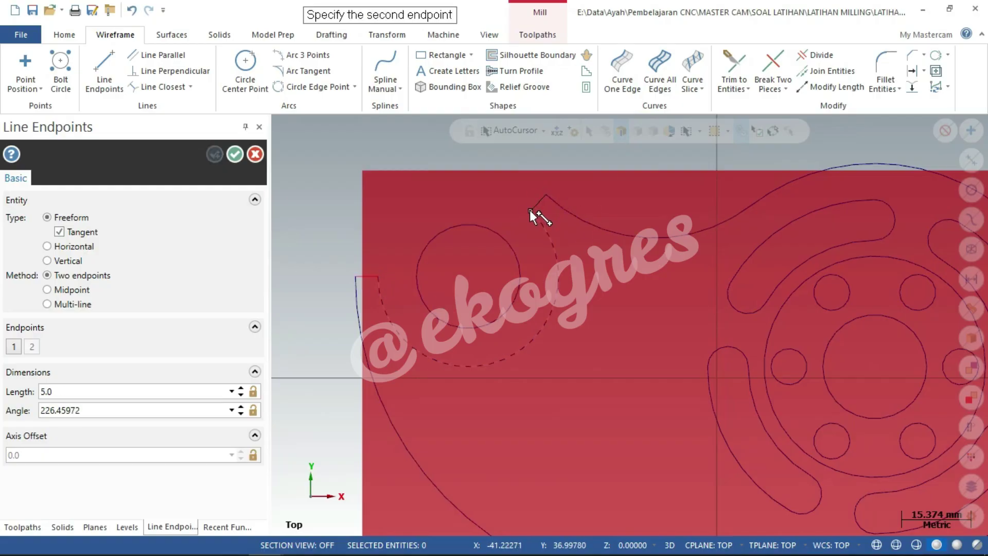
click(531, 210)
click(234, 154)
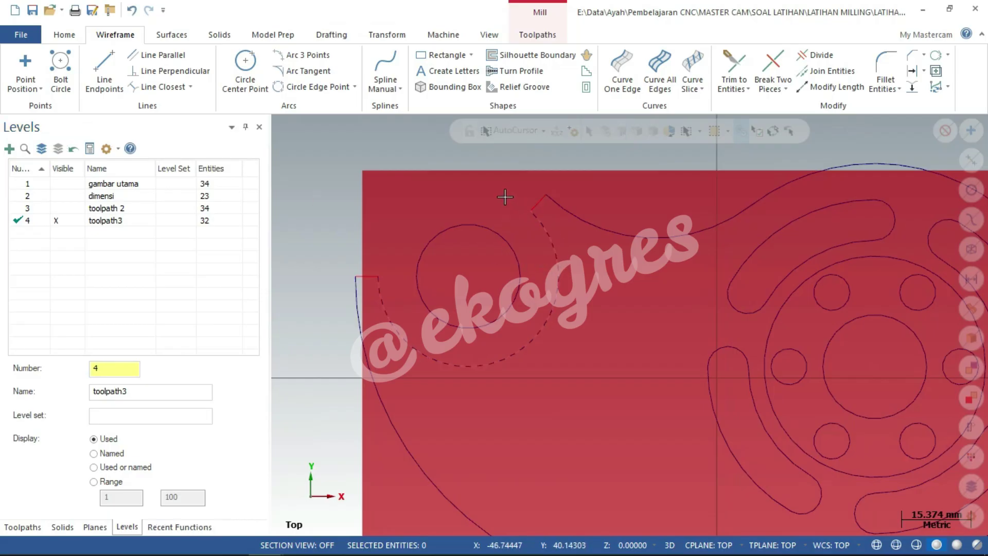
Fix the closing arc in place and show the toolpath operations list
scroll(518, 218, down, 2)
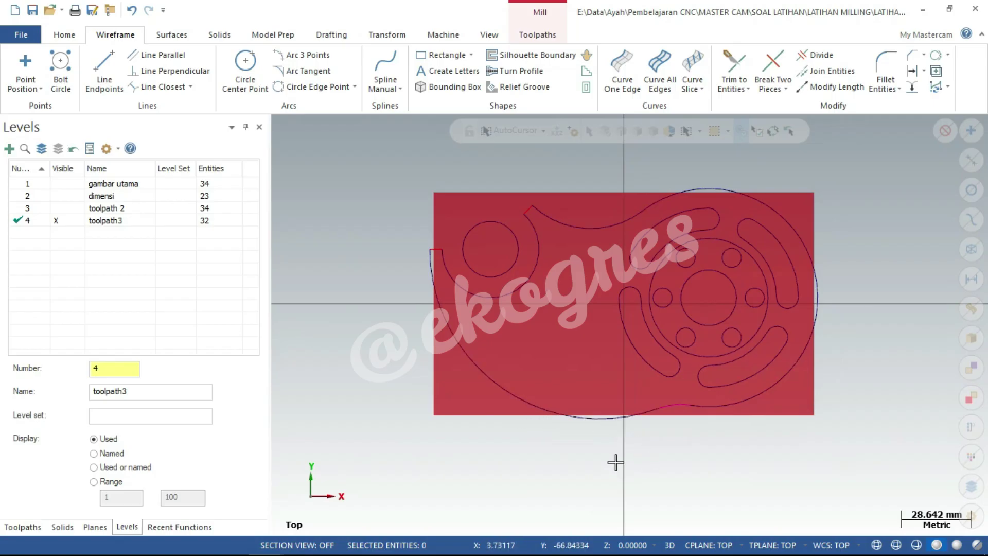
right_click(347, 319)
key(Escape)
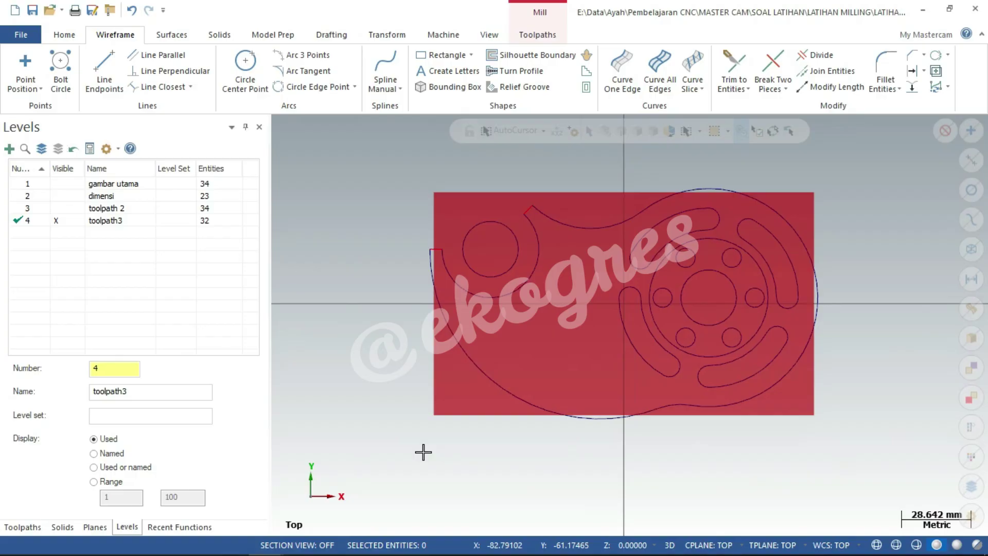
click(438, 263)
click(22, 526)
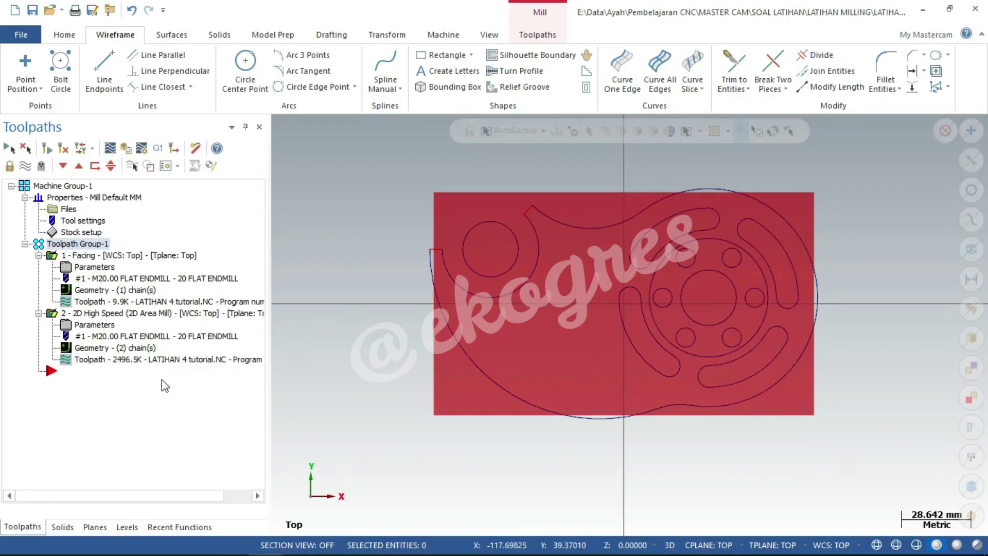
Create a Pocket toolpath chained to the closed outer outline
right_click(154, 393)
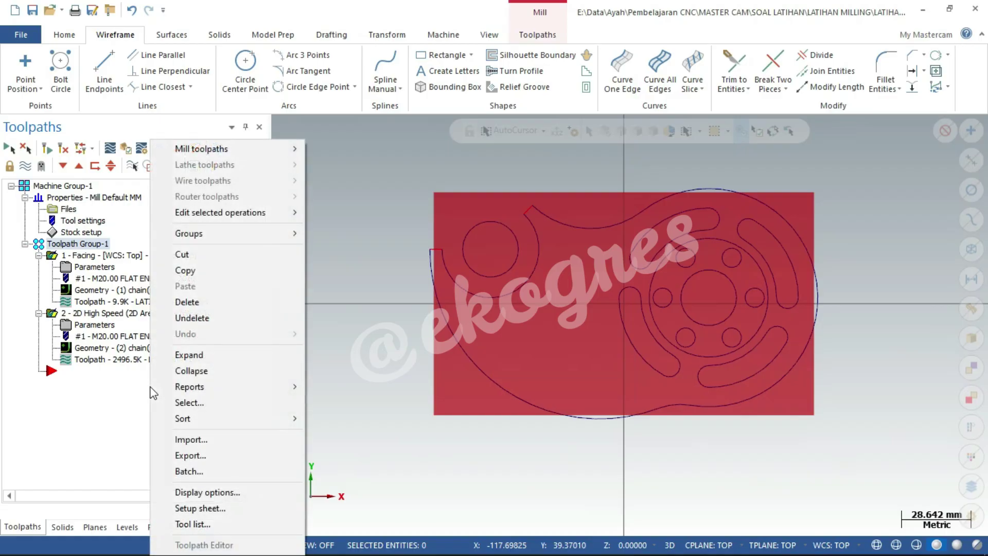
mouse_move(201, 149)
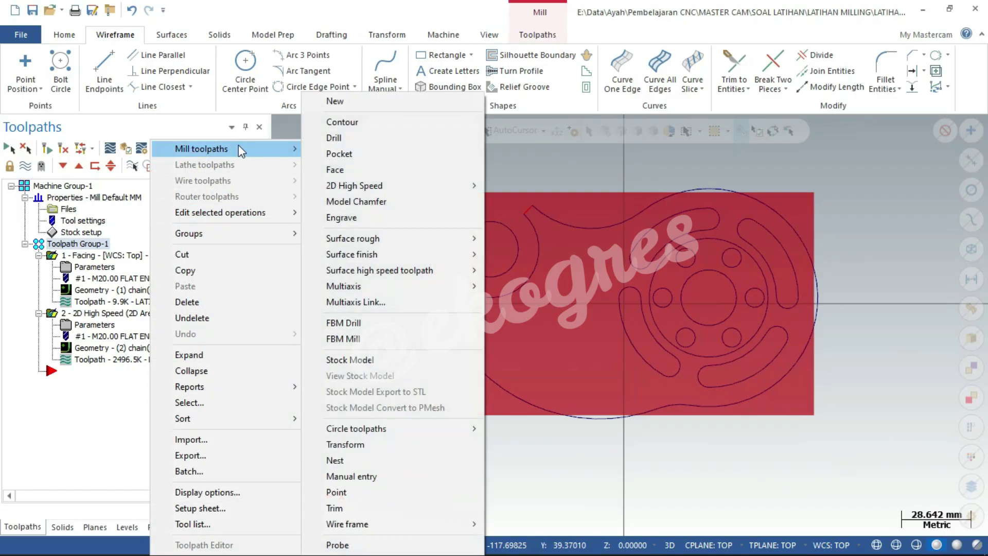
click(369, 154)
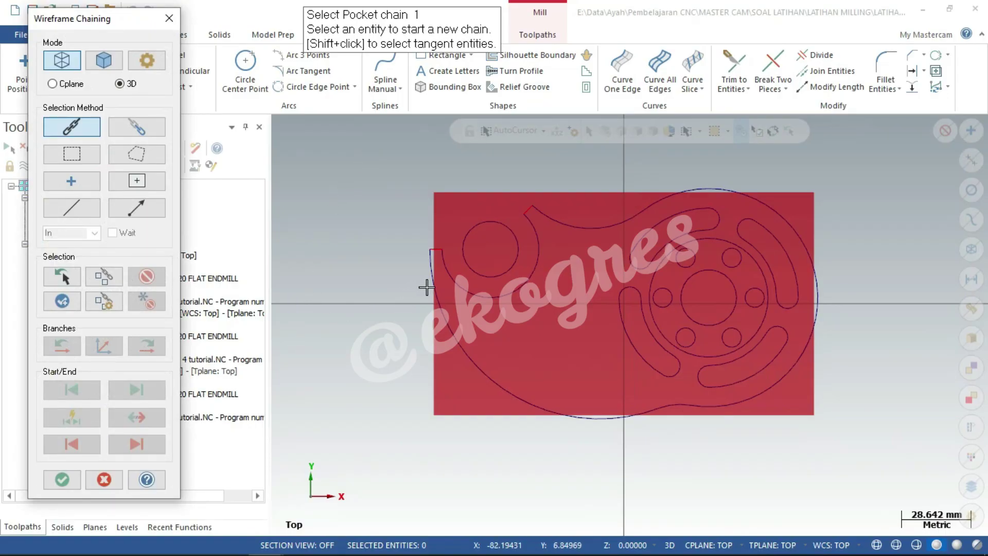
click(439, 309)
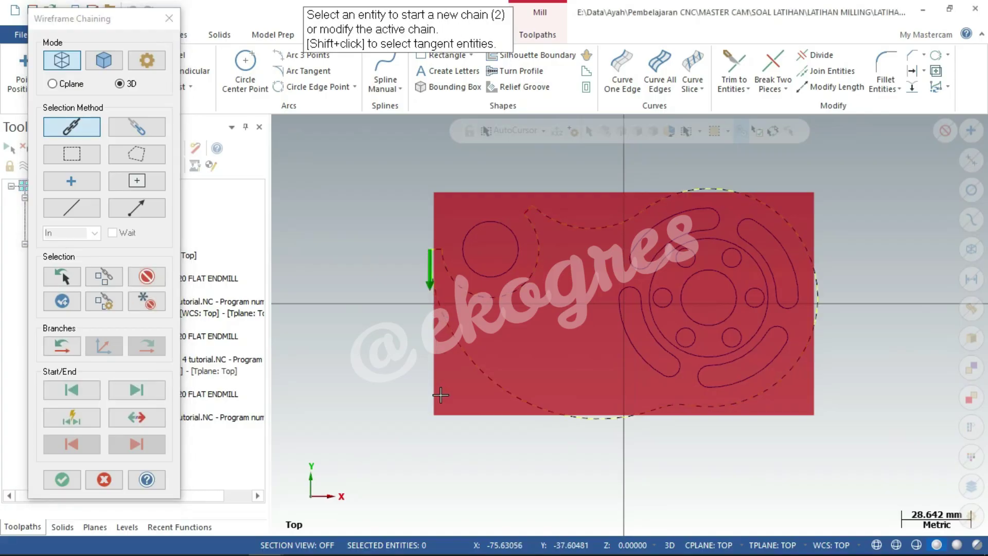
click(61, 481)
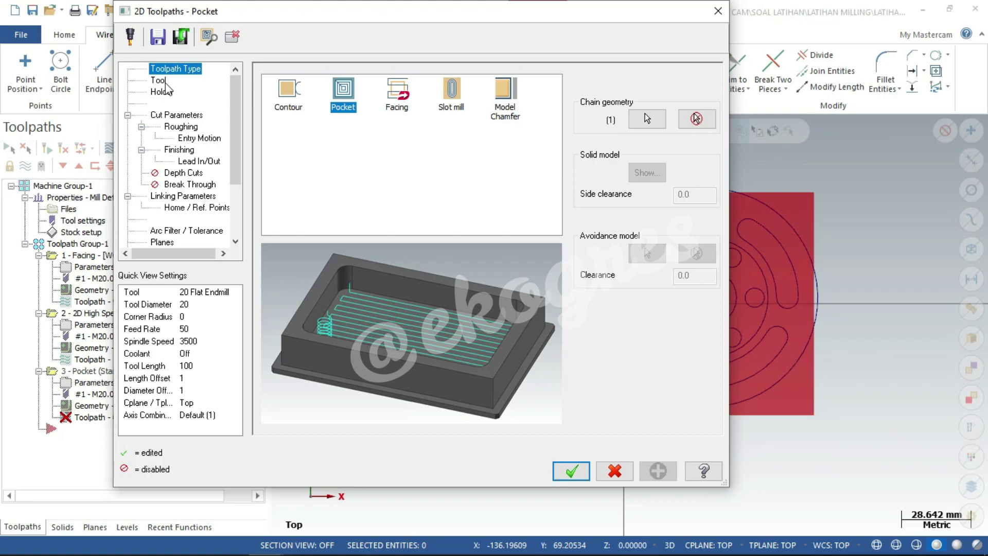
Use the 20 Flat Endmill with conventional cutting and 0 wall and floor stock
click(160, 80)
click(376, 111)
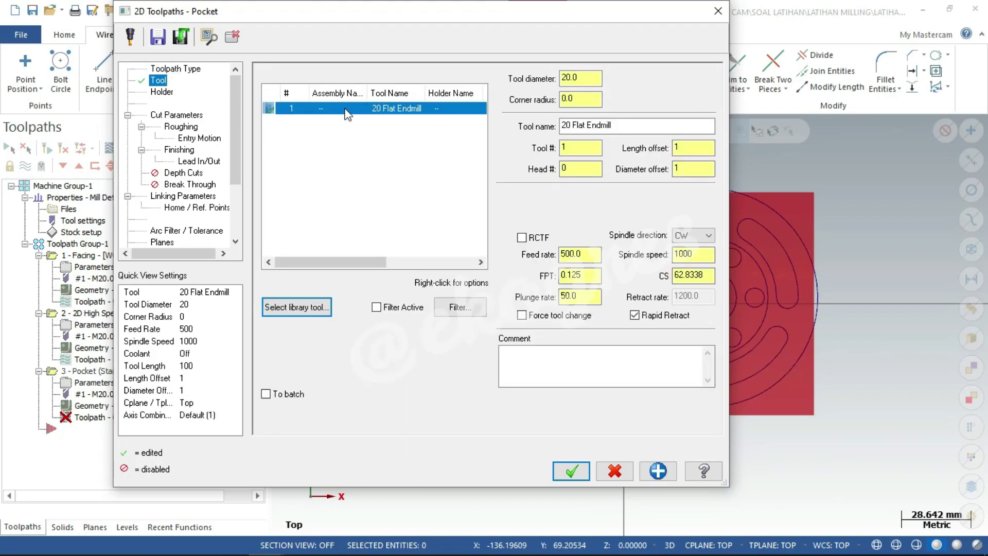
click(193, 118)
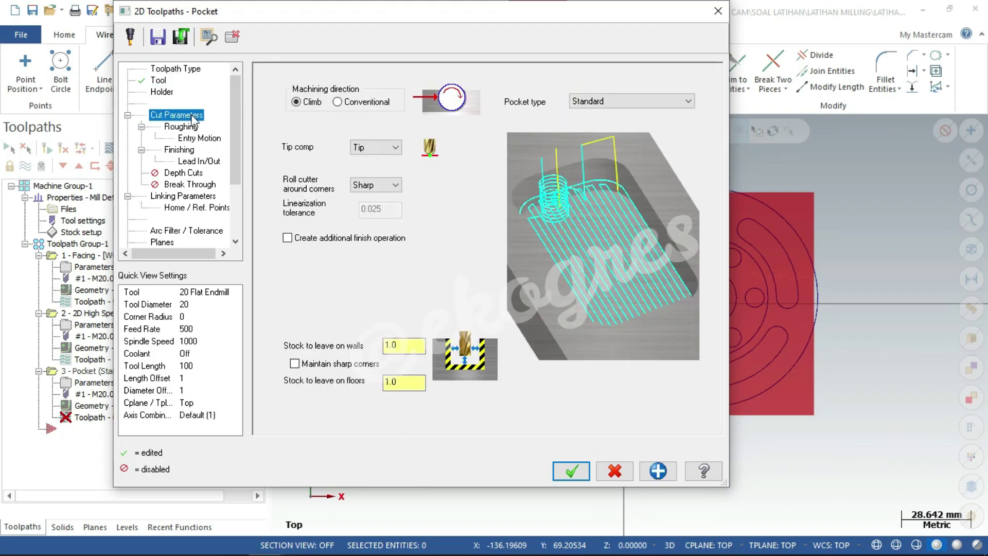
click(349, 103)
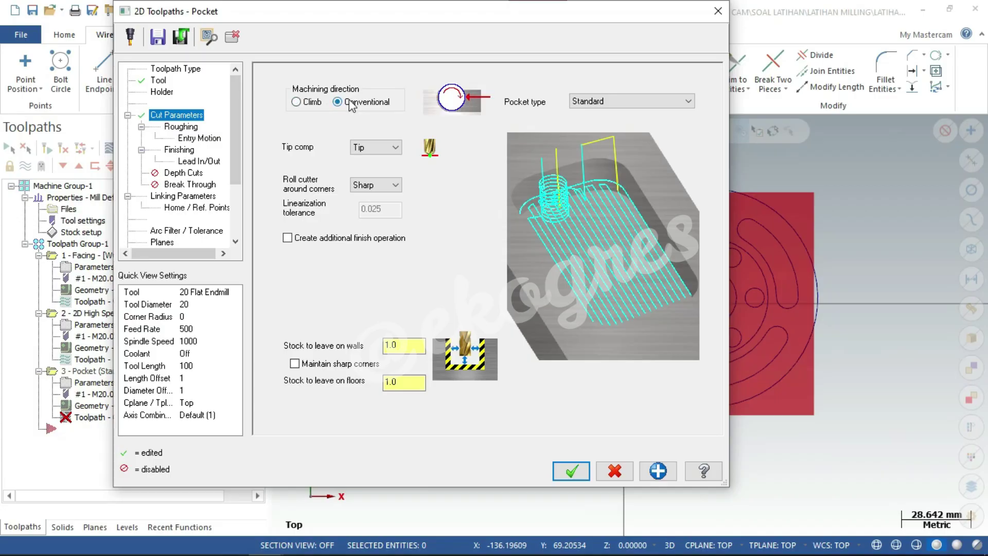
drag(401, 344, 371, 347)
text(0)
key(Tab)
text(0)
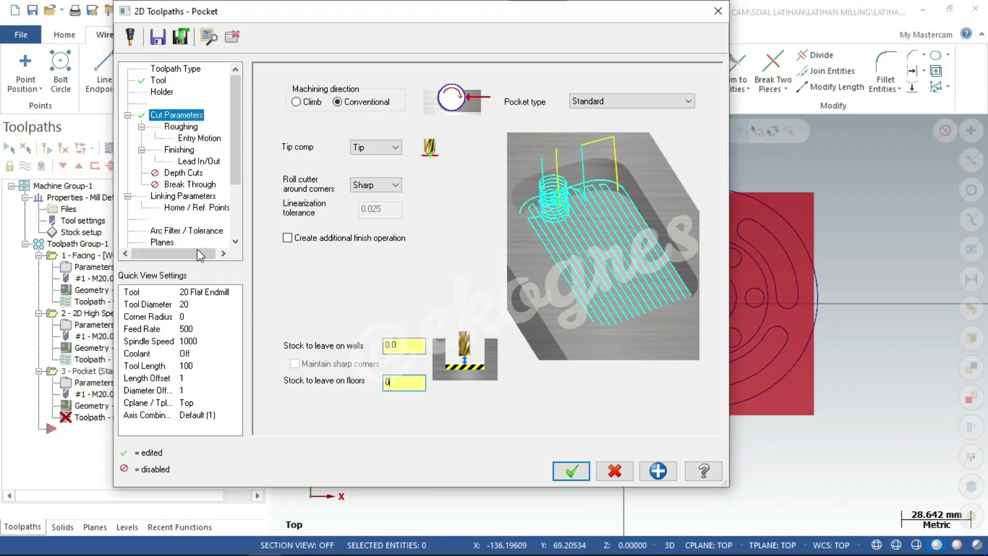
Set pocket roughing to Parallel Spiral with 30% stepover
click(187, 127)
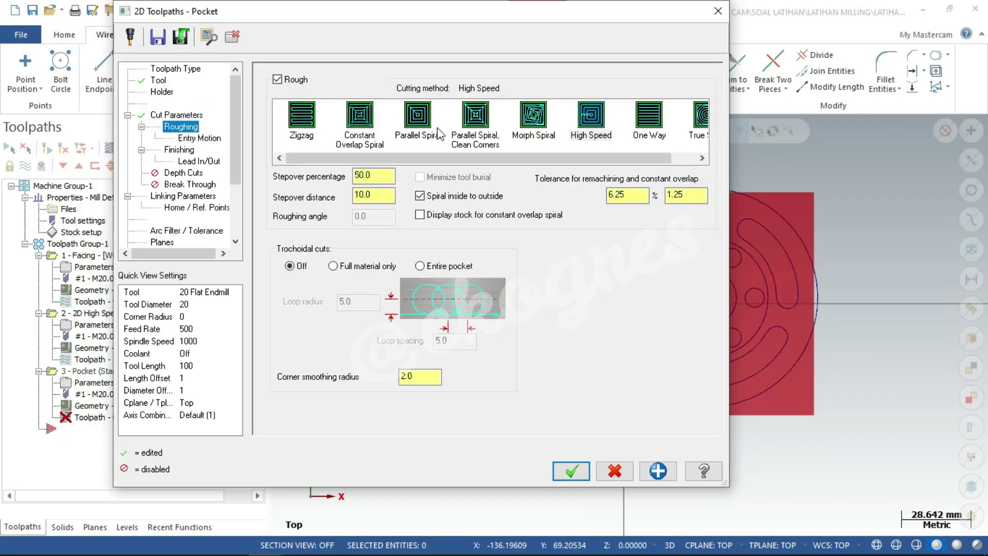
click(418, 126)
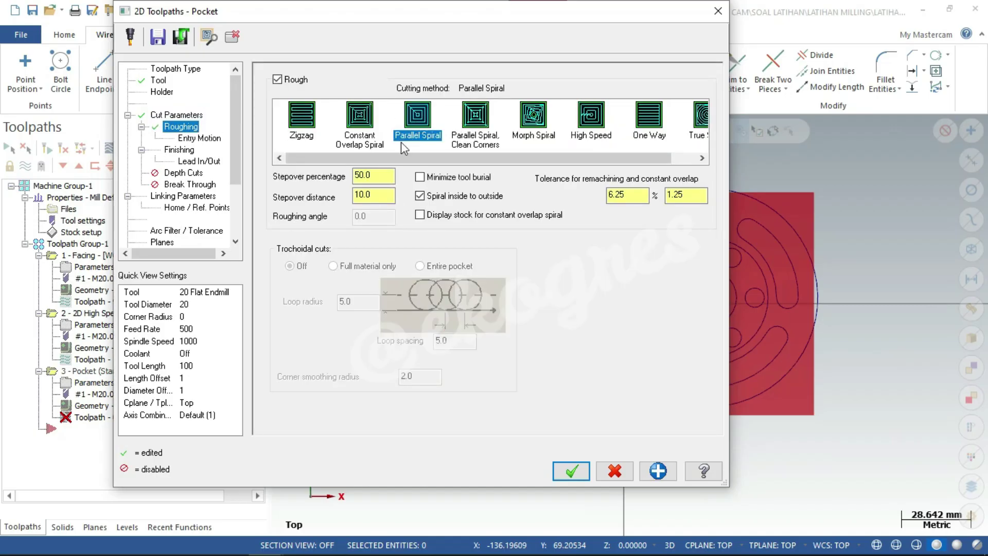
drag(382, 177, 334, 180)
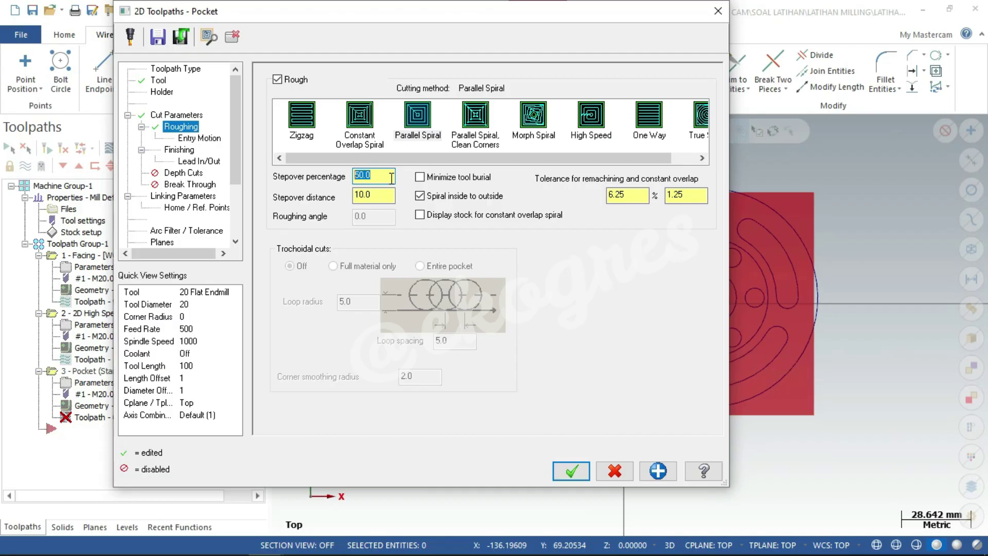
text(30)
key(Return)
Set the pocket's entry motion to Off
click(207, 138)
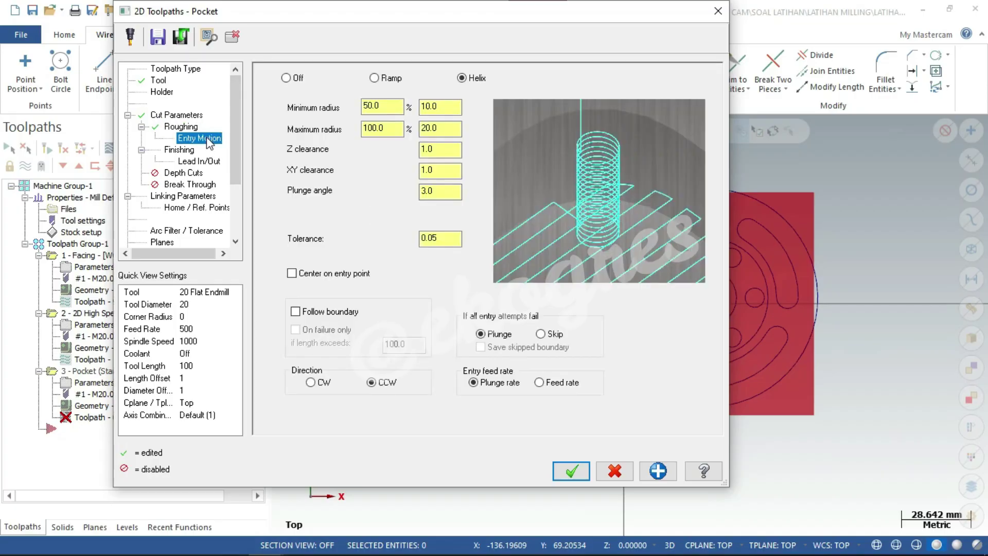
click(286, 78)
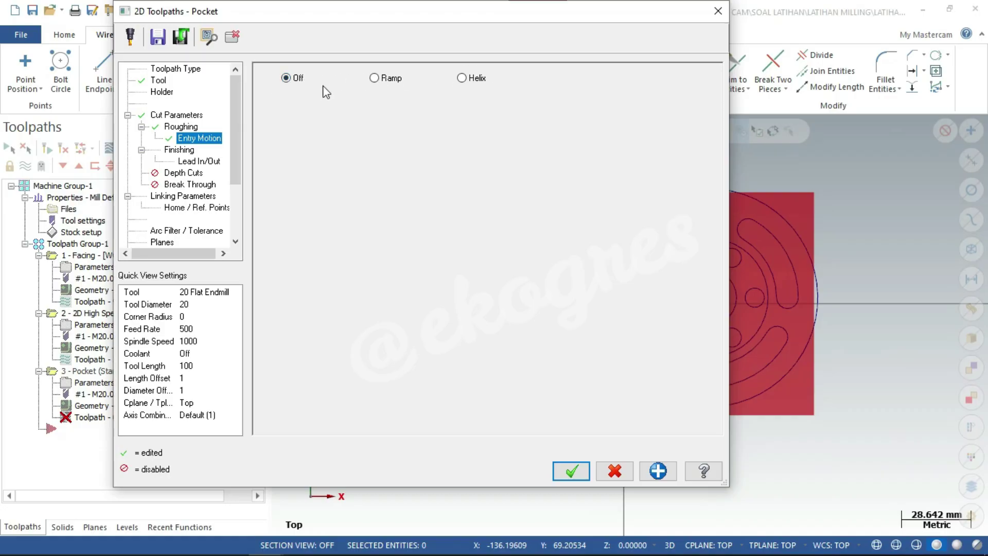
click(379, 81)
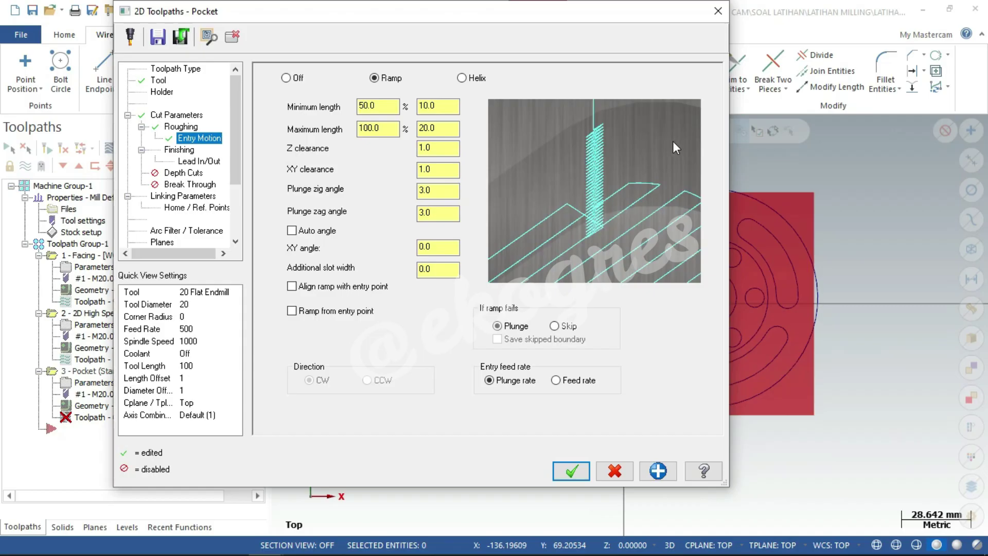
click(467, 78)
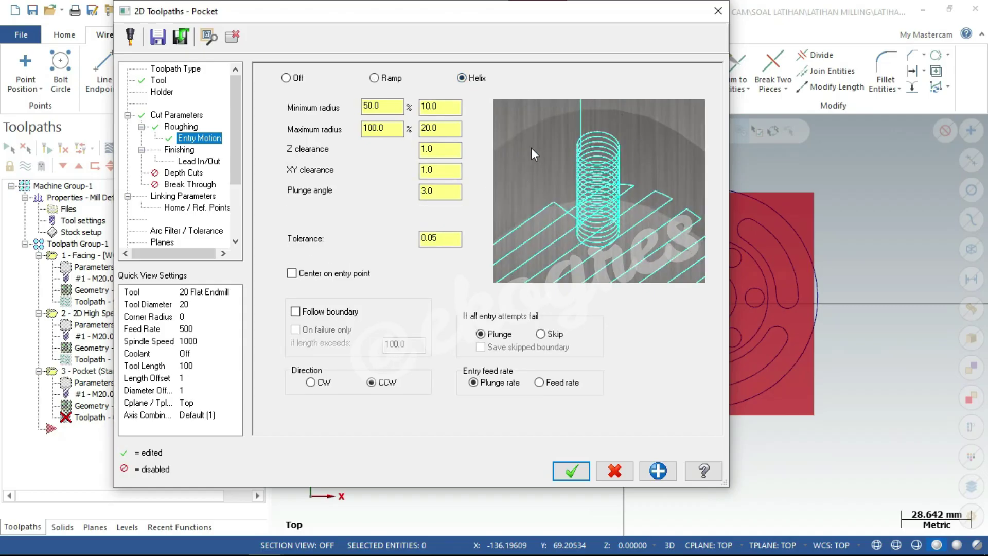
click(286, 79)
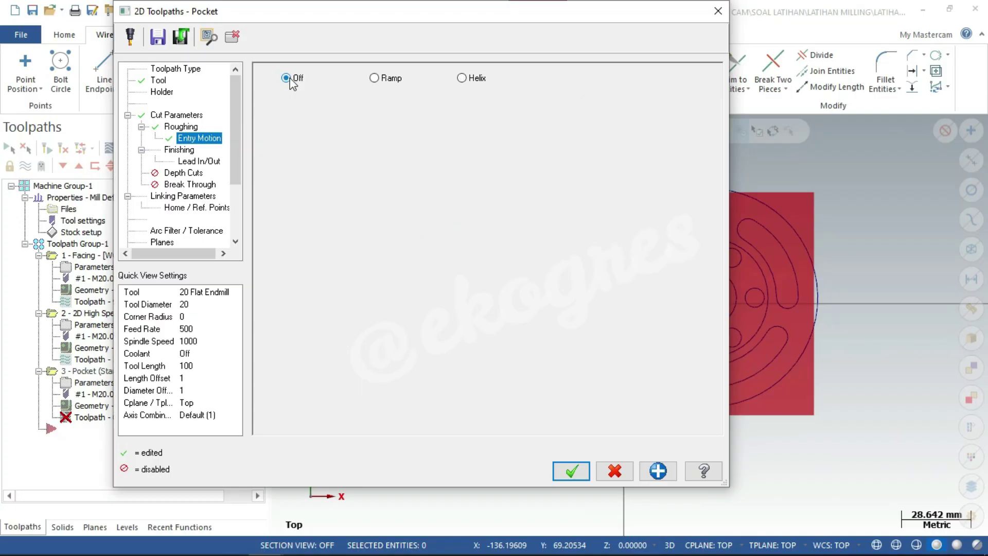
Set finishing spacing to 0.5 and disable lead in/out
click(191, 154)
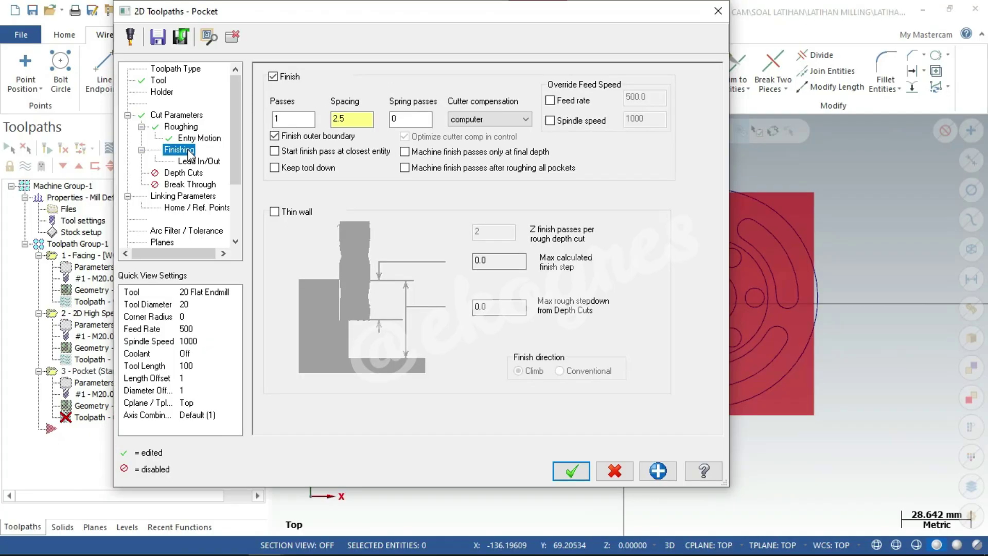
click(283, 118)
key(Tab)
text(0)
key(Return)
click(213, 162)
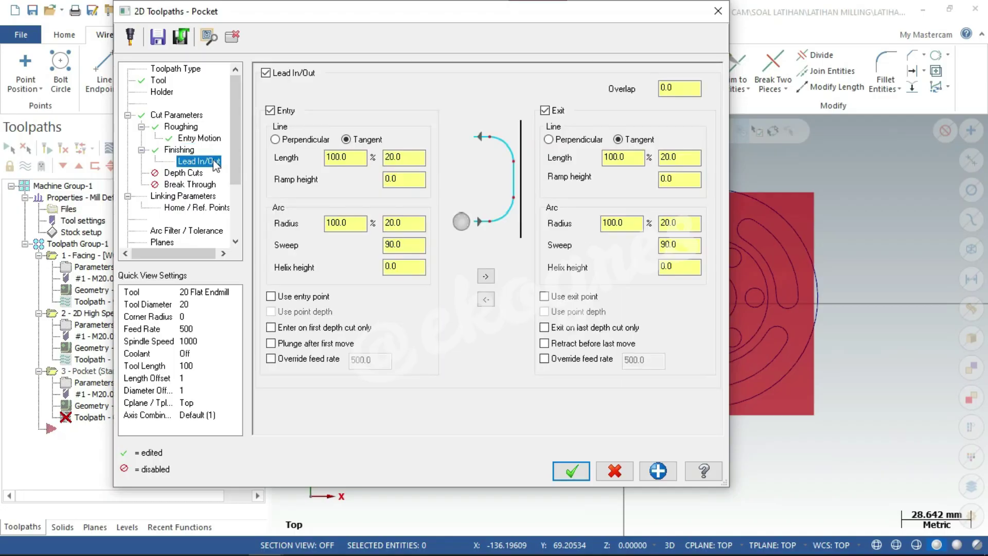
click(265, 72)
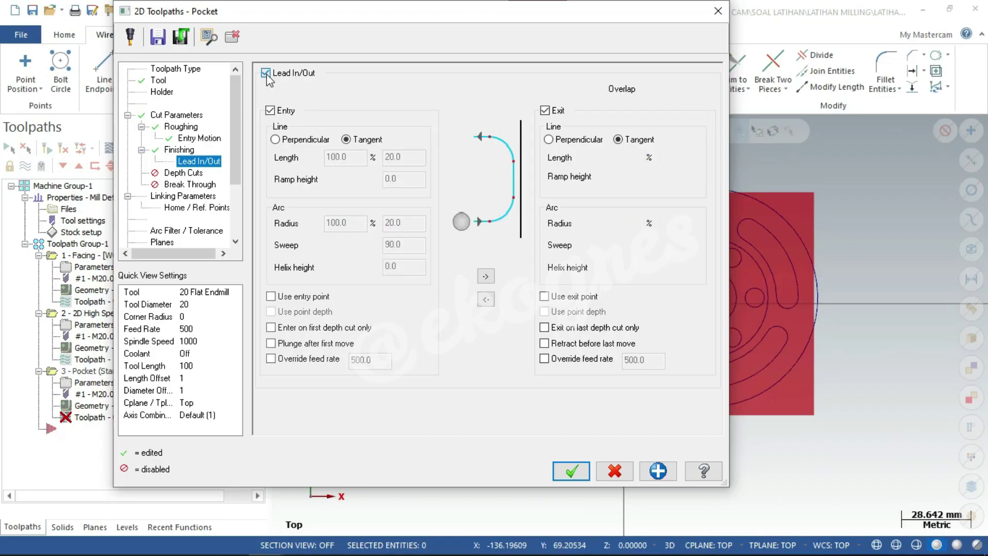
Enable depth cuts with one finish depth cut
click(197, 175)
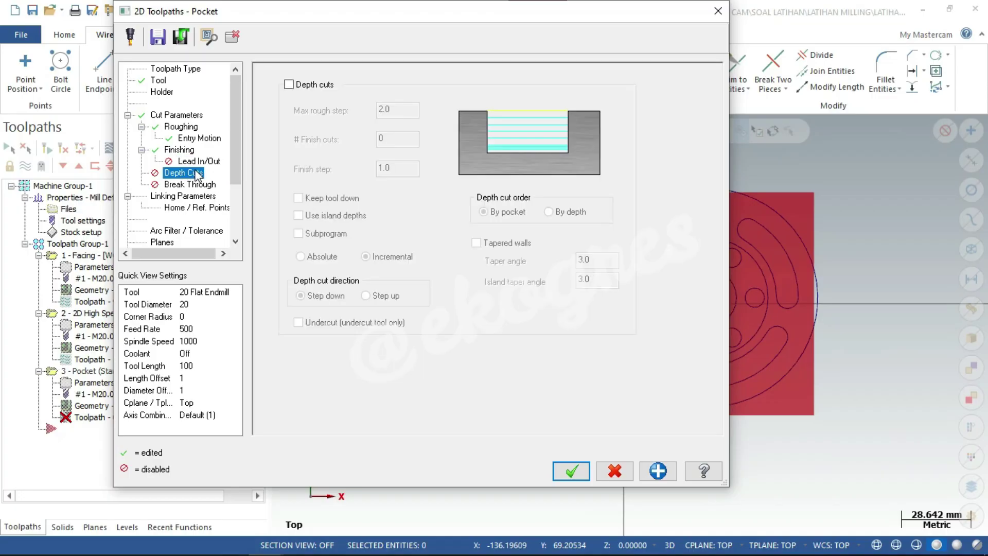
click(289, 85)
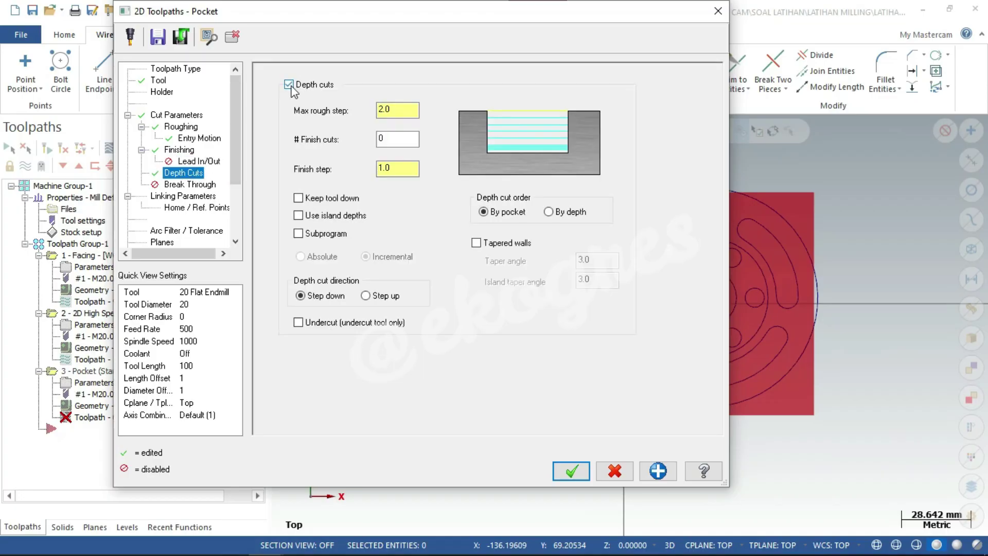
click(400, 139)
text(1)
key(Tab)
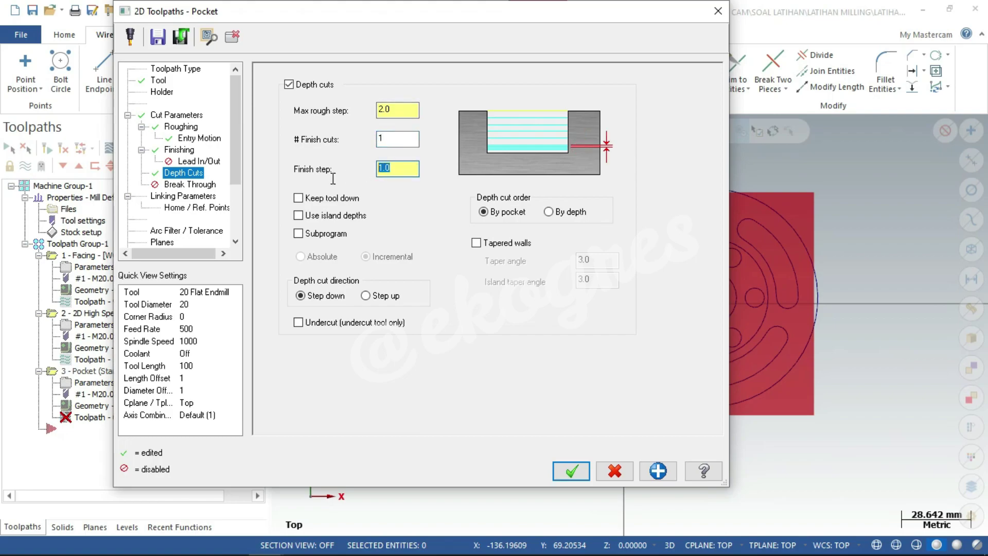
text(0.5)
Set linking retract 10, feed plane 5 and depth -2, then generate the pocket
click(208, 196)
double_click(514, 170)
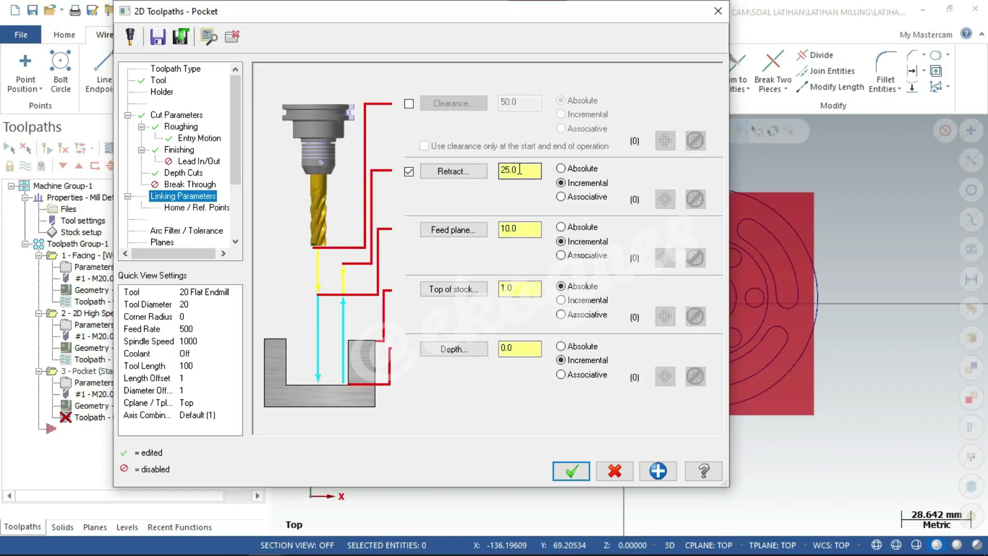
text(10)
double_click(535, 228)
text(5)
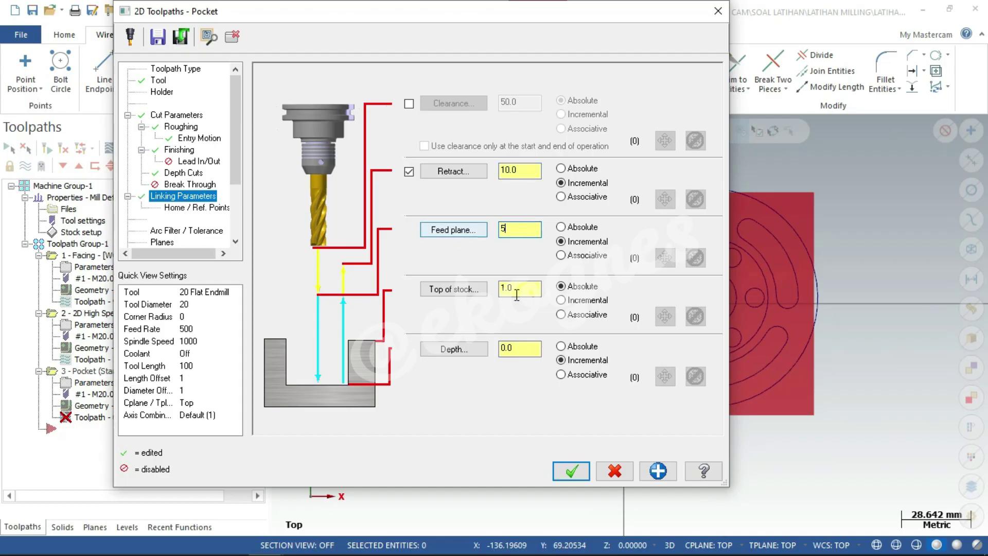
key(Tab)
key(Tab)
text(-)
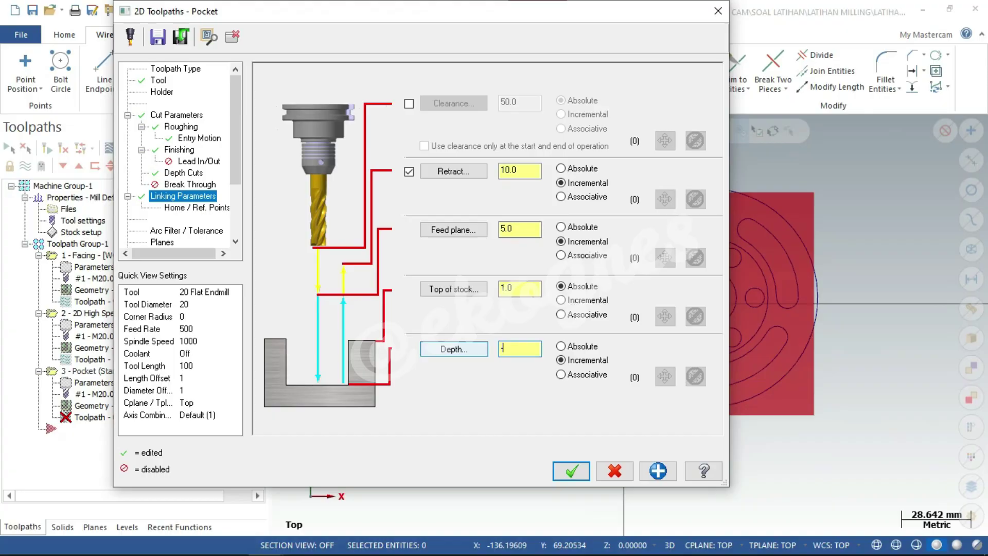
key(Return)
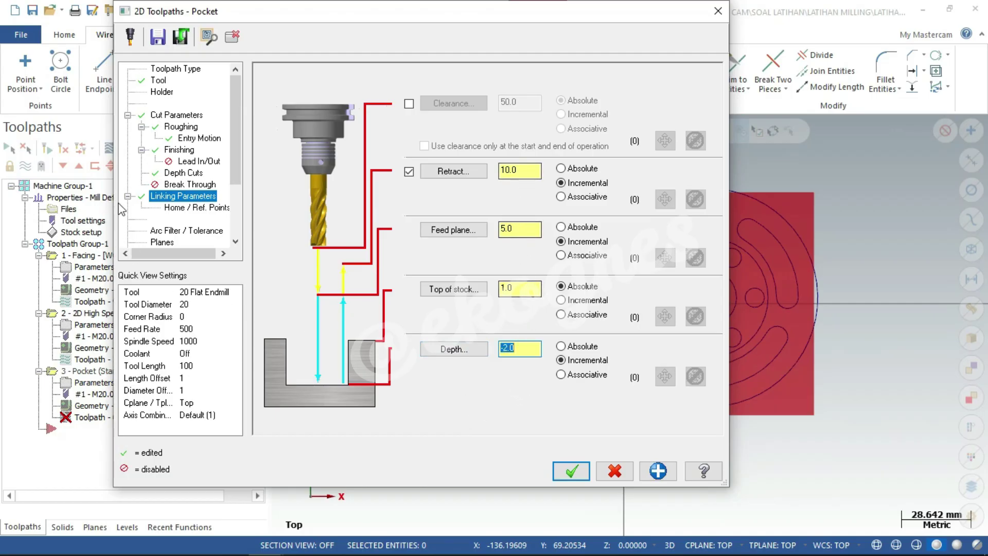
click(571, 470)
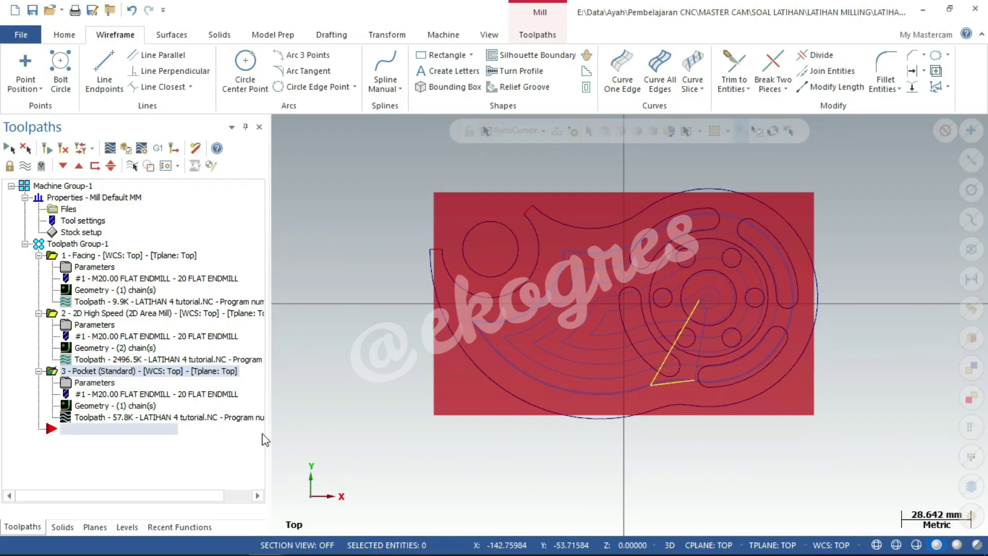
Select all three operations in Toolpath Group-1 and switch to the Isometric (WCS) view
click(87, 245)
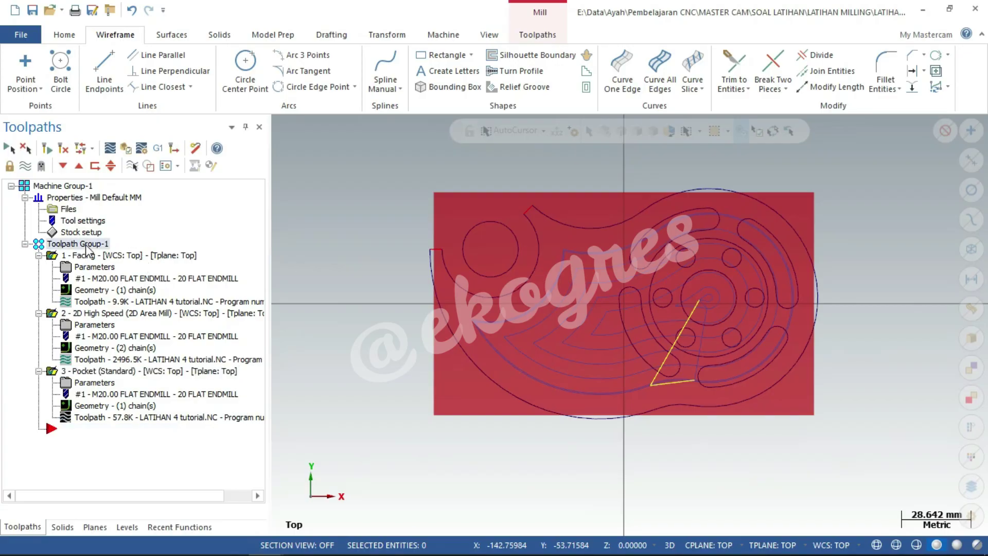
right_click(333, 247)
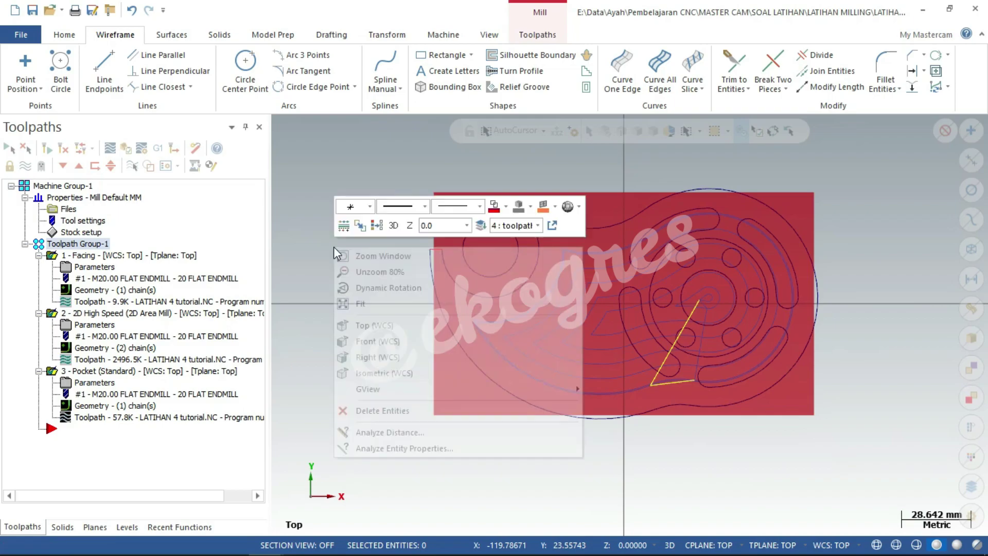
click(404, 377)
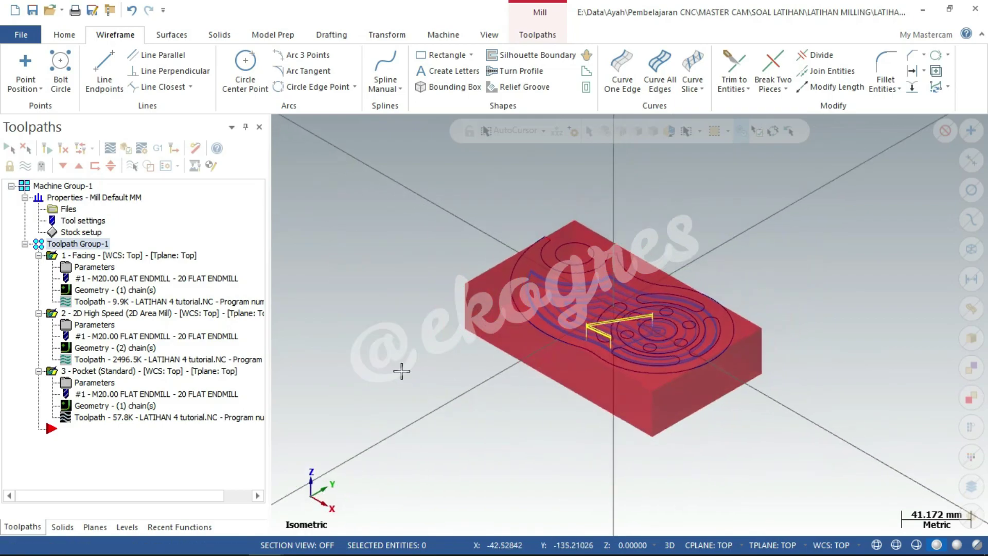
Verify all three operations in Mastercam Simulator and play back until the area mill, around move 3022 of 8710
click(126, 148)
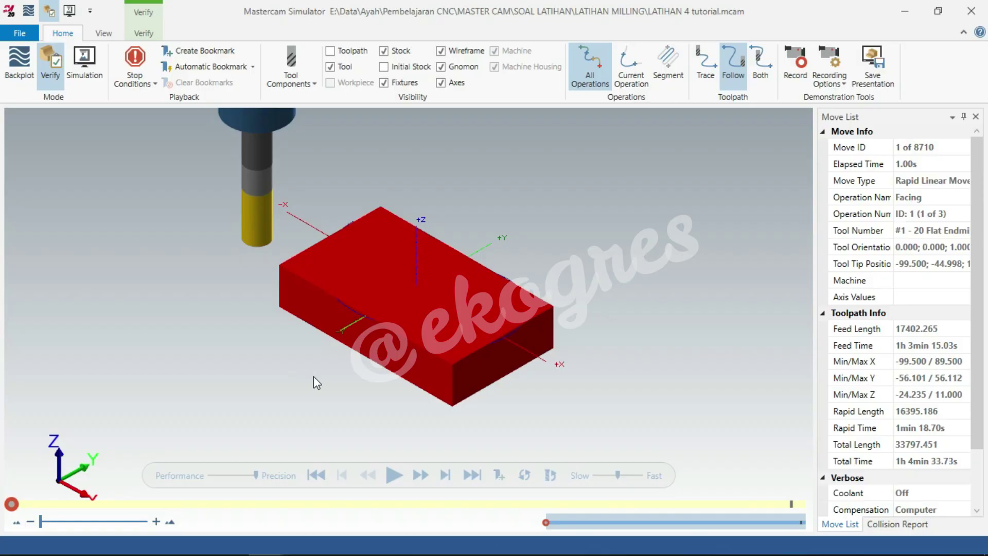
click(394, 474)
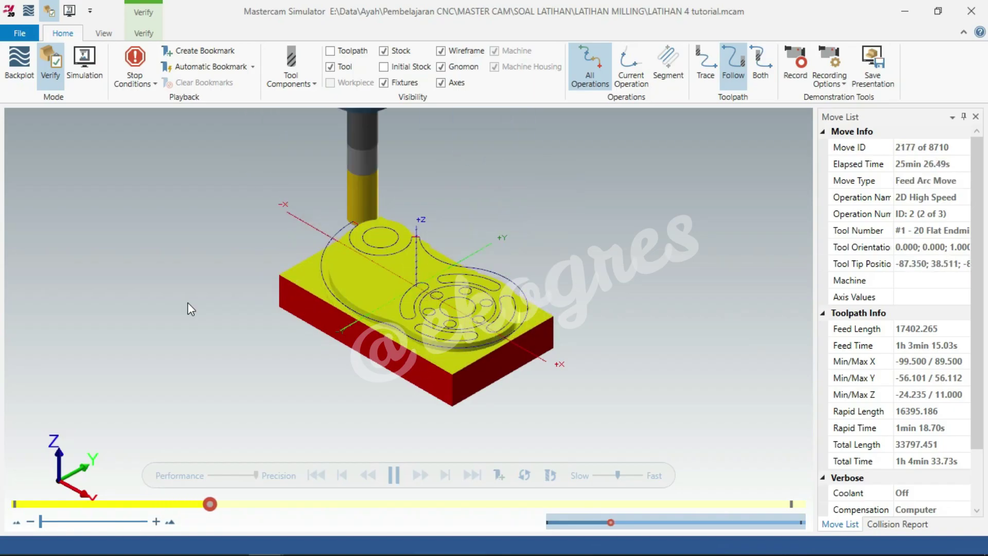
scroll(188, 269, up, 1)
scroll(188, 269, up, 1)
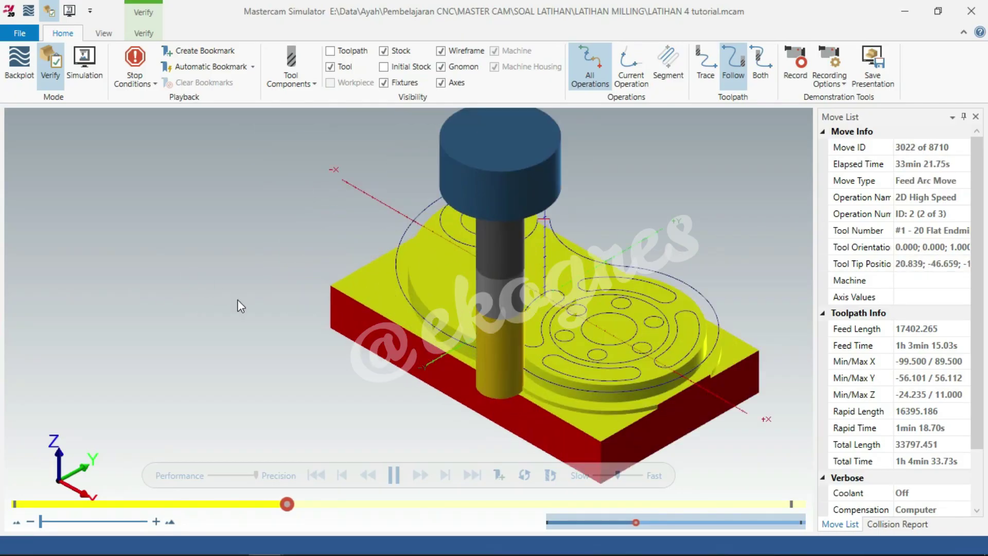
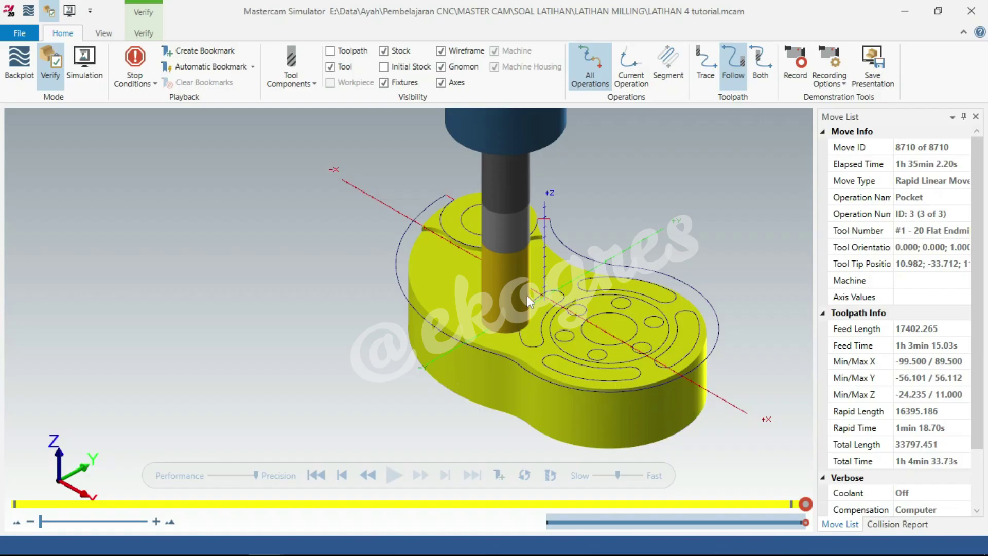
Orbit the finished cam plate simulation to inspect the pocket, holes and slots, then return to Mastercam
scroll(544, 269, up, 2)
mouse_move(535, 313)
middle_down()
mouse_move(544, 265)
mouse_move(477, 264)
middle_up()
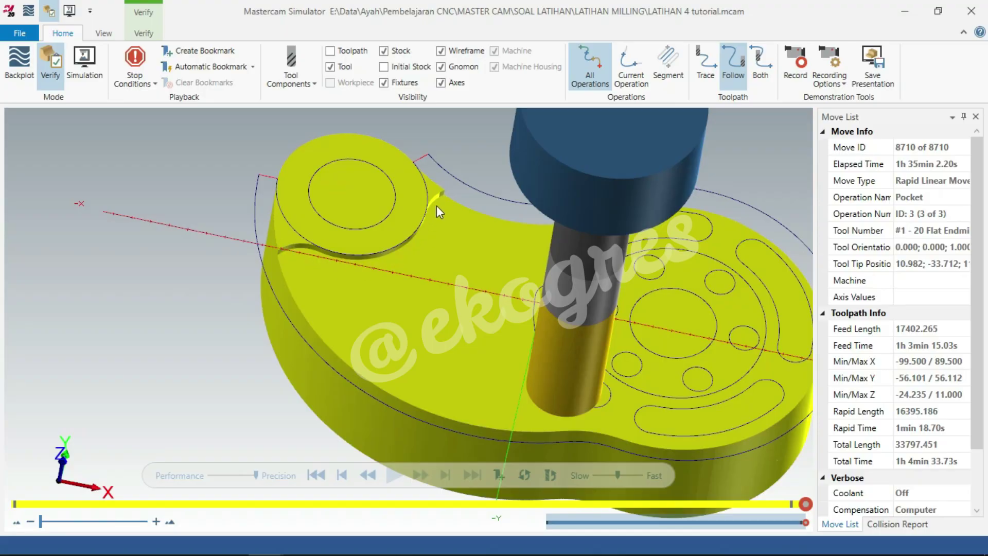
mouse_move(433, 288)
middle_down()
mouse_move(388, 286)
mouse_move(438, 271)
mouse_move(441, 284)
mouse_move(386, 261)
mouse_move(404, 270)
mouse_move(408, 286)
mouse_move(428, 289)
middle_up()
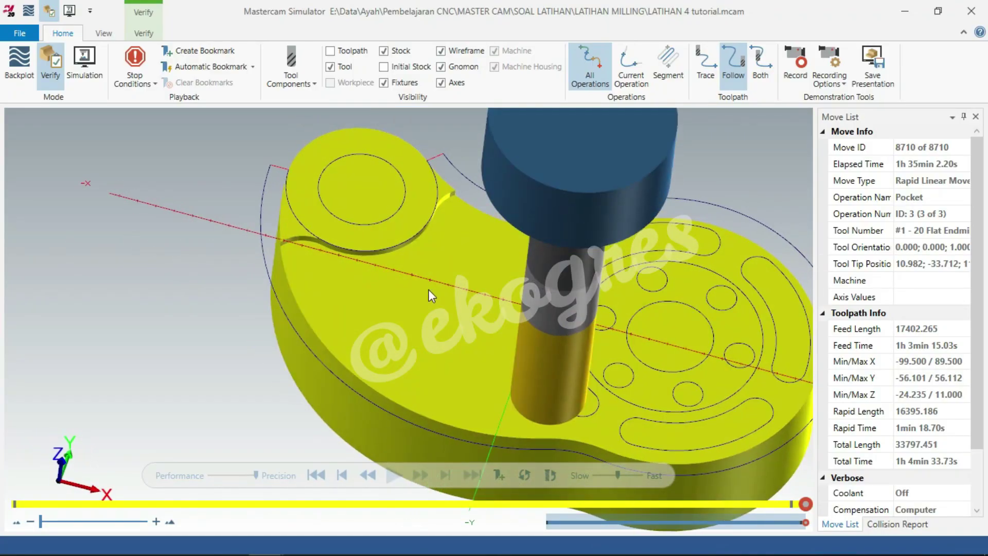
key(alt+Tab)
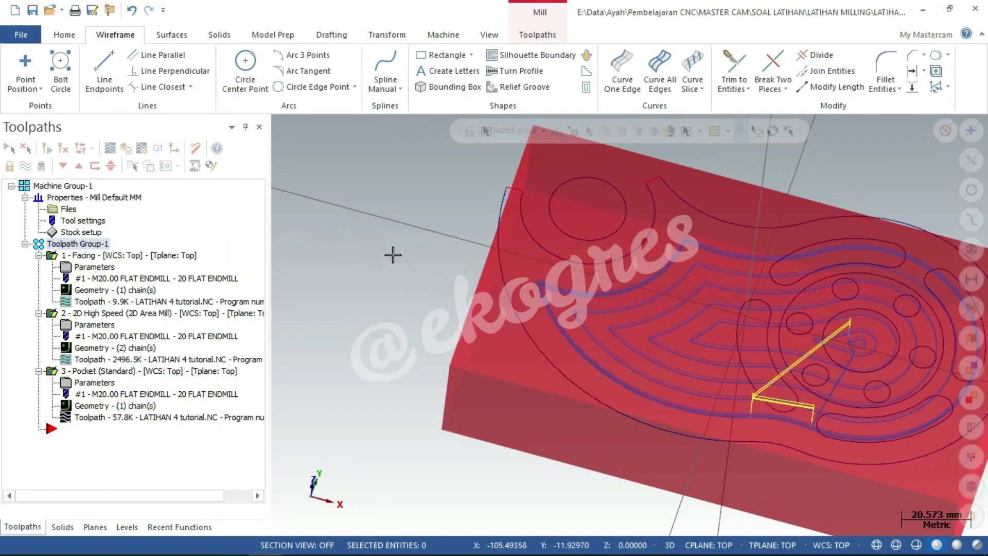
Show the plate in Top (WCS) view with toolpath display hidden and the Levels list showing
right_click(393, 254)
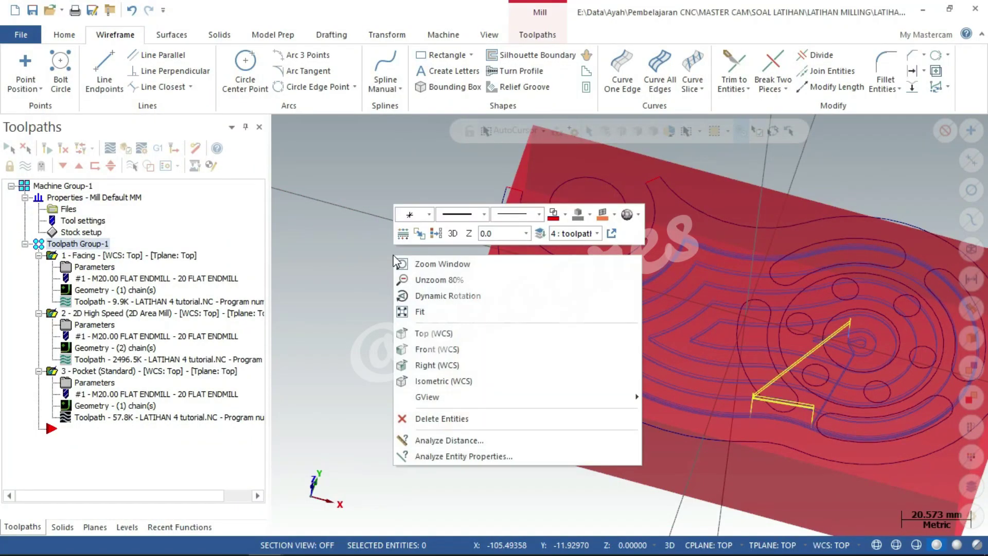
click(438, 334)
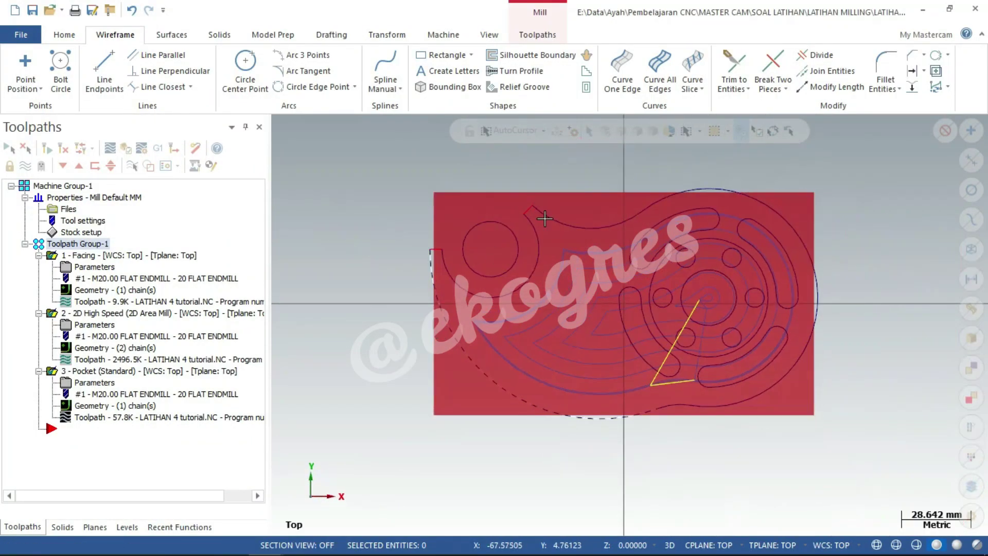
right_click(609, 165)
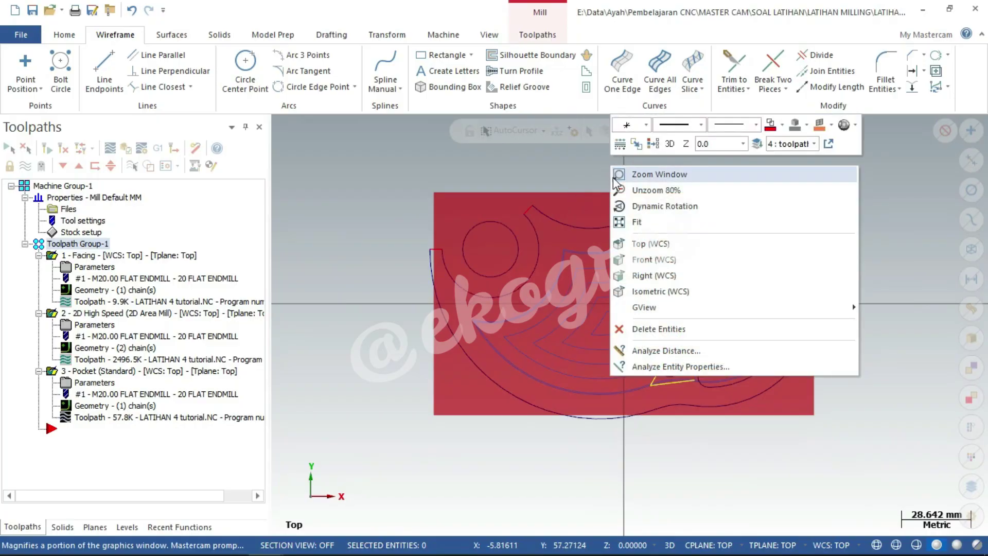
click(643, 244)
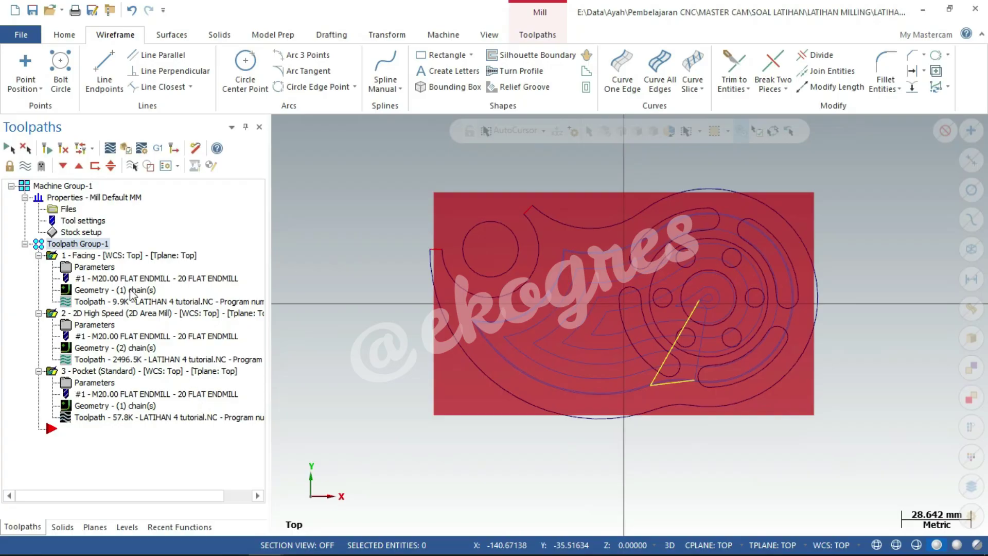
click(27, 167)
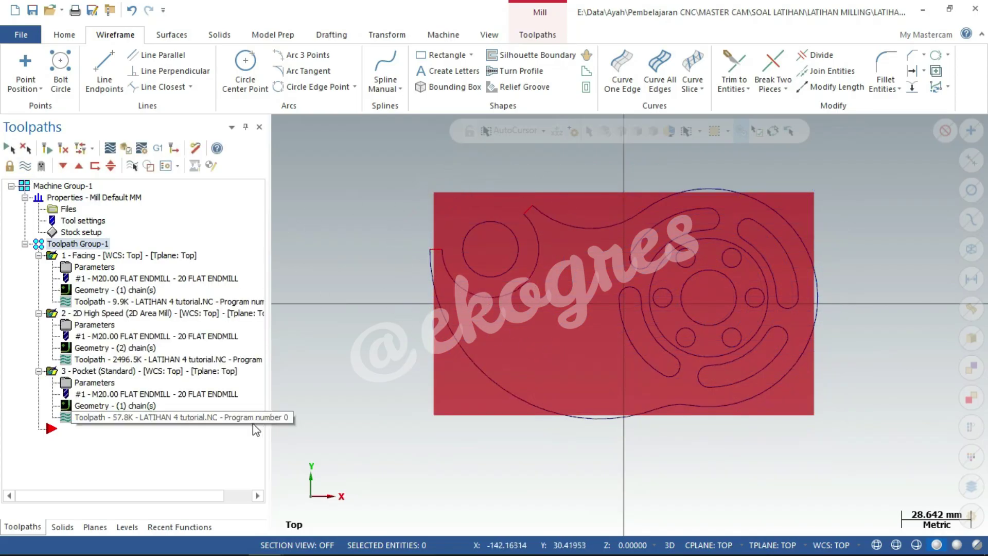
click(131, 526)
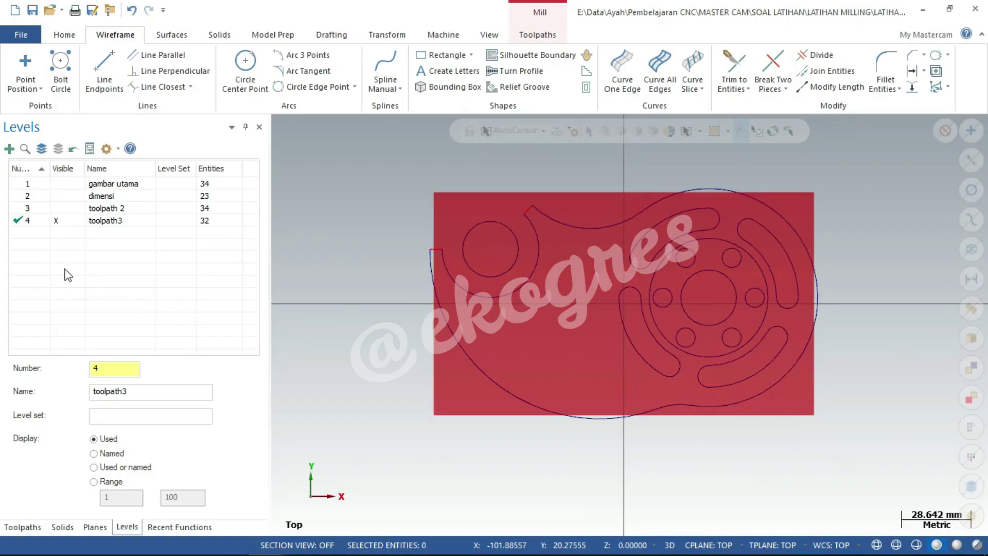
Copy all entities from level 'gambar utama' and paste them onto a new level 5
click(17, 185)
click(58, 221)
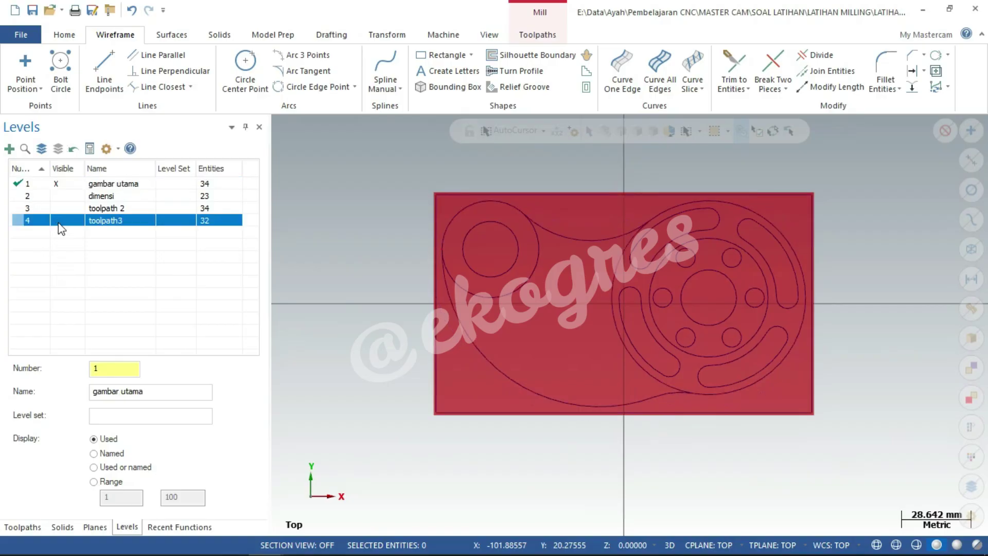
right_click(18, 185)
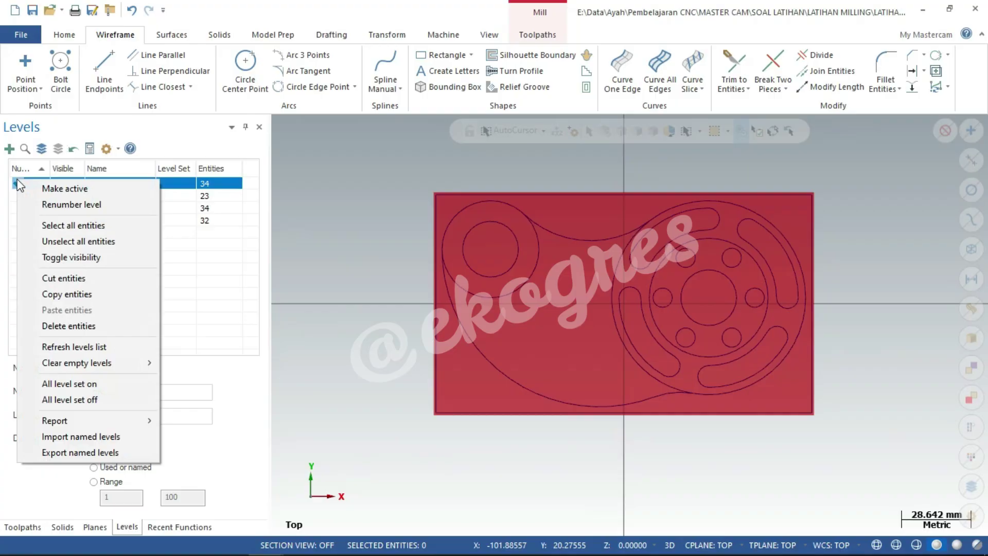
click(61, 293)
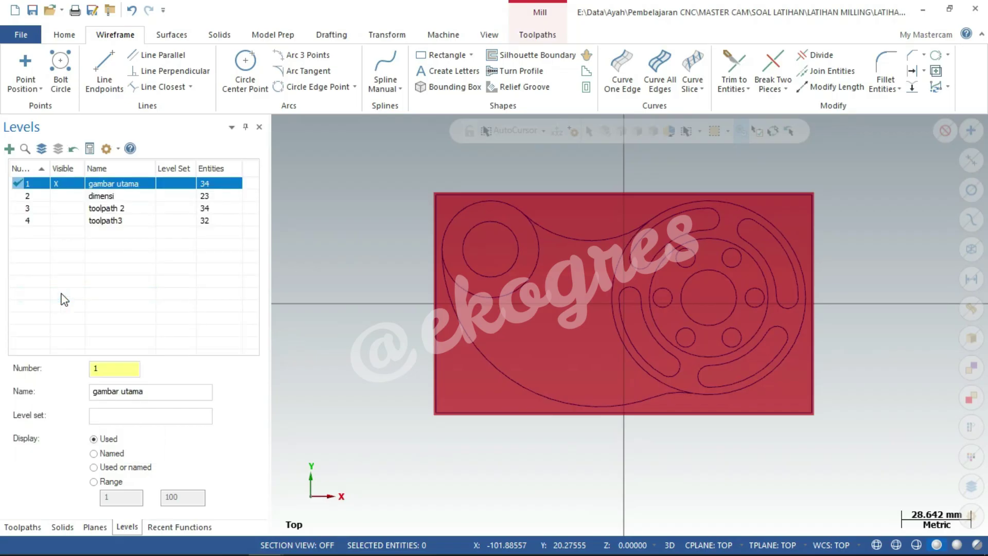
click(9, 150)
click(16, 233)
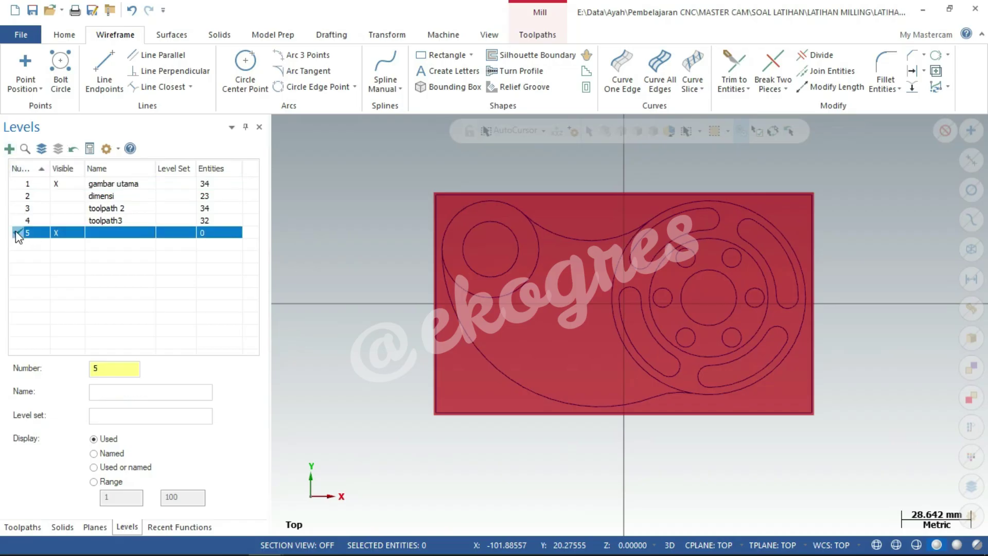
right_click(15, 231)
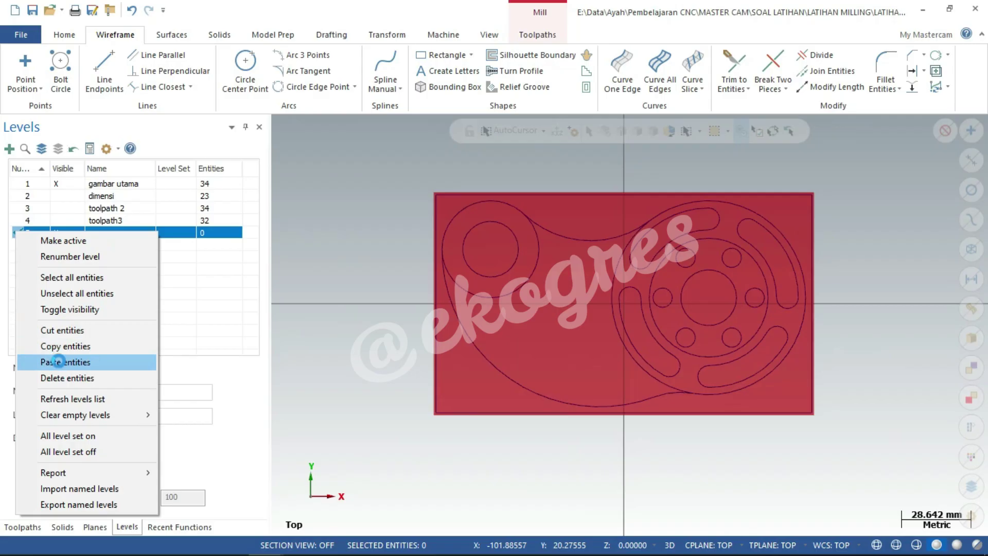
click(61, 365)
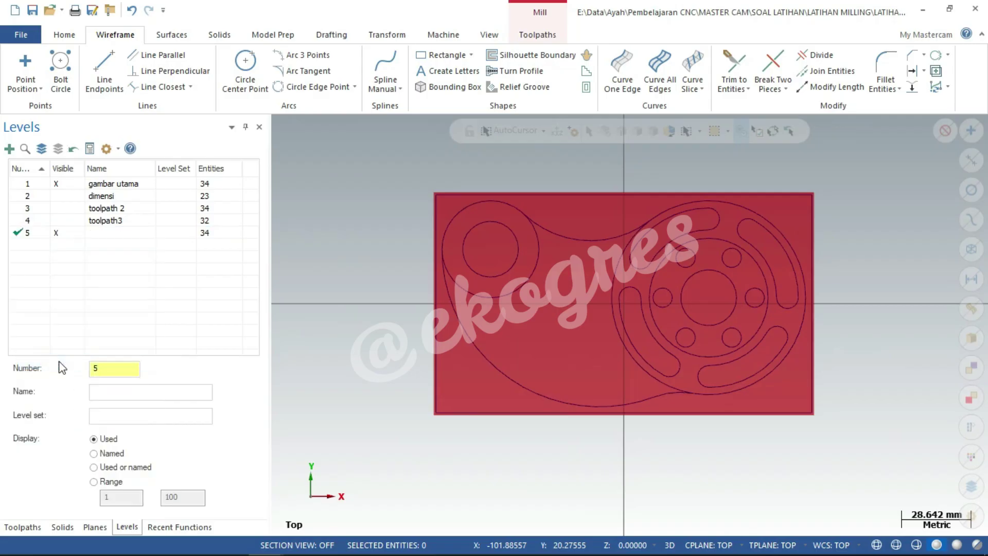
Hide level 'gambar utama' and delete the lower-left arc and upper arc from level 5's copy
click(56, 184)
click(21, 234)
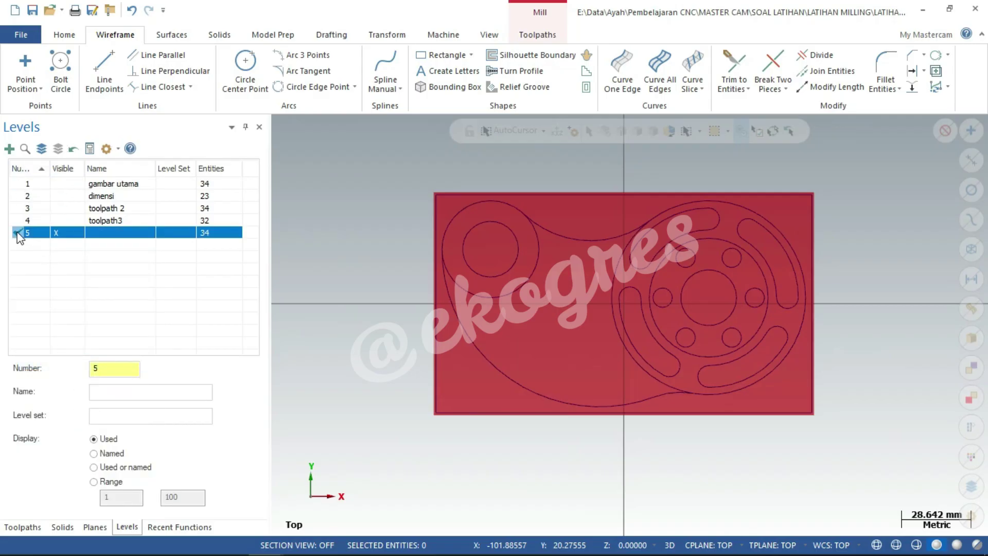
click(474, 350)
key(Delete)
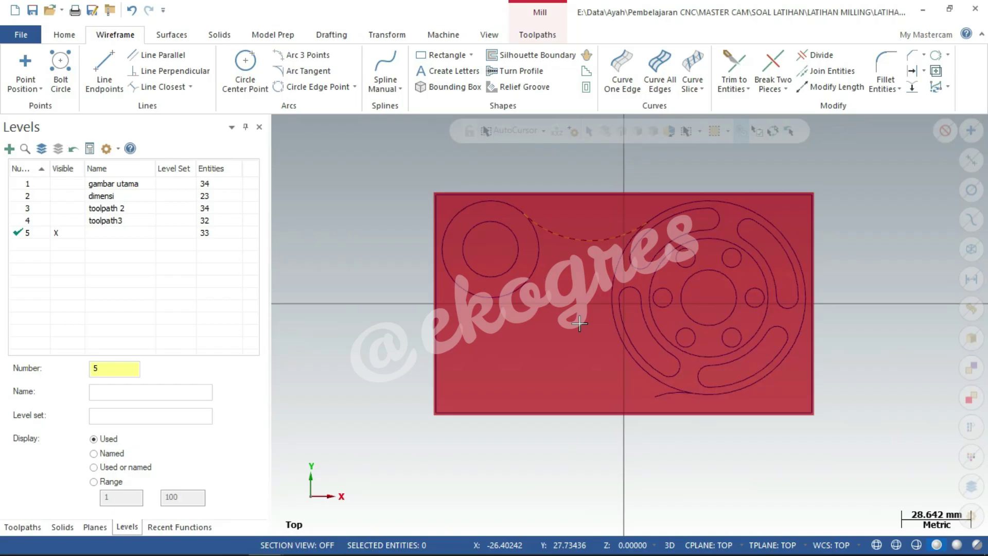
key(Delete)
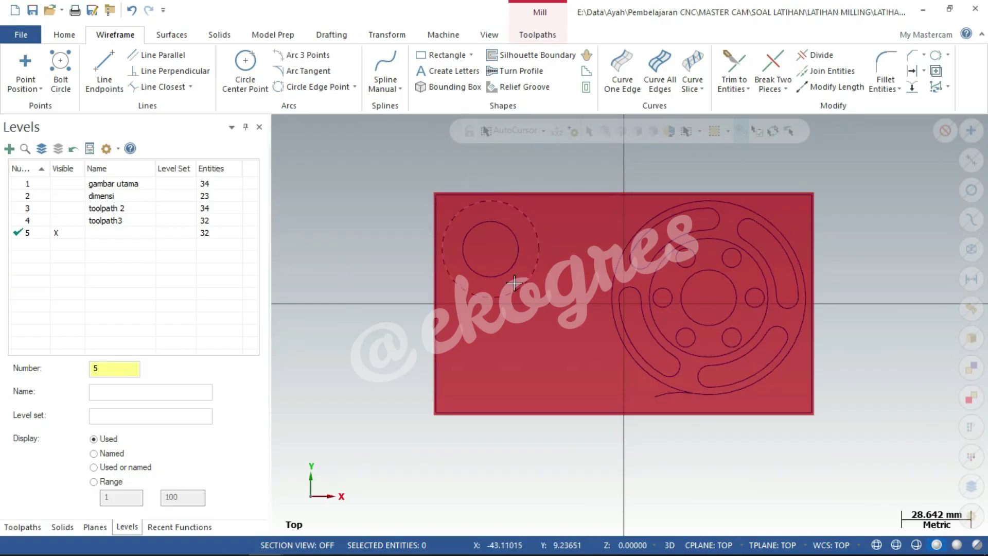
click(30, 527)
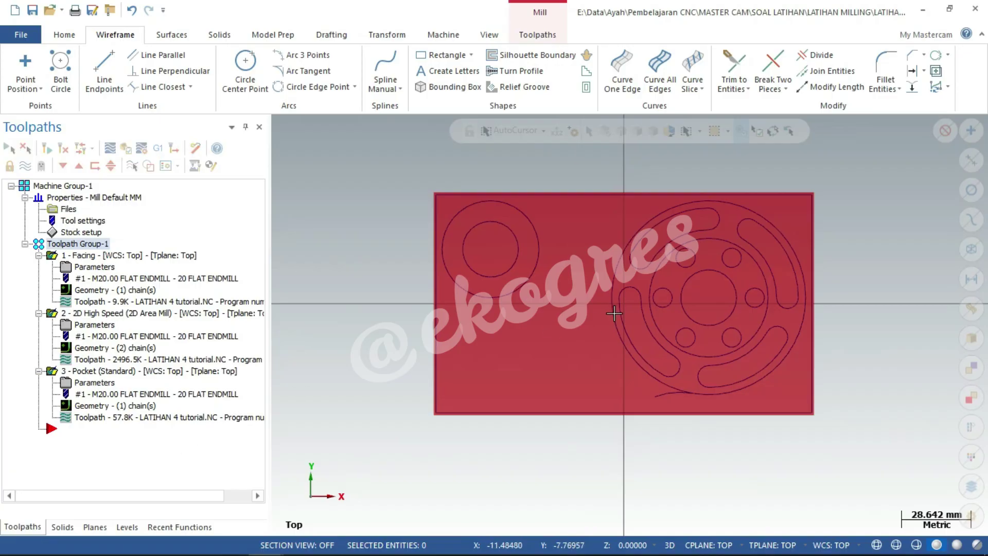
Create a contour toolpath chained to the circle around the left boss, with reversed direction
right_click(137, 447)
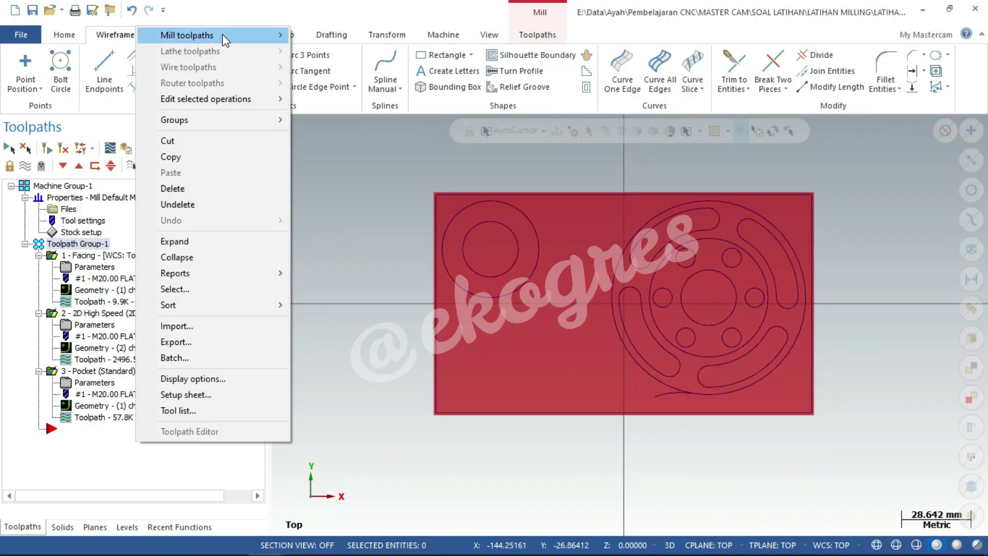
mouse_move(208, 35)
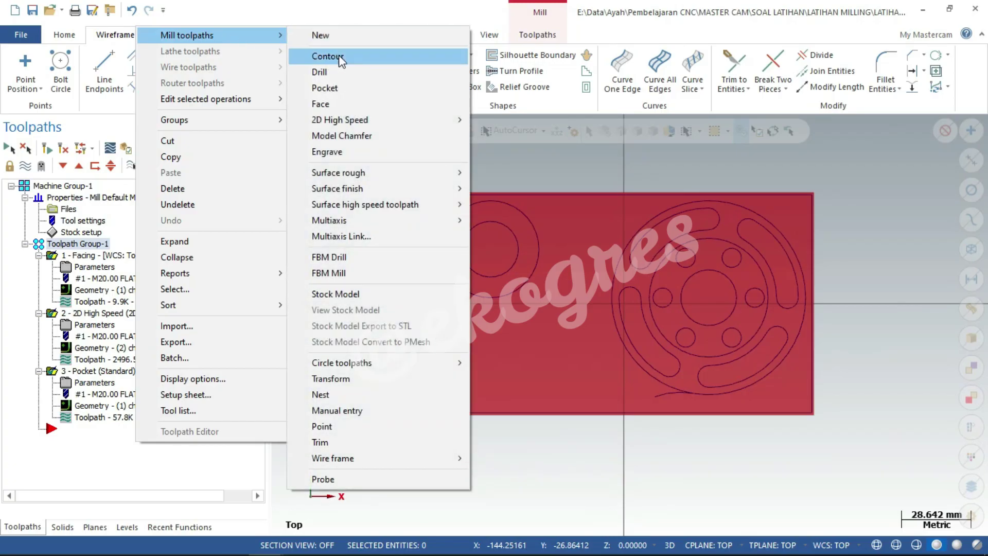
click(340, 59)
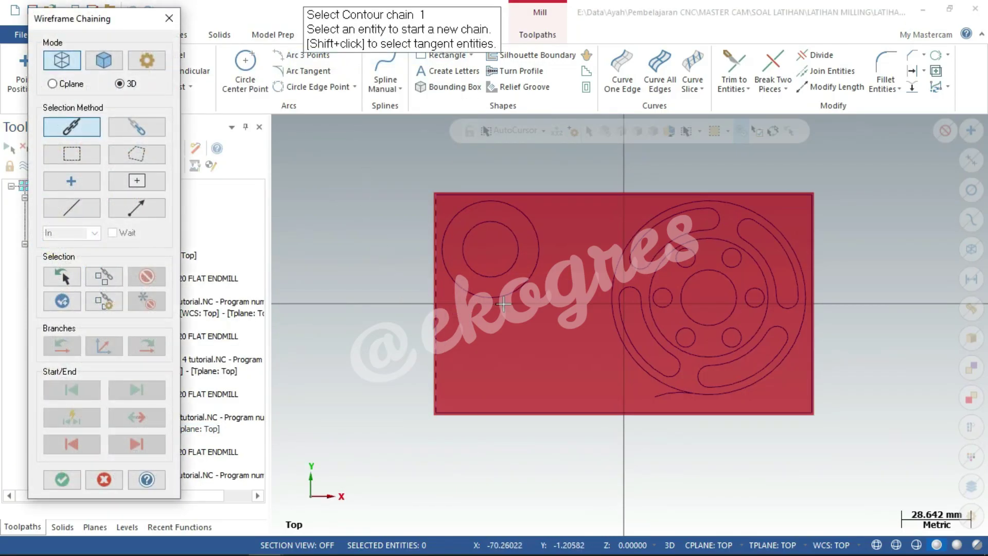
click(475, 297)
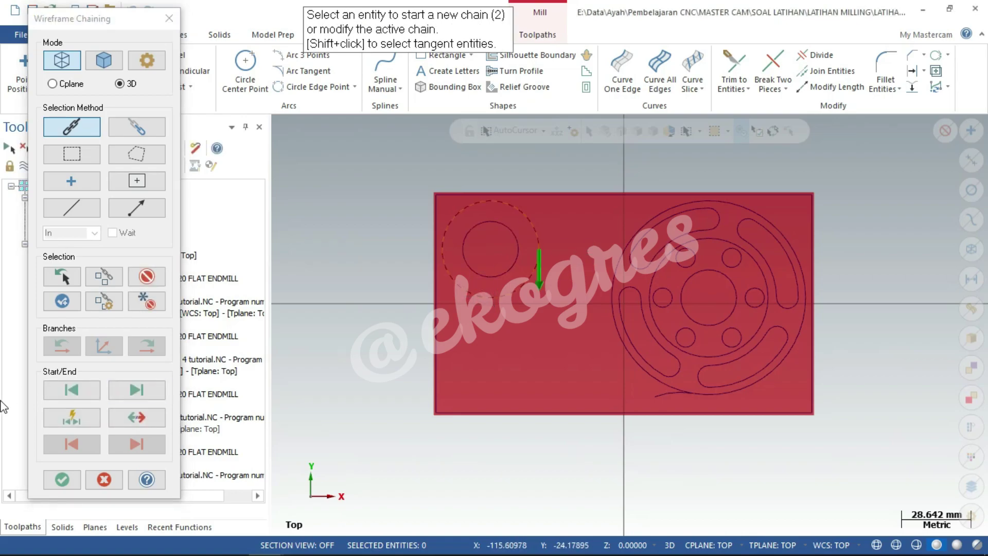
click(158, 419)
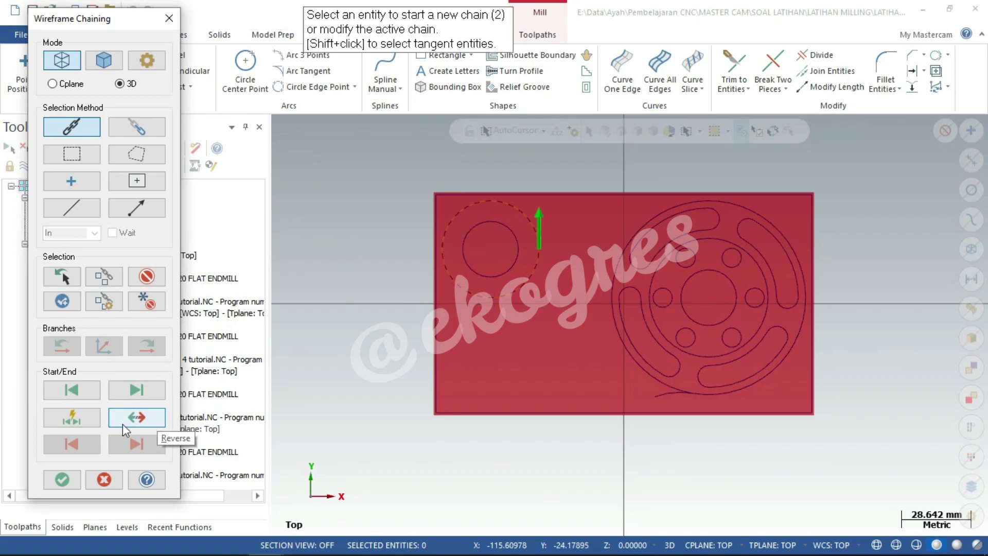
click(62, 479)
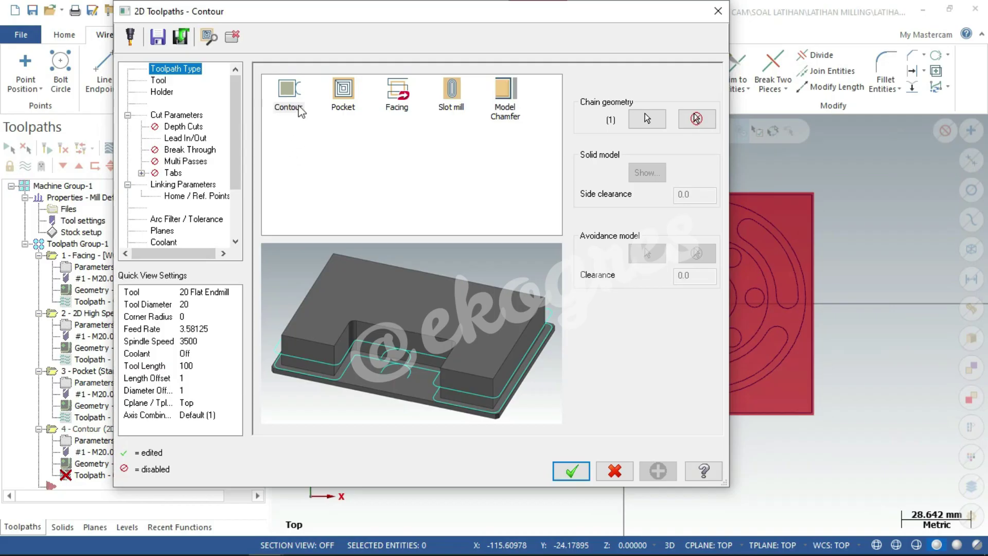
Enable depth cuts on the contour with one finish cut and a 0.5 finish step
click(299, 111)
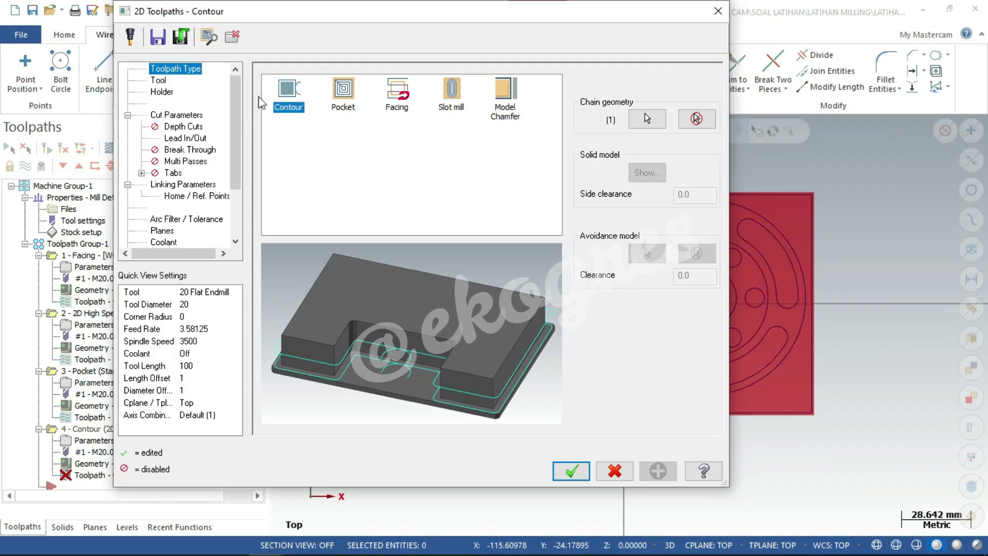
click(158, 81)
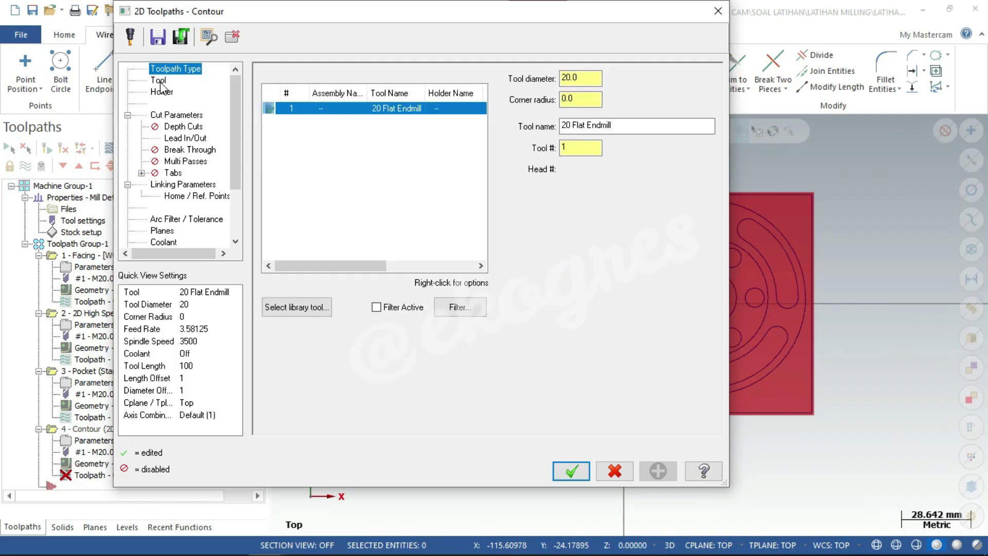
click(335, 110)
click(185, 117)
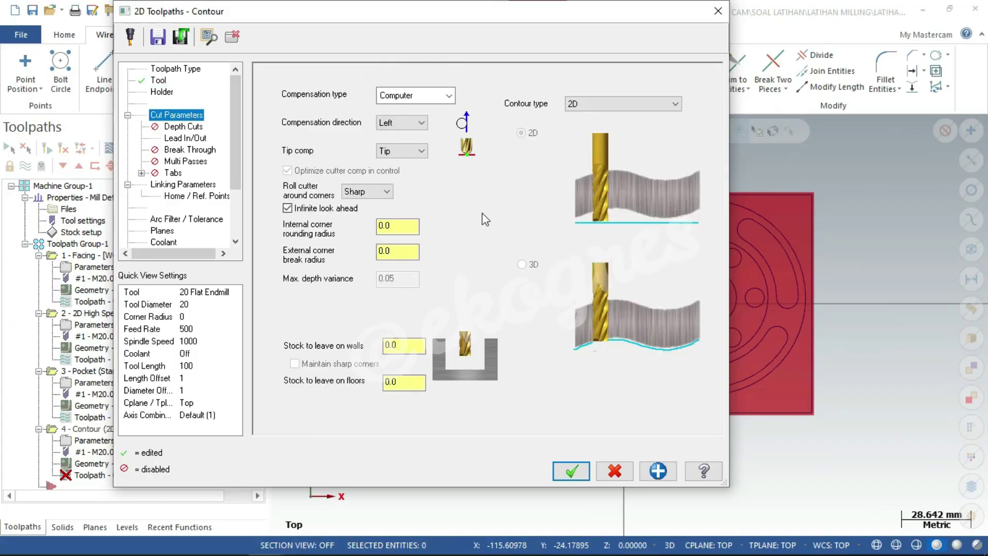
click(192, 133)
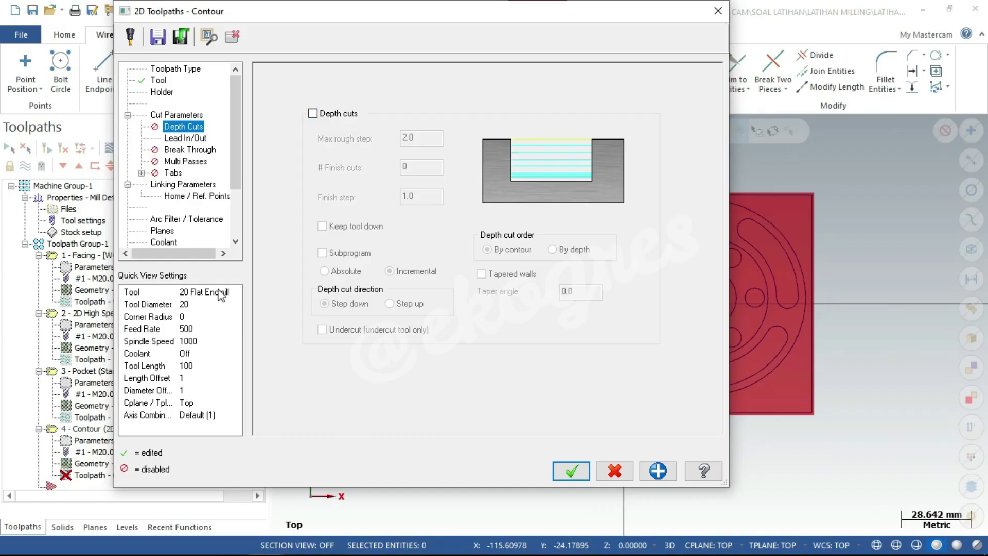
click(186, 137)
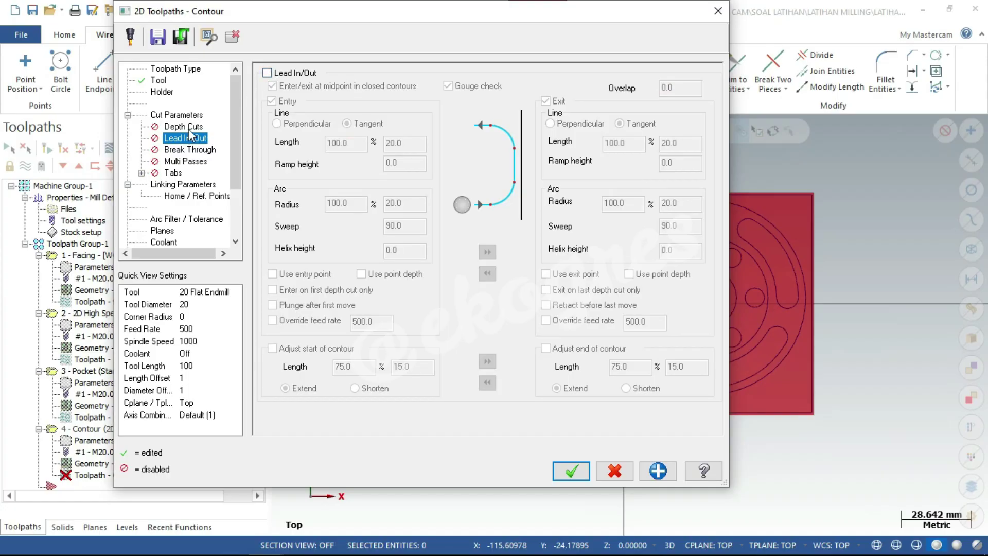
click(189, 128)
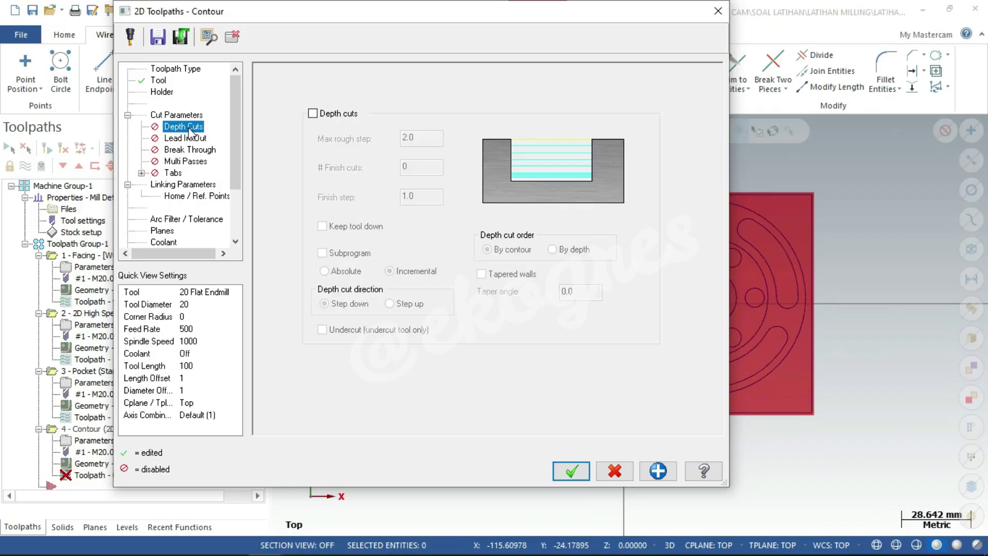
click(312, 113)
double_click(405, 167)
text(1)
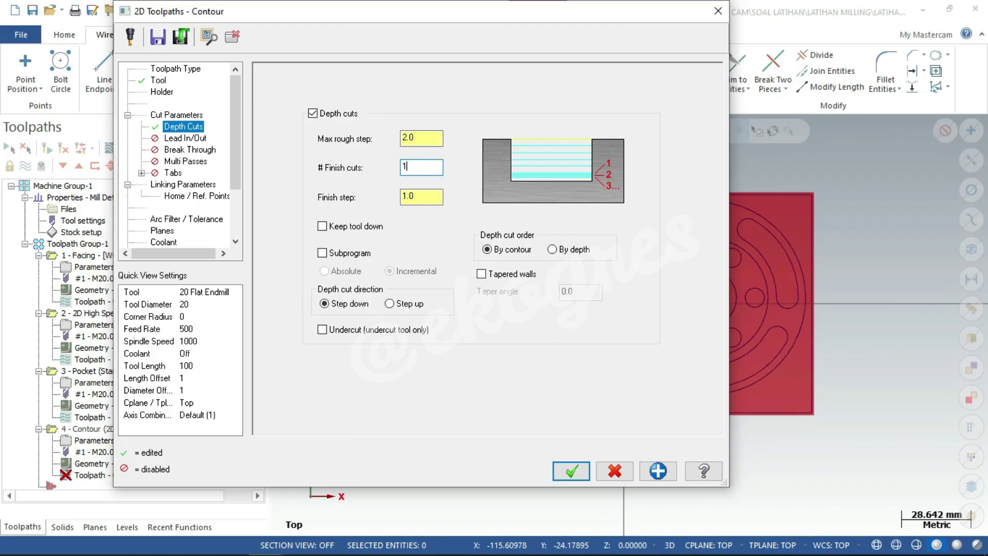
double_click(435, 204)
text(0.5)
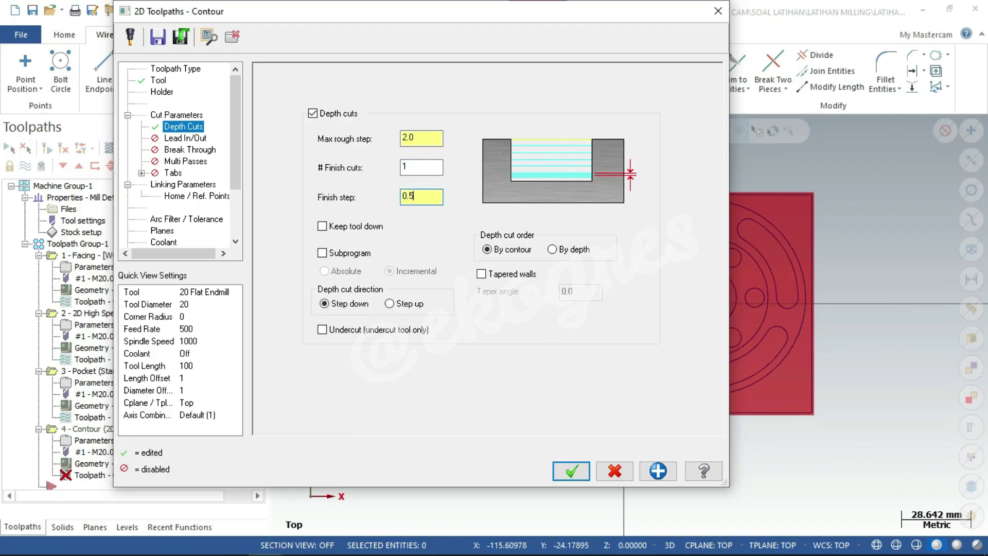
Set linking retract 10, feed plane 5 and depth -2.0, and accept the contour
click(183, 185)
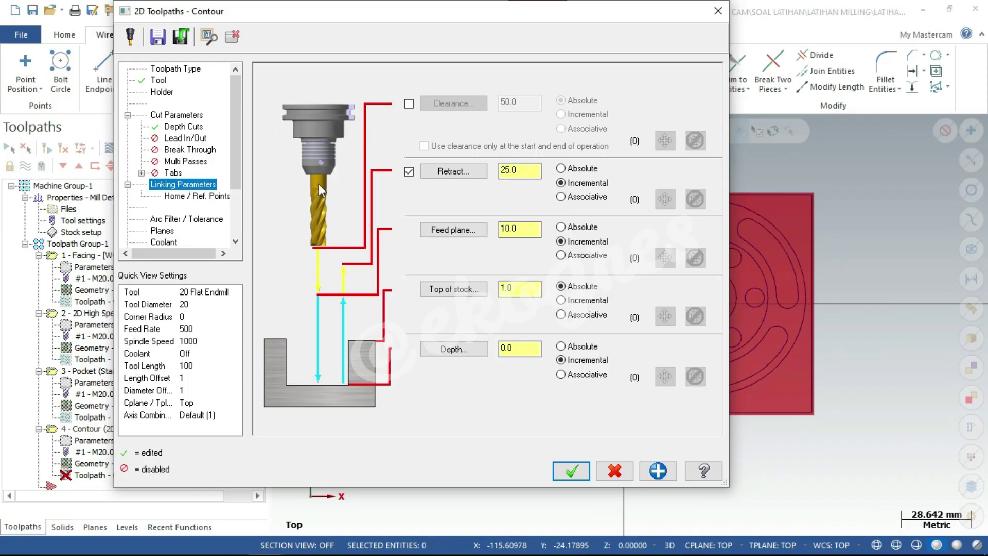
double_click(510, 171)
text(1)
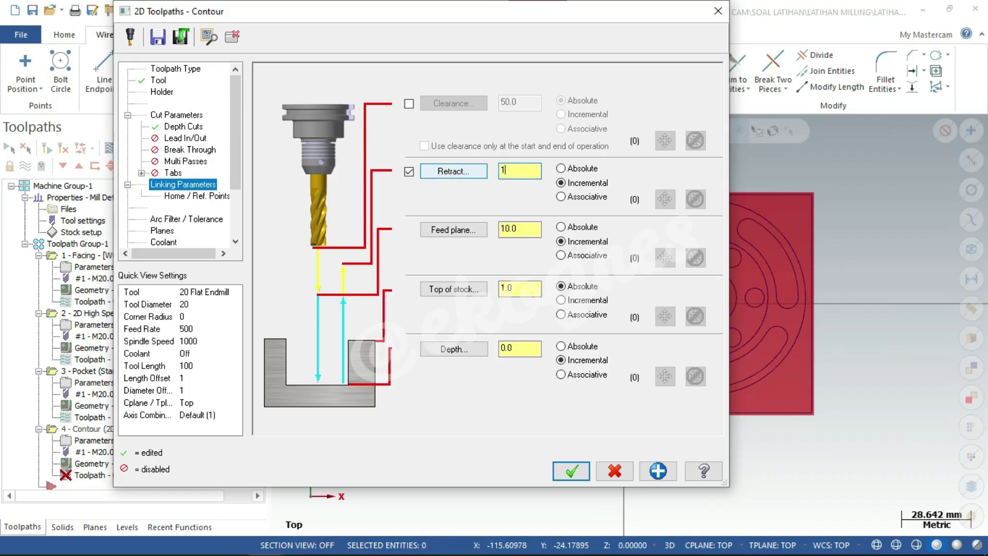
text(0)
double_click(519, 228)
text(5)
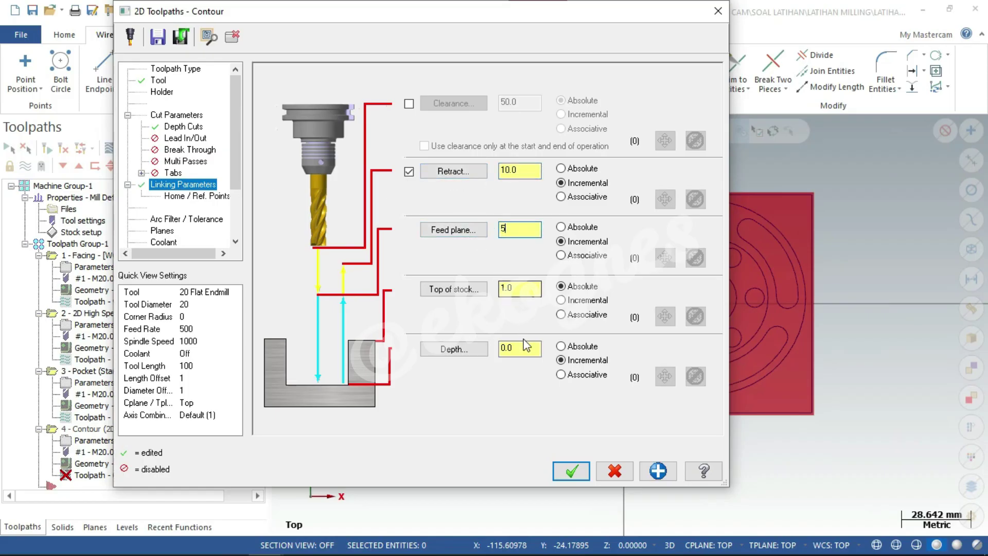
double_click(525, 344)
text(-2)
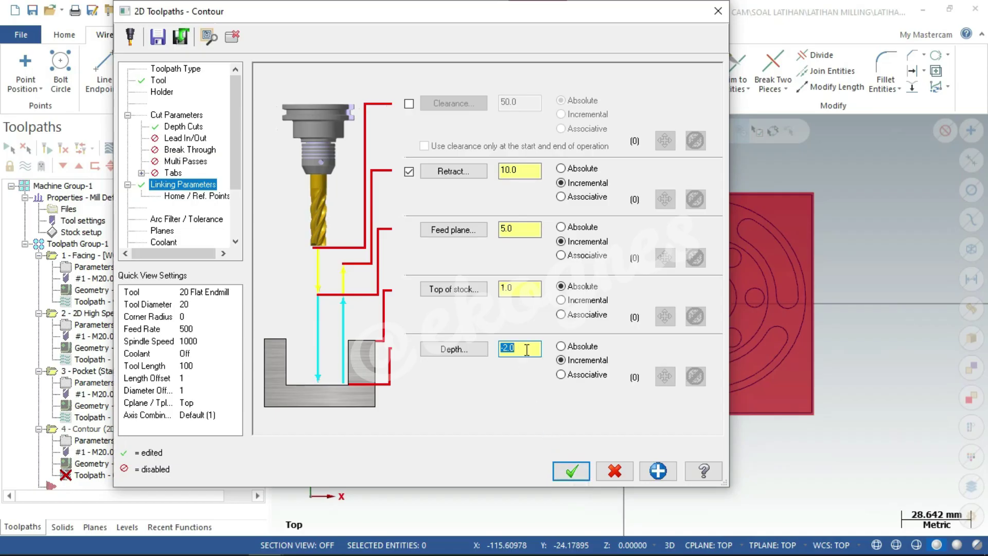
click(579, 469)
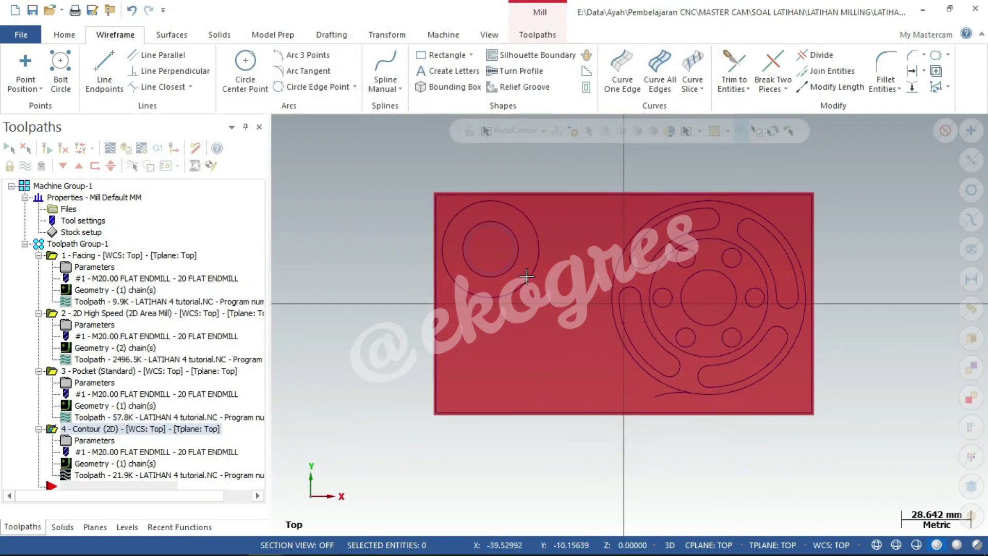
Select all four operations in Toolpath Group-1 and load them in the simulator in isometric view
scroll(485, 272, up, 1)
scroll(485, 271, up, 1)
scroll(486, 269, up, 1)
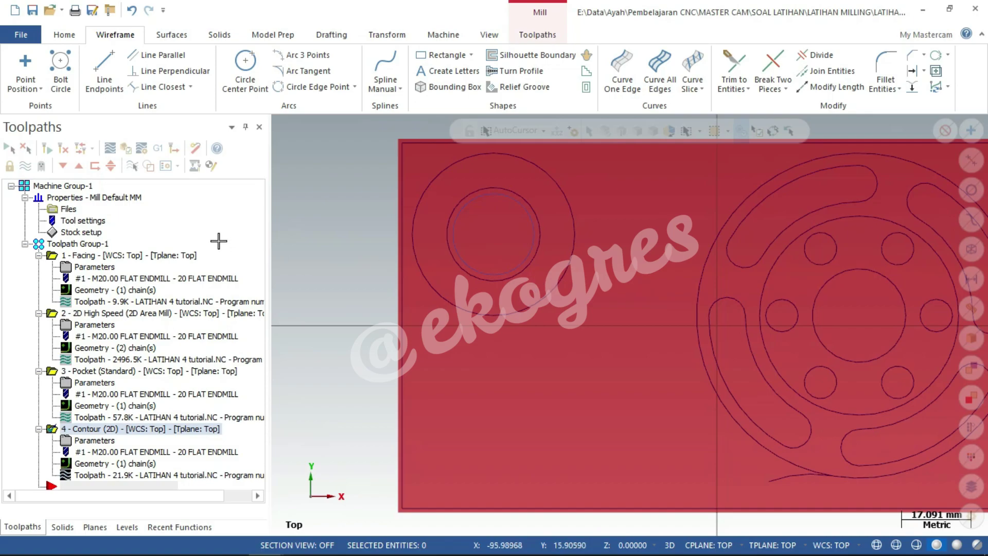
click(86, 246)
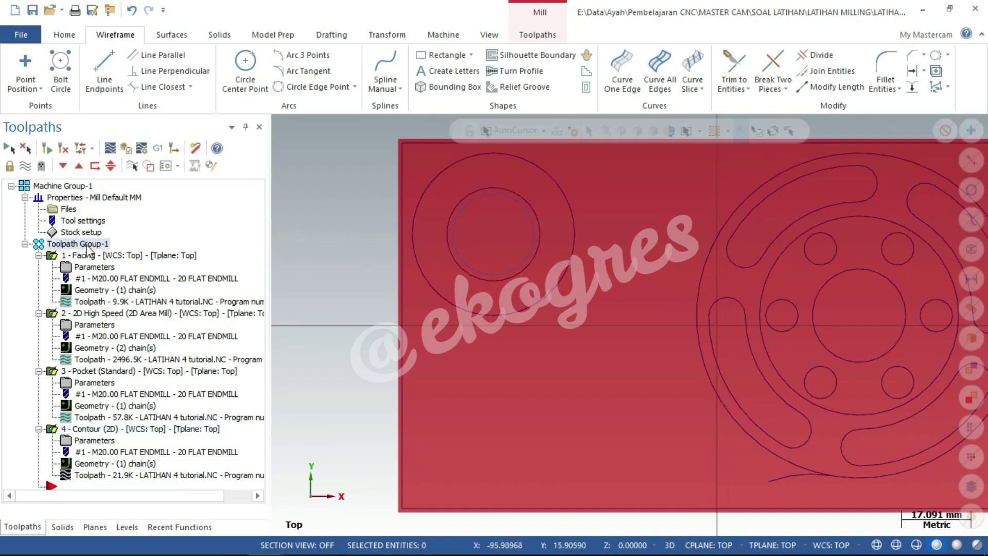
right_click(578, 266)
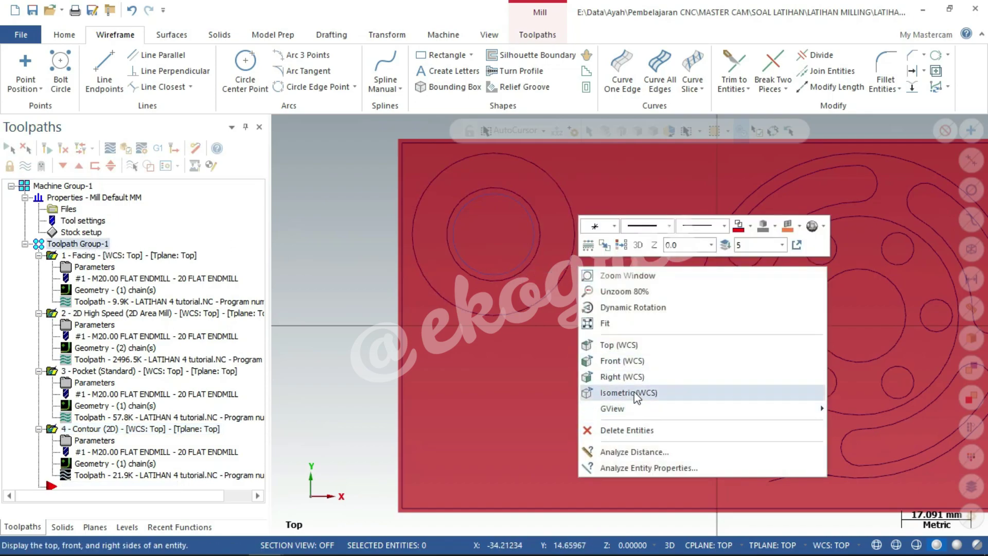
click(635, 389)
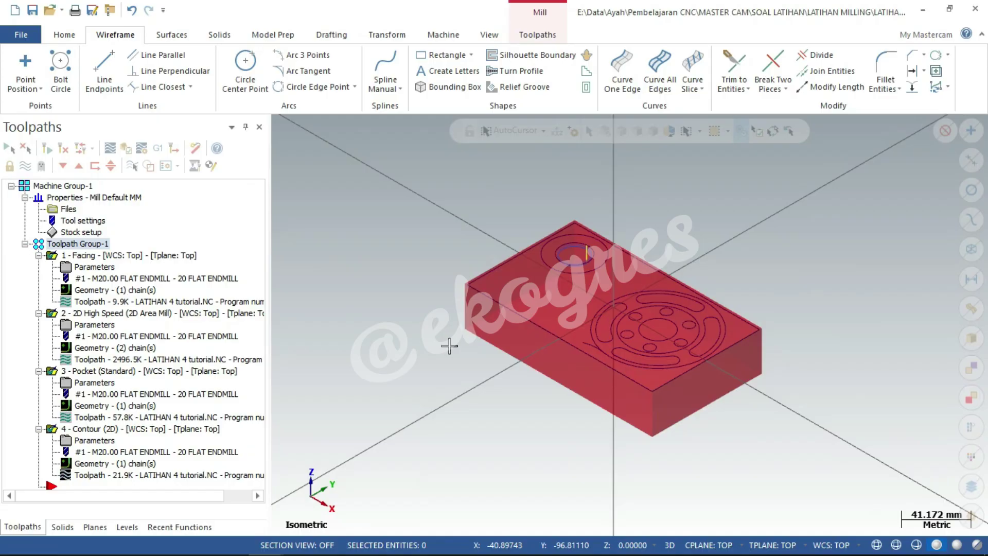
click(129, 148)
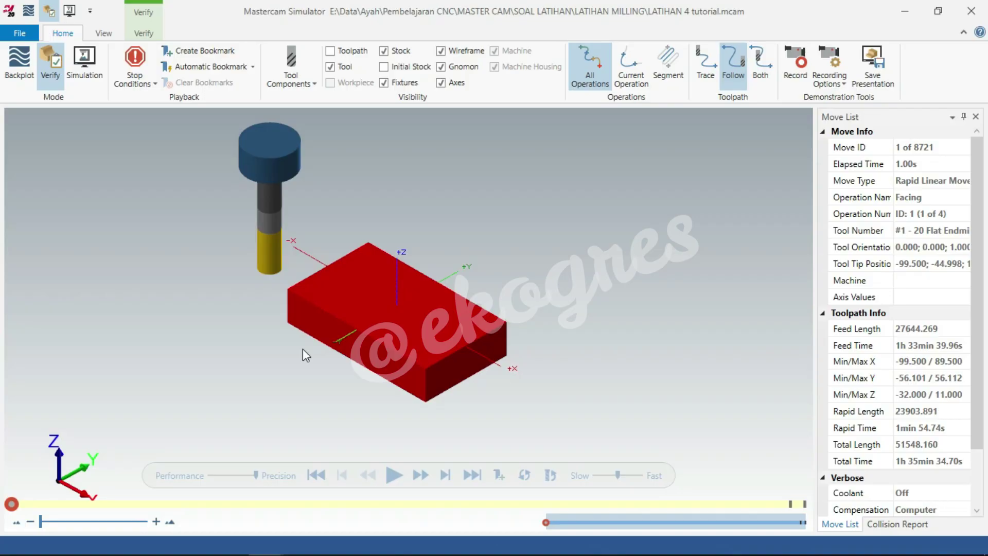
Run the machining simulation through all 8721 moves
scroll(302, 347, up, 3)
scroll(302, 348, down, 1)
scroll(303, 348, down, 1)
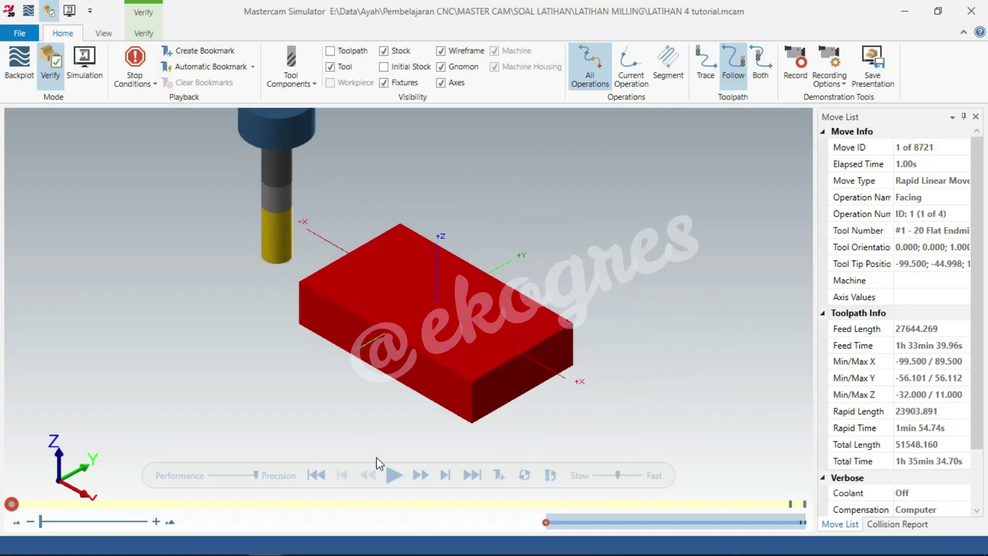
click(393, 475)
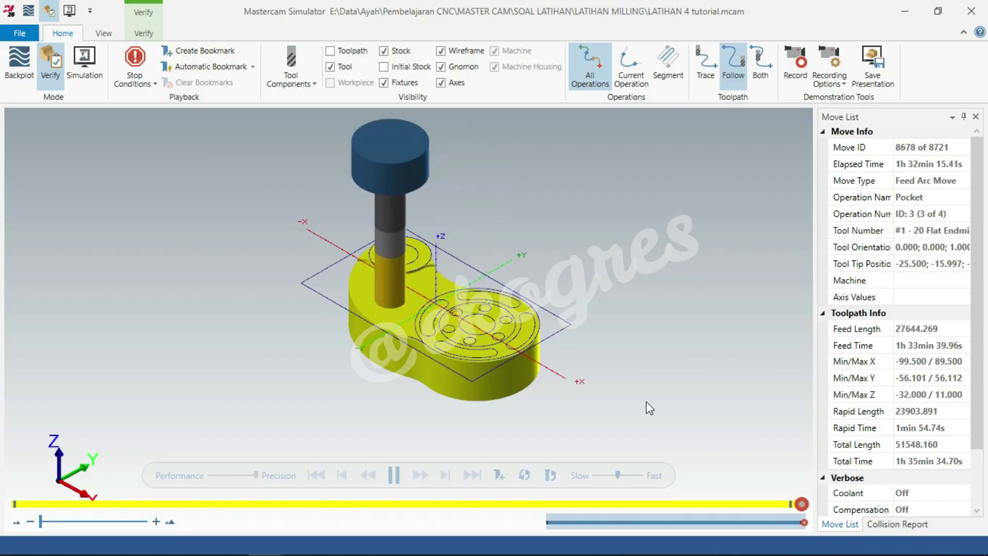
Zoom and orbit to inspect the contour groove, reset to isometric, and return to Mastercam
scroll(340, 242, up, 2)
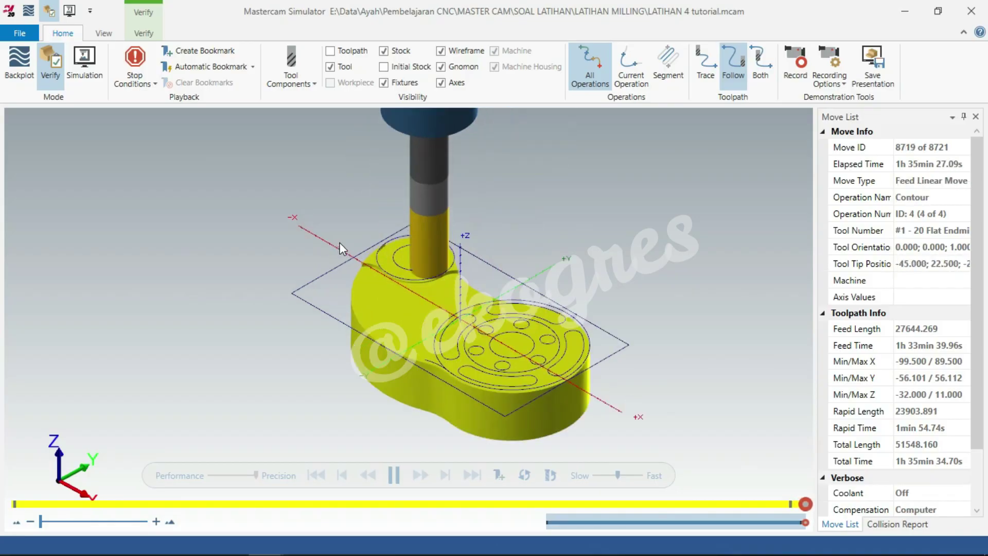
scroll(438, 270, up, 3)
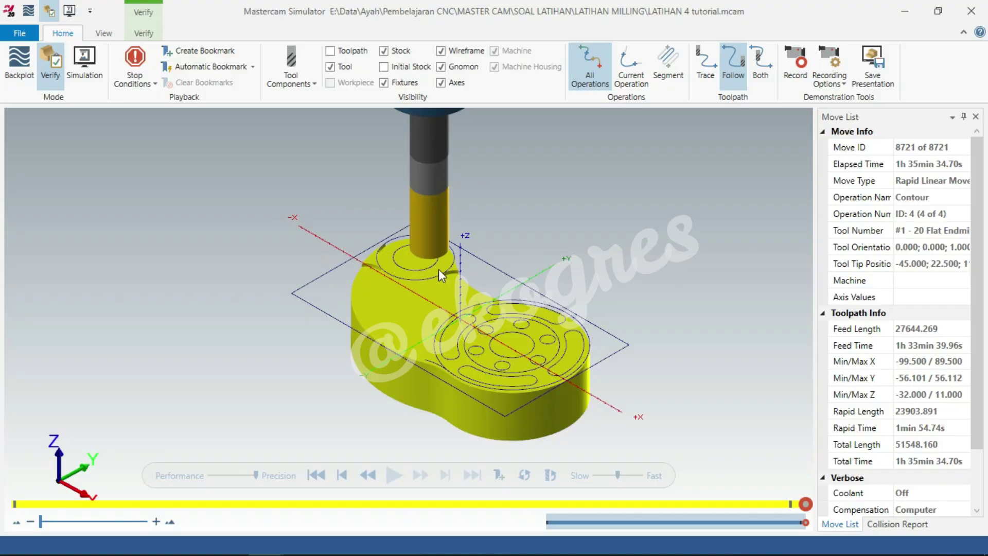
scroll(436, 263, up, 2)
mouse_move(437, 263)
middle_down()
mouse_move(387, 257)
mouse_move(365, 288)
mouse_move(410, 267)
mouse_move(384, 237)
mouse_move(391, 227)
mouse_move(354, 251)
mouse_move(366, 261)
middle_up()
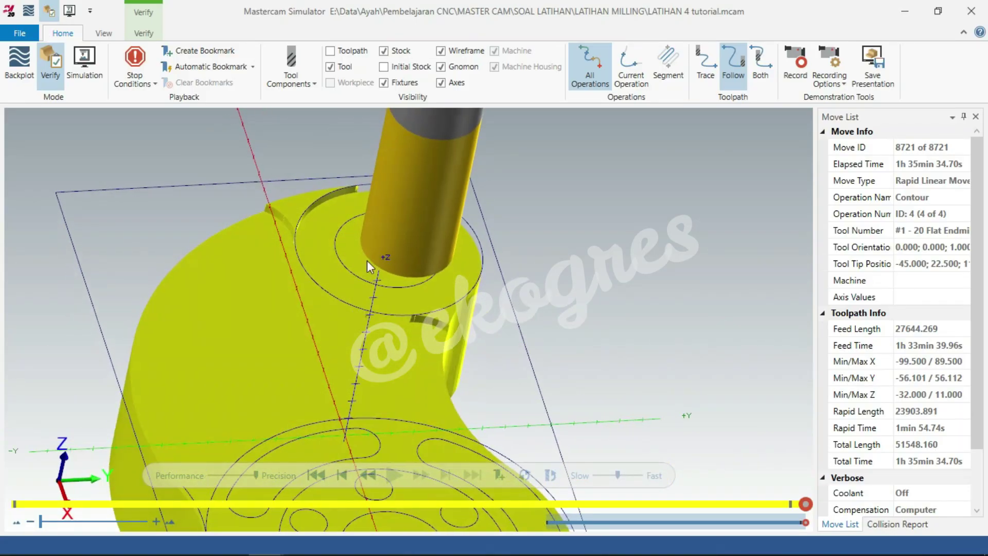
right_click(558, 231)
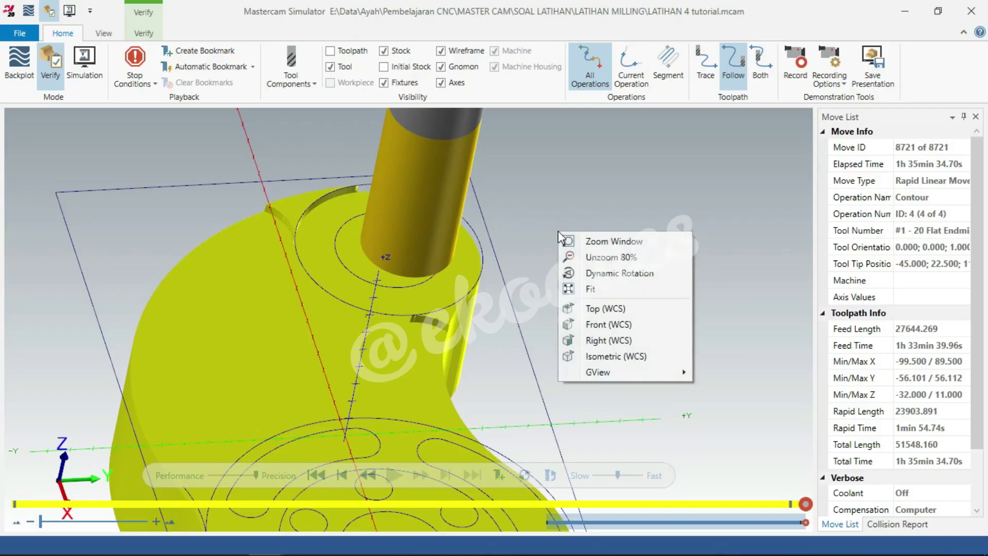
click(625, 357)
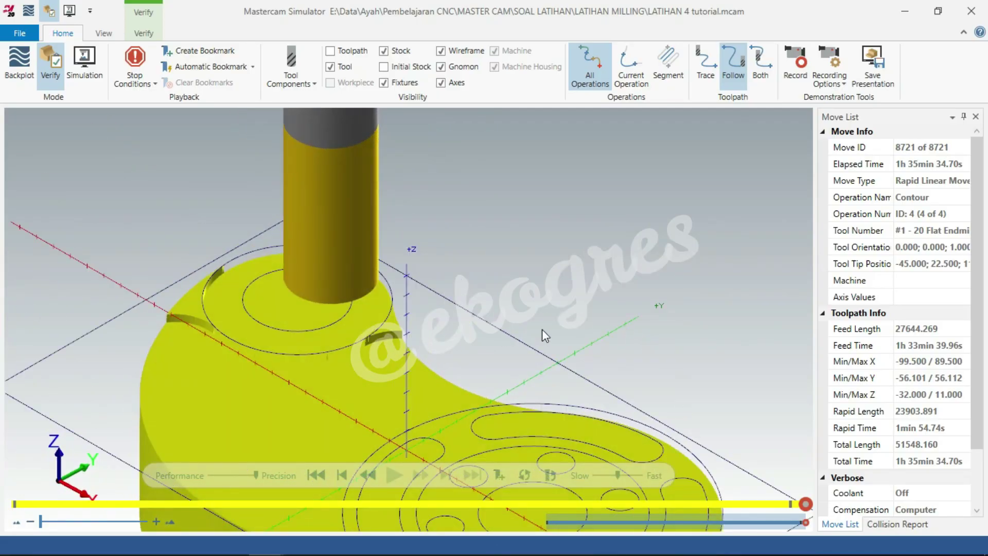
key(alt+Tab)
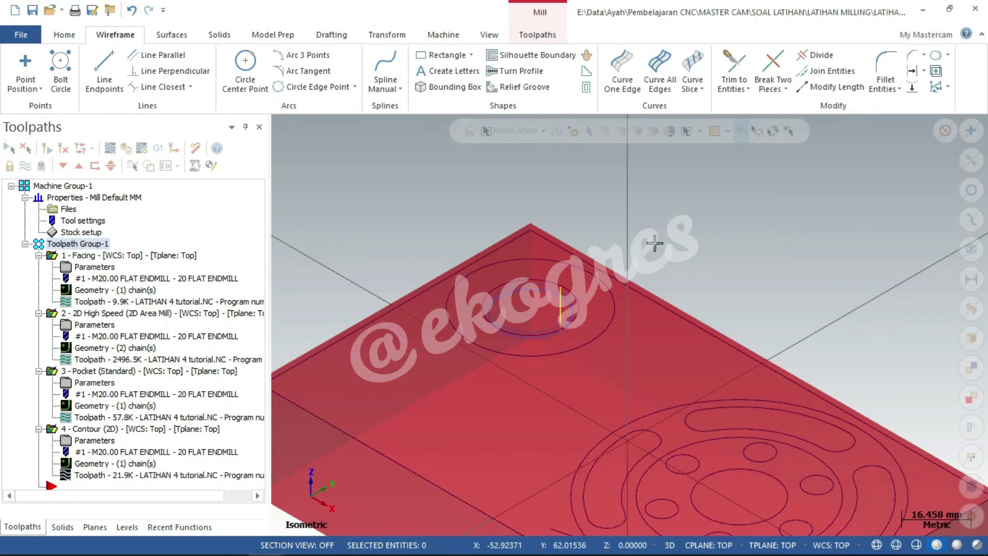
In Top view, change the 4 - Contour compensation direction from Left to Right
right_click(655, 243)
click(699, 323)
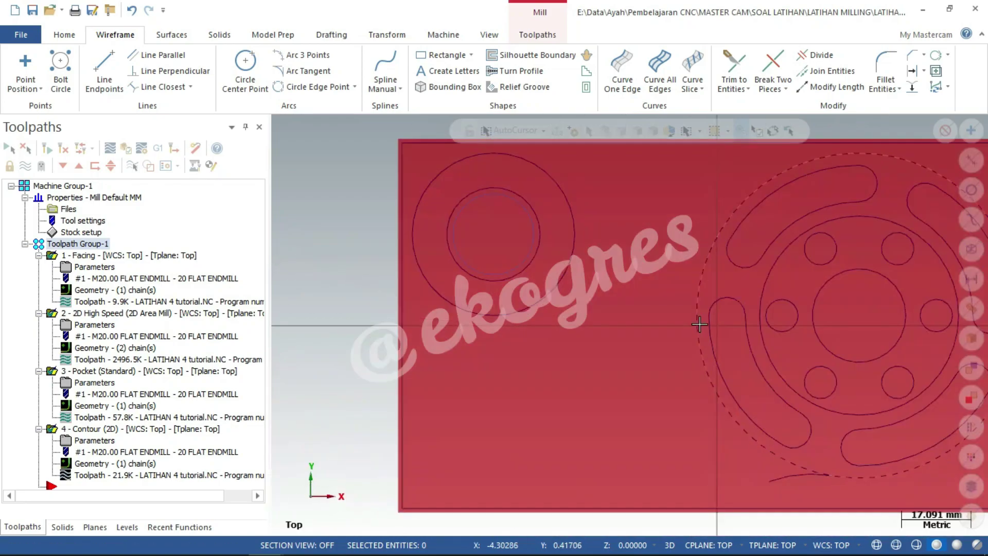
click(106, 430)
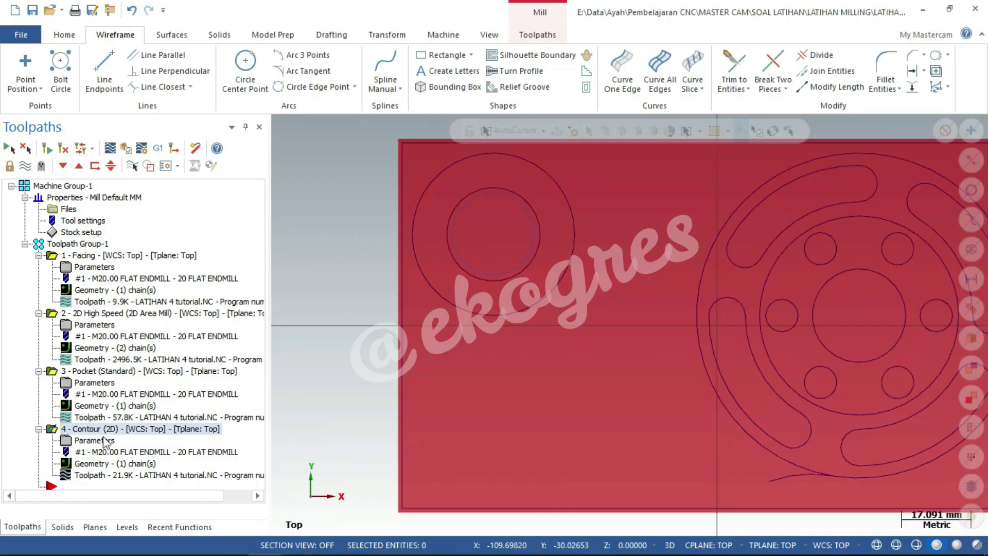
click(106, 442)
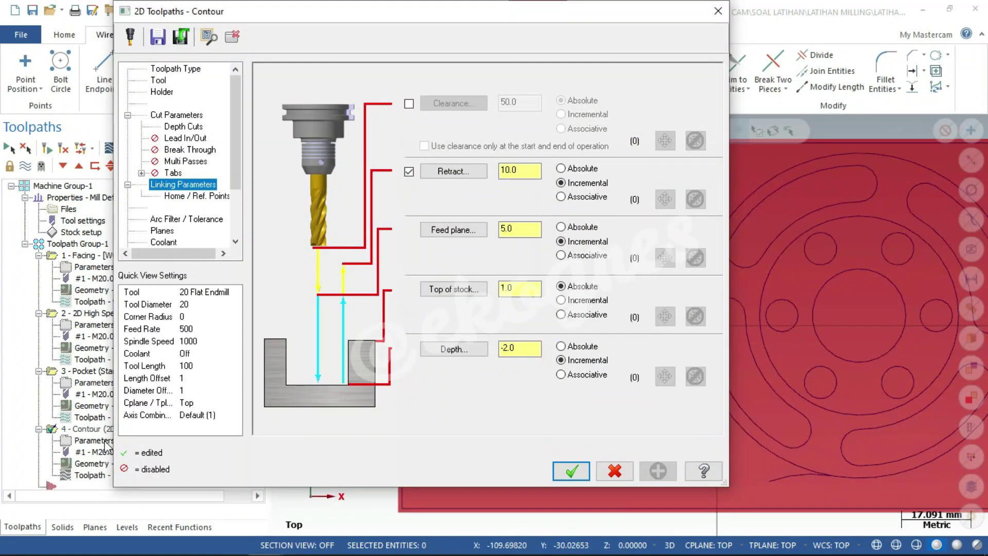
click(167, 119)
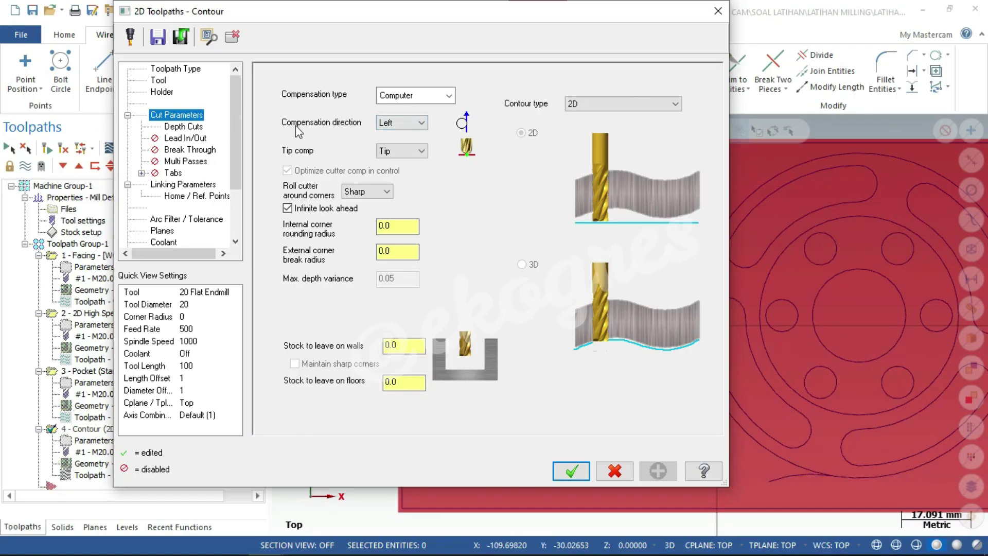
click(402, 124)
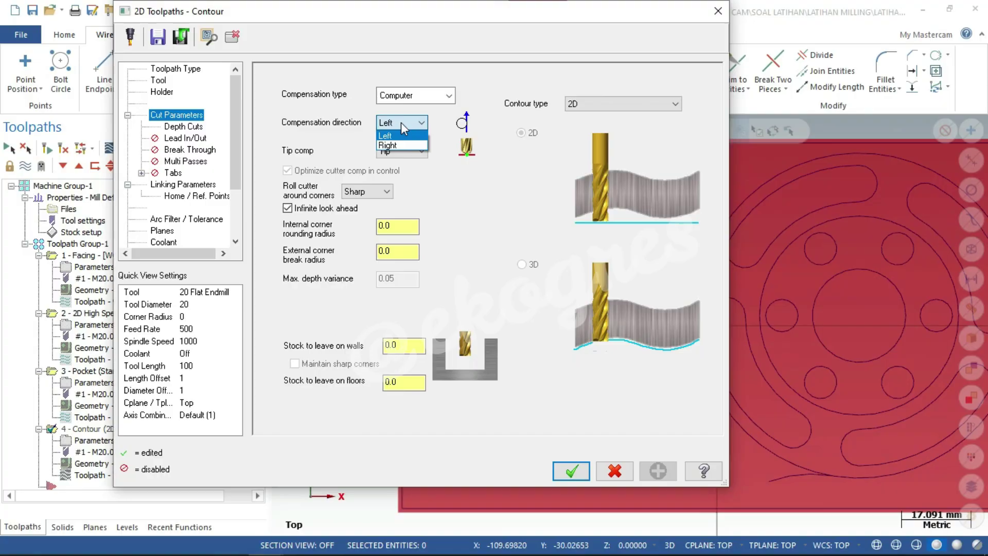
click(407, 144)
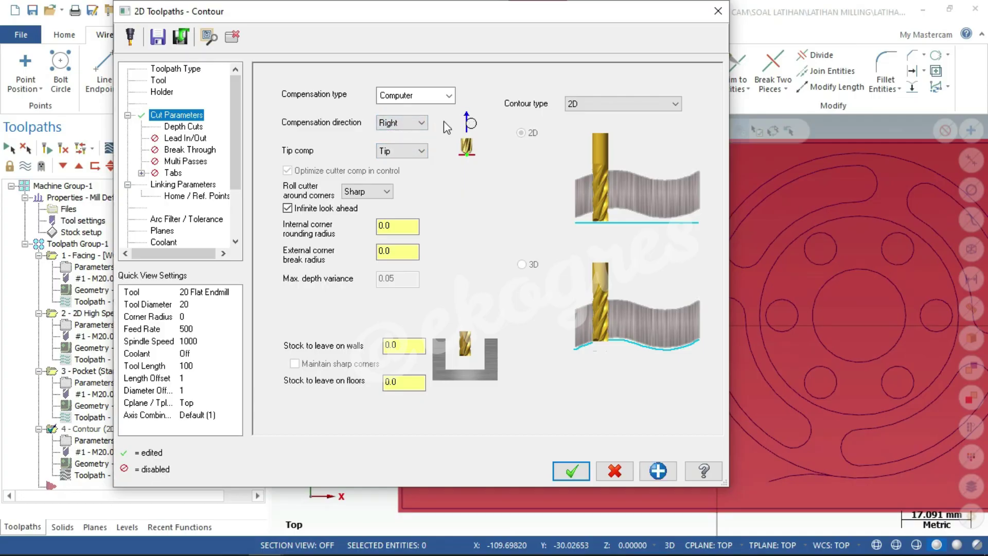
click(414, 123)
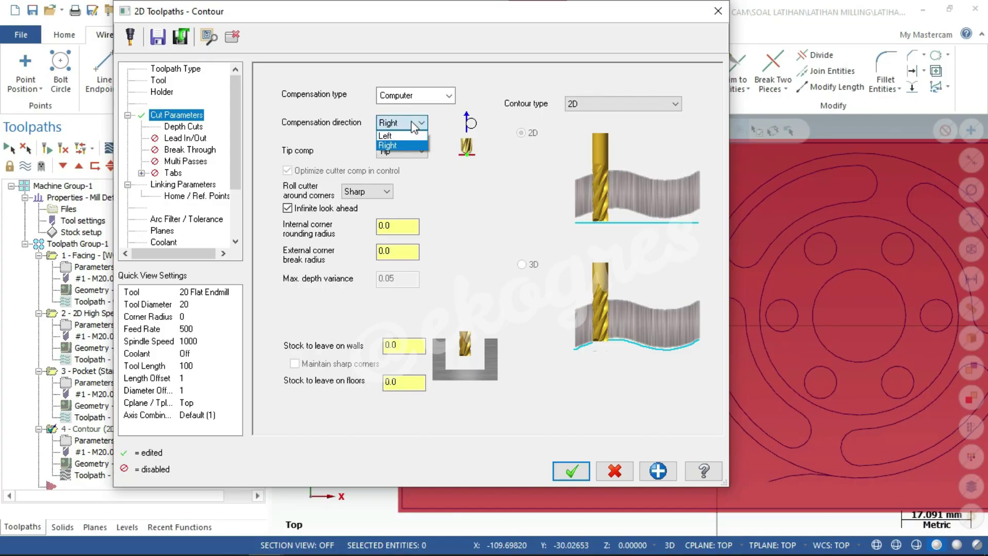
click(415, 126)
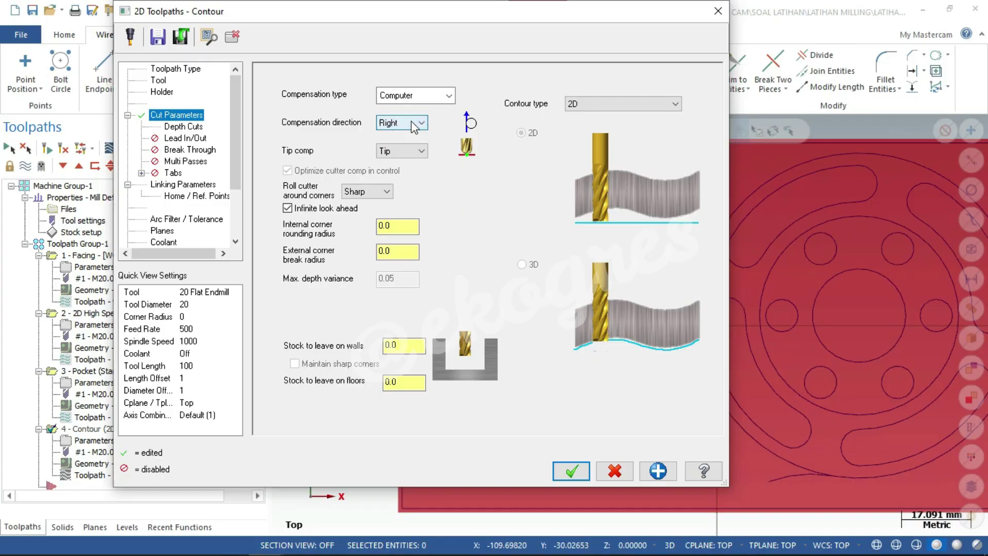
click(571, 471)
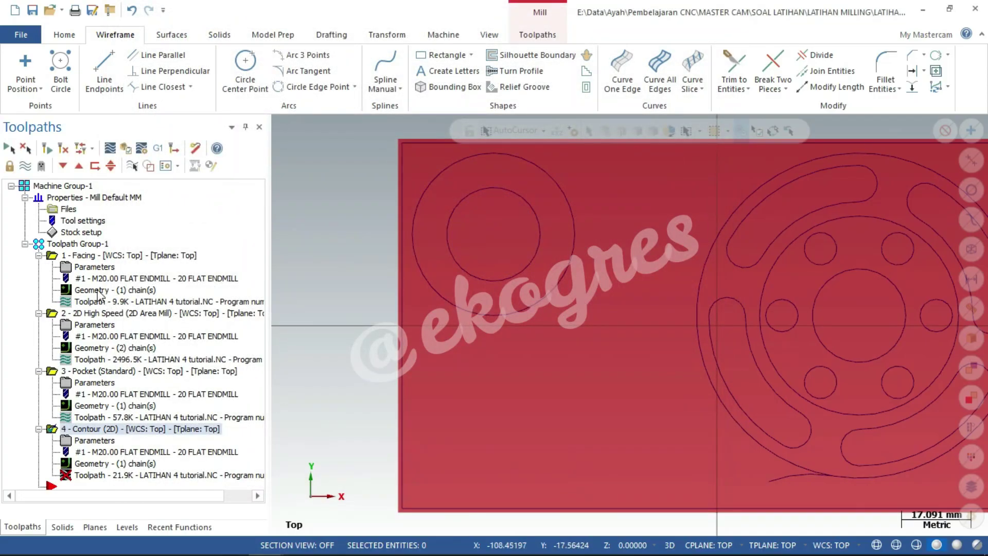
Regenerate the contour, then verify all four operations in isometric view in the simulator
click(48, 149)
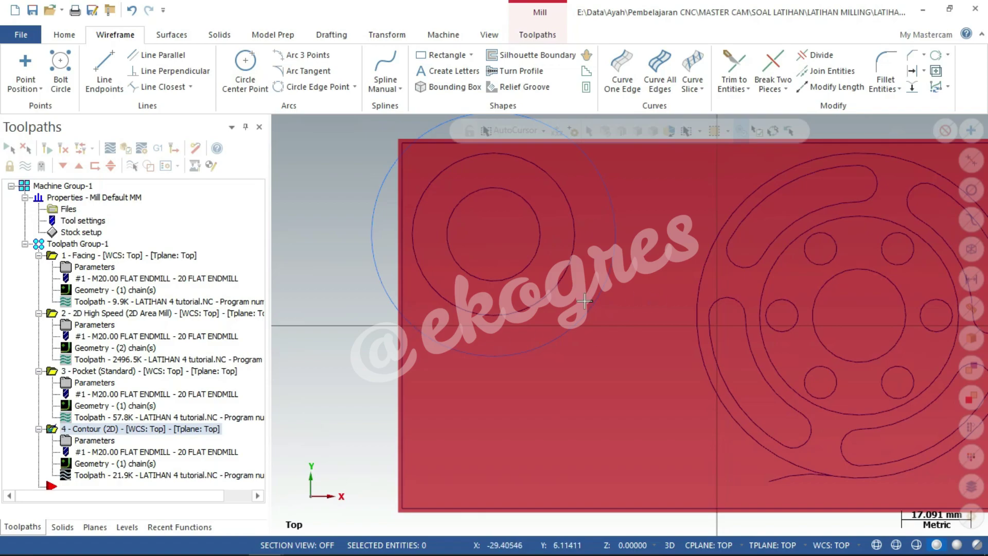
click(94, 245)
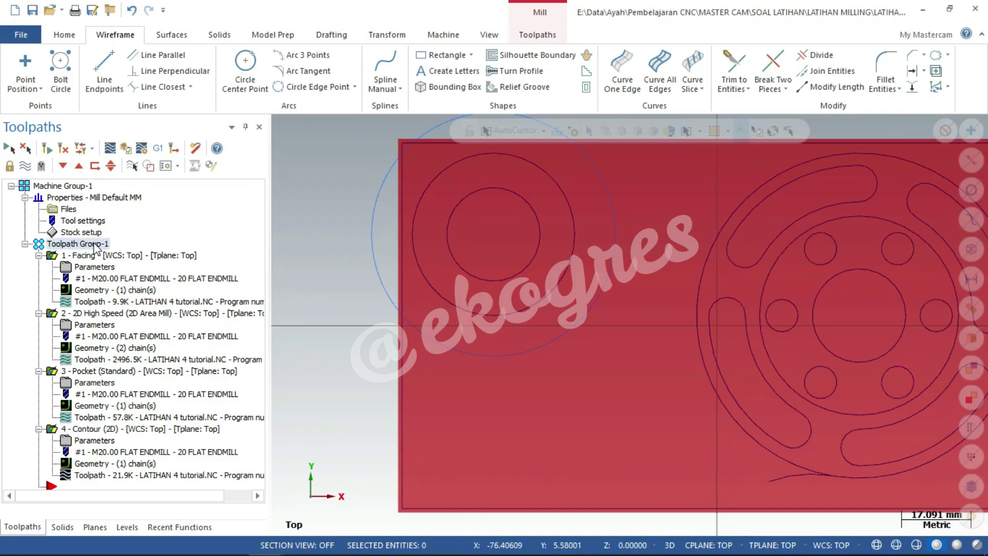
right_click(623, 257)
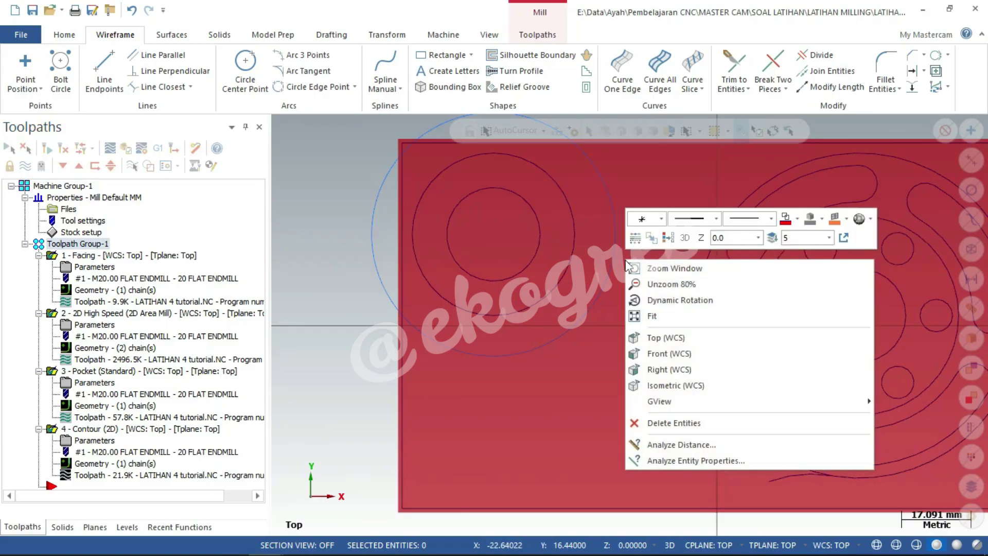
key(Escape)
key(alt+7)
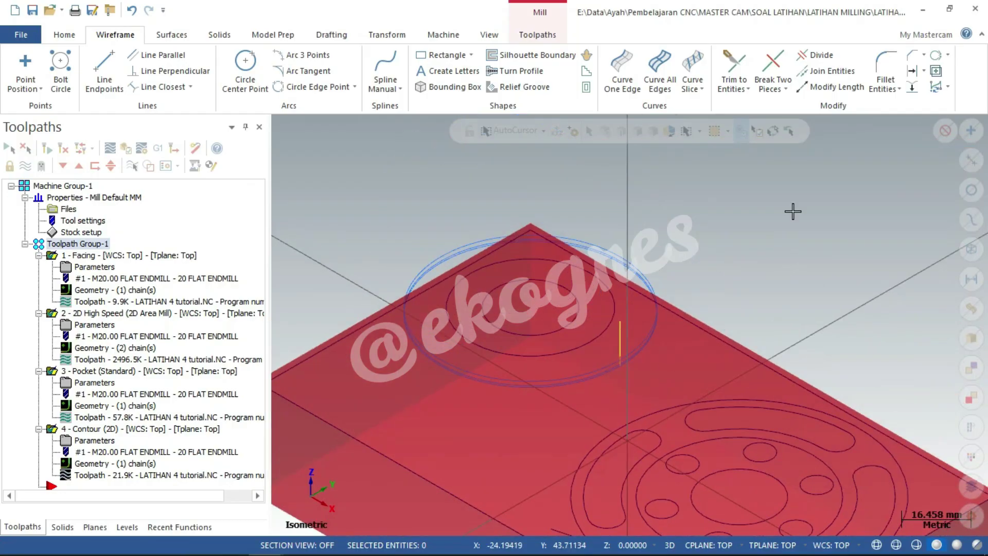
scroll(563, 205, down, 1)
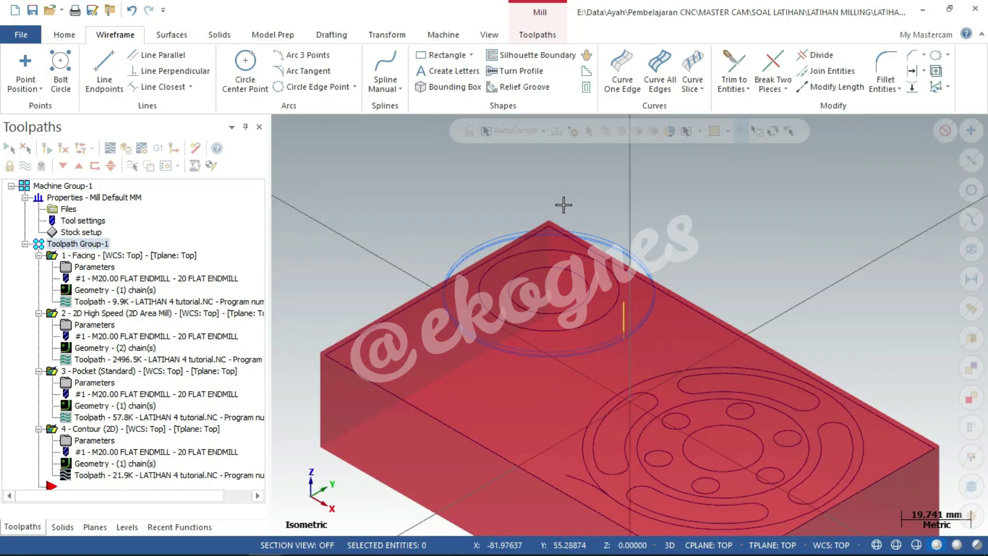
click(132, 165)
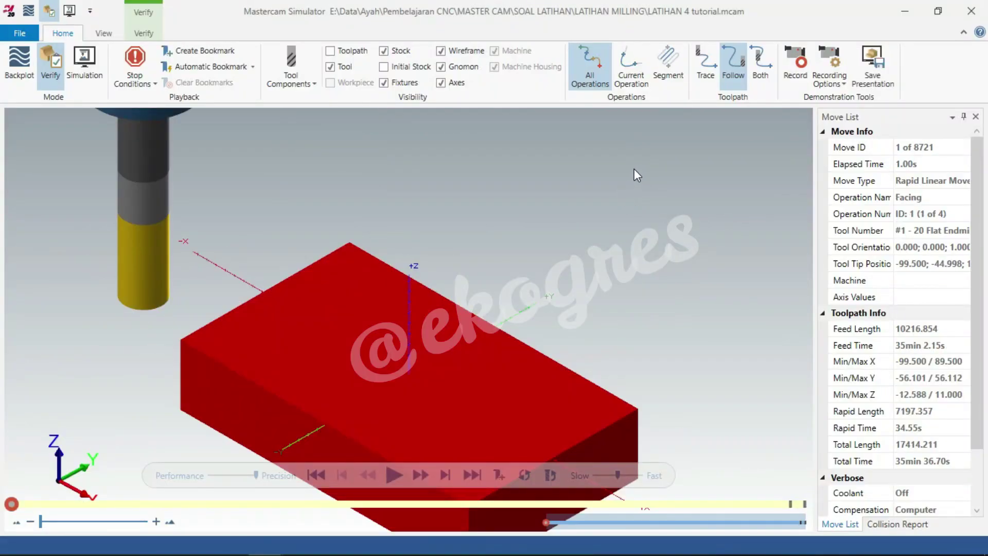
Zoom out and play the verification to move 8721 of 8721 with the part fully machined
scroll(663, 175, down, 2)
scroll(662, 175, down, 2)
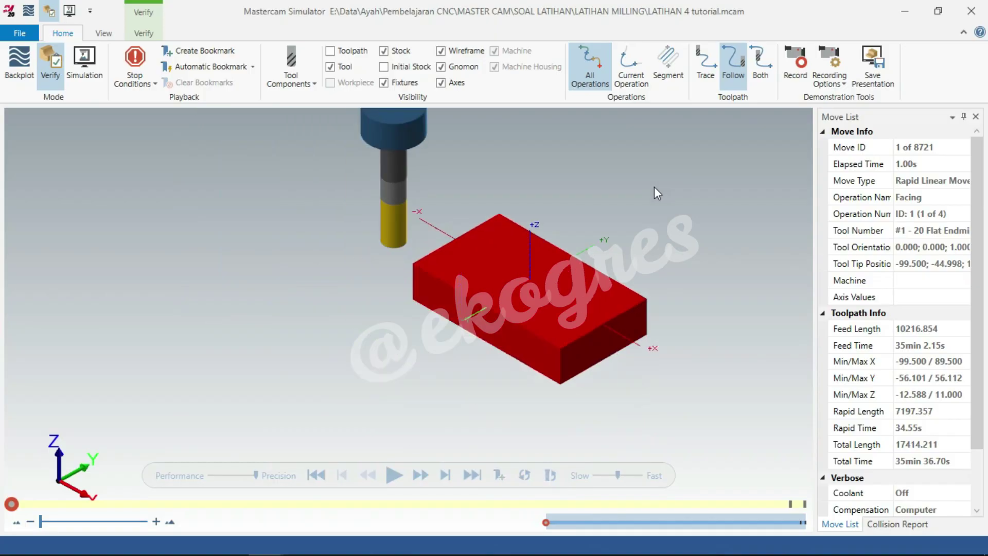
click(393, 474)
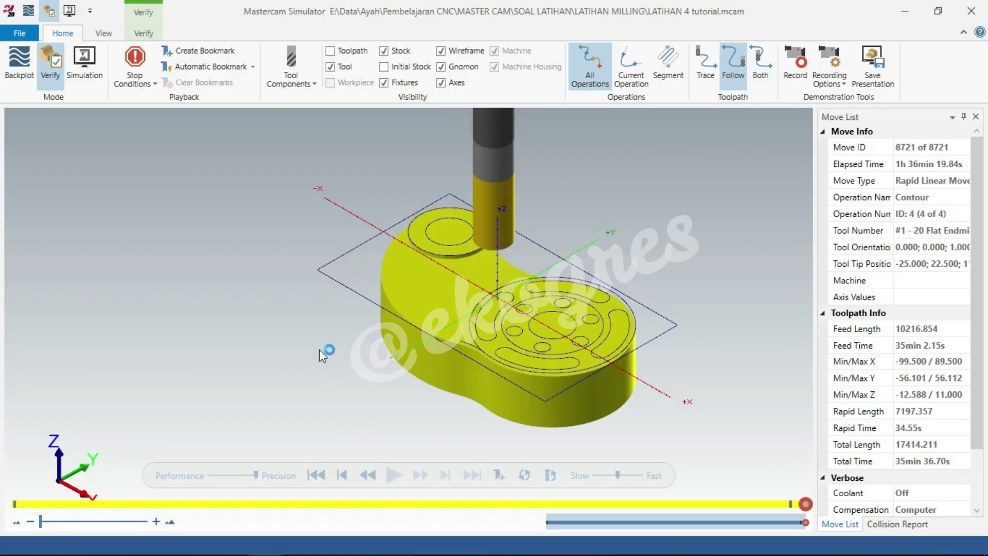
Orbit and refit the simulated part in isometric, then compare it with the PDF drawing
scroll(434, 224, up, 2)
scroll(415, 308, up, 2)
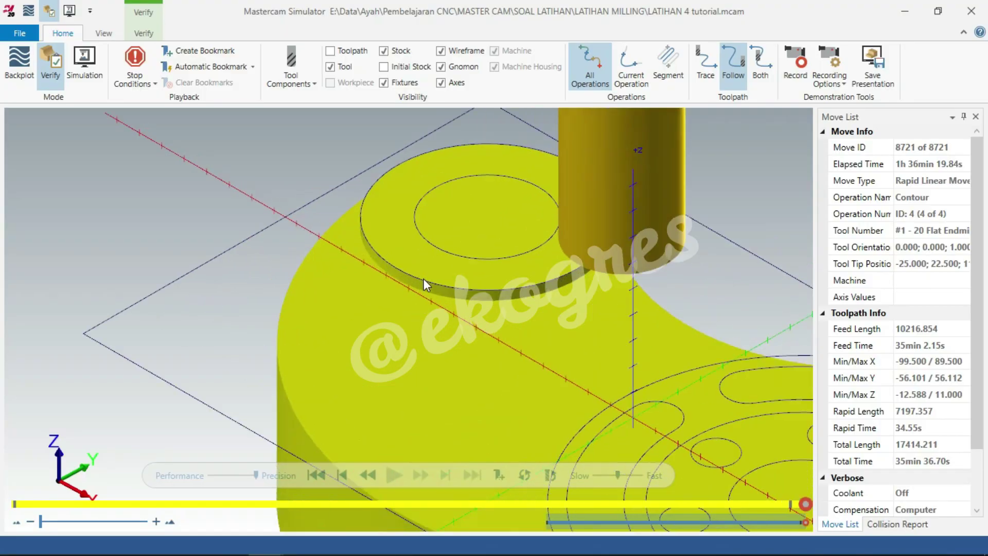
mouse_move(411, 312)
middle_down()
mouse_move(447, 292)
mouse_move(335, 274)
mouse_move(441, 253)
mouse_move(453, 282)
mouse_move(427, 293)
middle_up()
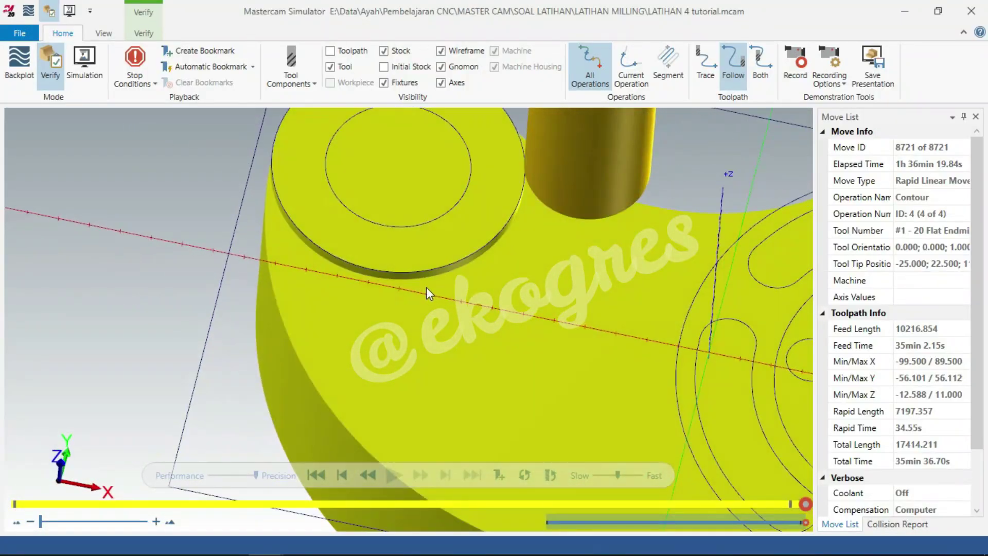
right_click(460, 246)
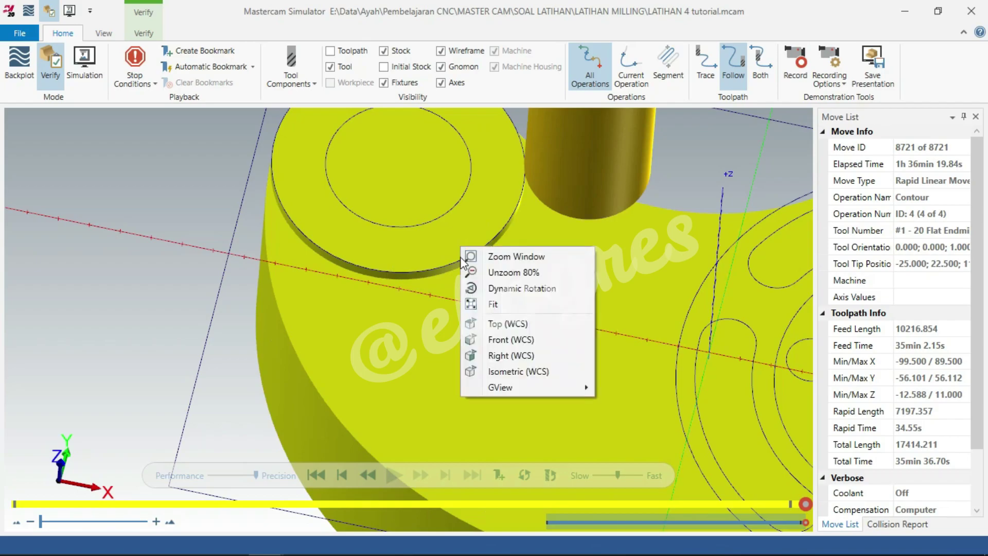
click(513, 372)
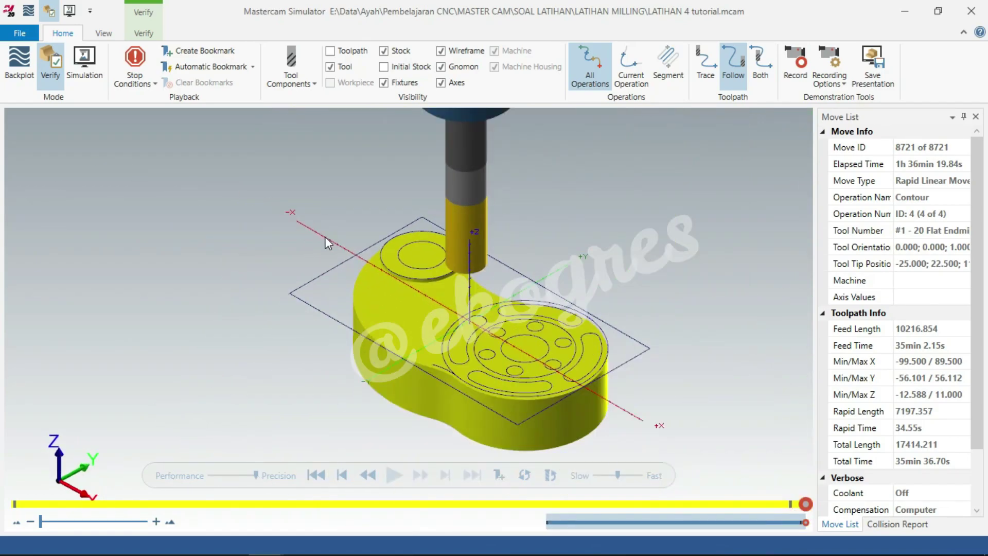
right_click(279, 302)
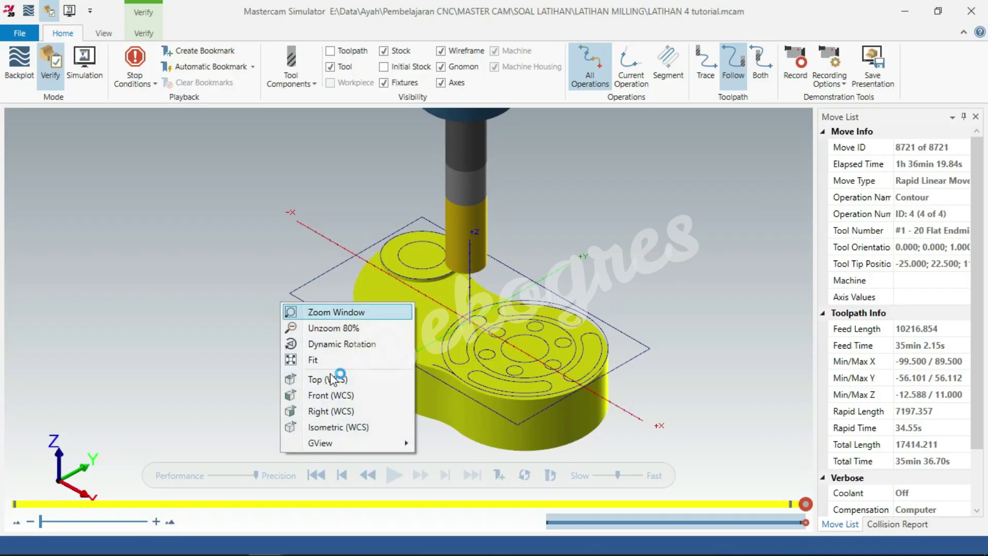
click(332, 359)
scroll(521, 287, down, 3)
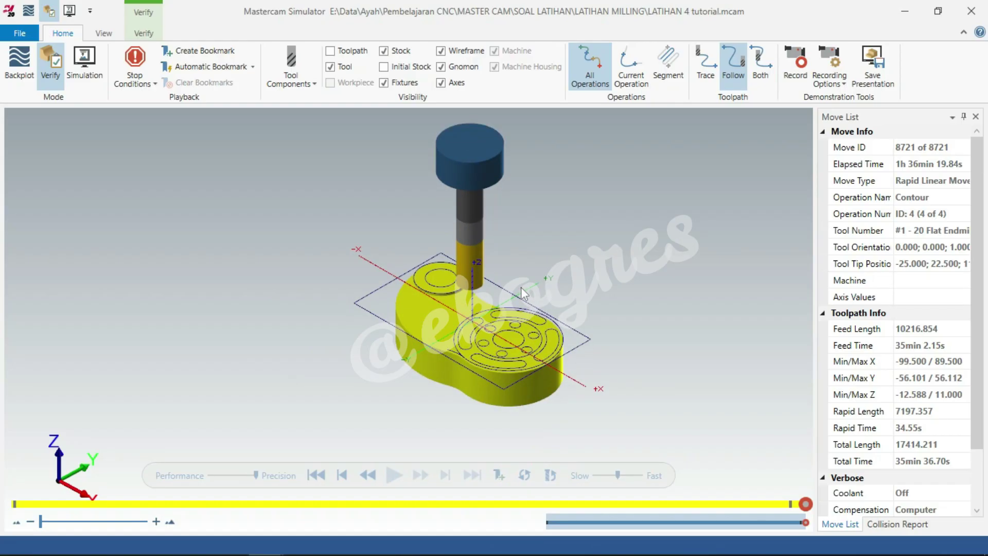
key(alt+Tab)
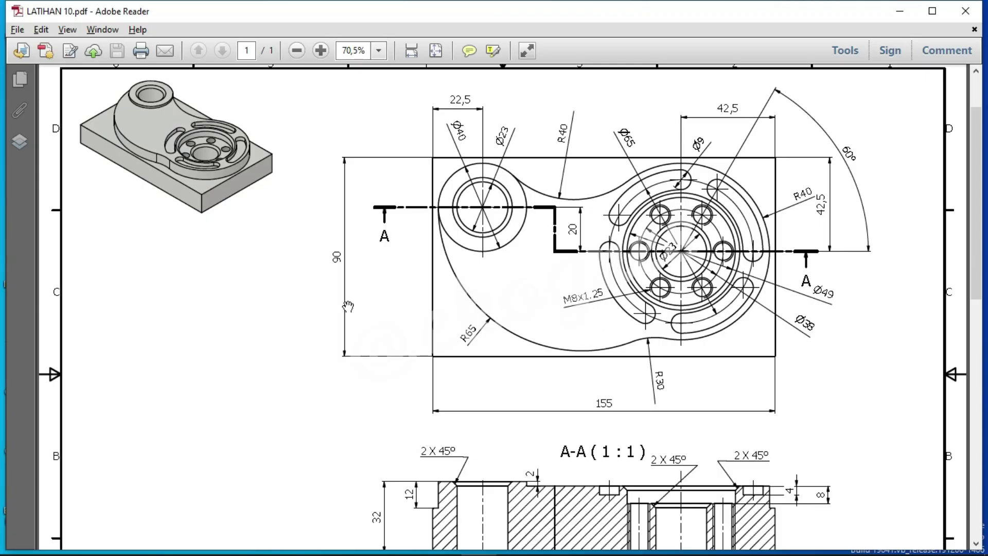
key(alt+Tab)
key(alt+Tab)
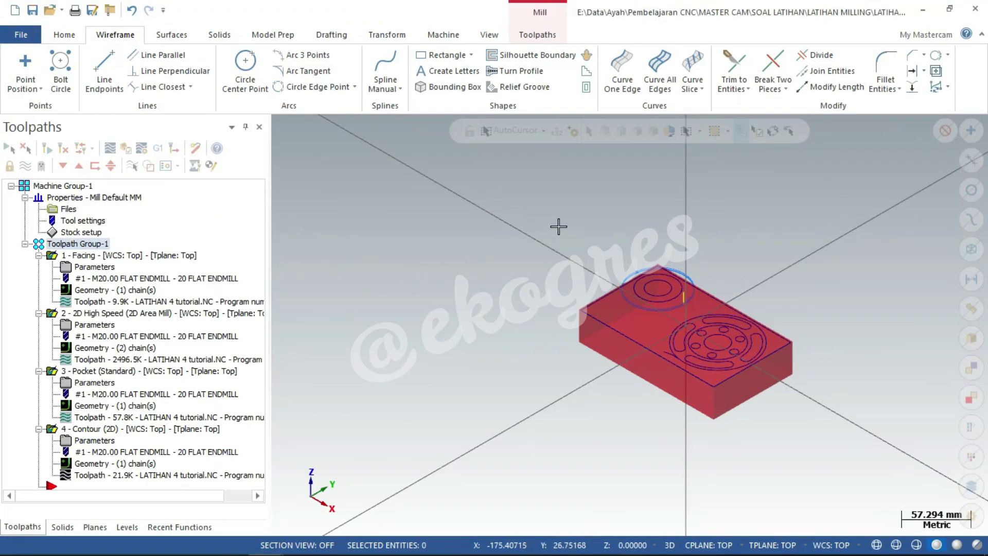
Show the plate from Top (WCS) with toolpath display off, fitted in view
right_click(560, 228)
click(591, 305)
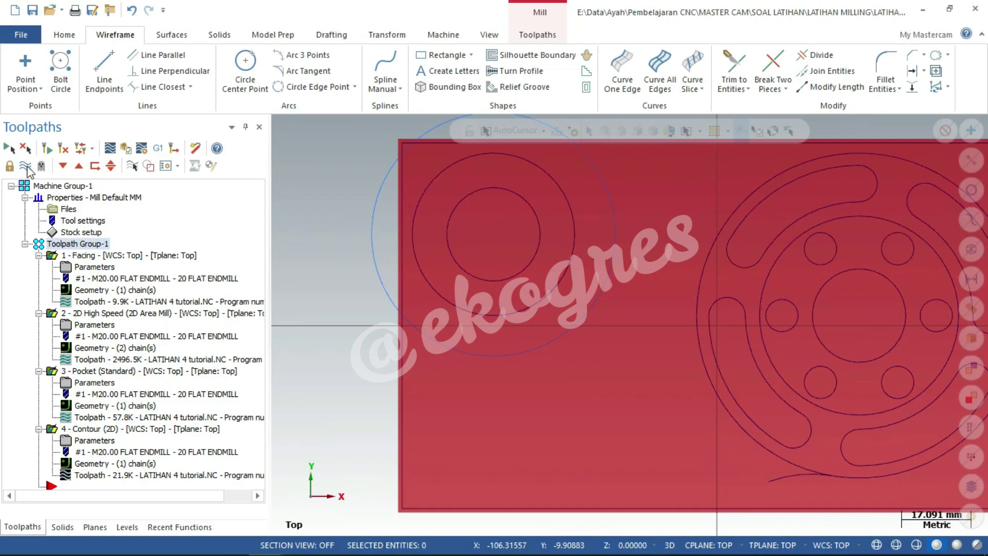
click(26, 168)
right_click(510, 272)
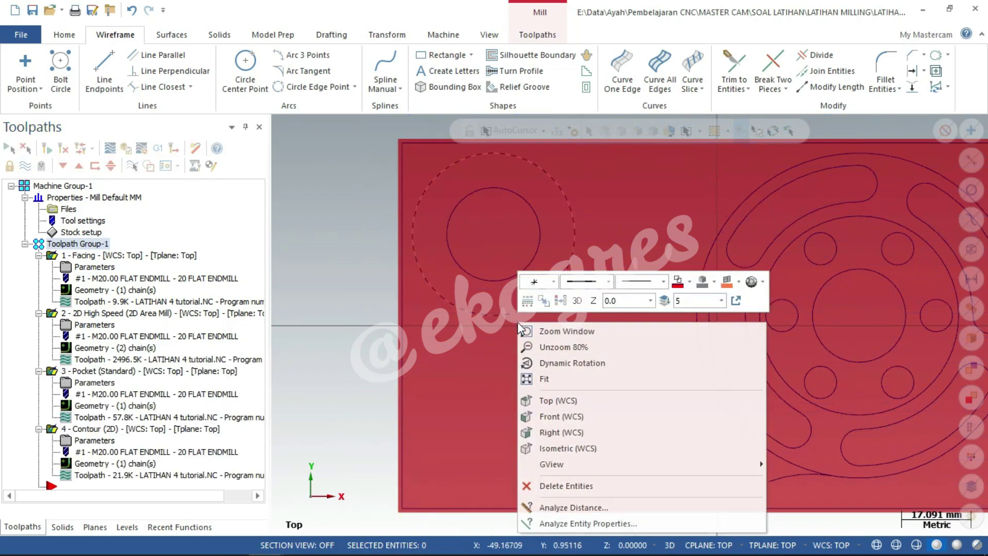
click(548, 376)
scroll(548, 376, down, 1)
scroll(514, 406, down, 1)
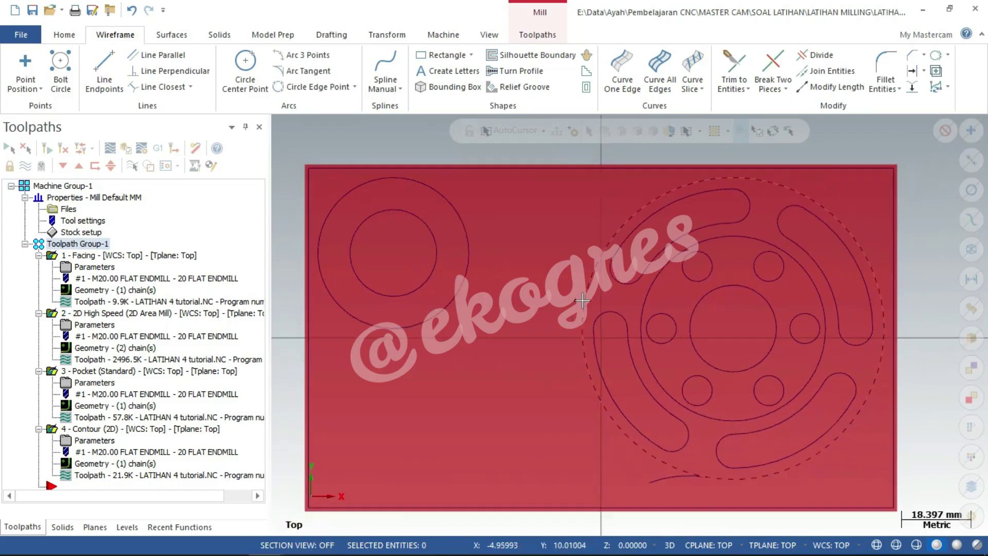
scroll(463, 442, down, 1)
scroll(424, 471, down, 1)
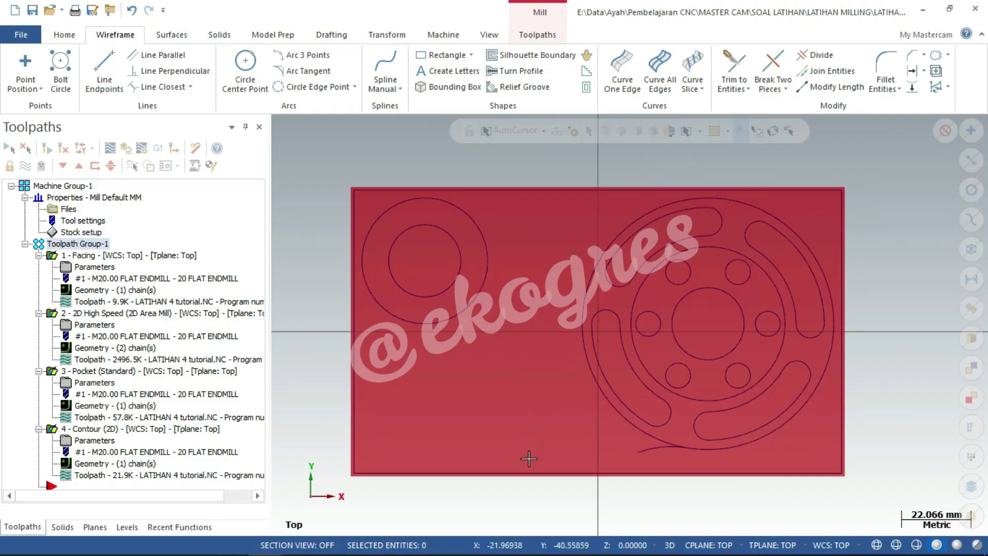
click(647, 447)
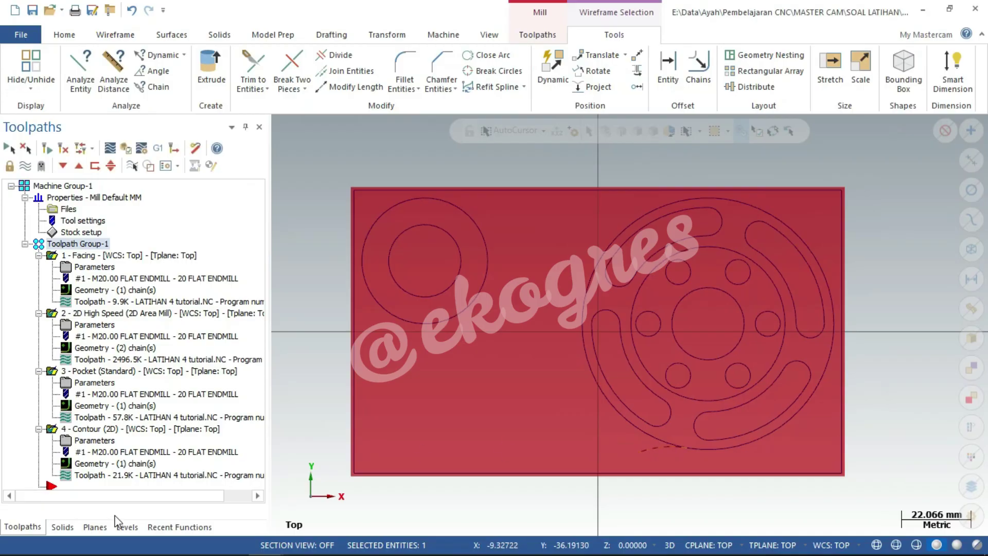
Rename level 5 to 'toolpath 4, 5' and try deleting all its entities
click(127, 527)
click(18, 233)
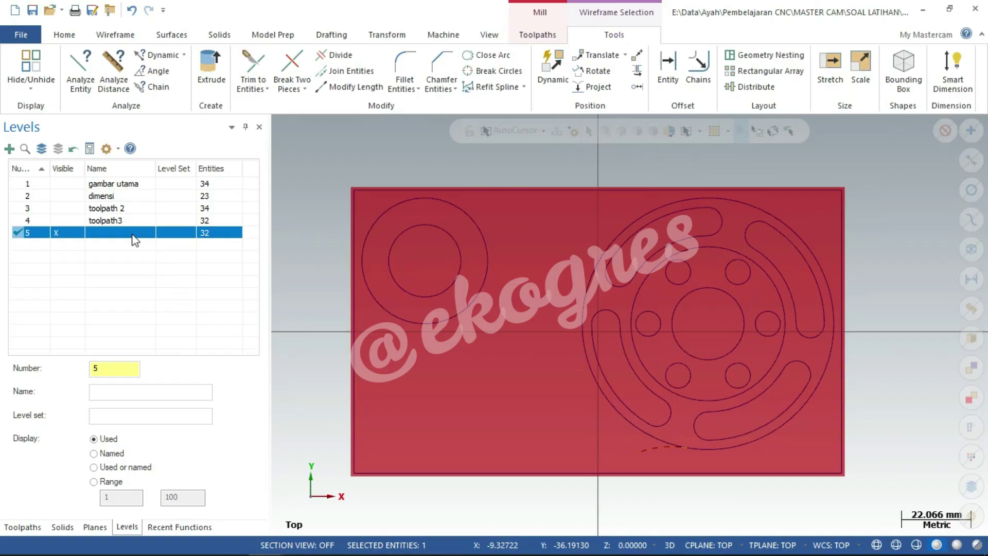
click(130, 391)
text(toolpata)
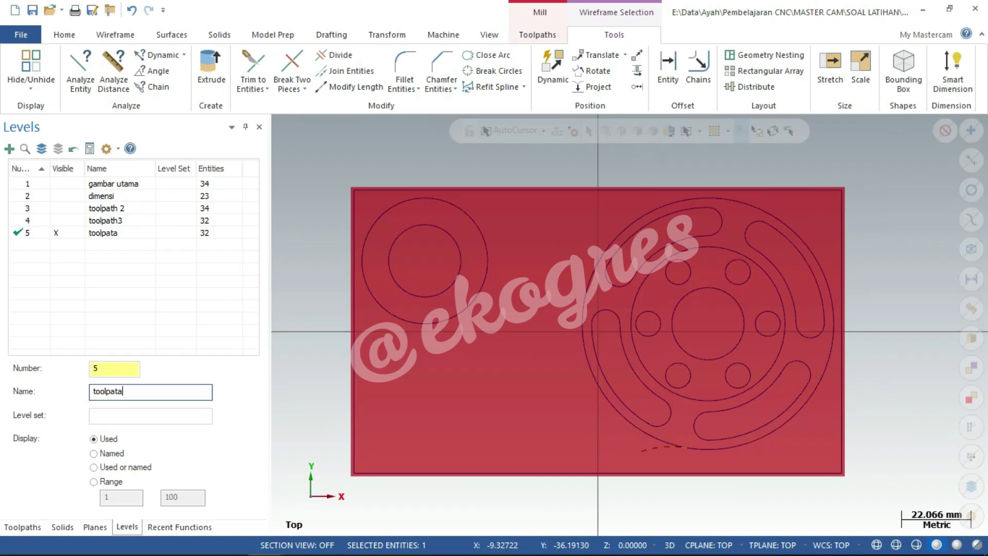
key(BackSpace)
text(h 4)
text(, 5)
click(16, 237)
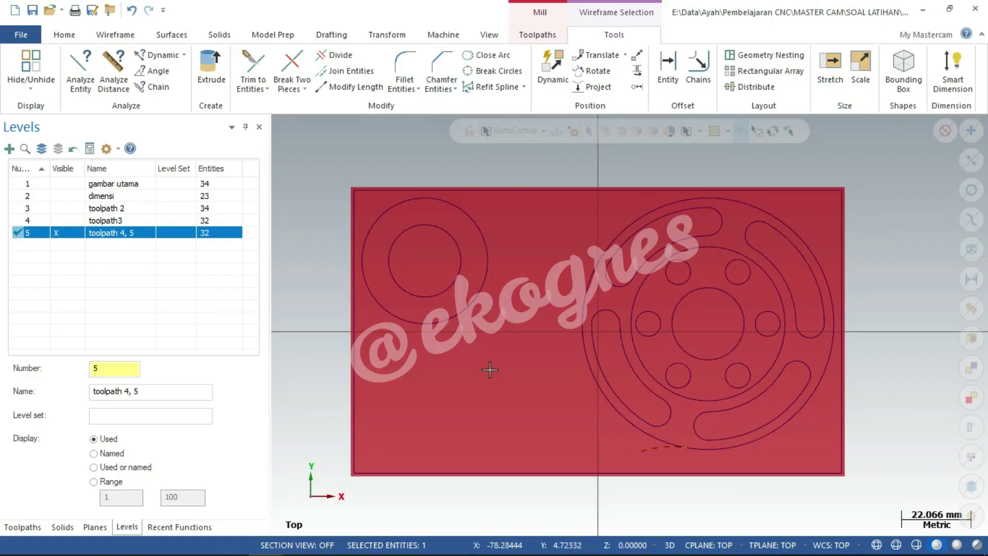
key(ctrl+a)
key(Delete)
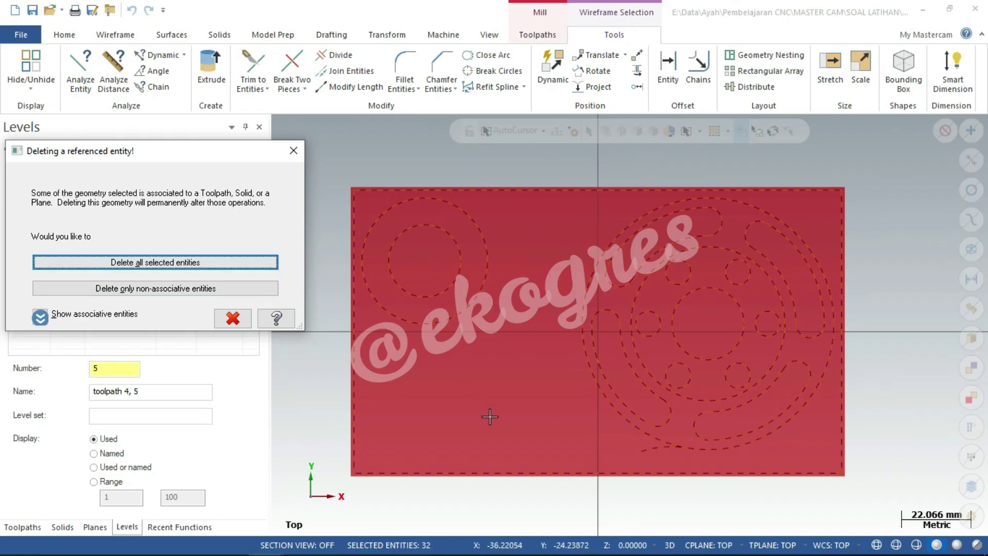
Delete the stray outer arcs, restoring the bolt-pattern and left-boss circles
key(Escape)
click(463, 312)
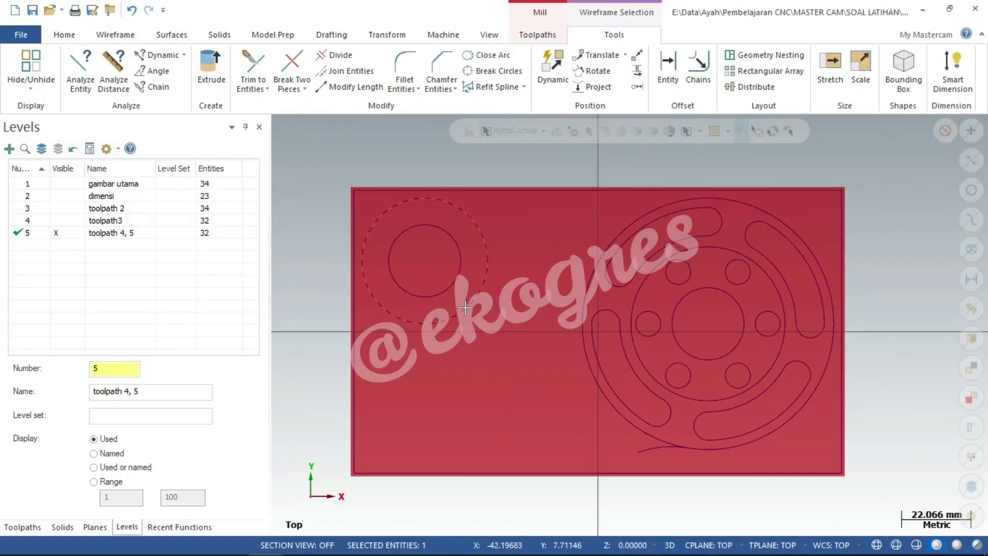
key(Delete)
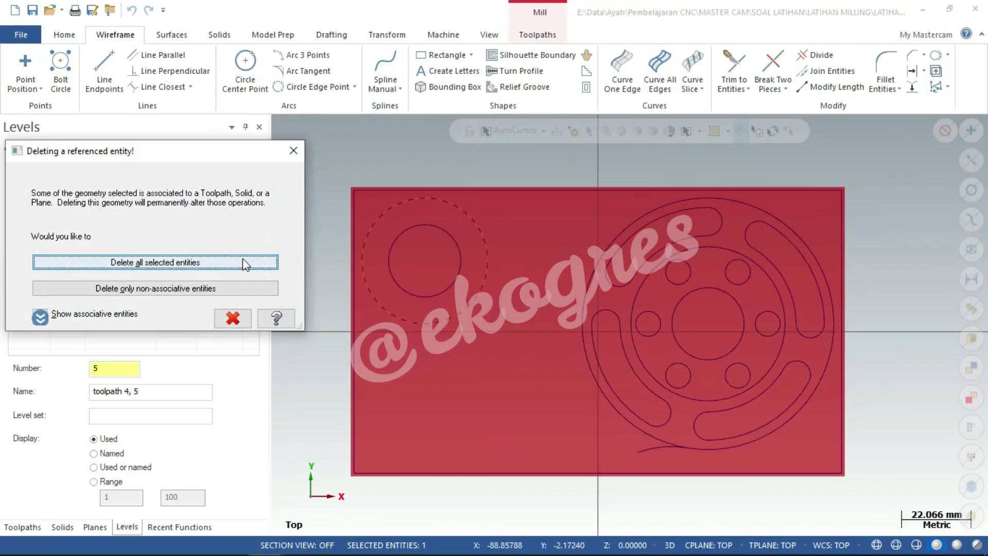
click(244, 261)
key(Delete)
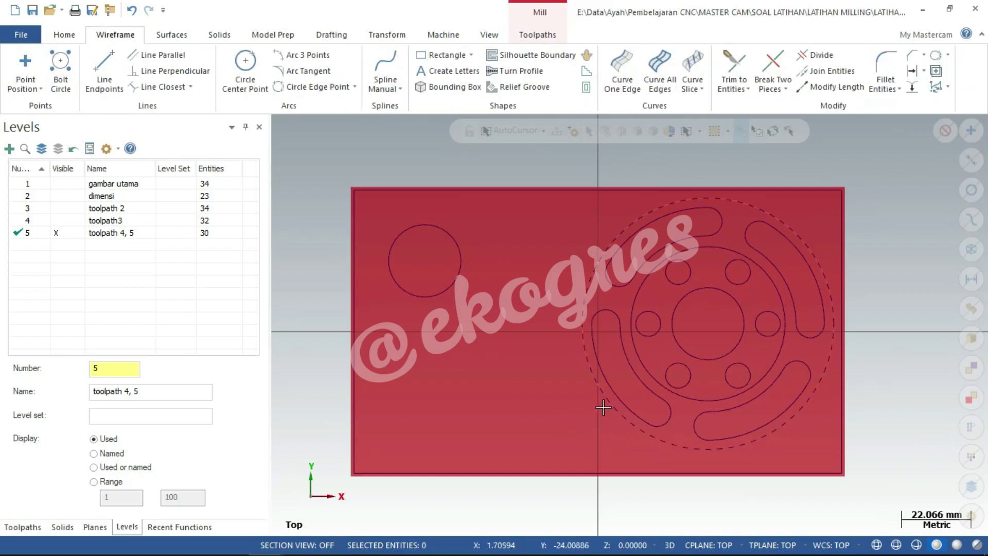
click(616, 408)
key(Delete)
click(133, 10)
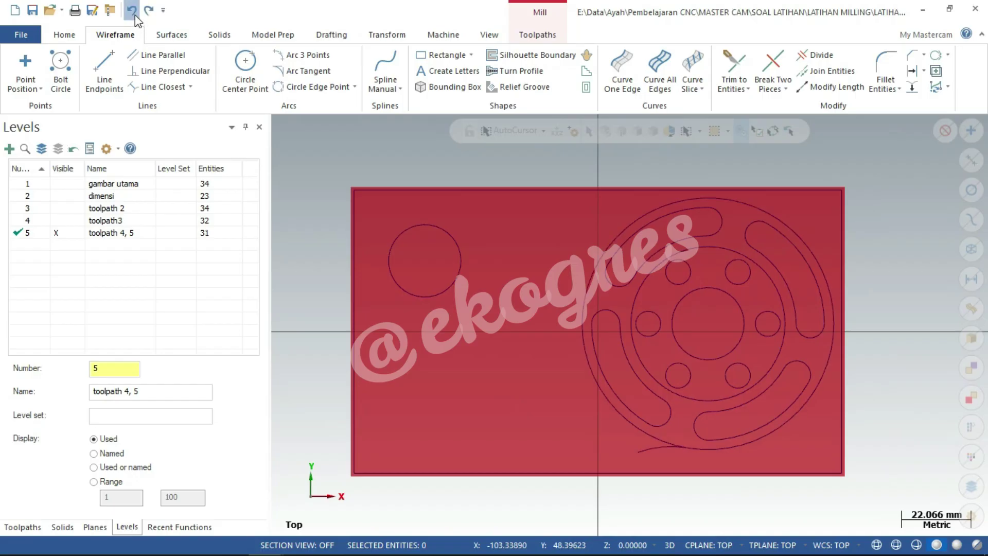
click(135, 14)
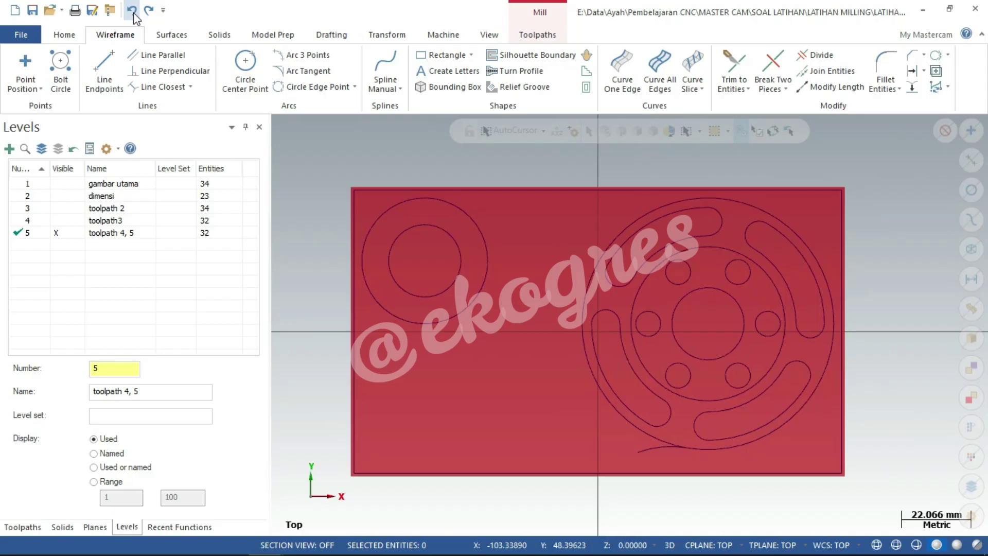
click(653, 448)
key(Delete)
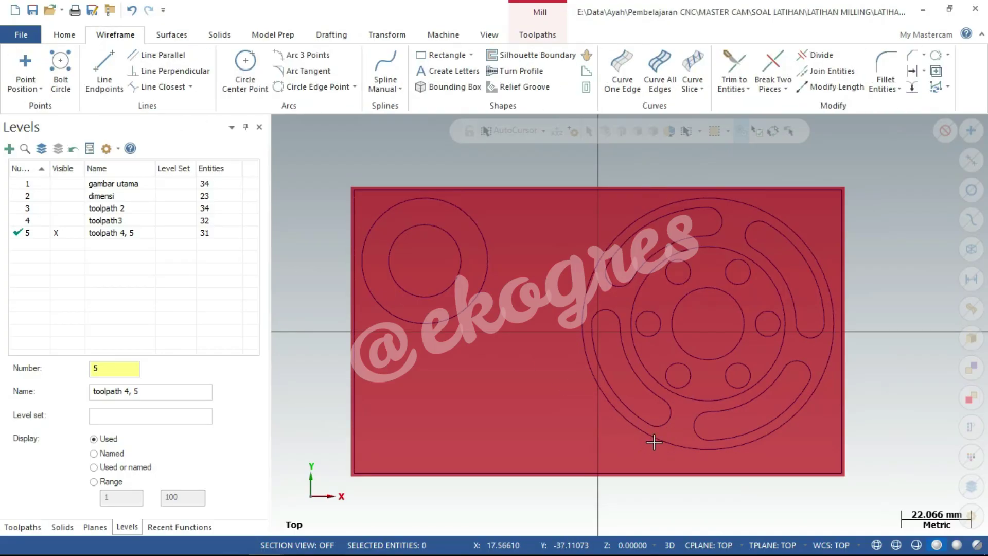
click(655, 438)
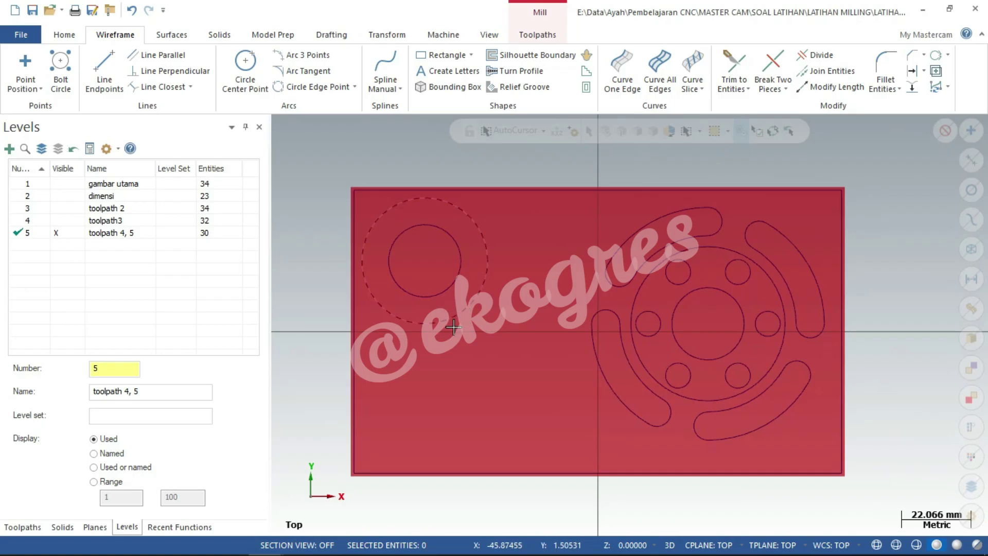
Regenerate the 4 - Contour (2D) operation
click(22, 527)
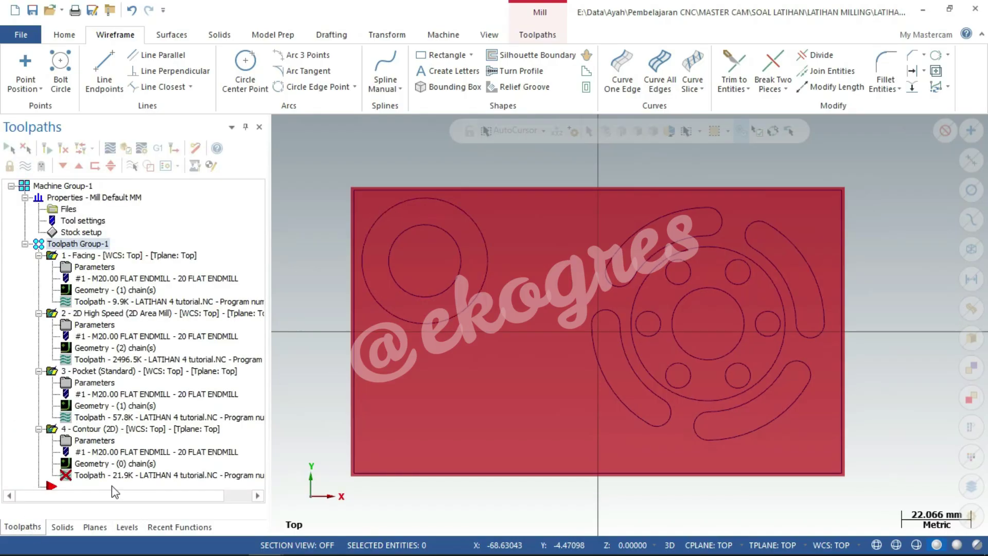
click(119, 431)
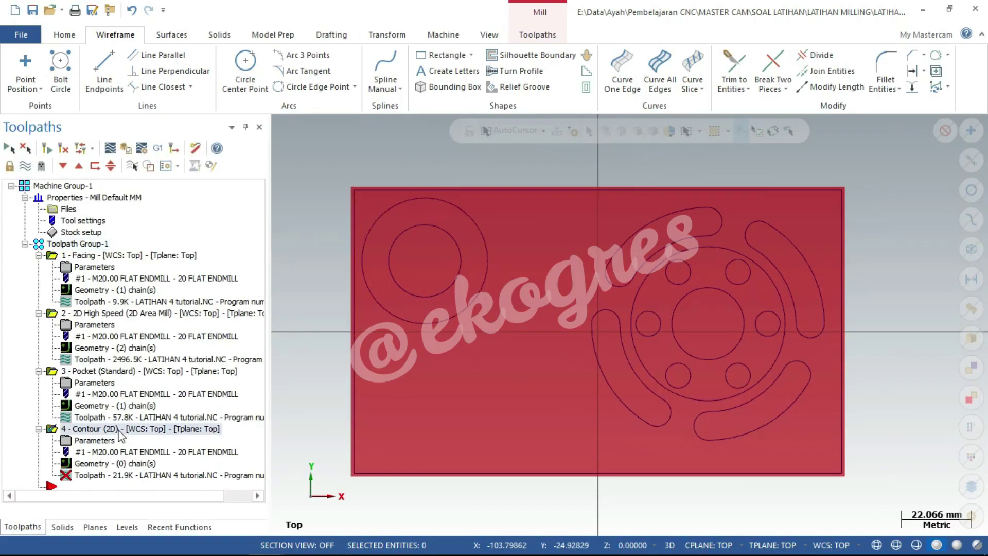
click(49, 148)
Dismiss the warnings and chain the Contour operation to the outer left circle
click(570, 318)
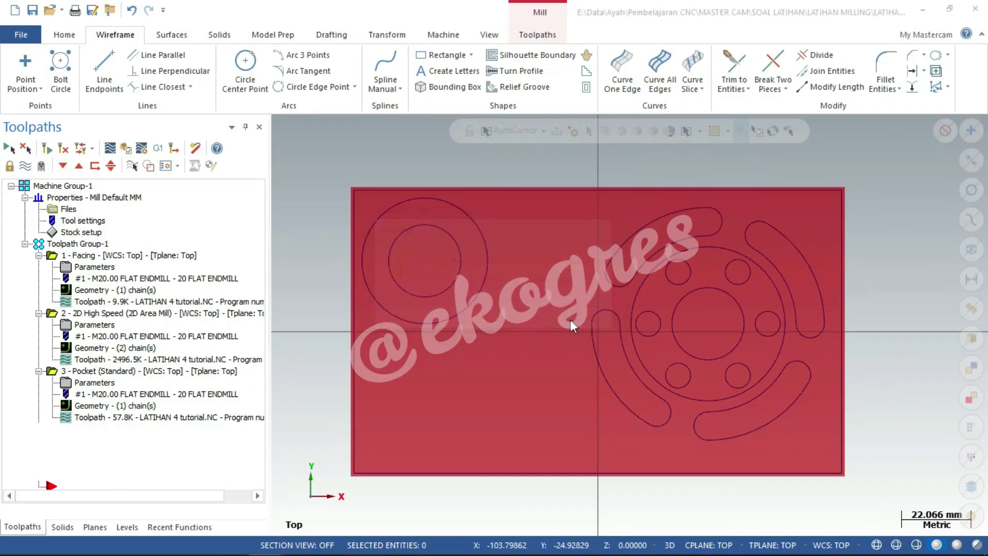
click(570, 320)
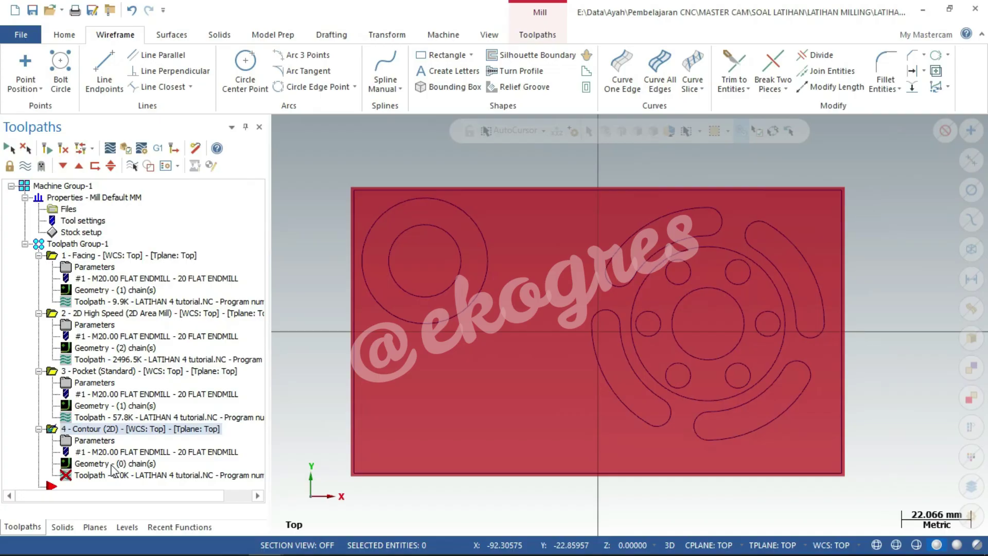
click(112, 468)
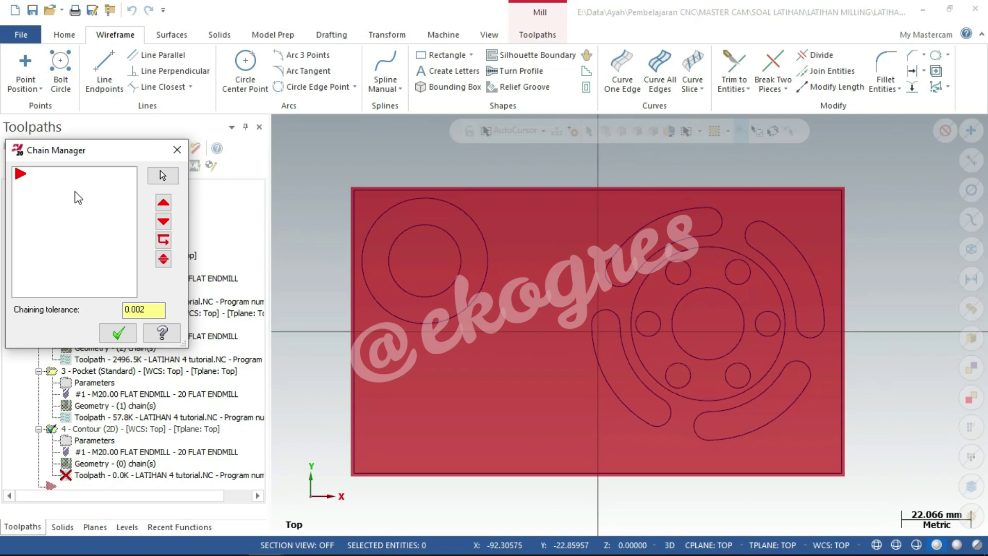
right_click(49, 202)
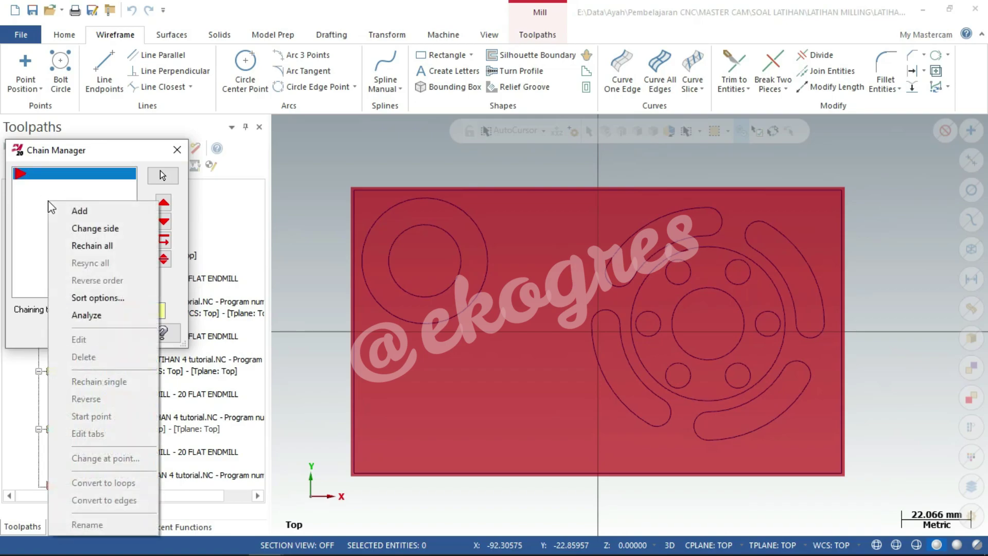
click(88, 212)
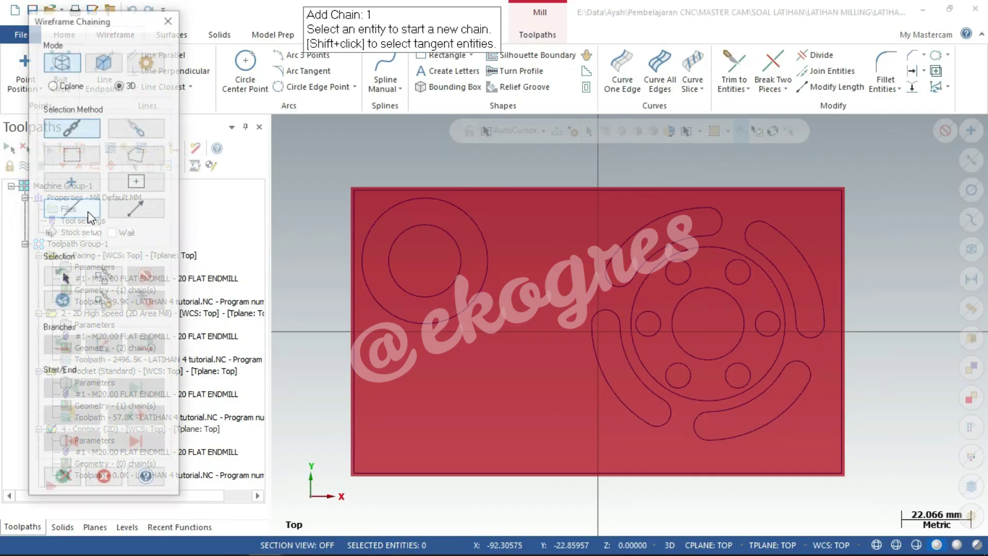
click(485, 246)
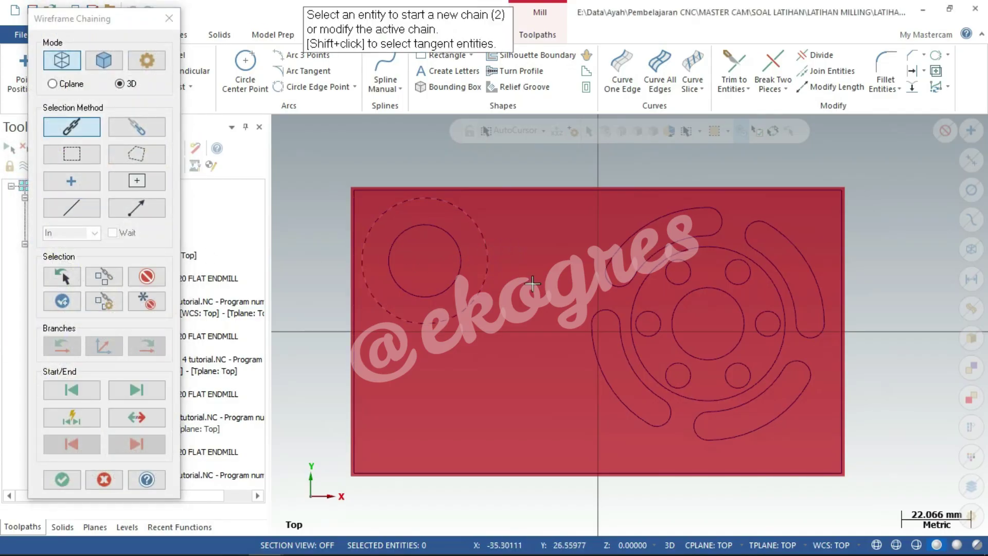
click(69, 479)
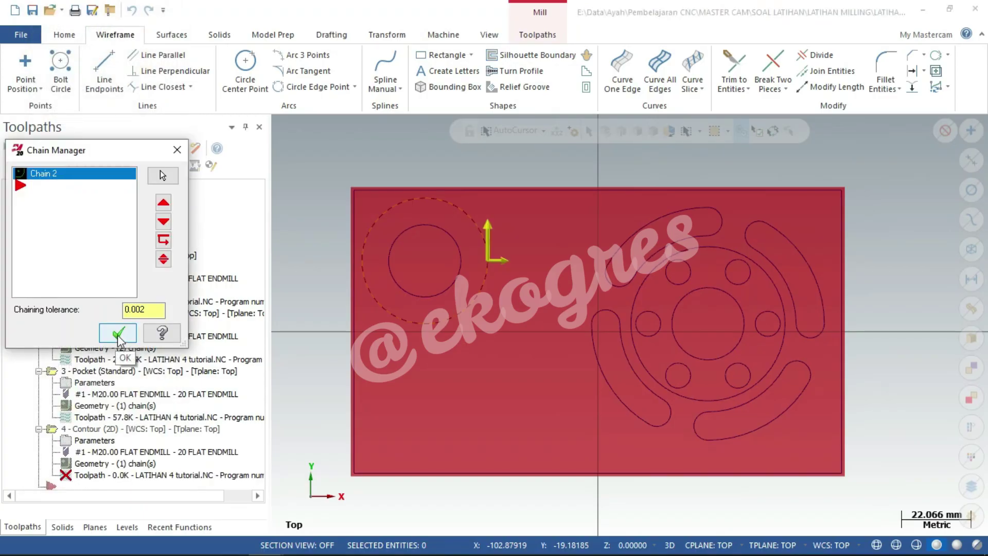
click(119, 335)
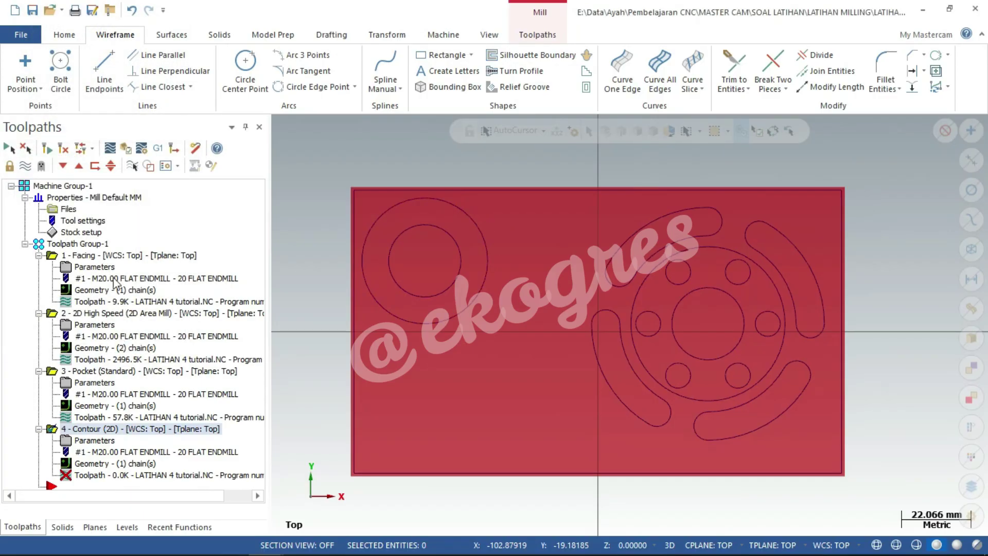
Regenerate the Contour toolpath and toggle its display, leaving it hidden
click(47, 149)
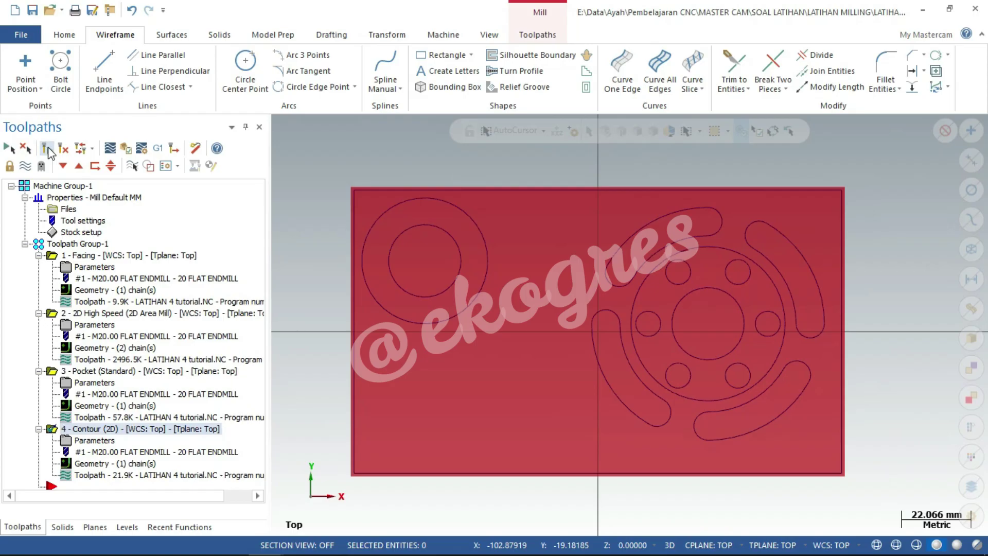
click(24, 167)
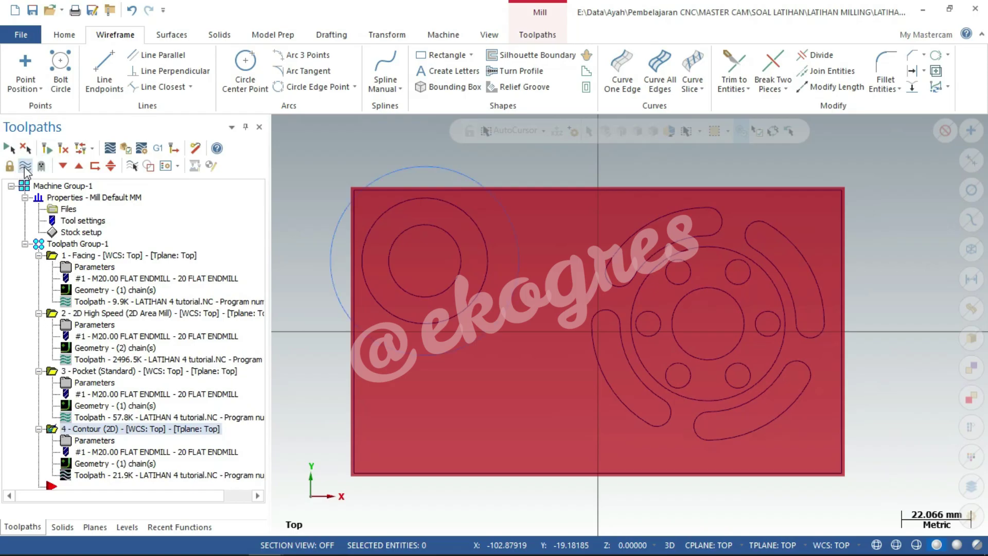
click(24, 168)
click(24, 167)
click(24, 166)
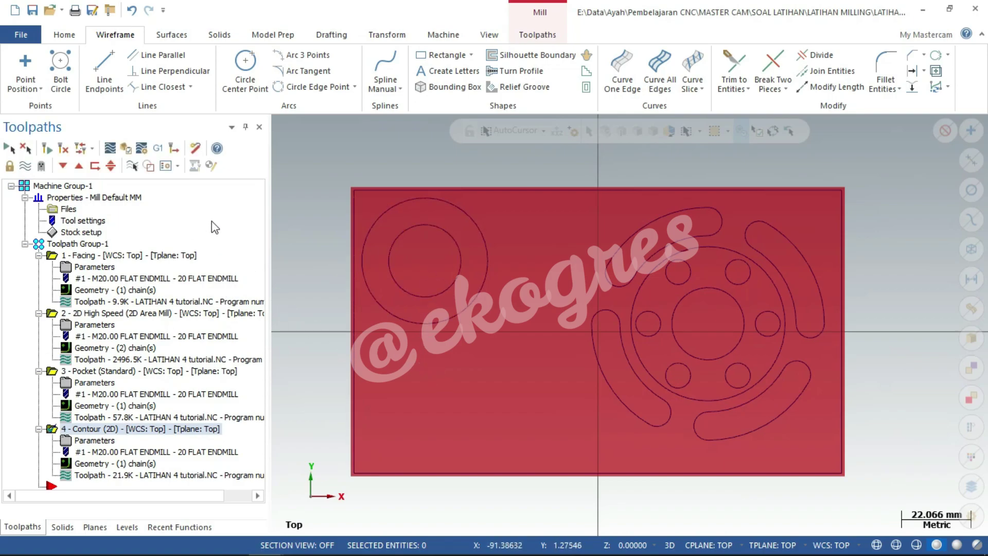
Start a new Pocket toolpath chained to the inner left circle
right_click(179, 221)
mouse_move(255, 148)
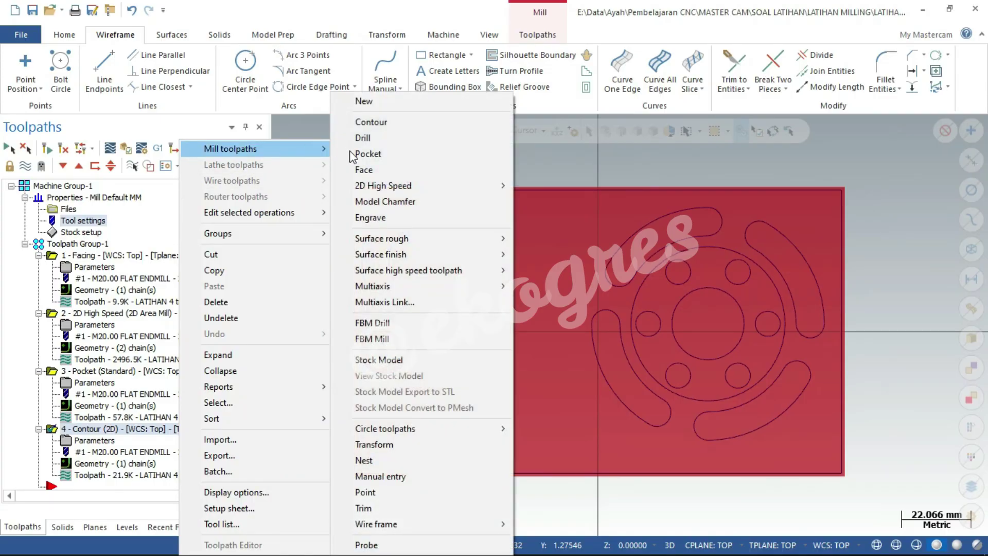
click(363, 153)
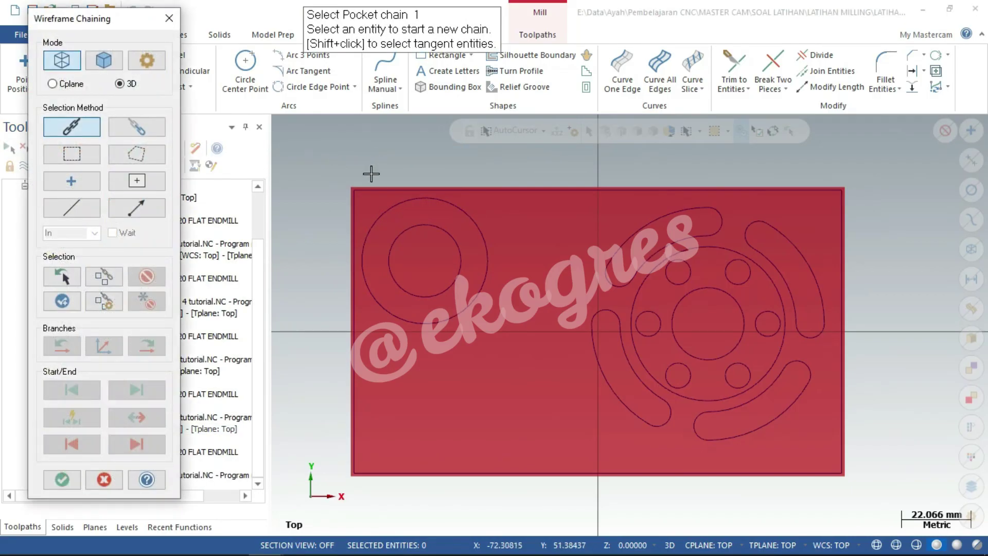
click(443, 290)
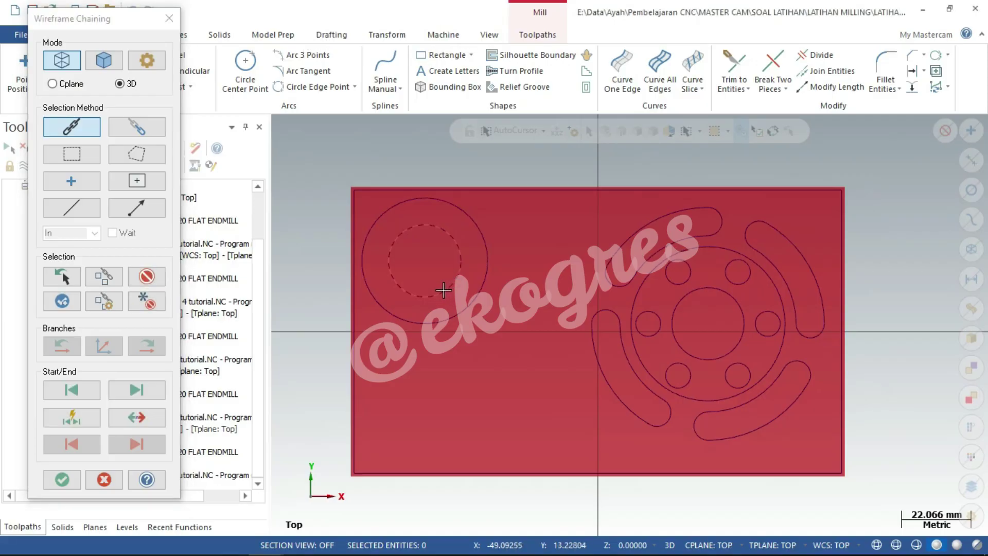
click(61, 479)
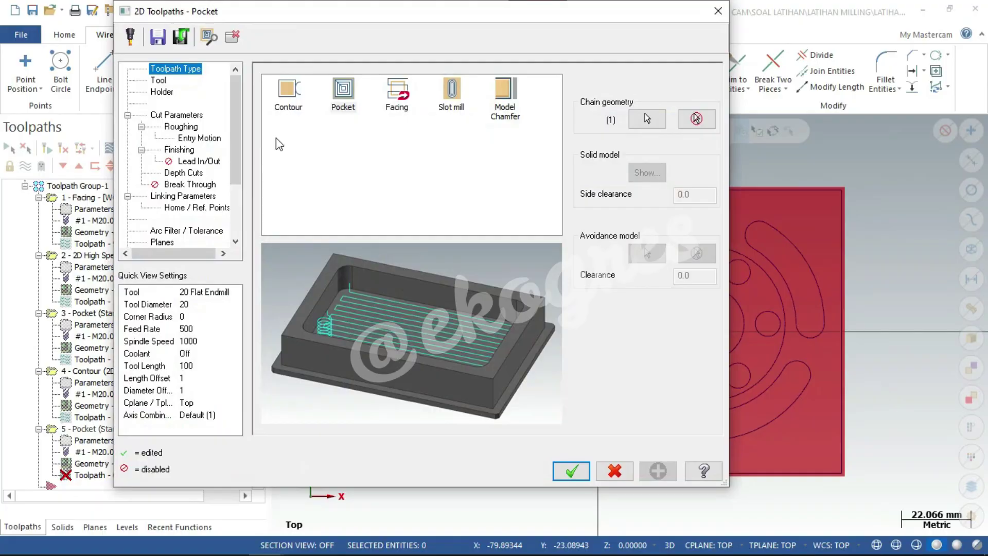
Review the pocket's tool, cut, depth and linking parameters, set depth -32, and accept
click(157, 81)
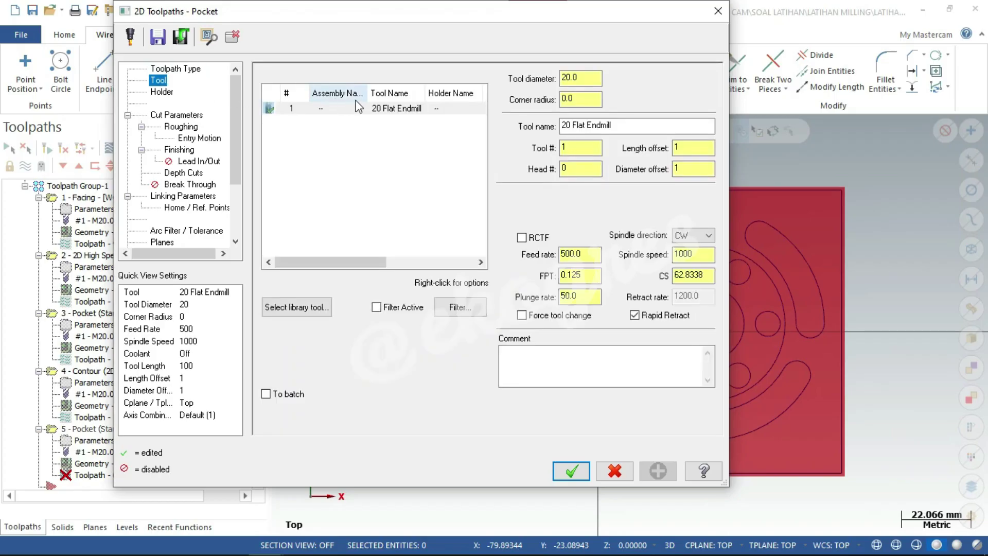
click(391, 114)
click(187, 118)
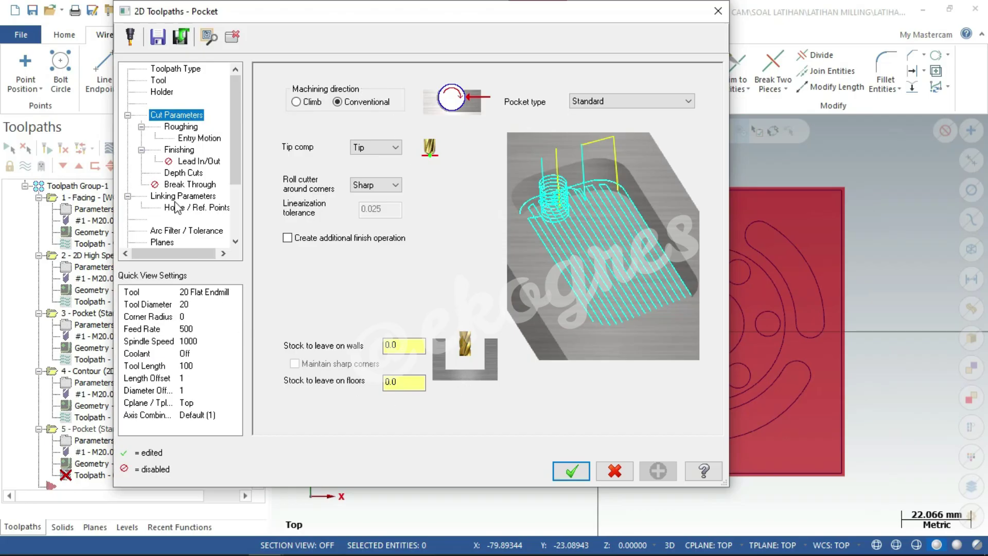
click(183, 128)
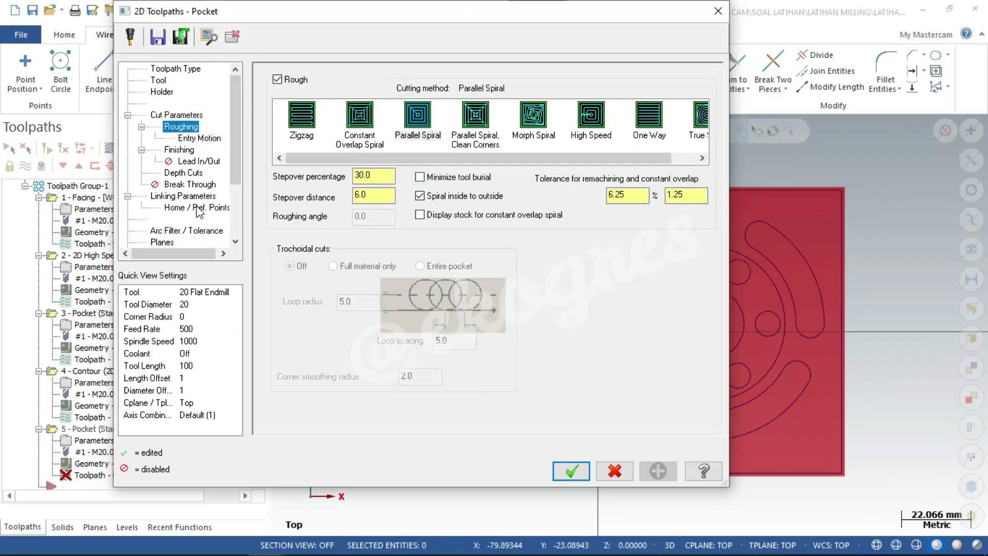
click(200, 139)
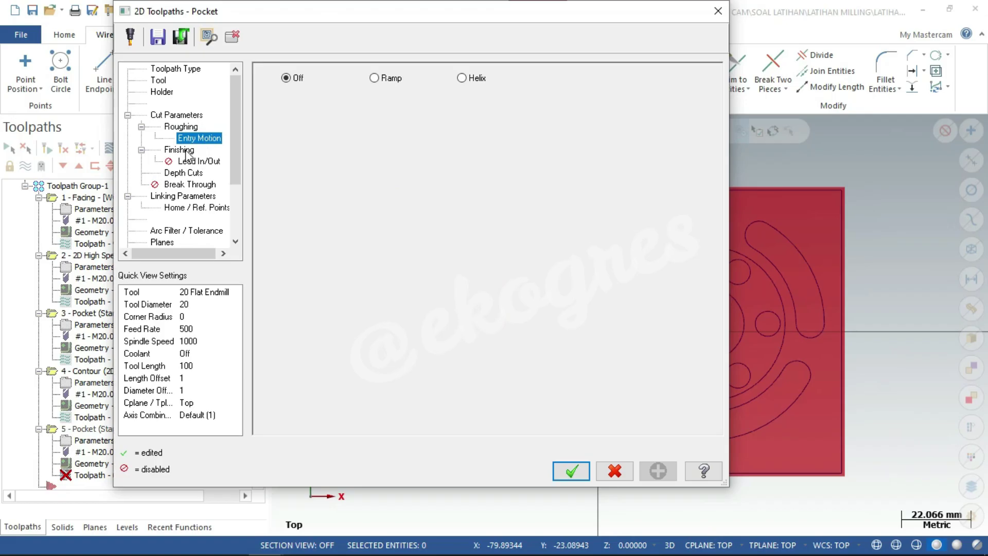
click(188, 152)
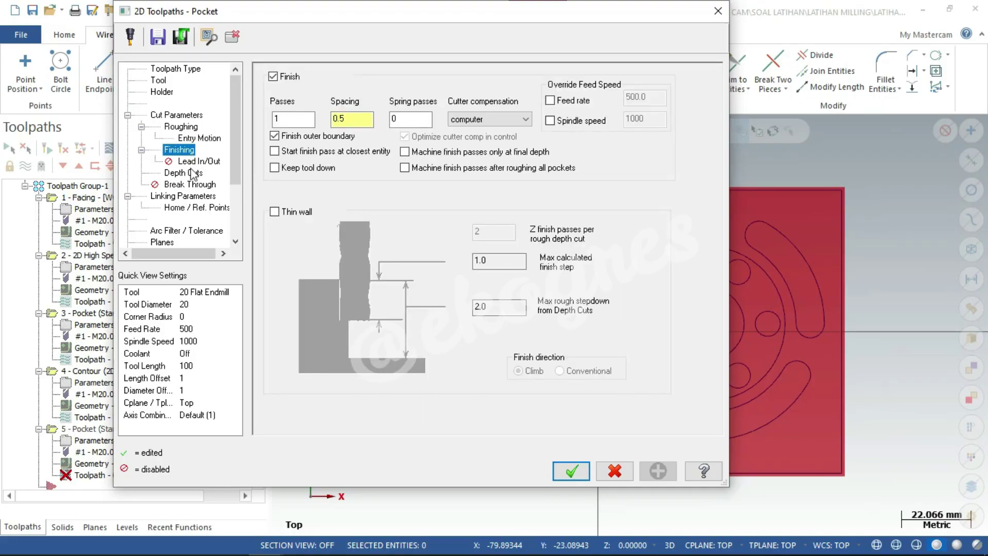
click(193, 173)
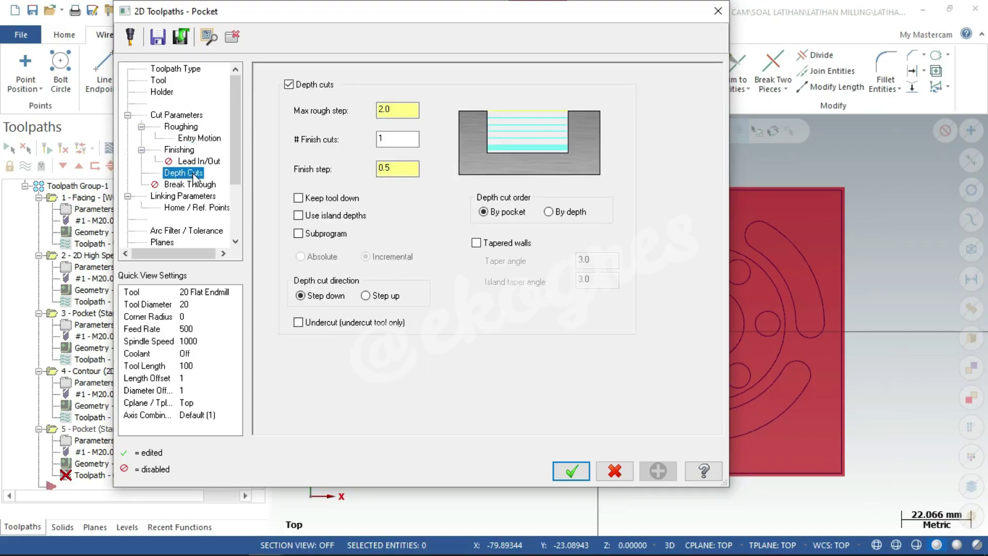
click(203, 196)
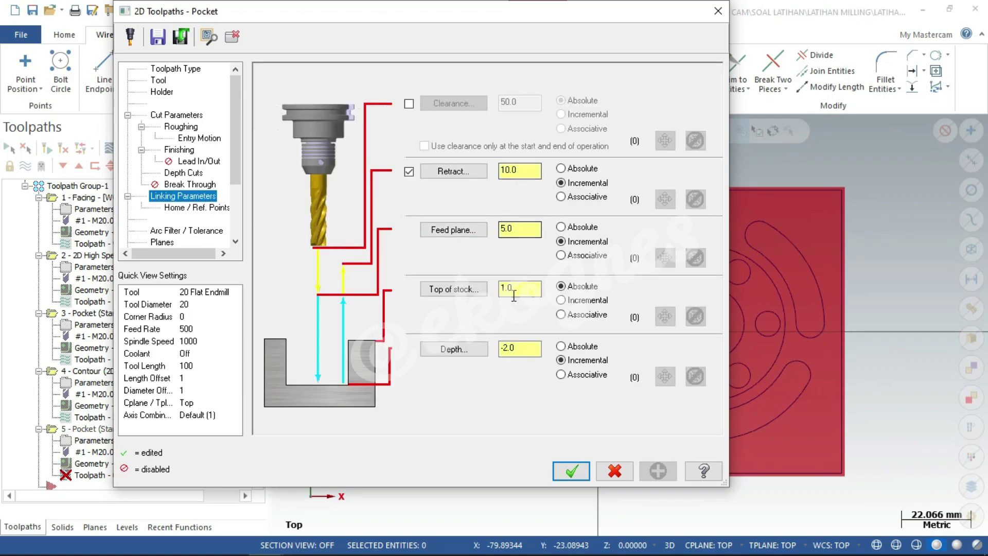
click(515, 347)
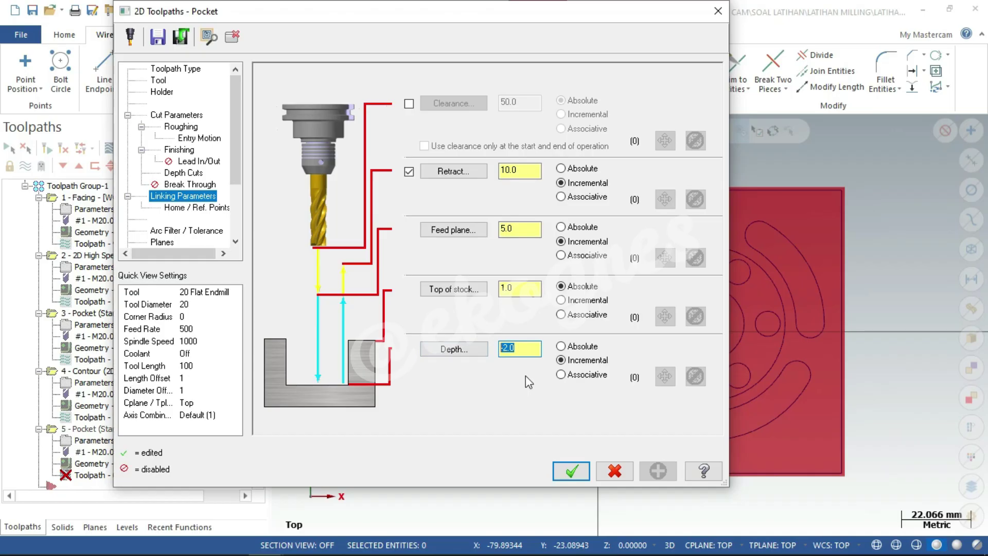
text(-)
click(580, 470)
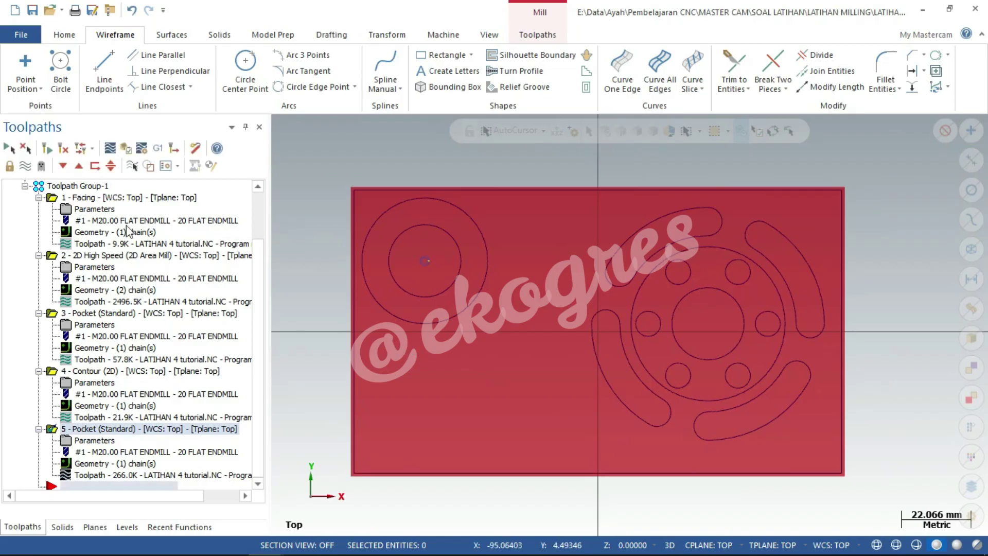
Select all five operations and show the part in isometric view
click(85, 187)
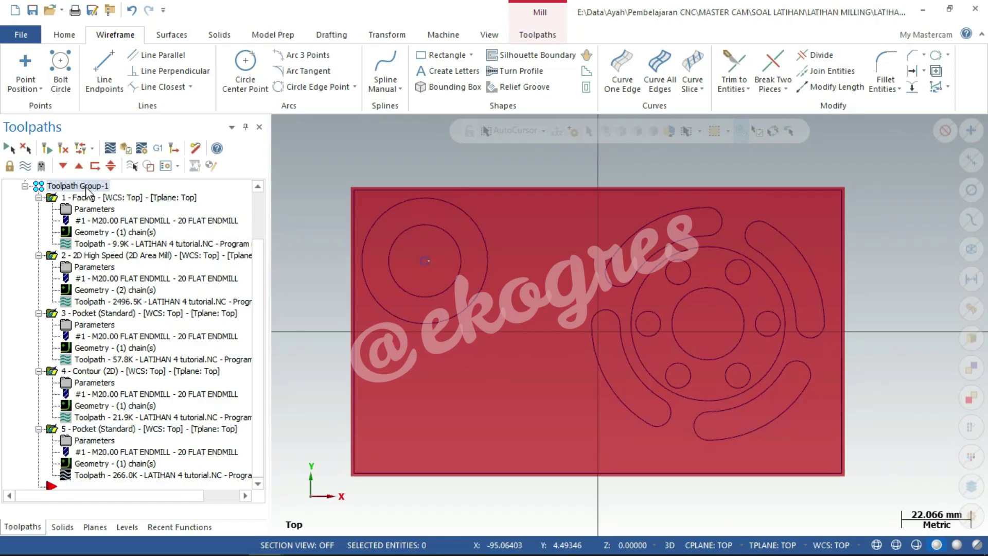
right_click(567, 177)
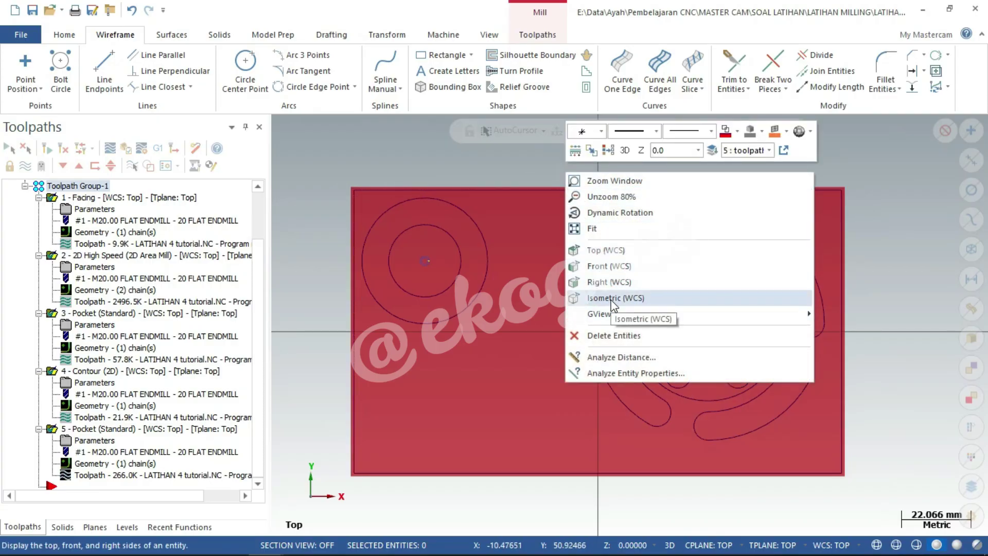
click(611, 299)
scroll(350, 219, down, 1)
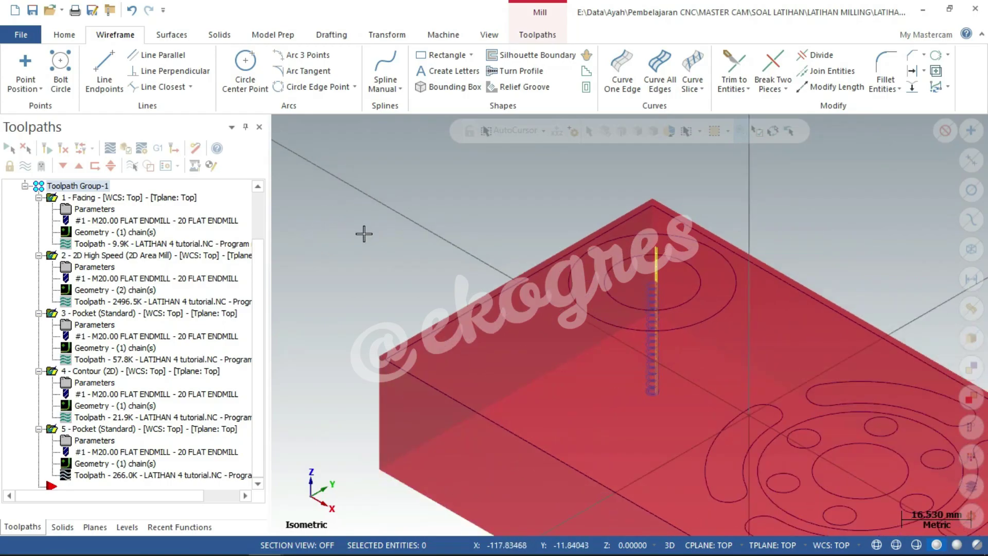
scroll(362, 230, down, 1)
scroll(363, 231, down, 1)
scroll(363, 223, down, 1)
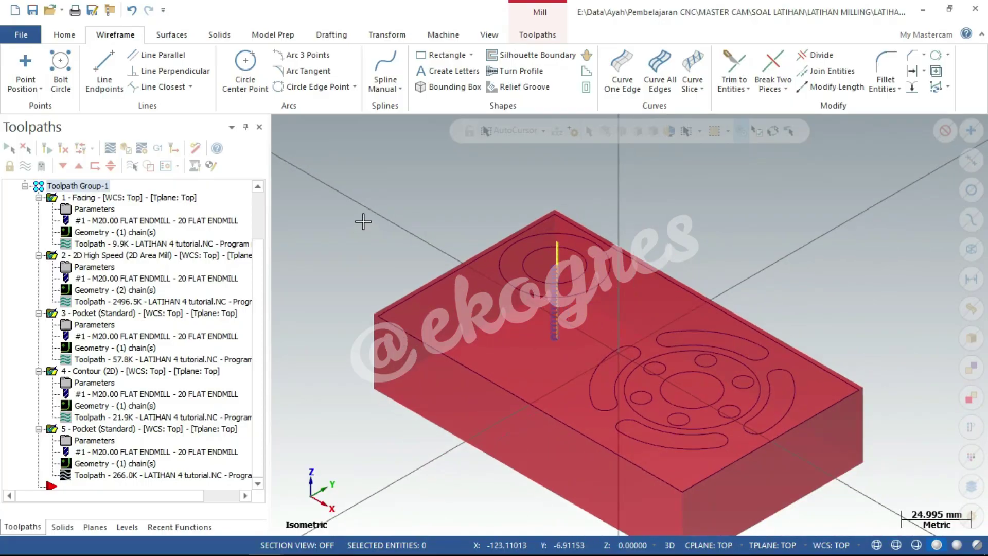
scroll(363, 221, down, 1)
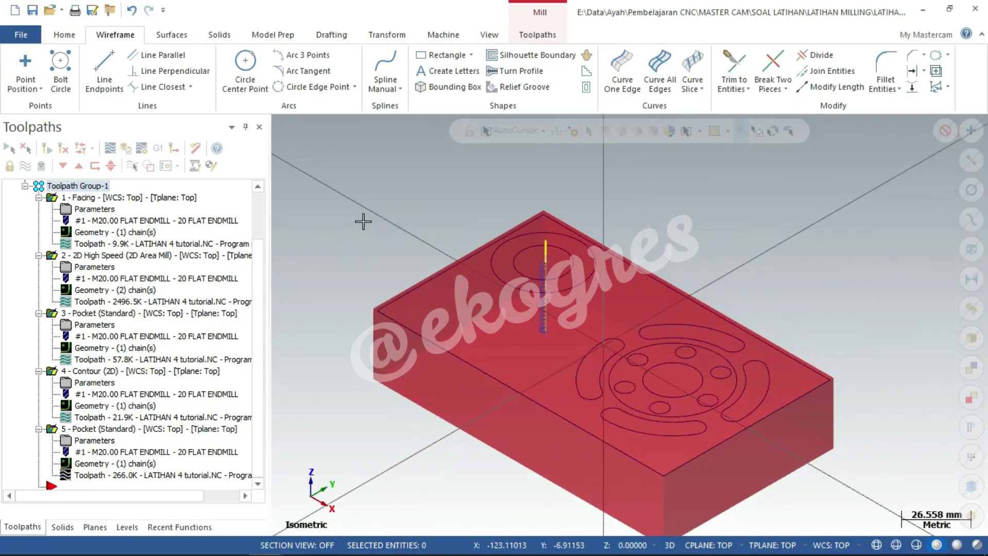
Verify the selected operations in Mastercam Simulator and play the simulation
click(125, 148)
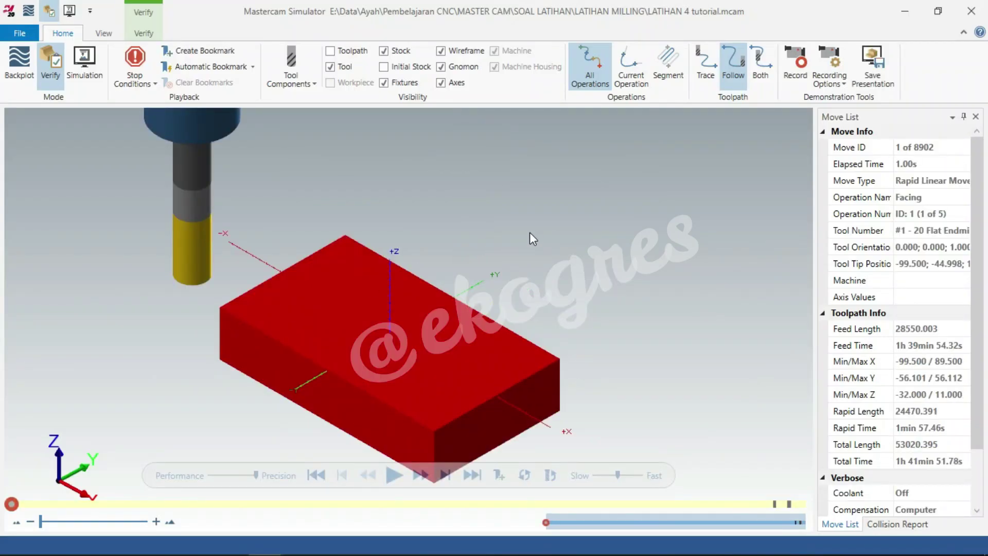
scroll(538, 227, down, 2)
scroll(388, 301, up, 1)
scroll(388, 301, up, 1)
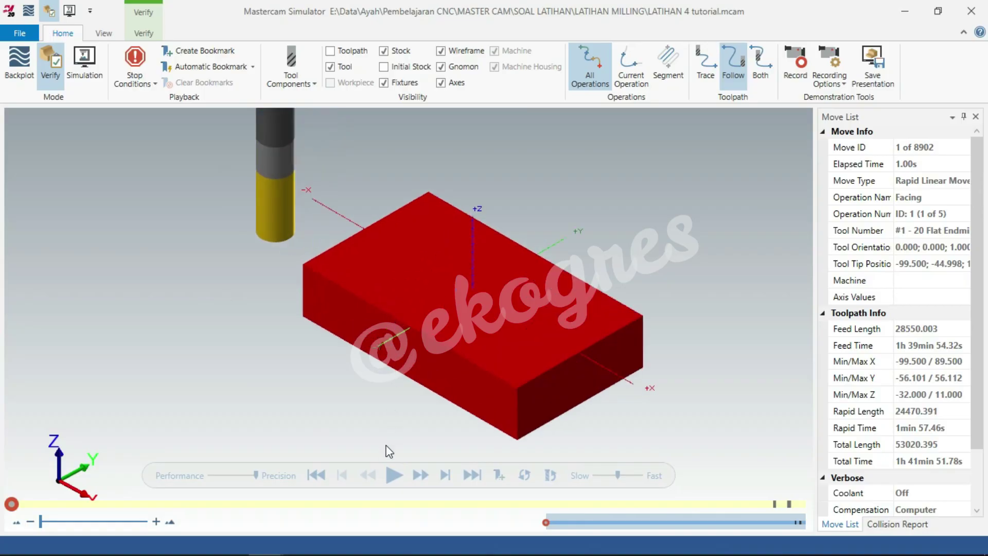
click(393, 475)
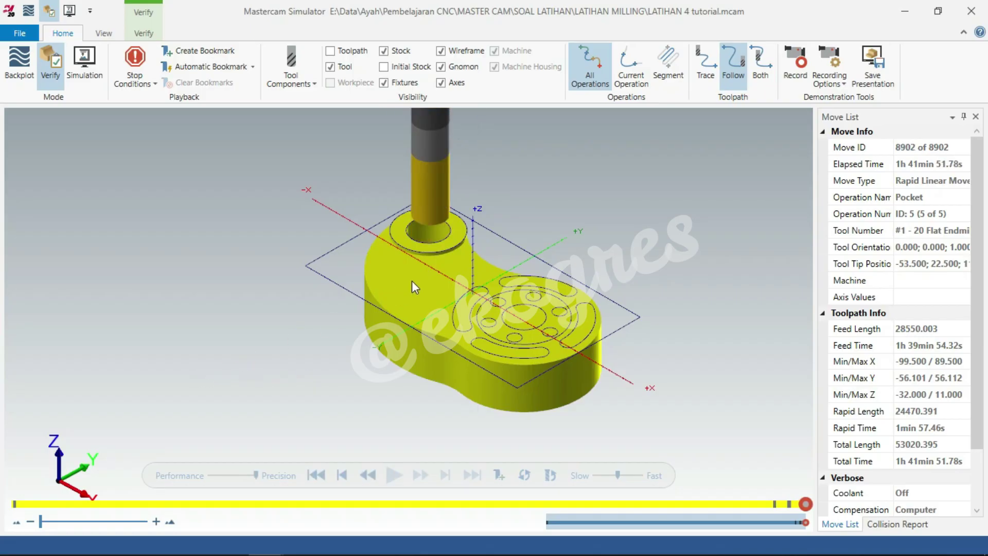
Orbit the finished cam-shaped part, reset to Isometric (WCS), and return to Mastercam
mouse_move(412, 286)
middle_down()
mouse_move(467, 180)
mouse_move(434, 170)
mouse_move(291, 235)
mouse_move(218, 214)
mouse_move(233, 177)
middle_up()
middle_drag(406, 348, 496, 309)
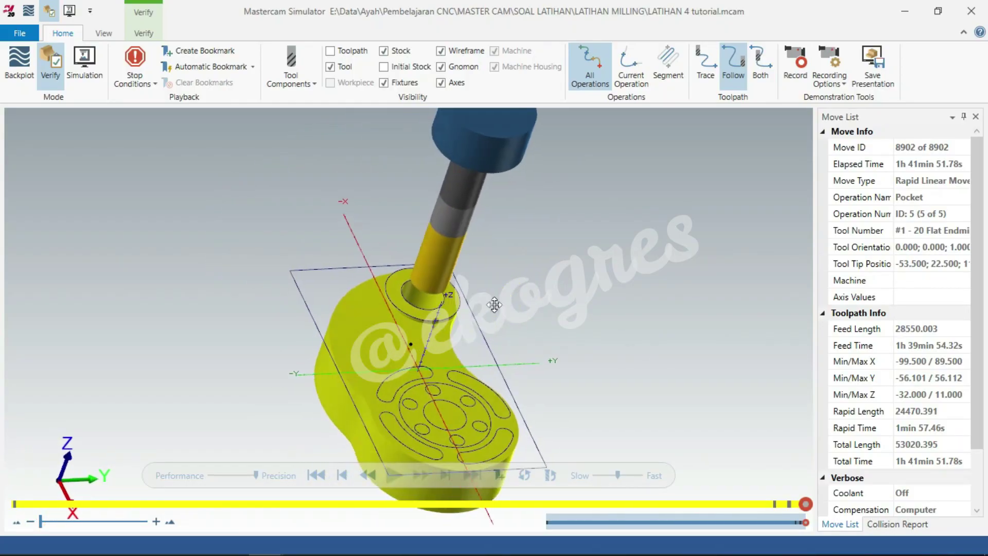
right_click(550, 270)
click(597, 391)
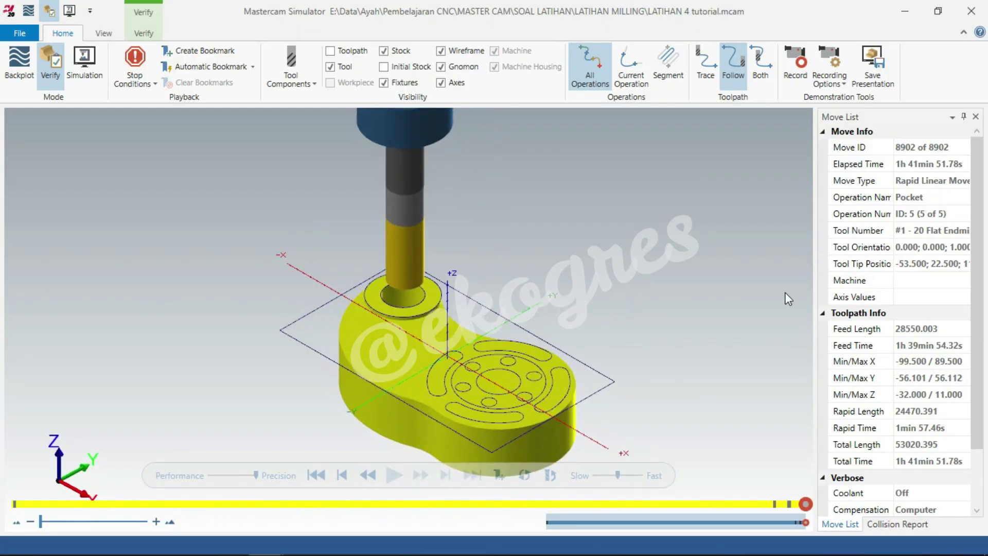
key(alt+Tab)
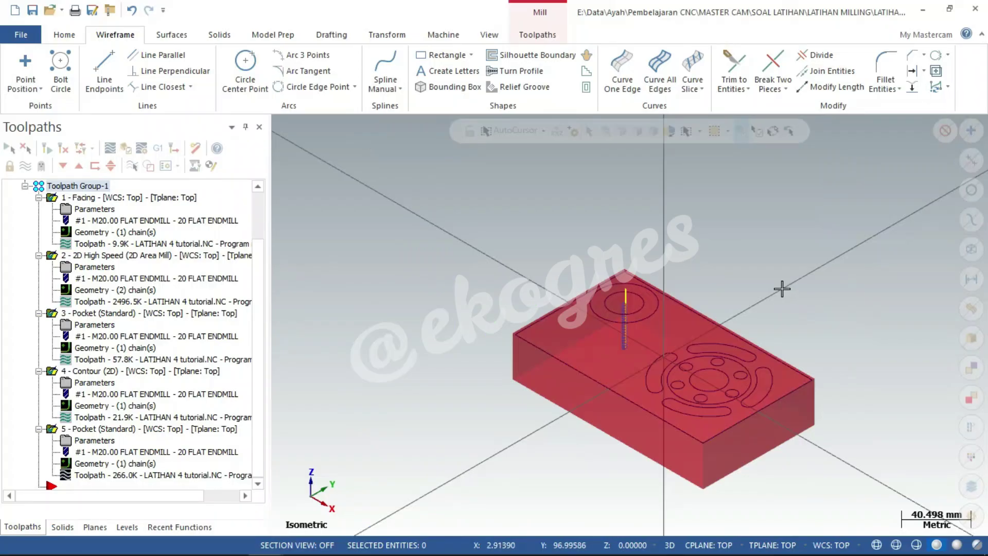
In Top view, copy operation 5 Pocket (Standard) and paste it as operation 6
right_click(559, 228)
click(588, 302)
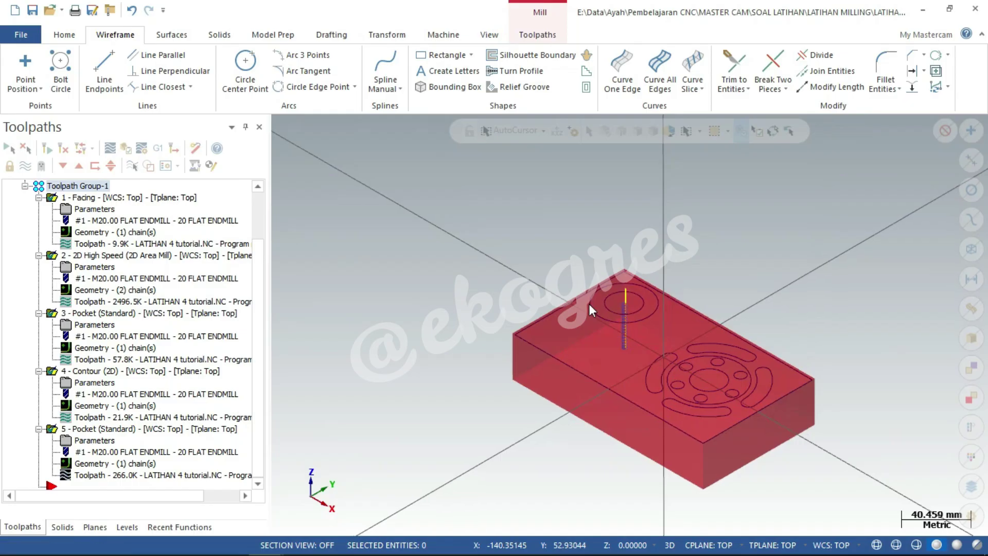
scroll(598, 223, down, 2)
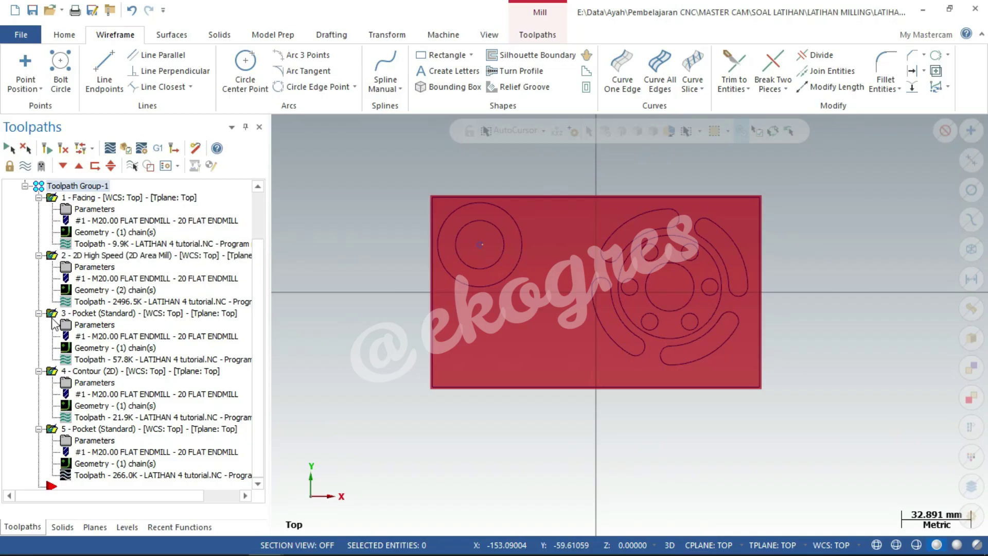
click(88, 430)
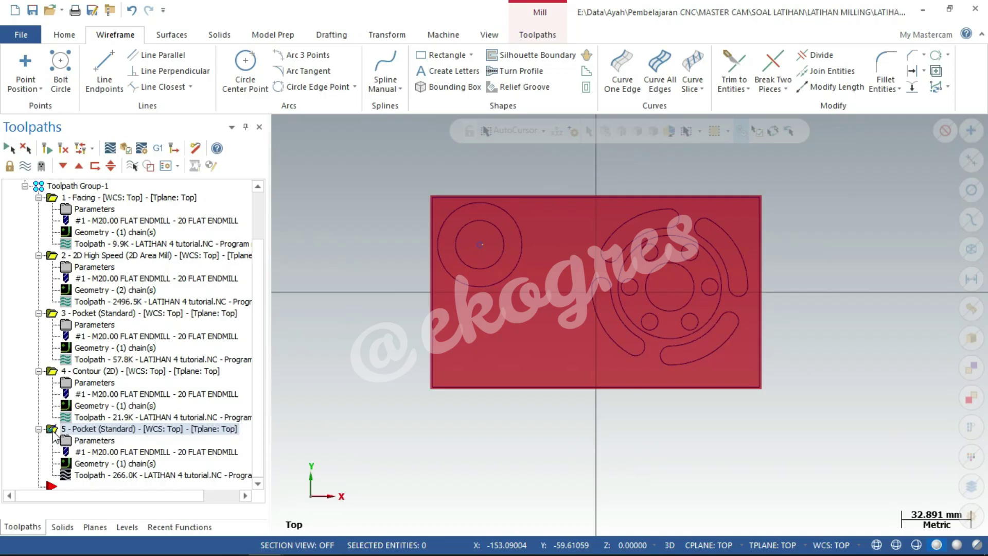
right_click(82, 434)
click(131, 147)
right_click(229, 198)
click(266, 286)
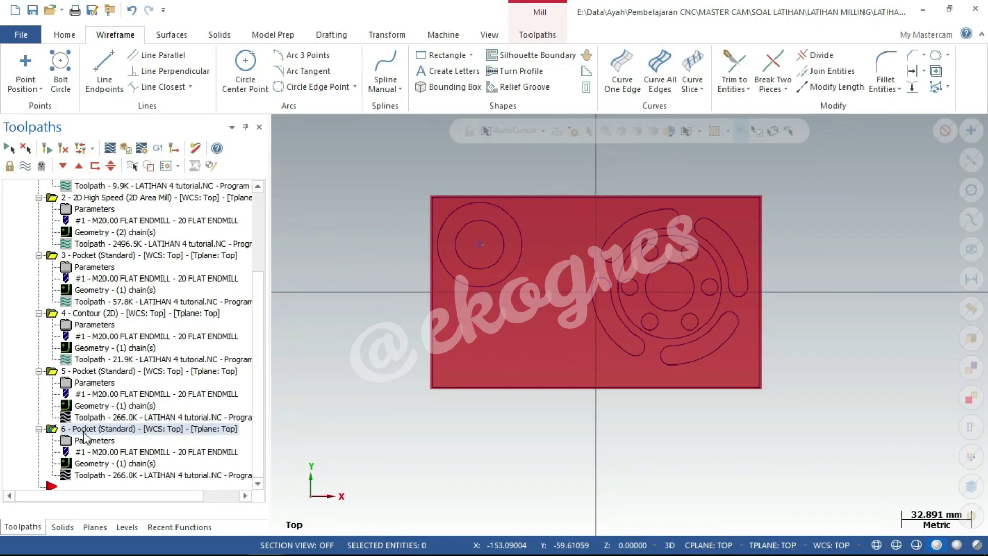
Rechain all of operation 6 to the bolt circle around the central bore
click(118, 466)
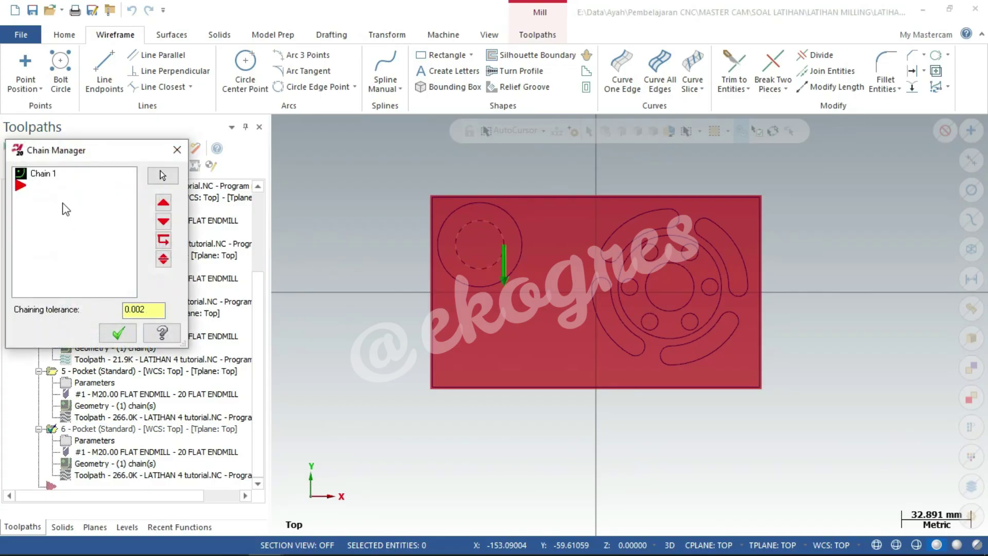
right_click(72, 218)
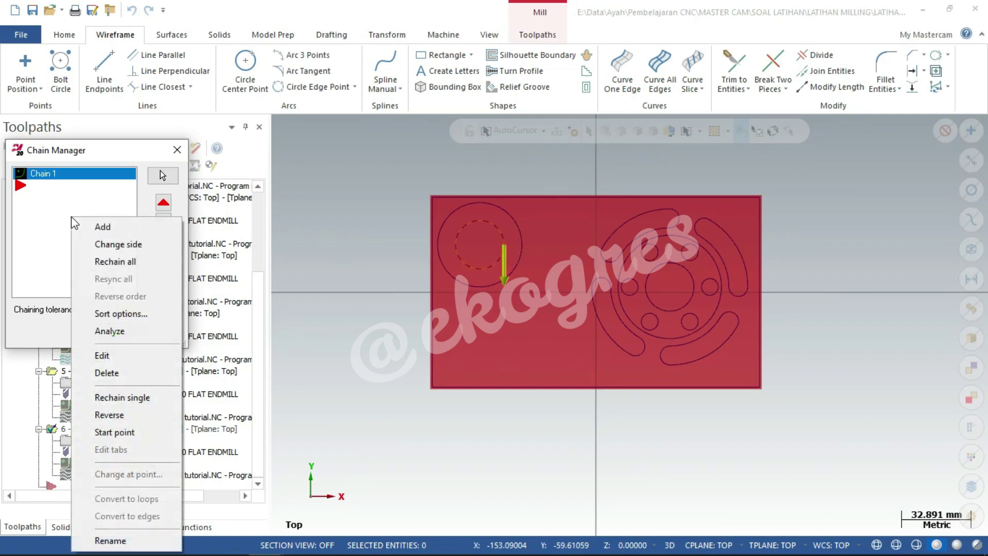
click(130, 262)
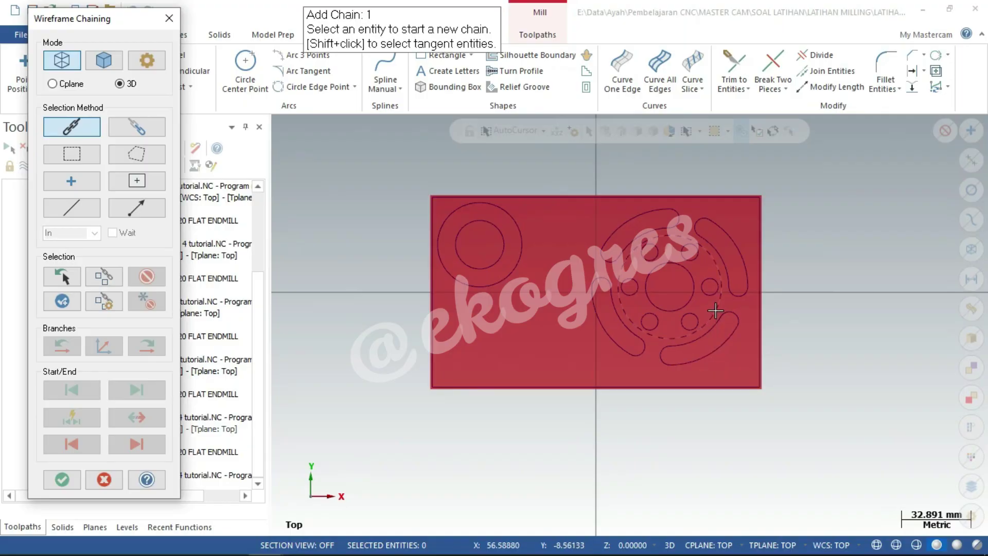
click(715, 311)
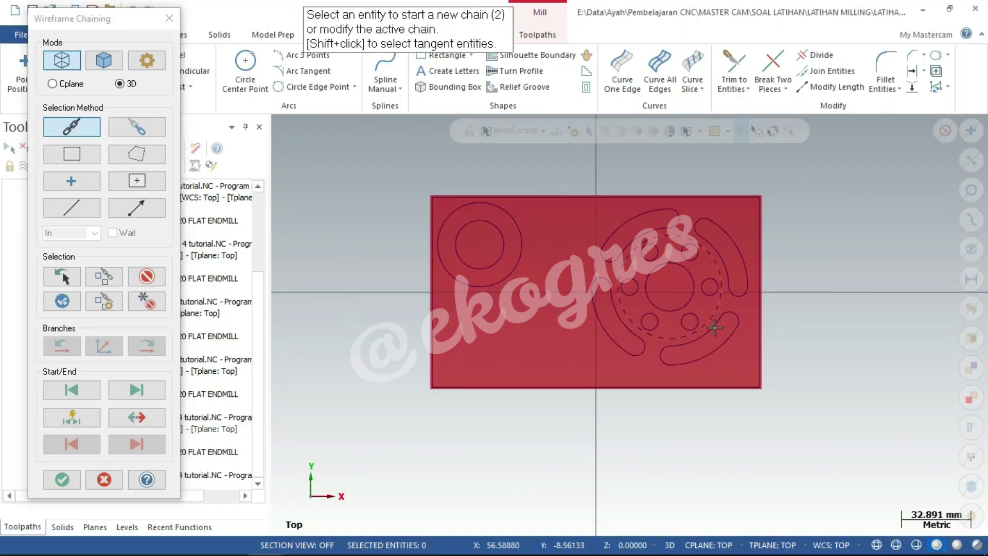
click(69, 478)
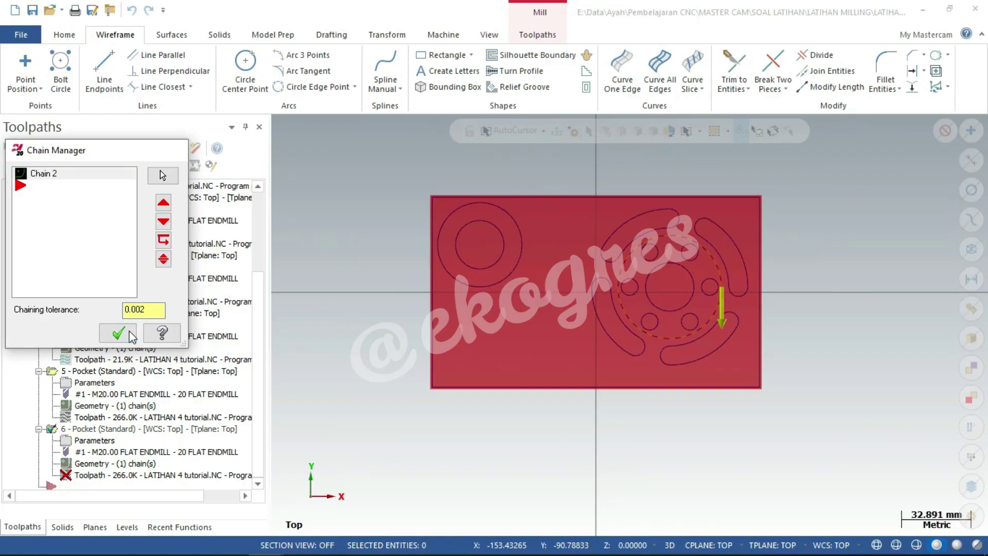
click(131, 335)
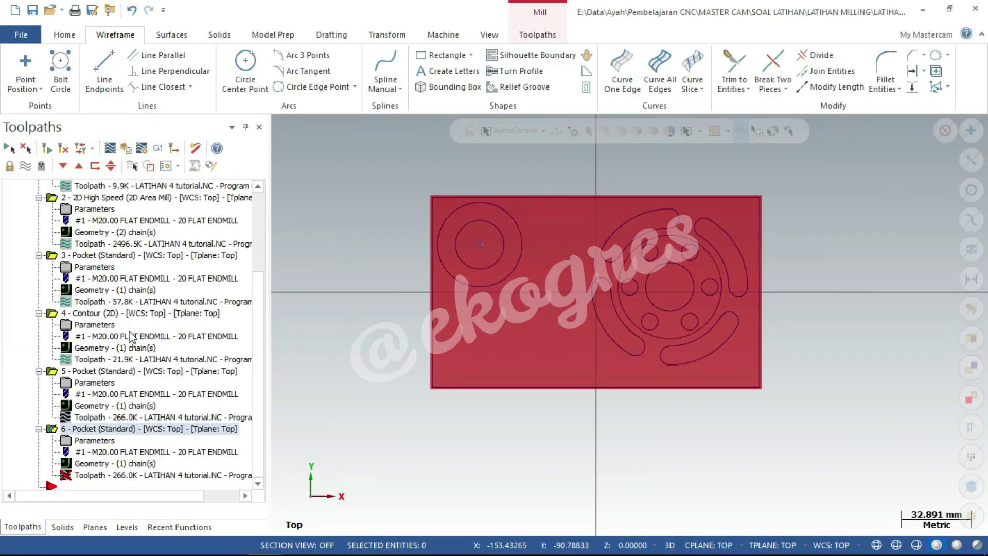
Open operation 6's Depth parameter, then bring up the drawing PDF
click(105, 444)
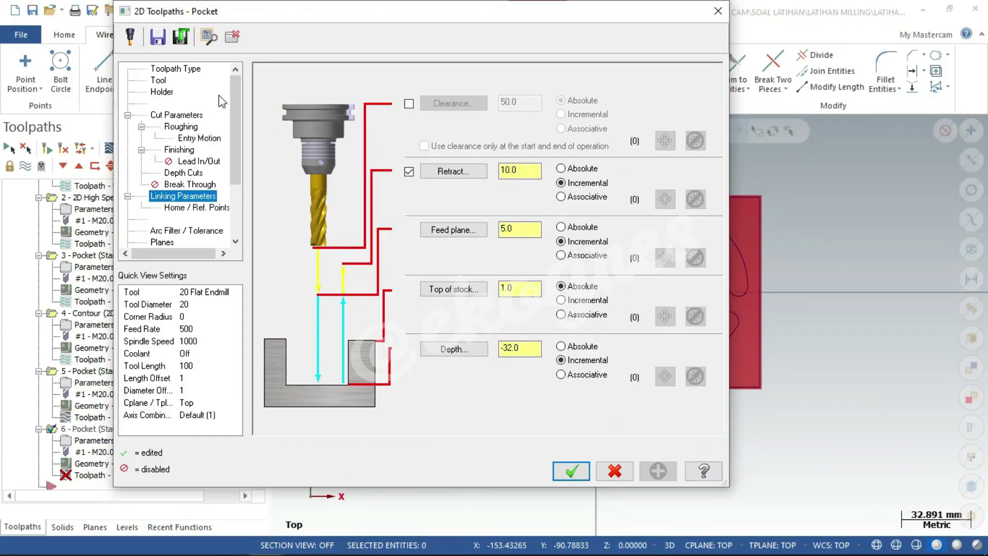
click(522, 350)
key(alt+Tab)
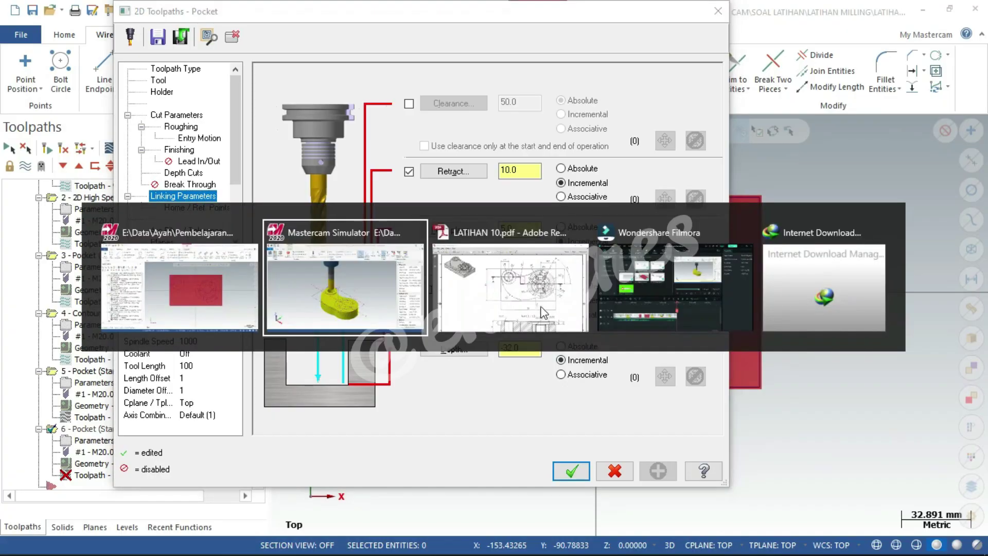
click(543, 311)
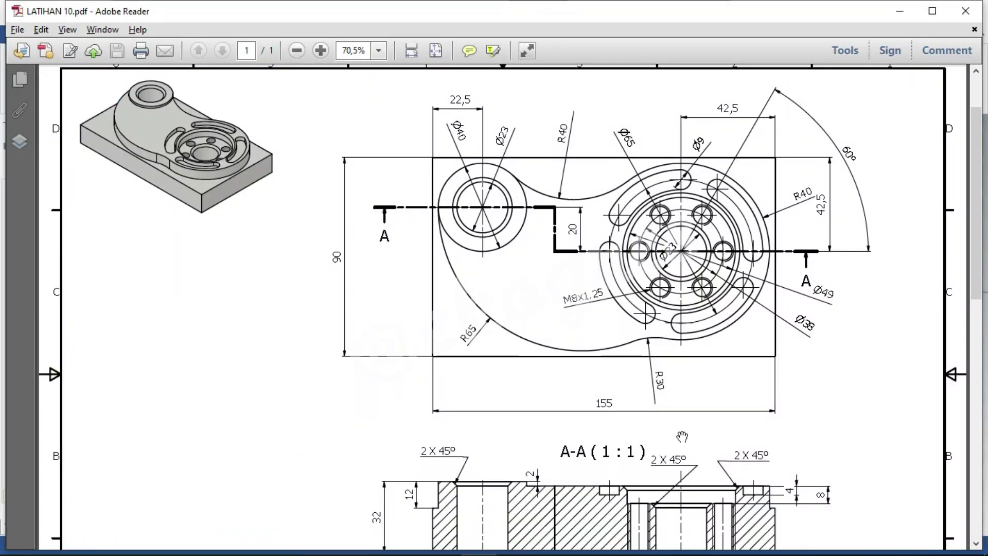
Pan the PDF to section A-A to check pocket depths, then return to Mastercam
scroll(681, 341, down, 3)
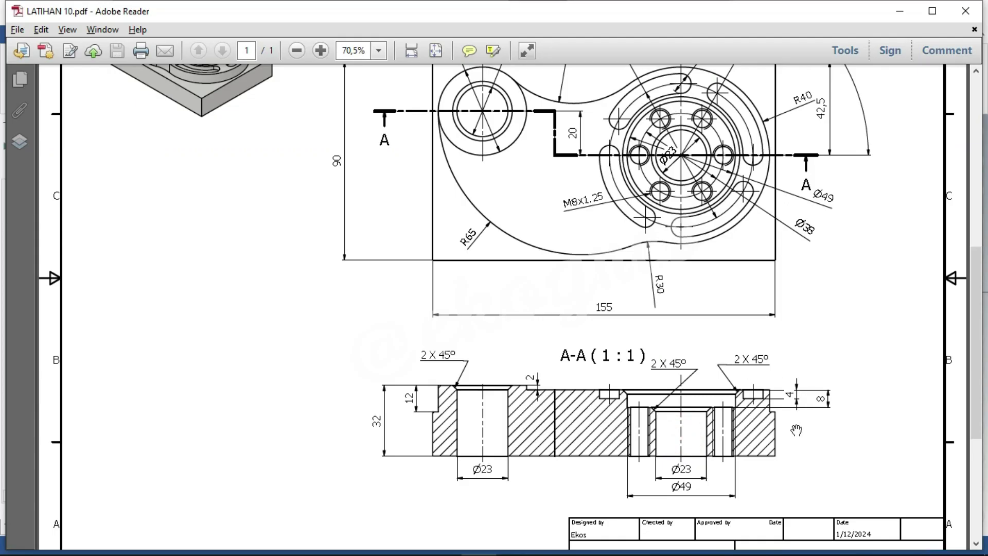
mouse_move(374, 183)
mouse_down()
mouse_move(385, 279)
mouse_move(373, 185)
mouse_up()
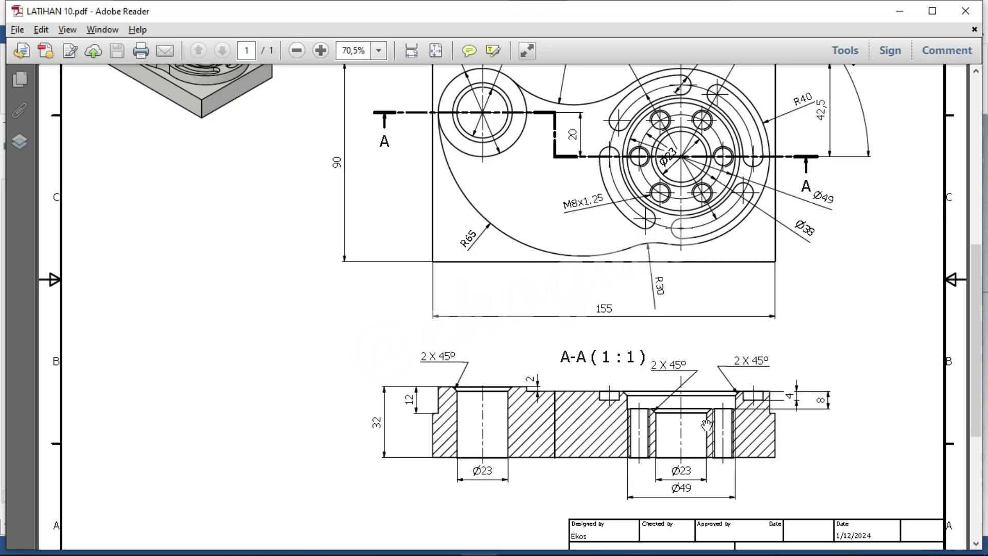
key(alt+Tab)
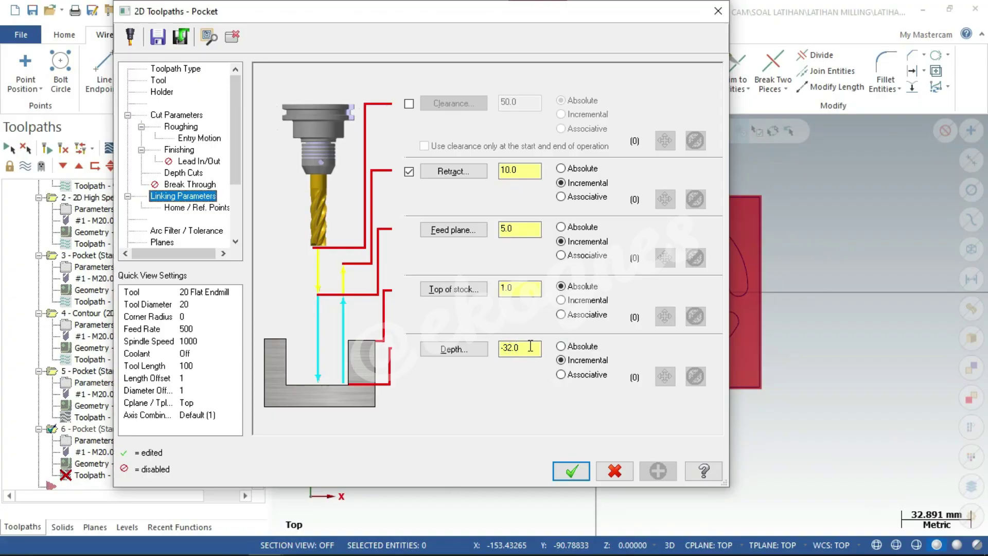
Give operation 6's linking parameters a depth of -10.0 and top of stock -2.0, and accept
drag(530, 347, 498, 347)
text(-10)
drag(531, 286, 499, 288)
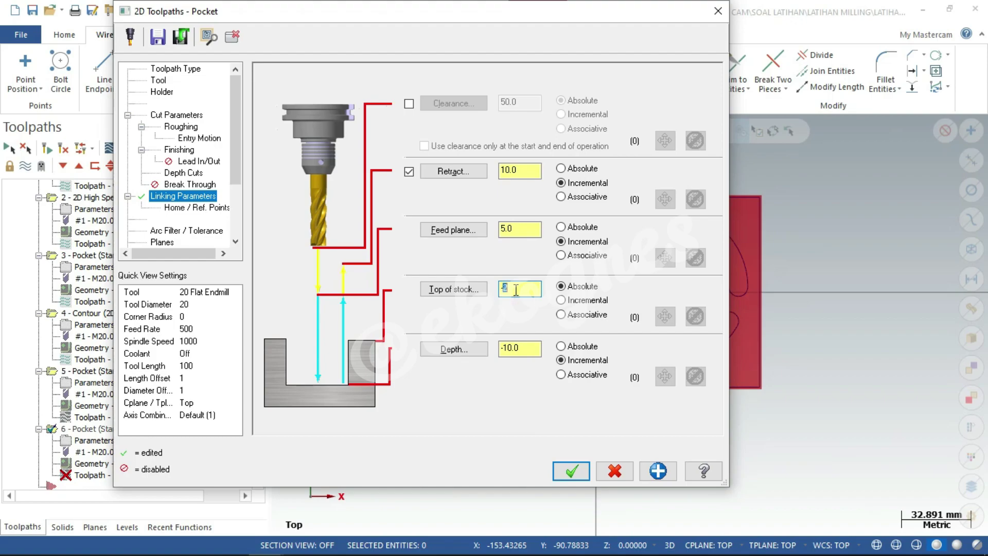
click(522, 350)
click(527, 288)
click(570, 471)
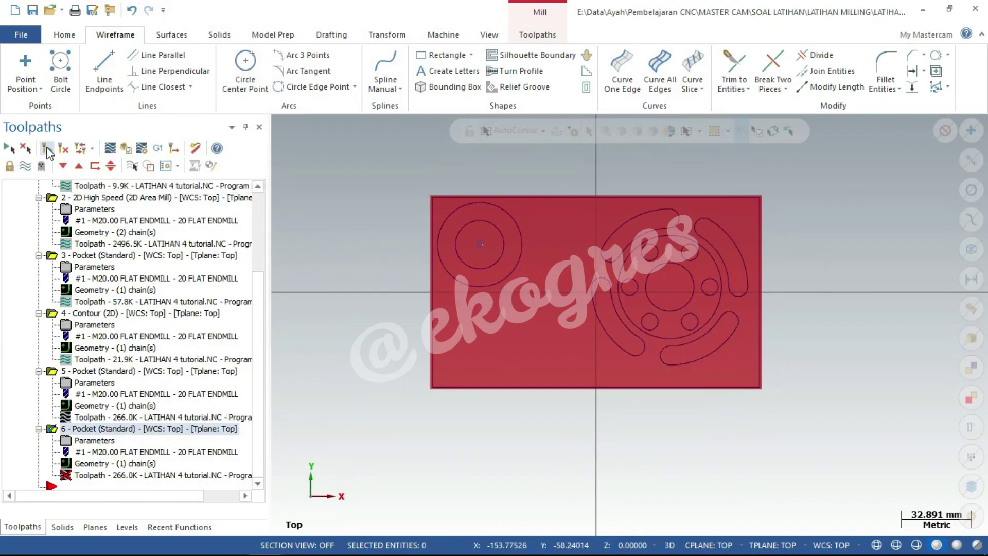
Regenerate the edited pocket, select all six operations in isometric view, and start verification
click(46, 149)
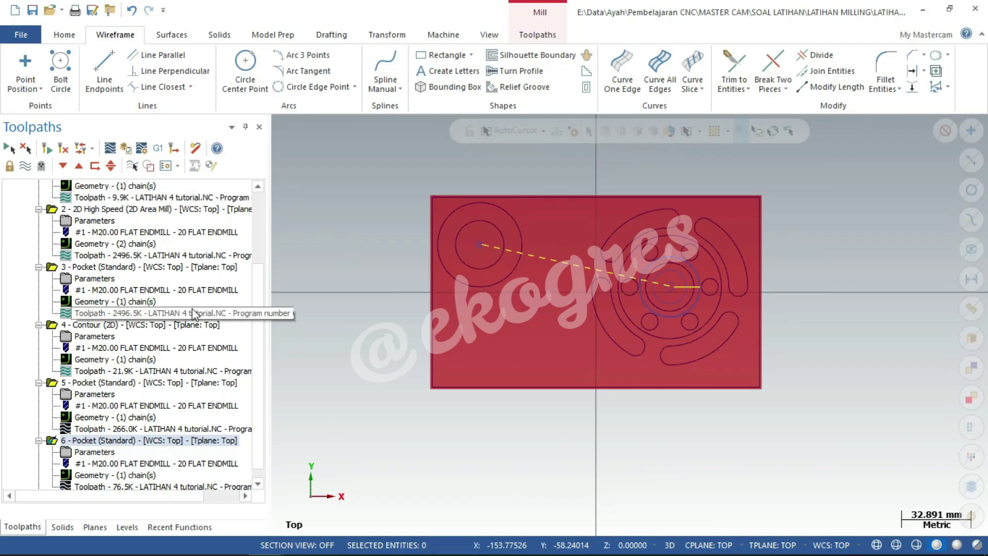
scroll(247, 226, up, 3)
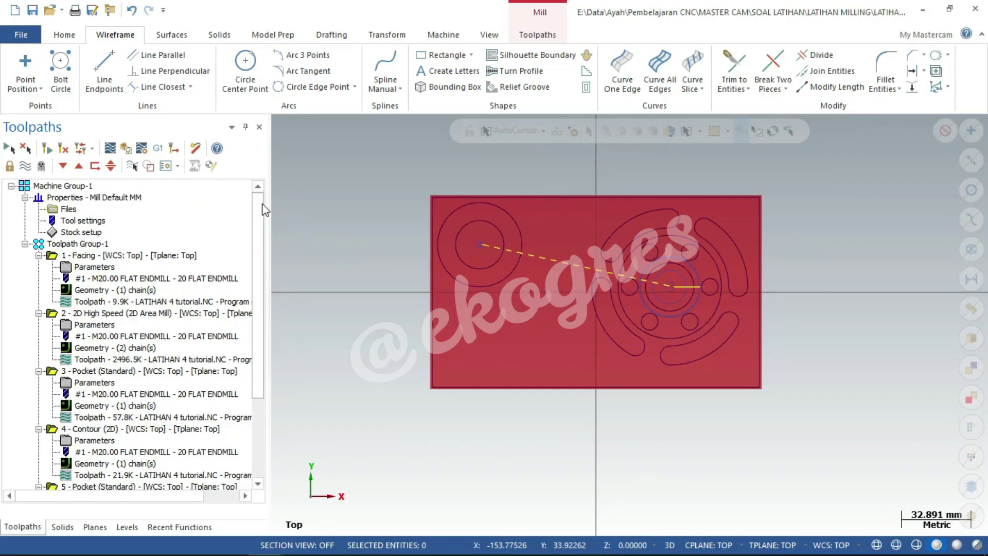
click(80, 244)
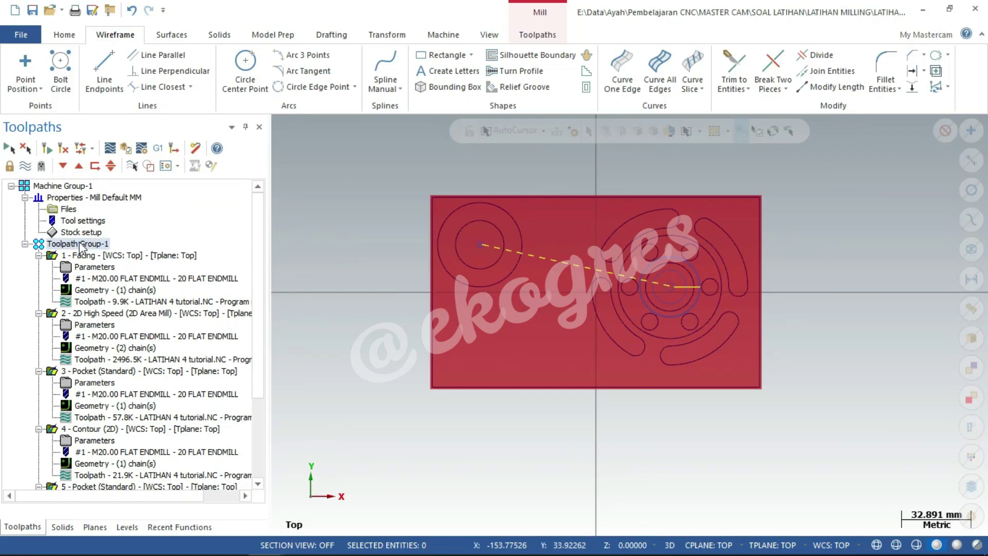
right_click(801, 263)
click(808, 390)
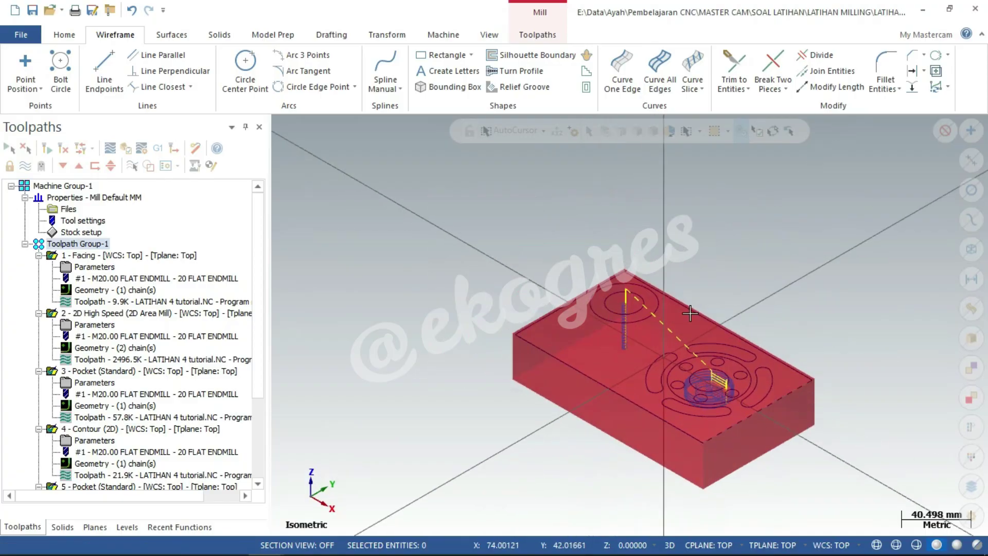
scroll(820, 486, up, 2)
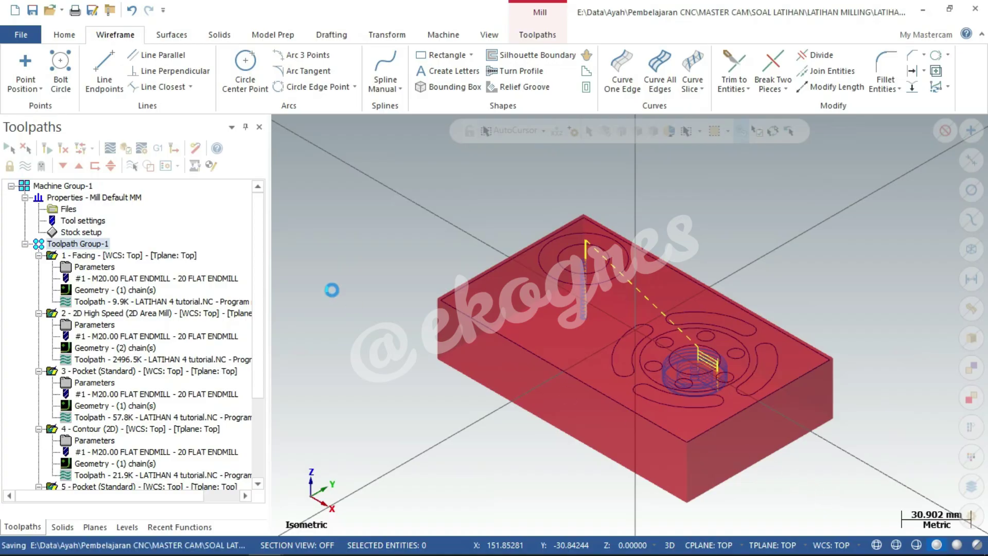
click(126, 149)
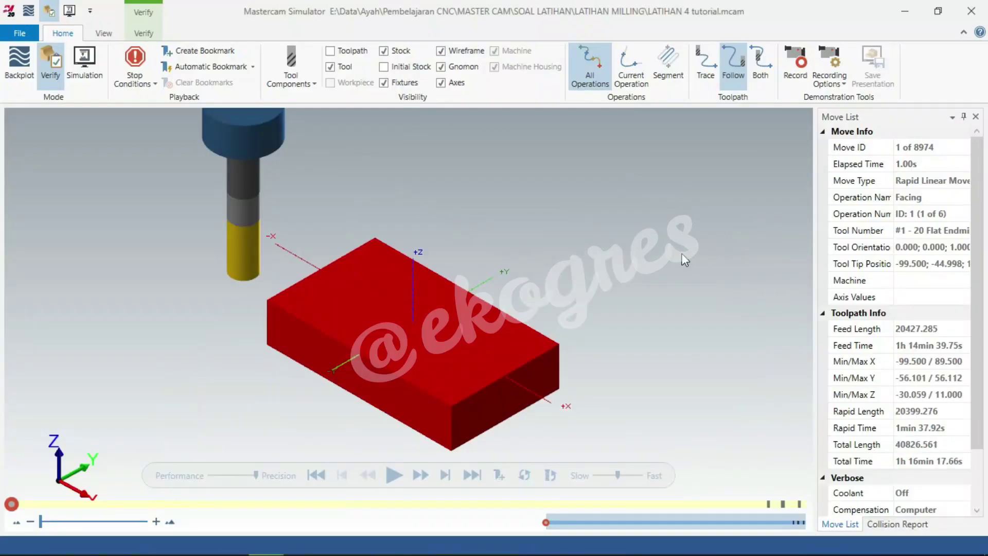
Play all 8974 moves, then orbit and zoom to inspect the finished cam-shaped part
scroll(445, 322, up, 2)
scroll(445, 322, up, 2)
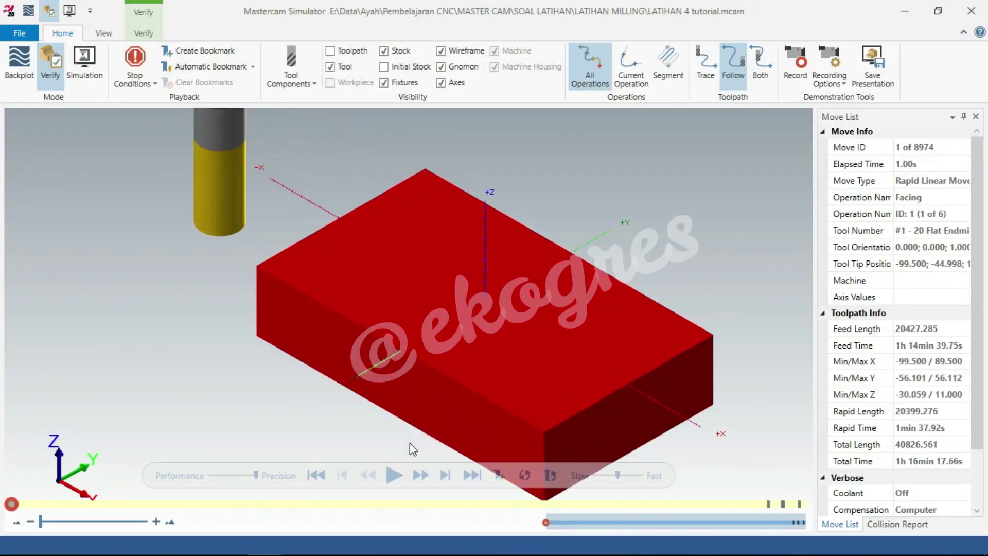
click(394, 475)
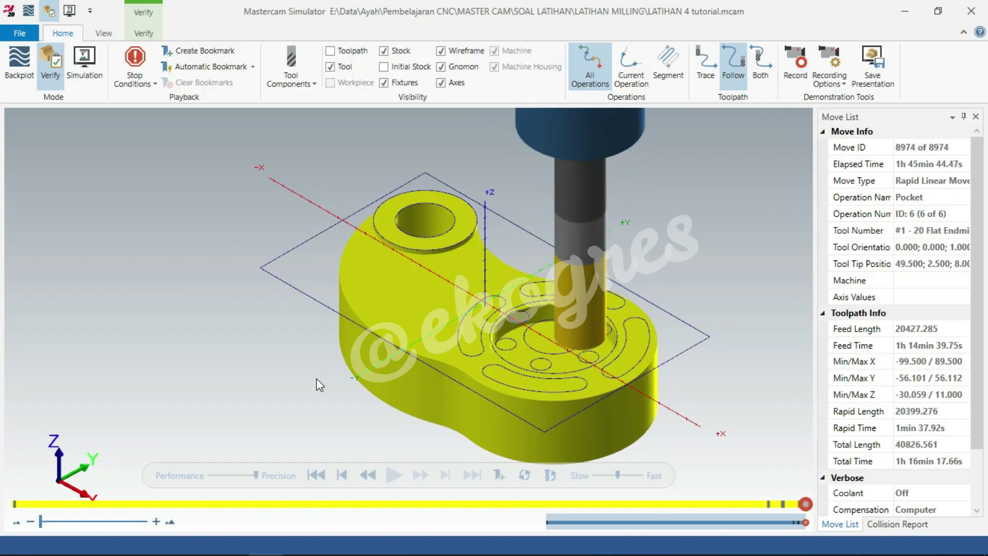
middle_drag(643, 335, 633, 346)
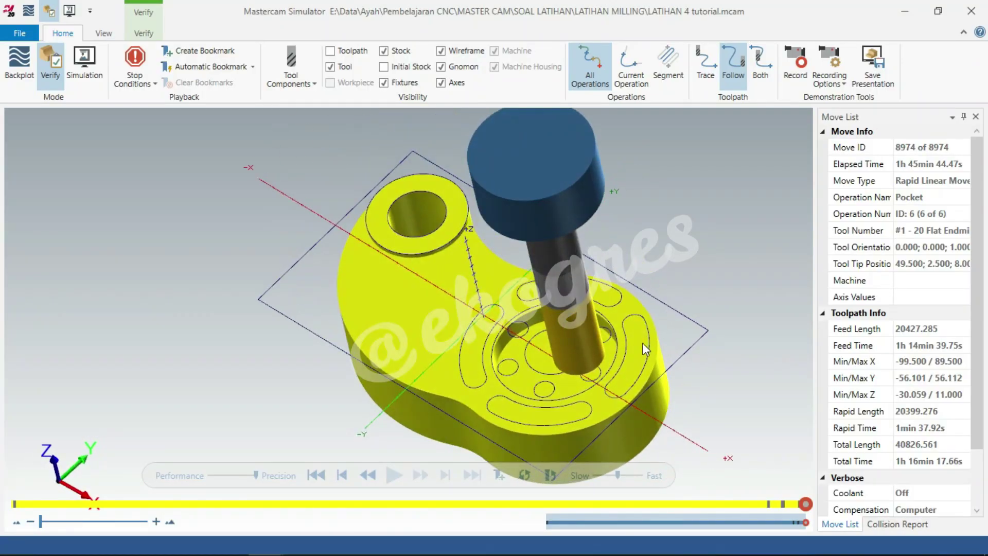
mouse_move(644, 348)
middle_down()
mouse_move(666, 358)
mouse_move(606, 365)
middle_up()
scroll(606, 366, up, 2)
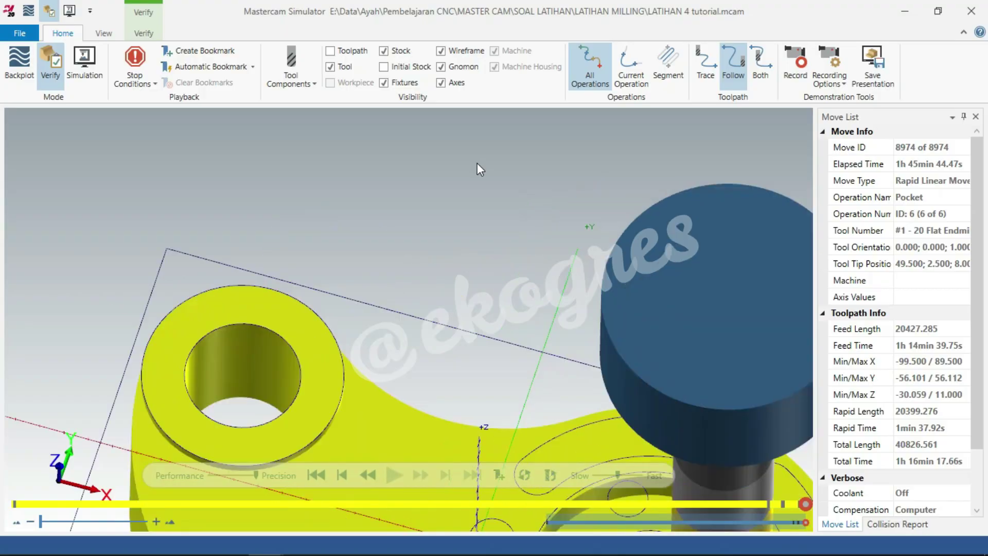
scroll(541, 286, down, 5)
scroll(541, 286, up, 5)
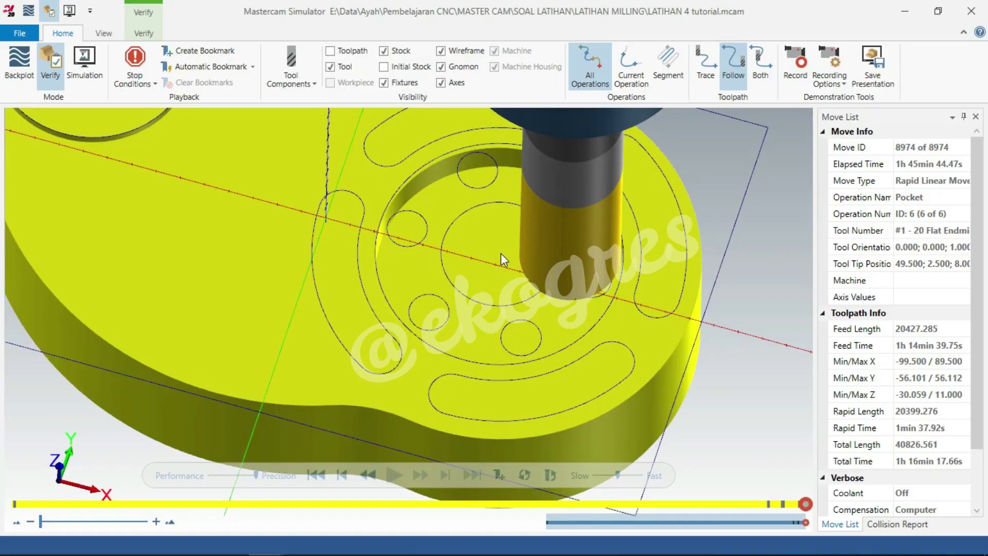
key(alt+Tab)
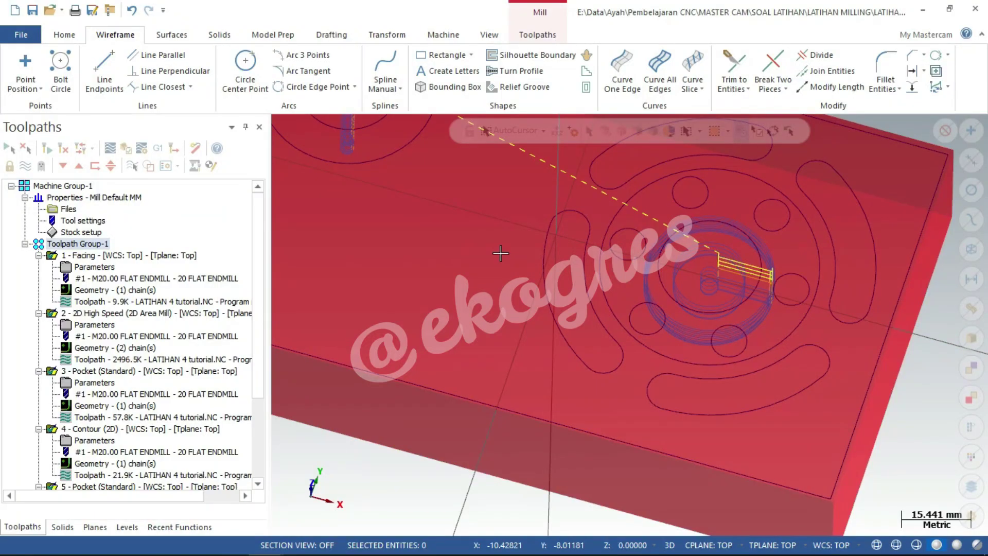
Show the plate in Top (WCS) view, recheck Section A-A in the PDF, and select operation 6
right_click(500, 253)
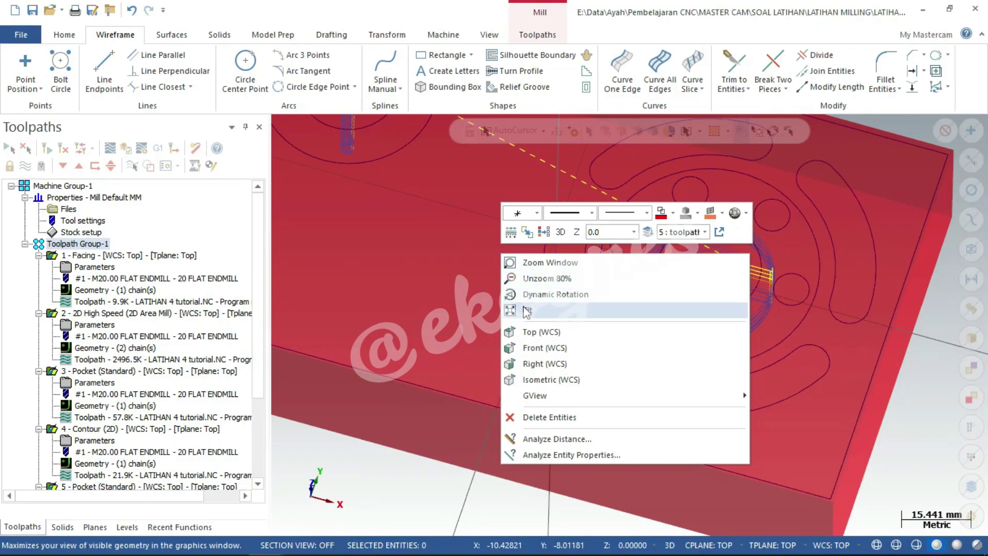
click(538, 332)
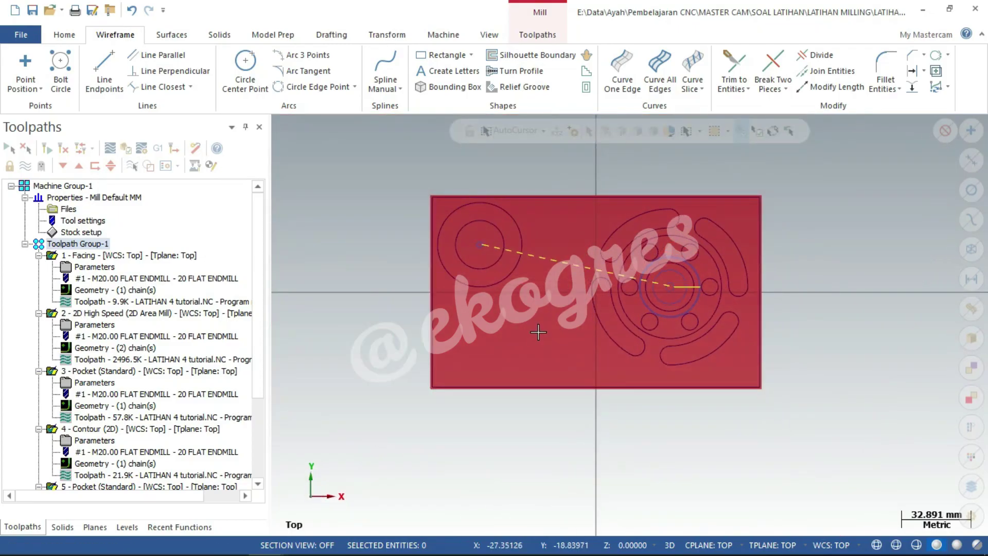
key(alt+Tab)
key(Tab)
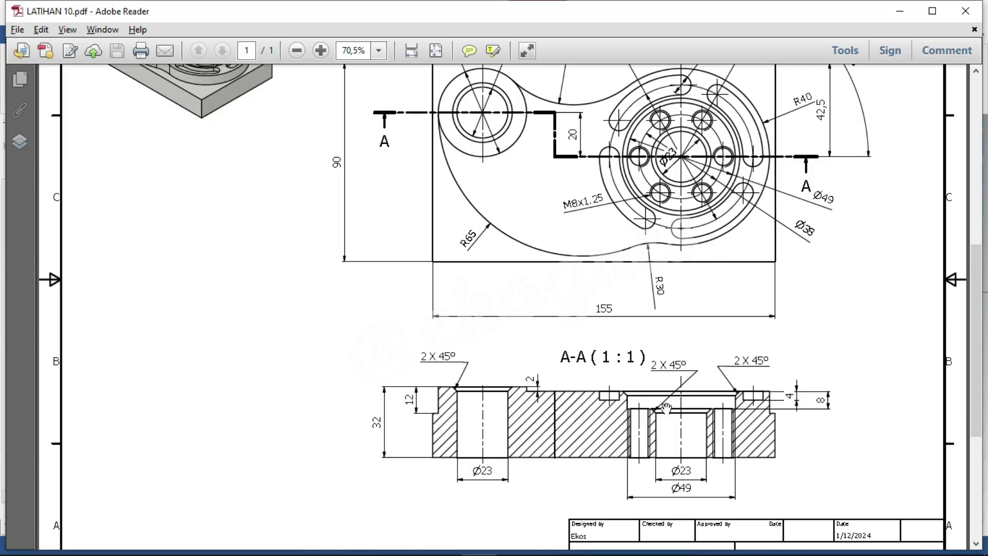
key(alt+Tab)
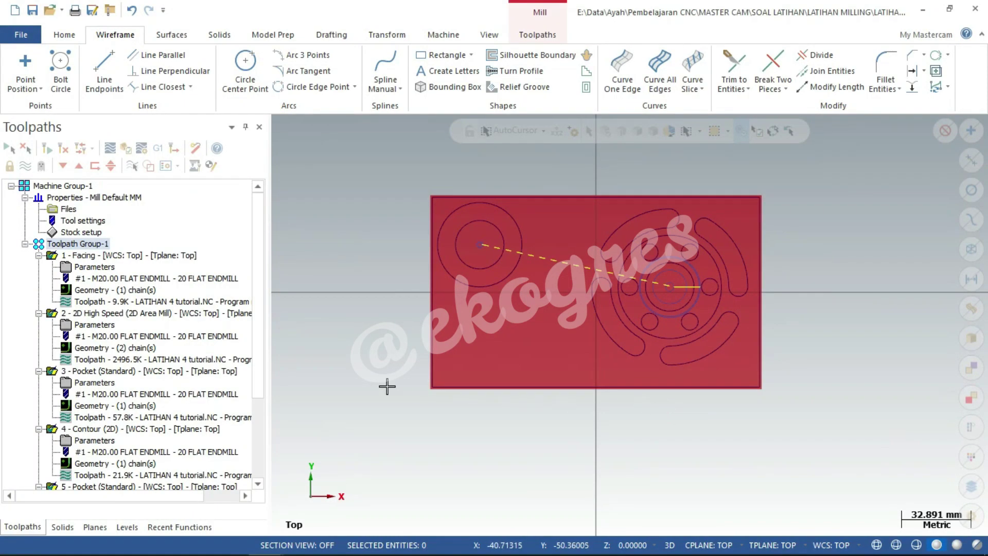
scroll(244, 454, down, 4)
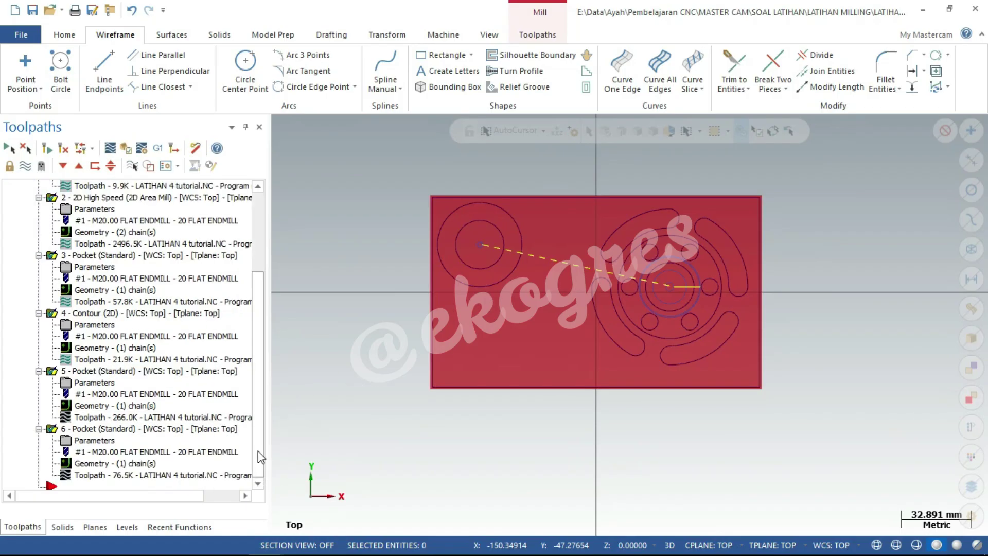
click(114, 431)
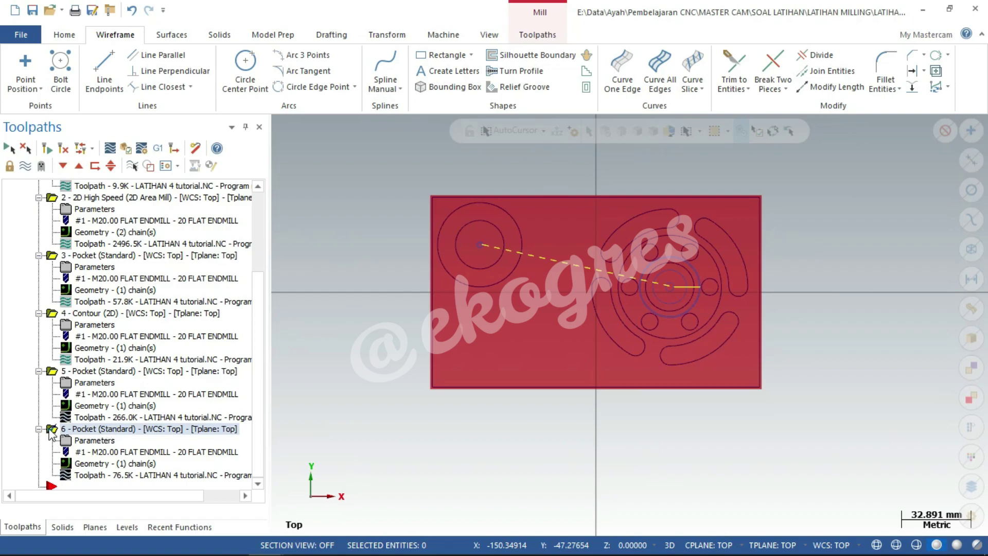
Copy pocket operation 6 and paste it as a new operation 7
right_click(90, 432)
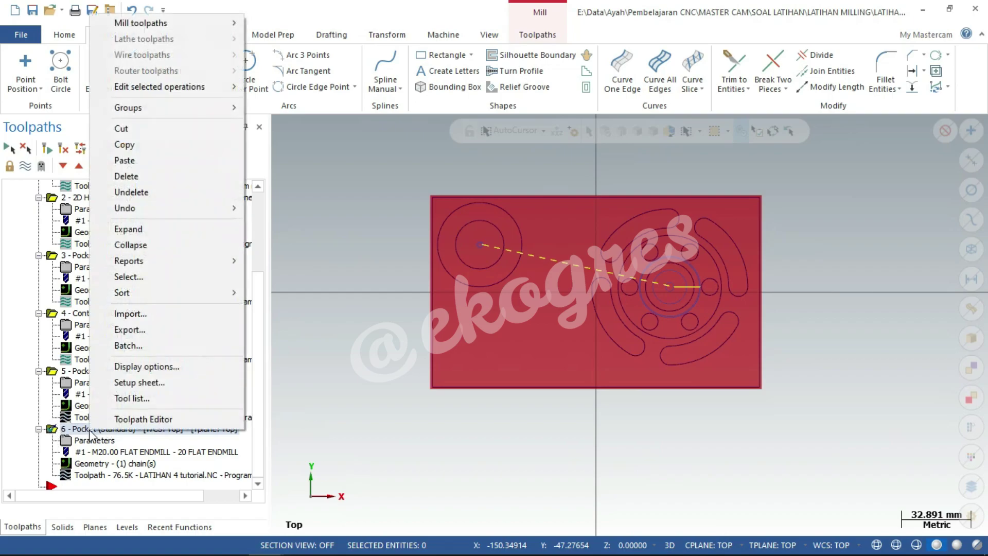
click(139, 145)
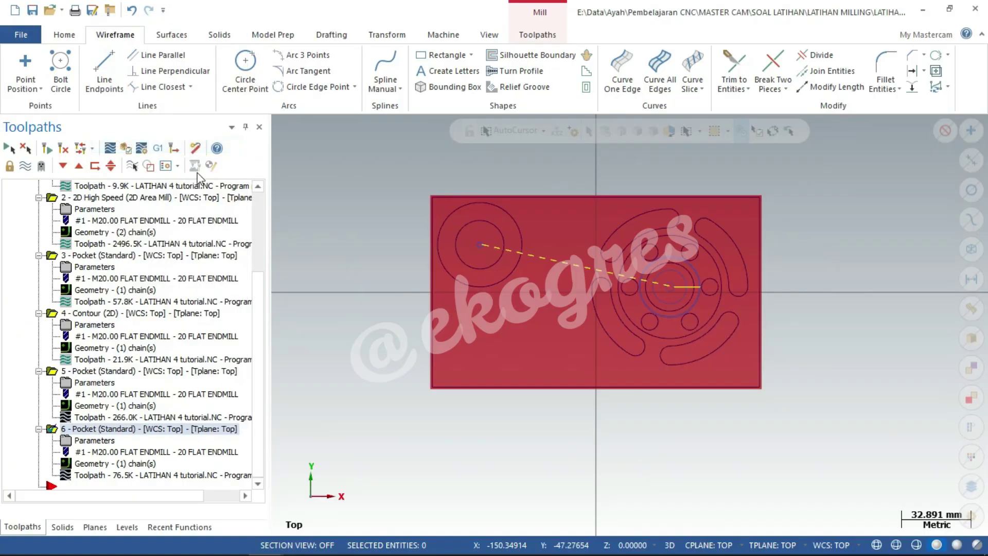
scroll(227, 376, up, 10)
right_click(210, 214)
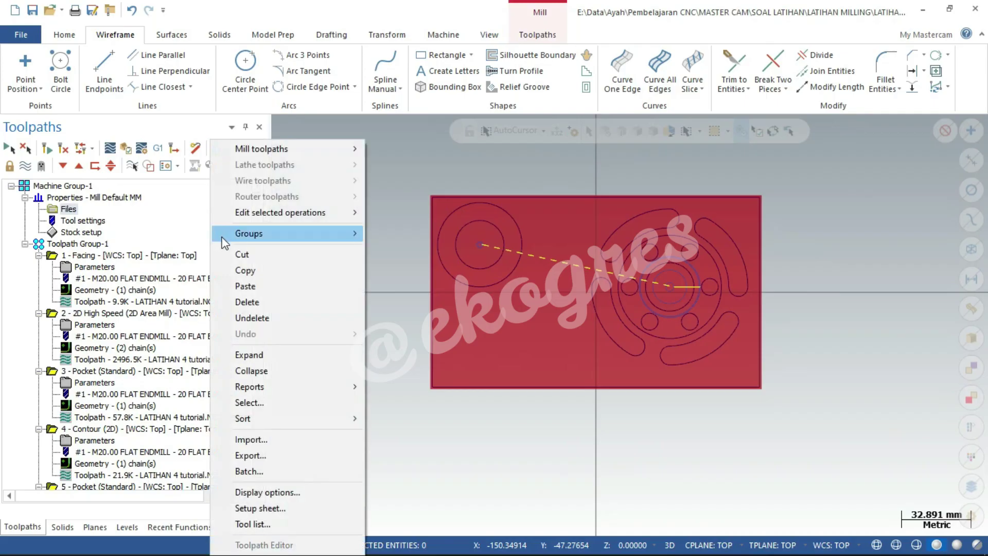
click(245, 287)
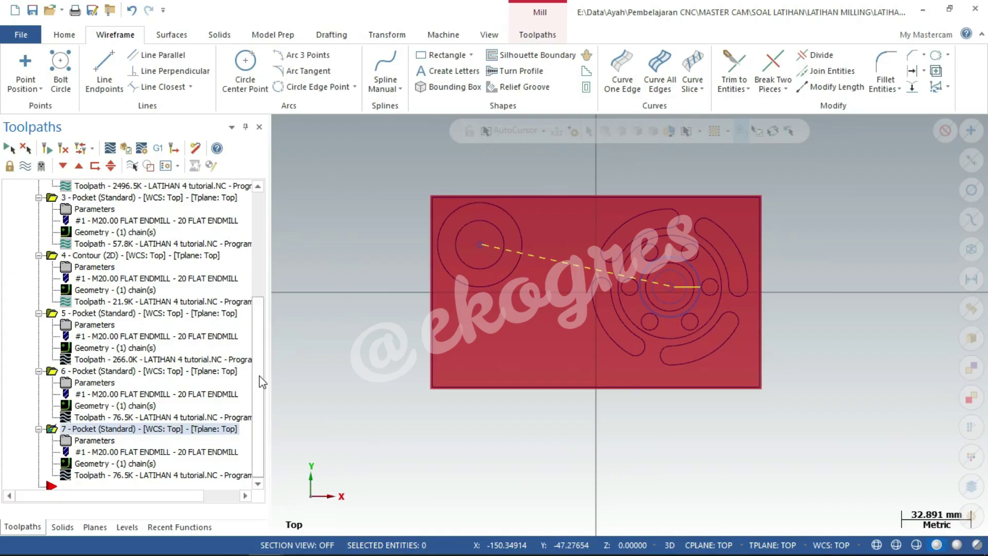
Rechain operation 7's geometry to the circle around the central bore
click(105, 468)
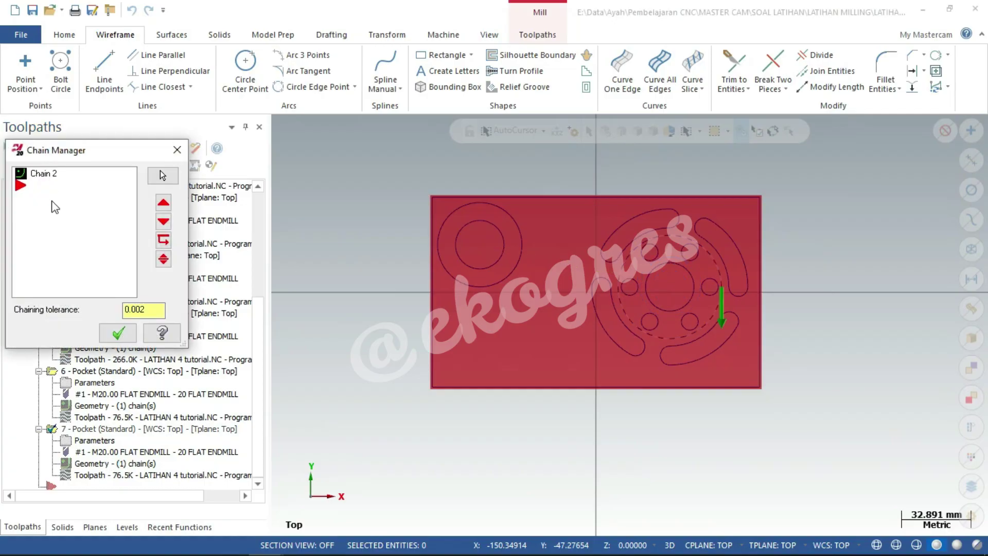
right_click(61, 222)
click(89, 259)
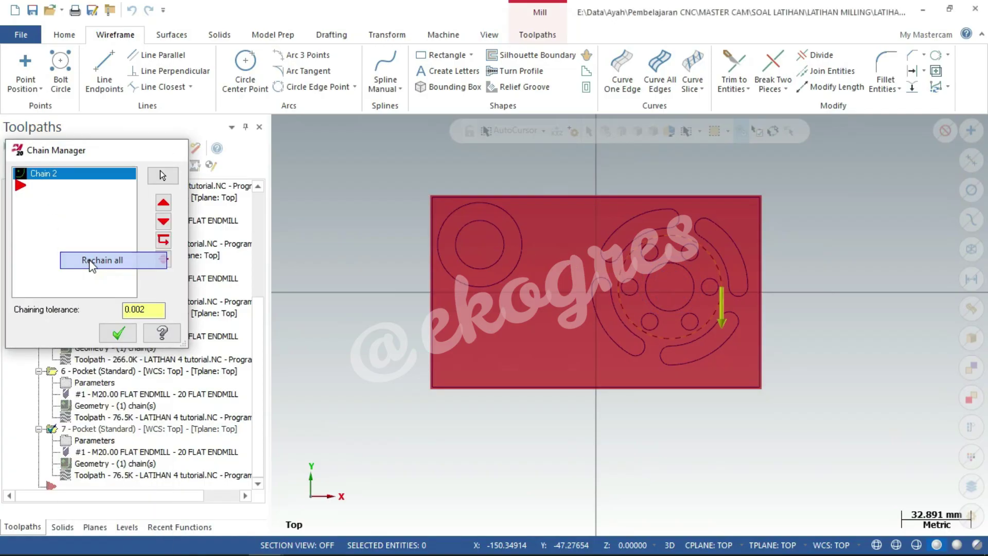
click(679, 309)
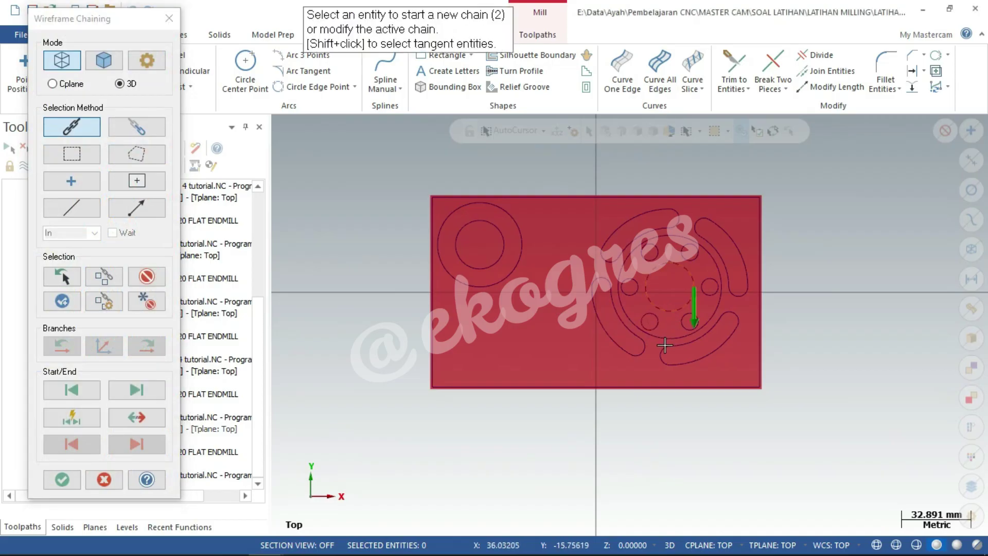
click(64, 480)
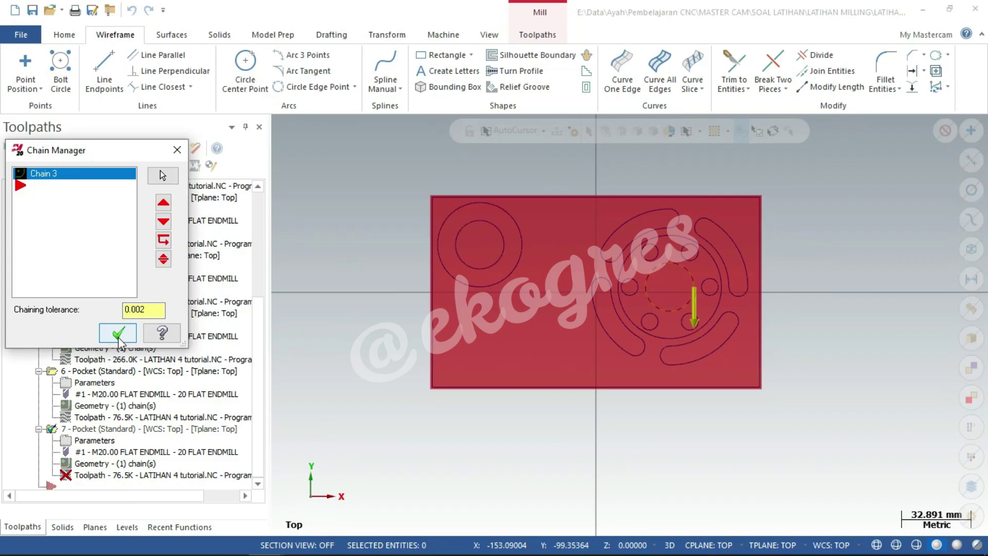
click(119, 334)
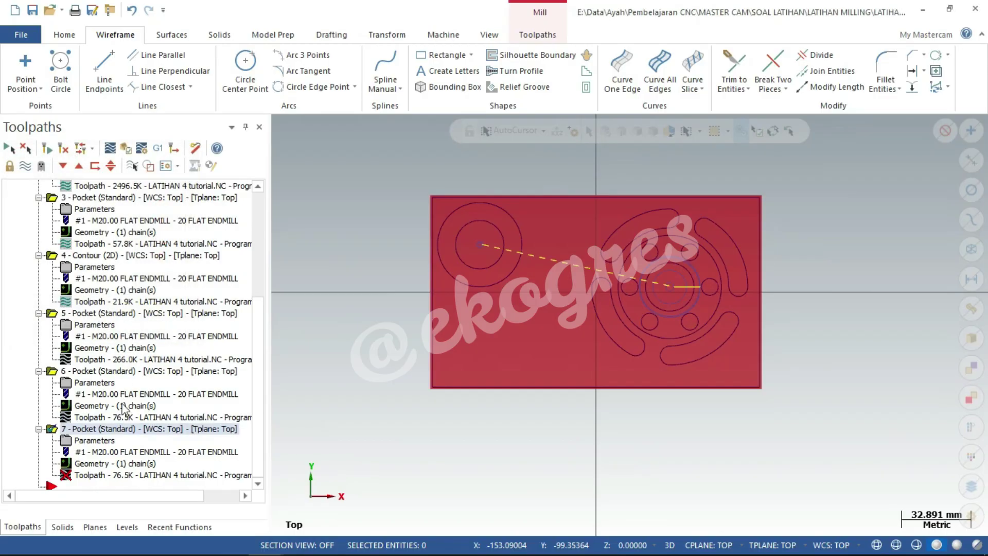
click(102, 442)
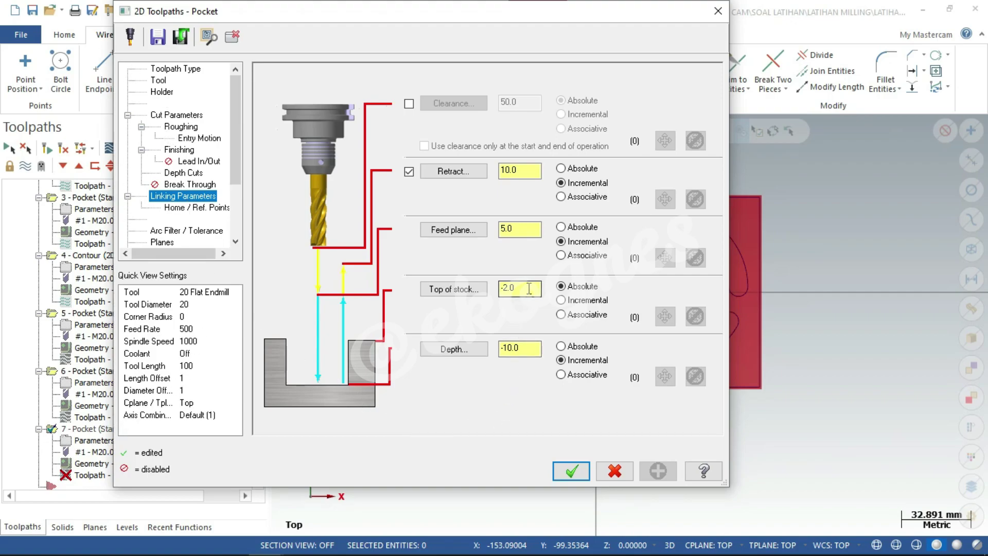
Give operation 7 a top of stock of -10.0 and a depth of -32.0, and accept
drag(529, 288, 476, 299)
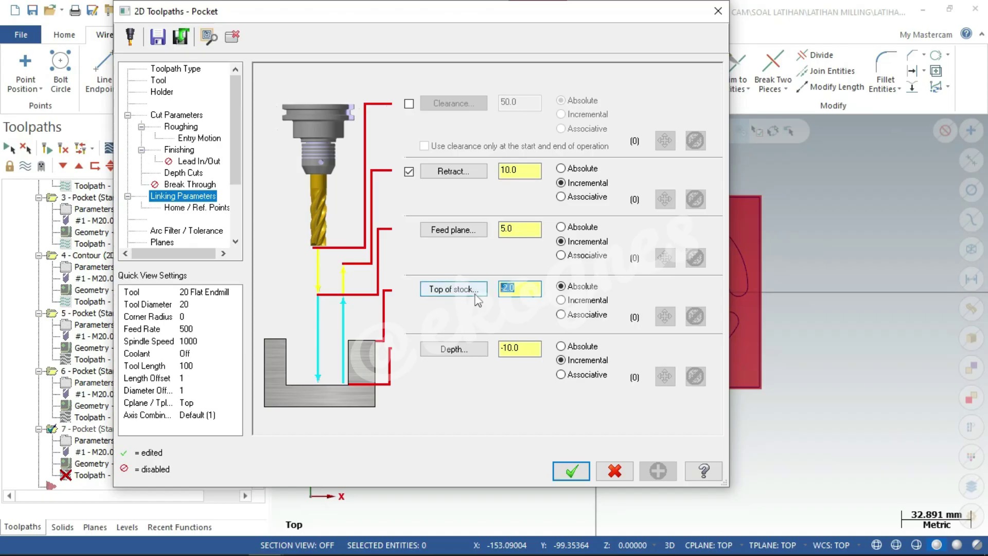
text(-1)
key(Tab)
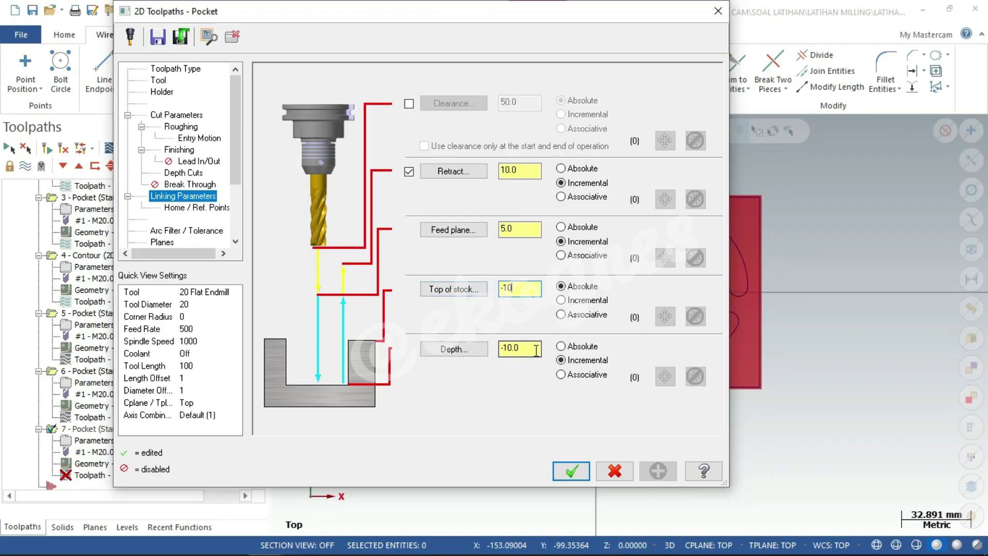
text(-32)
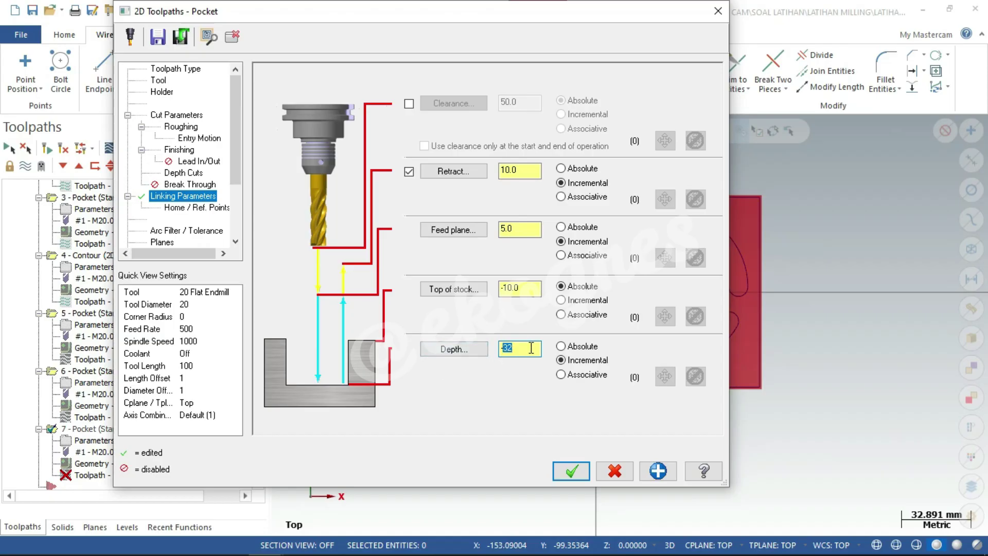
click(514, 292)
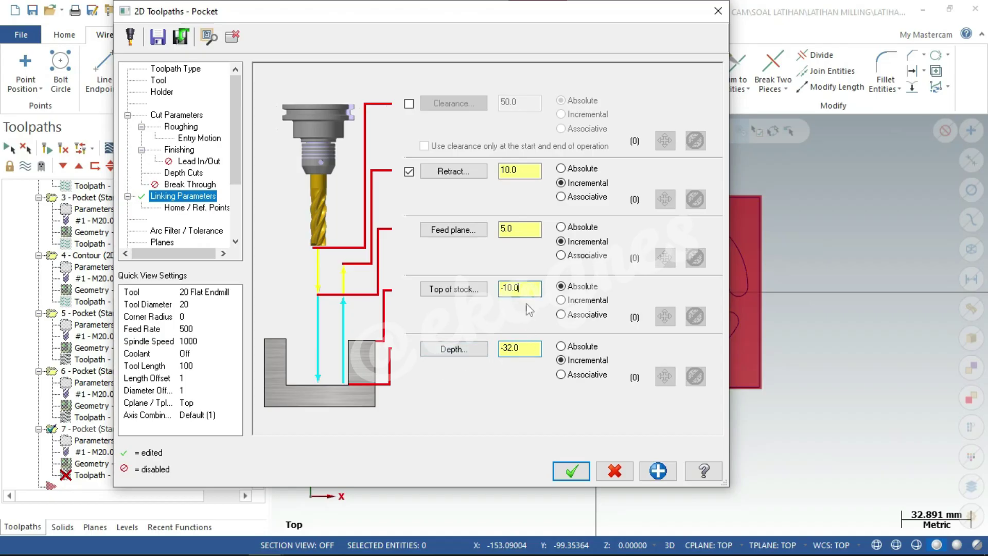
click(572, 471)
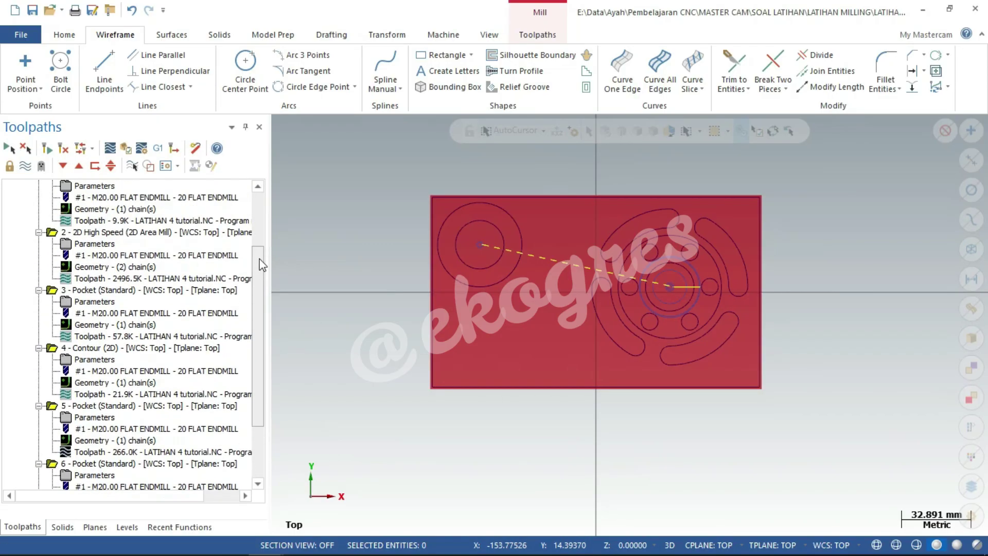
Select every toolpath operation, switch to Isometric (WCS), and load them into the Simulator
drag(262, 303, 260, 206)
click(83, 245)
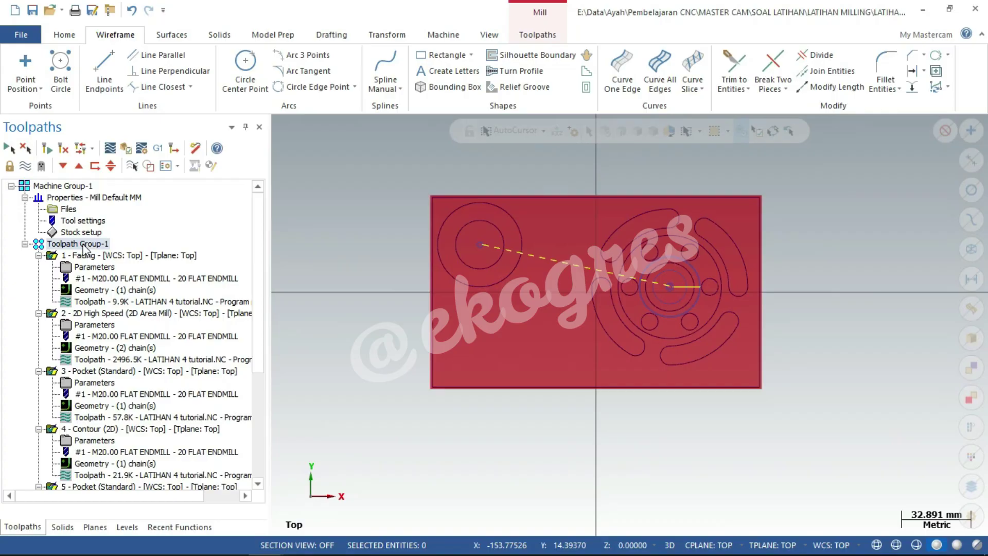
right_click(798, 281)
click(800, 408)
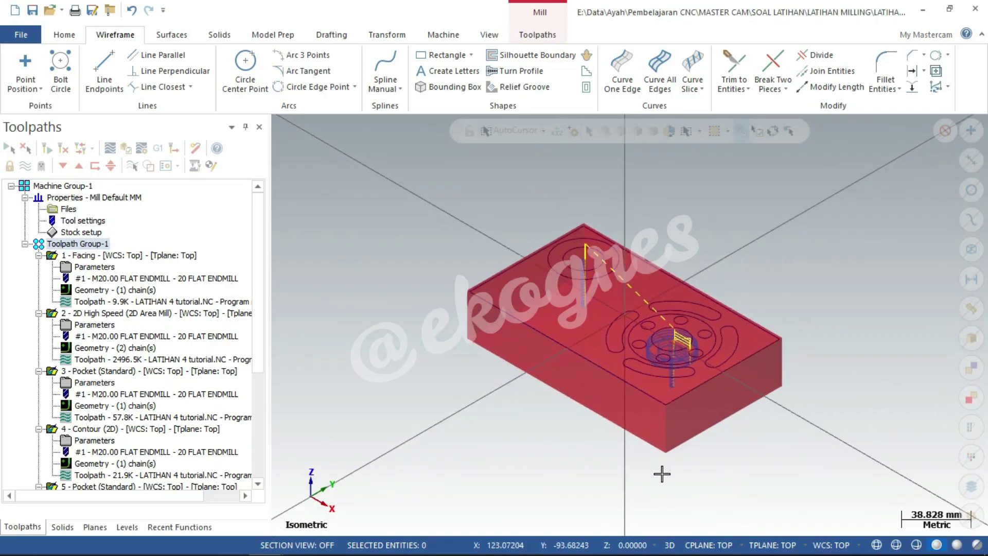
scroll(715, 443, up, 2)
scroll(715, 443, up, 1)
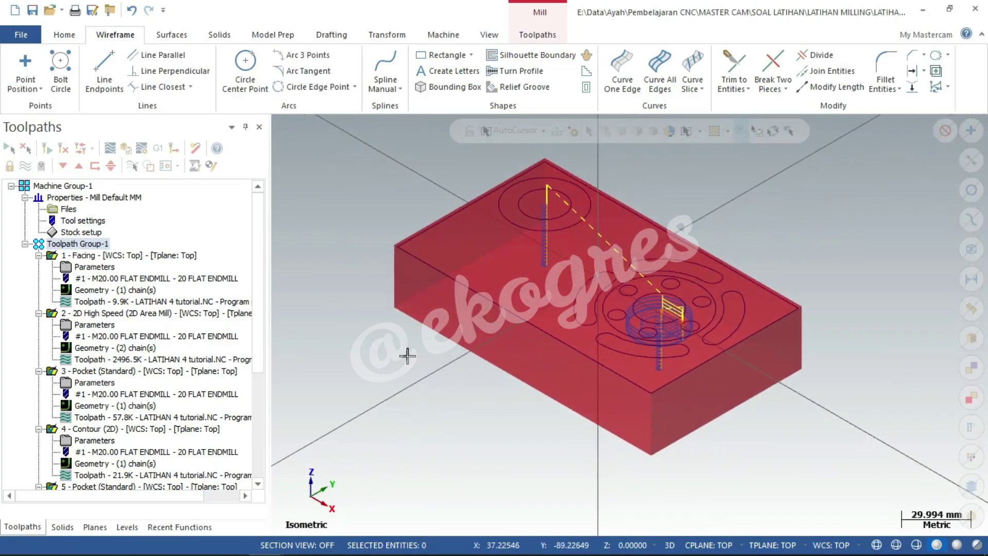
click(125, 148)
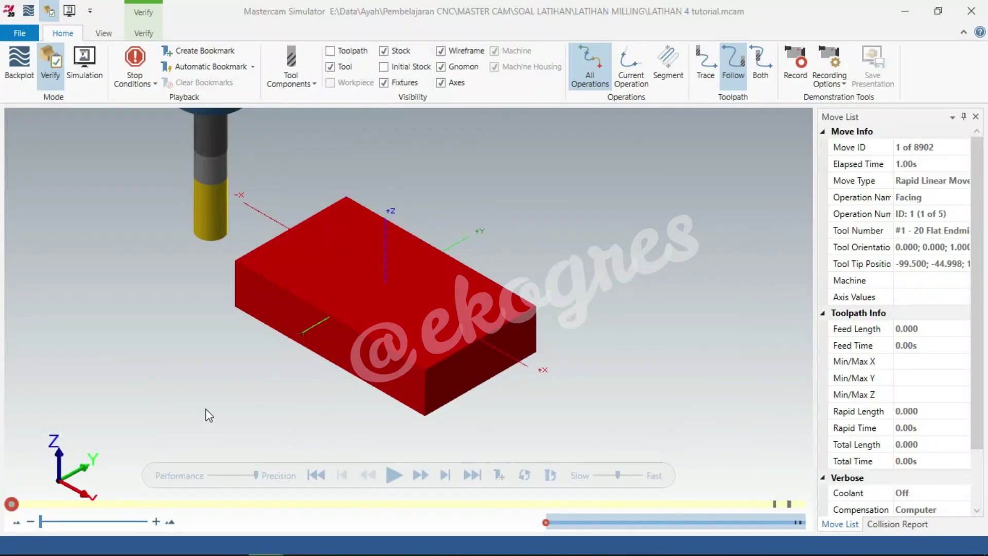
Play the full simulation, orbit the finished cam part, then bring up the LATIHAN 10 drawing
scroll(223, 421, up, 3)
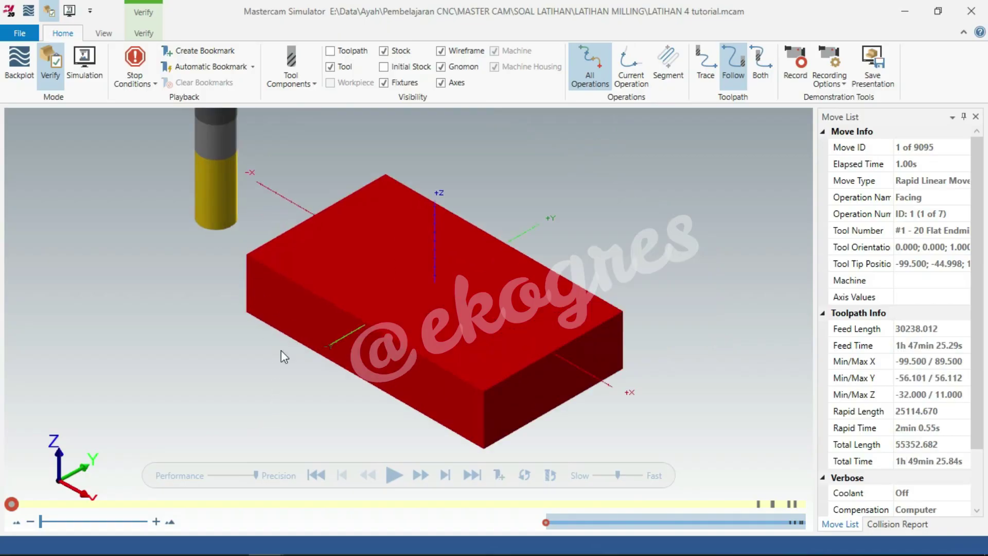
click(391, 474)
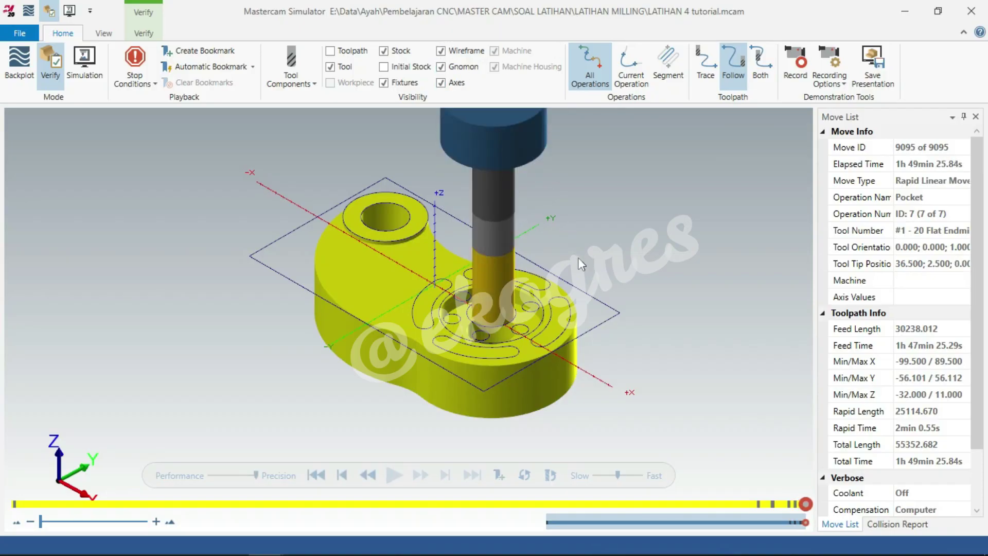
mouse_move(578, 258)
middle_down()
mouse_move(604, 250)
mouse_move(564, 278)
mouse_move(553, 300)
mouse_move(585, 283)
mouse_move(583, 294)
middle_up()
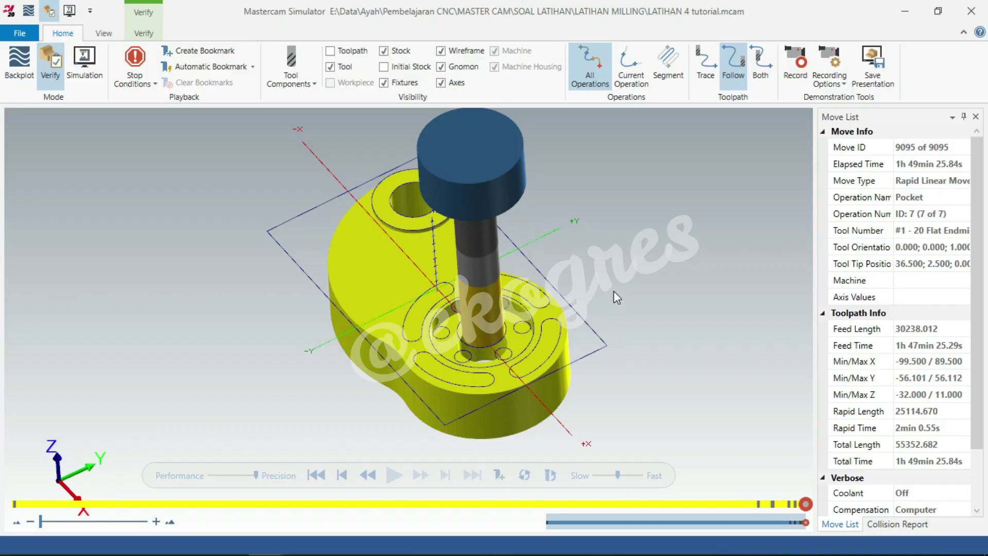
scroll(612, 304, up, 2)
scroll(628, 301, down, 2)
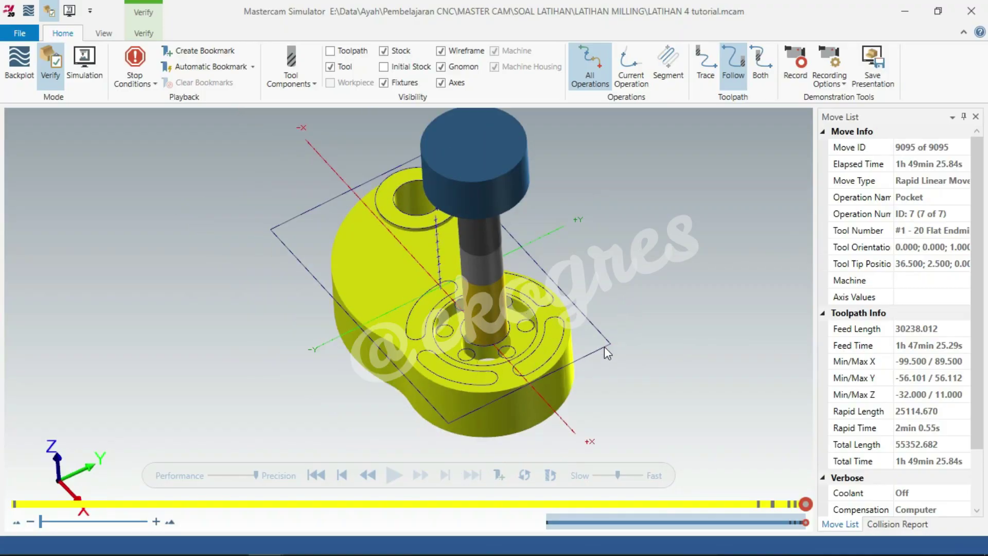
key(alt+Tab)
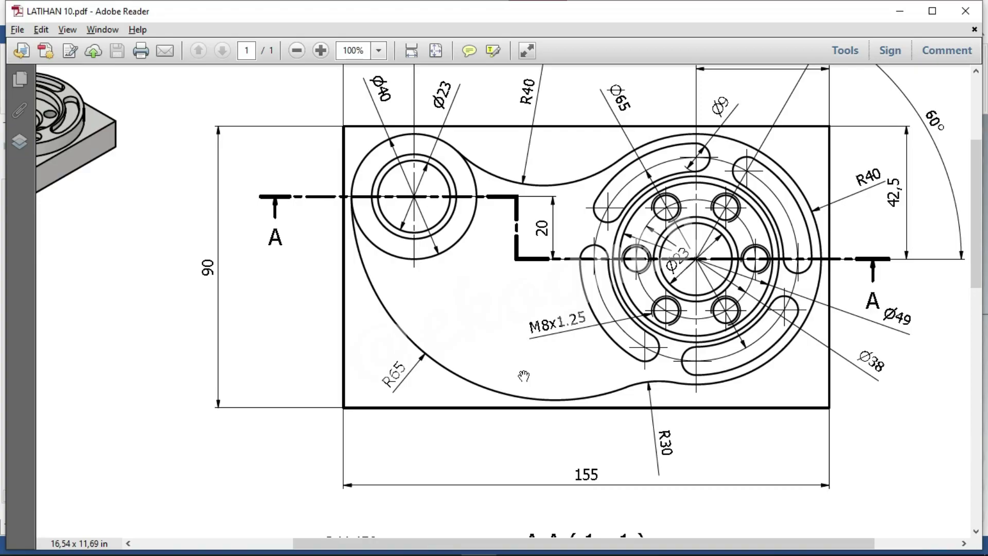
Review the LATIHAN 10.pdf plan view, then return to the Mastercam job
key(alt+Tab)
key(alt+Tab)
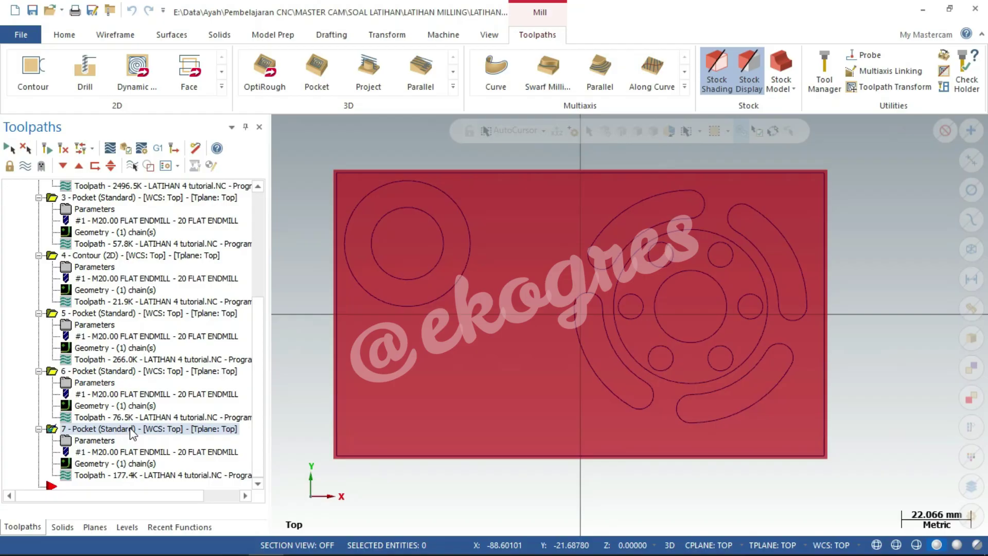
Copy pocket operation 7 and paste it as Pocket (Standard) operation 8
right_click(131, 433)
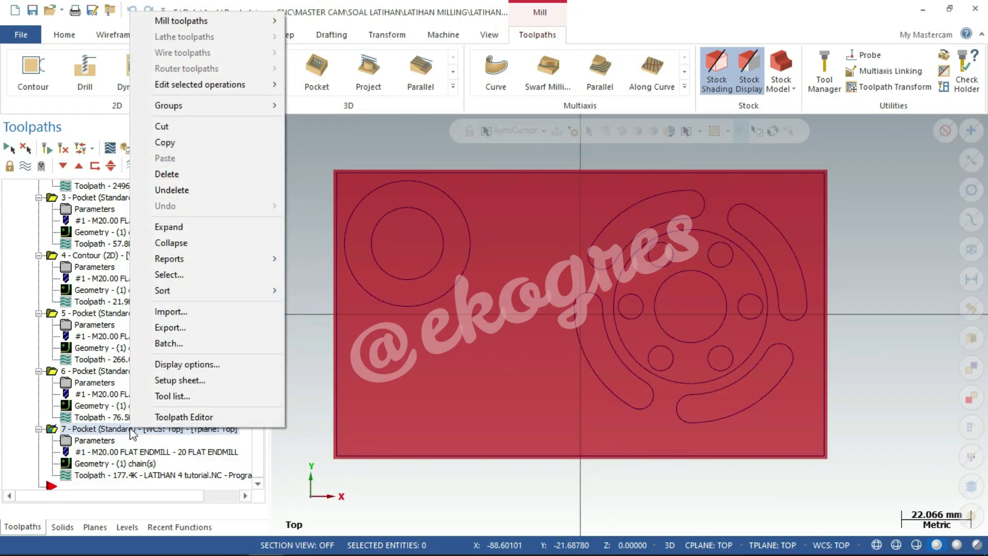
click(181, 141)
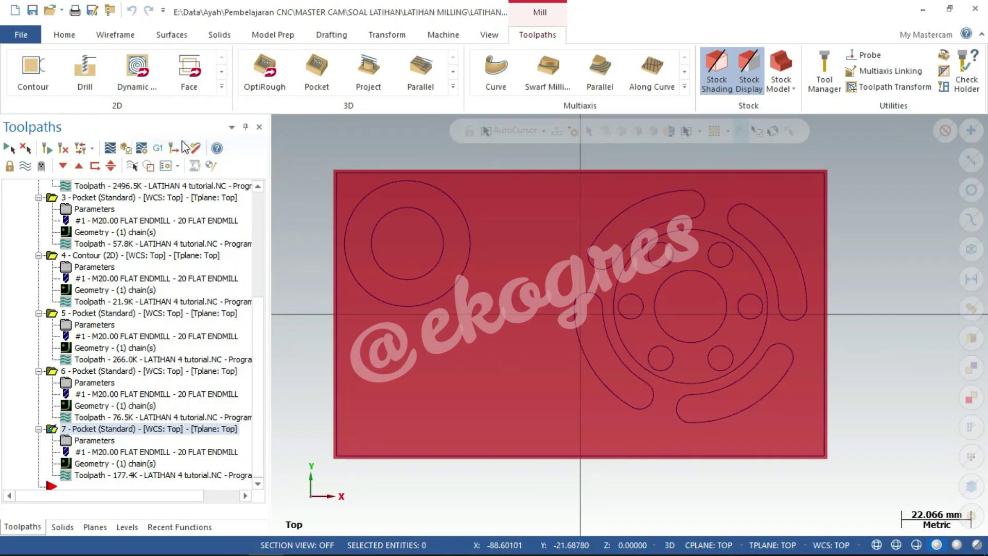
right_click(18, 462)
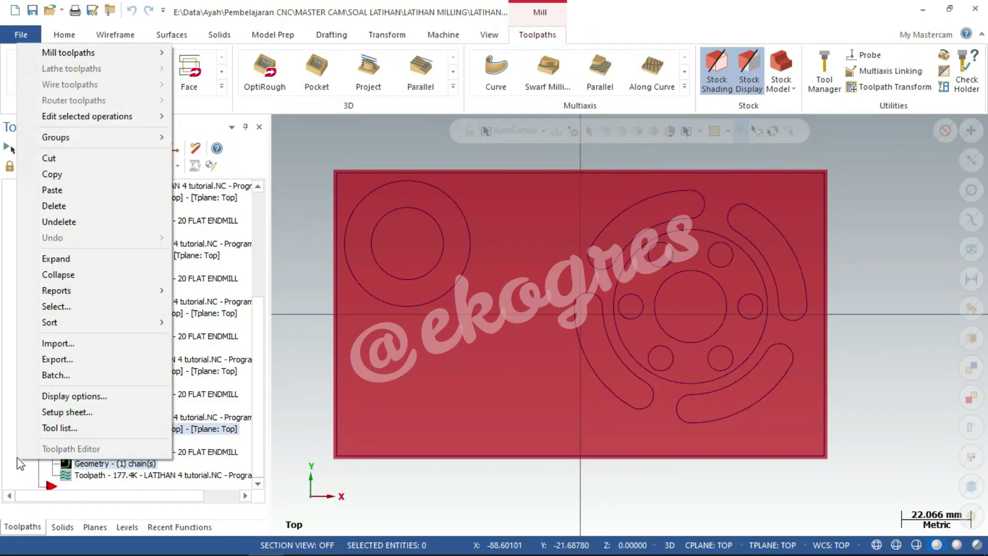
click(70, 189)
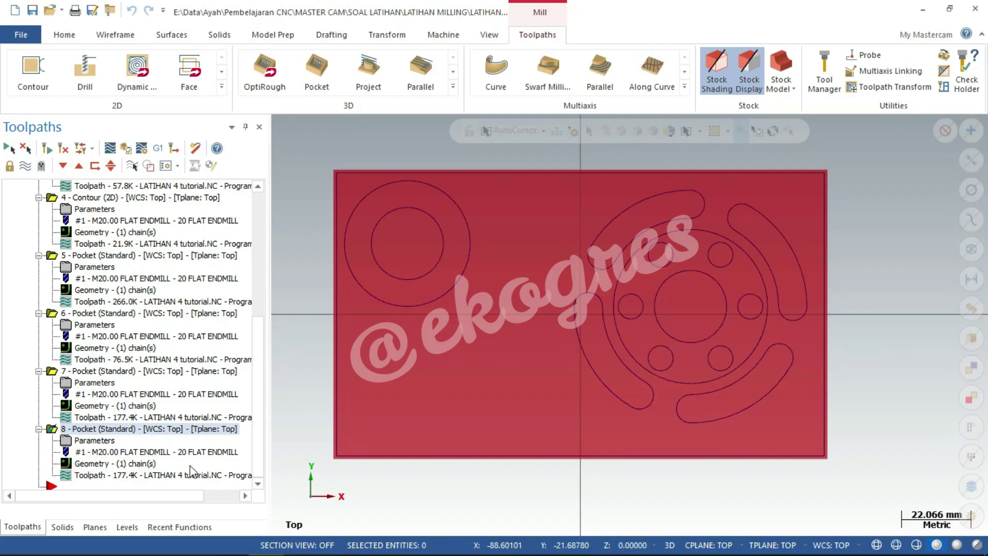
Rechain operation 8's pocket to the upper-right, lower-right, large left and upper arc slots
click(132, 463)
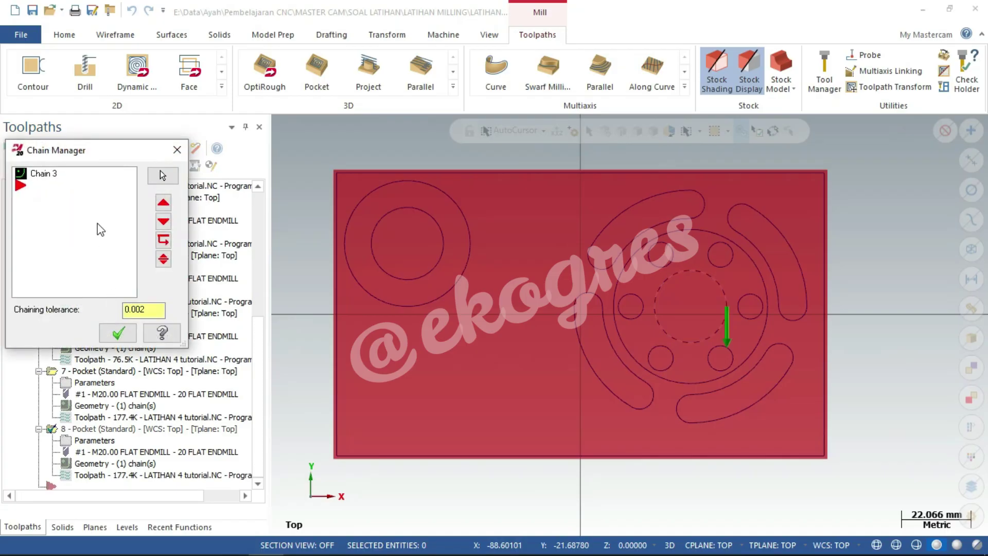
right_click(97, 224)
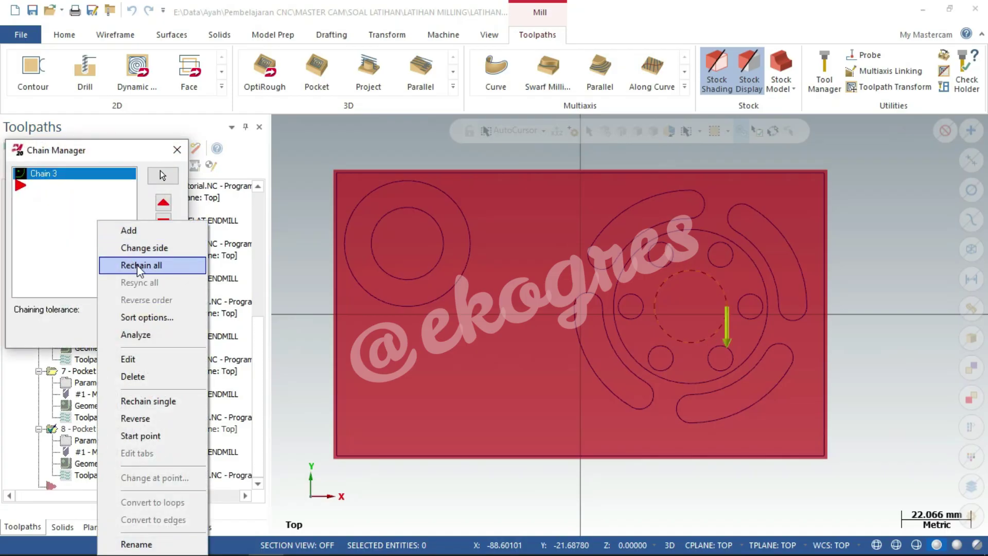
click(137, 265)
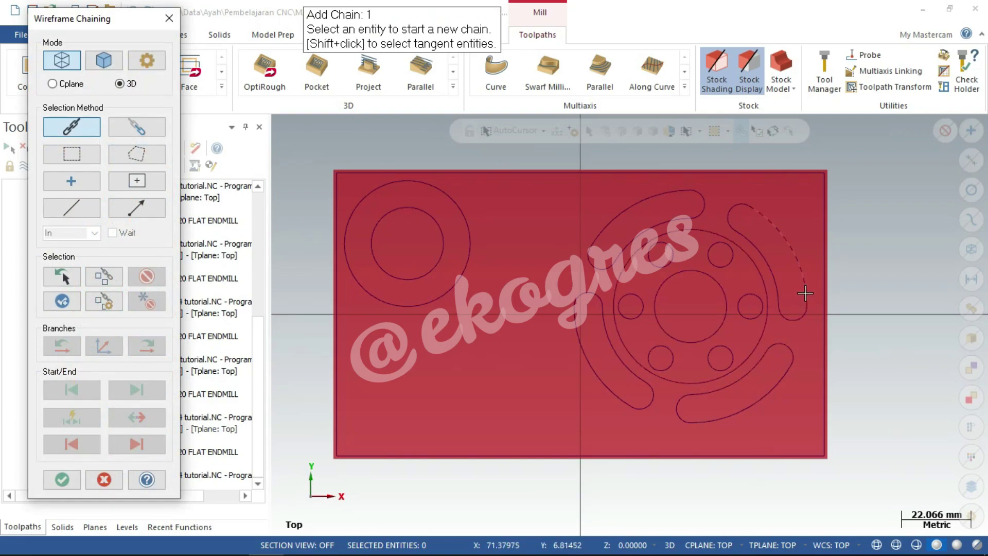
click(776, 224)
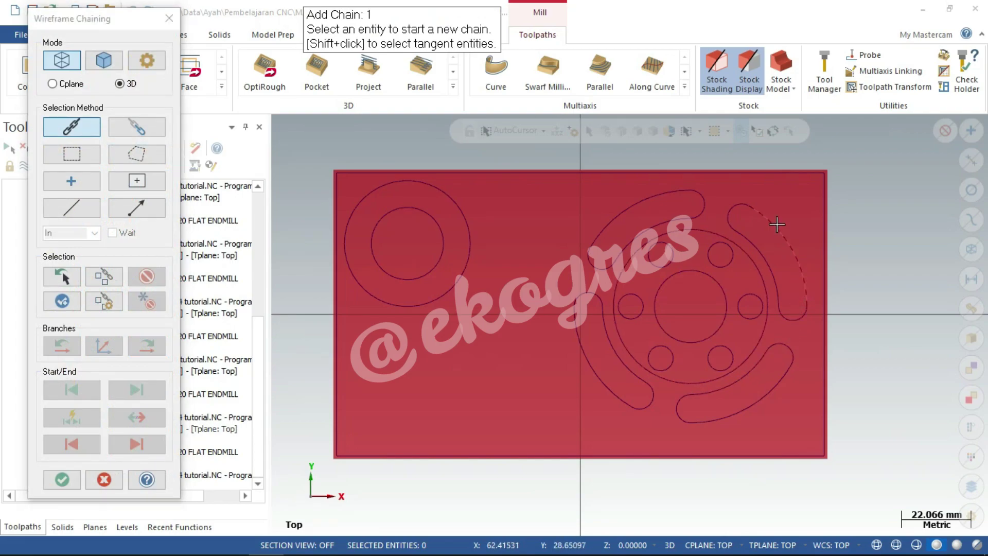
click(784, 381)
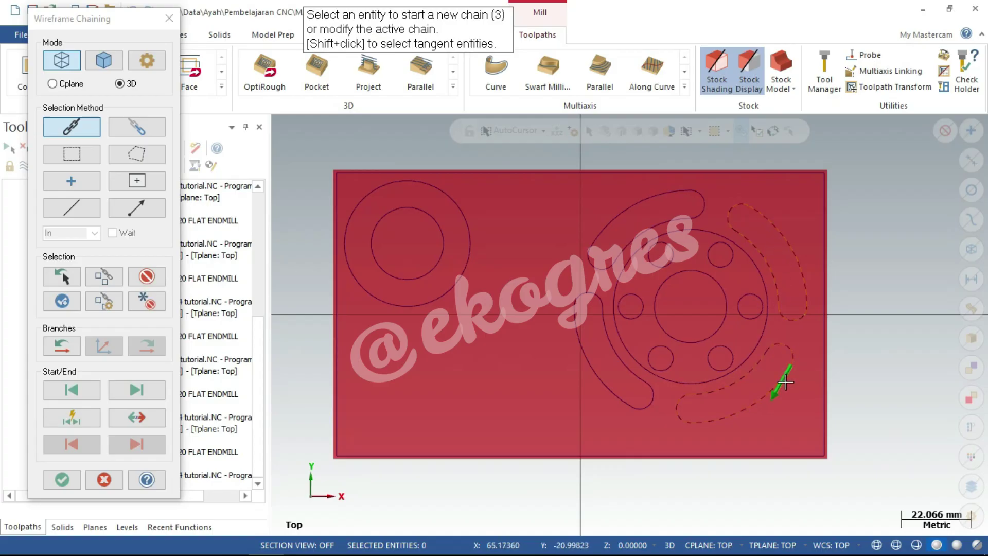
click(619, 404)
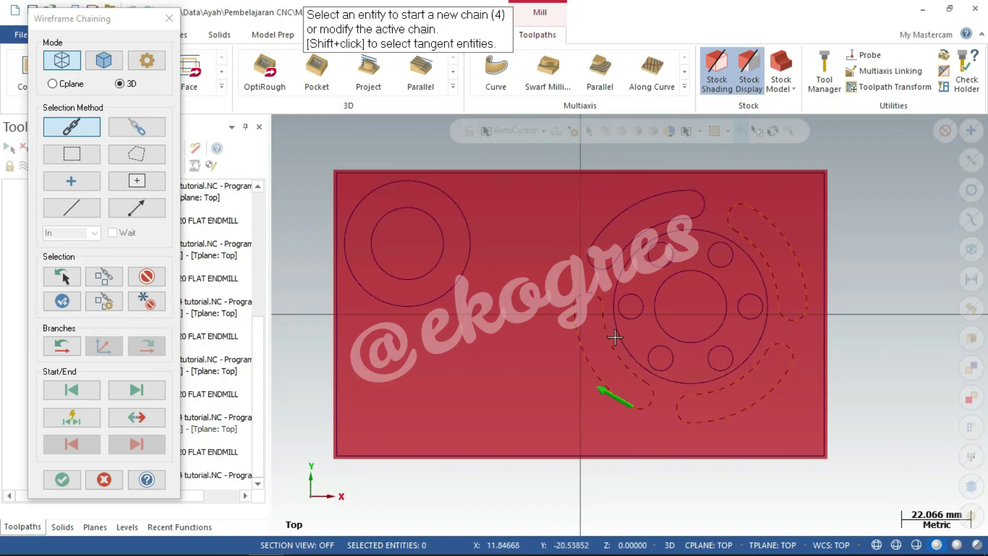
click(598, 234)
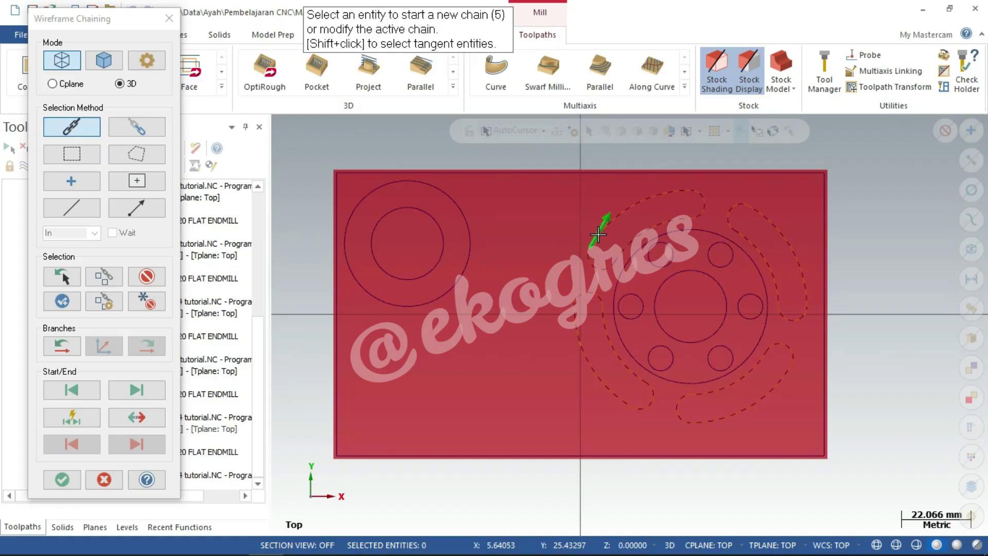
click(62, 481)
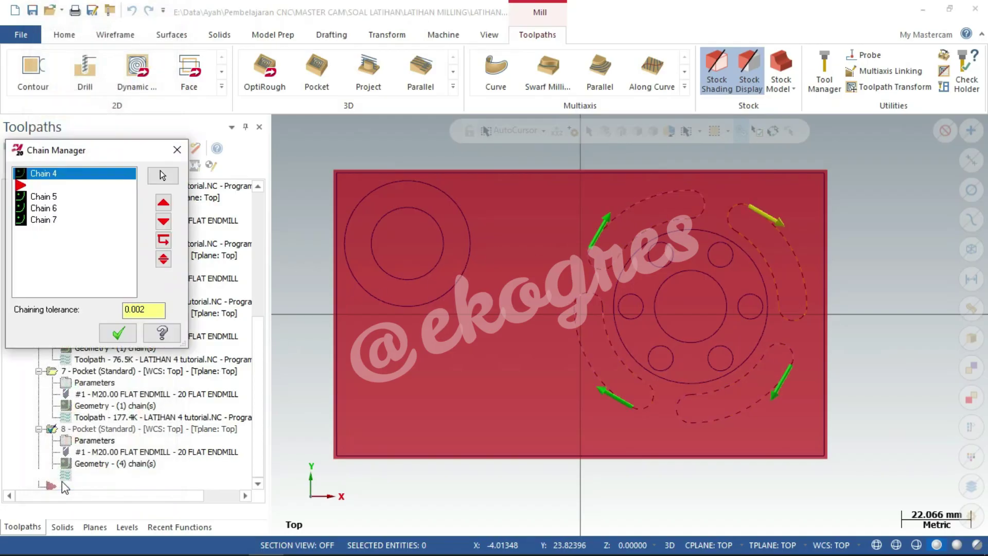
click(119, 335)
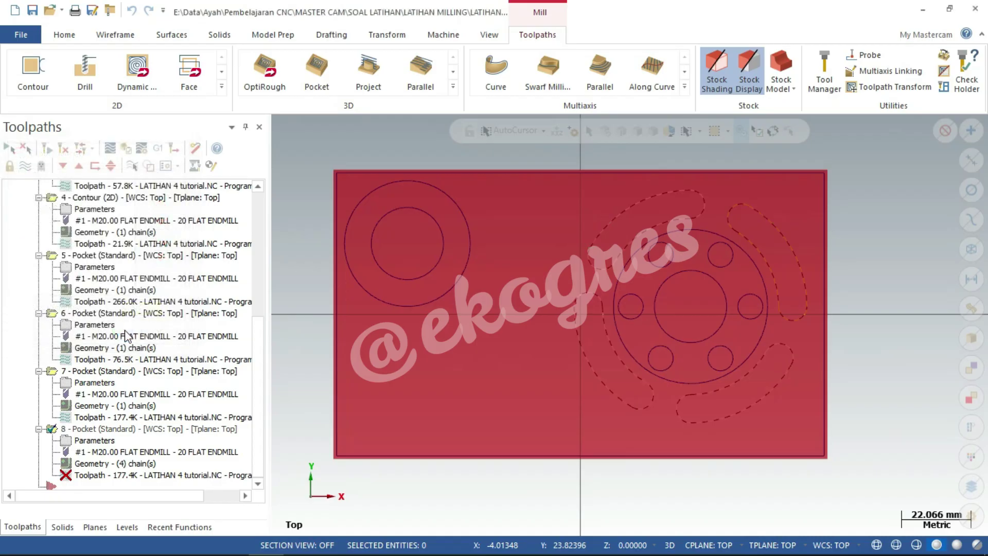
click(102, 441)
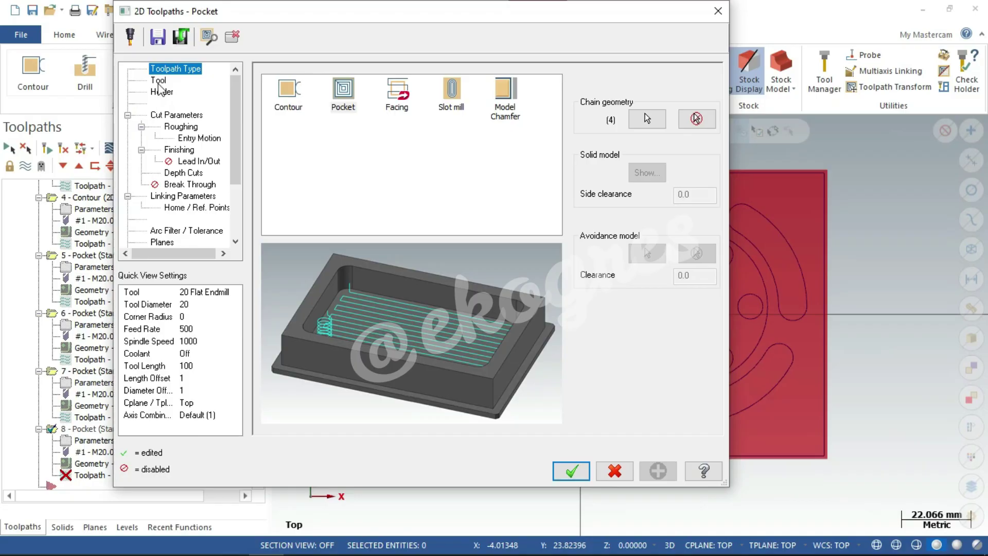
Define a new flat endmill with a 6 mm cutting diameter and matching shoulder length
click(158, 83)
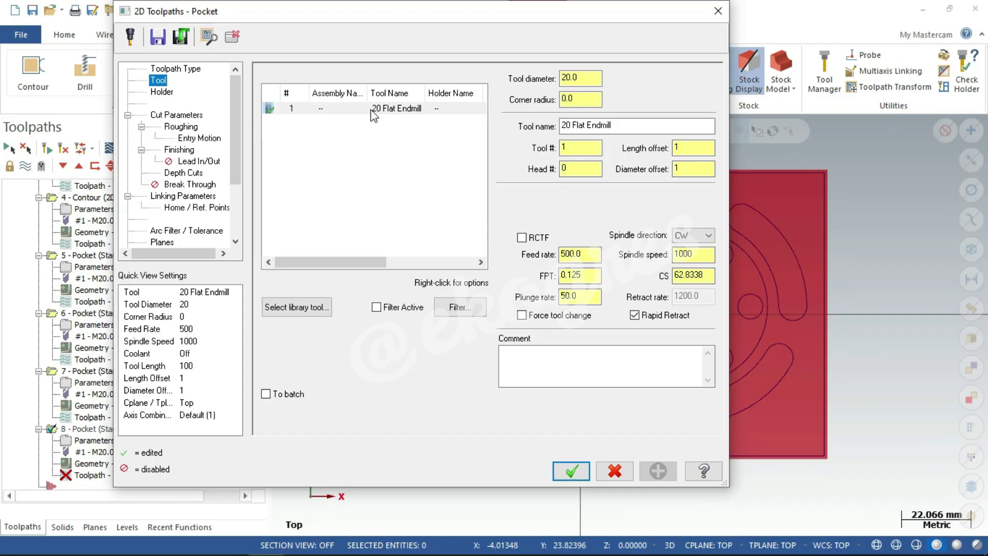
right_click(347, 149)
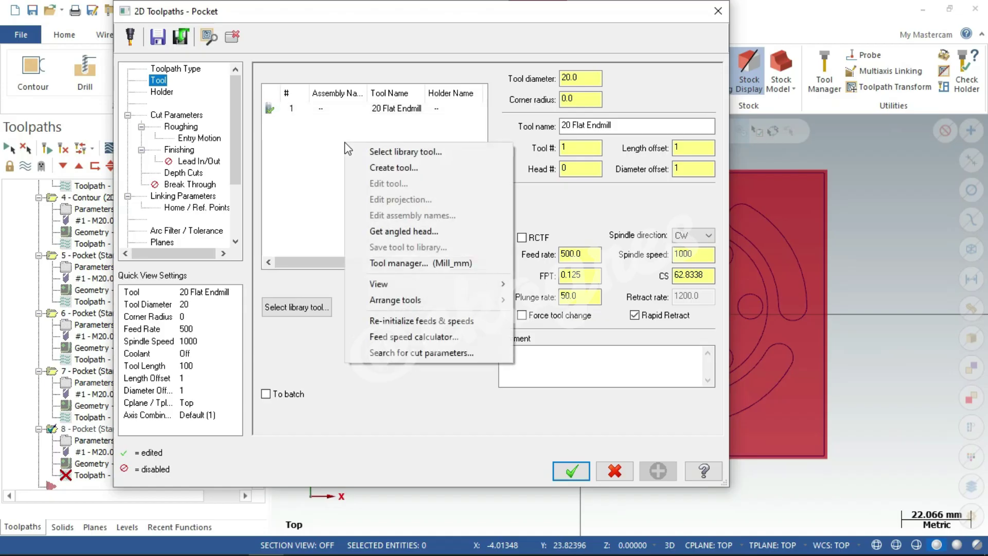
click(397, 167)
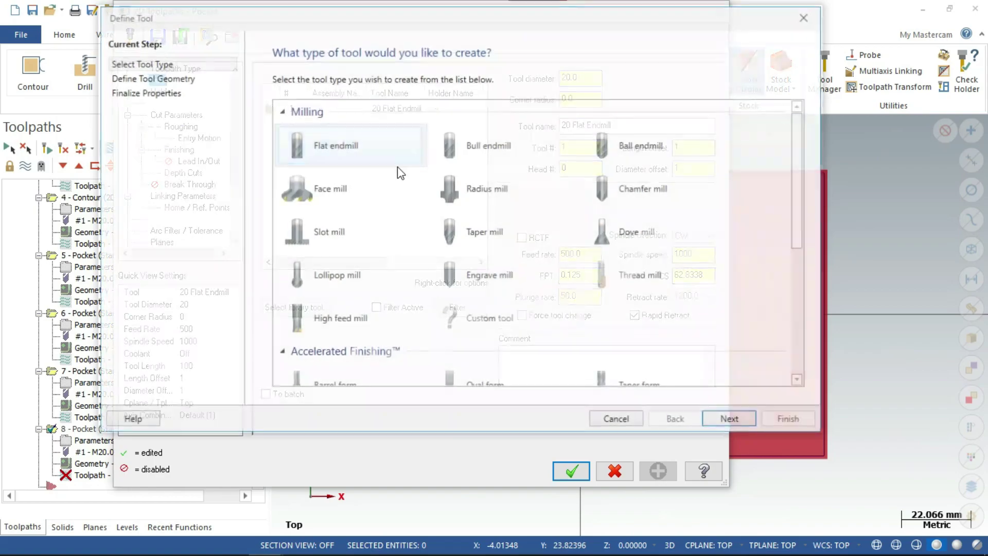
click(390, 162)
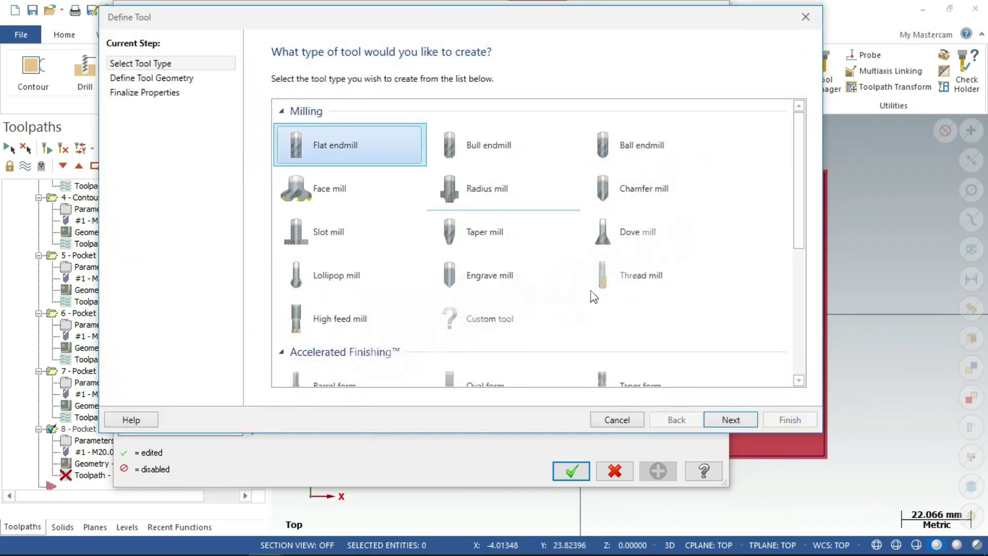
click(719, 418)
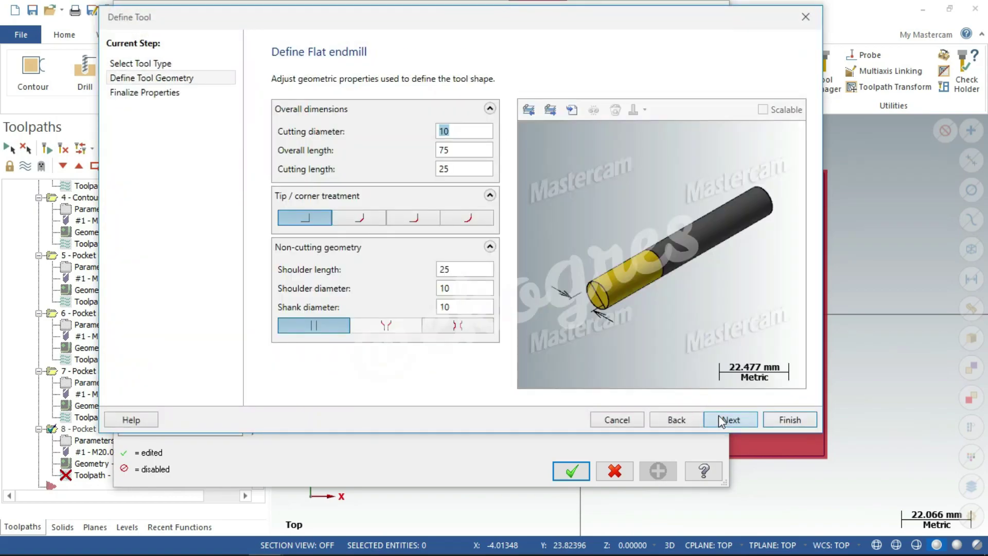
text(6)
double_click(459, 132)
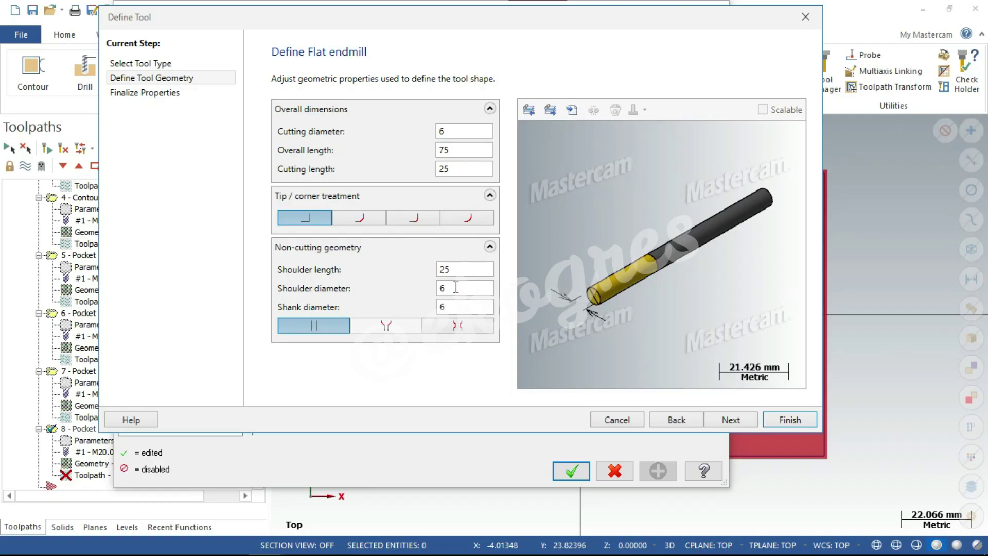
drag(461, 269, 431, 276)
text(40)
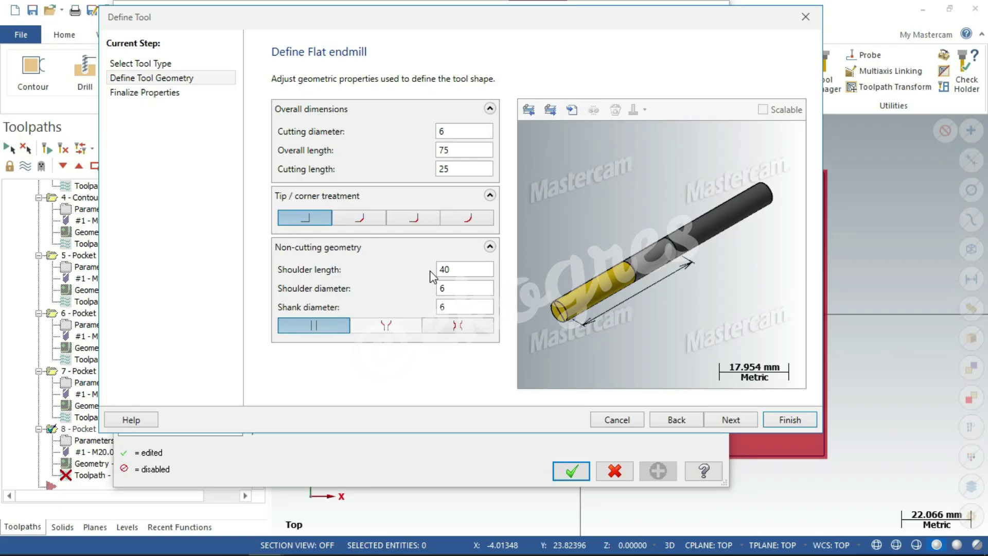
click(730, 419)
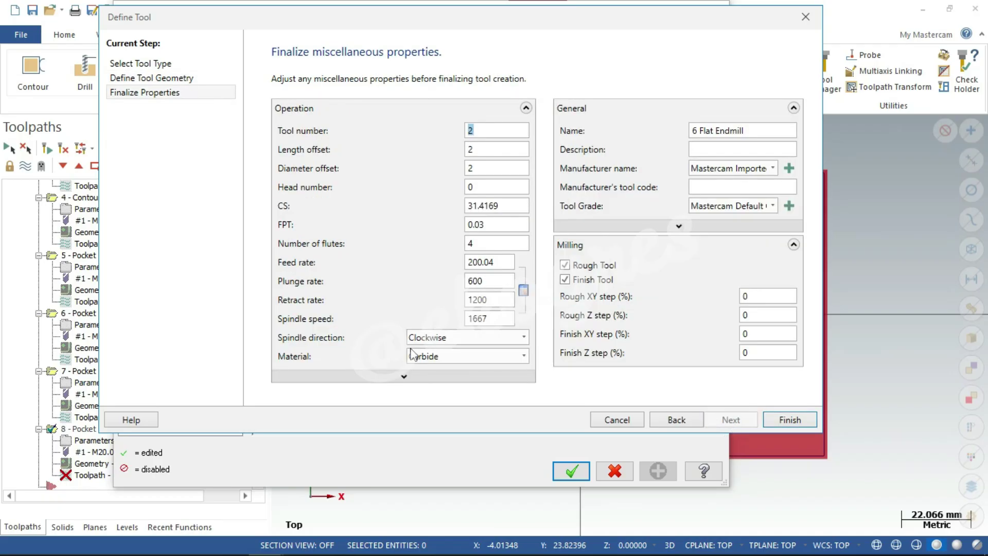
Set the new endmill's feed rate, plunge rate 50 and spindle speed, creating it as tool 2
double_click(462, 257)
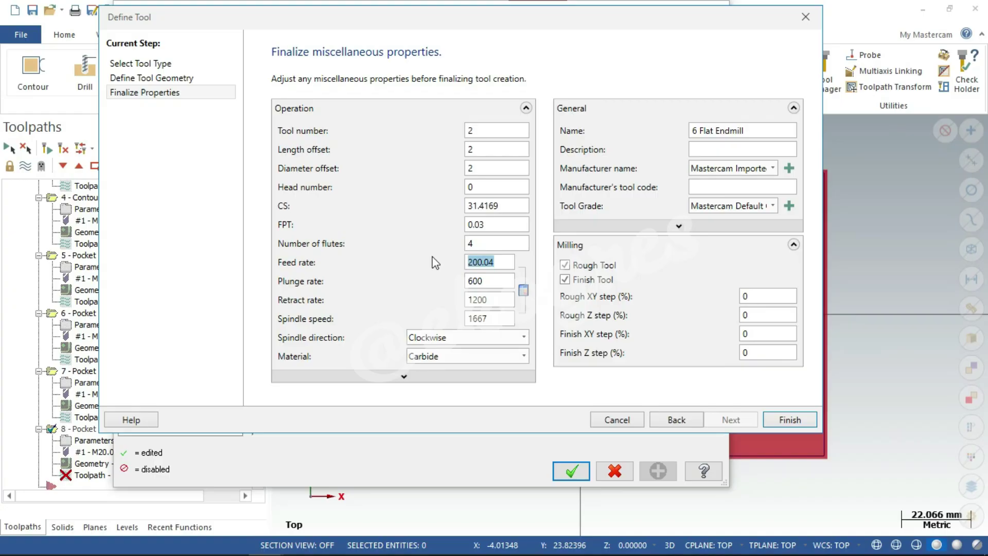
text(300)
click(467, 283)
drag(495, 280, 434, 292)
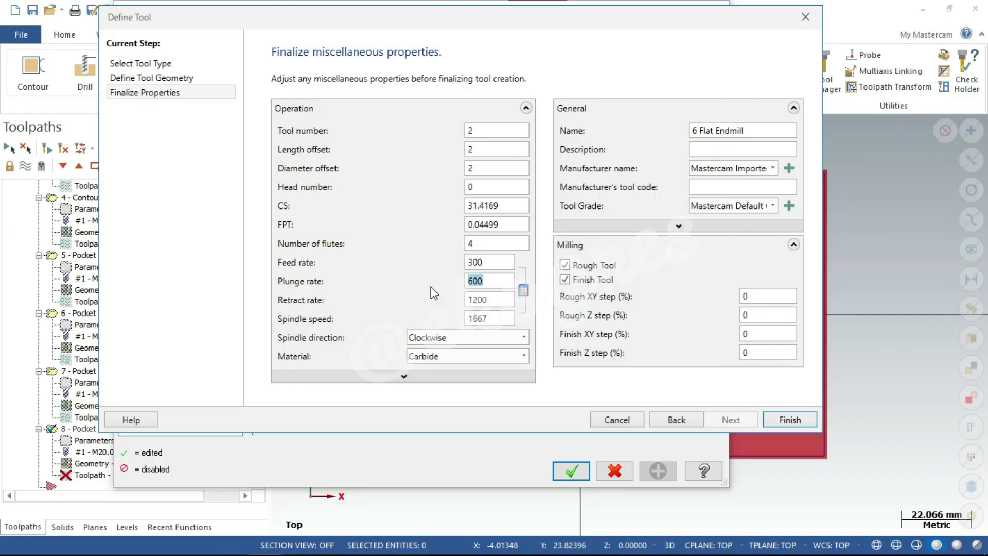
text(50)
drag(491, 318, 427, 319)
text(1000)
click(793, 418)
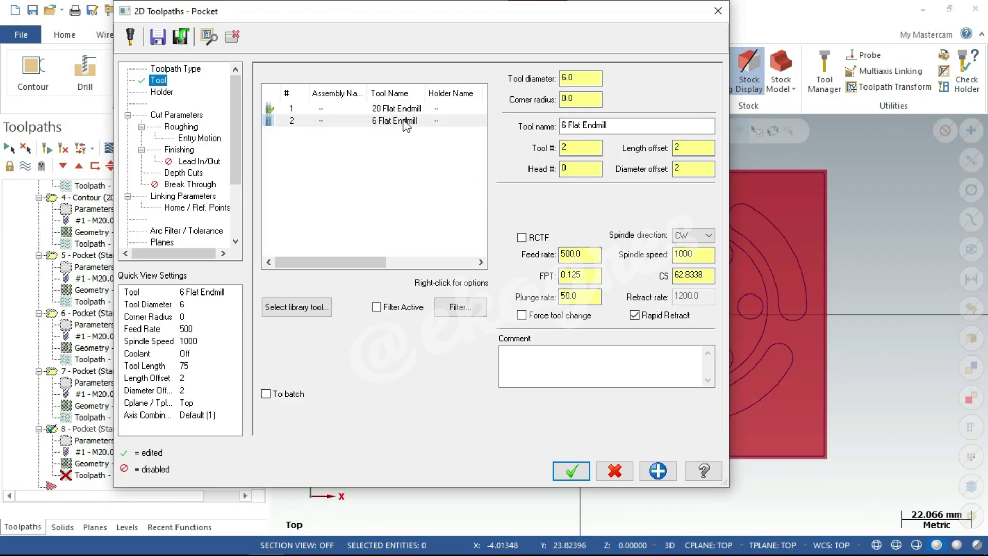
Assign the 6 Flat Endmill to the pocket and review its cut, roughing and entry settings
click(406, 122)
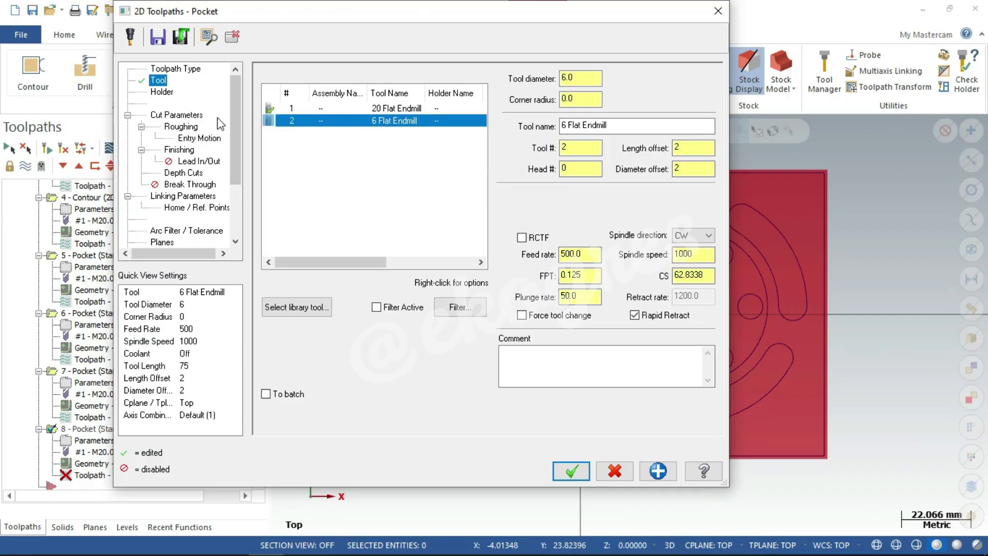
click(196, 118)
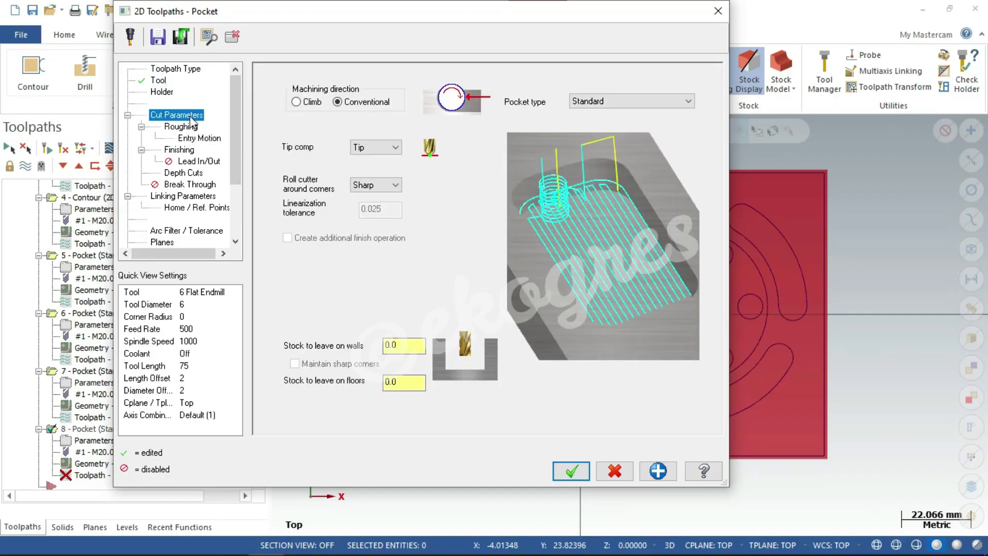
click(195, 132)
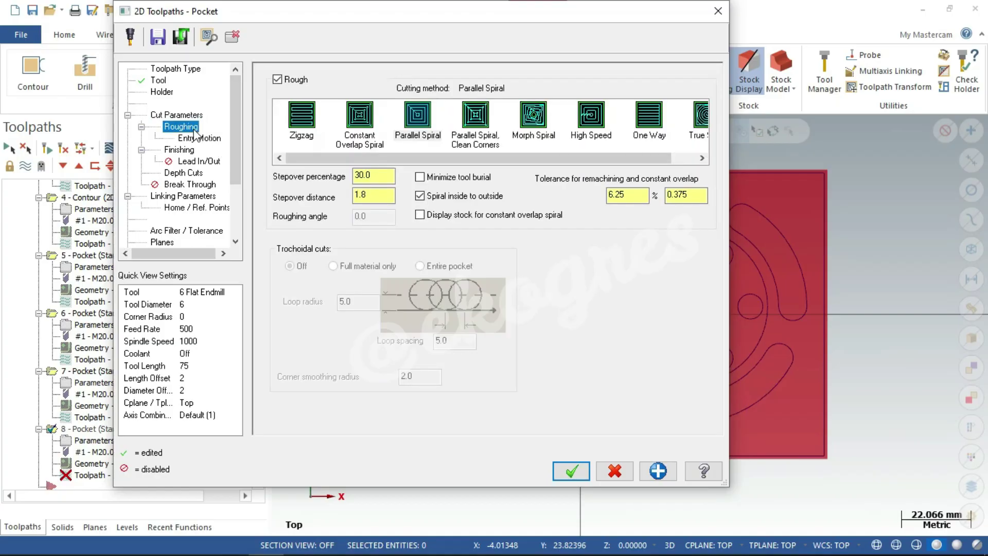
click(197, 139)
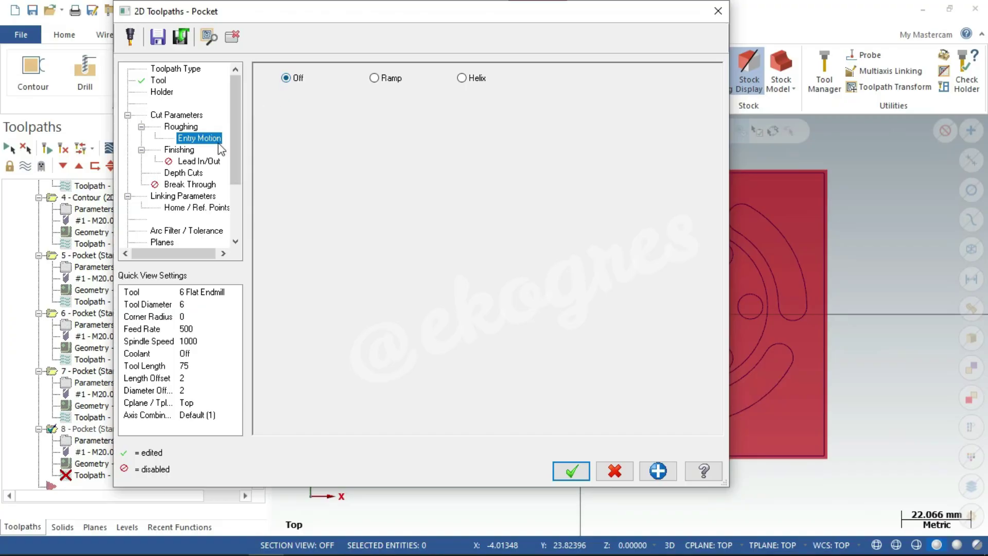
Review the finishing, depth cut and linking settings, then bring up the LATIHAN 10 drawing
click(184, 153)
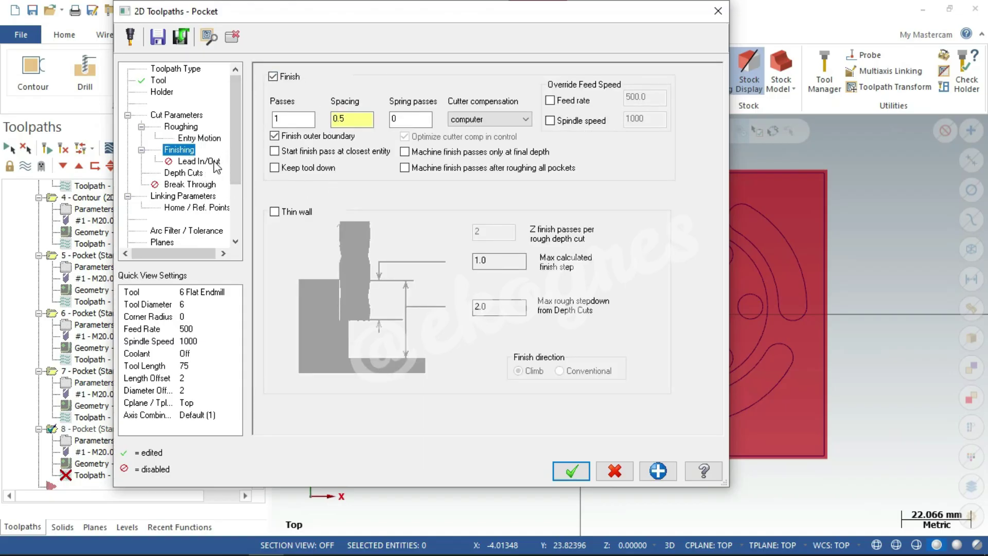
click(190, 175)
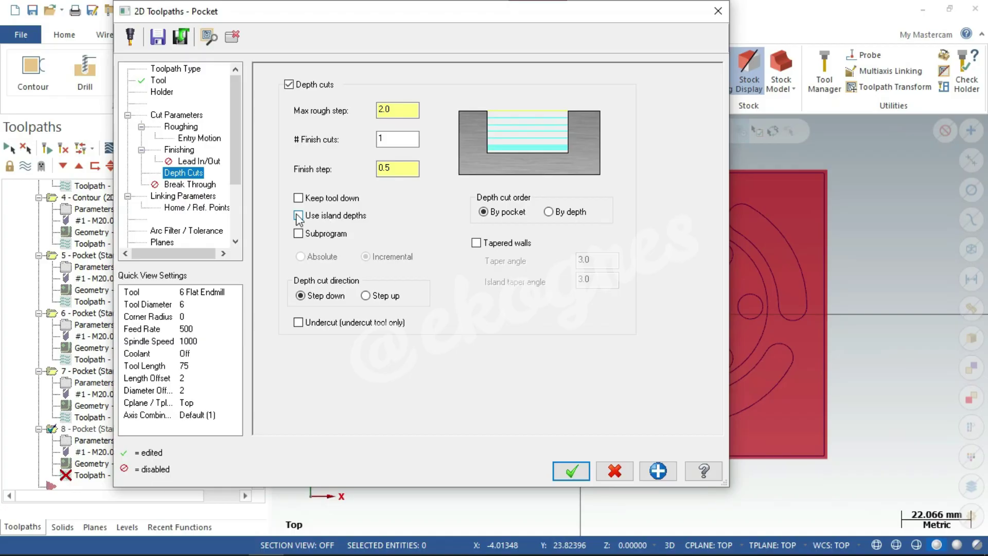
click(193, 196)
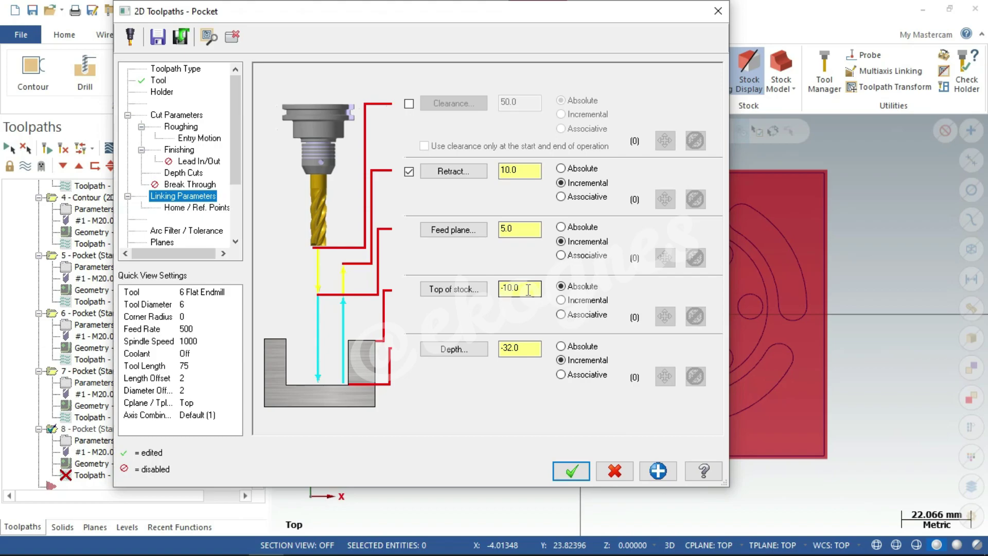
key(alt+Tab)
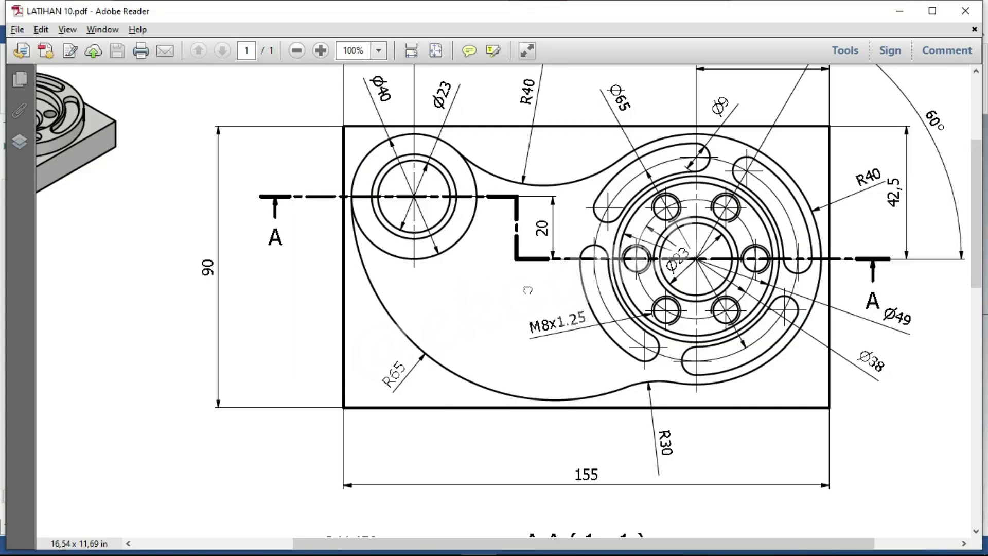
Pan the LATIHAN 10 drawing from the isometric view to section A-A's 2, 4 and 8 mm depths
drag(325, 231, 522, 282)
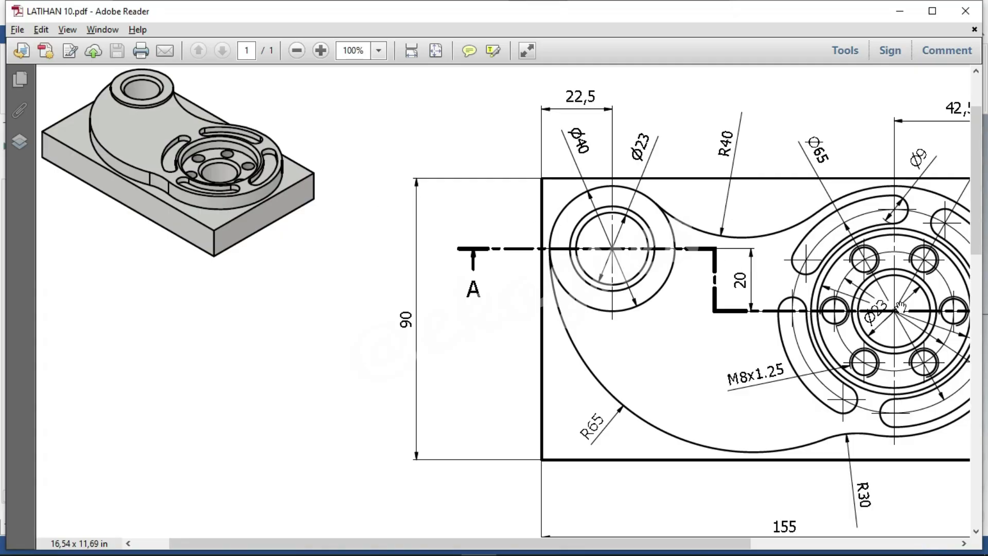
drag(865, 339, 705, 171)
drag(751, 348, 690, 280)
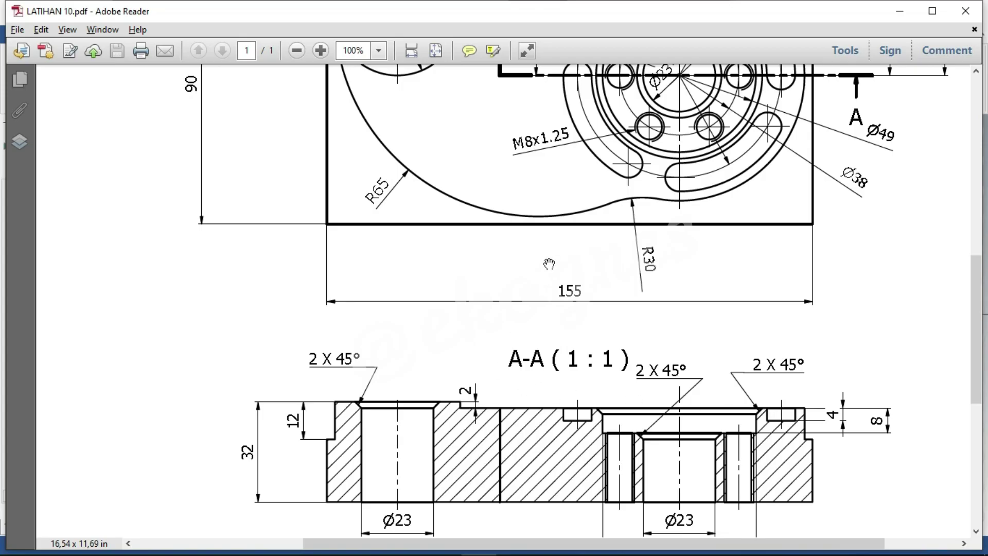
key(alt+Tab)
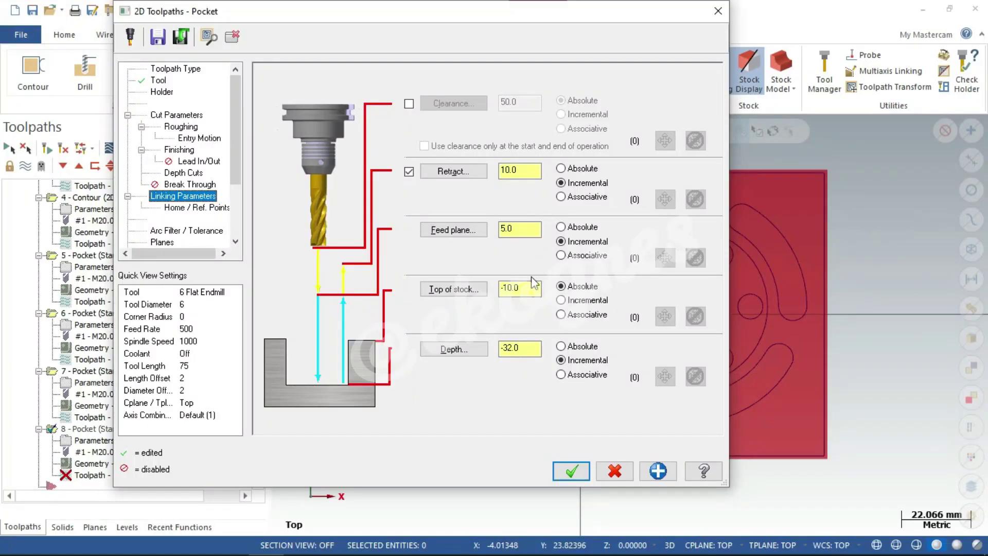
Give the slot pocket a top of stock of -2 and a depth of -6
click(519, 287)
text(-2)
click(526, 351)
drag(527, 351, 504, 351)
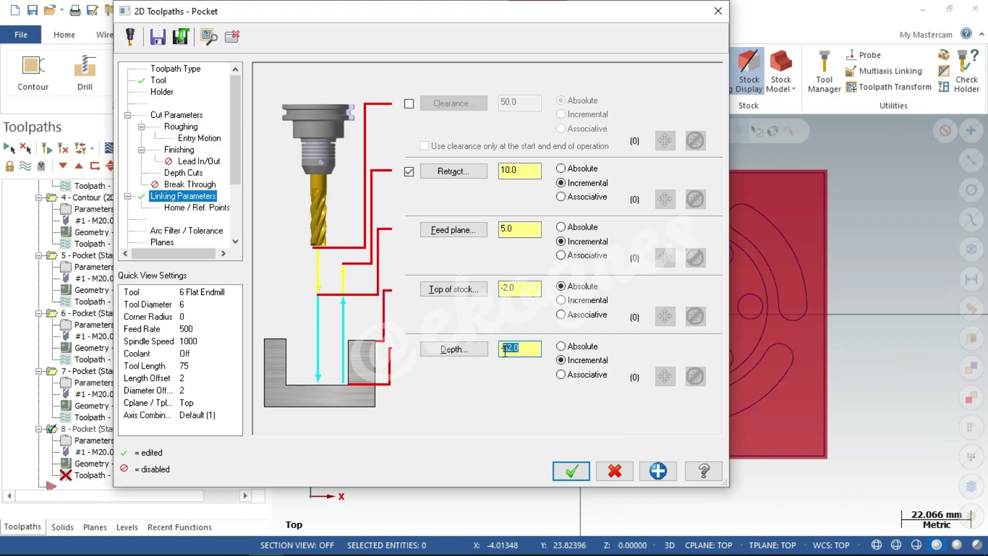
text(6)
click(572, 471)
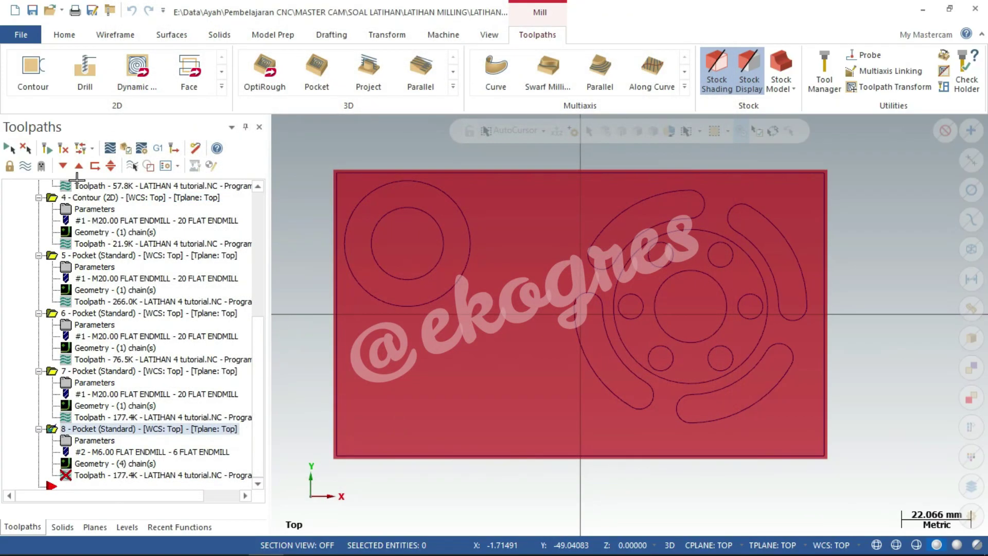
Regenerate operation 8, switch to isometric view, and verify all operations in the simulator
click(49, 148)
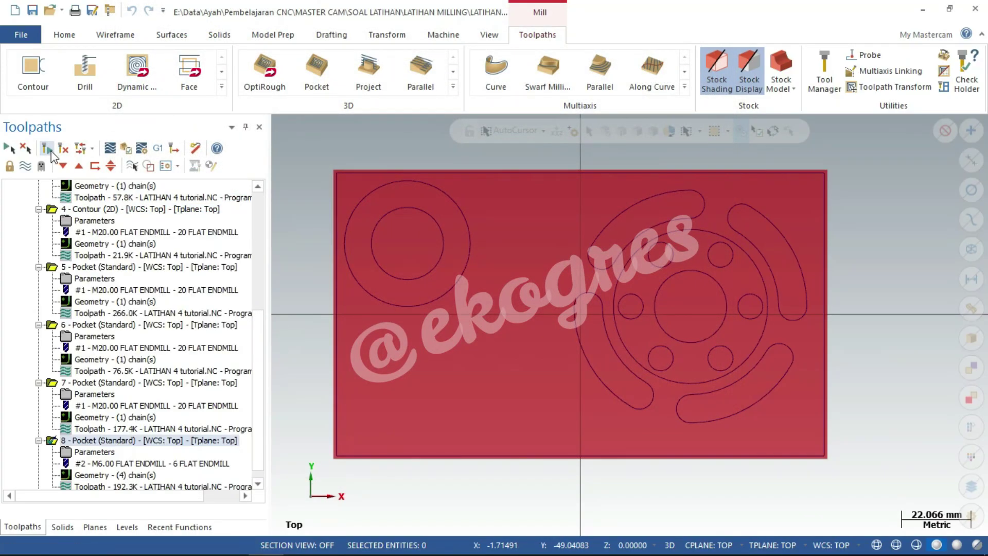
click(25, 172)
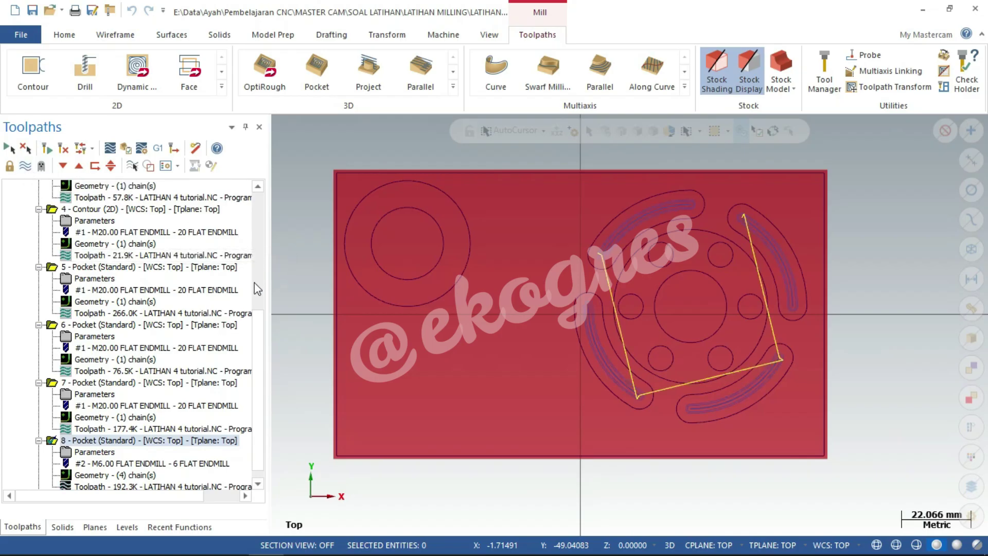
drag(255, 319, 264, 203)
click(97, 246)
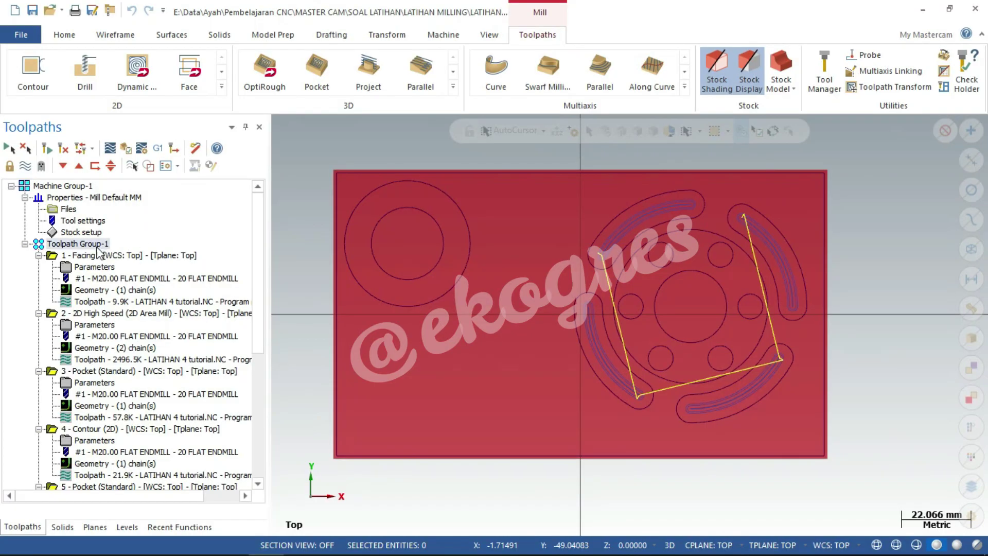
right_click(296, 270)
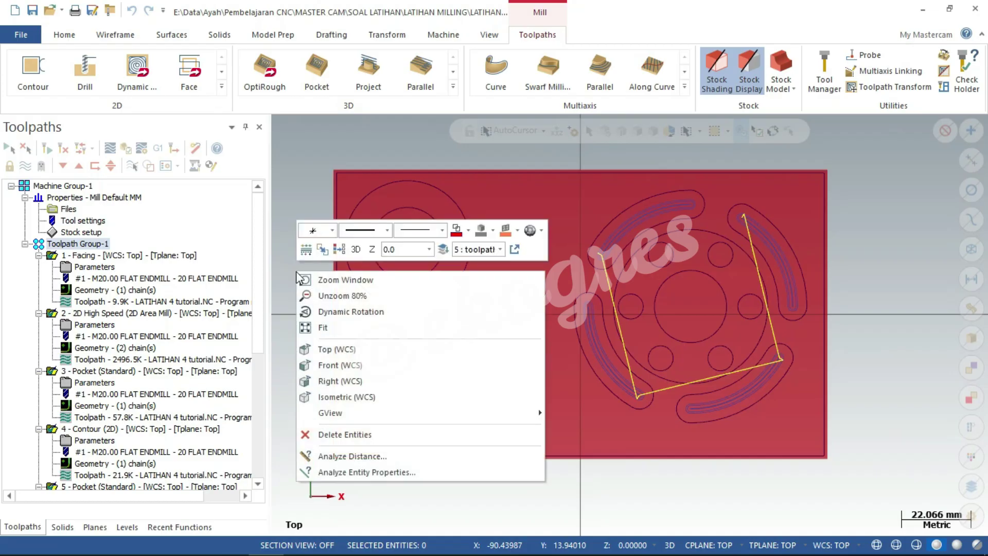
click(347, 397)
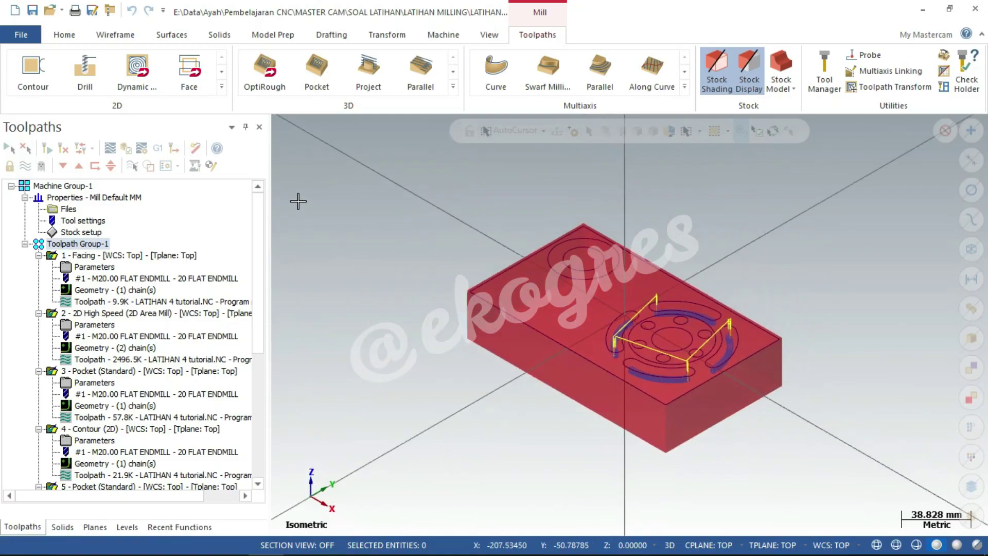
click(131, 149)
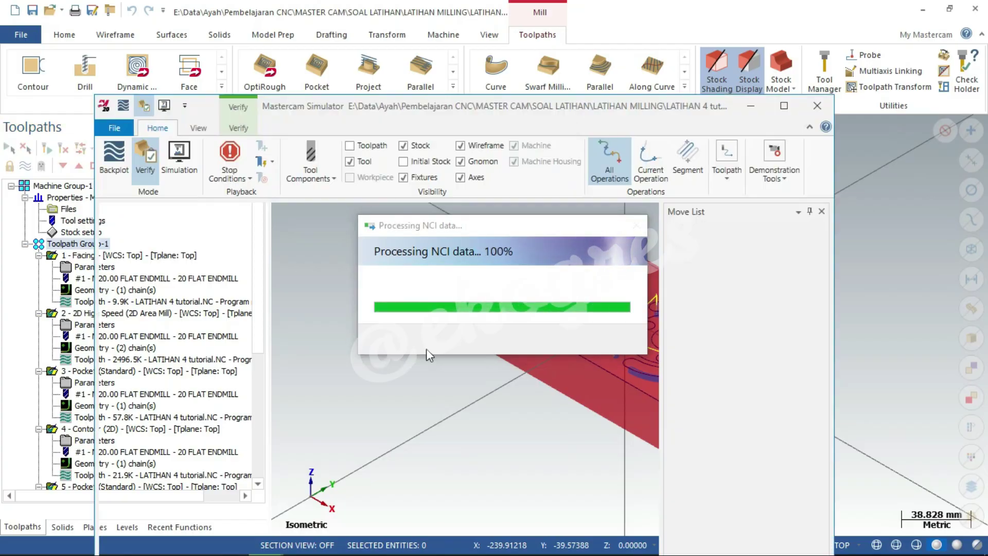
Maximize Mastercam Simulator, zoom in on the stock, and play the verification of all eight operations
click(783, 105)
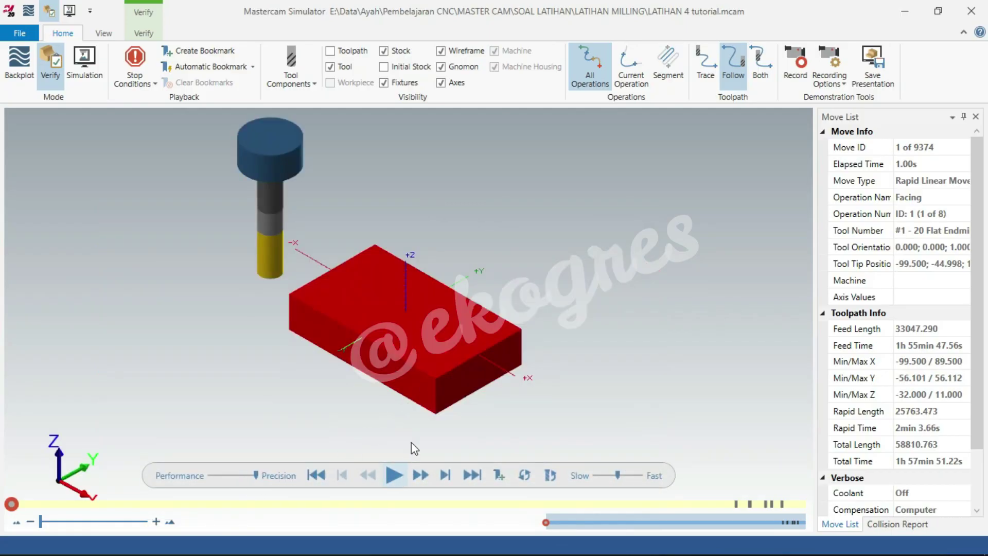
scroll(342, 393, up, 2)
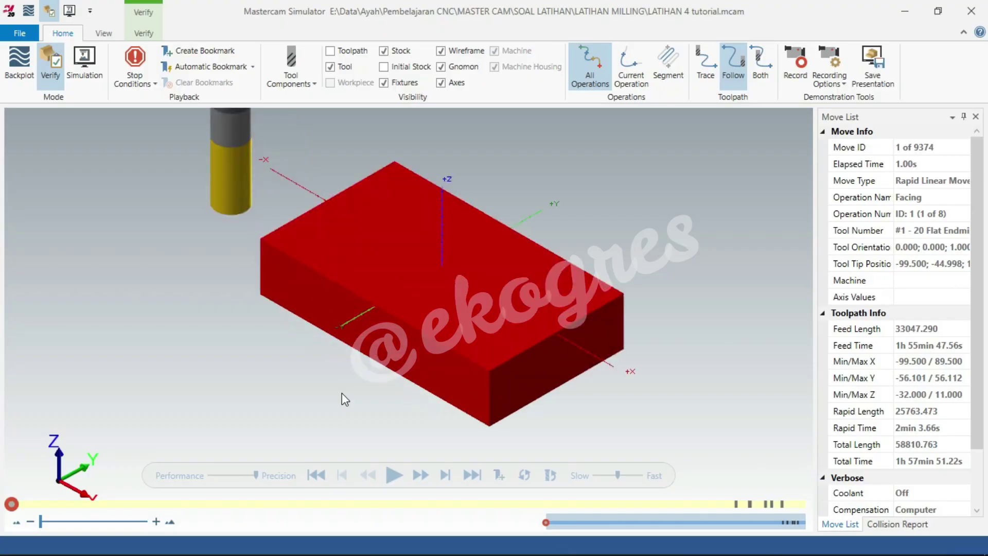
click(394, 475)
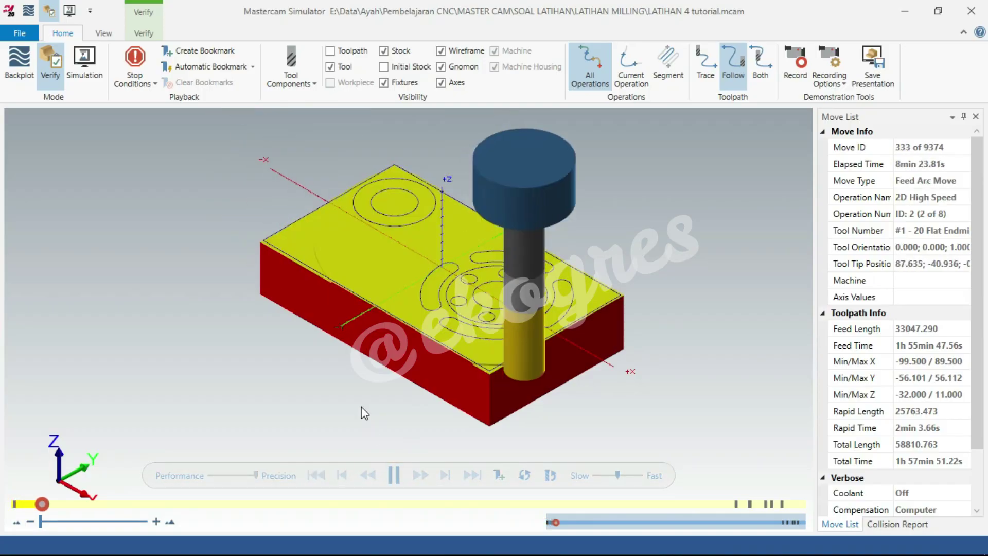
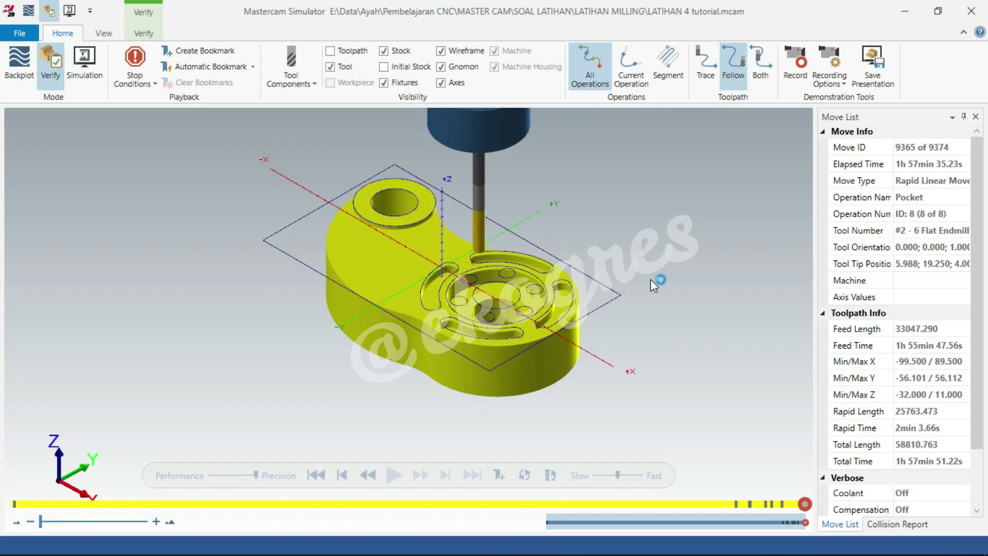
Orbit the simulated part, reset to Isometric (WCS) view, and return to the Mastercam window
mouse_move(535, 307)
middle_down()
mouse_move(533, 349)
mouse_move(540, 305)
mouse_move(531, 327)
middle_up()
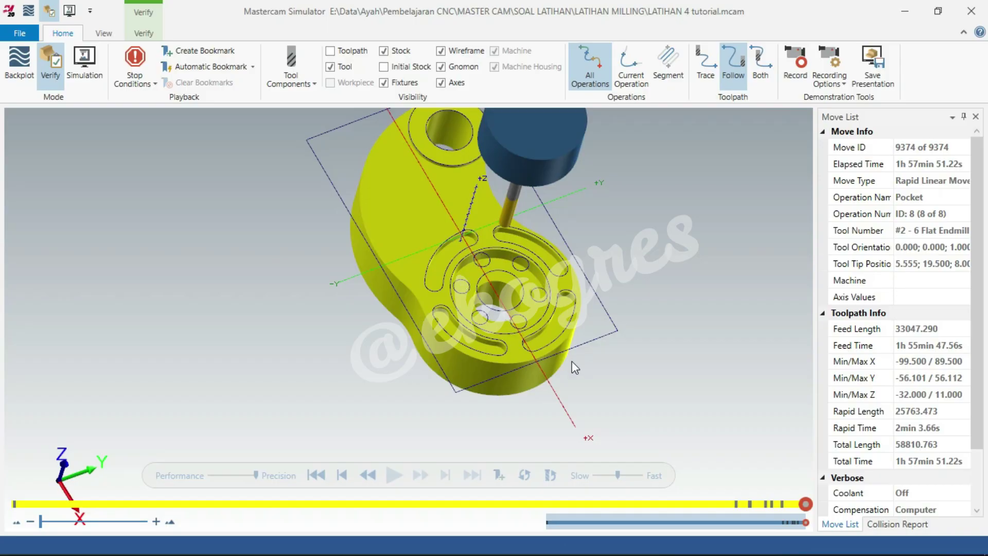
right_click(606, 328)
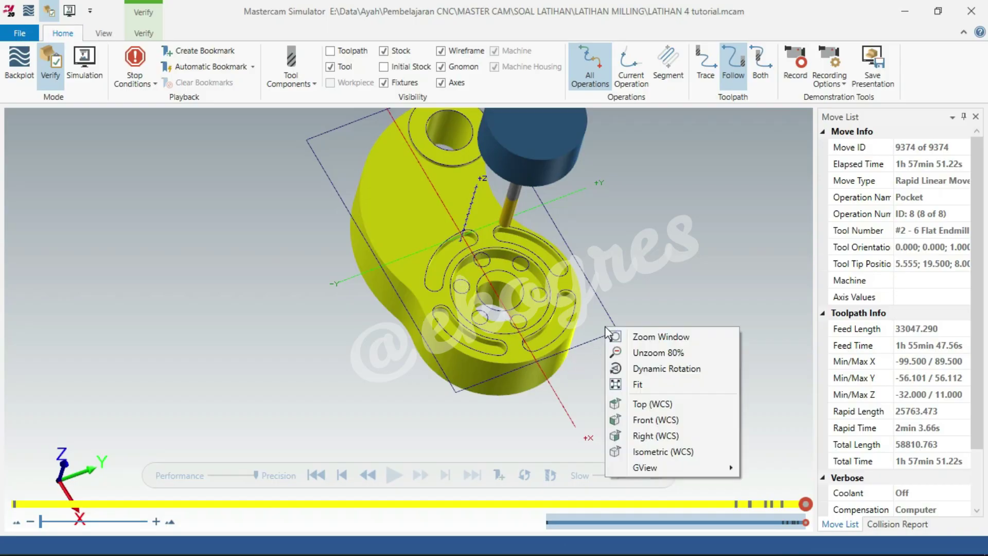
click(663, 451)
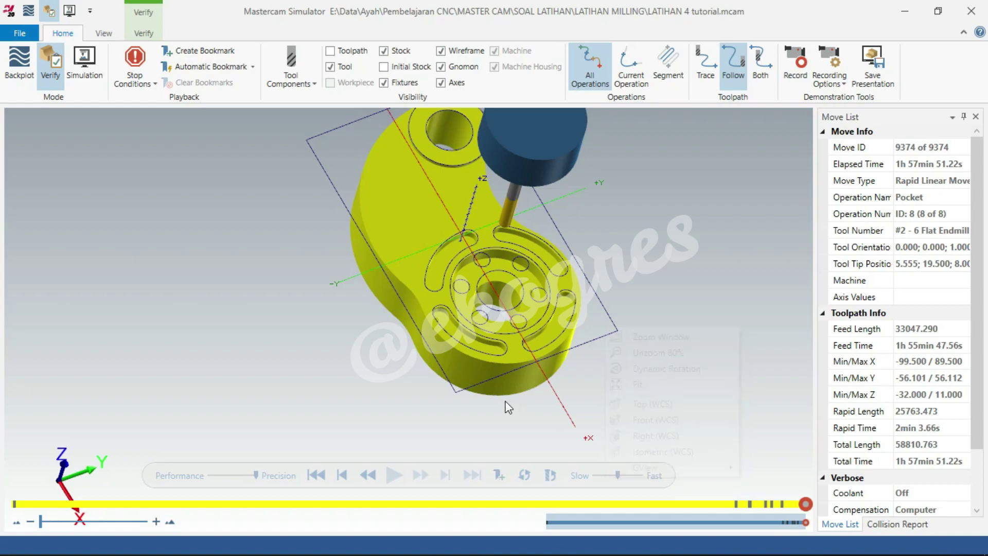
key(alt+Tab)
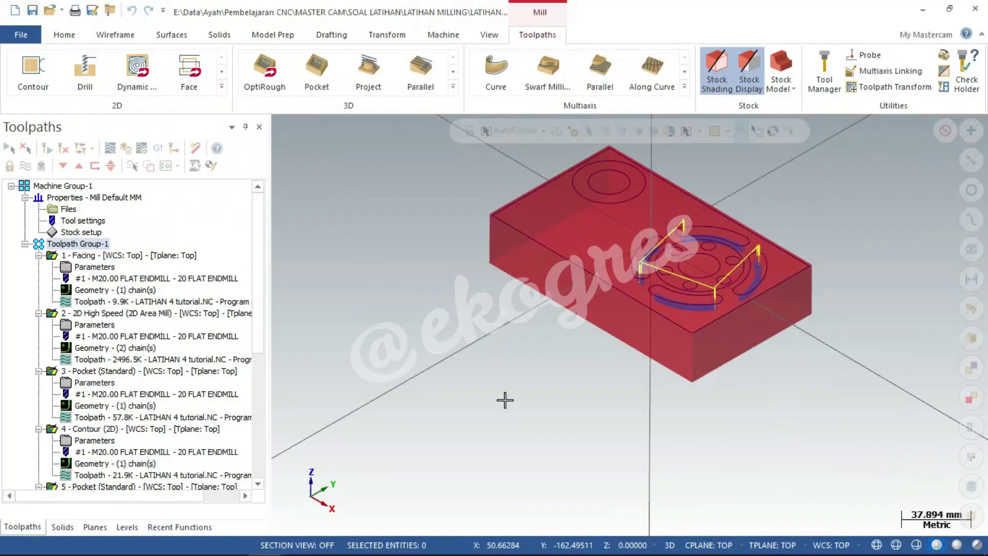
Switch the viewport to Top (WCS) and hide the toolpath display
right_click(507, 337)
click(545, 411)
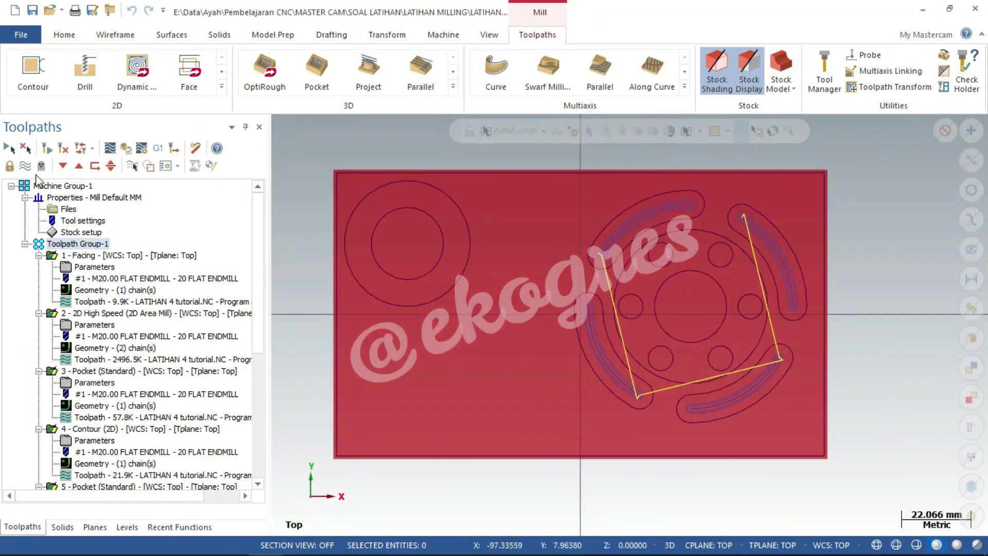
click(24, 167)
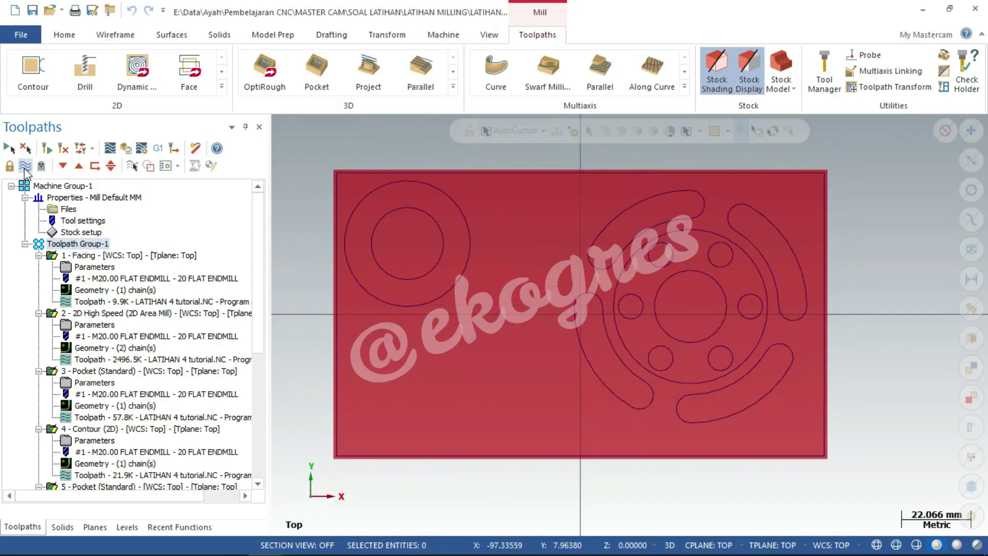
Zoom in on the part, scroll the Toolpaths tree, and open the Levels manager
scroll(738, 280, down, 1)
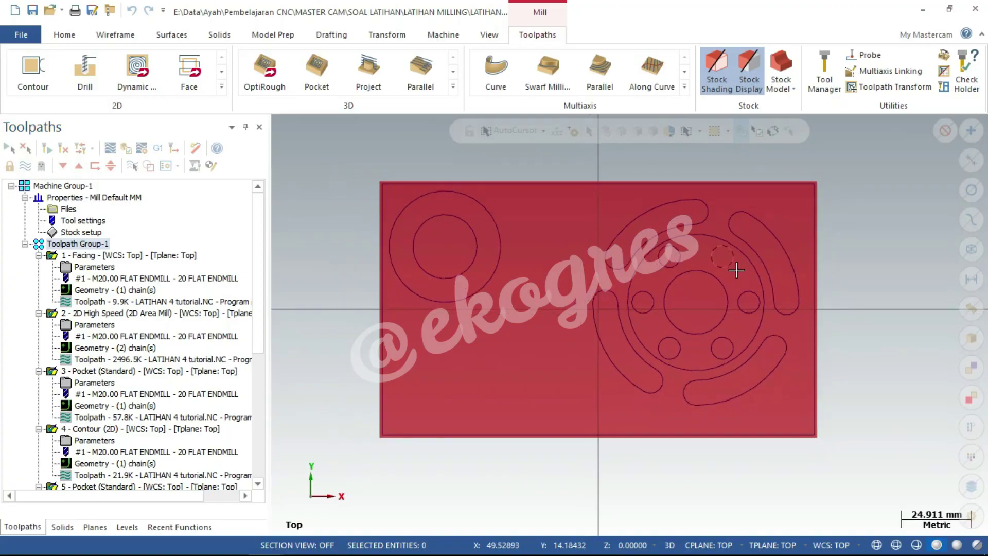
scroll(741, 275, up, 2)
scroll(741, 275, up, 1)
scroll(422, 227, down, 1)
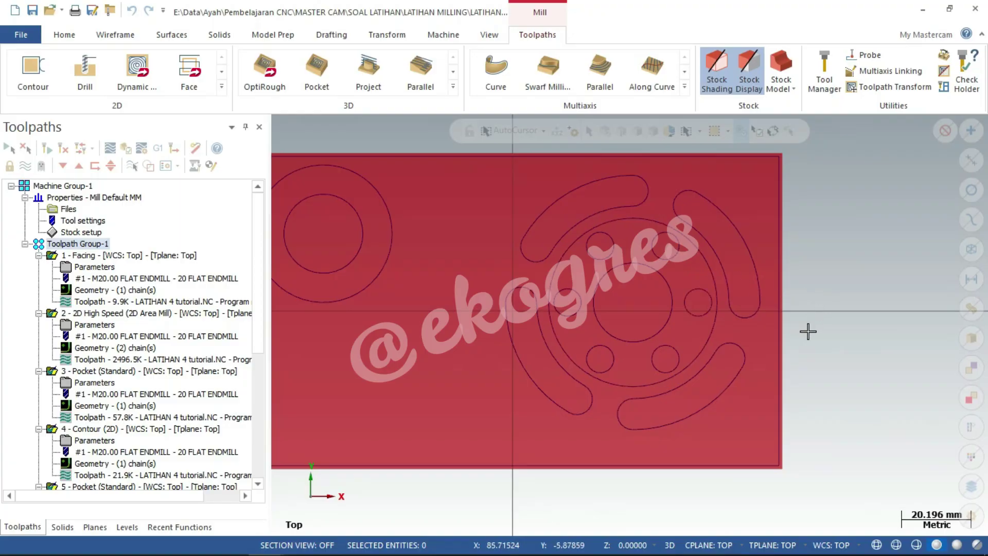
scroll(821, 358, up, 1)
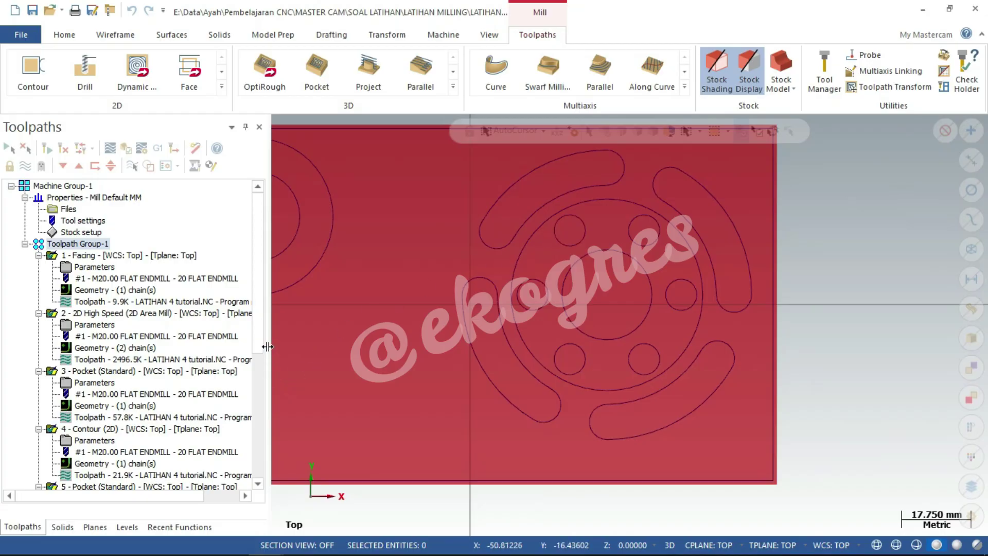
drag(254, 338, 257, 470)
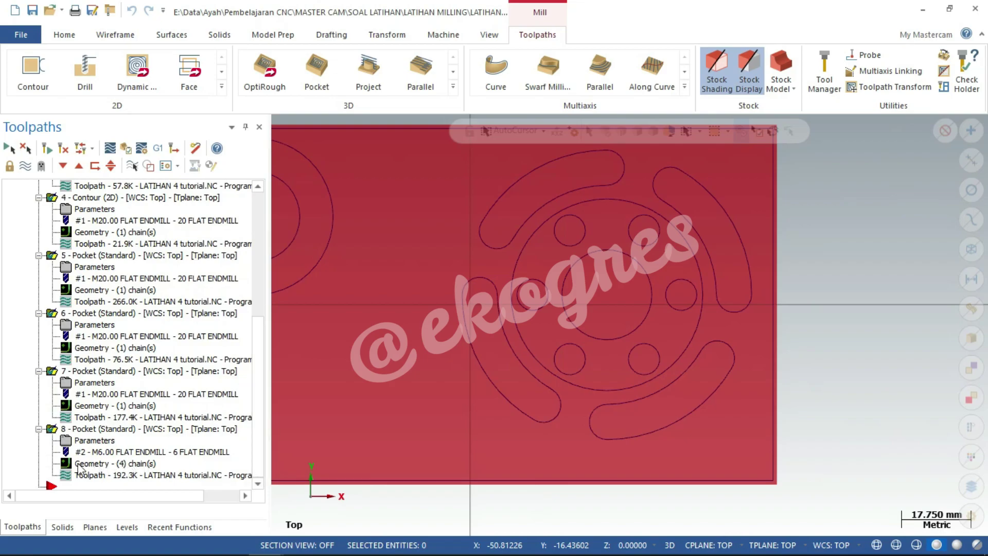
click(120, 526)
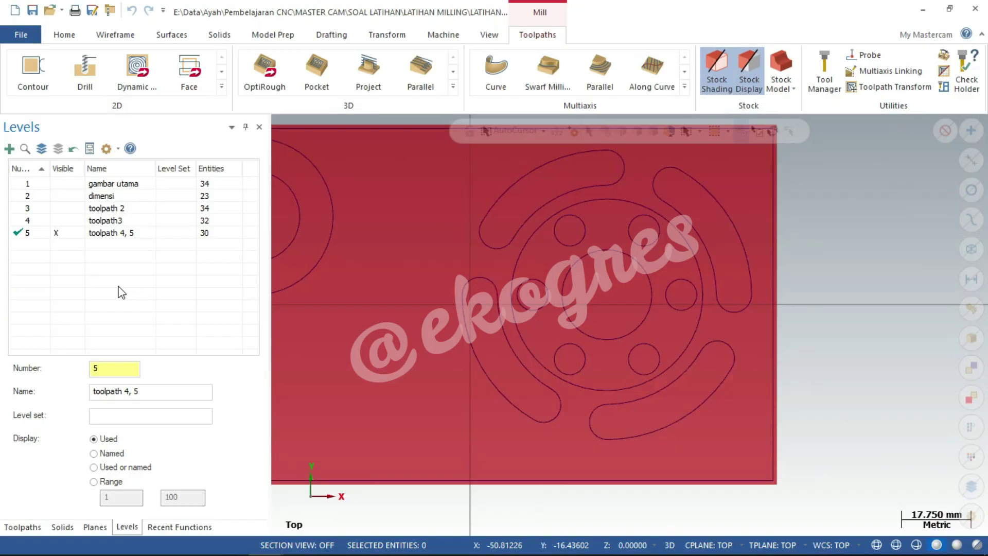
Add new level 6, toggle level 5 visibility off and back on, and select level 6
click(9, 148)
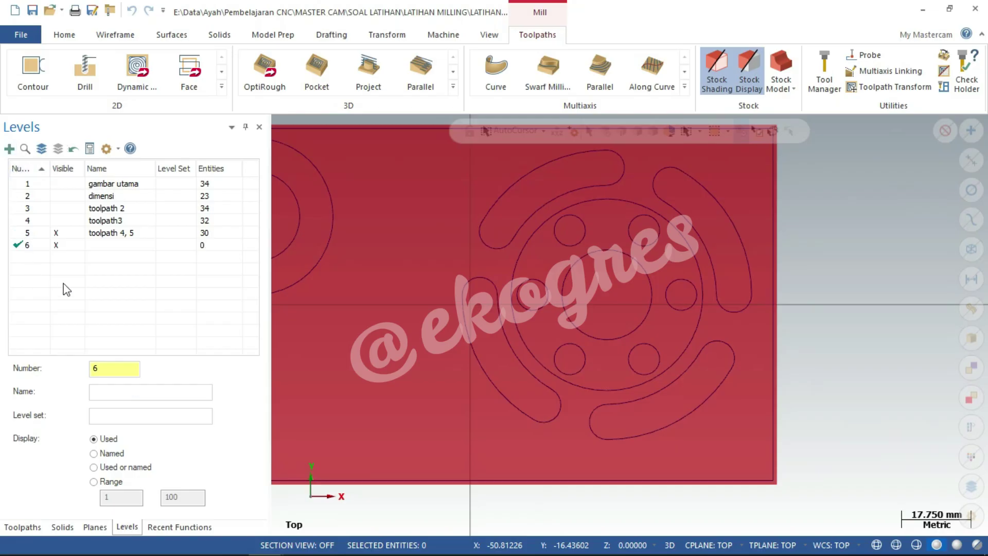
click(57, 234)
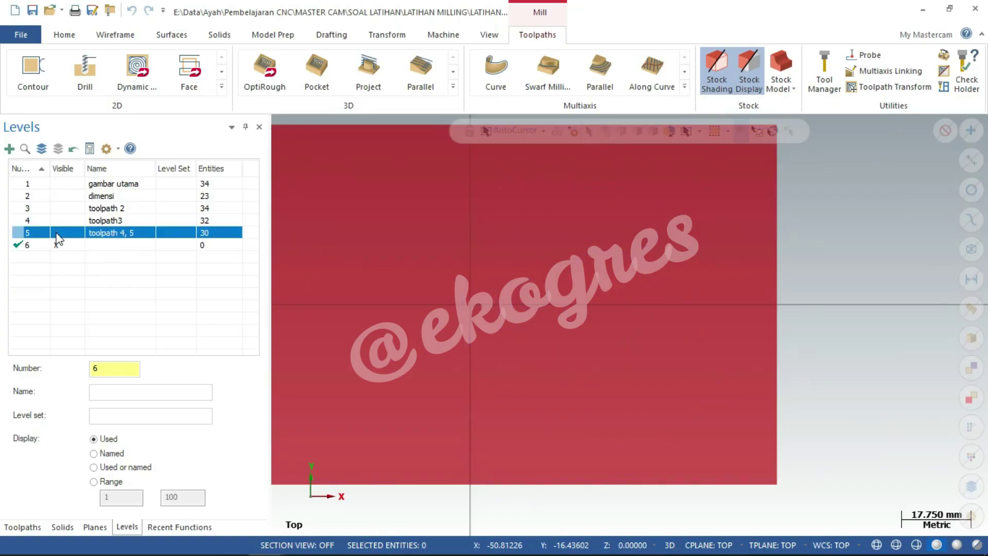
click(56, 234)
click(19, 245)
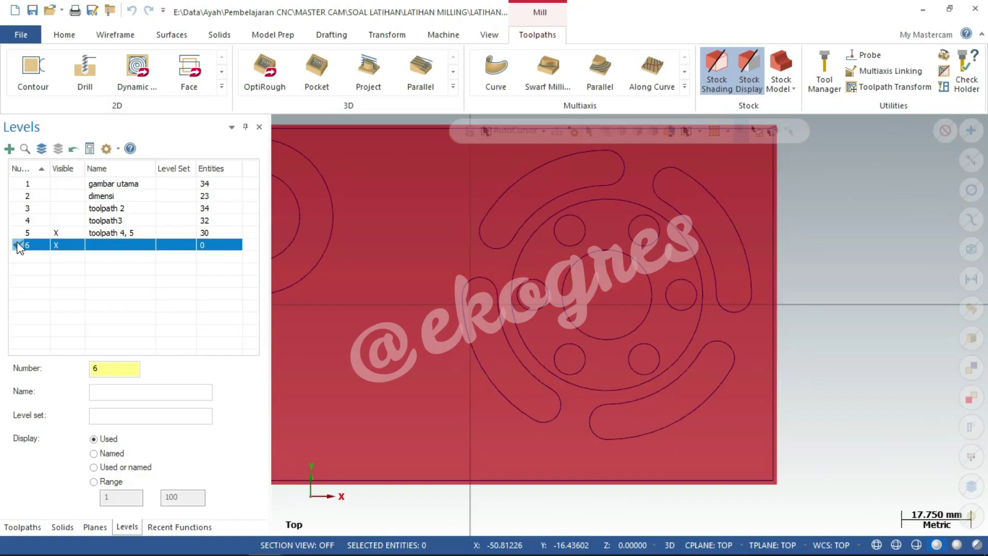
click(121, 36)
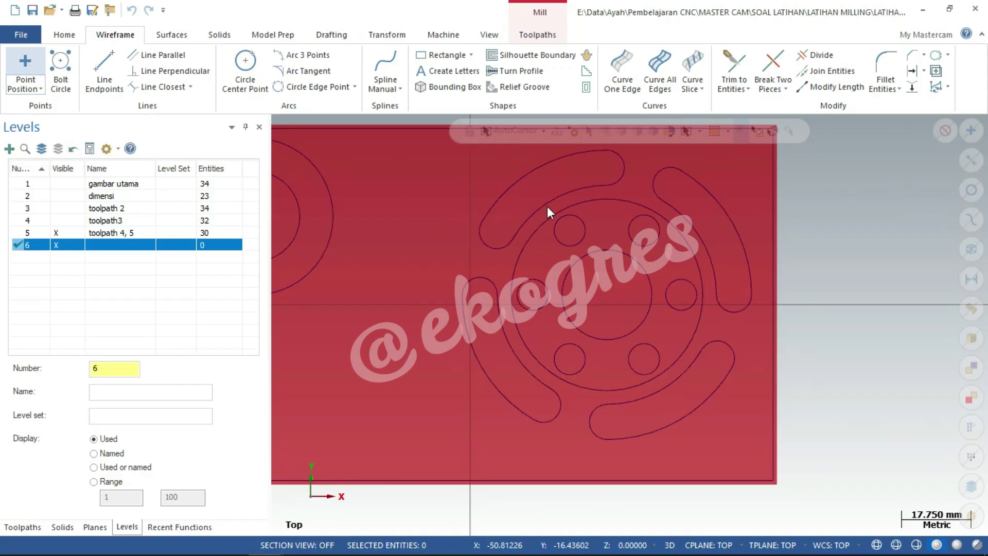
Place Point Position points at the small hole centres and accept them
click(570, 230)
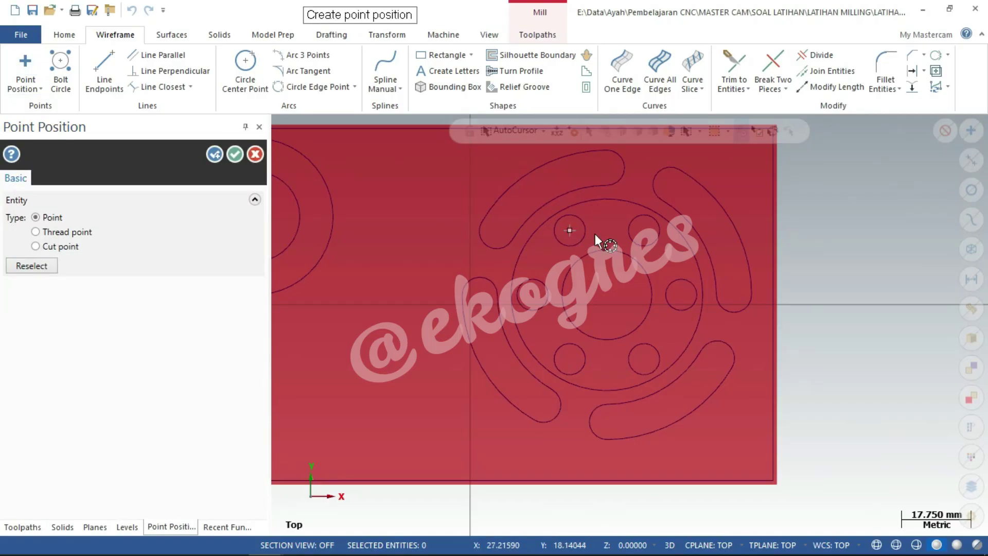
click(645, 230)
click(682, 296)
click(643, 360)
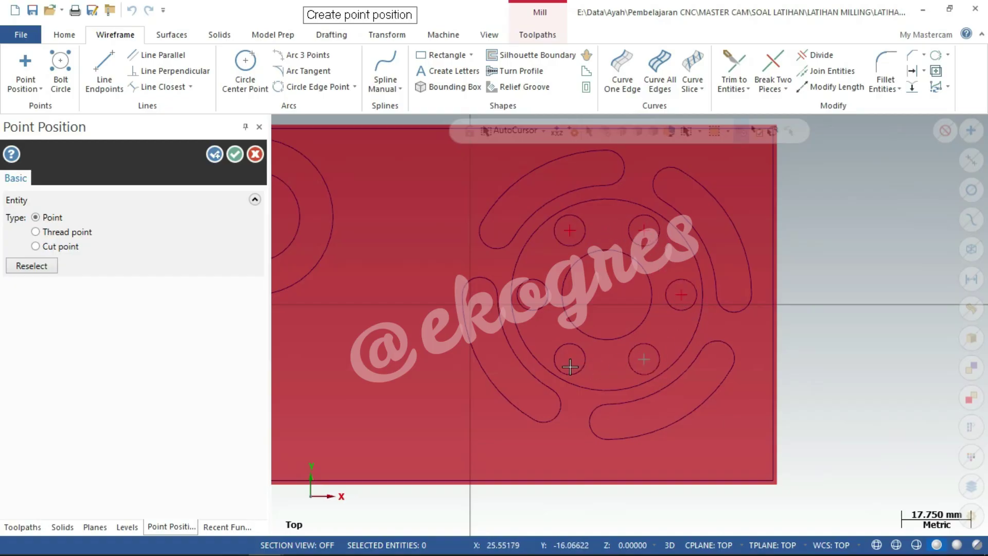
click(568, 359)
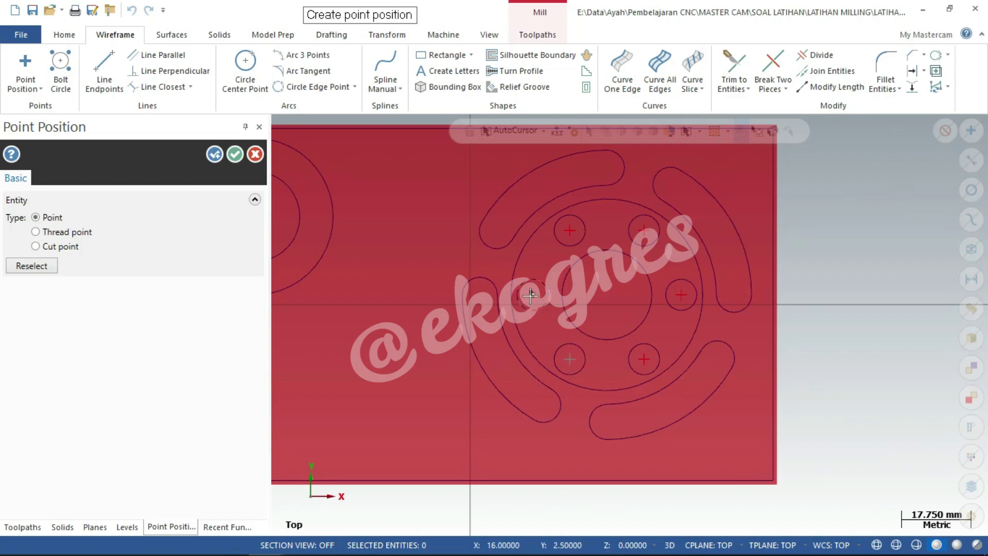
click(235, 154)
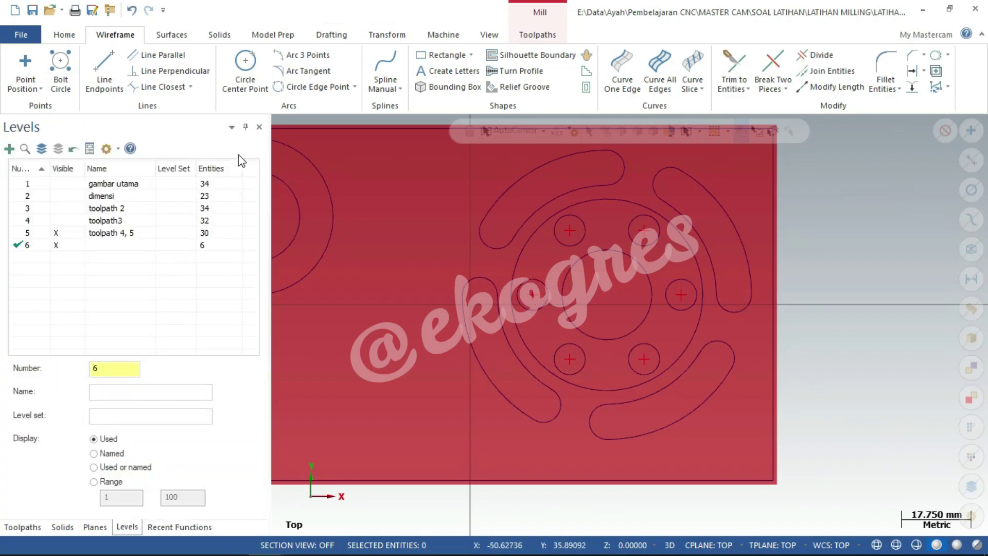
Hide level 5, window-select the six points, and colour them blue
click(57, 233)
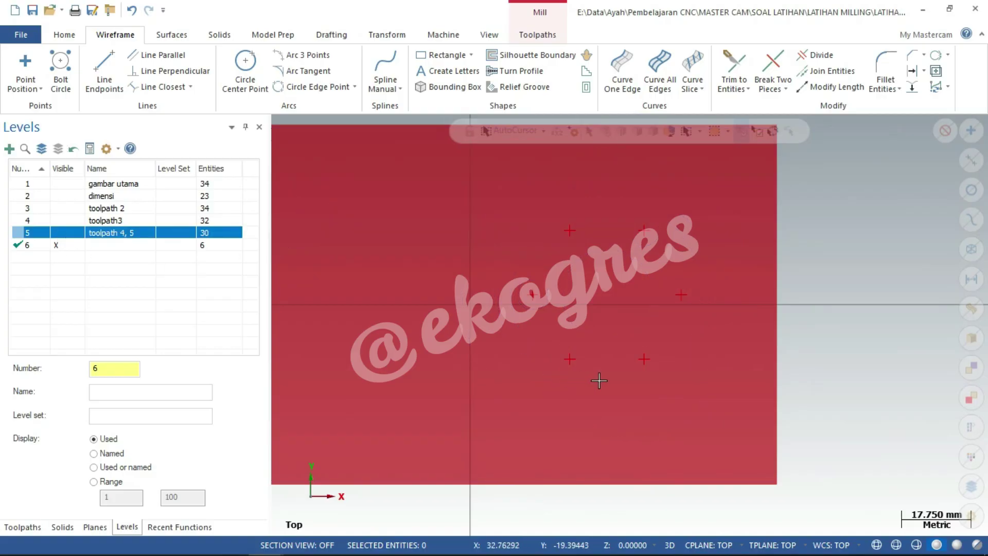
scroll(659, 264, up, 1)
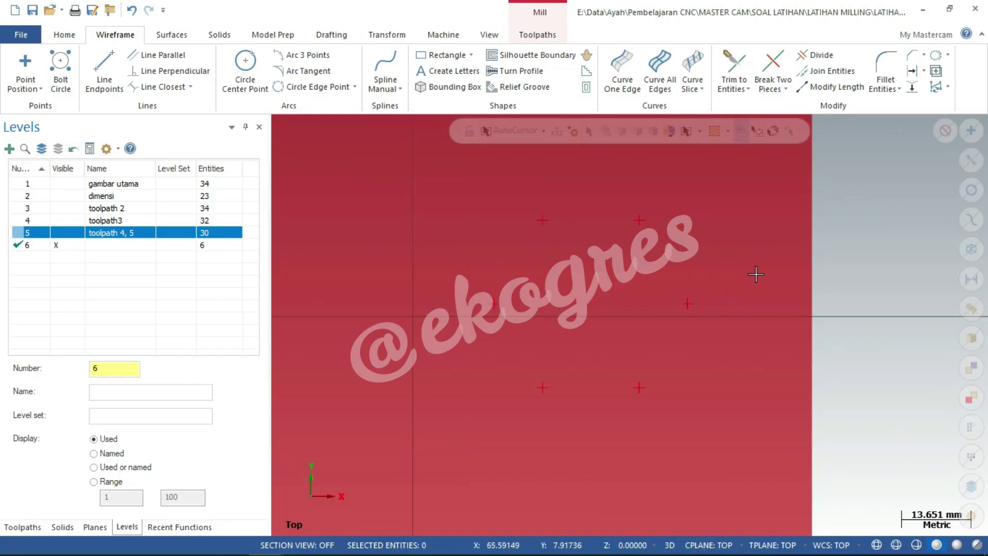
right_click(864, 224)
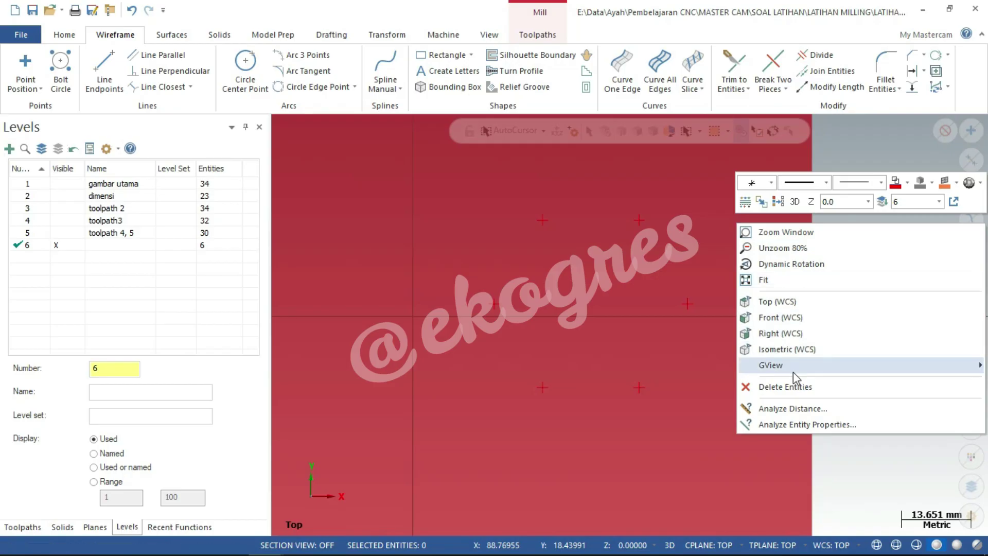
click(795, 232)
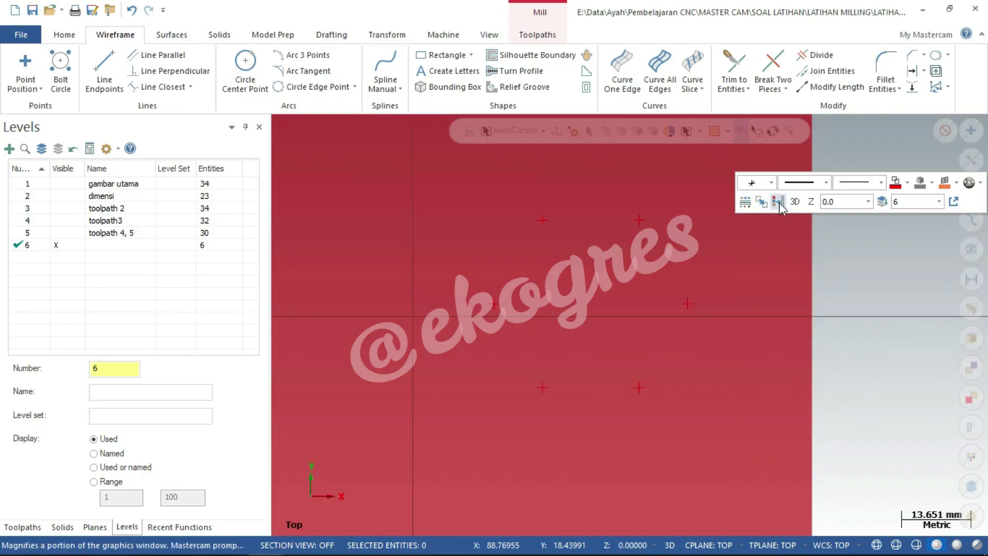
click(406, 160)
click(758, 469)
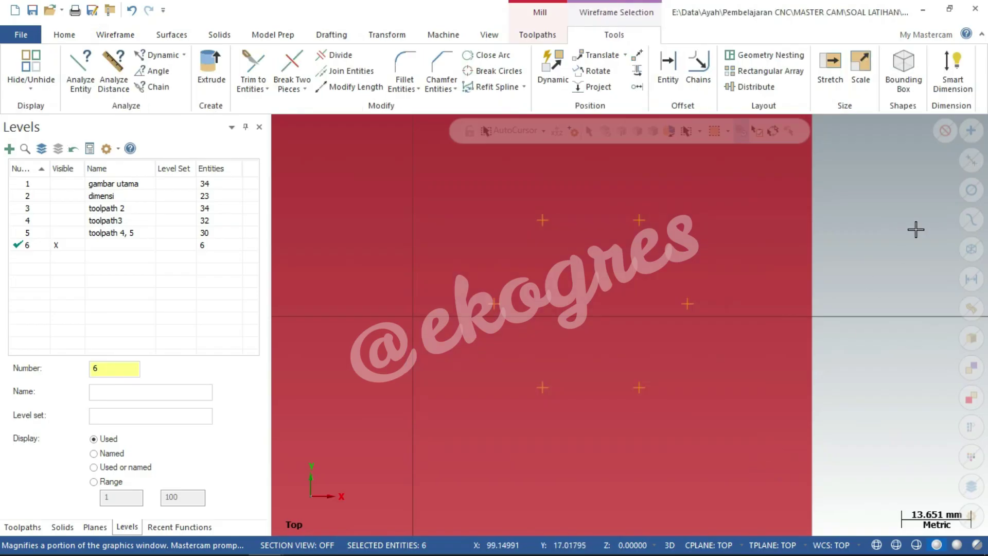
right_click(895, 230)
click(907, 190)
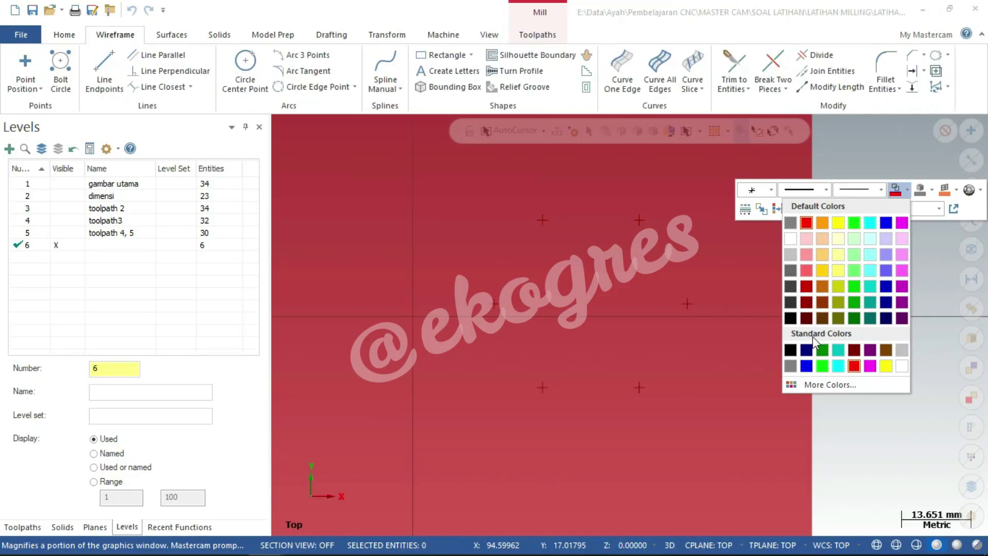
click(806, 366)
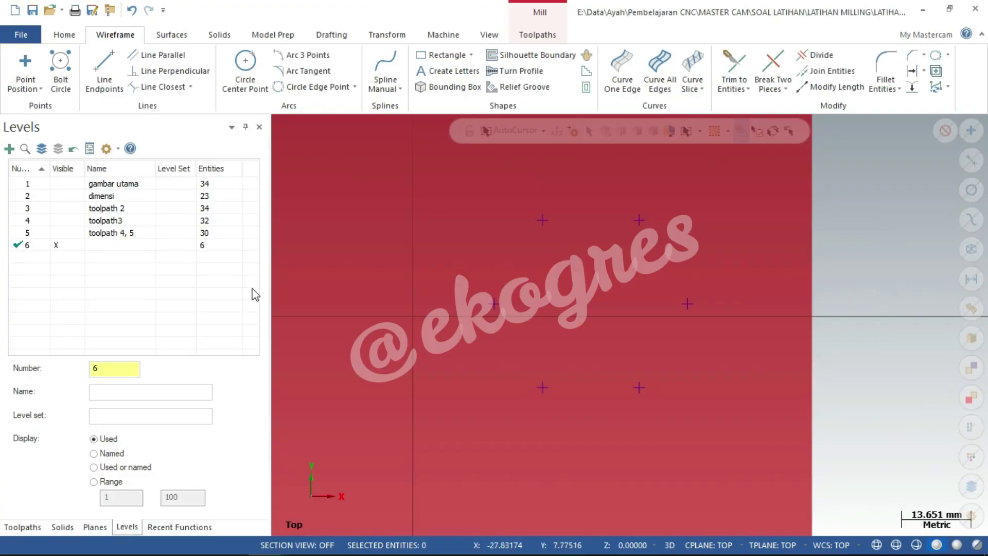
scroll(751, 256, up, 1)
scroll(751, 257, down, 1)
scroll(751, 257, down, 1)
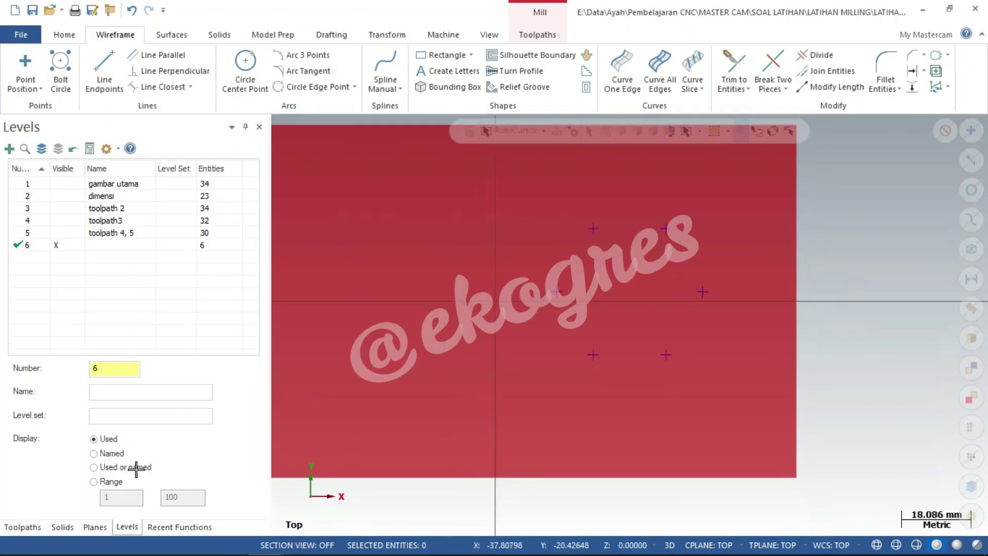
Start a Circle Mill toolpath from the 2D Hole making gallery
click(23, 526)
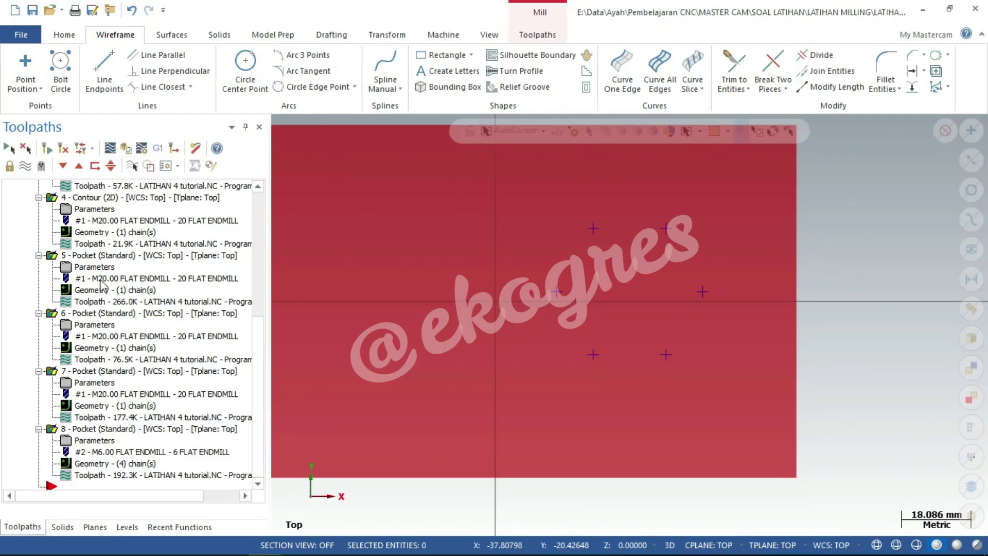
click(544, 36)
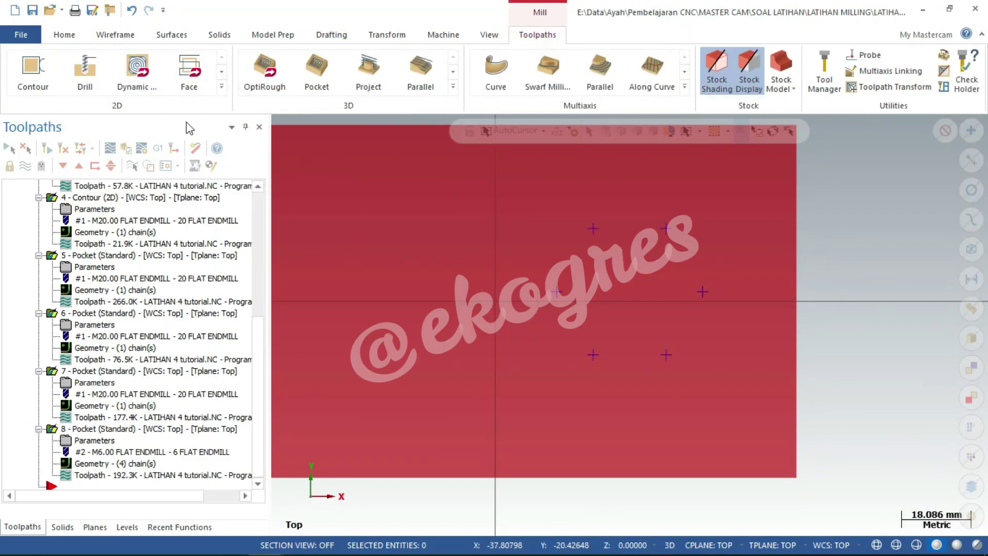
click(221, 87)
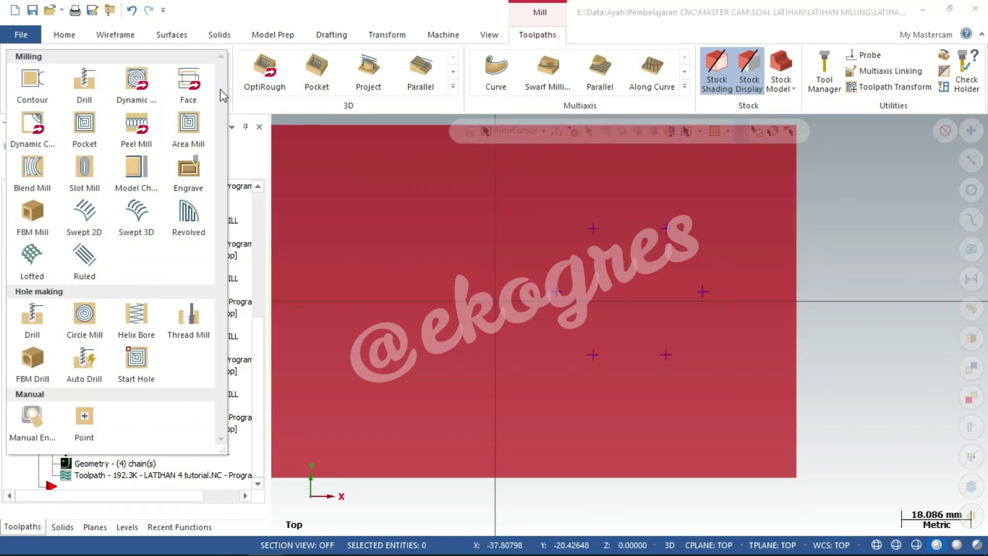
click(86, 318)
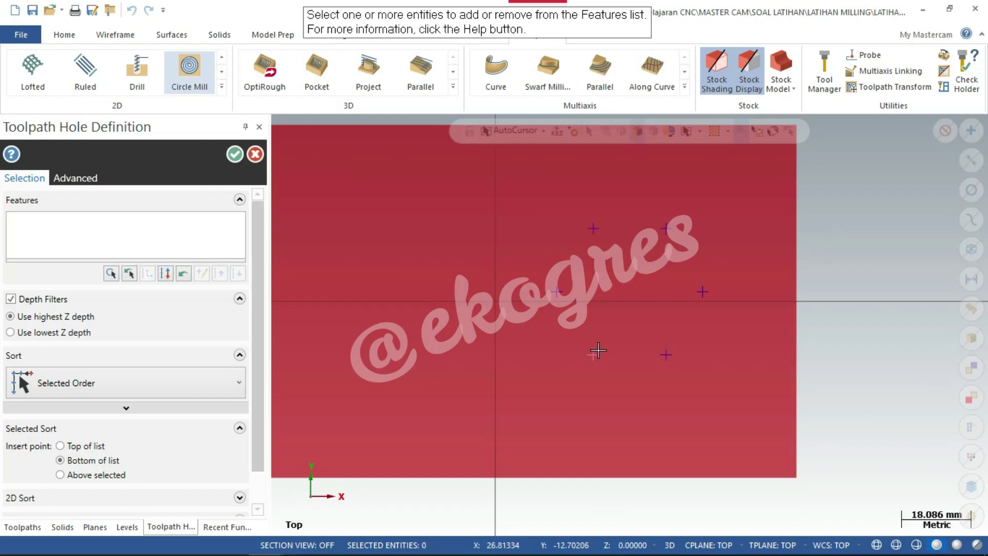
Pick the six hexagon points in order as hole features and confirm
click(593, 228)
click(666, 229)
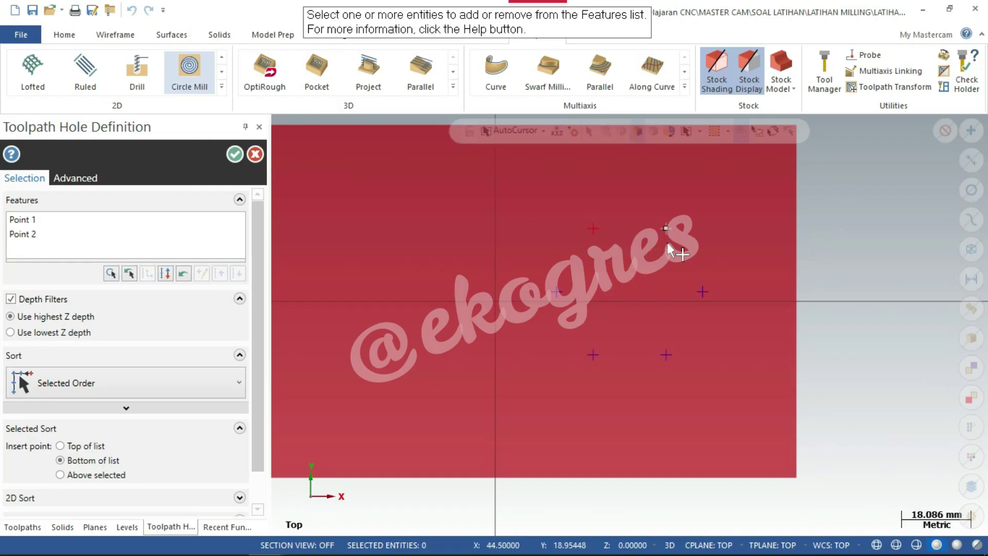
click(702, 293)
click(666, 354)
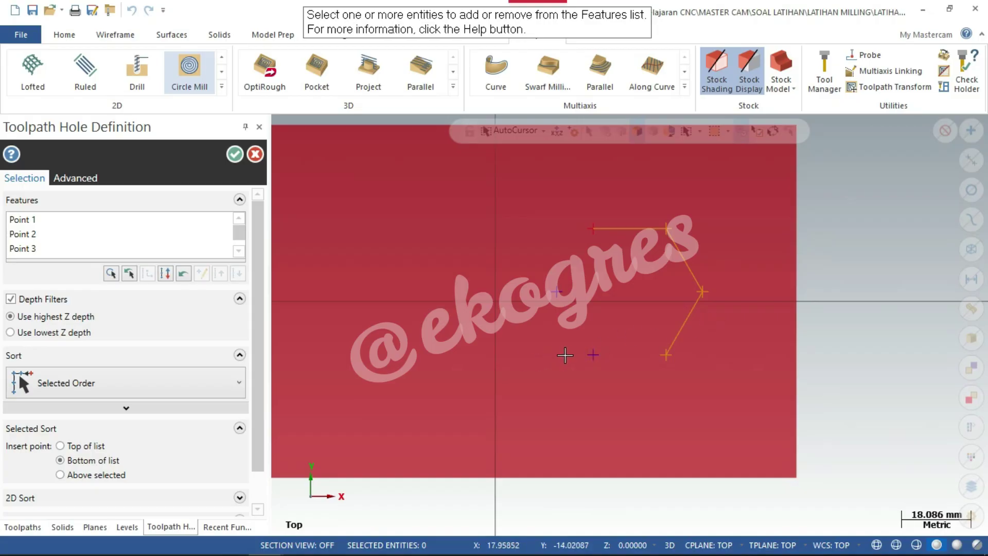
click(574, 334)
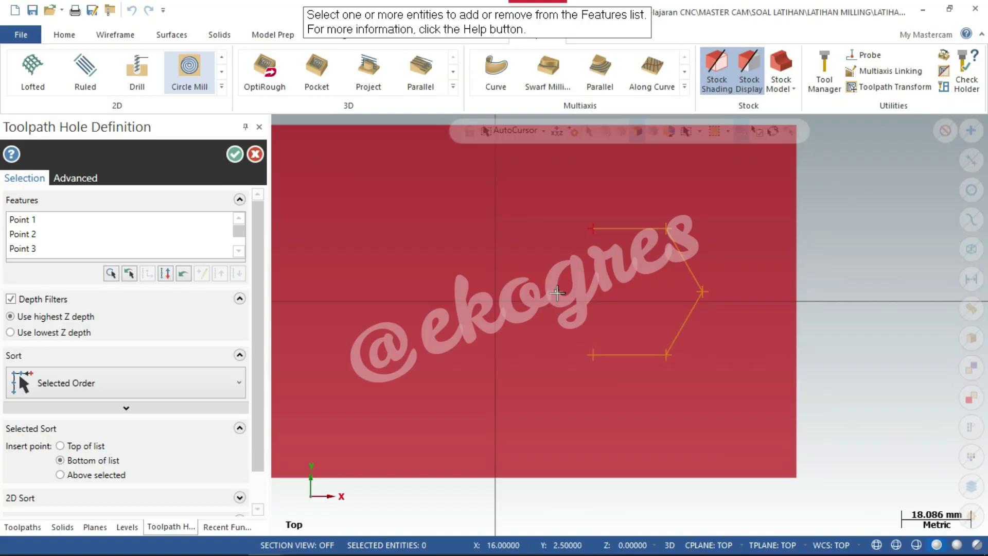
click(558, 293)
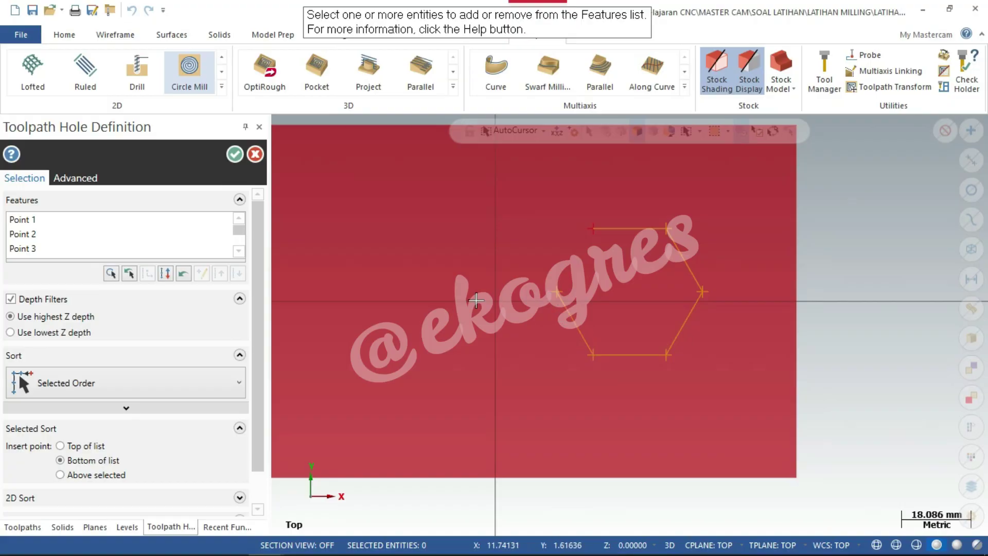
click(235, 154)
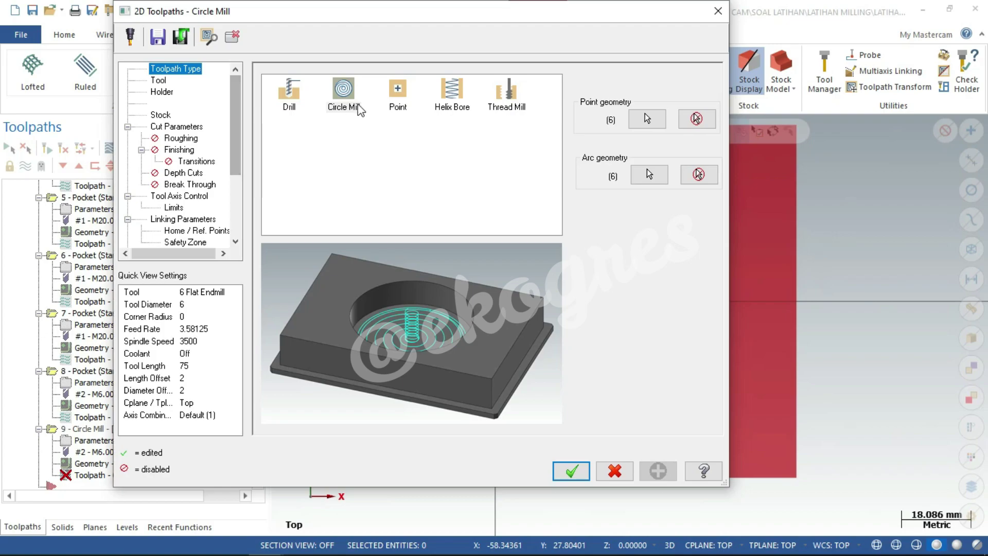
Choose the 6 Flat Endmill, set circle diameter 6.8, and leave zero wall and floor stock
click(344, 92)
click(158, 80)
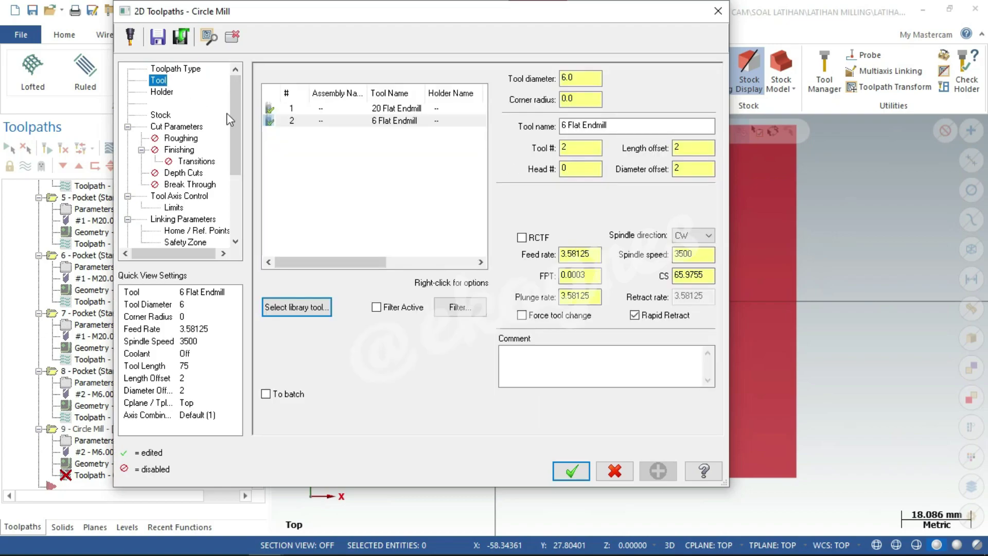
click(418, 124)
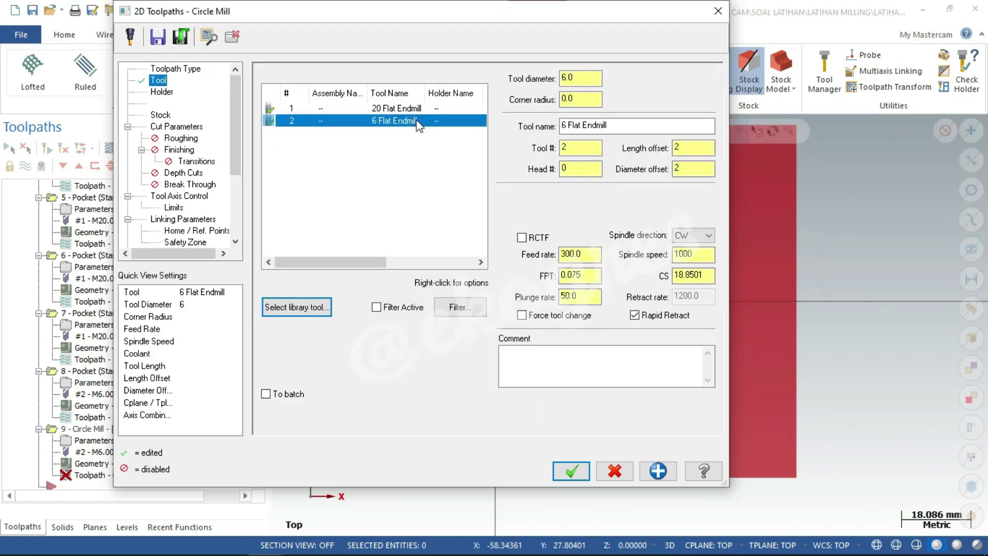
click(196, 127)
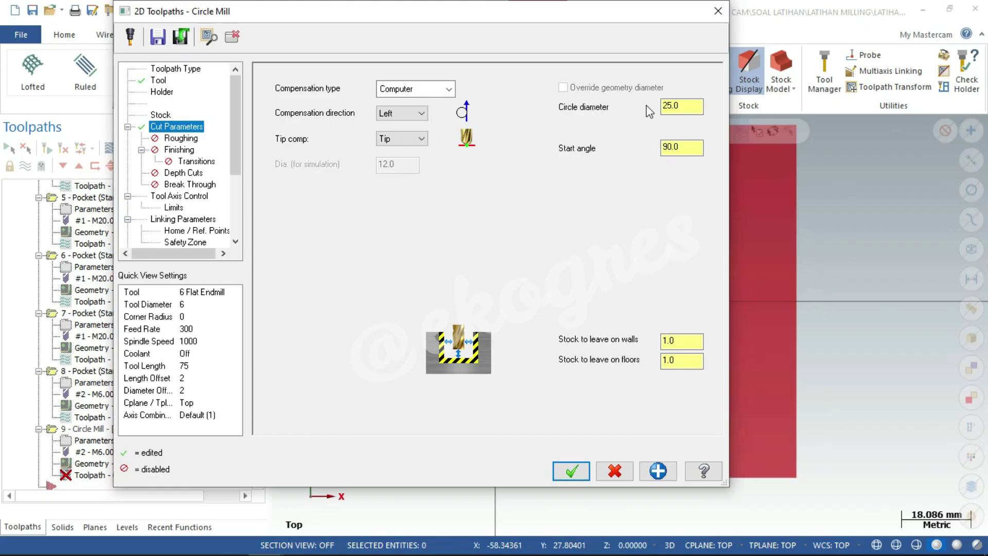
double_click(677, 106)
text(6)
text(.8)
click(679, 341)
key(Tab)
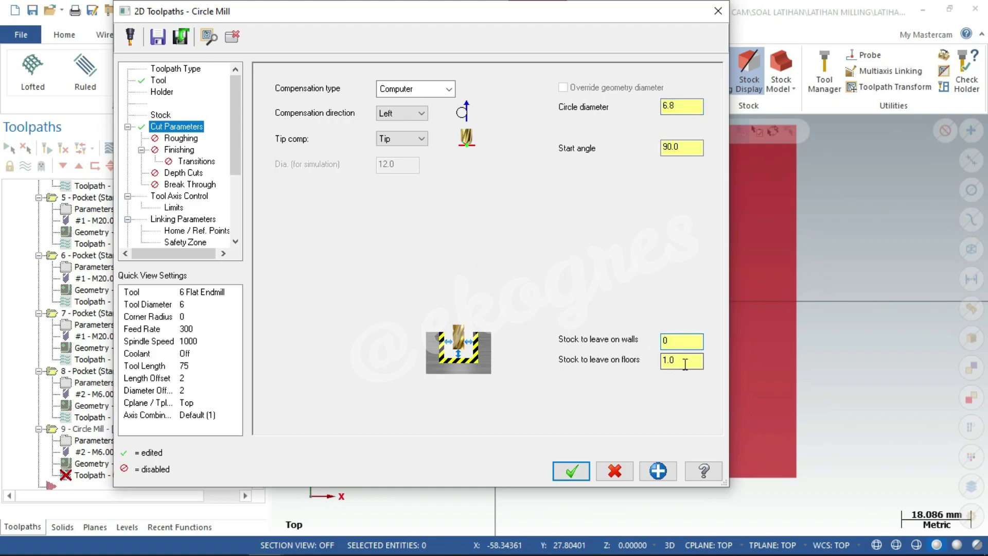
text(0)
key(Return)
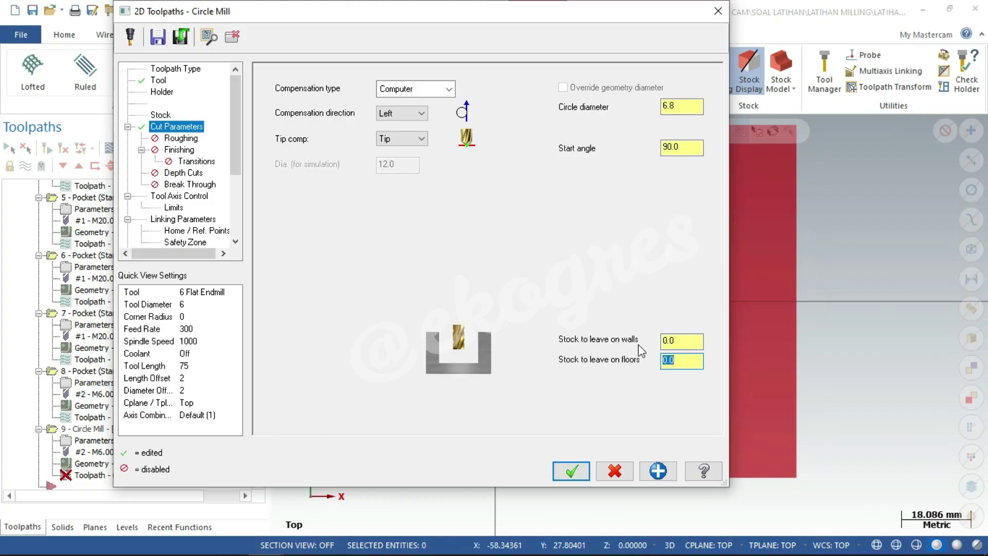
Try roughing and finishing passes, leaving both disabled
click(194, 141)
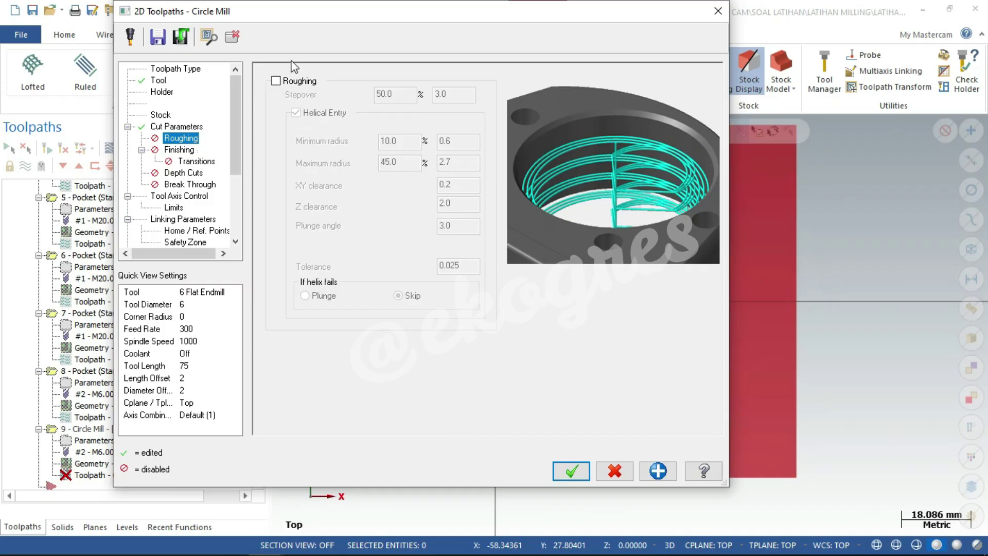
click(277, 82)
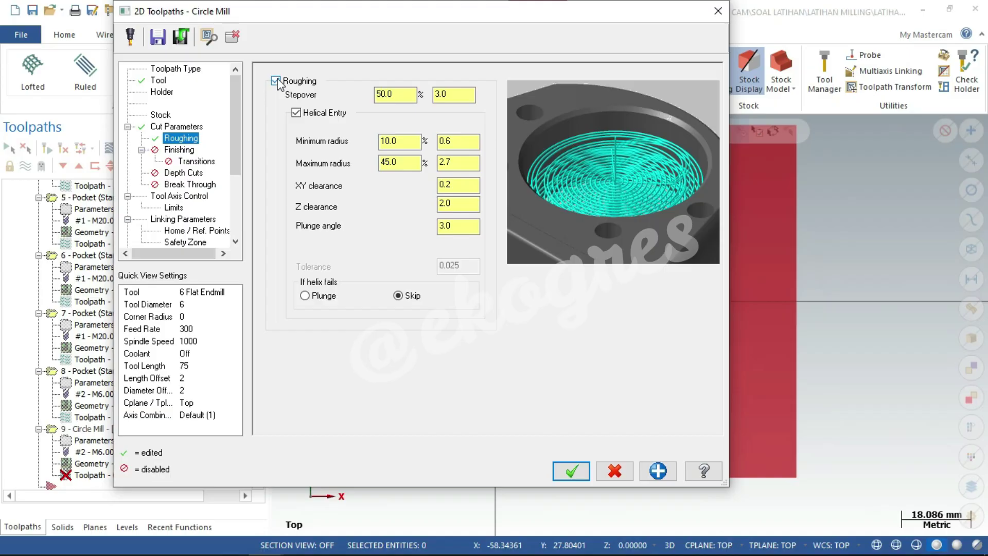
click(276, 81)
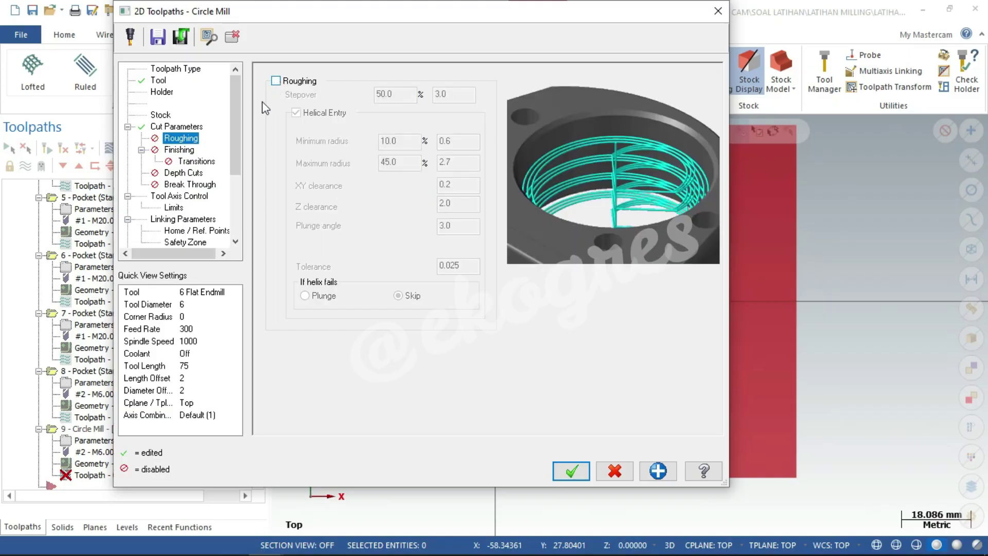
click(190, 152)
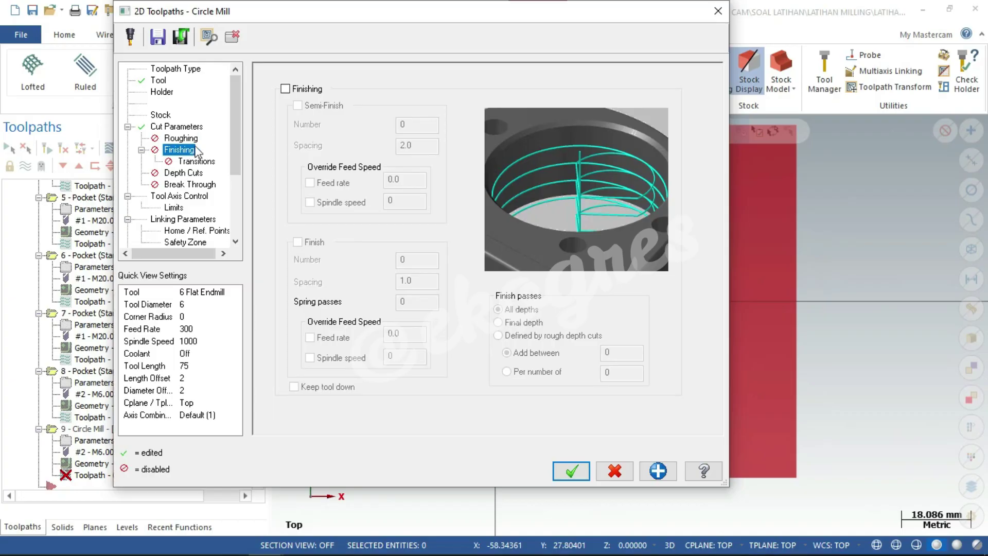
click(285, 89)
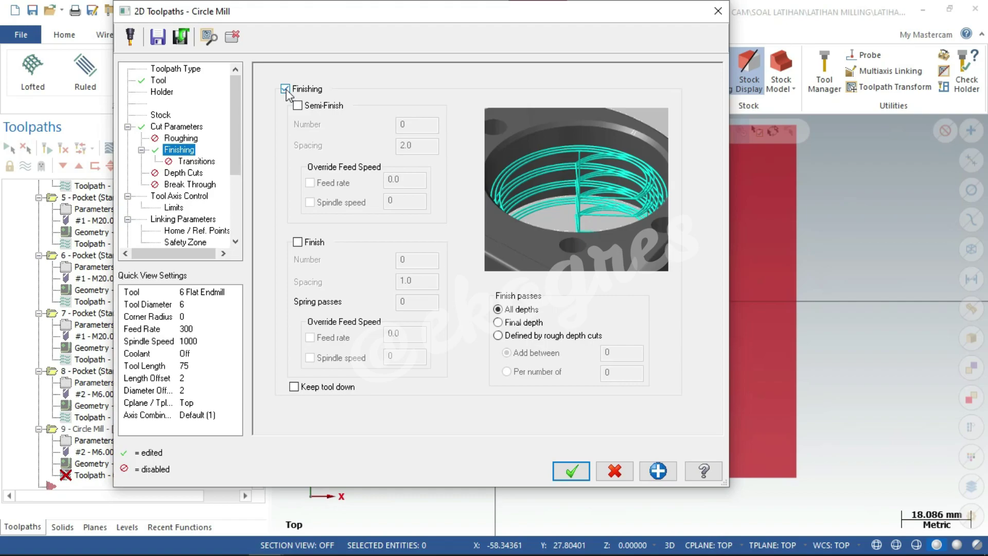
click(285, 89)
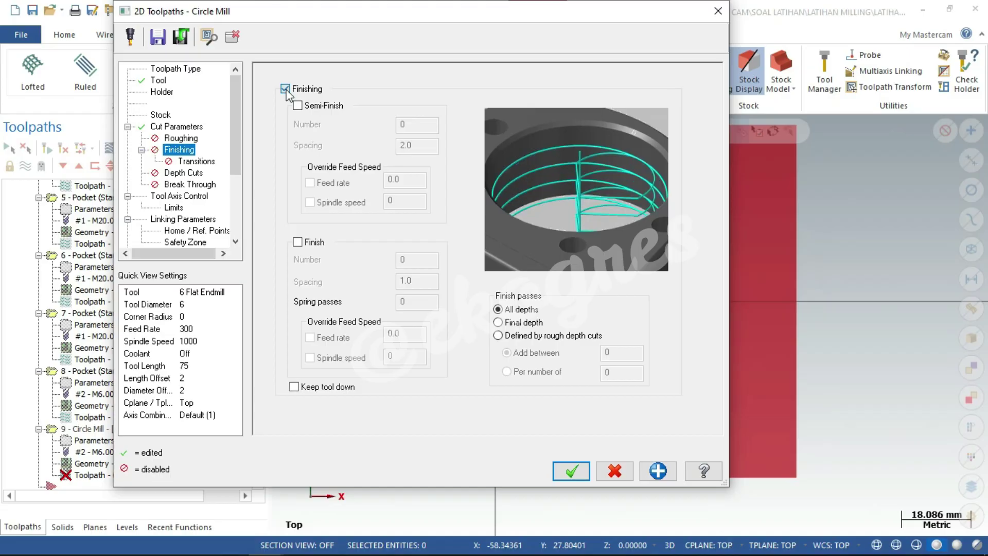
Enable depth cuts with 2.0 step-downs and one 0.5 finish cut
click(194, 174)
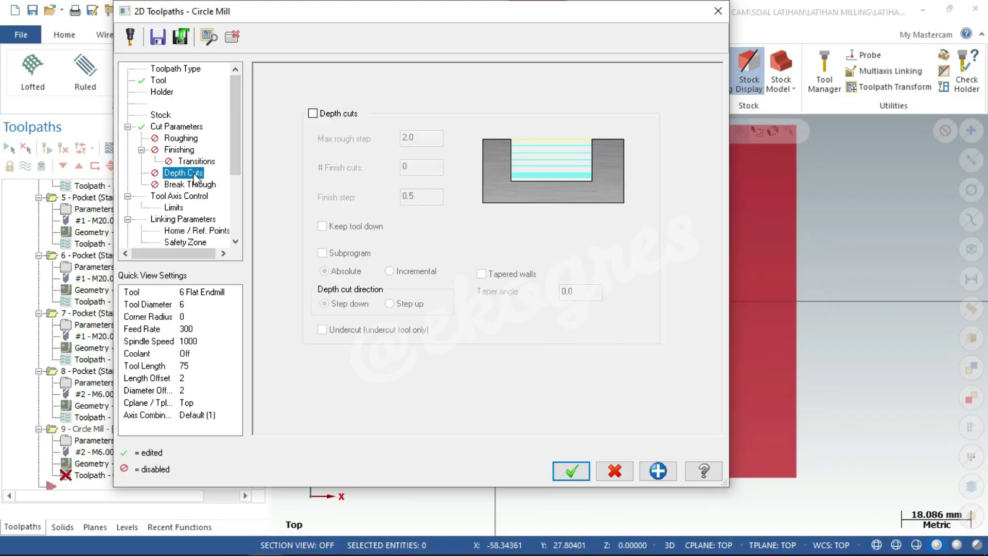
click(313, 115)
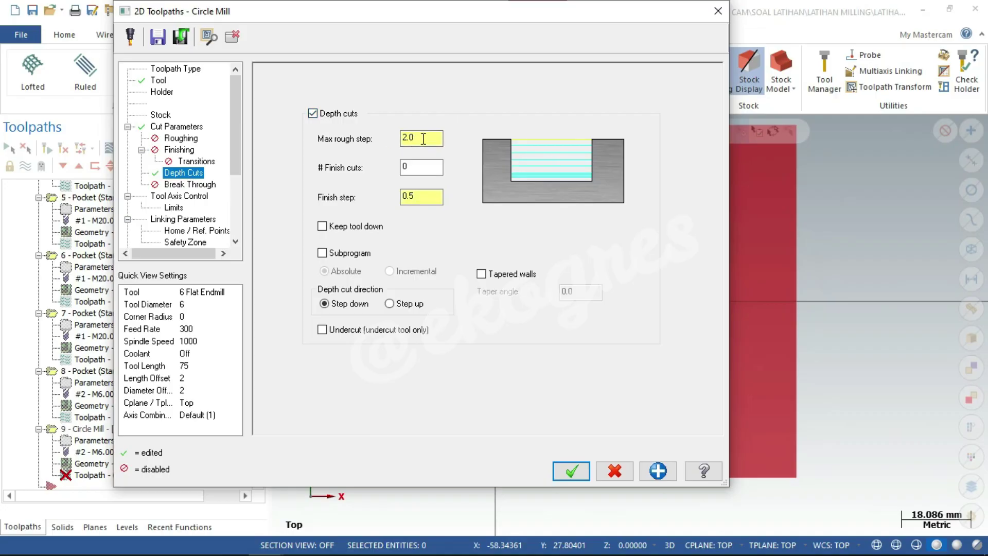
double_click(407, 167)
click(196, 223)
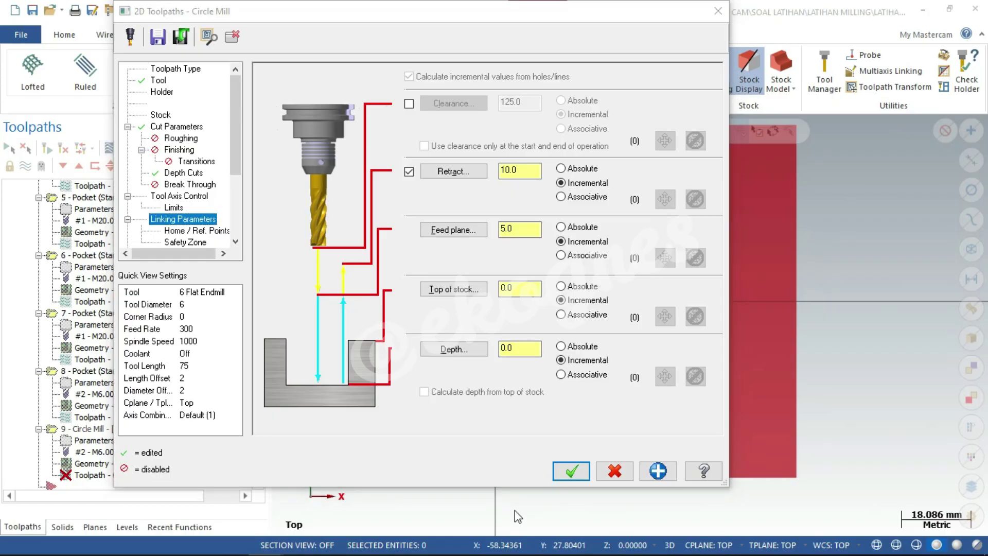
key(alt+Tab)
key(alt+Tab)
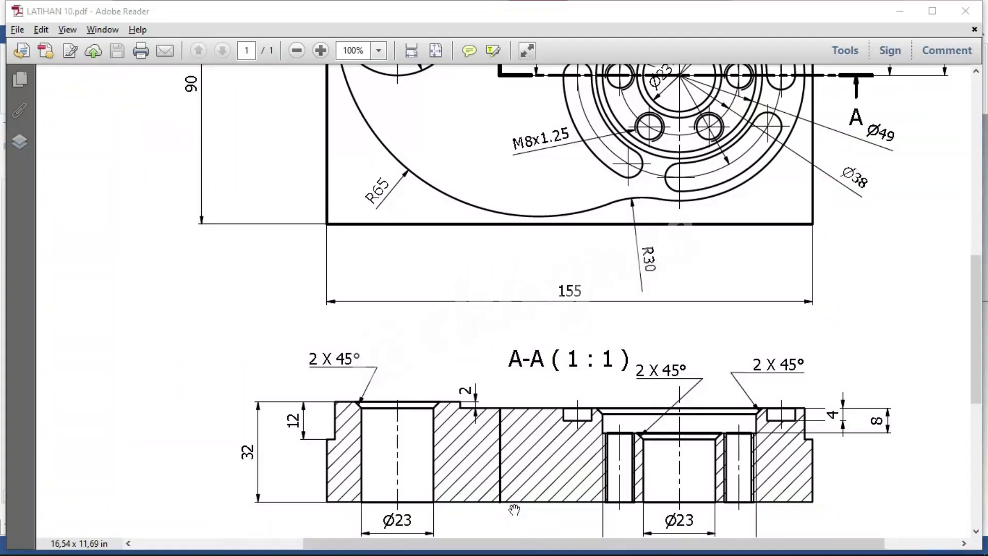
drag(727, 486, 679, 445)
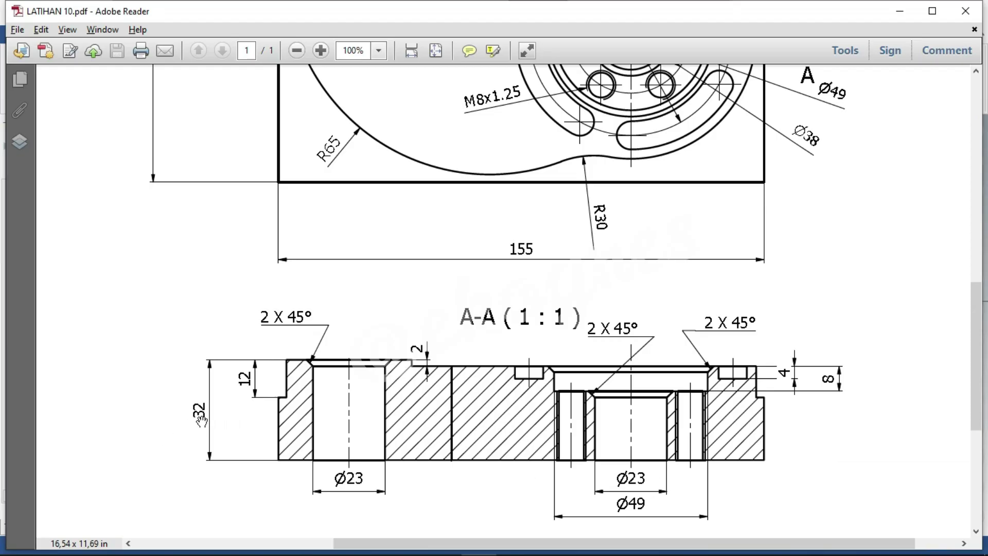
key(alt+Tab)
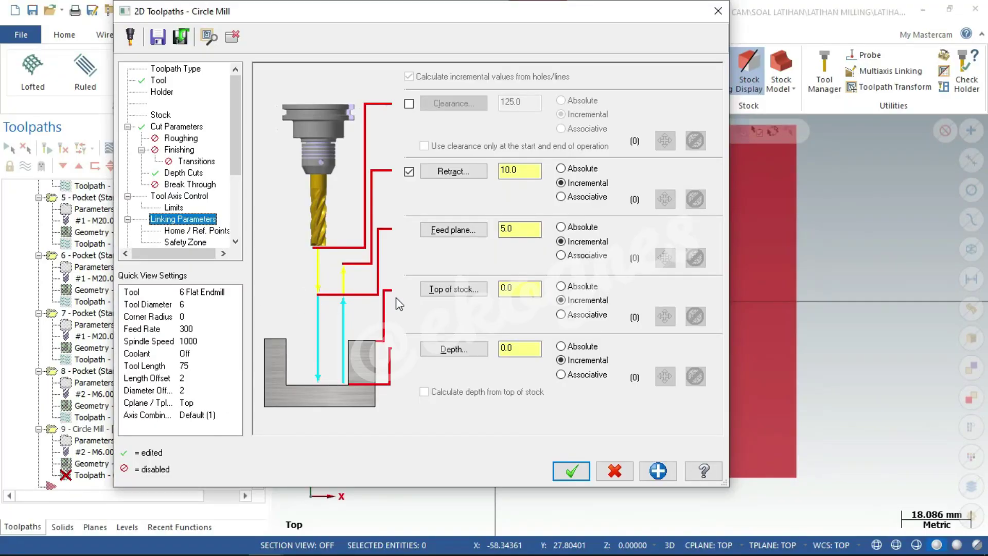
Set top of stock -10.0 and depth -32.0, then accept to generate the Circle Mill
double_click(509, 288)
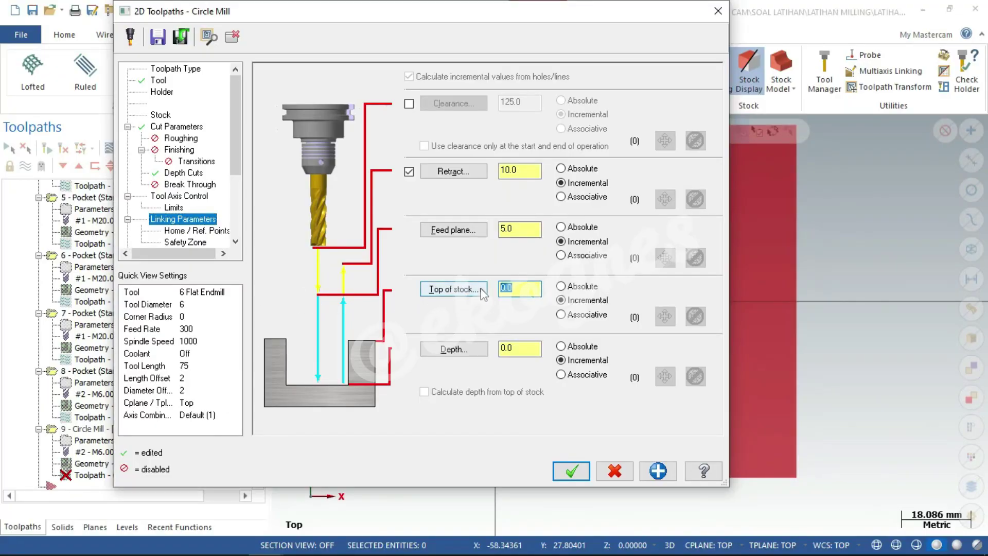
text(10)
key(Tab)
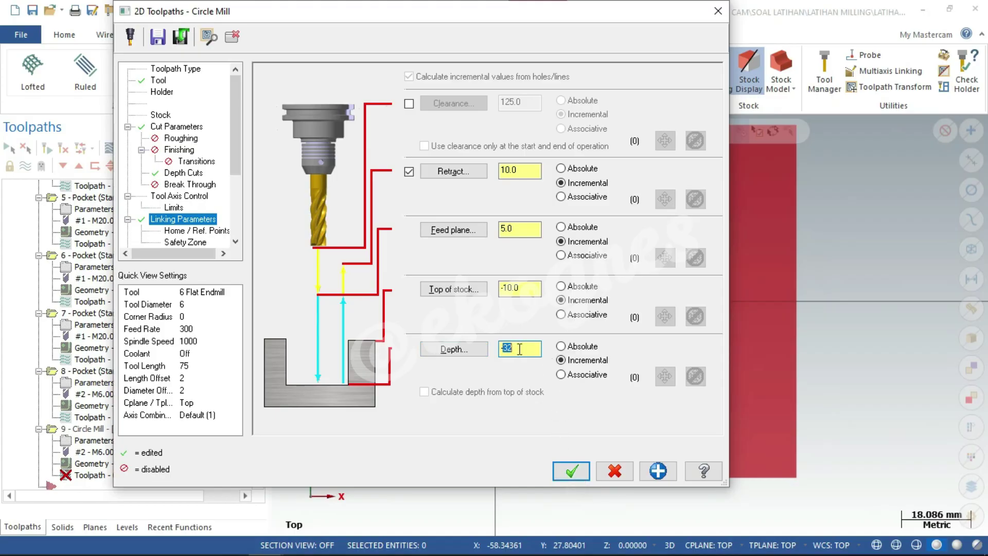
double_click(520, 288)
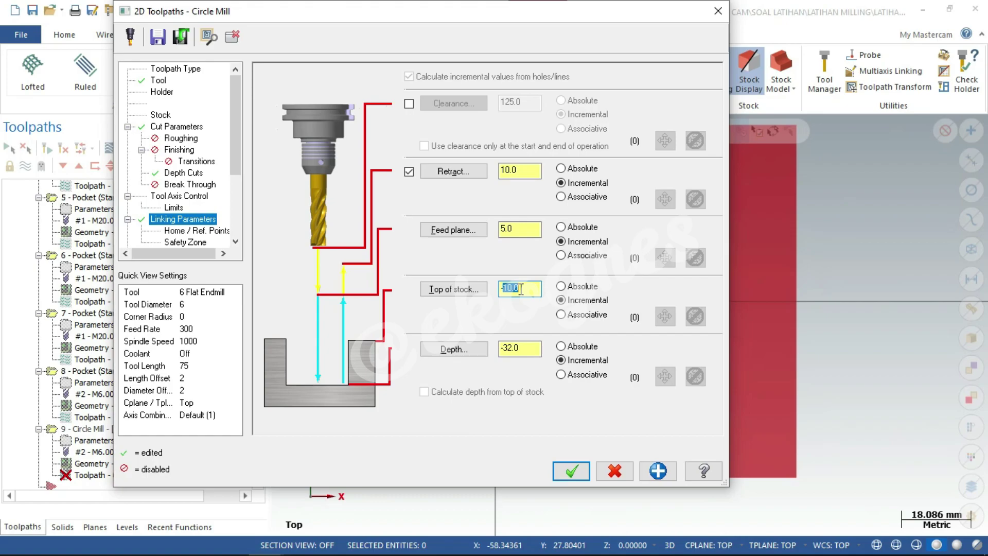
click(571, 471)
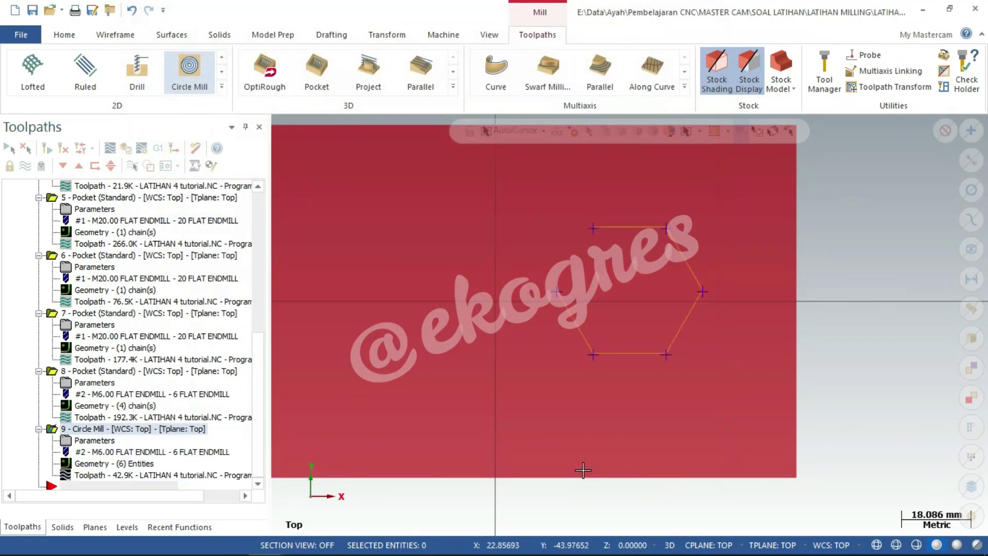
Switch to isometric view, select all nine operations, and regenerate them
right_click(869, 226)
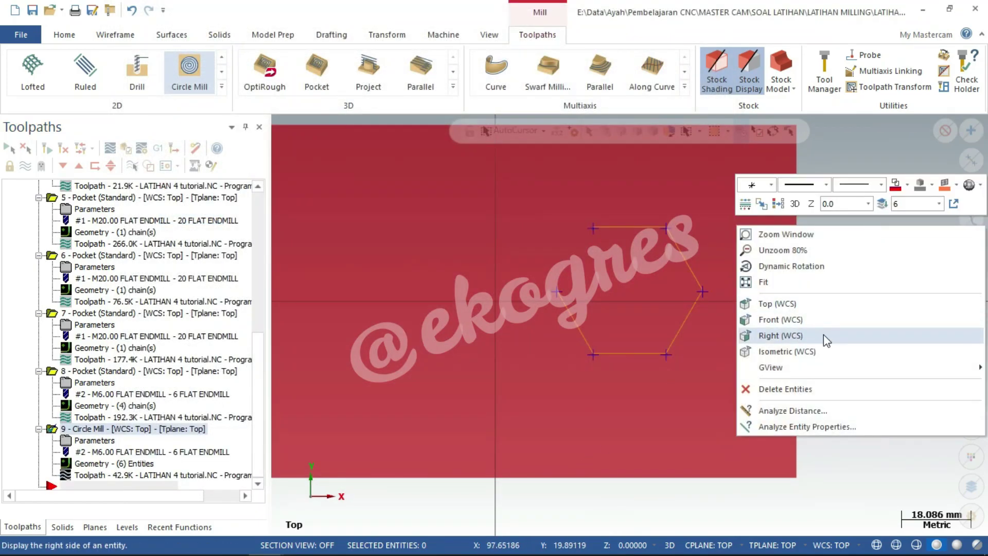
click(828, 354)
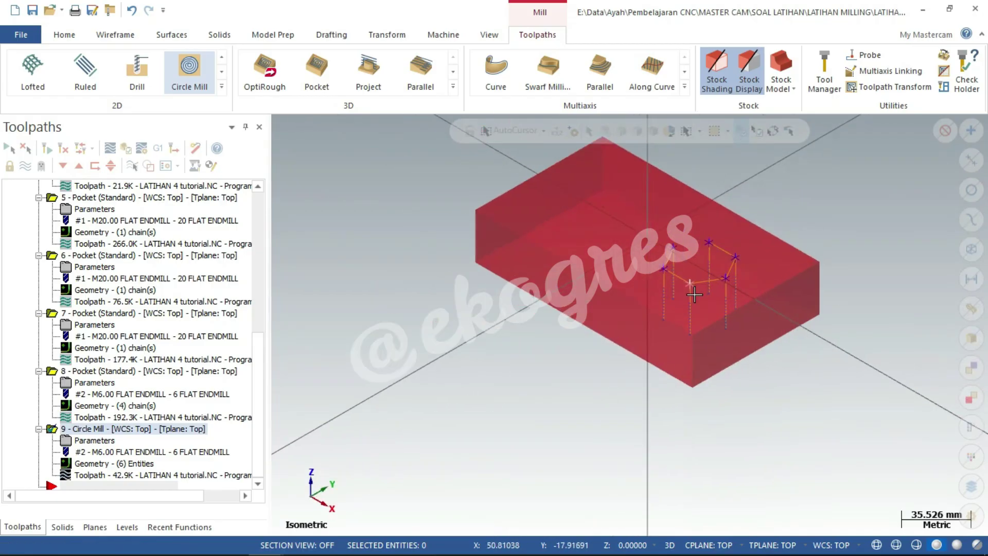
scroll(729, 338, up, 3)
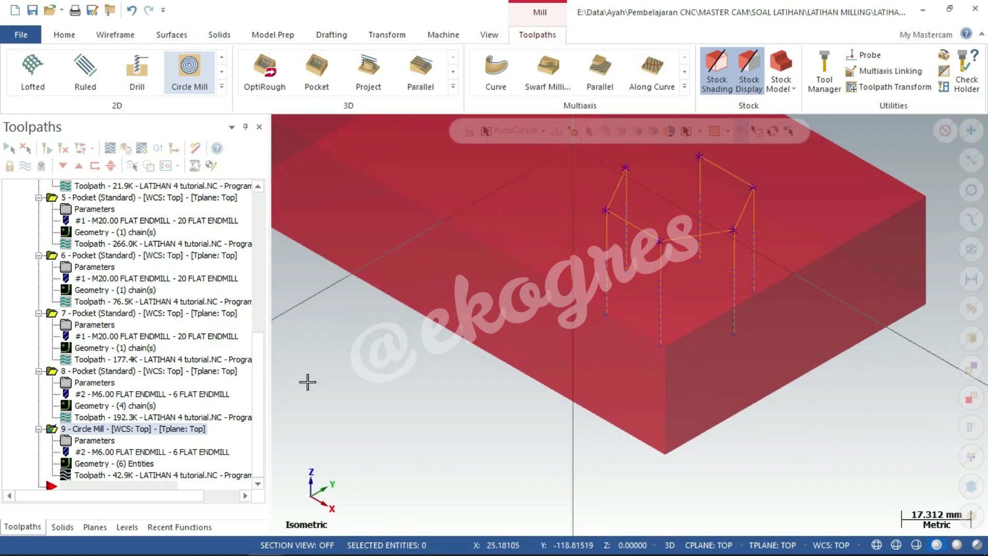
mouse_move(264, 389)
mouse_down()
mouse_move(267, 280)
mouse_move(186, 238)
mouse_up()
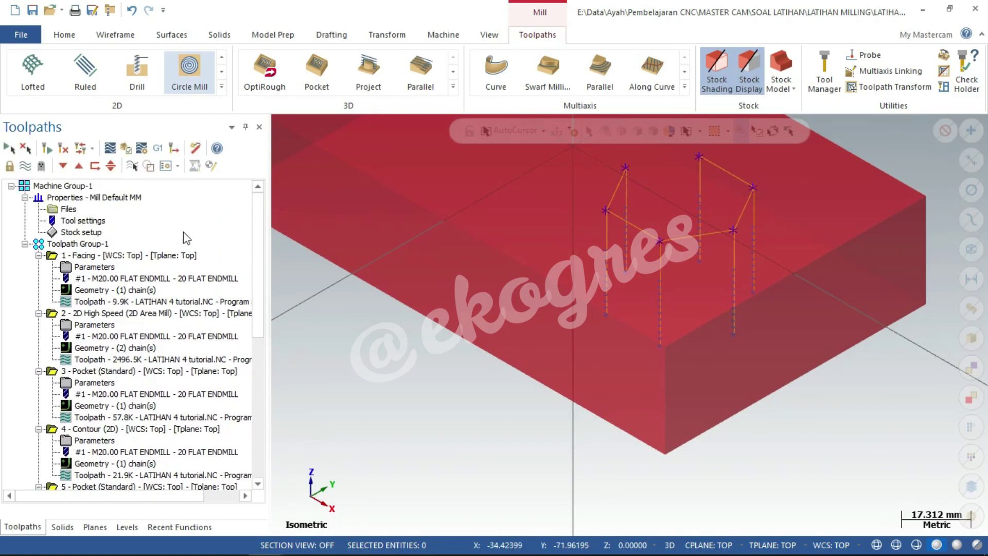
click(98, 247)
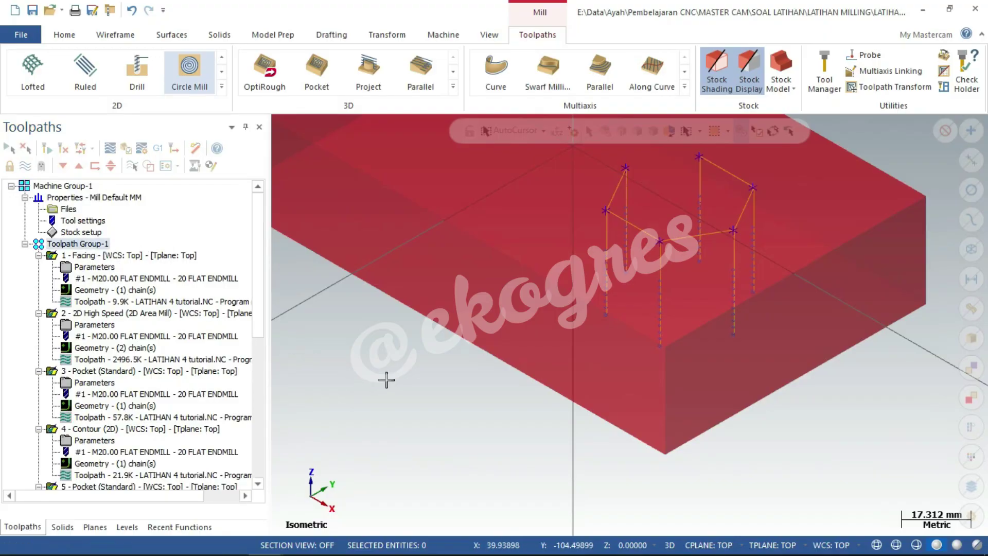
click(126, 149)
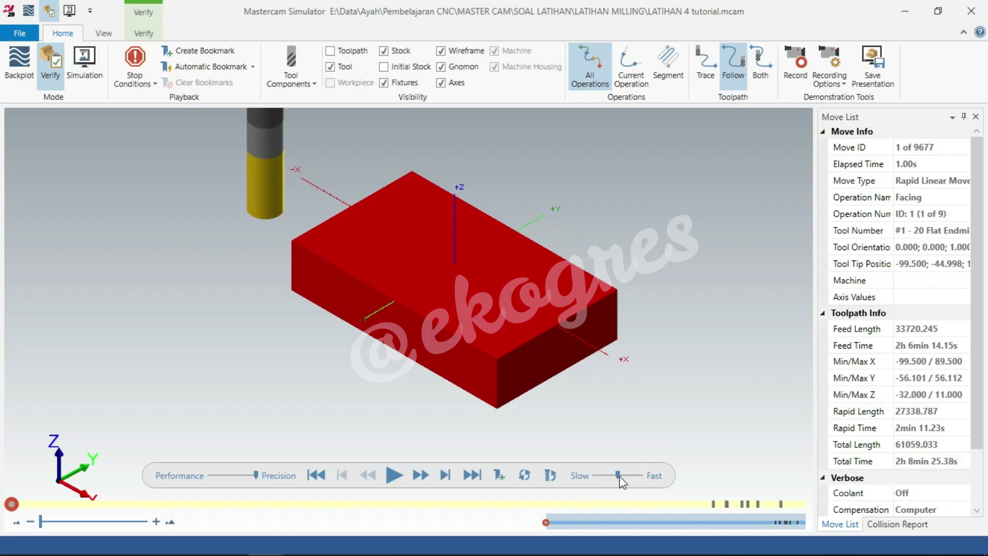
Raise playback speed, rewind, and play the full nine-operation simulation
drag(622, 476, 635, 475)
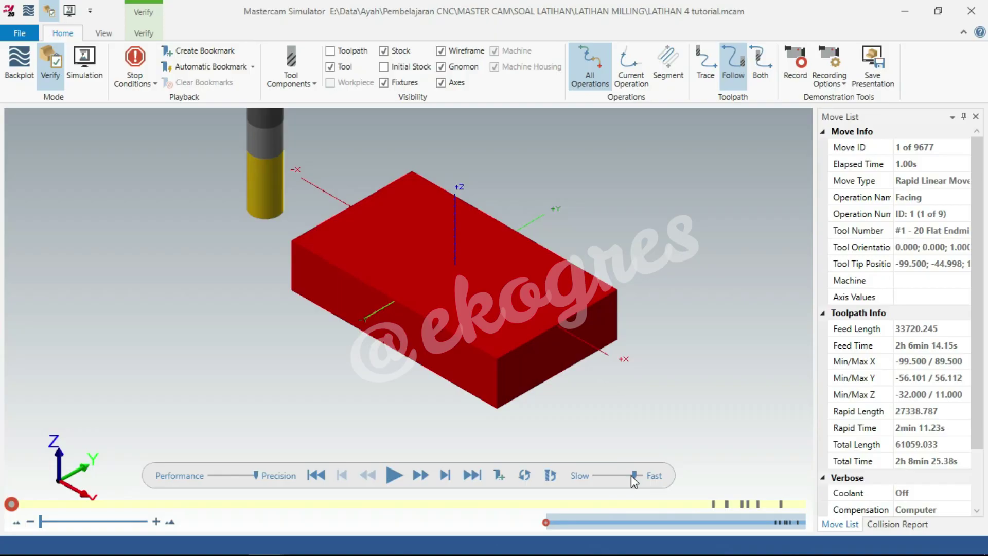
click(393, 474)
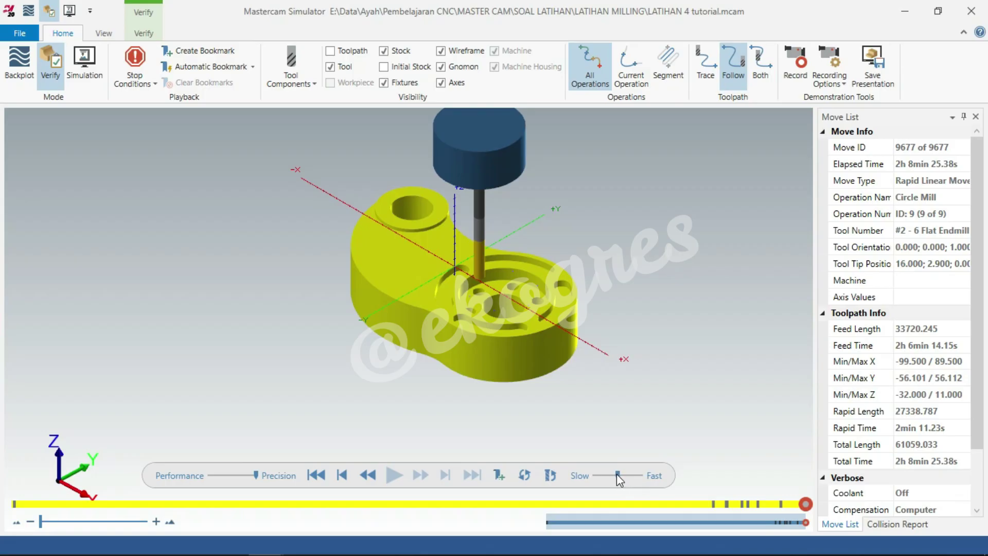
click(315, 475)
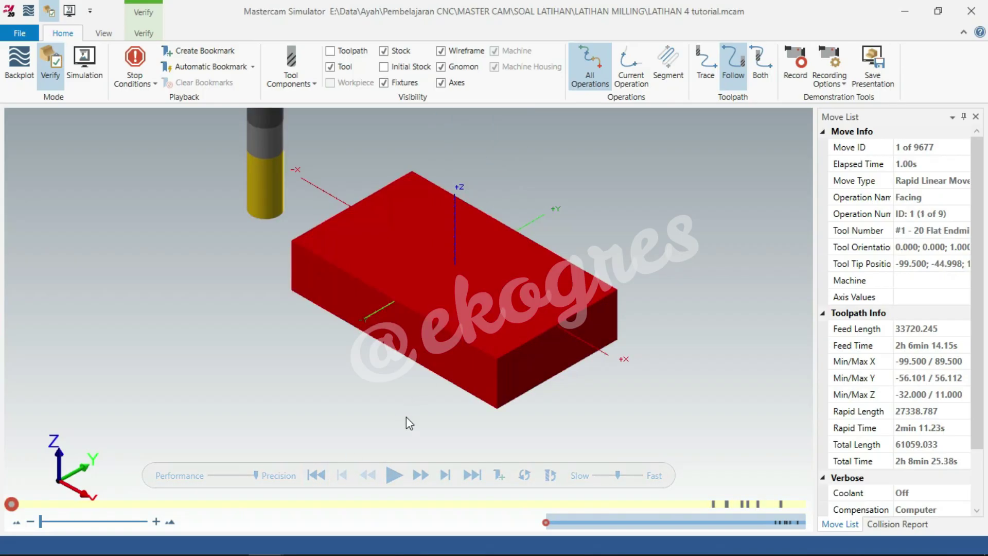
click(393, 475)
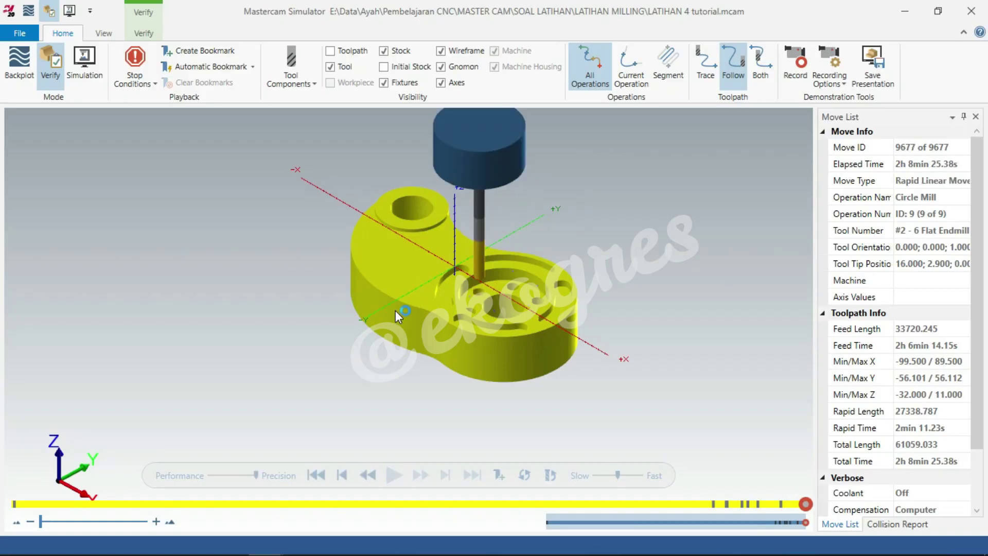
Zoom and orbit to inspect the centre pocket, then close the simulator
scroll(498, 308, up, 2)
scroll(499, 309, up, 2)
scroll(499, 309, up, 2)
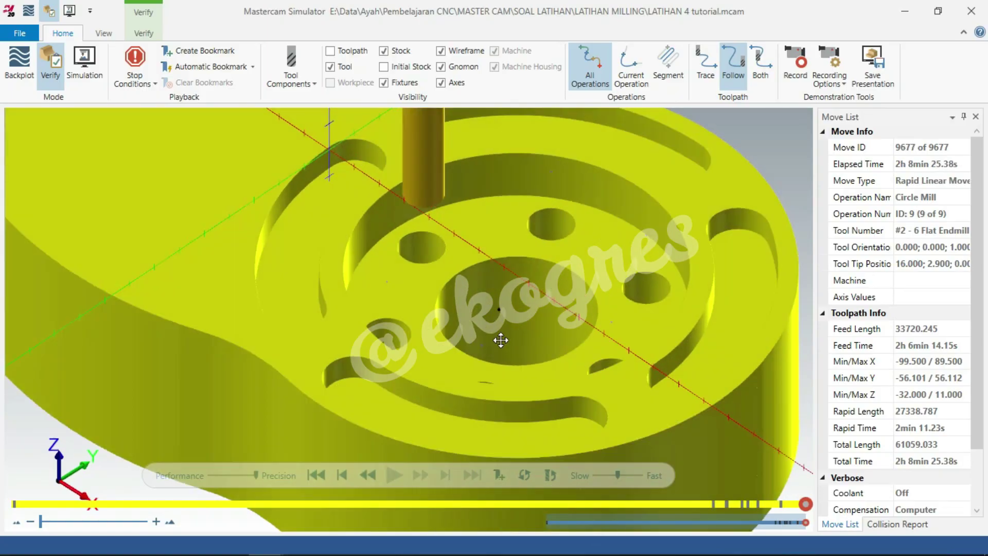
middle_drag(501, 340, 501, 316)
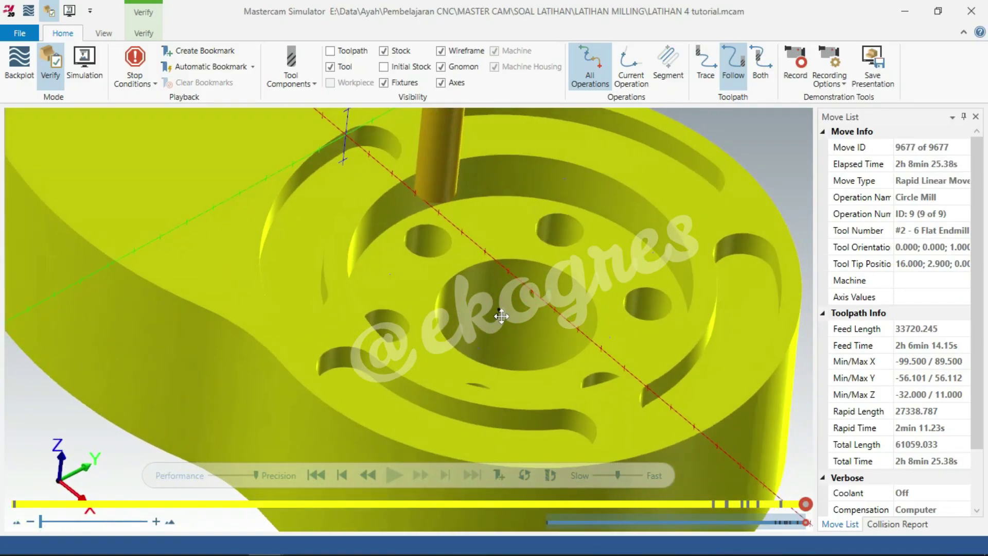
scroll(499, 315, down, 2)
scroll(496, 316, down, 1)
scroll(496, 316, down, 1)
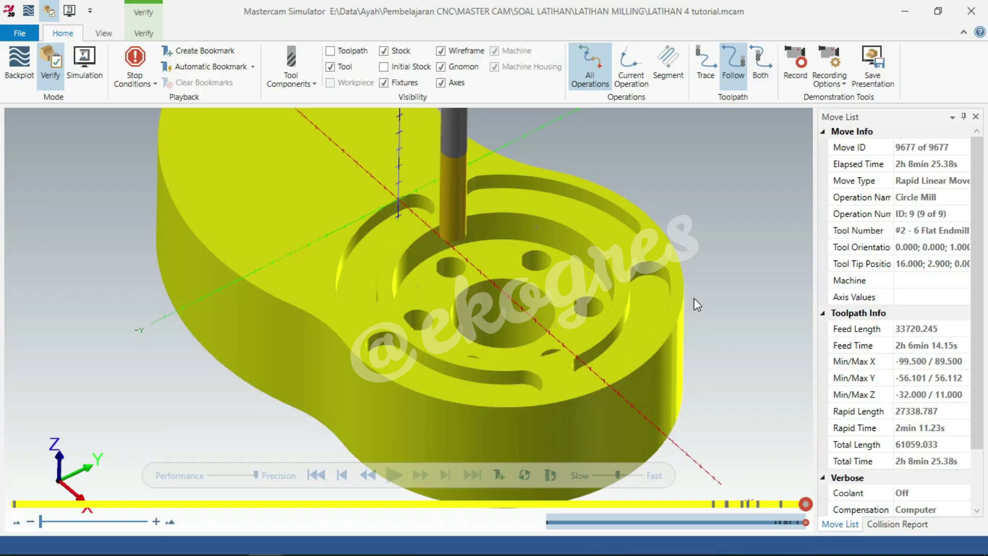
key(alt+F4)
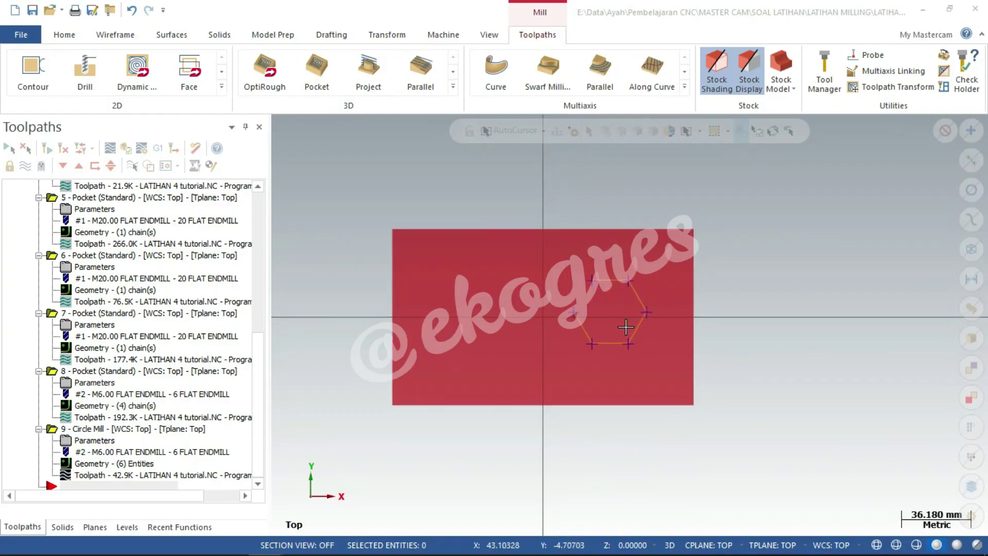
Add a Thread Mill toolpath from the 2D Hole making gallery as operation 10
scroll(625, 327, up, 1)
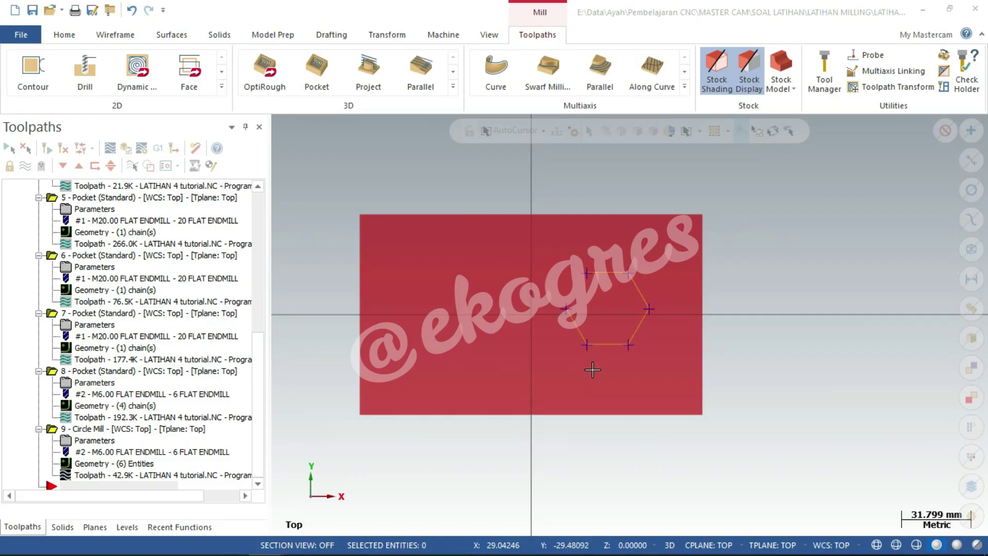
click(222, 88)
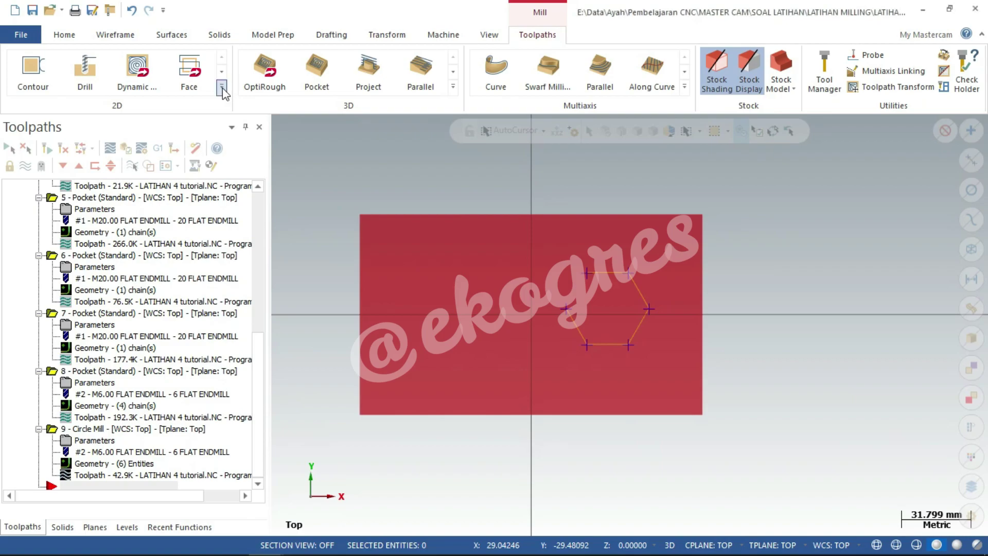
click(223, 88)
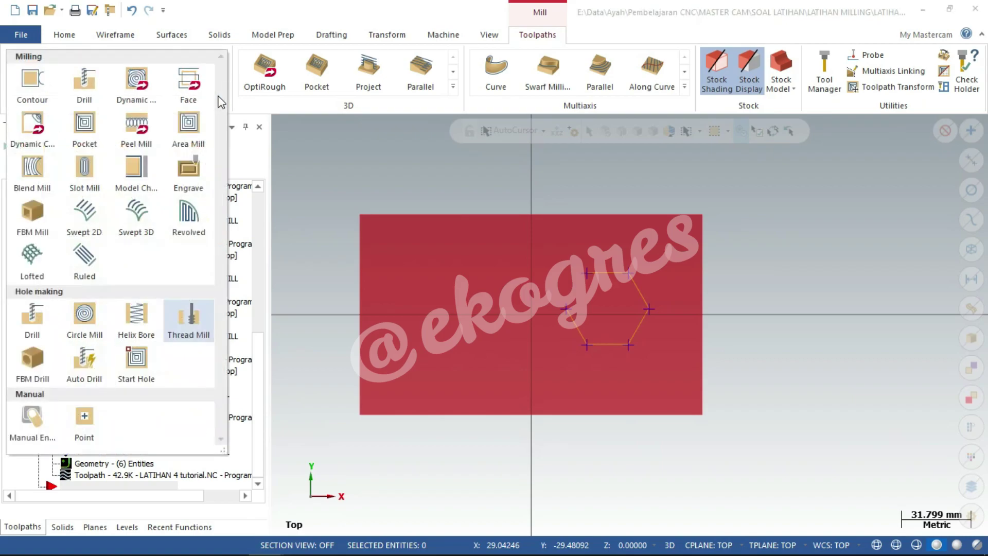
click(190, 323)
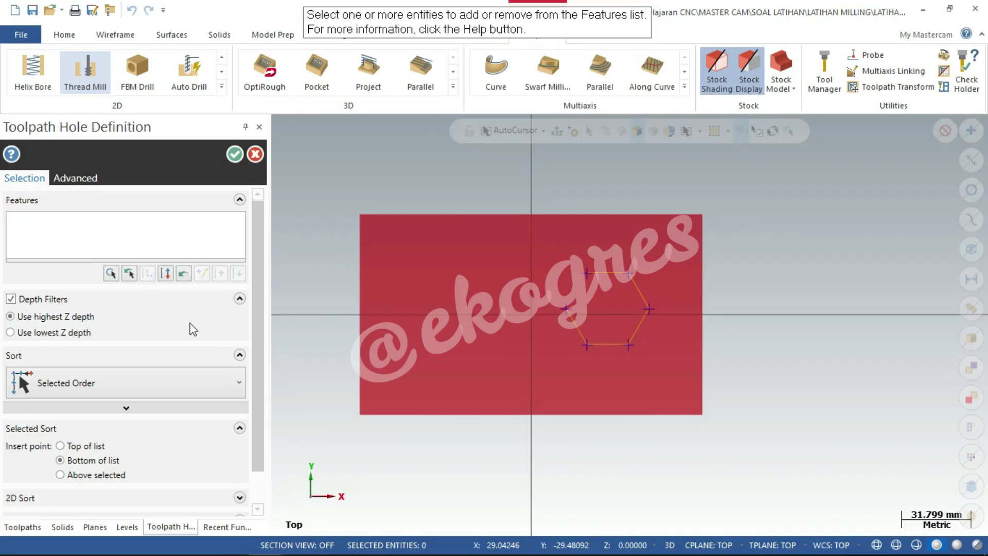
Pick the six hexagon corner points as Thread Mill hole features and confirm them
scroll(599, 288, up, 2)
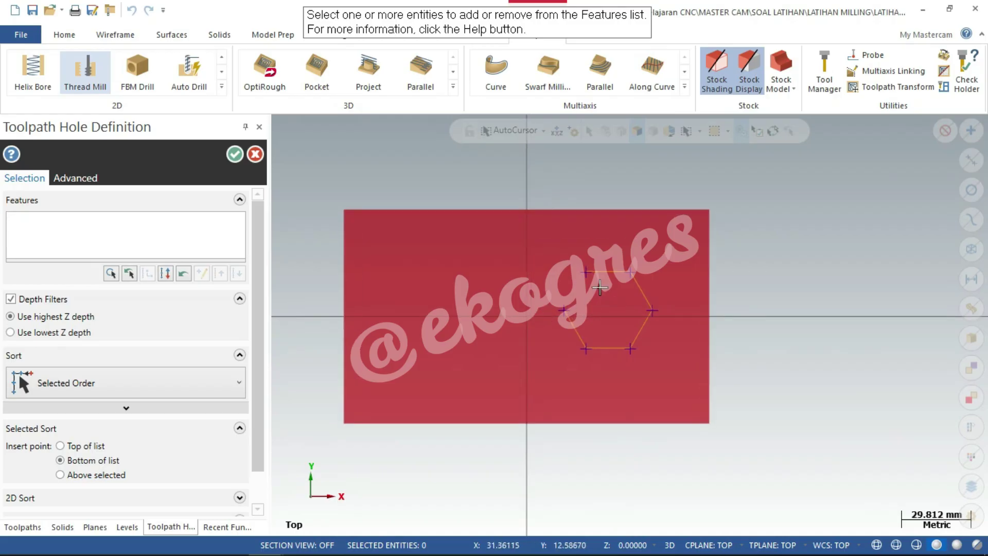
click(581, 268)
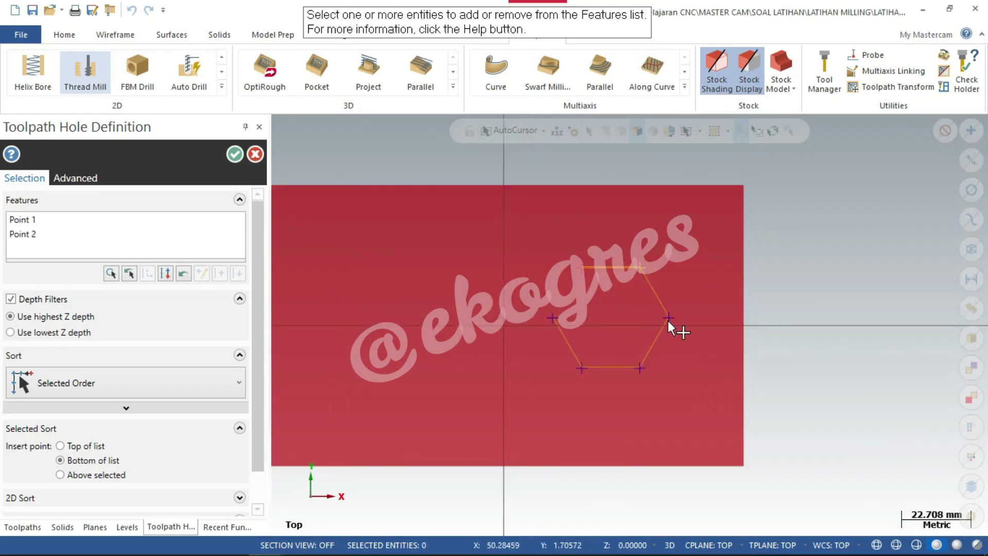
click(668, 318)
click(641, 368)
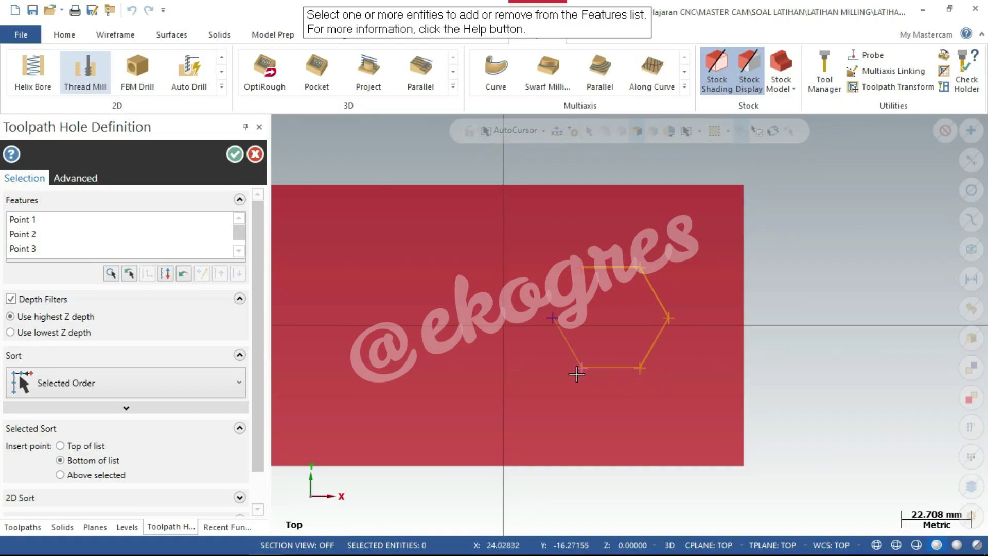
click(581, 369)
click(552, 319)
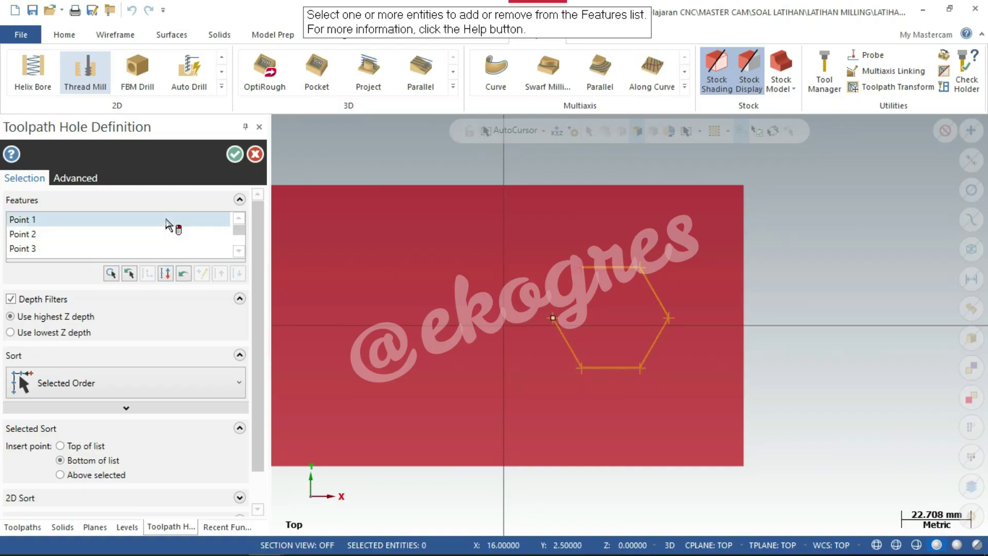
click(234, 154)
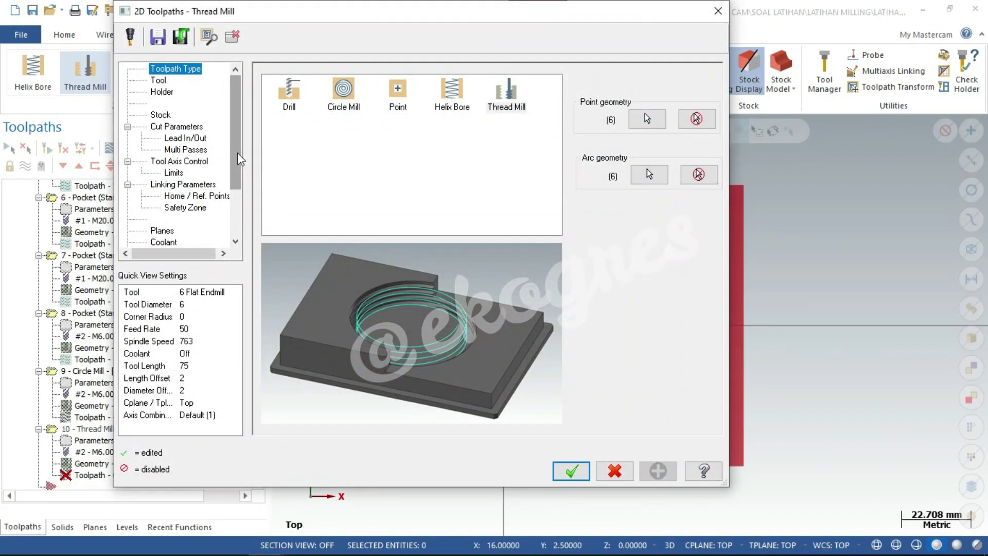
Choose the Thread Mill type, go to its Tool page and call up tool-list options
click(508, 102)
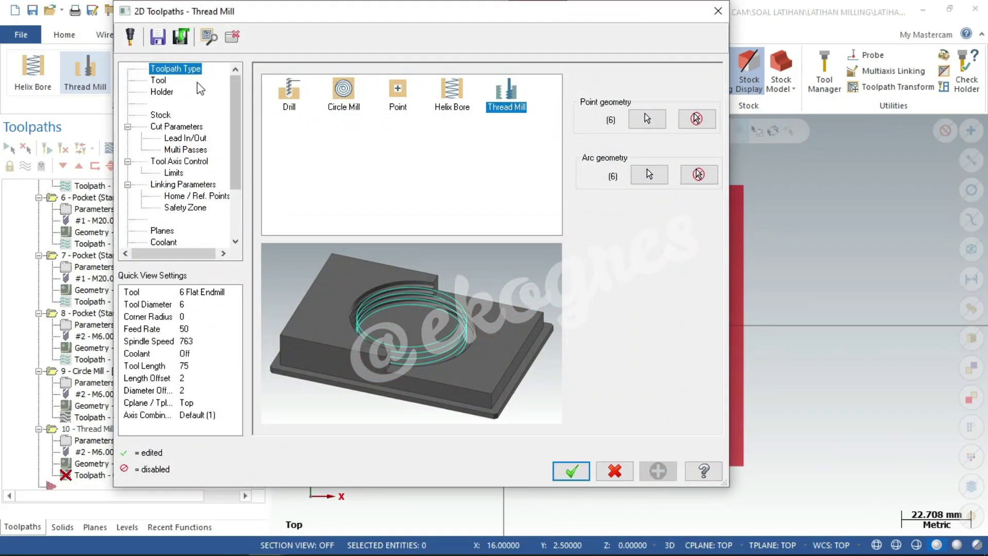
click(159, 81)
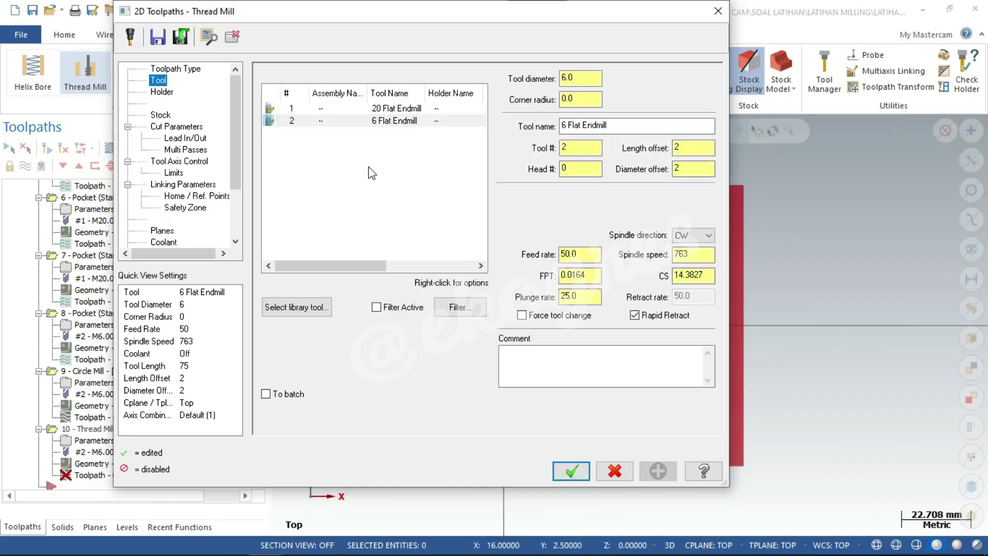
click(352, 164)
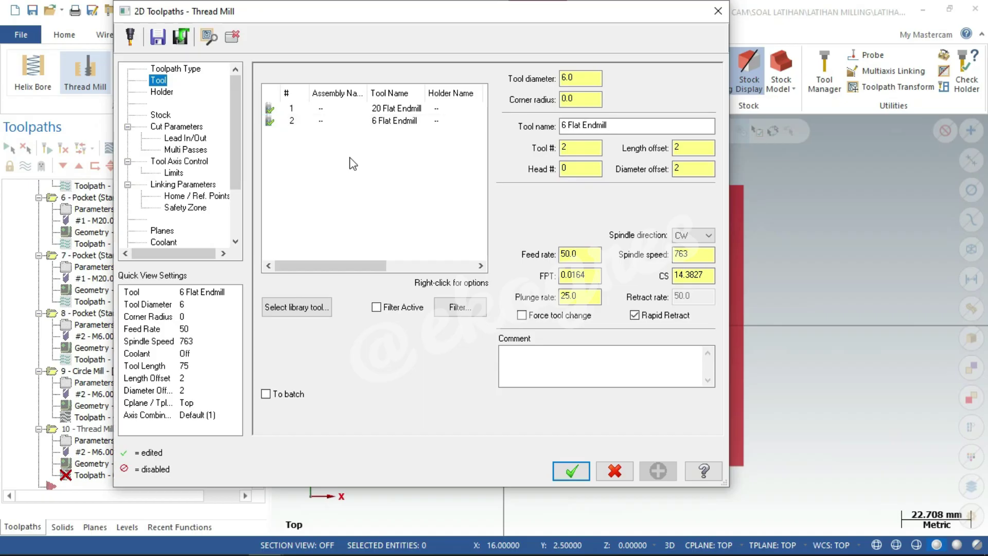
right_click(353, 164)
Create a new Thread mill tool with Metric form, 1.25 pitch and 8 mm outside diameter
click(383, 182)
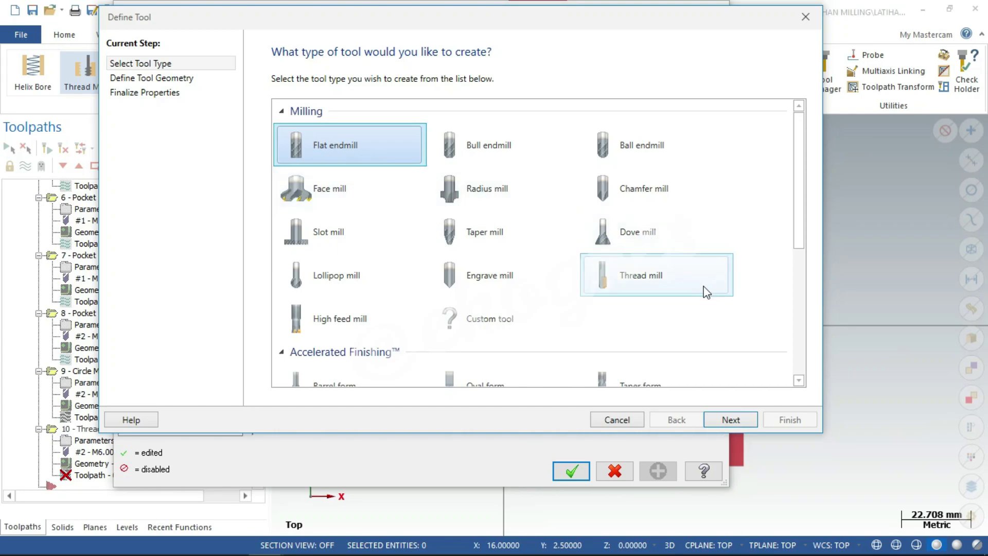
click(662, 291)
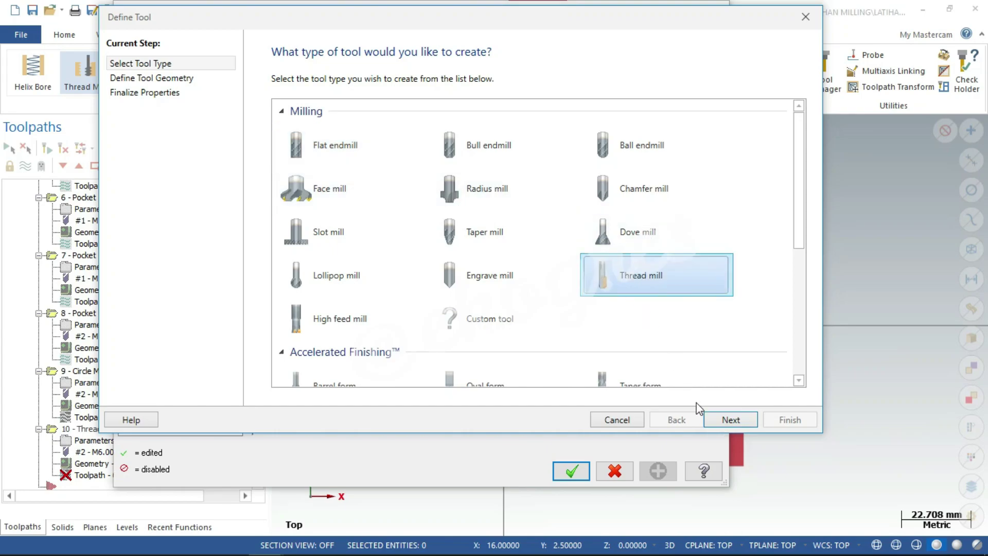
click(731, 420)
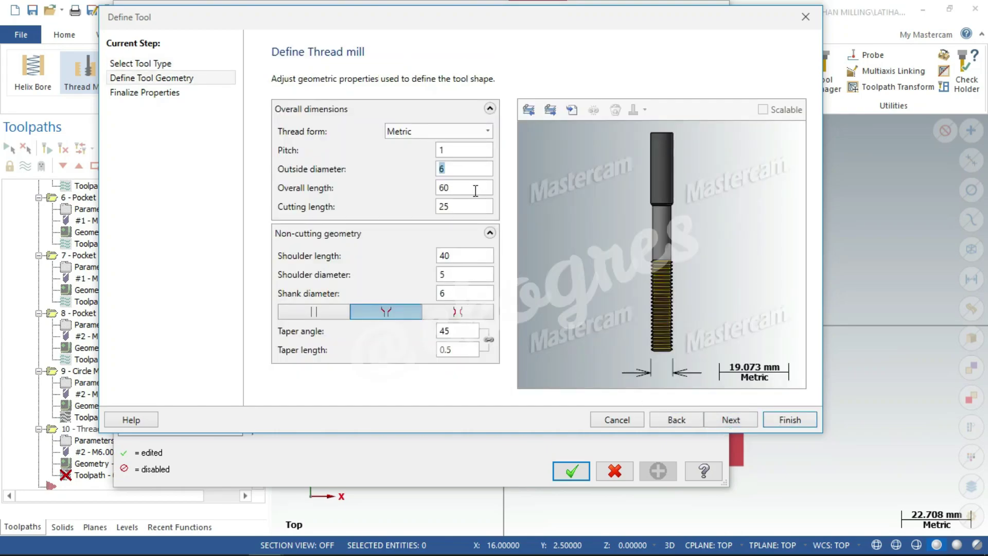
click(457, 151)
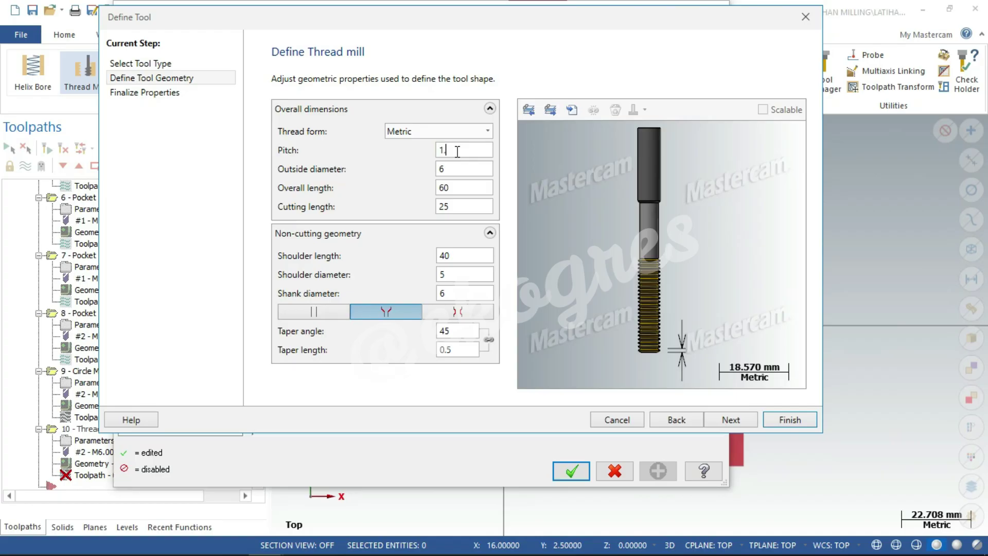
text(.25)
click(421, 130)
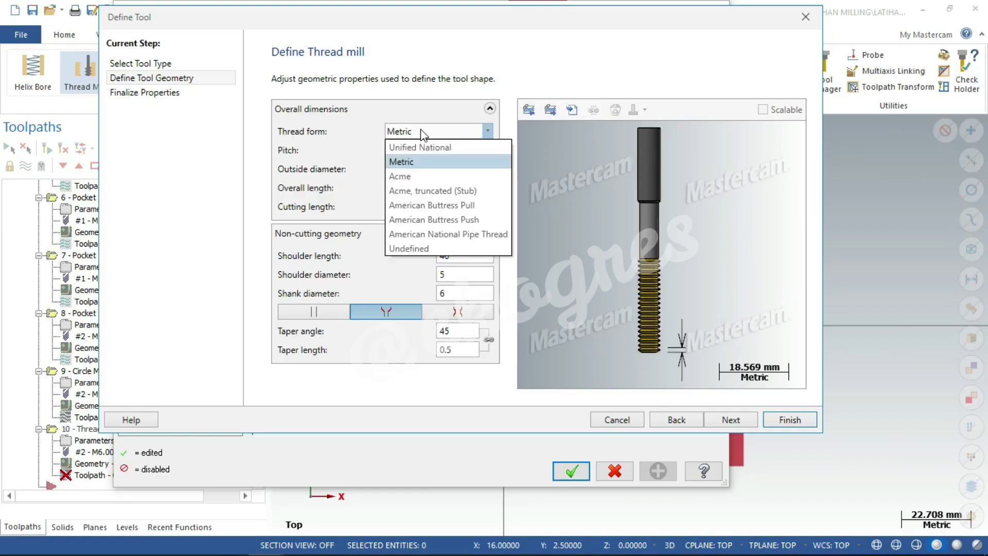
click(427, 162)
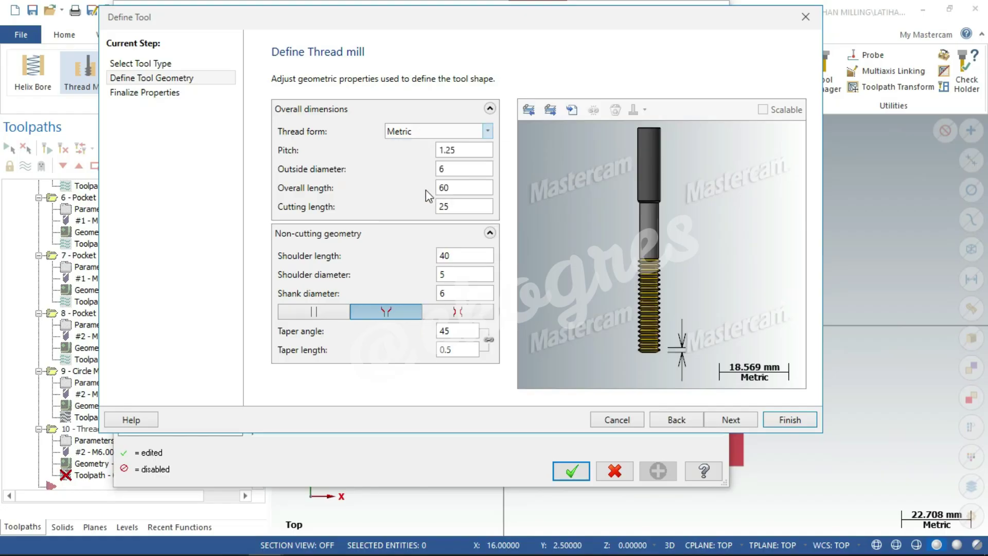
double_click(463, 167)
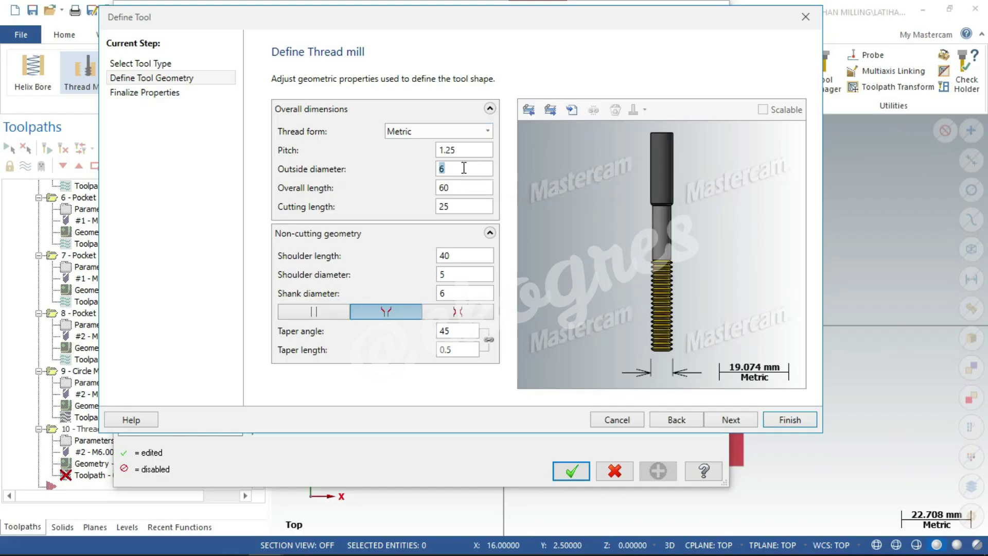
text(8)
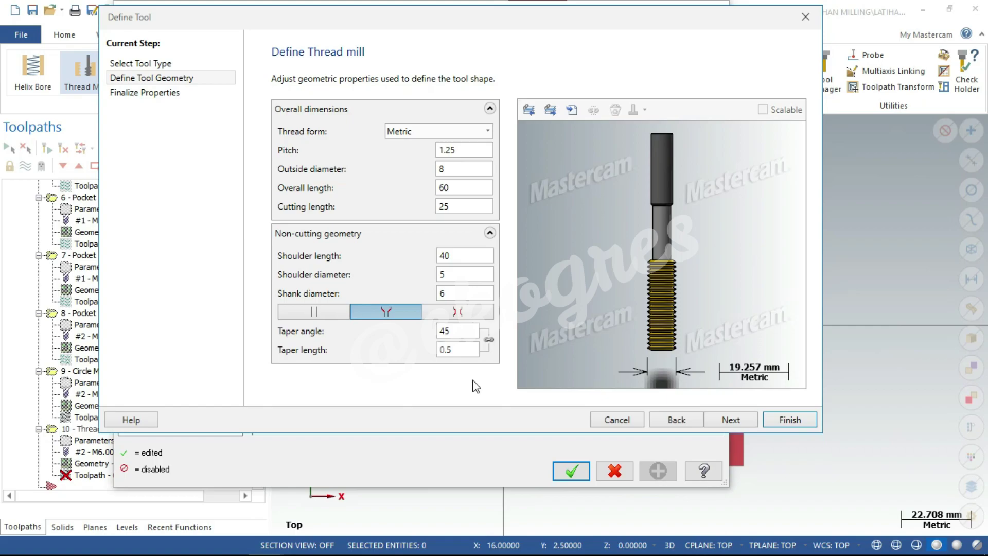
Give the thread mill a 45° taper angle, checking the shoulder in the zoomed preview
click(465, 331)
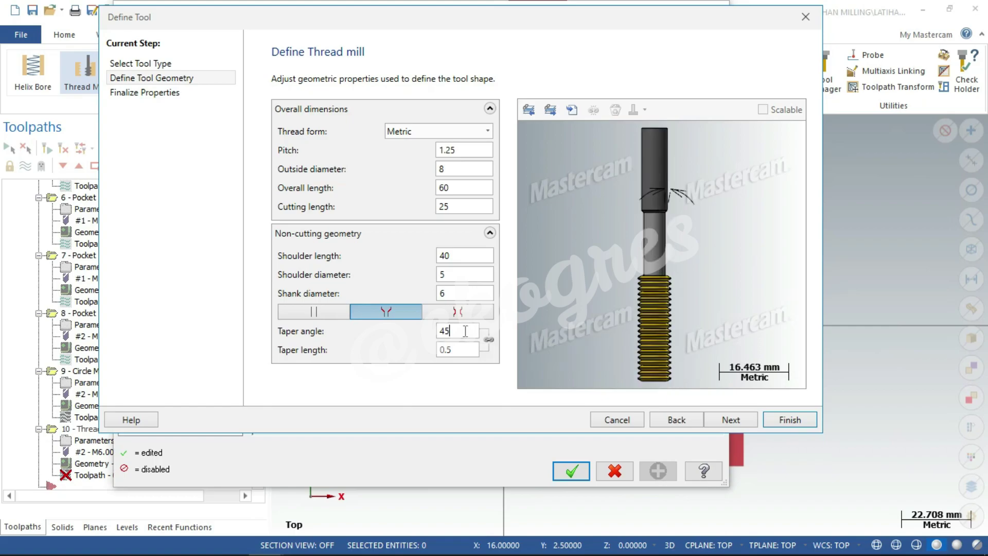
scroll(671, 206, up, 2)
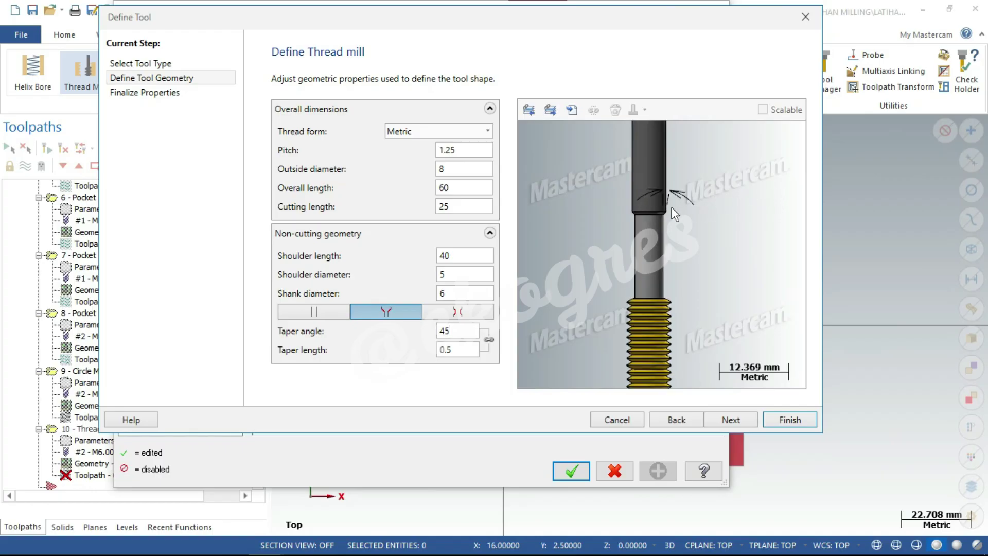
scroll(679, 226, up, 3)
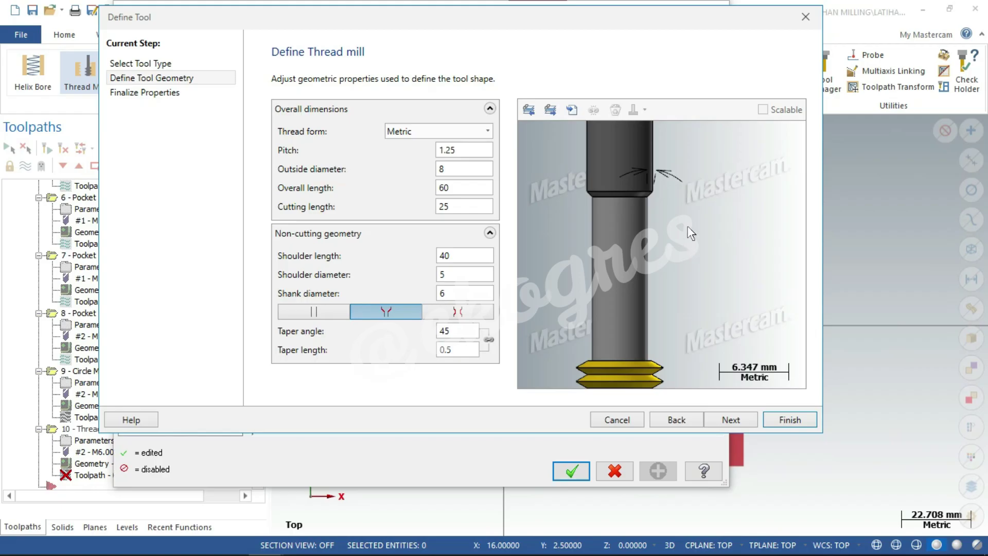
scroll(691, 218, down, 3)
scroll(671, 235, down, 3)
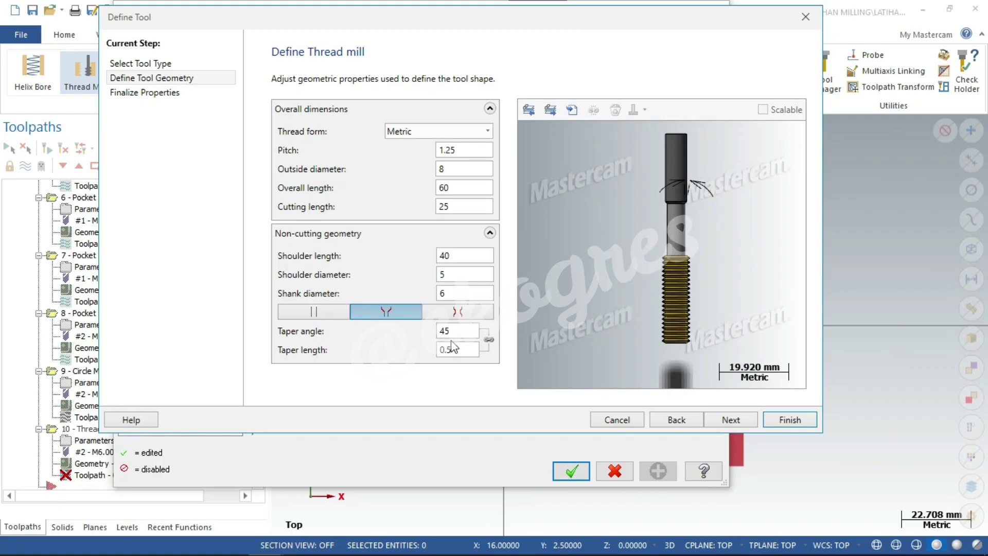
scroll(699, 201, up, 3)
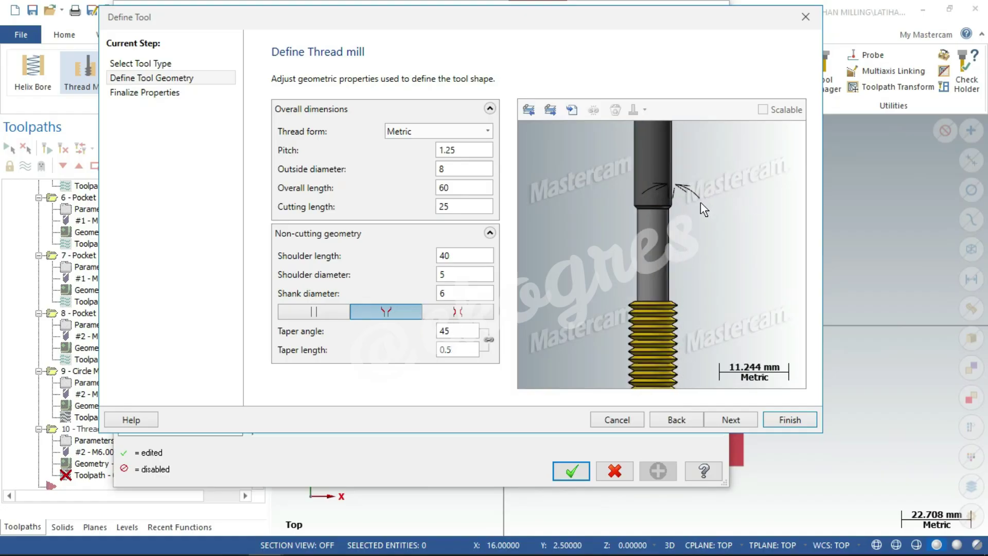
scroll(652, 219, up, 4)
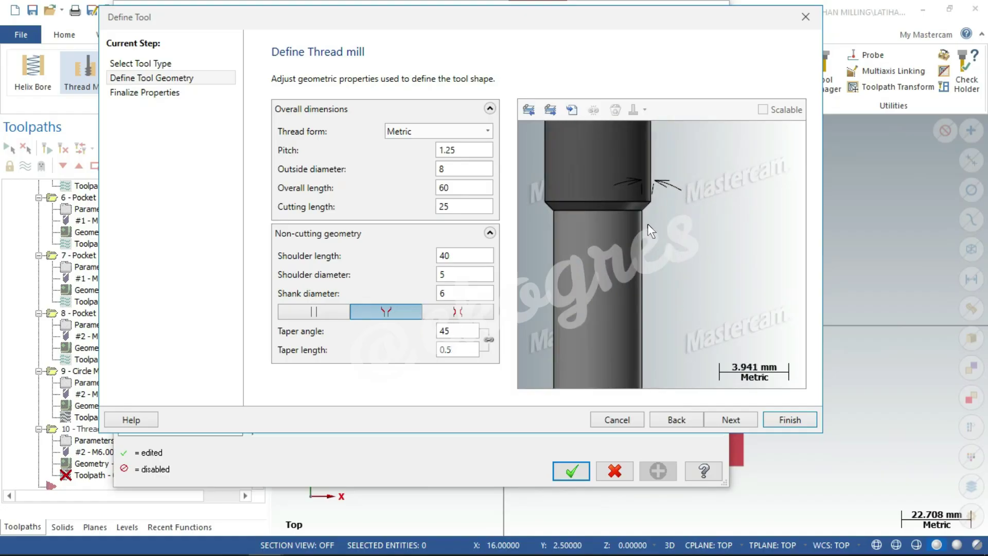
scroll(647, 223, down, 1)
scroll(652, 174, down, 2)
scroll(653, 186, down, 2)
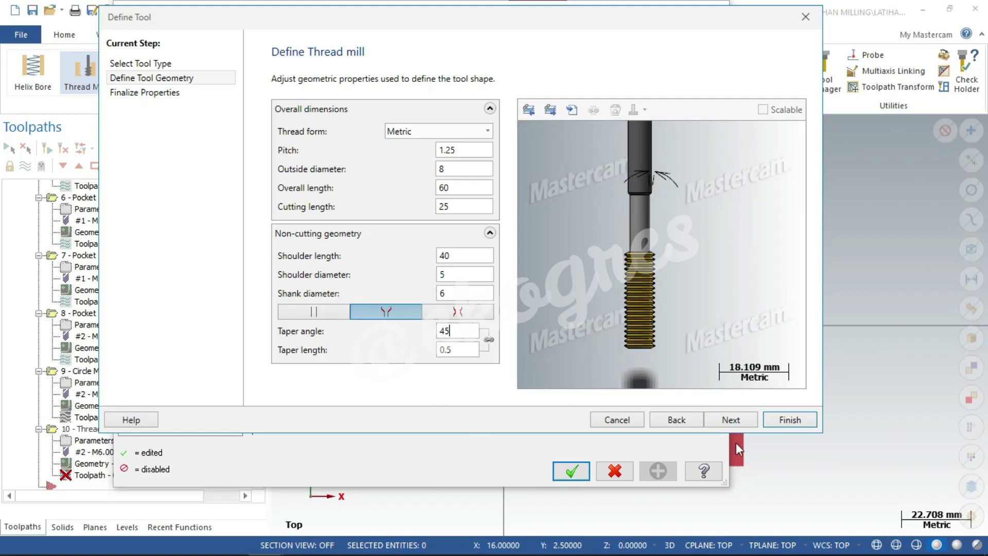
click(742, 418)
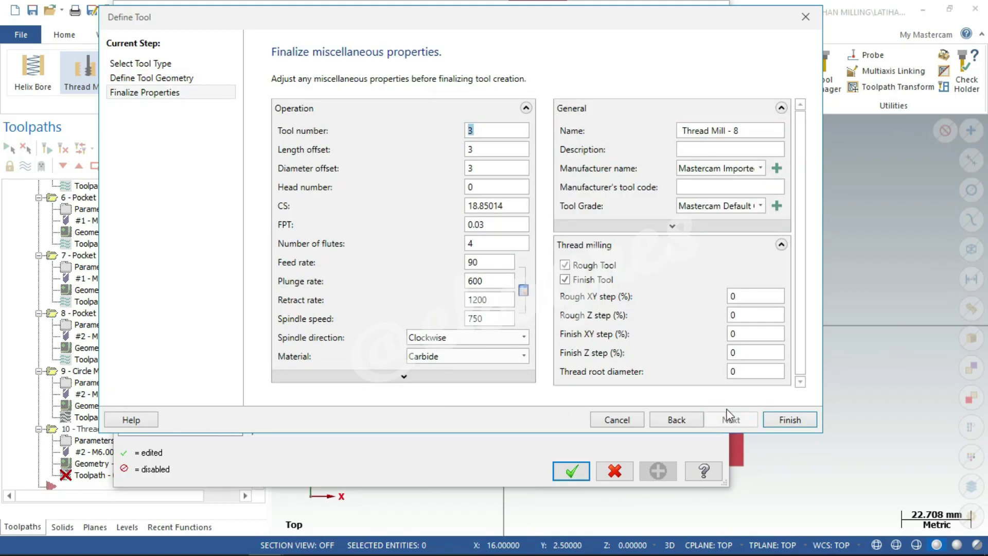
Set plunge rate 50 with spindle 750, finish Thread Mill - 8 and assign it as tool 3
click(493, 263)
double_click(493, 283)
text(50)
double_click(491, 319)
click(491, 319)
click(789, 419)
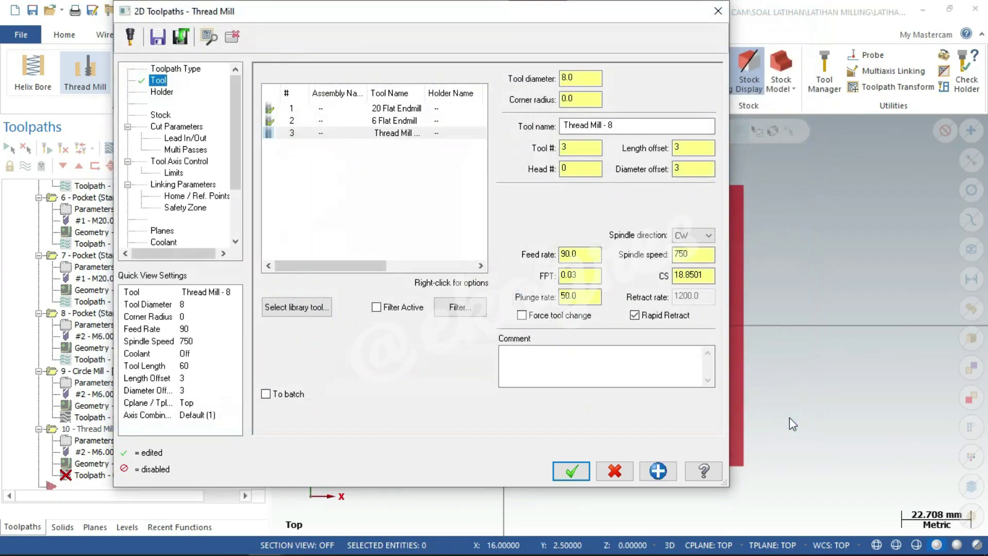
click(381, 135)
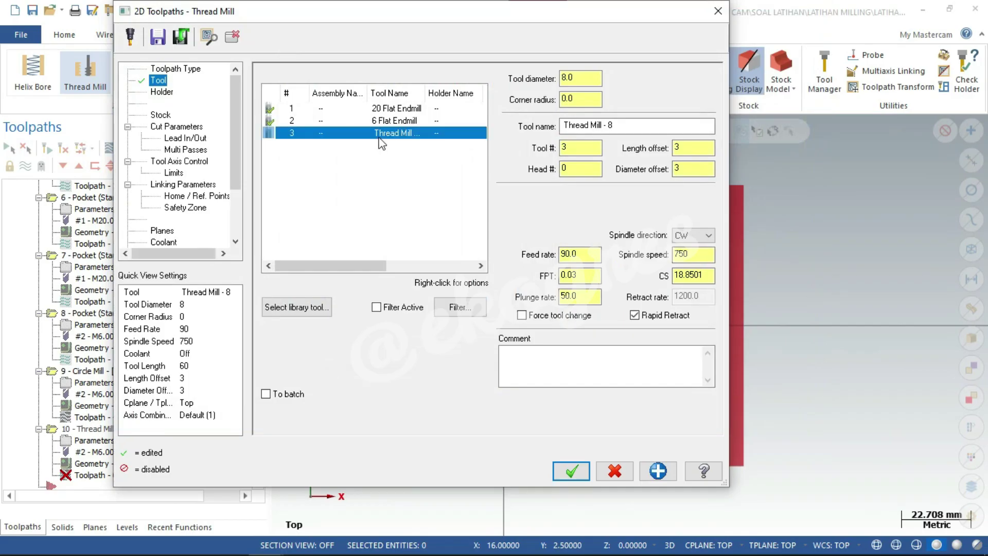
click(186, 129)
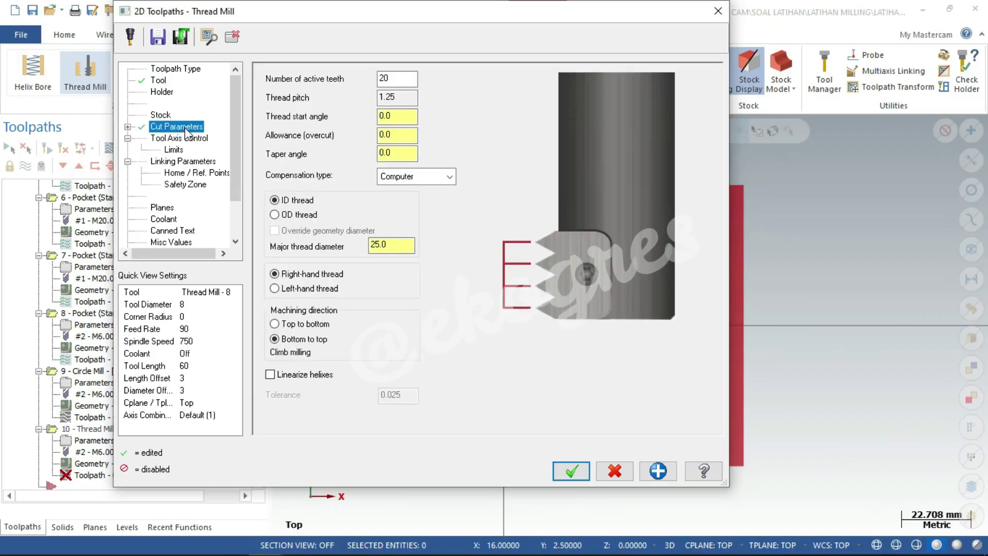
Set the major thread diameter to 6.8 on the Cut Parameters page
double_click(403, 78)
click(393, 246)
double_click(393, 247)
text(6.8)
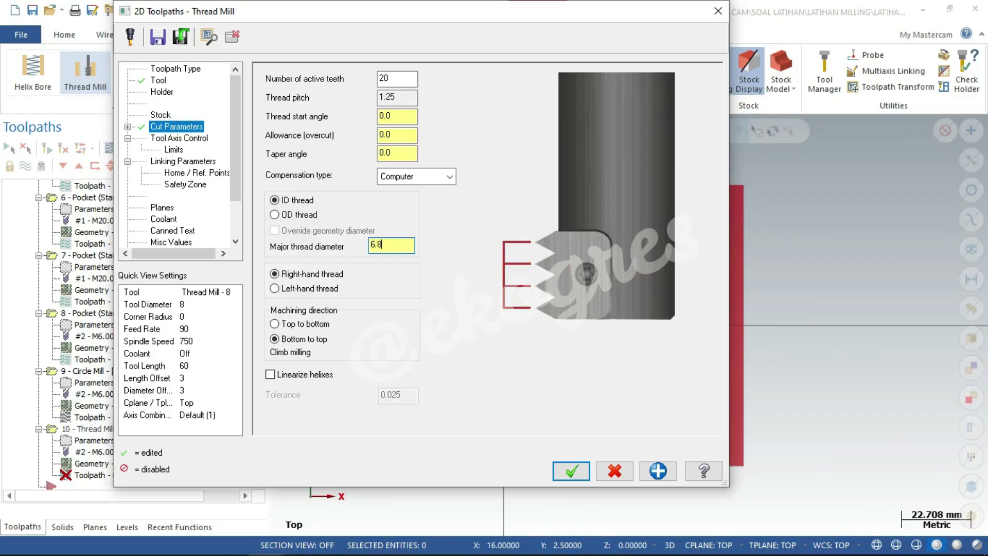
key(shift+Home)
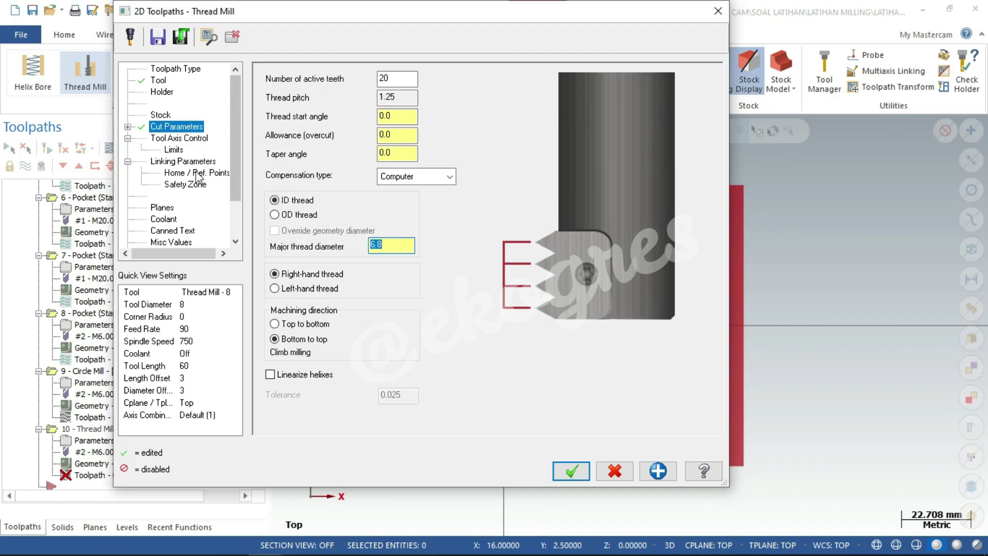
Review the Lead In/Out, Multi Passes and Linking Parameters pages
click(128, 127)
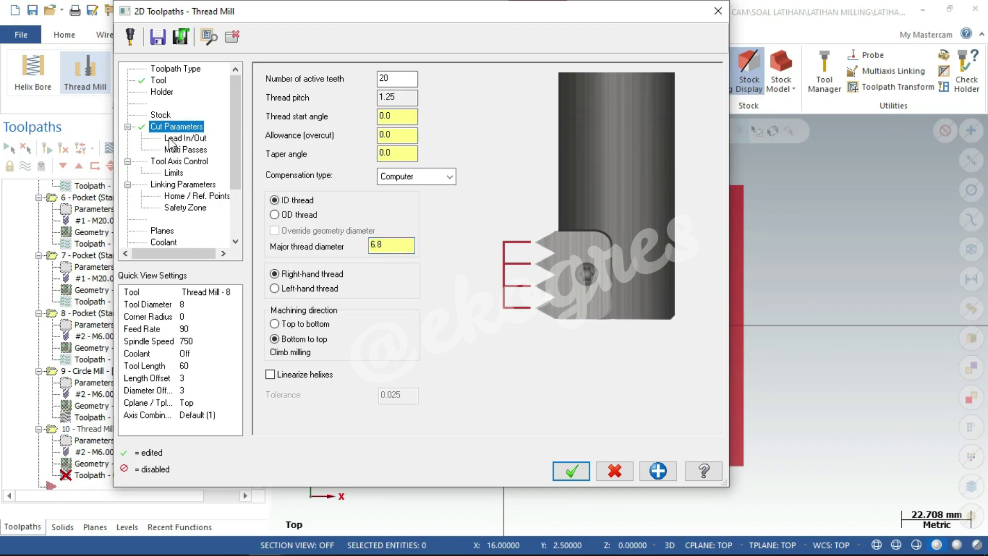
click(188, 140)
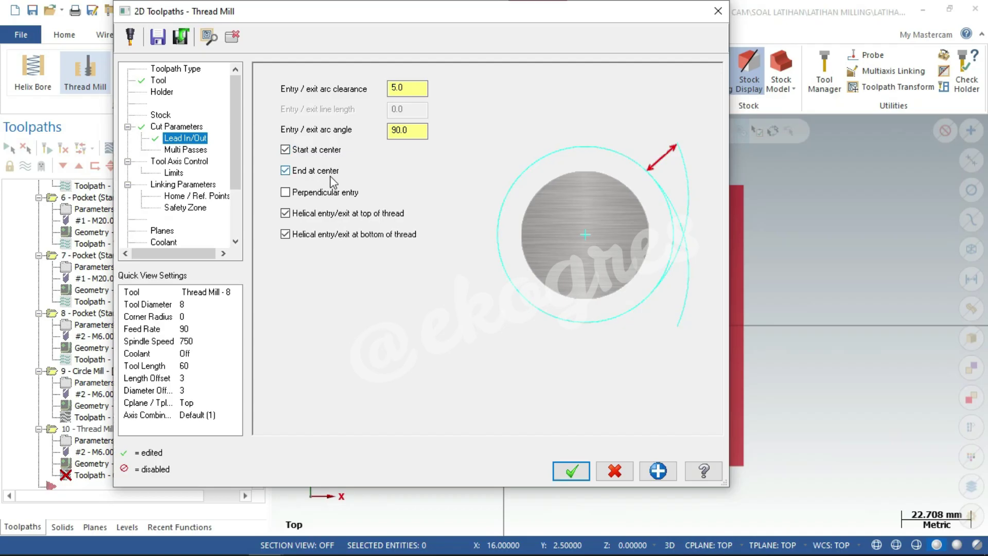
click(187, 150)
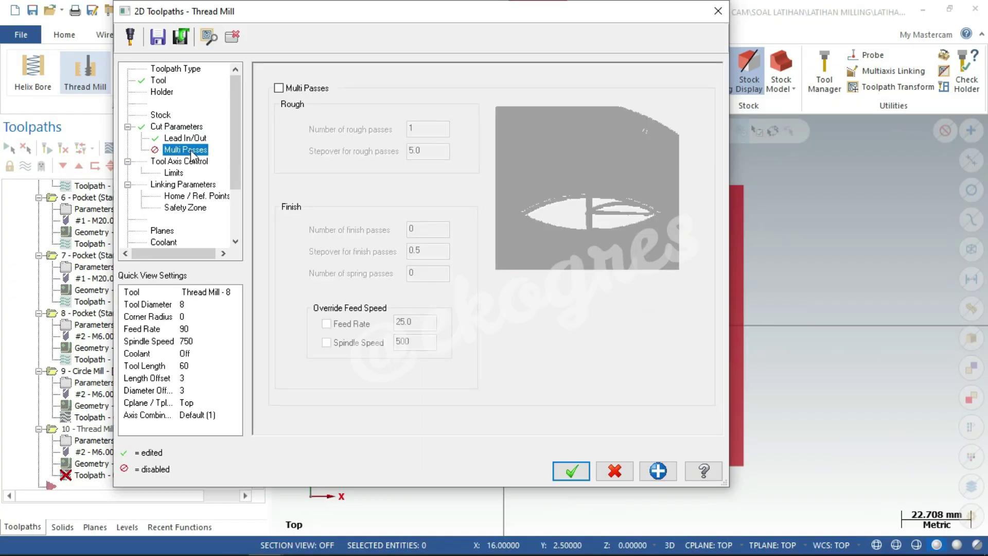
click(196, 185)
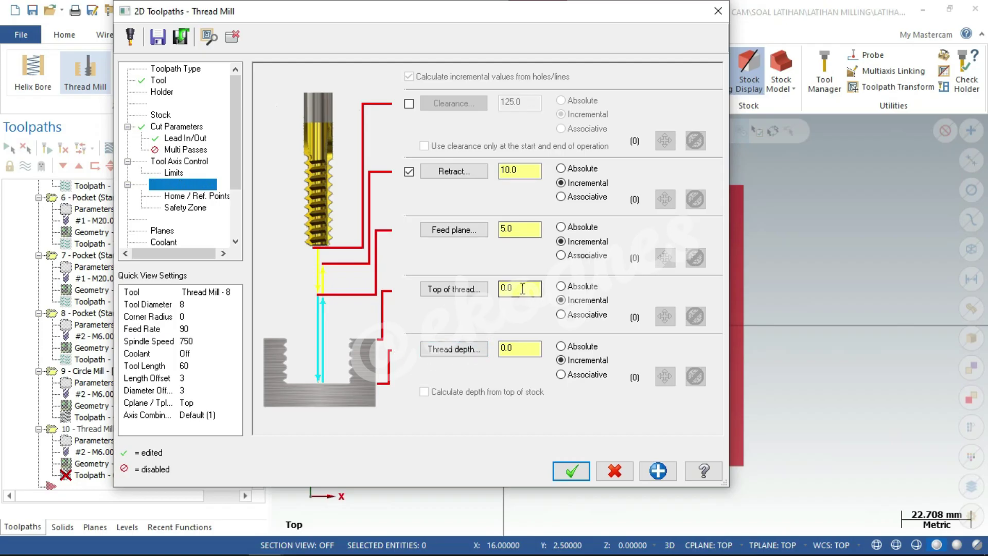
Set top of thread to -8 and thread depth to -32, and accept the Thread Mill toolpath
drag(538, 288, 481, 293)
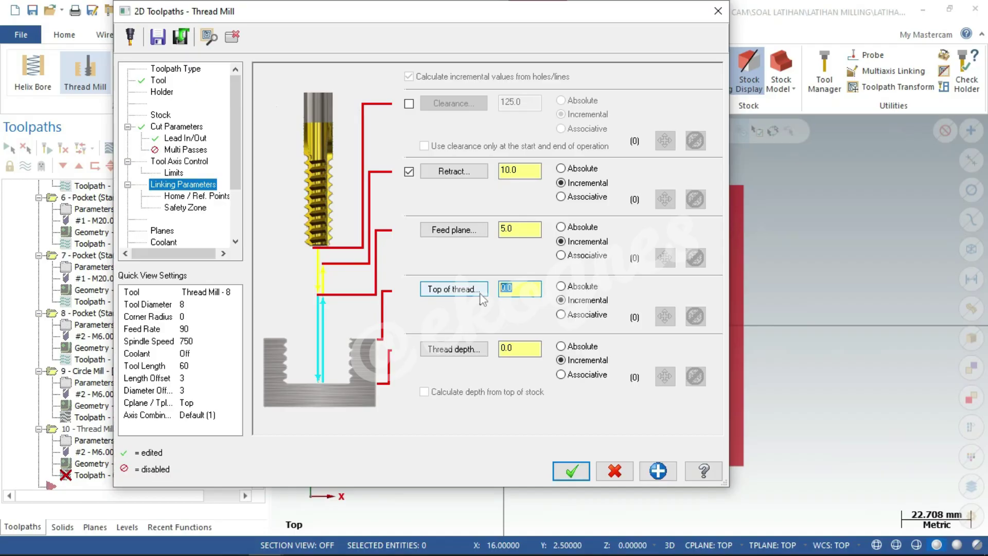
text(-8)
key(Tab)
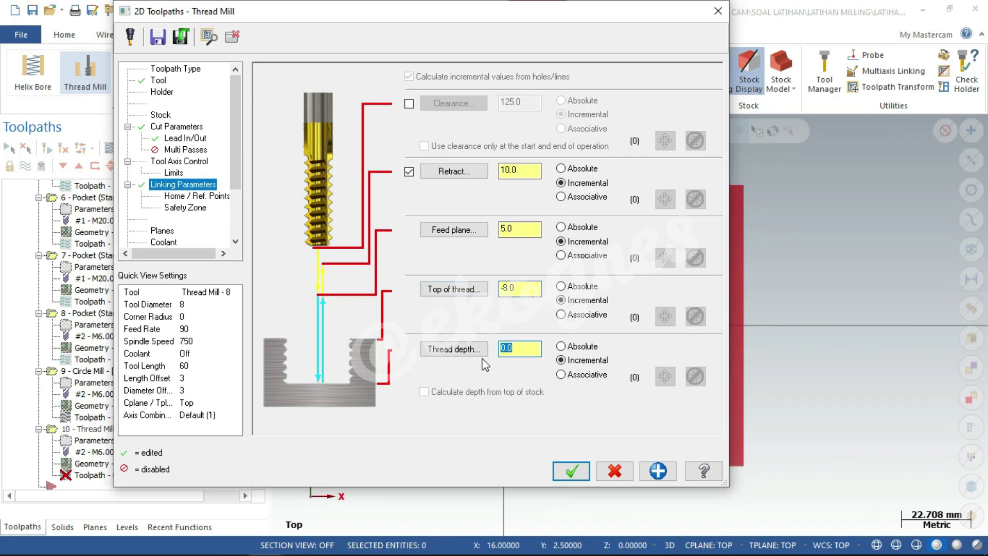
text(-32)
click(583, 475)
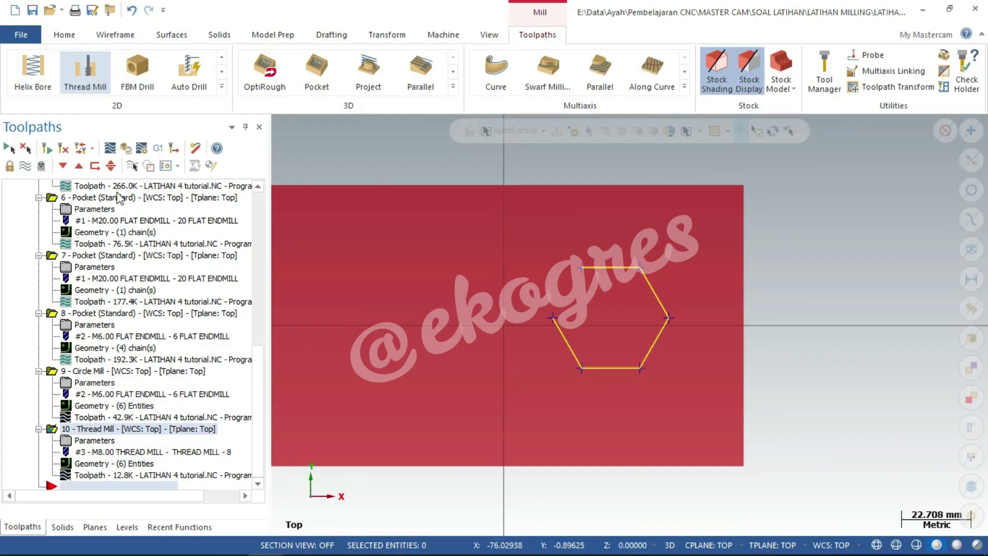
Select Toolpath Group-1, switch to Isometric (WCS) and verify all operations in Simulator
drag(260, 355, 258, 216)
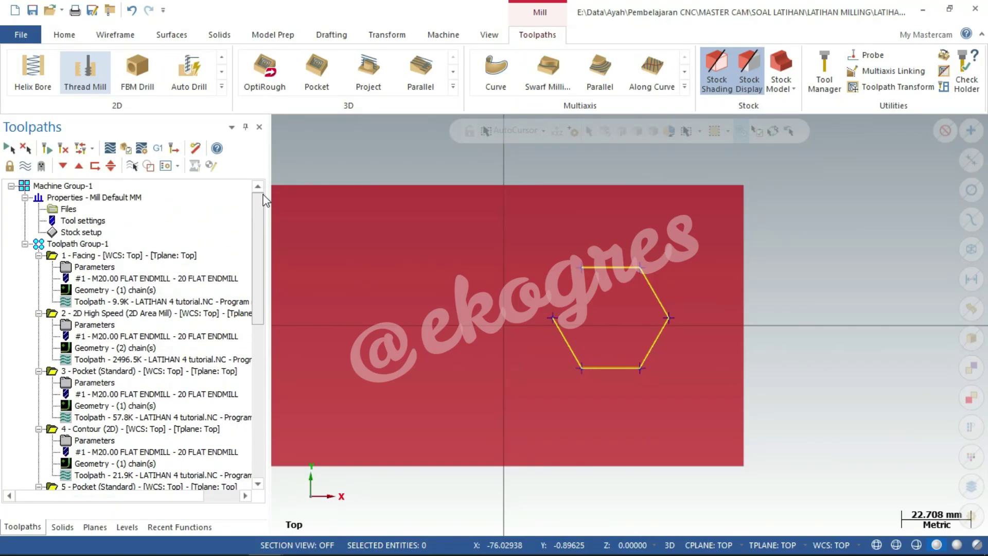
click(101, 246)
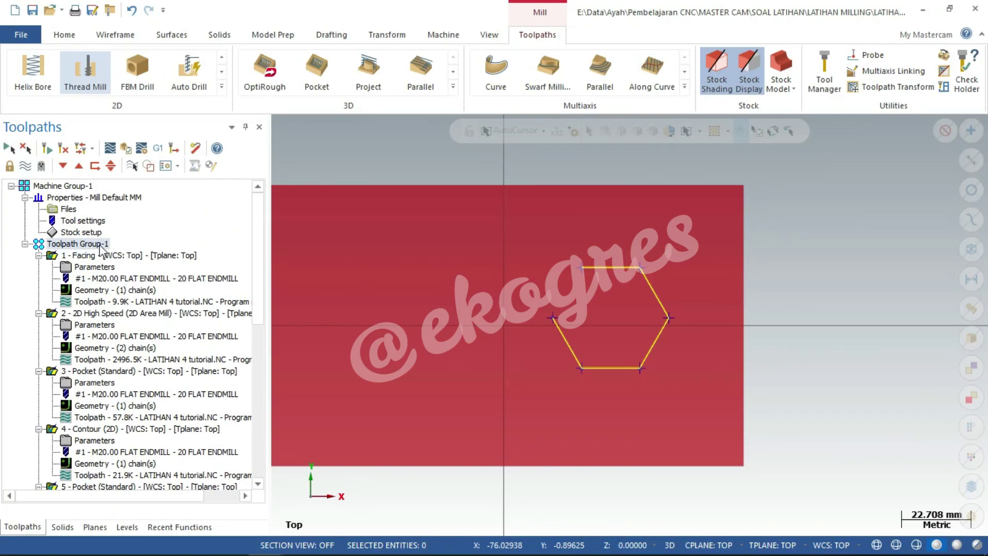
right_click(800, 248)
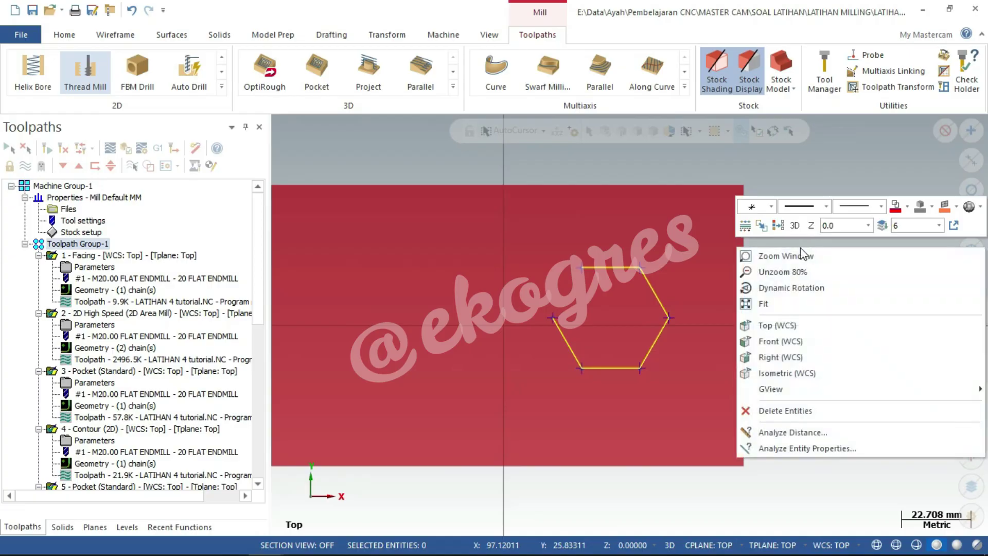
click(802, 374)
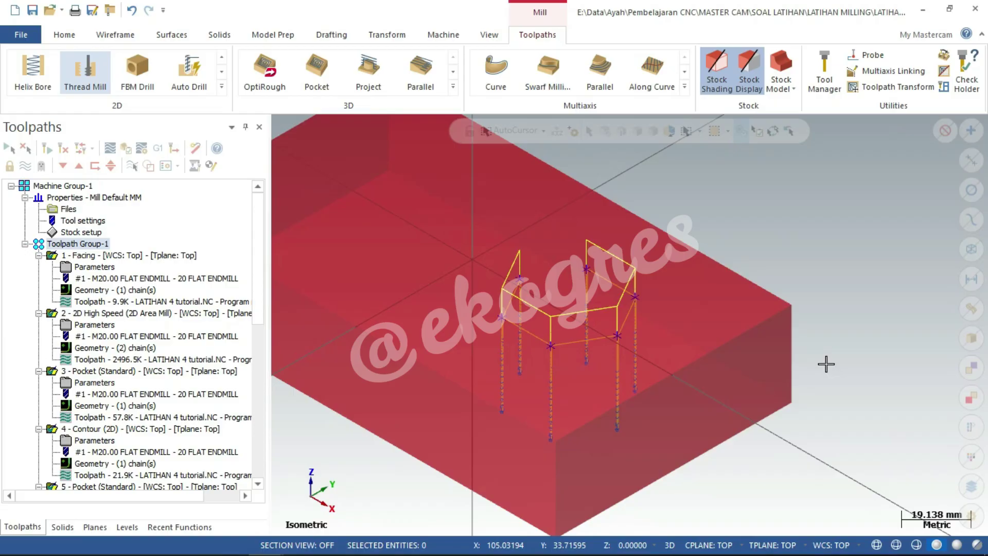
click(126, 150)
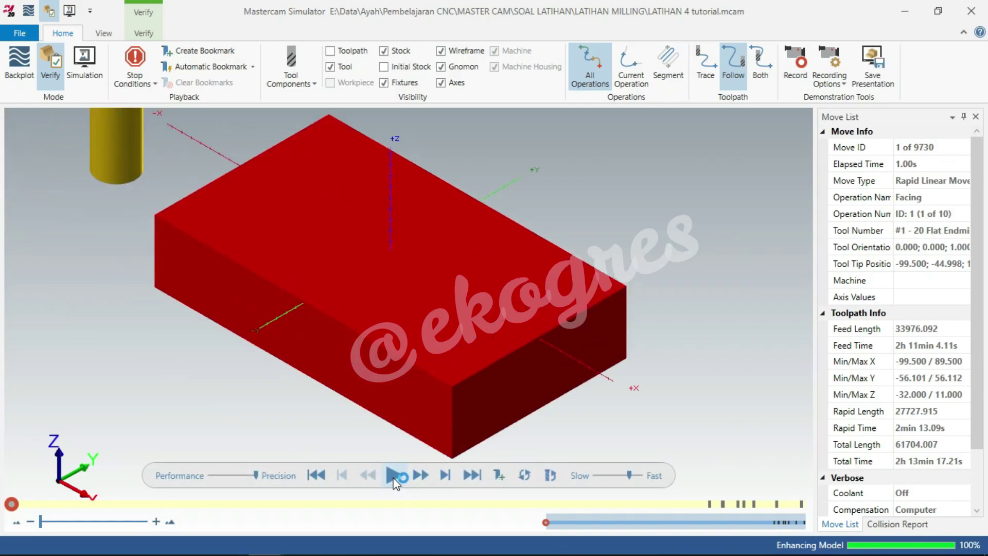
Play the ten-operation simulation through the facing and high-speed contouring cuts
click(392, 475)
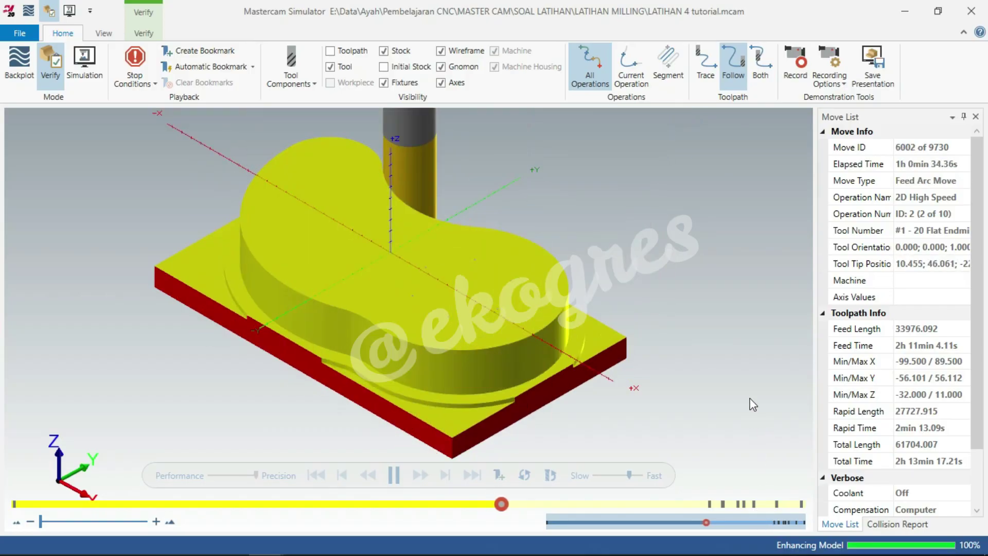
Enlarge the simulator timeline twice as playback runs to the final move 9730
click(157, 522)
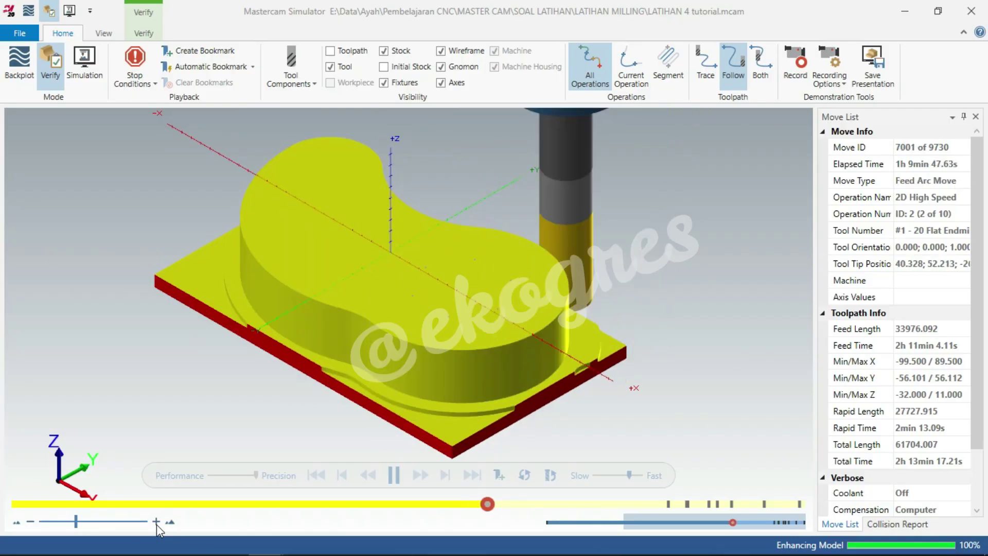
click(156, 521)
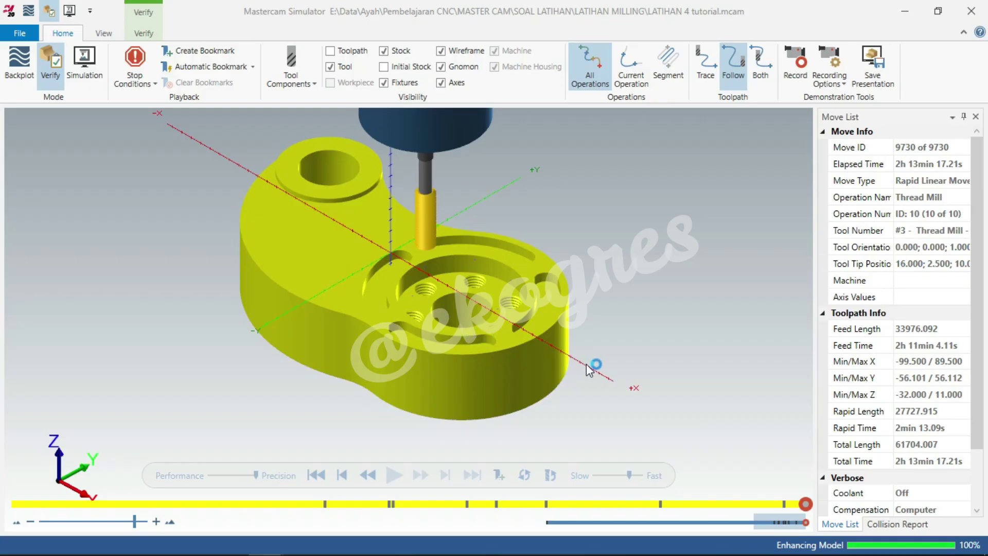
Zoom and orbit around the simulated part to inspect the threaded holes up close
middle_drag(474, 338, 474, 373)
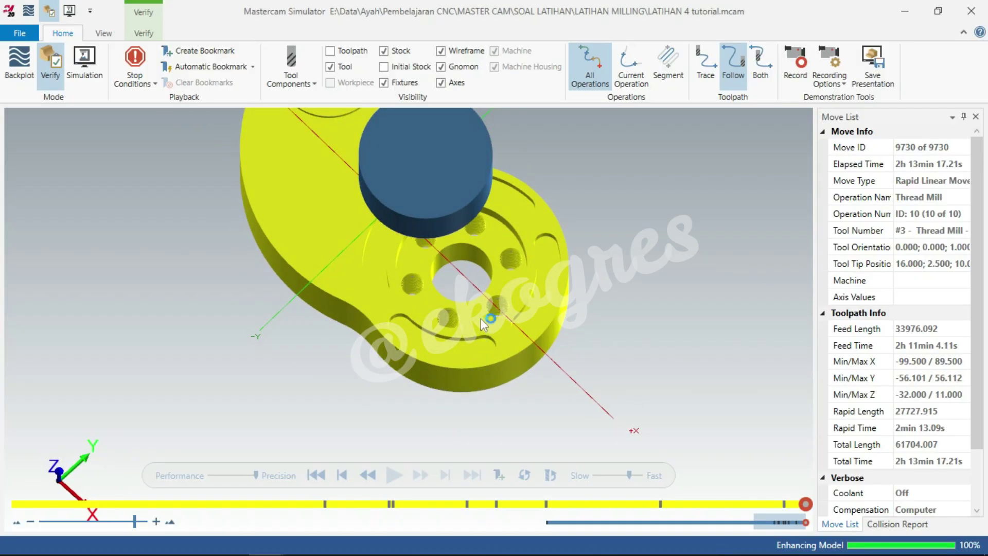
scroll(482, 314, up, 2)
scroll(483, 309, up, 2)
scroll(489, 293, up, 2)
scroll(494, 284, up, 2)
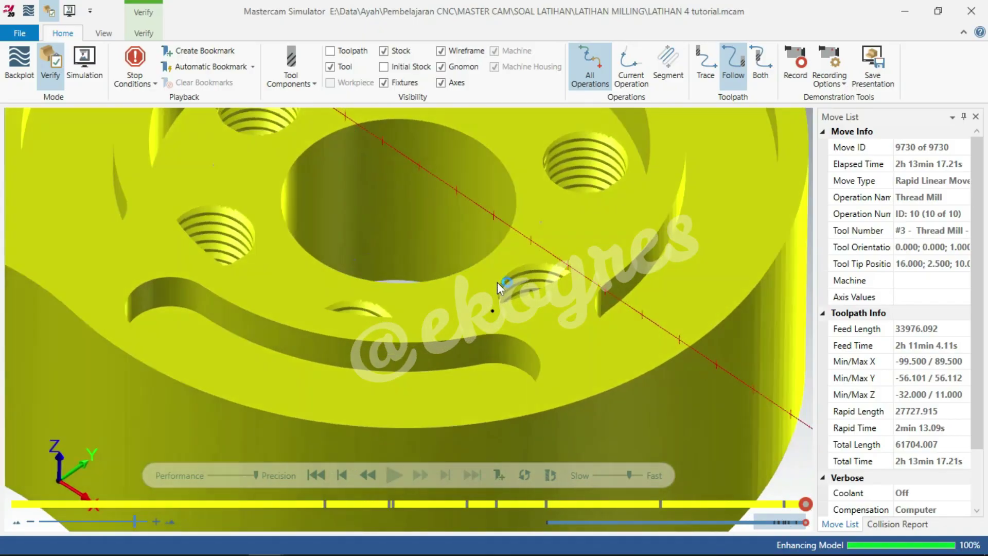
mouse_move(497, 282)
middle_down()
mouse_move(509, 330)
mouse_move(496, 326)
mouse_move(501, 305)
mouse_move(549, 186)
middle_up()
mouse_move(494, 396)
middle_down()
mouse_move(483, 388)
mouse_move(437, 411)
mouse_move(353, 410)
mouse_move(372, 399)
middle_up()
scroll(410, 361, down, 2)
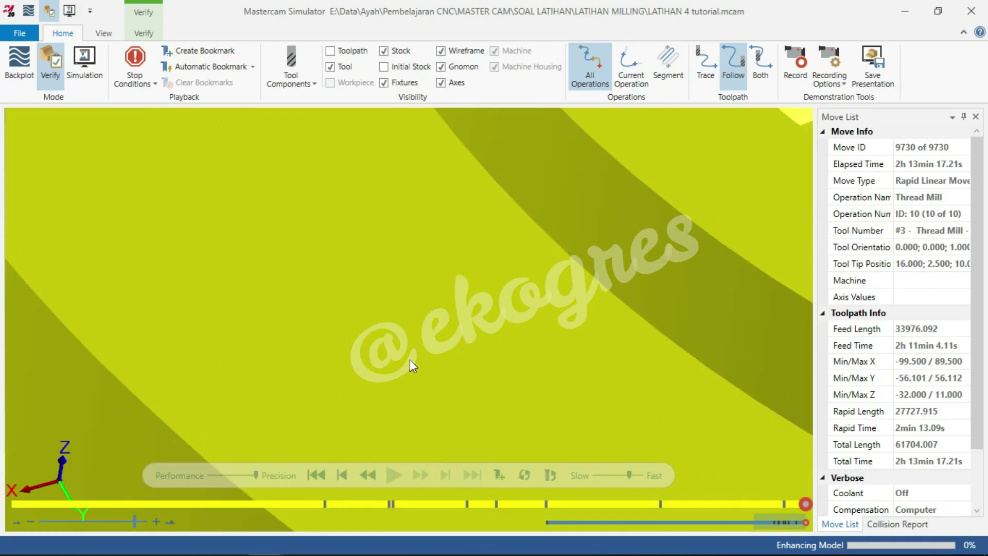
scroll(410, 360, down, 2)
Switch the simulator view to Isometric (WCS) and fit the whole part
right_click(411, 360)
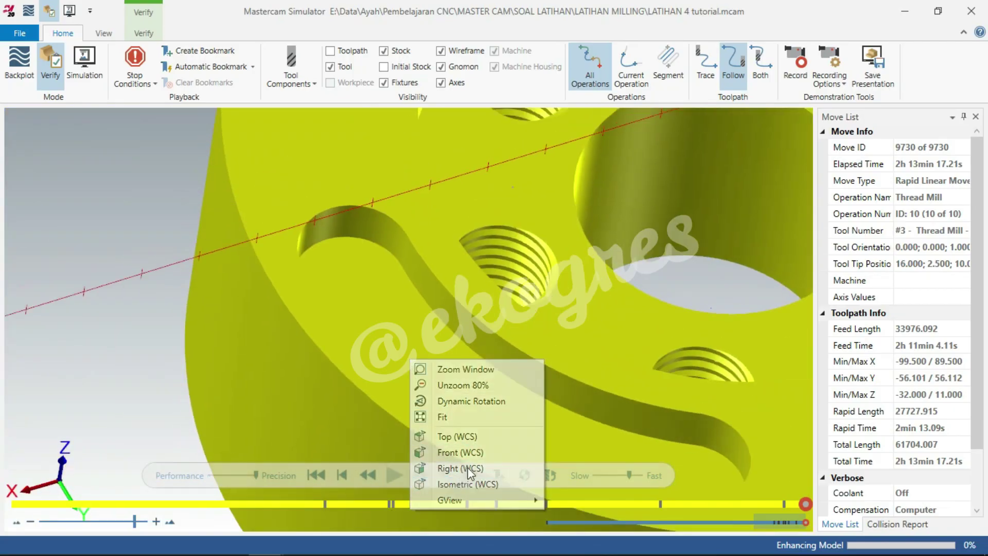
click(455, 484)
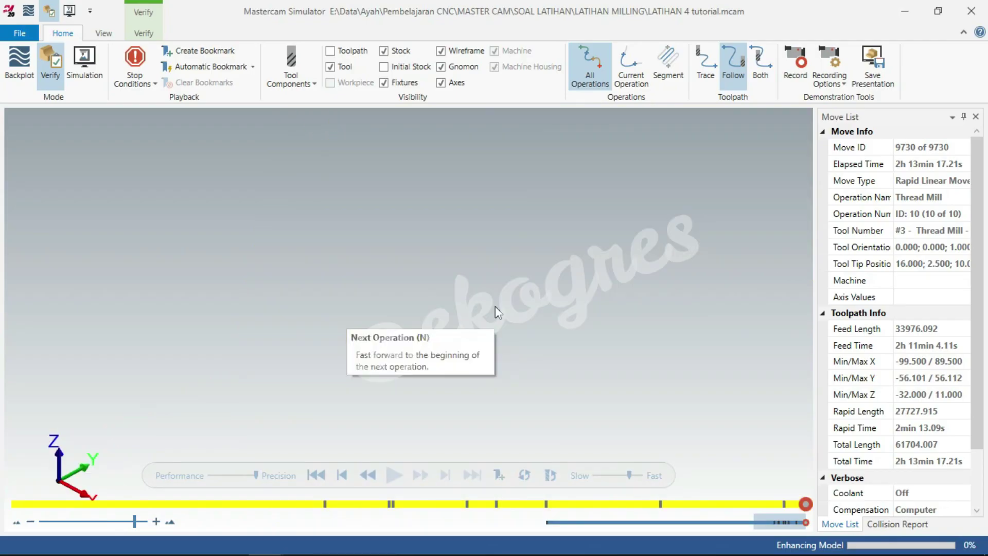
right_click(590, 318)
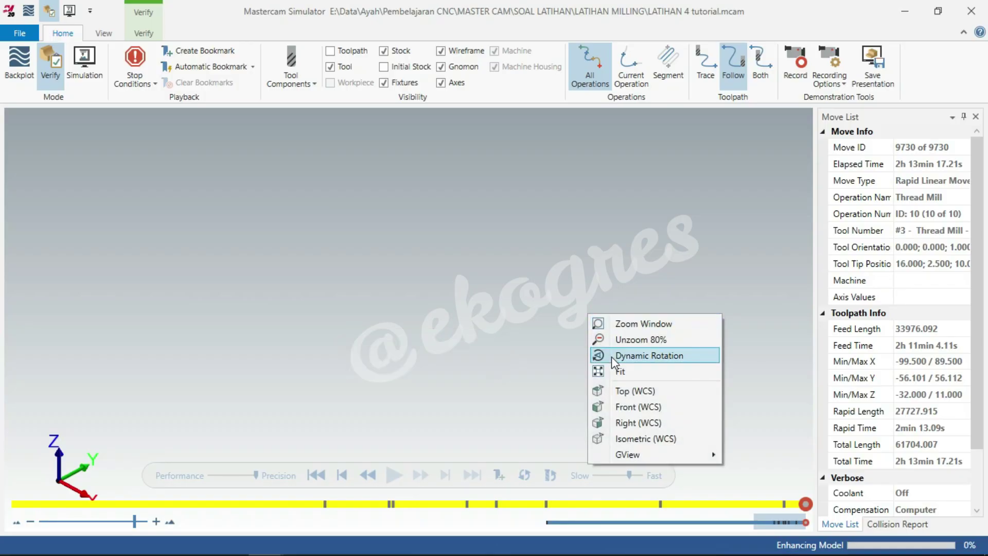
click(612, 370)
scroll(399, 281, up, 3)
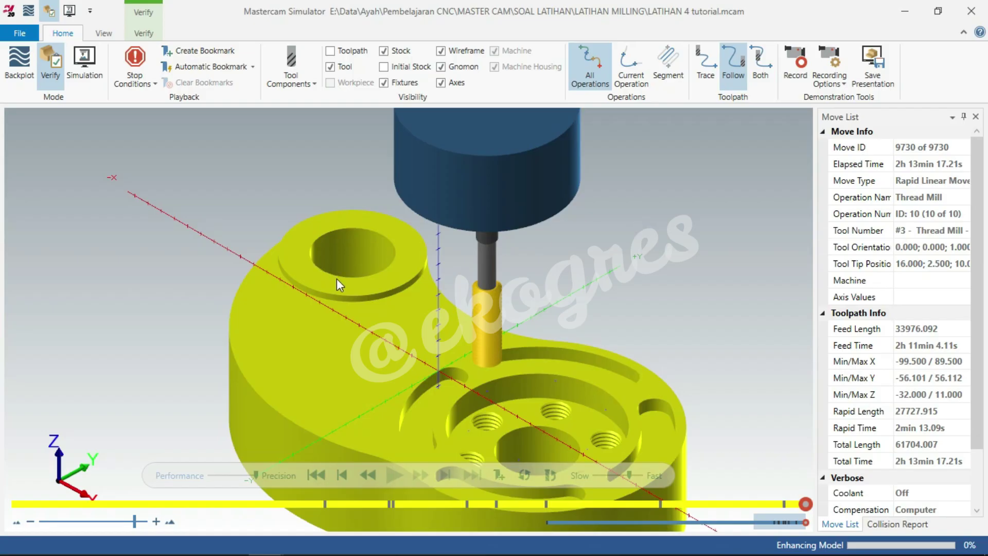
scroll(540, 238, down, 2)
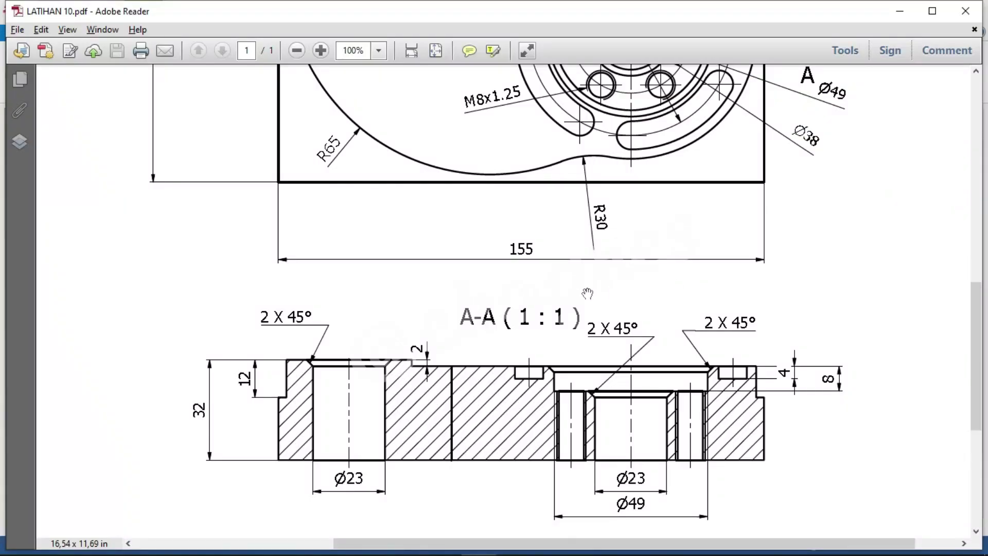
Scroll the PDF drawing from section A-A's chamfer callouts up to the isometric view
scroll(315, 381, up, 1)
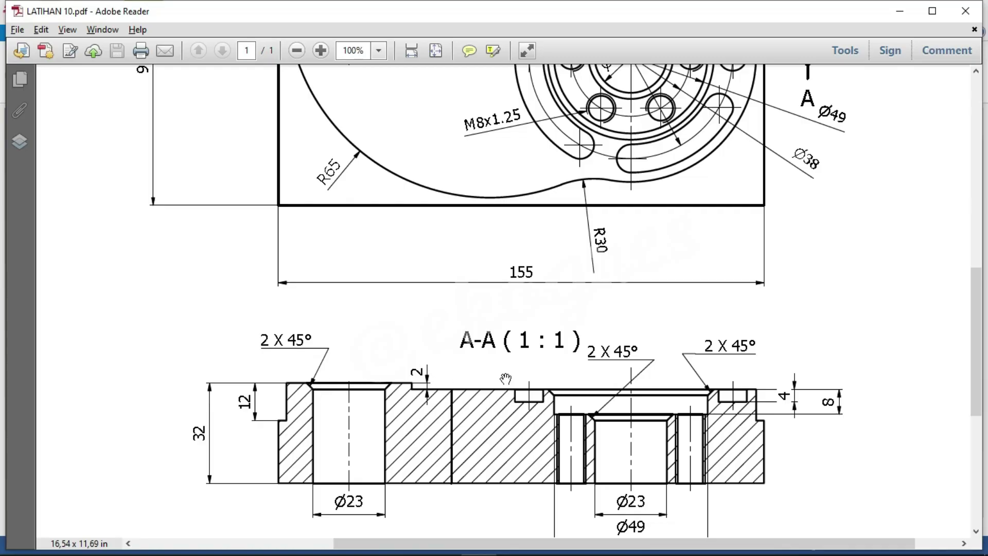
scroll(436, 222, up, 5)
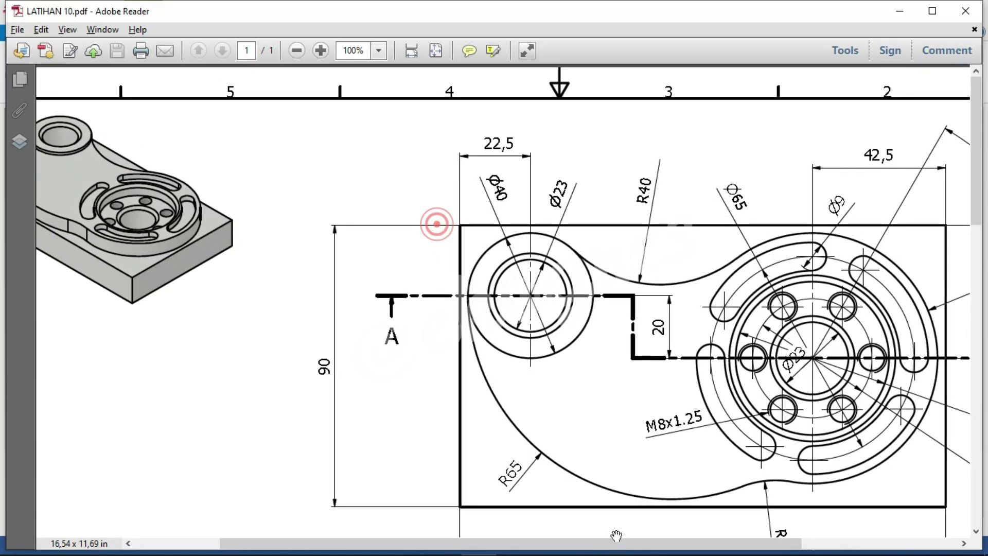
scroll(247, 319, left, 3)
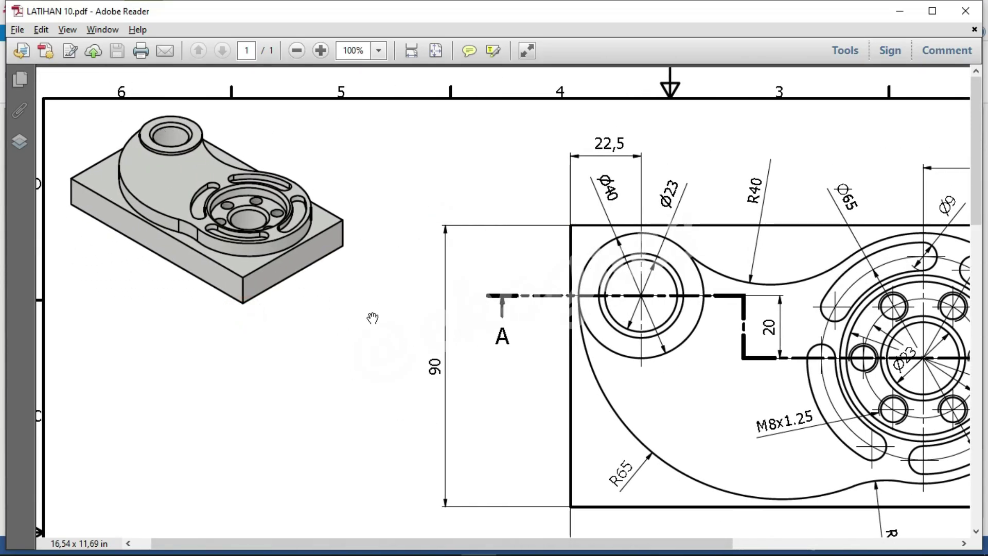
key(alt+Tab)
Return to Mastercam, set the Top view and hide the displayed toolpaths
key(alt+Tab)
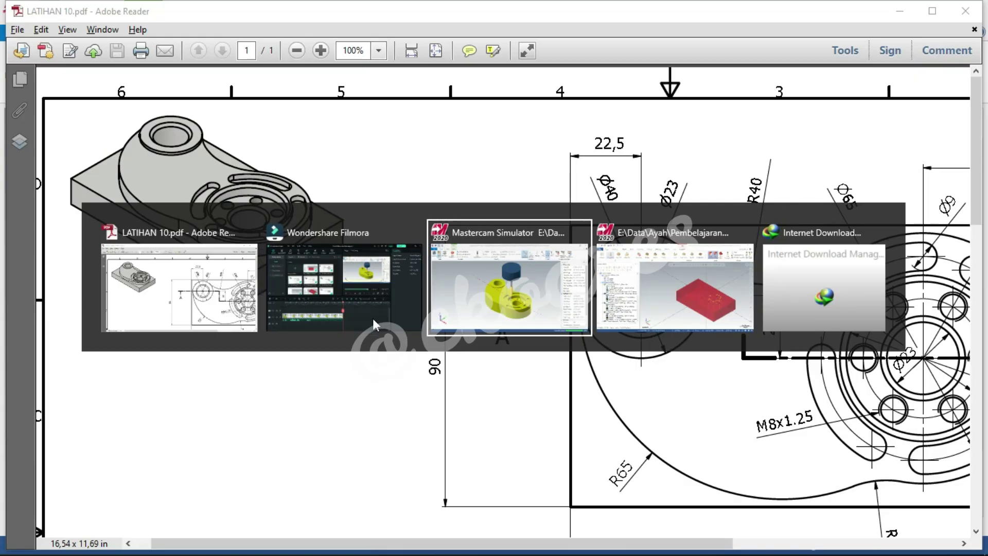
key(alt+Tab)
right_click(531, 218)
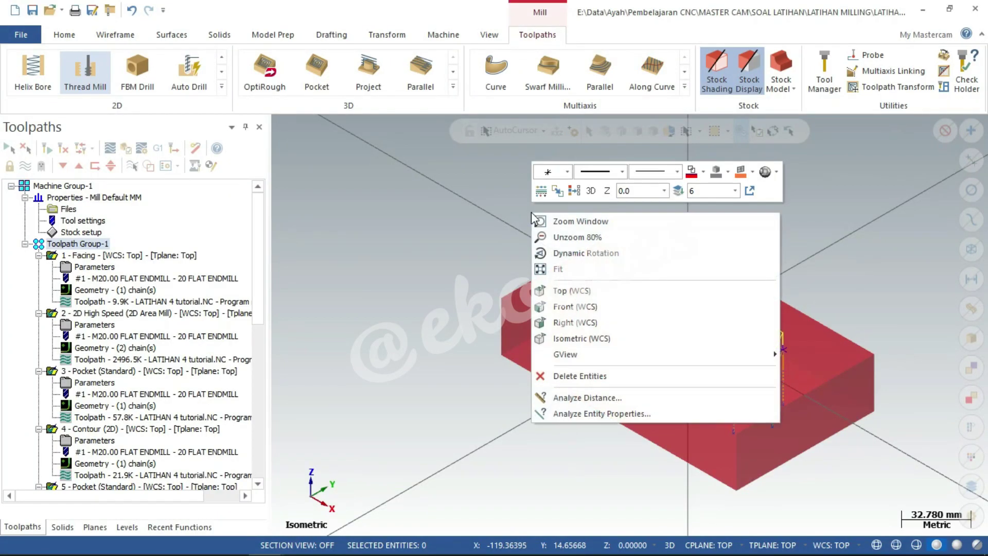
key(Escape)
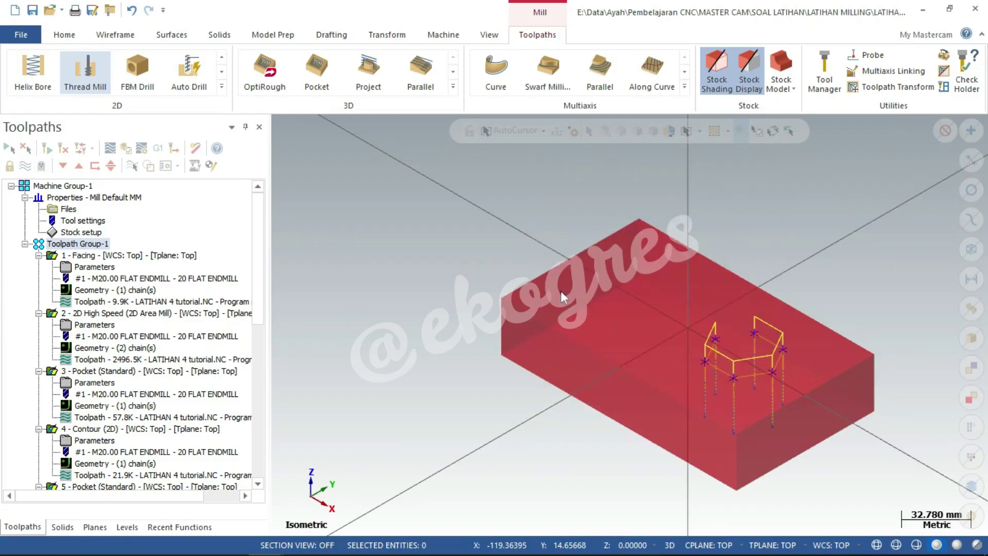
key(alt+1)
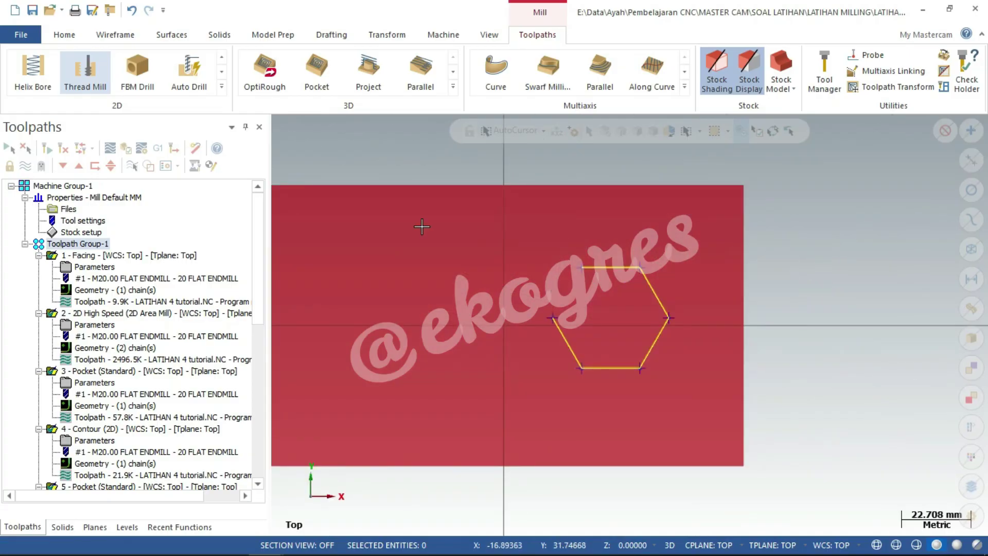
click(26, 165)
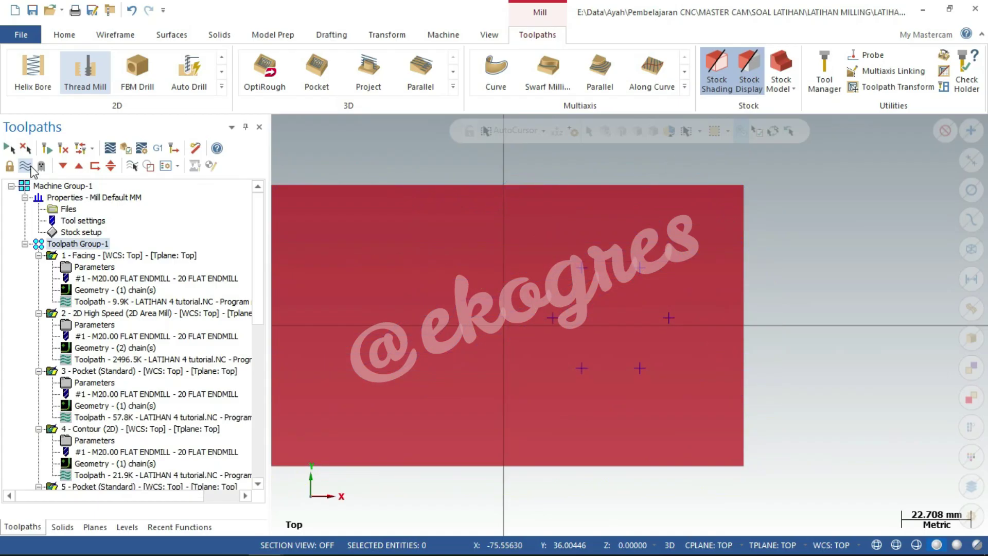
In Levels, make level 1 gambar utama active and hide level 6's hole-centre marks
click(127, 526)
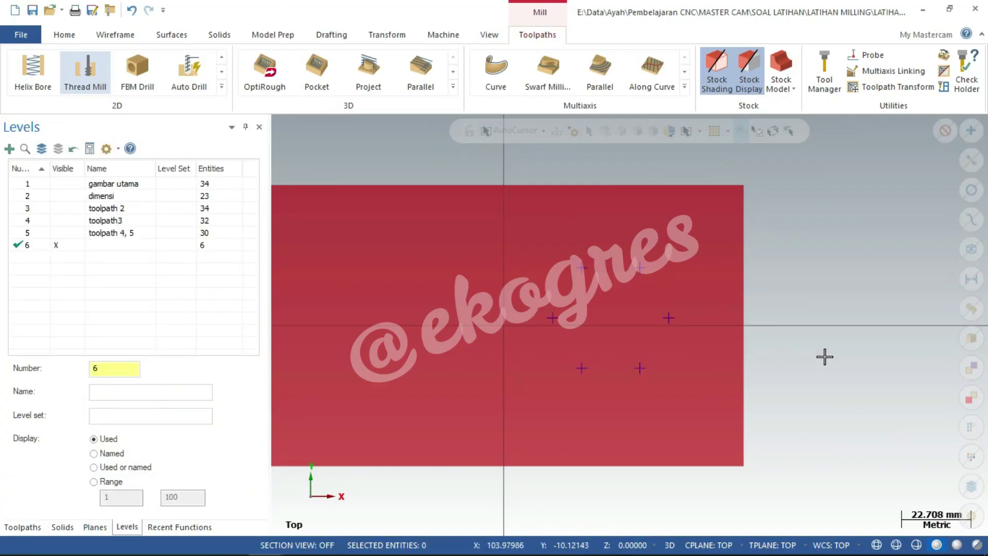
scroll(825, 356, up, 1)
scroll(824, 356, down, 2)
scroll(825, 356, down, 1)
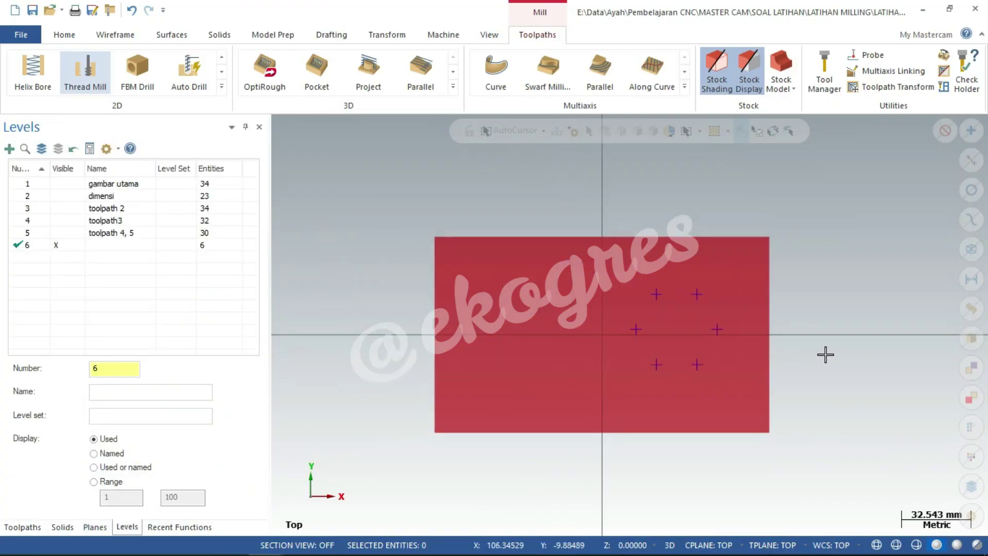
click(20, 183)
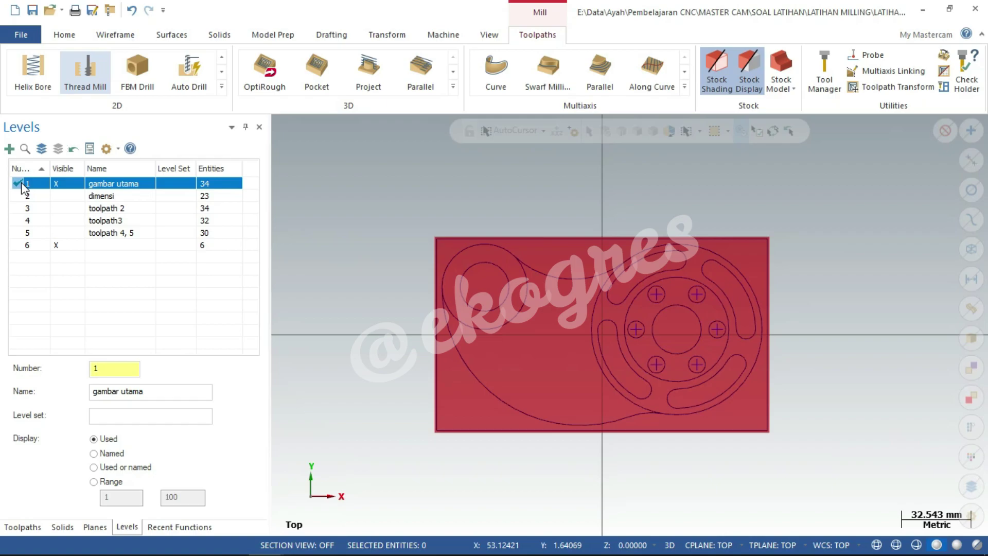
click(55, 245)
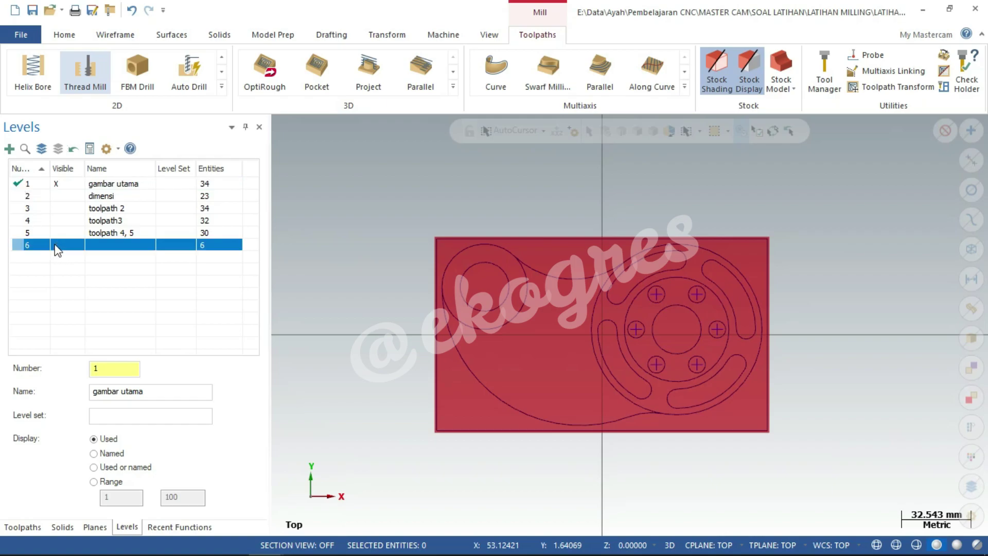
click(18, 184)
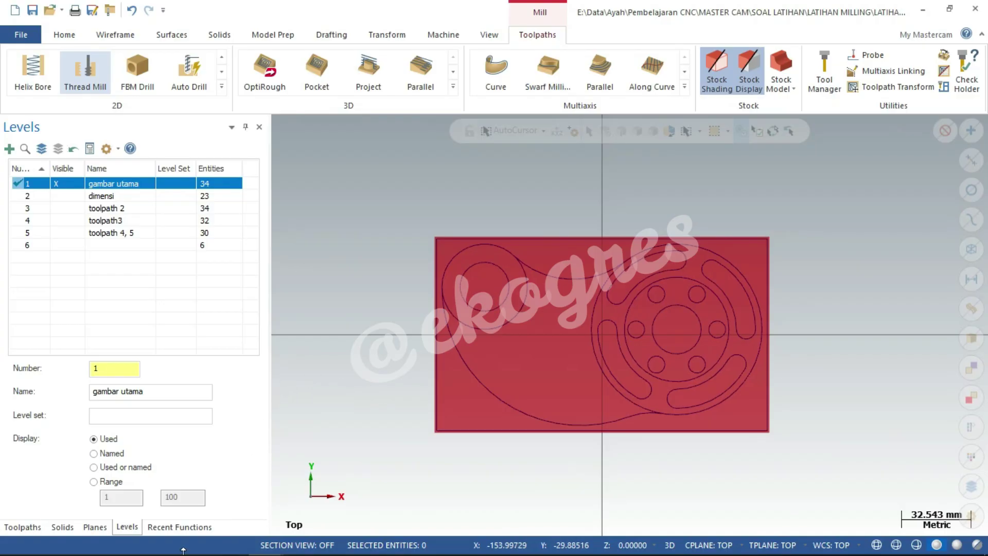
click(27, 526)
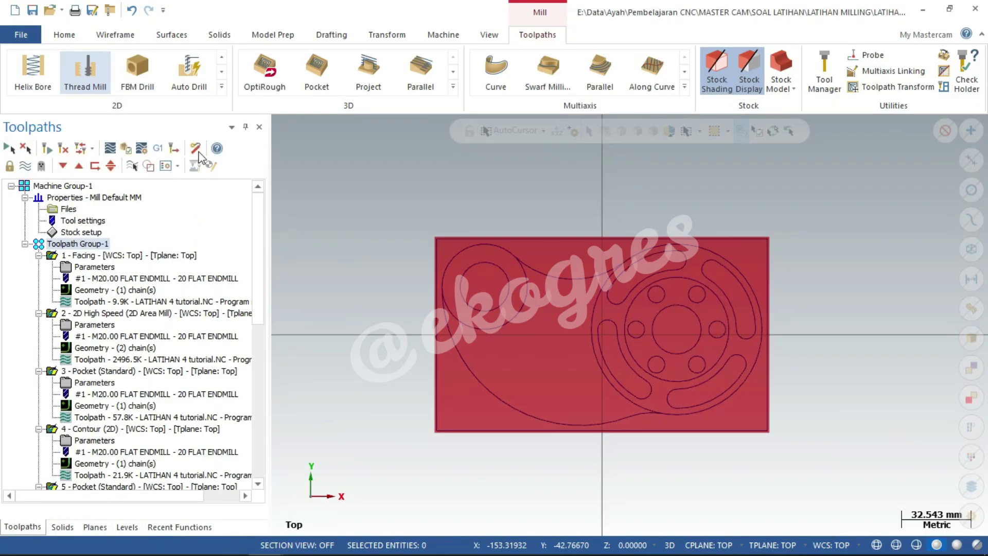
Create a 2D Contour toolpath chained to the left-end circle and accept the chain
click(222, 89)
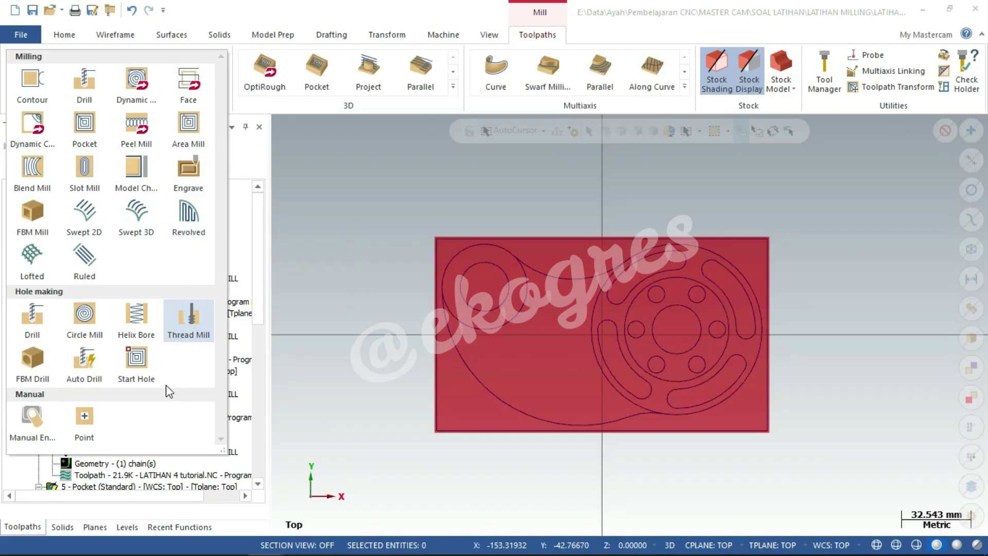
click(37, 77)
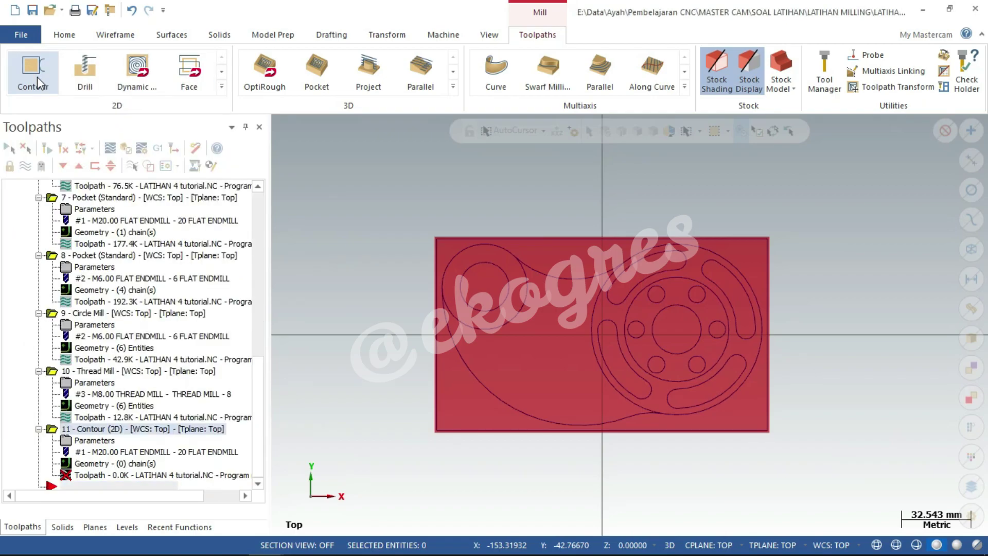
click(506, 304)
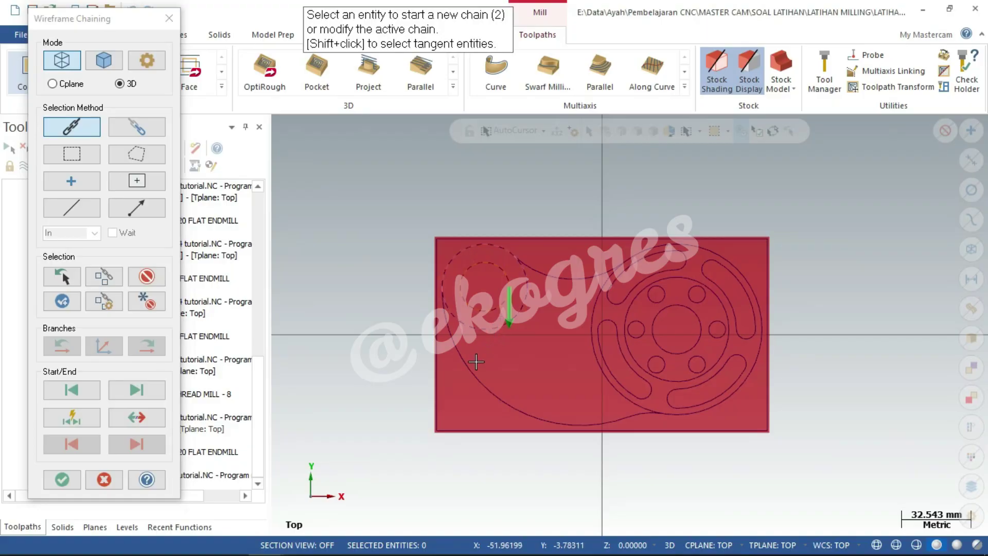
click(66, 483)
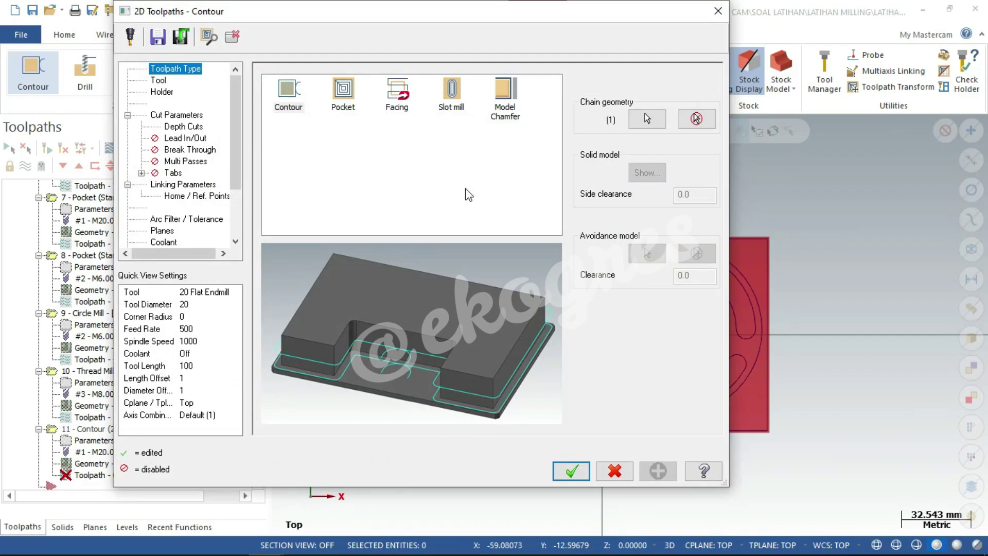
Keep the toolpath type as Contour and bring up the tool list's options
click(509, 109)
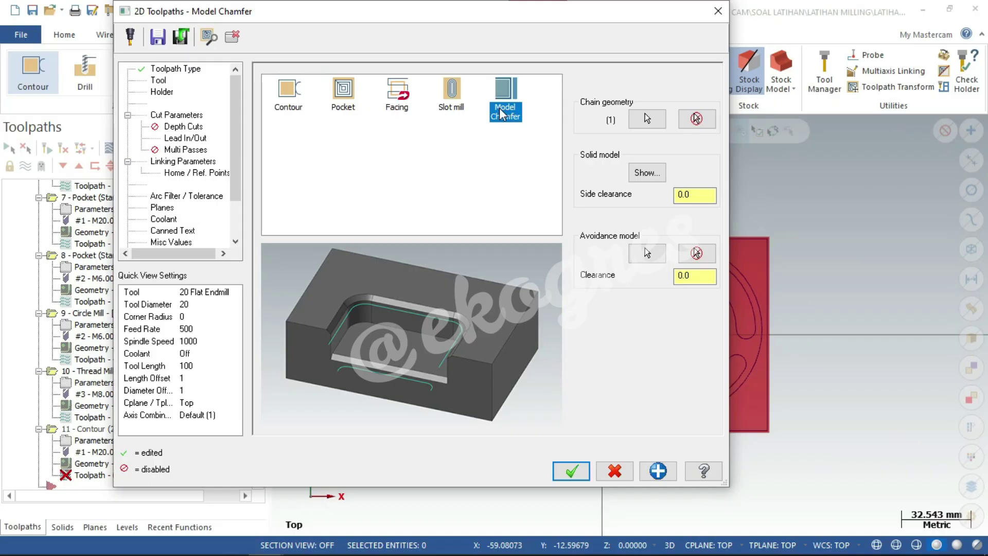
click(290, 102)
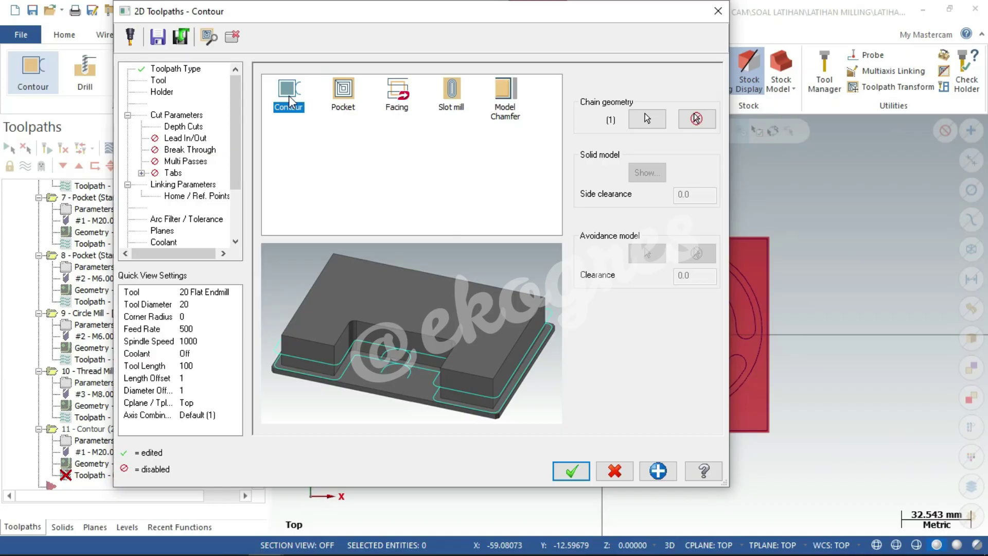
click(159, 81)
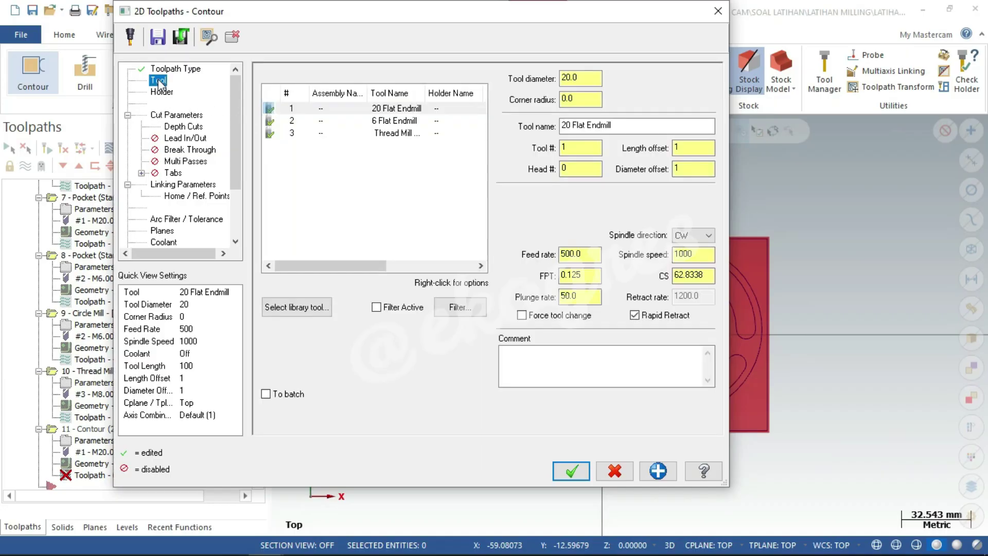
right_click(363, 183)
Define a new chamfer mill tool with a 1 mm tip diameter
click(420, 202)
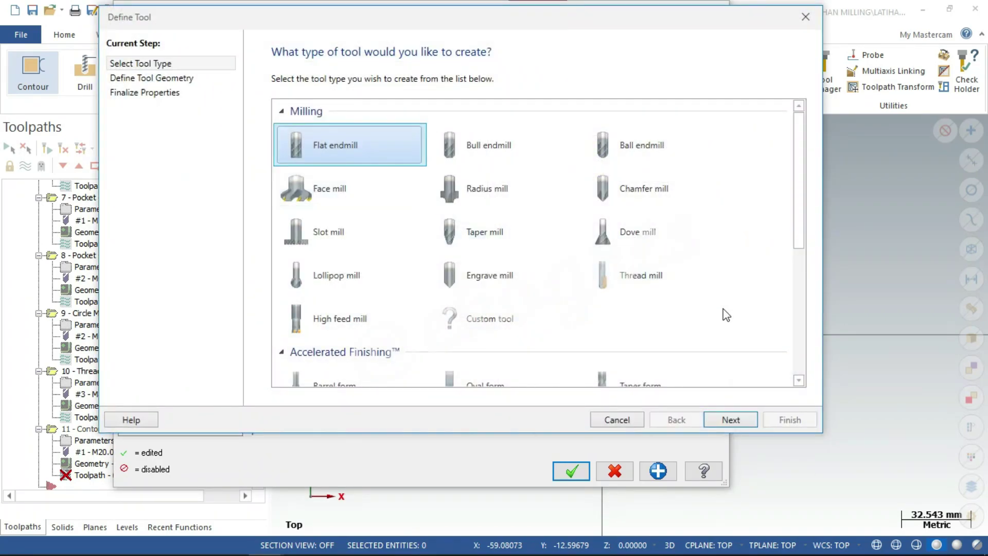
click(637, 189)
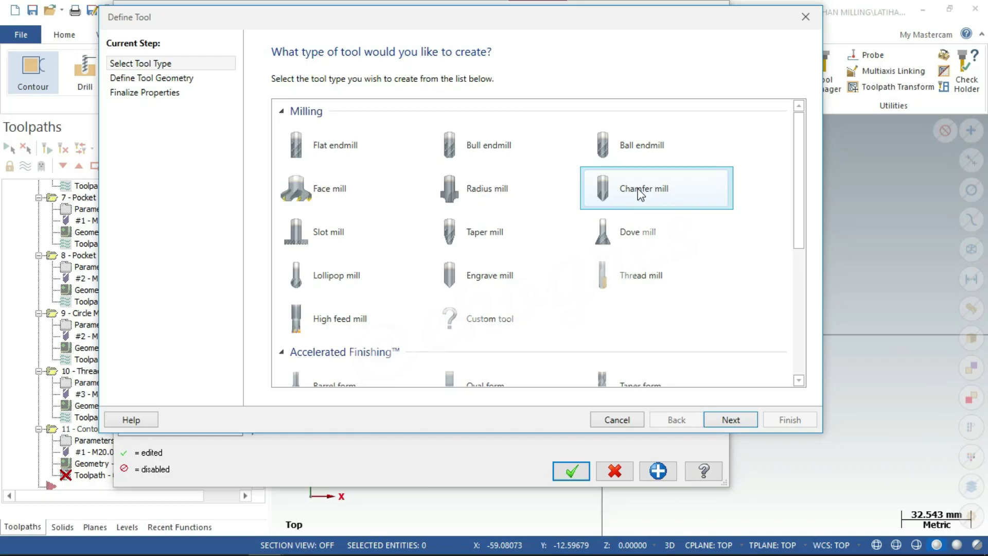
click(724, 419)
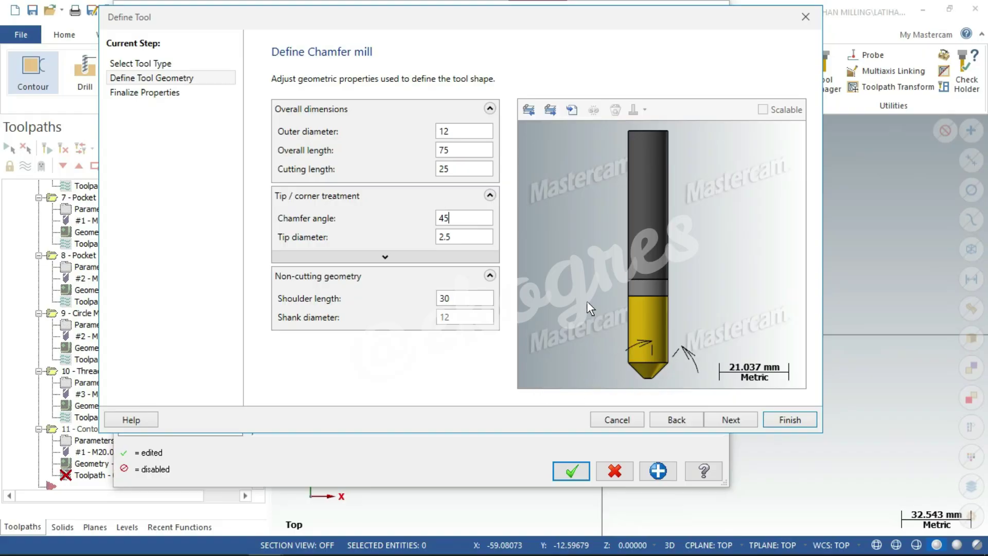
key(Tab)
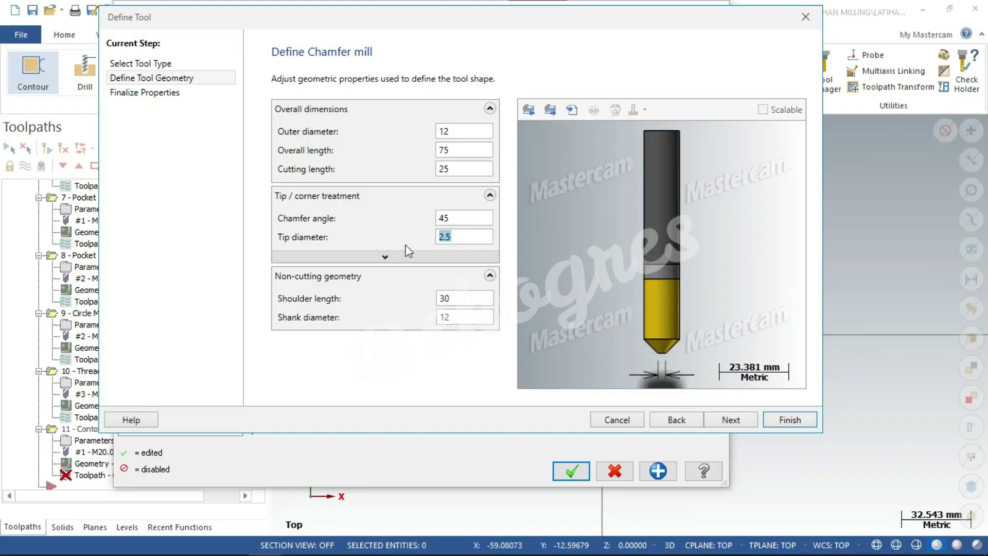
text(1)
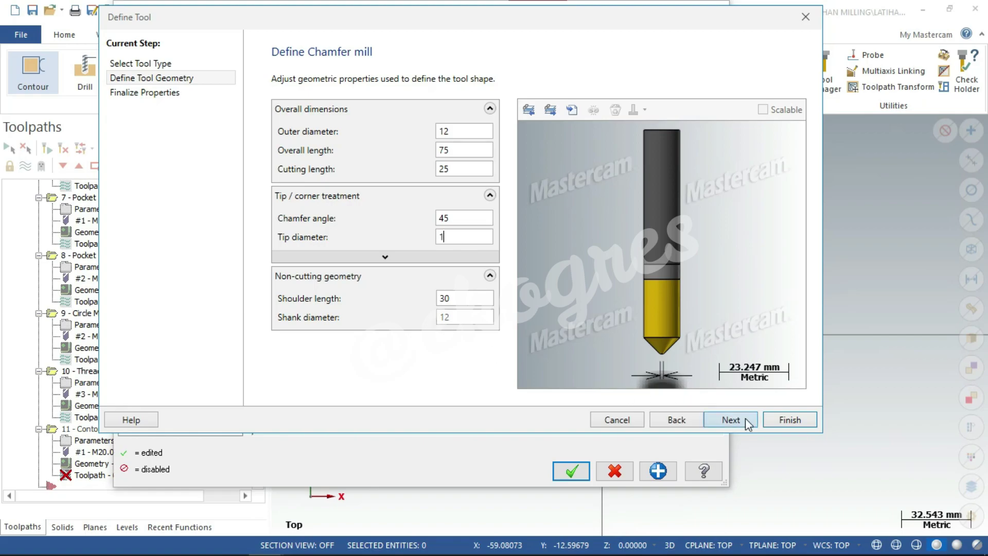
Give the chamfer mill feed 100, plunge 50 and spindle speed 1000, and finish it
click(727, 419)
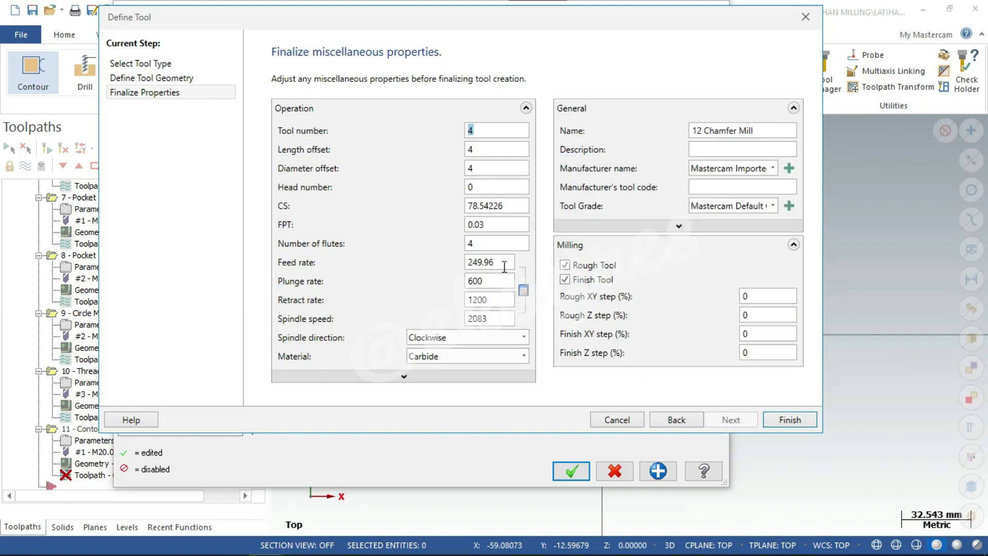
drag(504, 266, 449, 272)
text(1)
text(00)
text(50)
double_click(499, 320)
text(1000)
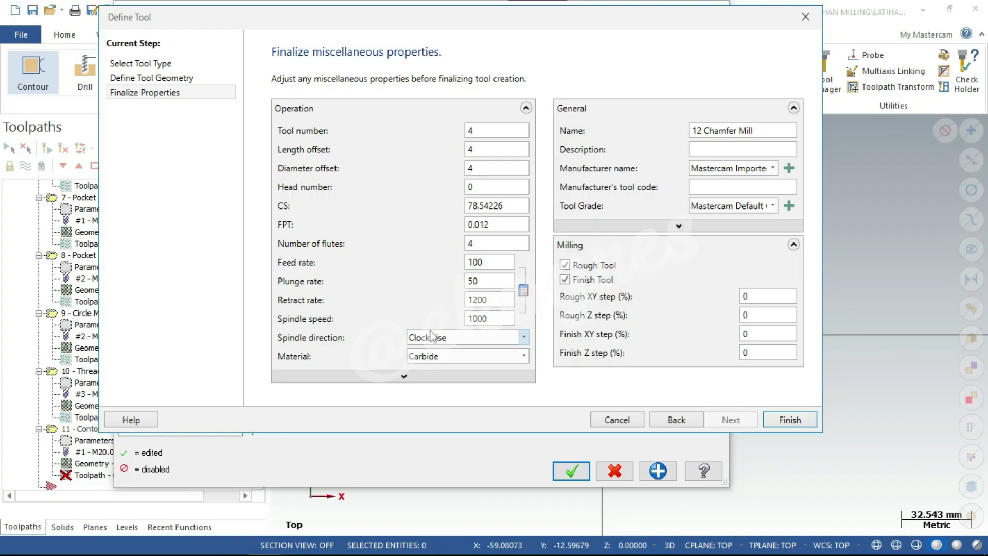
click(790, 419)
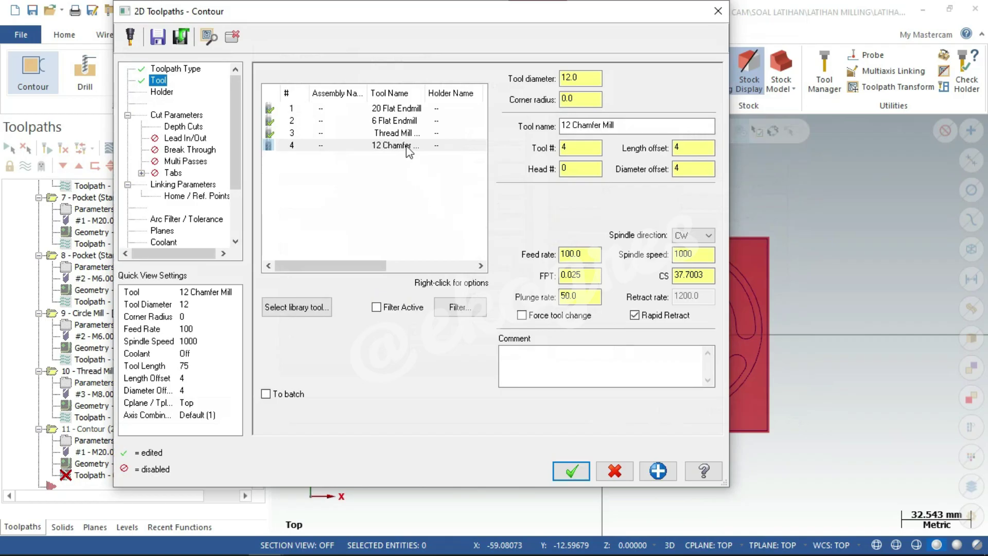
Assign the 12 Chamfer Mill and make the contour a 2D chamfer, width 2.0, bottom offset 2
click(407, 145)
click(197, 117)
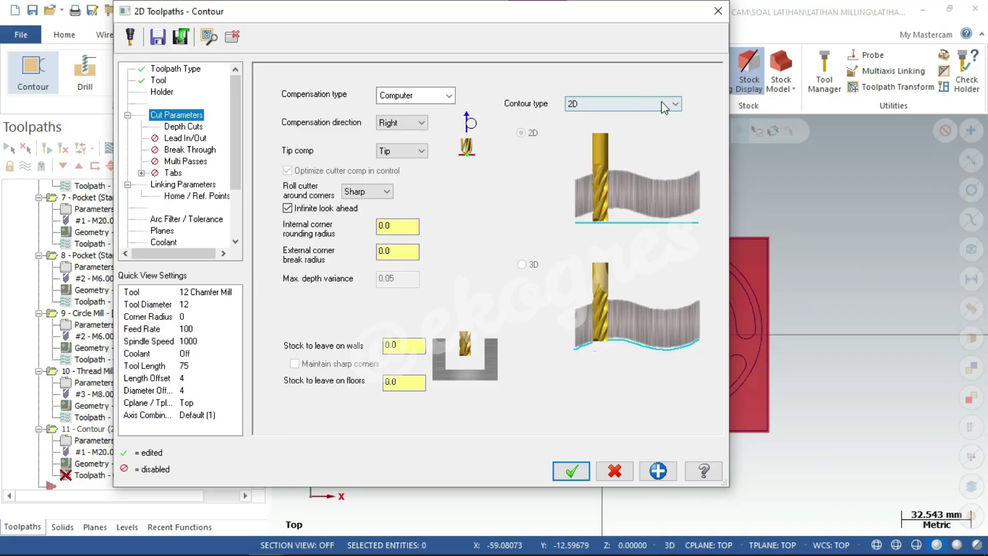
click(671, 106)
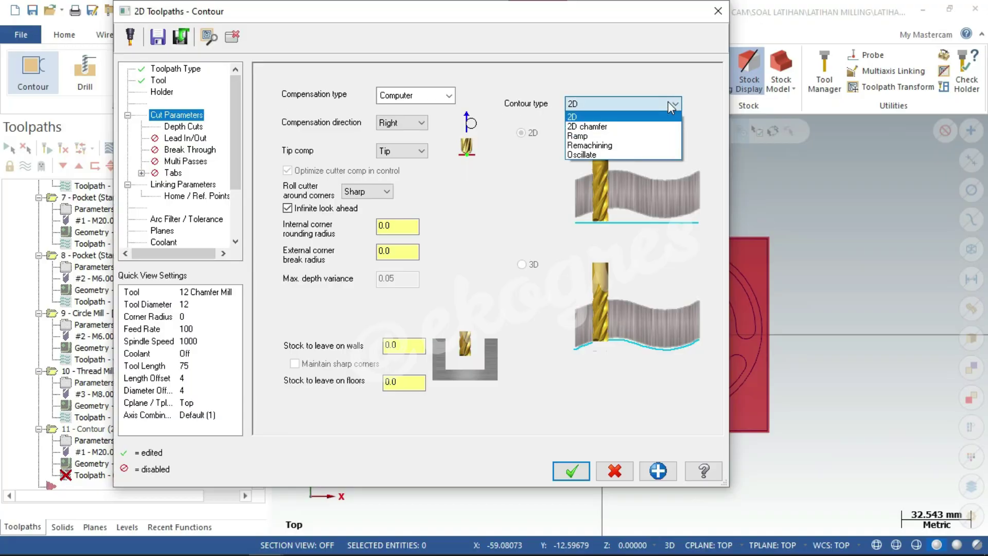
click(587, 116)
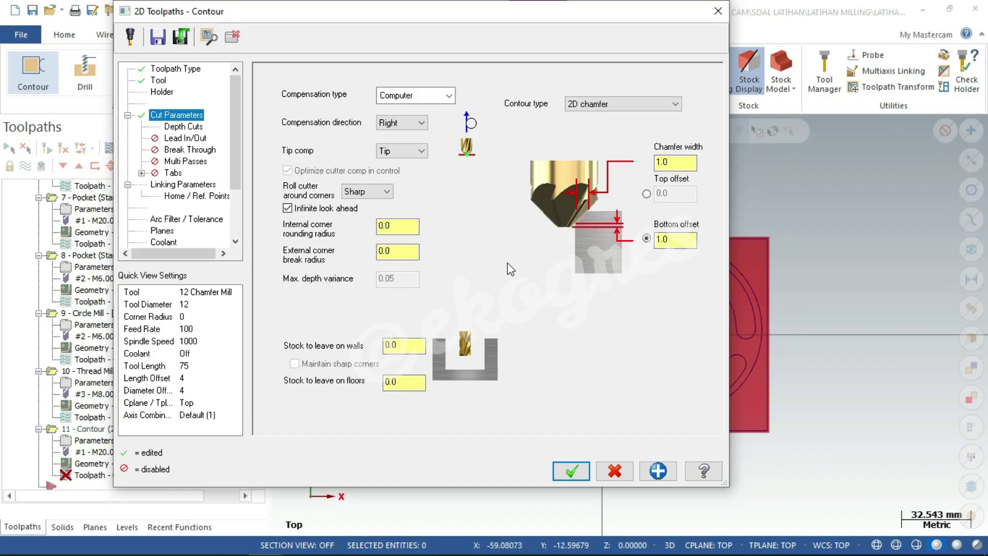
double_click(679, 162)
double_click(675, 240)
Turn off depth cuts, set the depth to 0.0 and accept the chamfer contour
click(195, 128)
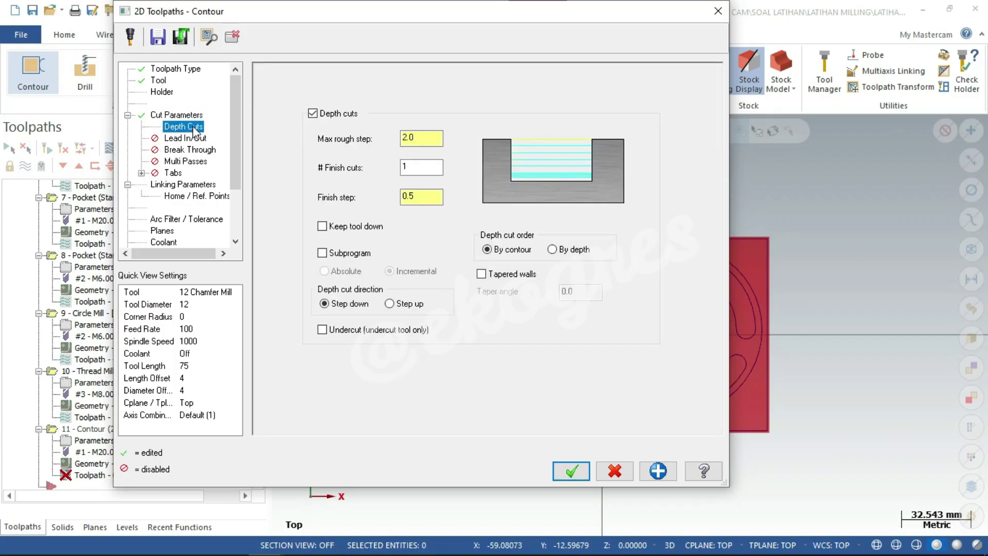
click(315, 113)
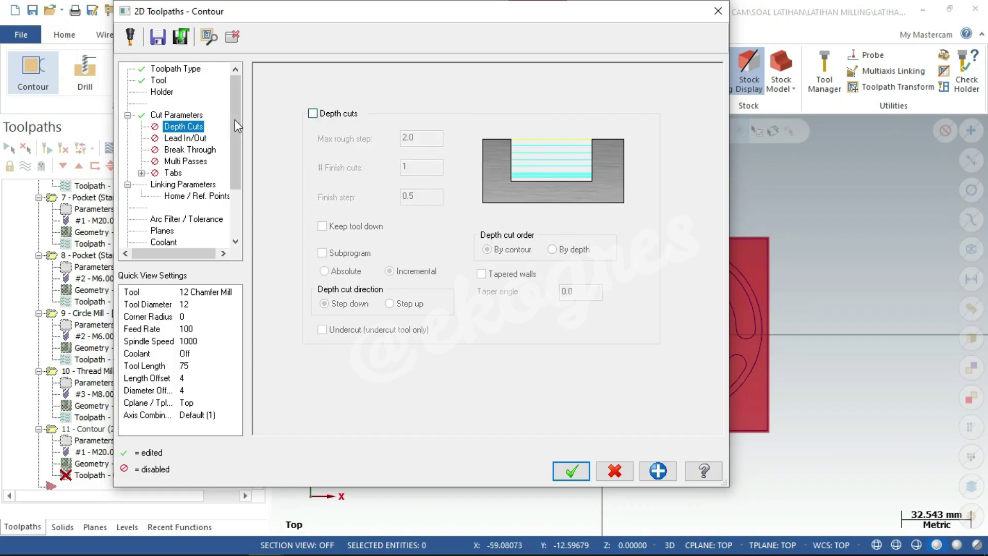
click(195, 186)
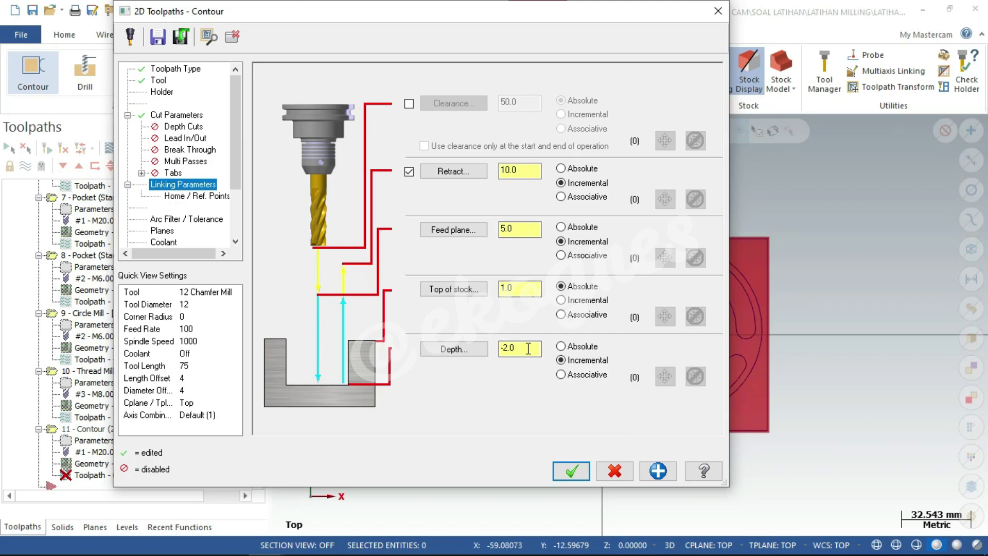
drag(526, 349, 455, 355)
text(0)
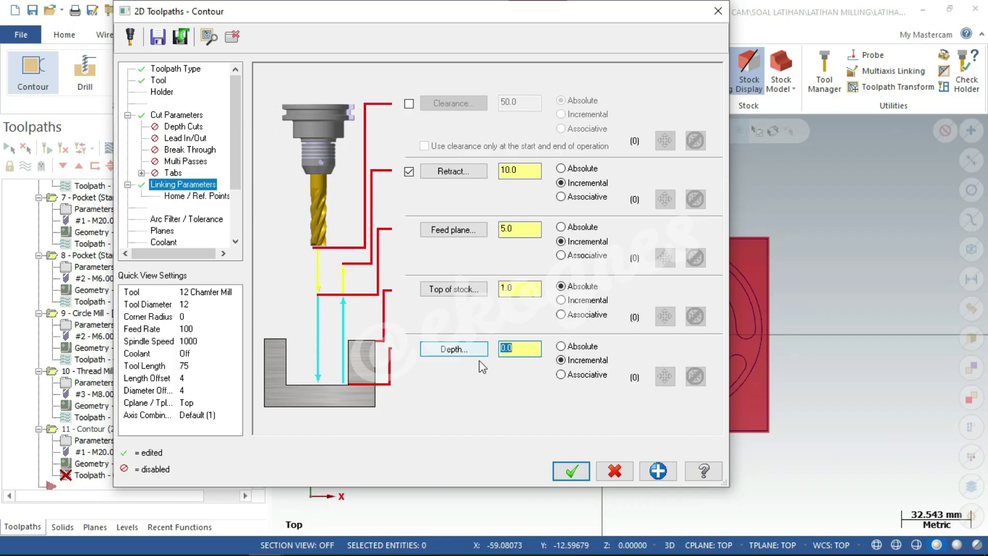
click(571, 472)
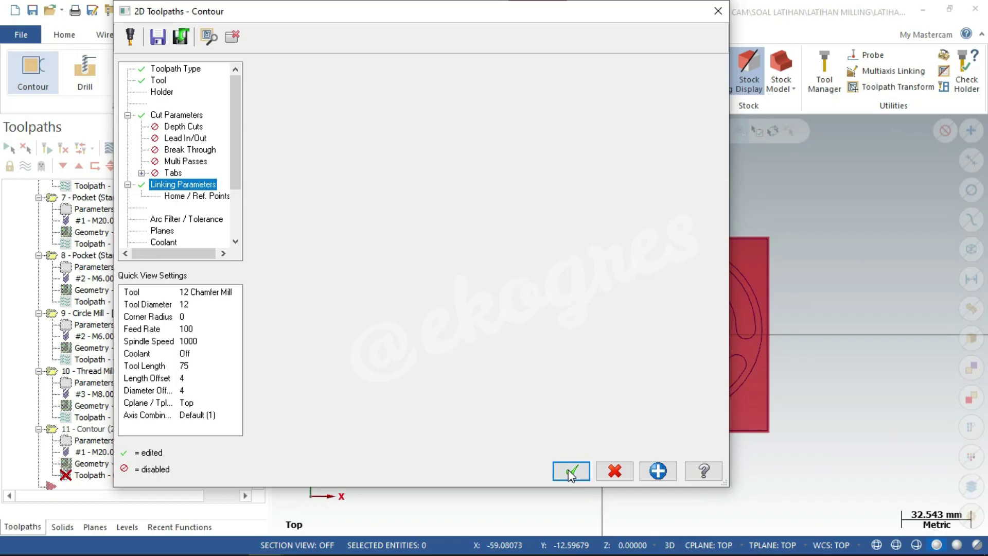
right_click(739, 197)
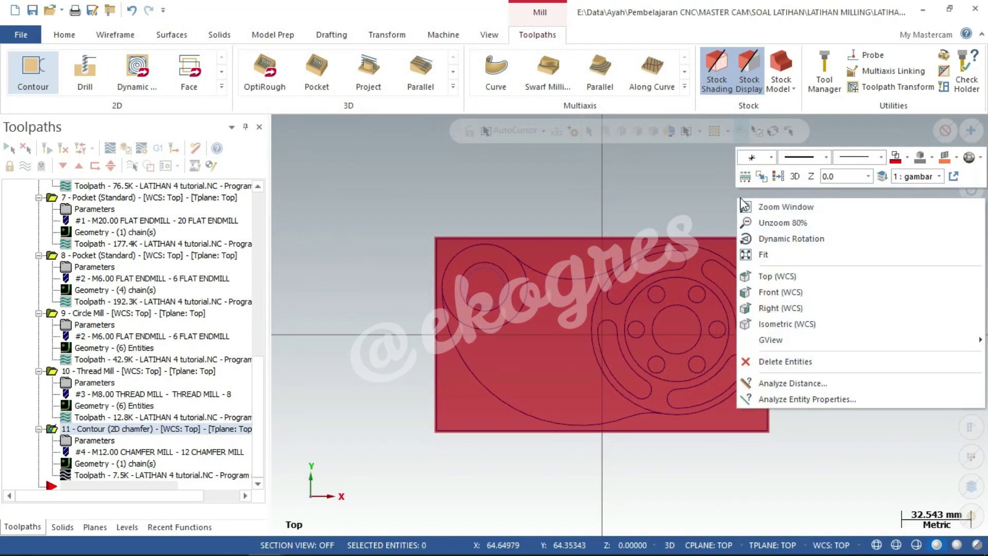
Show the part in Isometric (WCS), zoom out, and scroll the toolpath list to operation 1
click(771, 327)
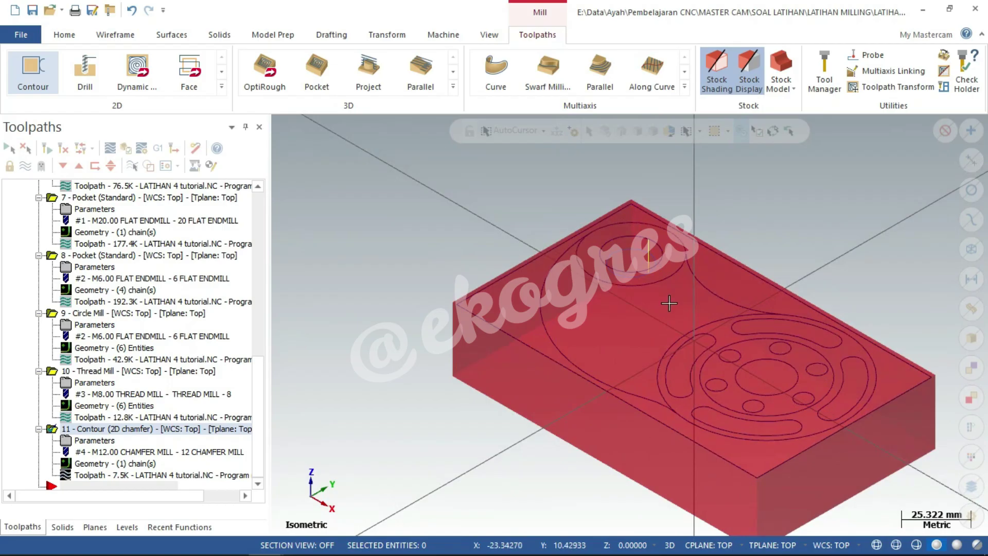
right_click(709, 198)
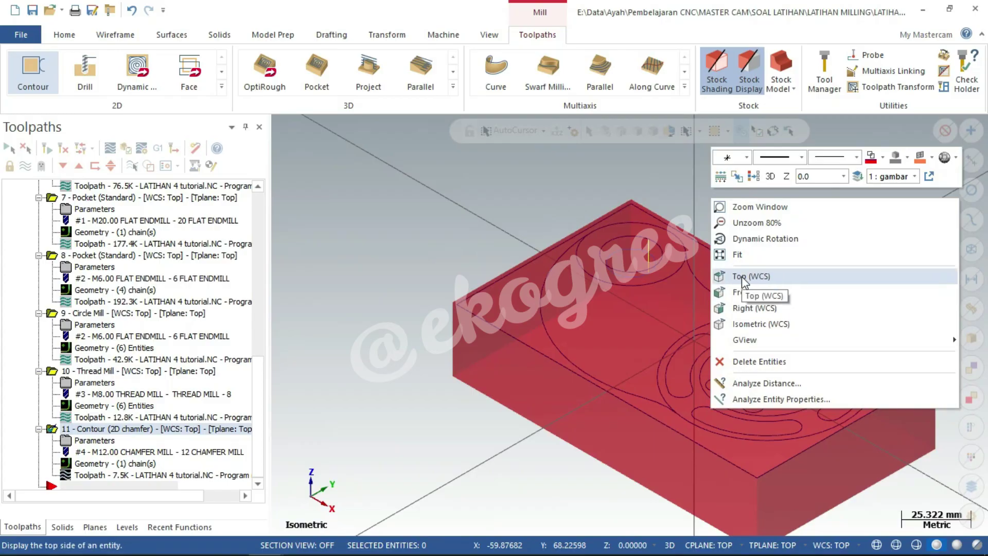
click(418, 296)
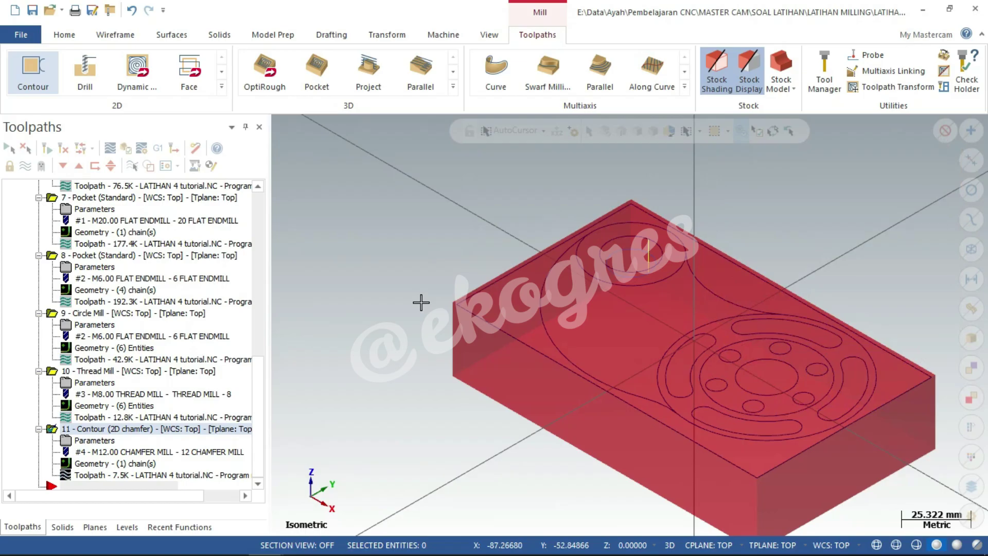
scroll(416, 301, down, 2)
scroll(385, 297, down, 2)
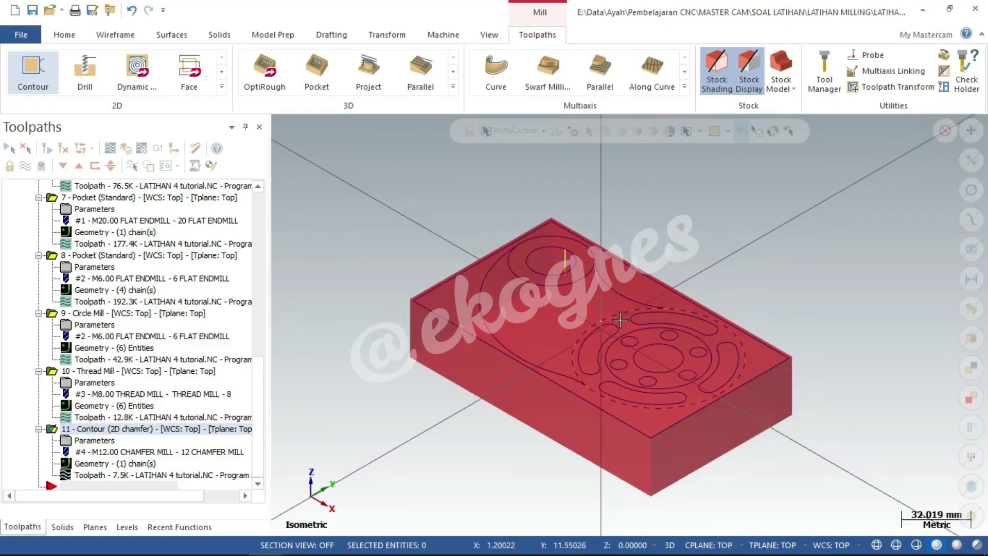
drag(264, 409, 273, 216)
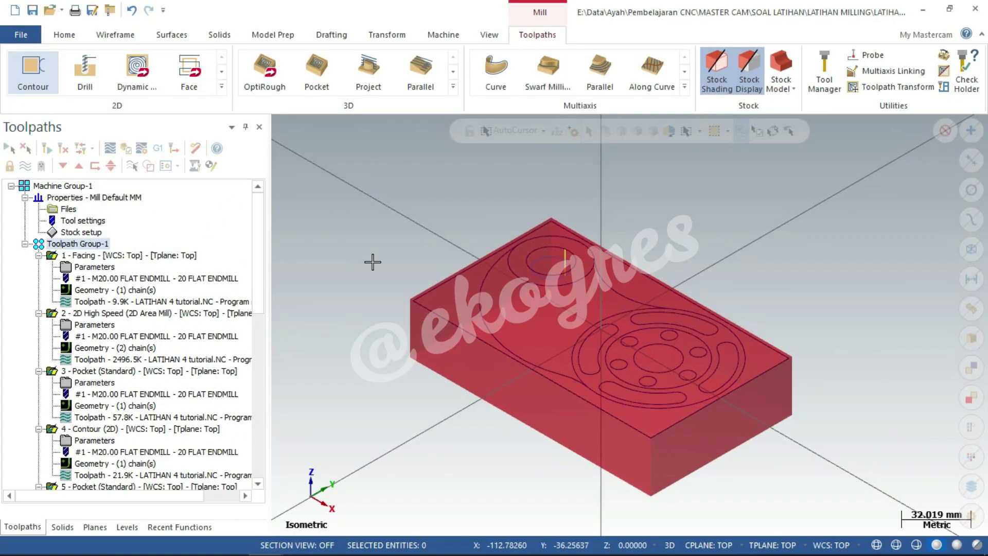
Verify all 11 operations in Simulator, favouring speed over precision, and play the simulation
click(125, 149)
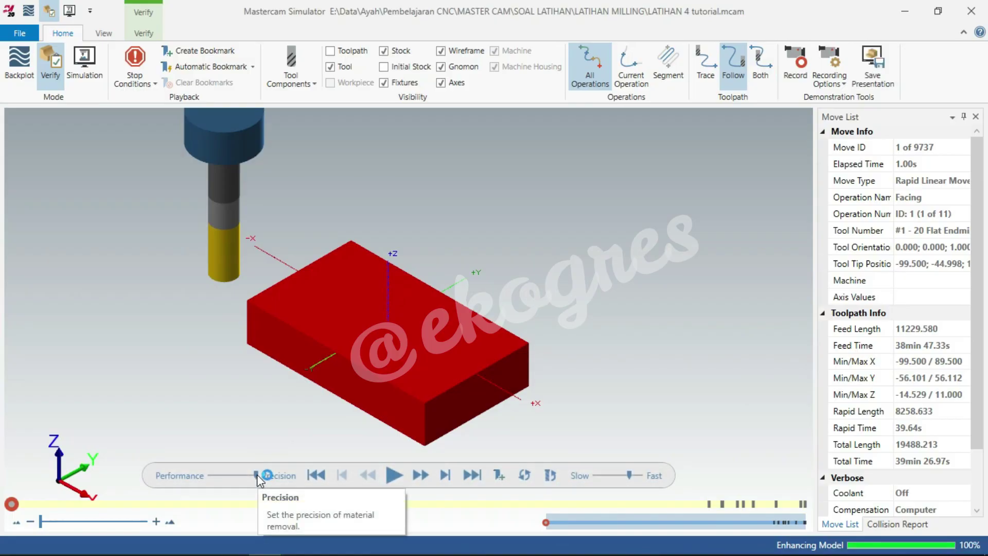
drag(250, 476, 233, 477)
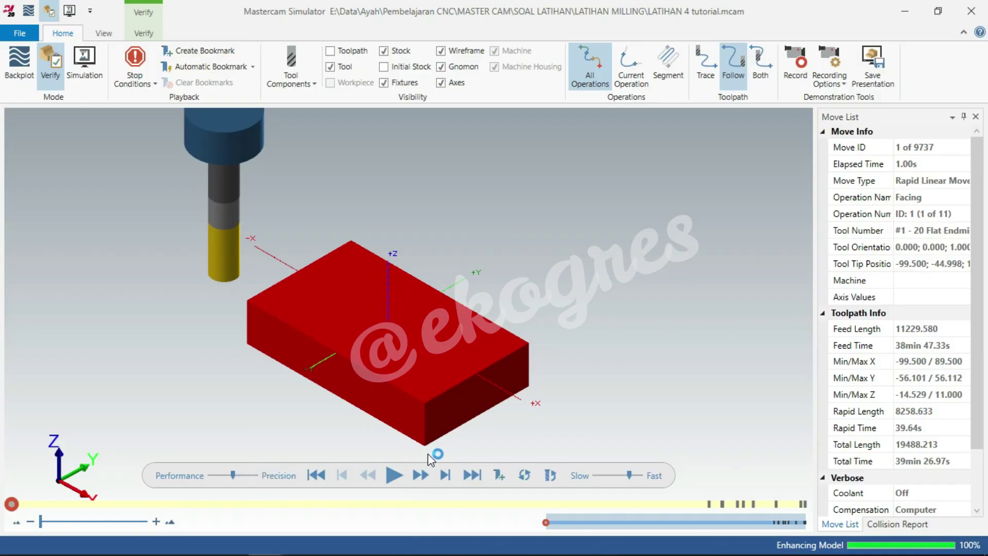
scroll(667, 313, down, 2)
scroll(496, 332, up, 4)
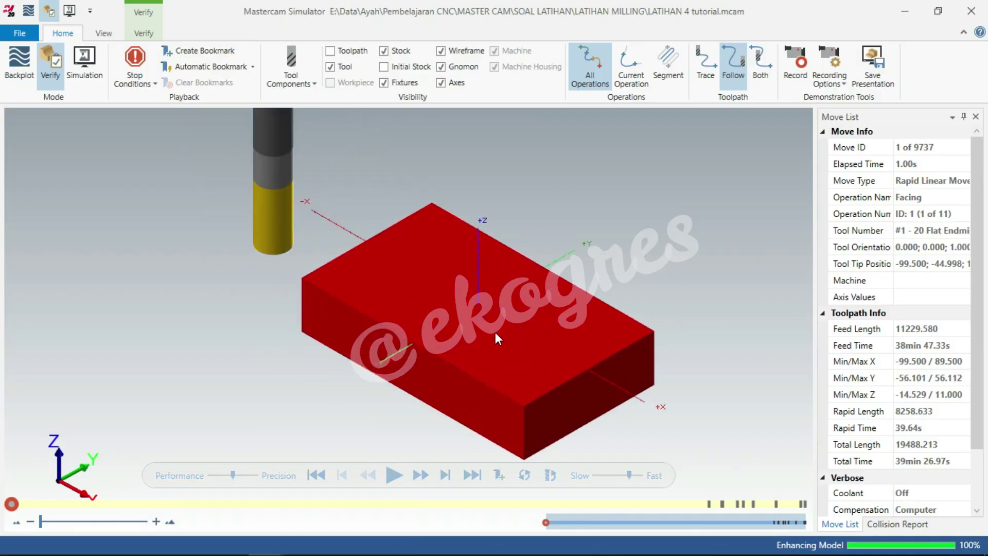
click(389, 476)
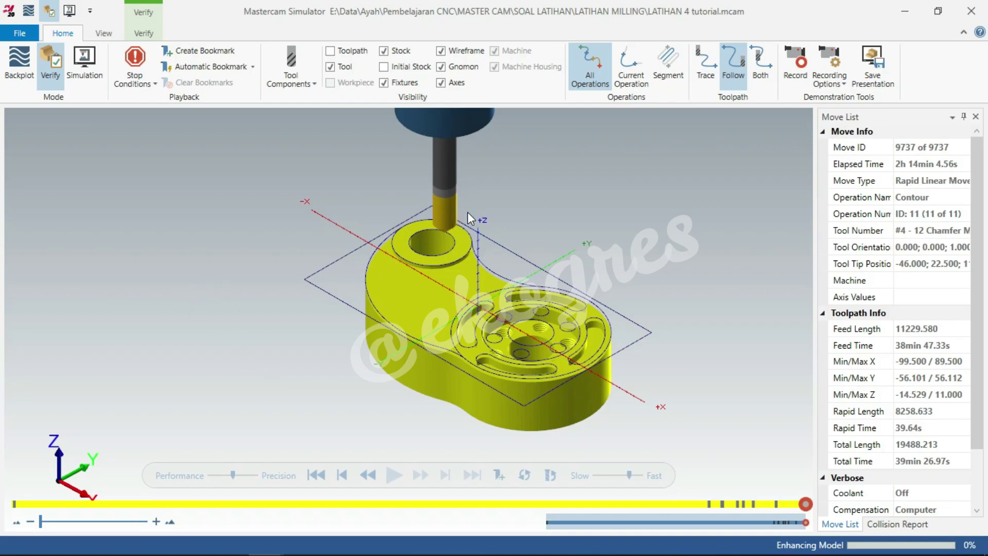
Zoom and orbit to inspect the chamfered left bore and threaded holes from the boss side
scroll(425, 231, up, 5)
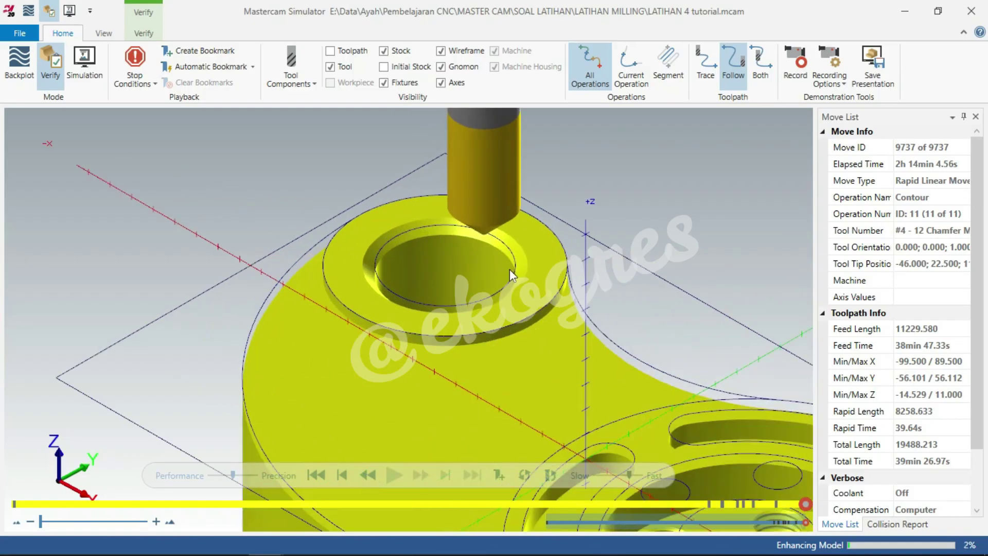
mouse_move(510, 270)
middle_down()
mouse_move(485, 273)
mouse_move(512, 274)
mouse_move(526, 251)
mouse_move(452, 293)
mouse_move(419, 288)
mouse_move(471, 268)
middle_up()
scroll(473, 264, down, 5)
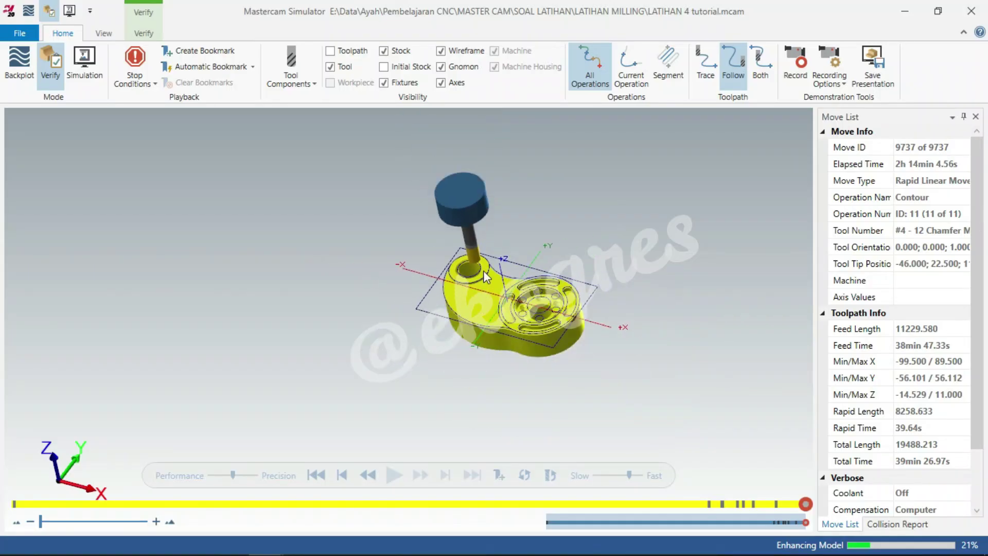
scroll(483, 270, up, 3)
Return the simulator view to Isometric (WCS) and switch back to Mastercam
right_click(502, 279)
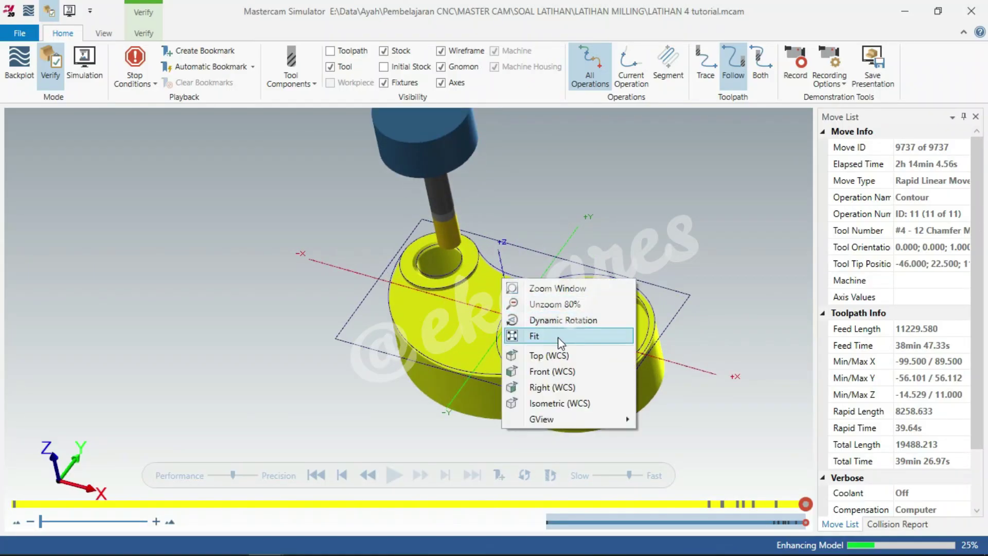
click(569, 403)
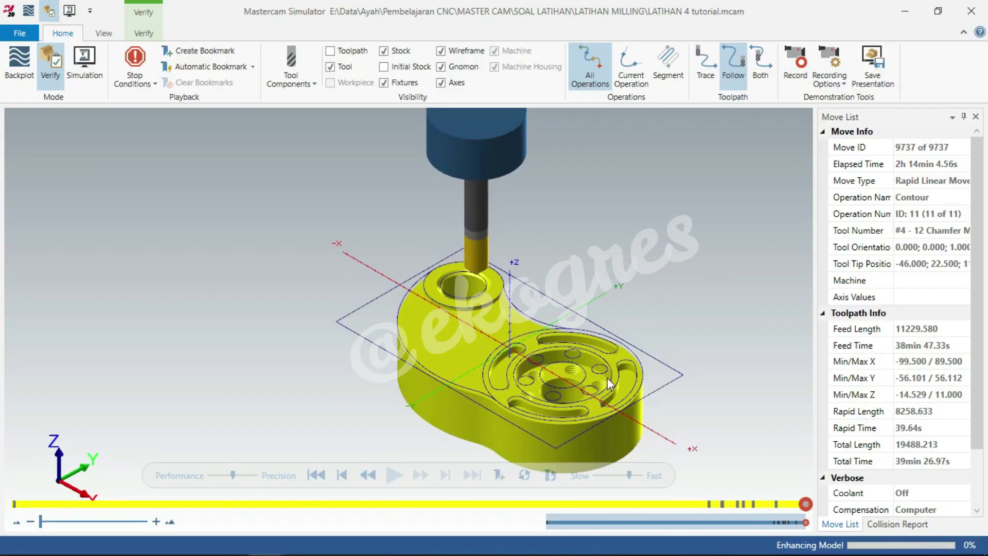
scroll(606, 379, up, 5)
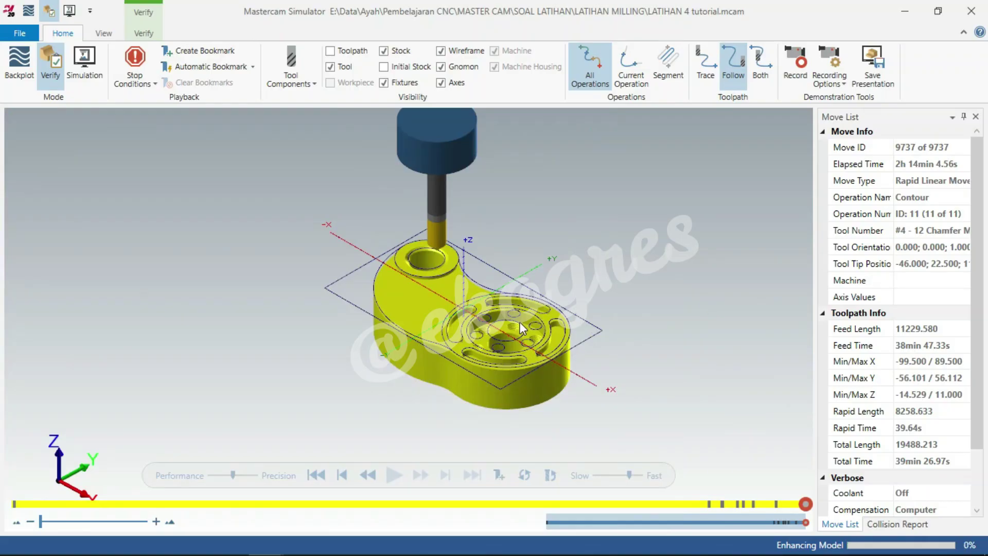
key(alt+Tab)
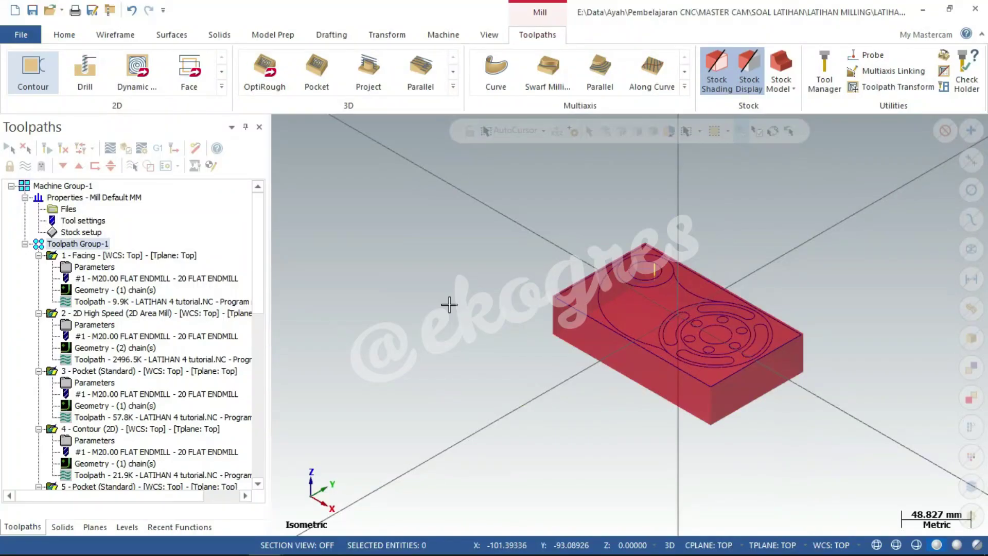
Set the viewport to Top (WCS) view and scroll the Toolpaths tree to operation 11
right_click(449, 304)
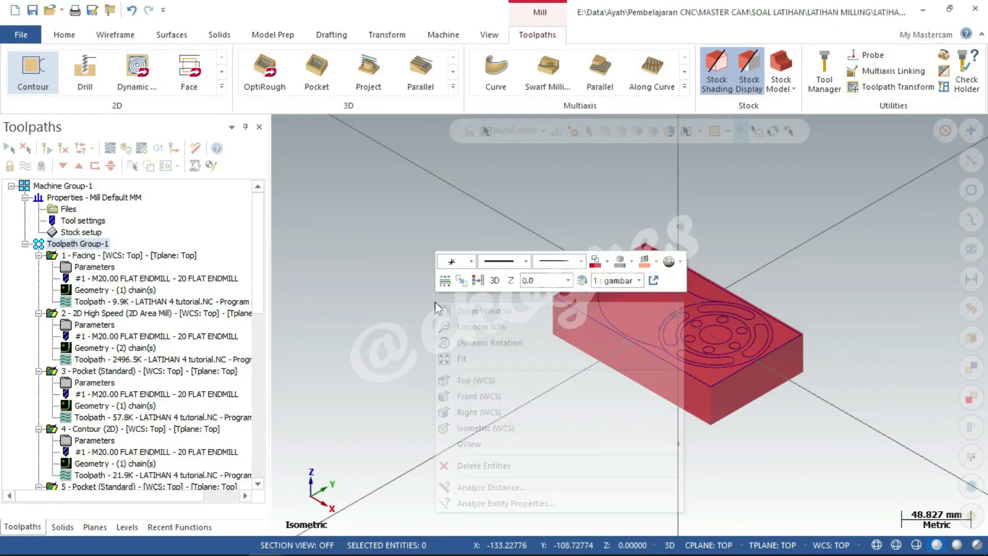
click(474, 380)
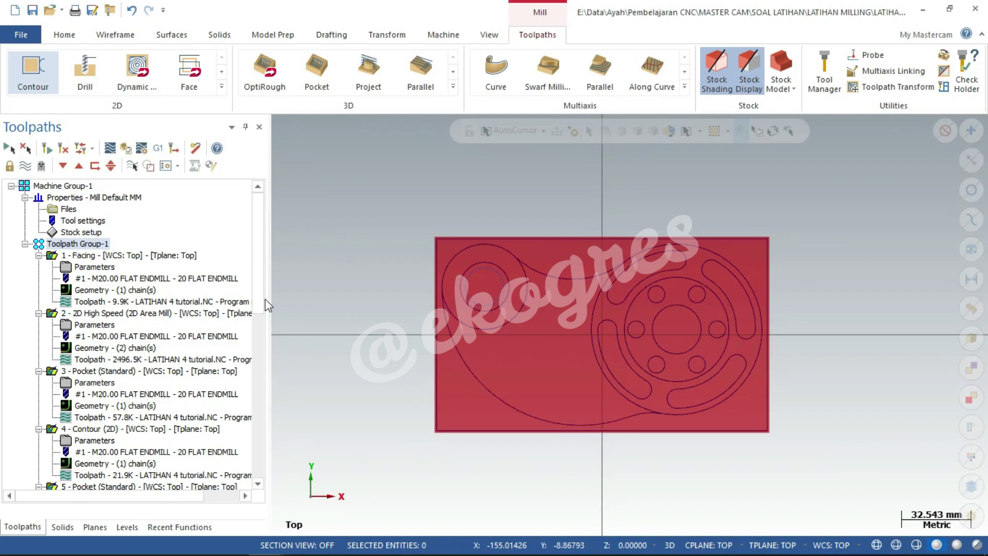
drag(262, 295, 261, 473)
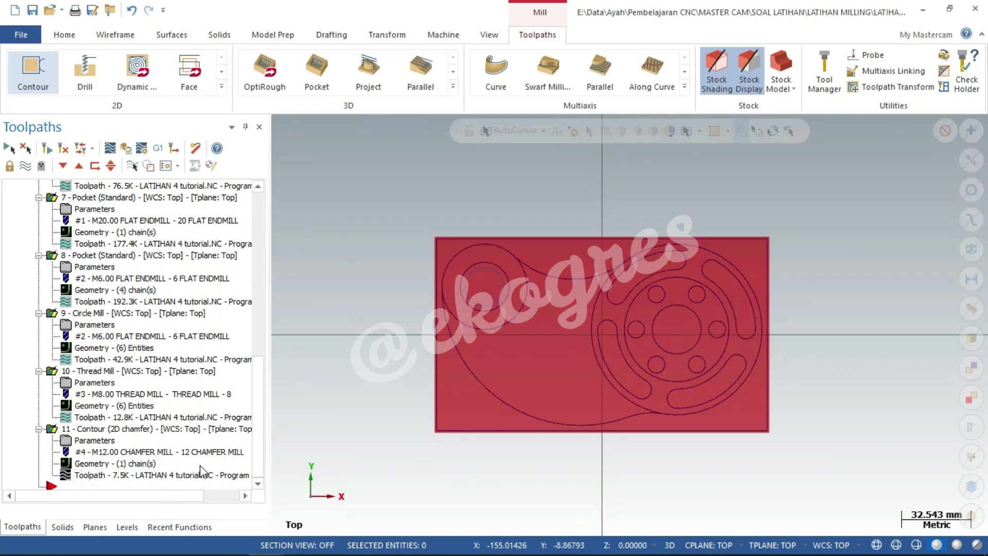
Copy chamfer Contour operation 11 and paste it as new operation 12
click(134, 432)
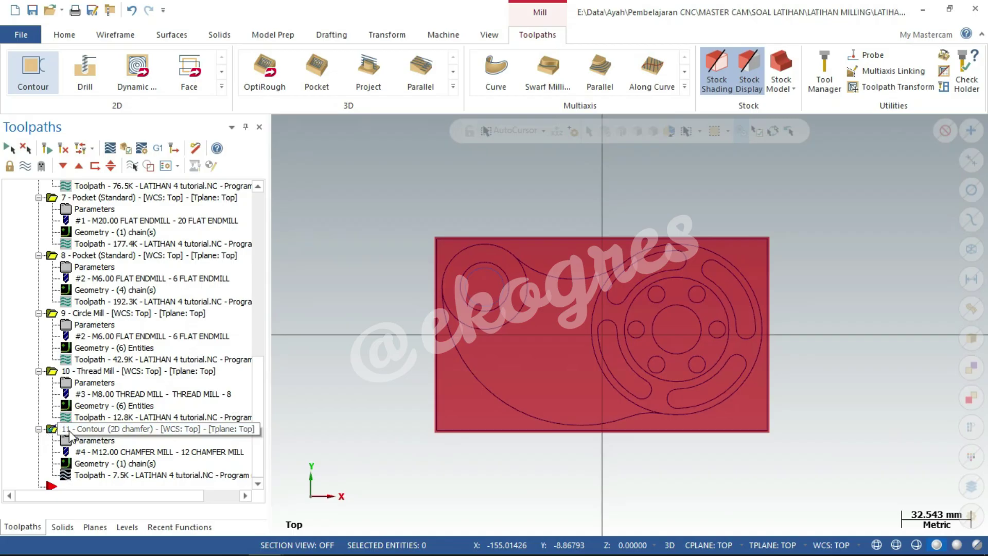
right_click(138, 431)
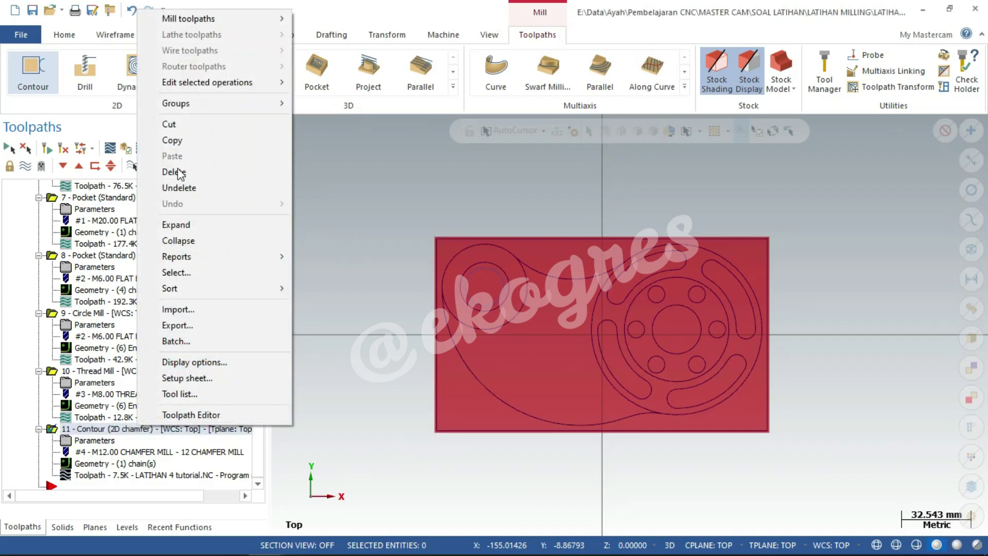
click(181, 137)
right_click(25, 467)
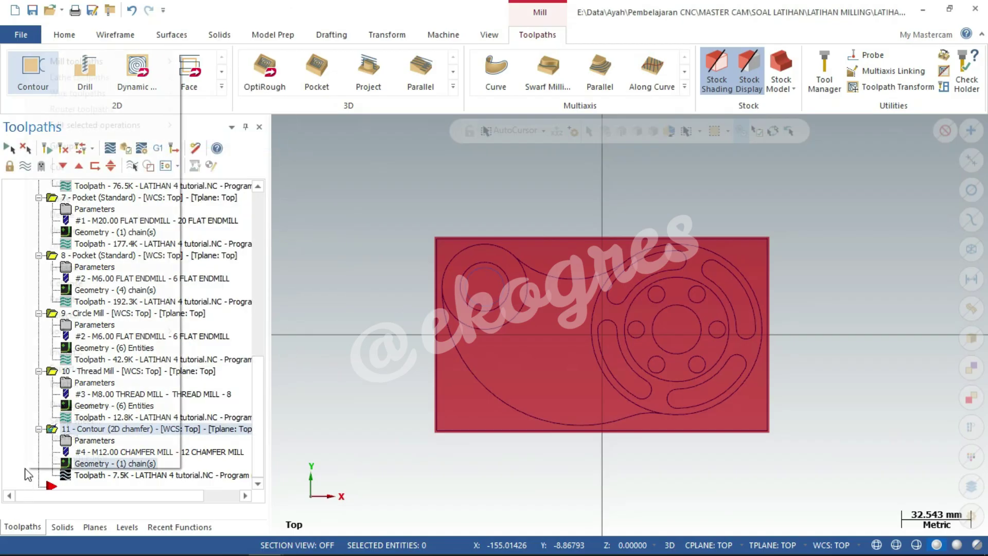
click(71, 197)
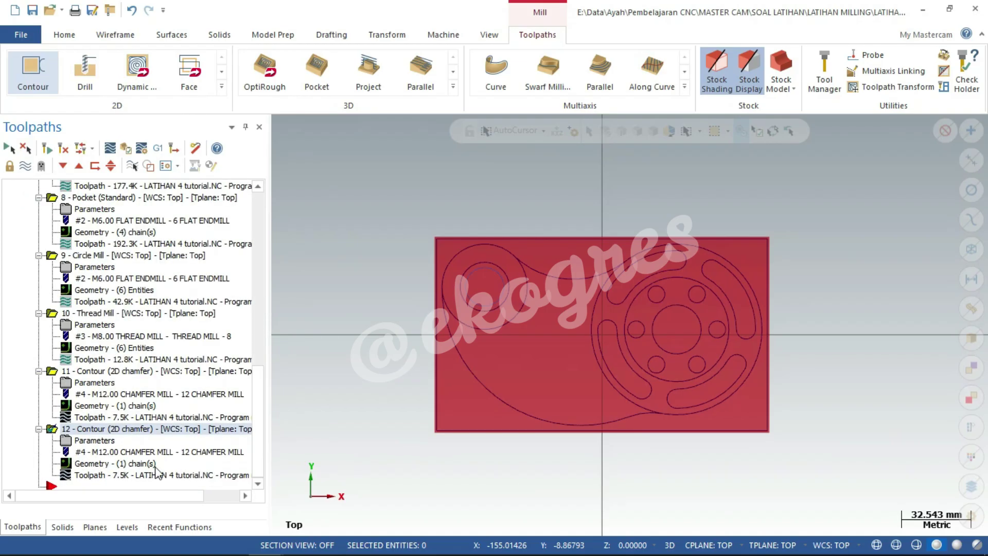
Rechain operation 12 to the single bolt circle around the ring of holes on the right side
click(131, 468)
right_click(92, 203)
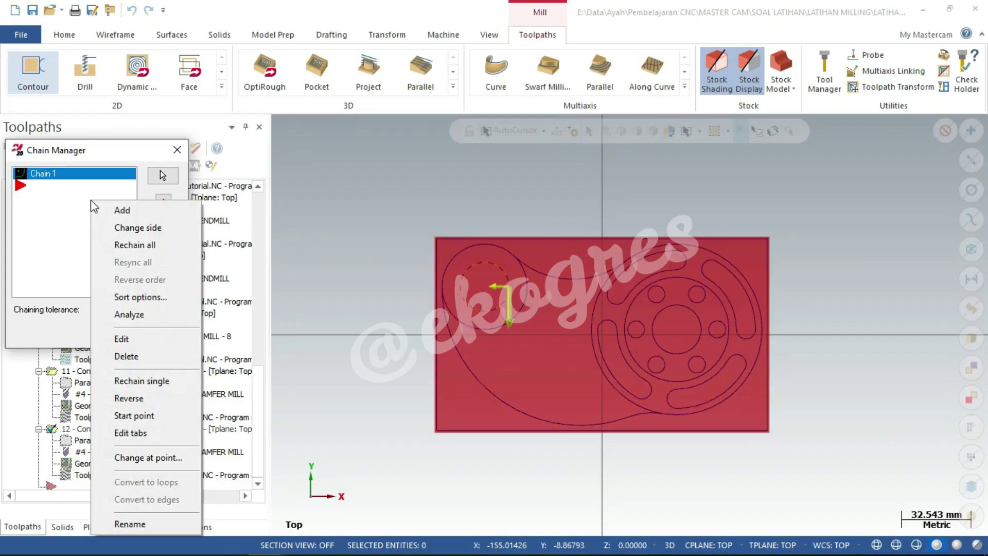
click(126, 245)
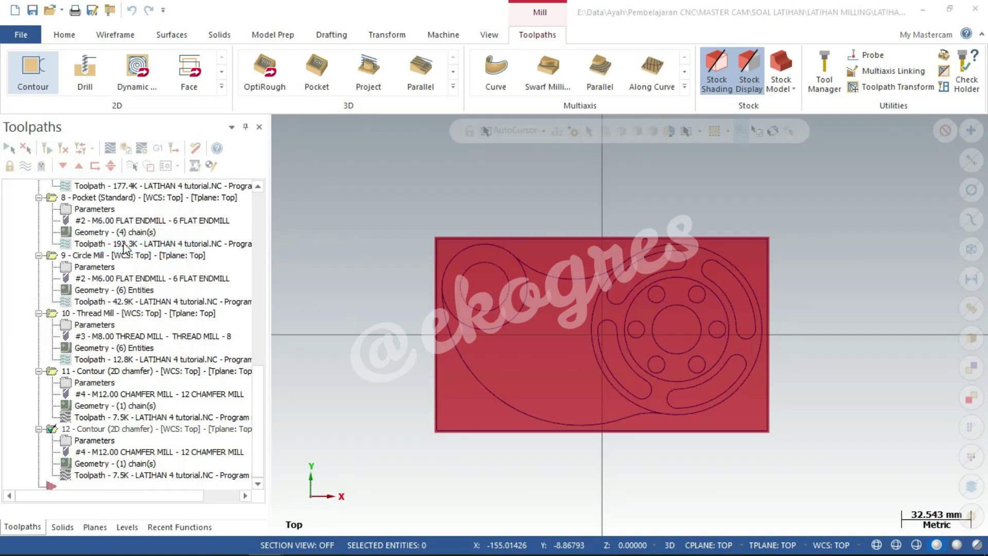
click(722, 356)
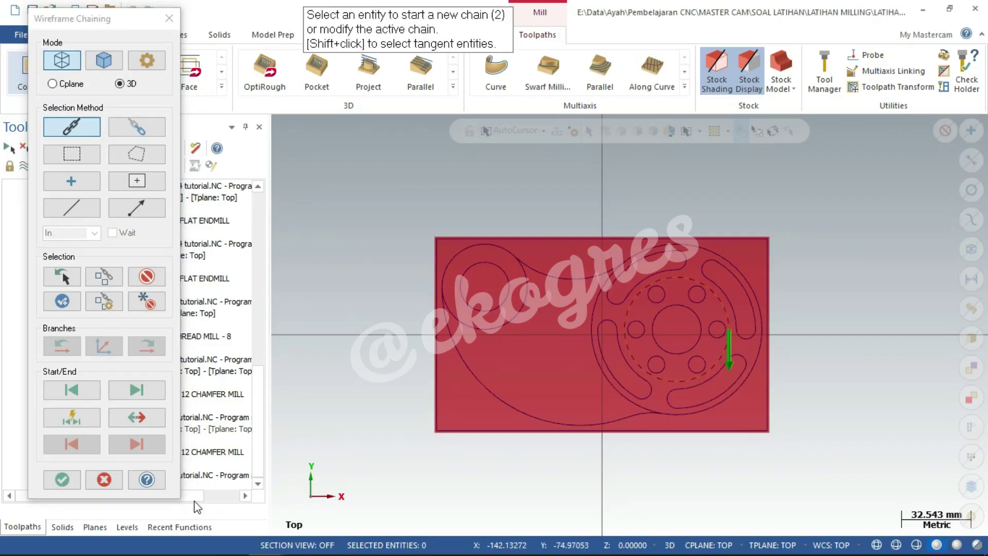
click(62, 481)
click(118, 333)
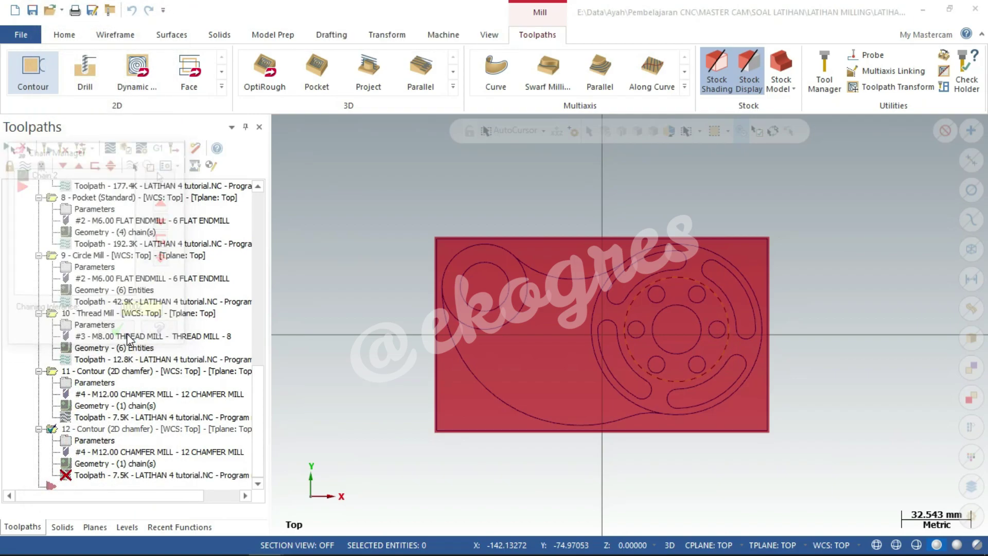
click(106, 441)
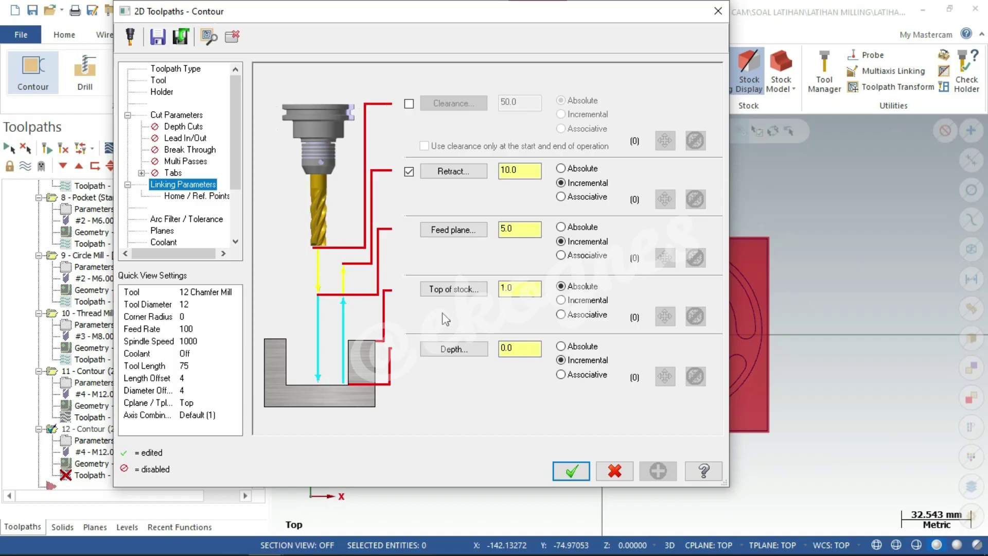
Enter Top of stock -2.0 and Depth -4 in operation 12's Linking Parameters and apply
click(508, 288)
drag(516, 289, 492, 297)
click(528, 349)
text(-4)
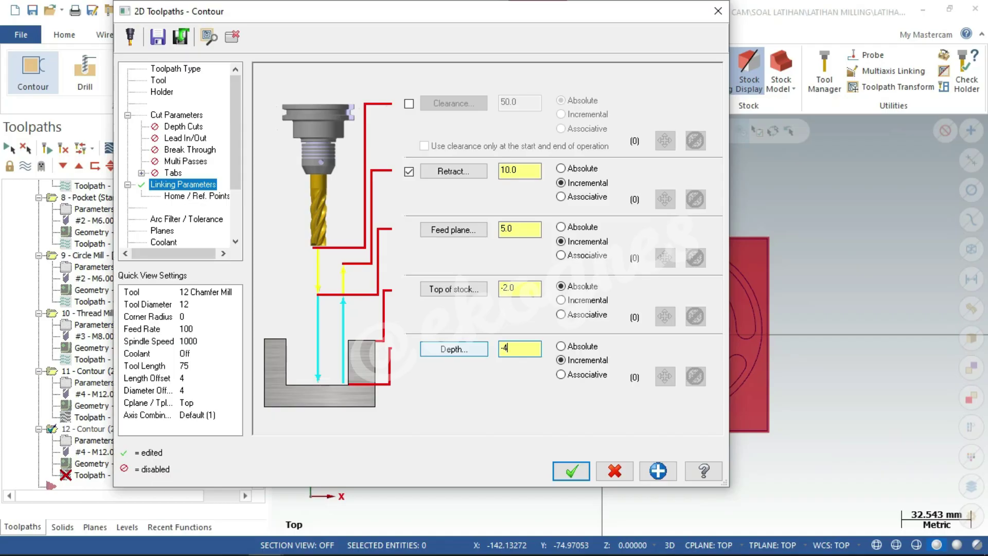
click(564, 458)
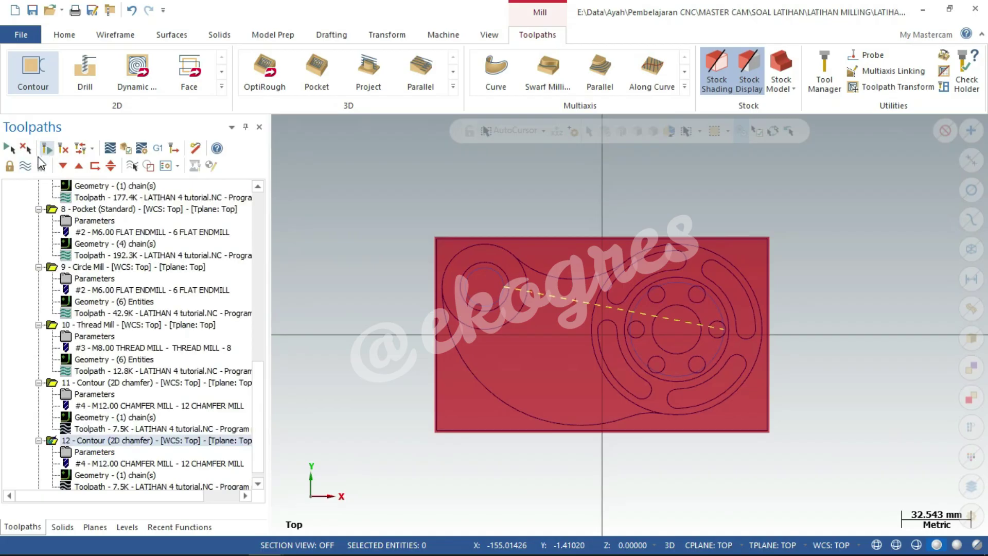
Check the regenerated chamfer path in Front (WCS), then Isometric (WCS) view
right_click(737, 307)
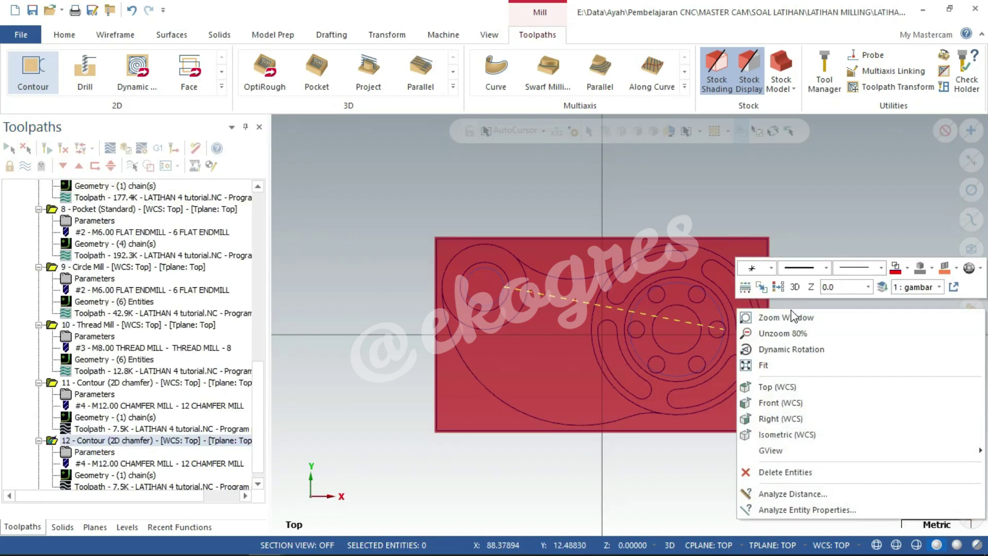
click(799, 410)
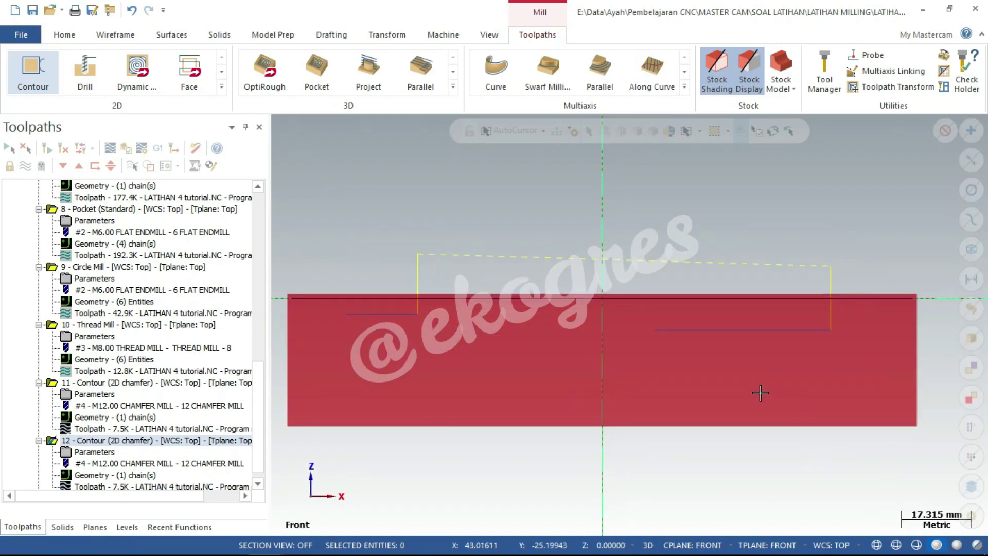
scroll(760, 381, down, 1)
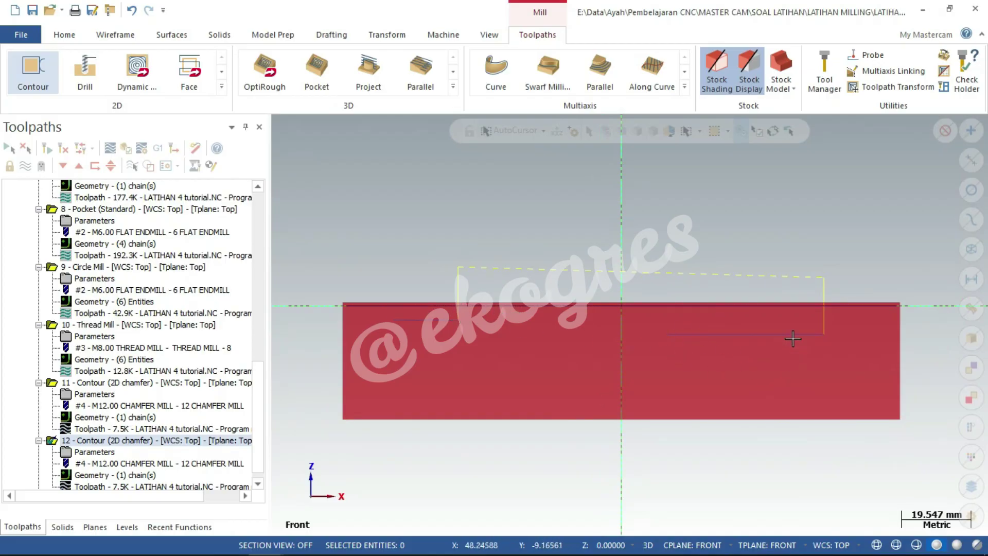
right_click(823, 266)
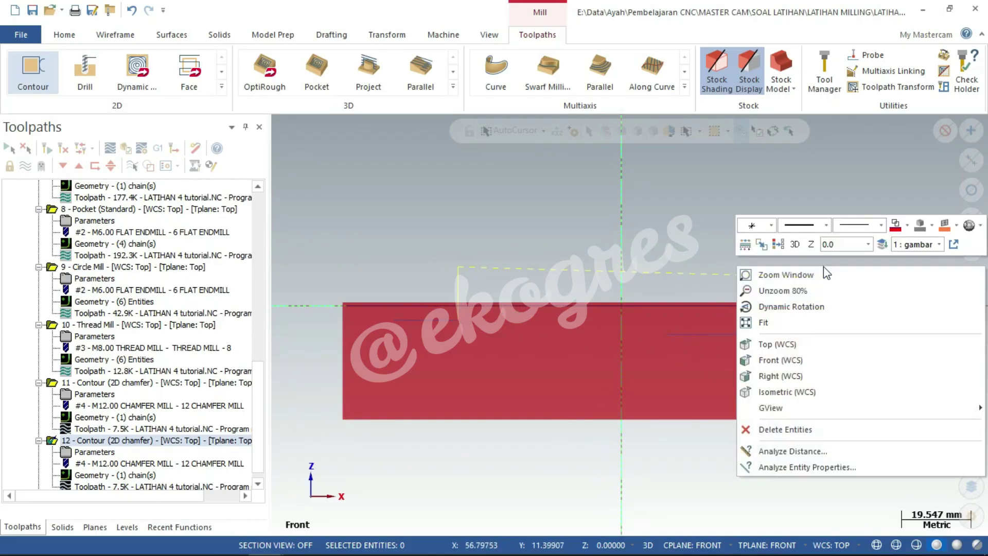
click(818, 391)
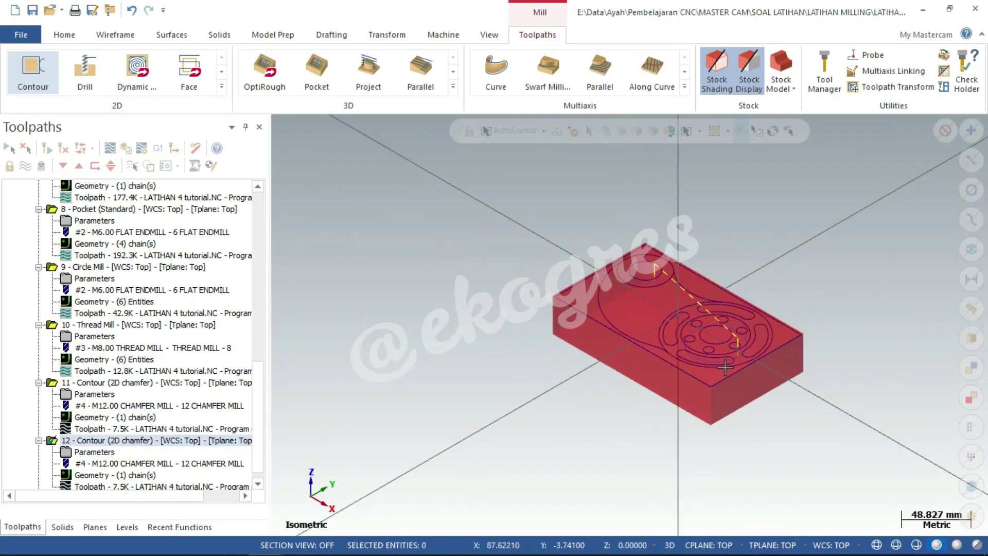
Select all twelve operations by picking Toolpath Group-1 in the tree
scroll(804, 315, up, 2)
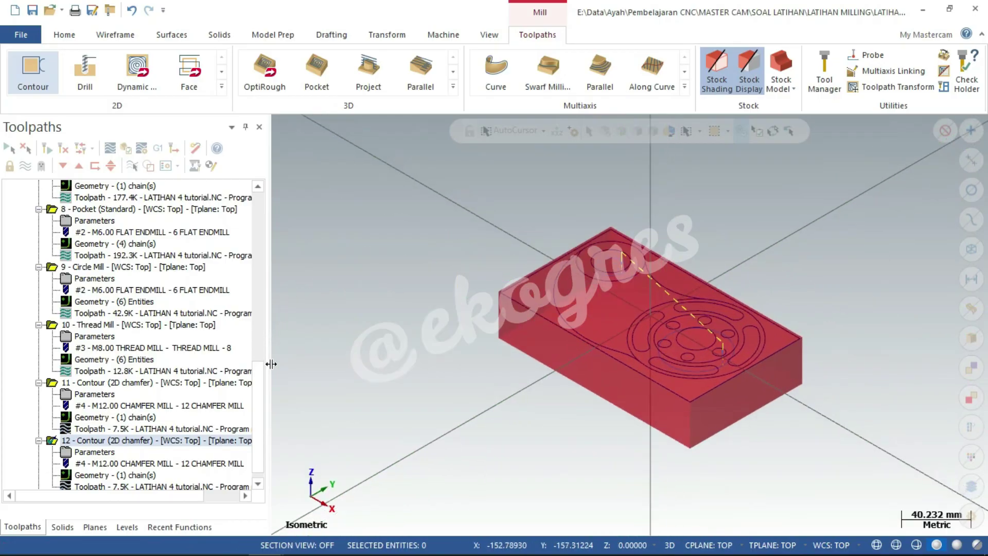
drag(257, 394, 257, 226)
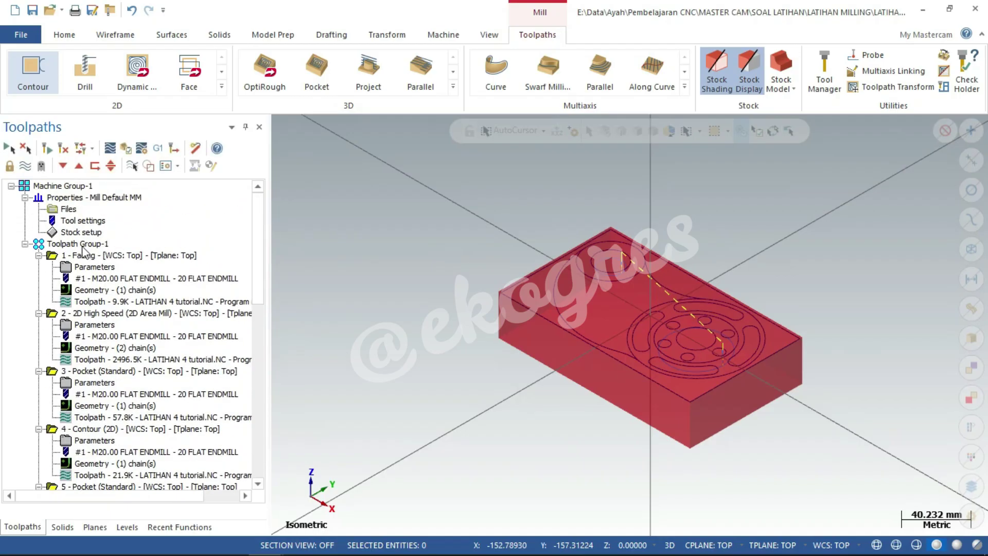
click(77, 243)
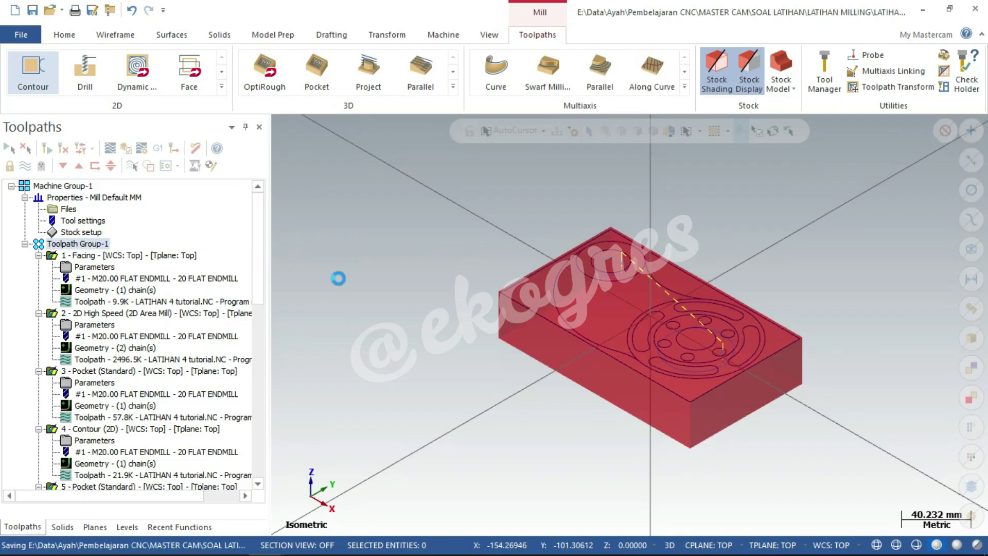
Verify all twelve operations in Simulator with the slider toward speed, and start playback
click(126, 146)
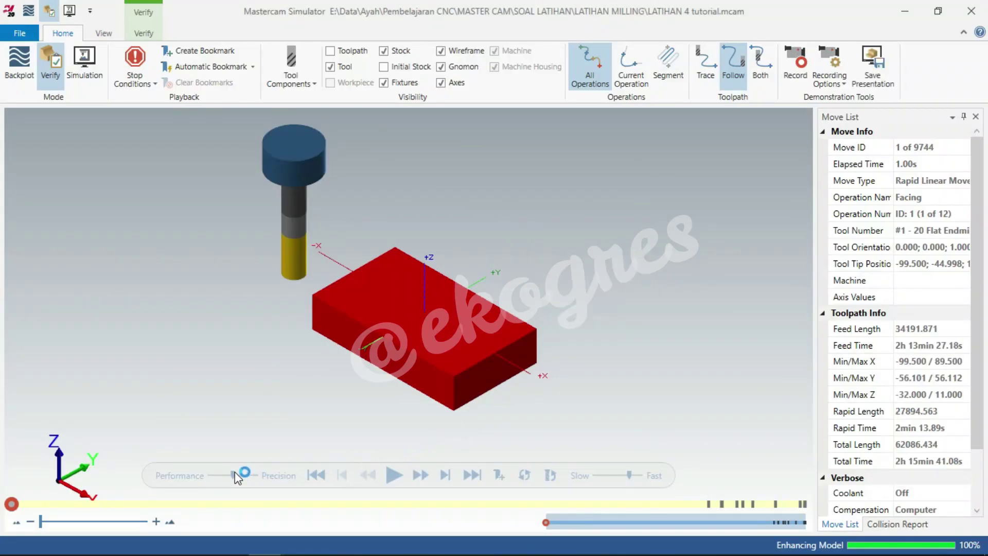
drag(233, 475, 219, 473)
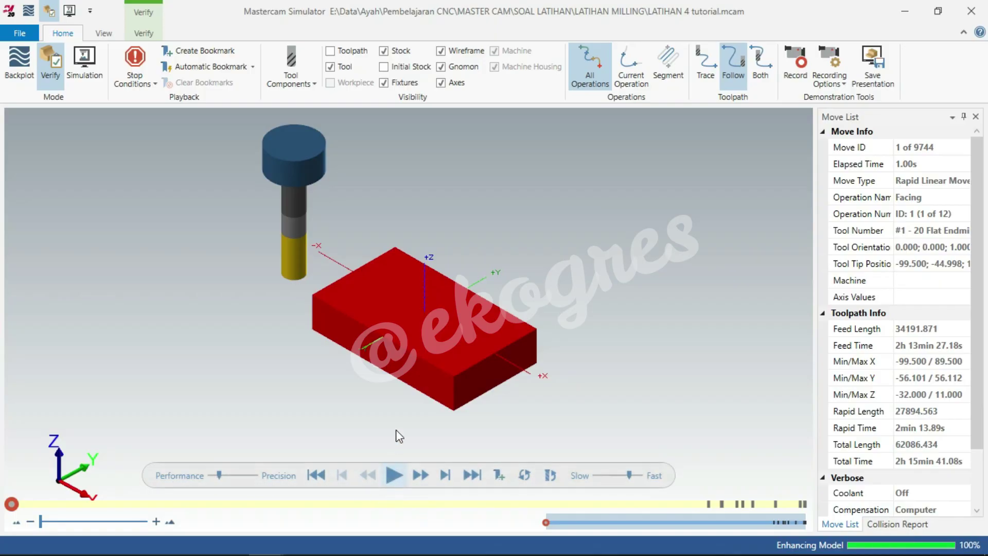
scroll(379, 402, up, 2)
click(394, 475)
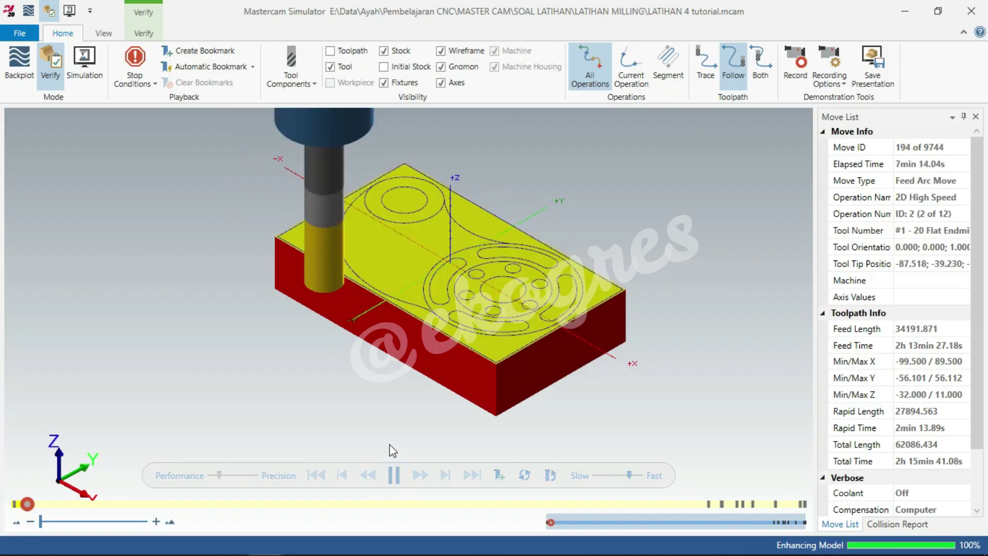
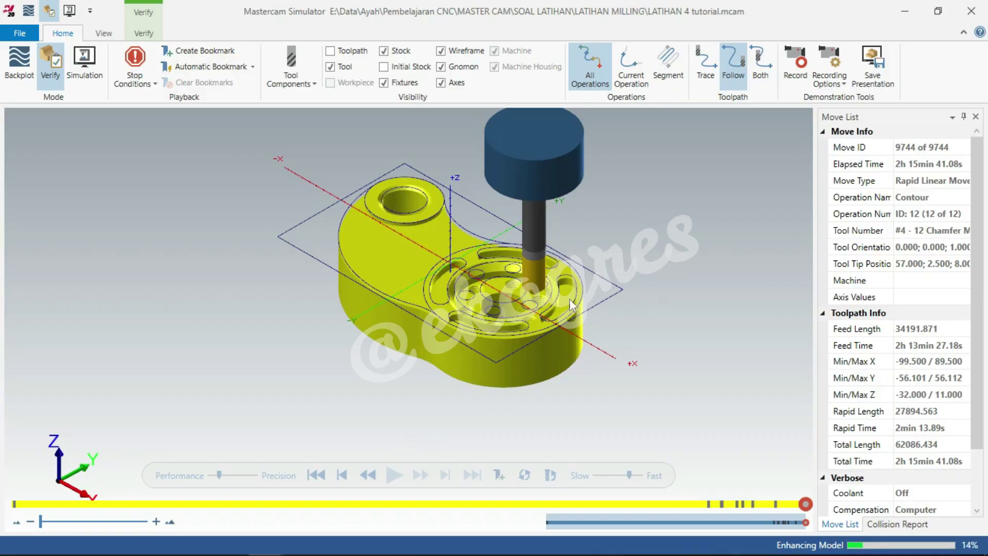
Zoom in on the simulated part and hide the cutting tool
scroll(547, 307, up, 2)
scroll(555, 319, up, 2)
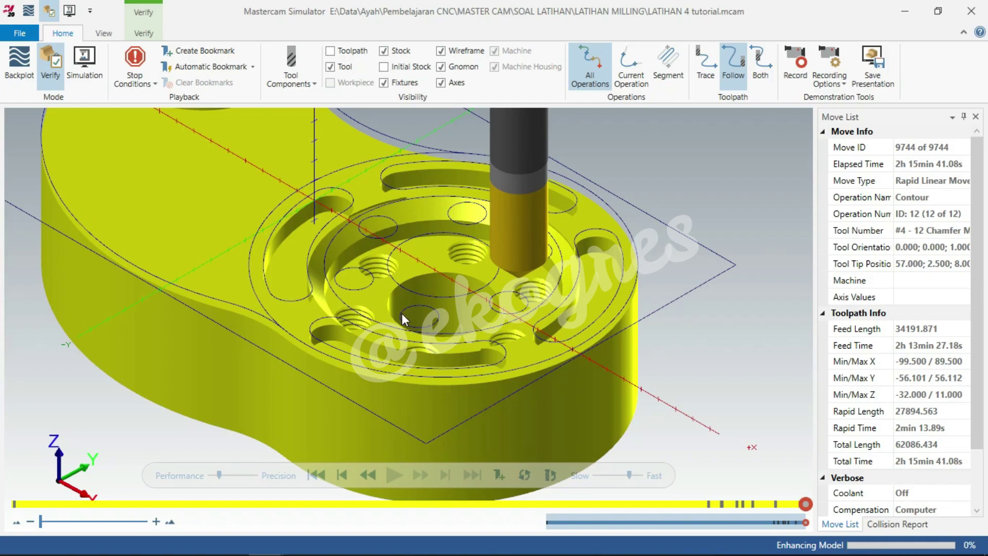
scroll(402, 313, up, 1)
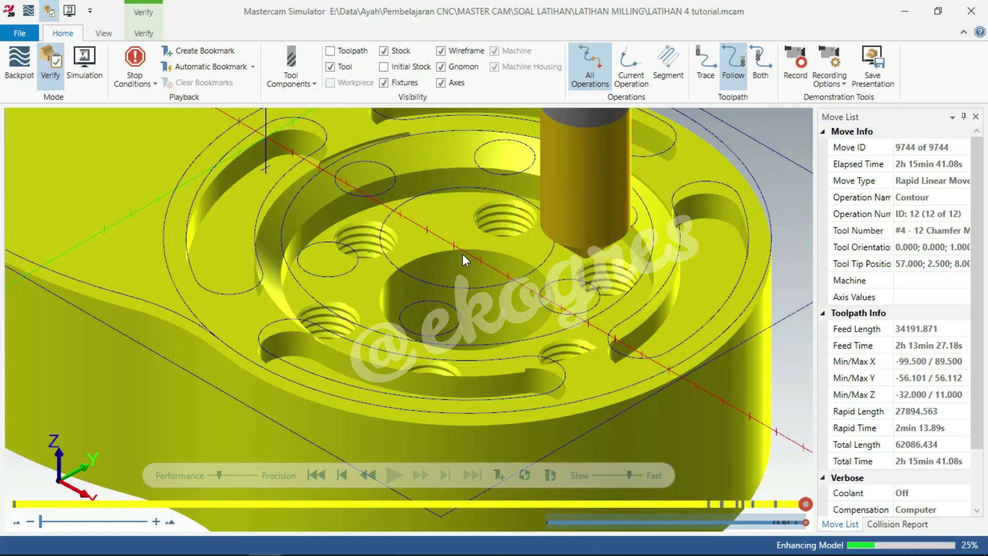
click(331, 68)
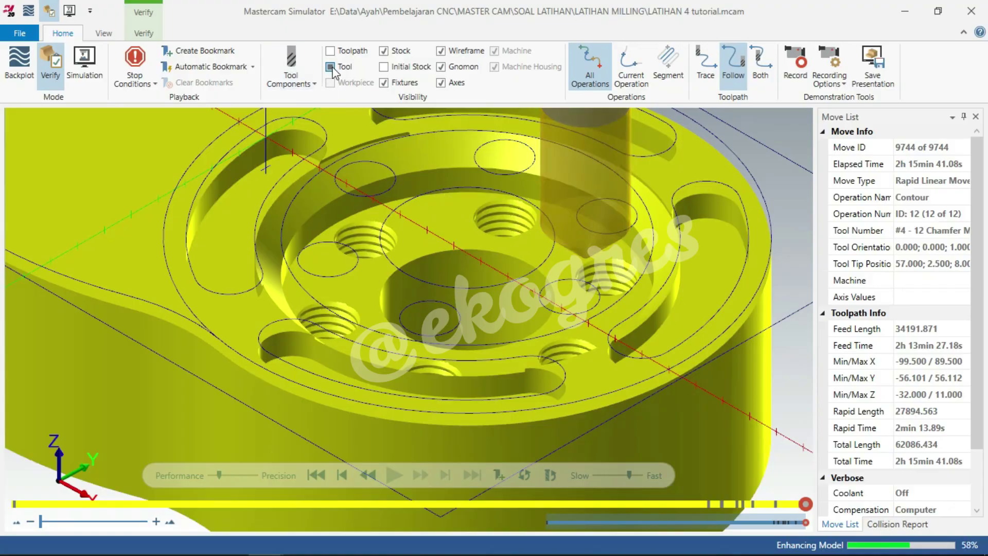
click(331, 67)
mouse_move(490, 211)
middle_down()
mouse_move(490, 251)
mouse_move(501, 204)
middle_up()
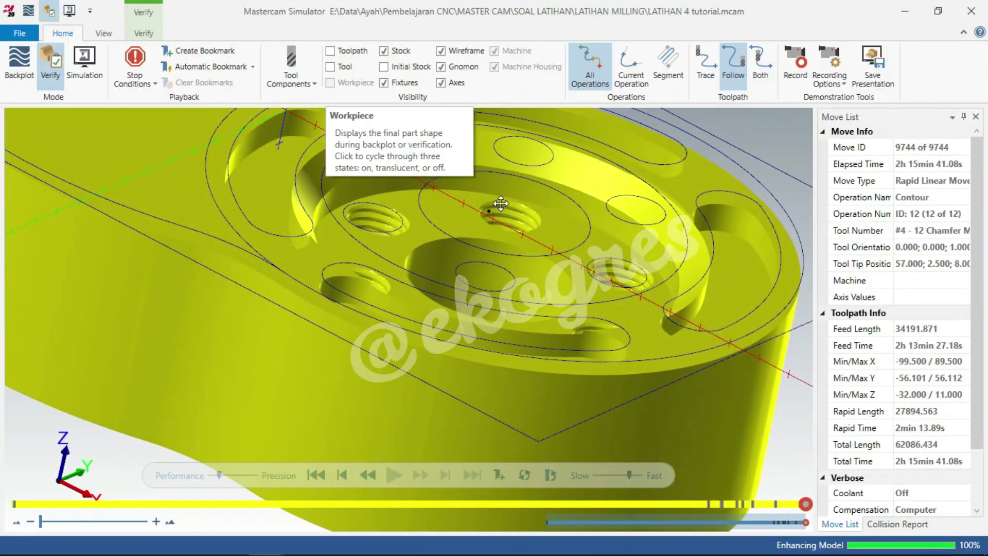
Turn off the wireframe outlines and orbit to show the threaded face
scroll(629, 300, down, 2)
scroll(648, 327, down, 3)
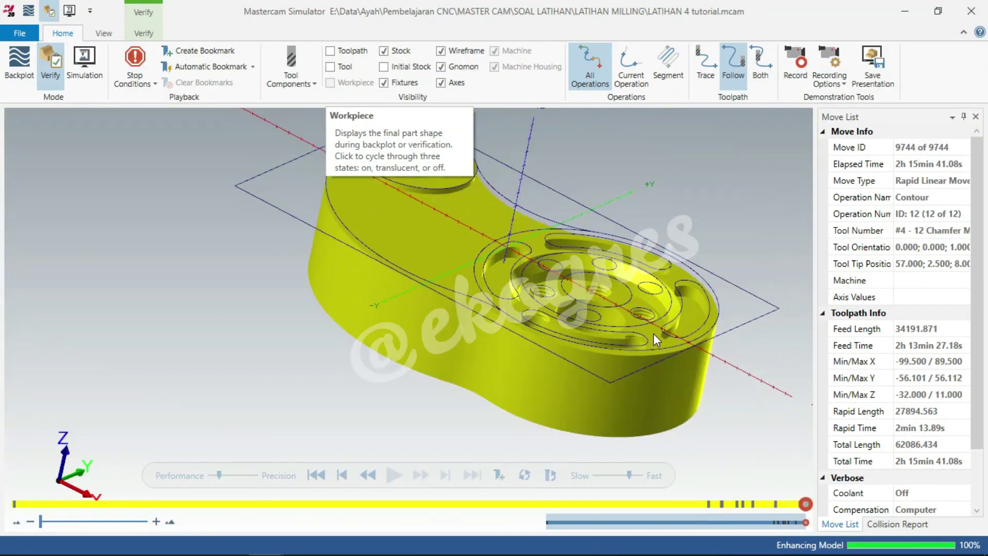
click(441, 51)
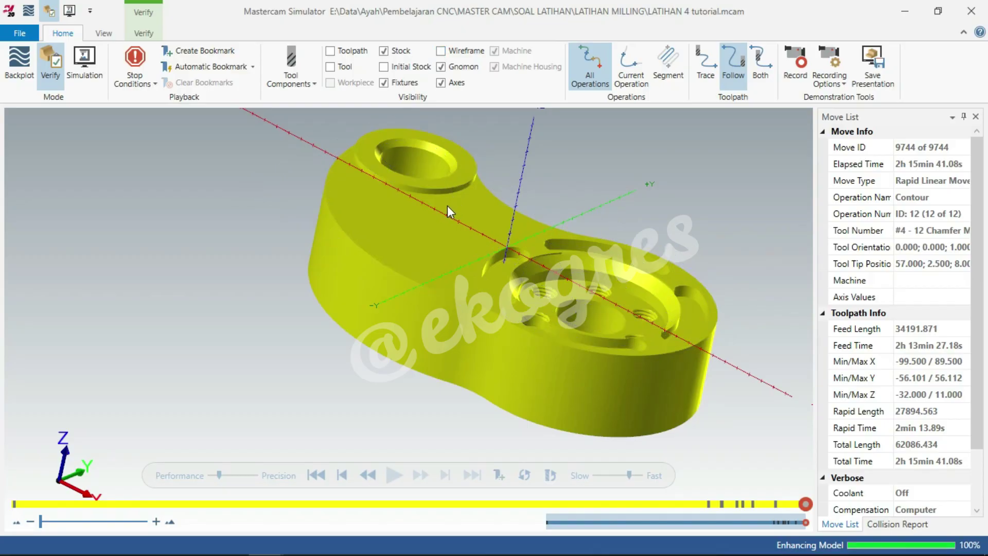
middle_drag(530, 256, 517, 286)
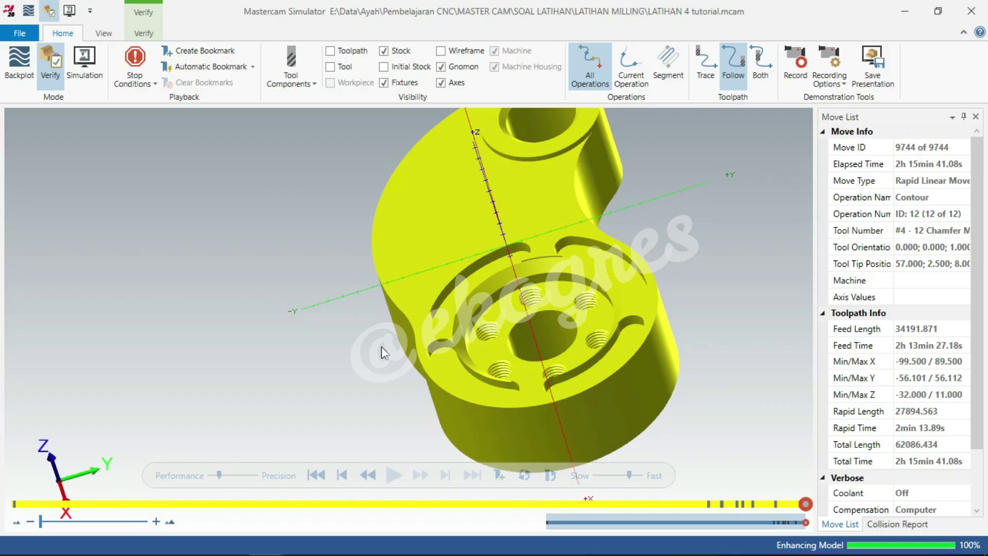
Set operation 12's chamfer contour depth to -2.0 and regenerate it
key(alt+Tab)
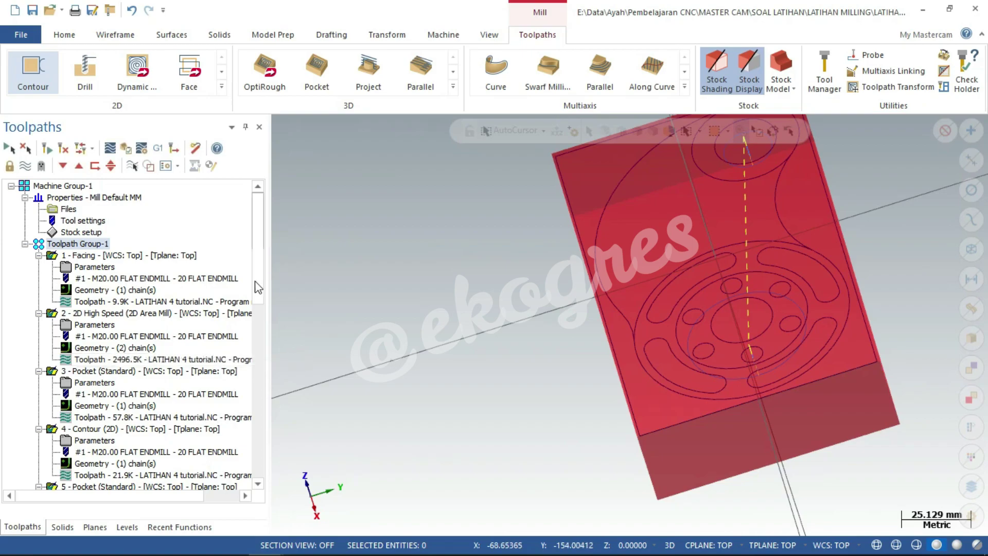
drag(257, 281, 275, 494)
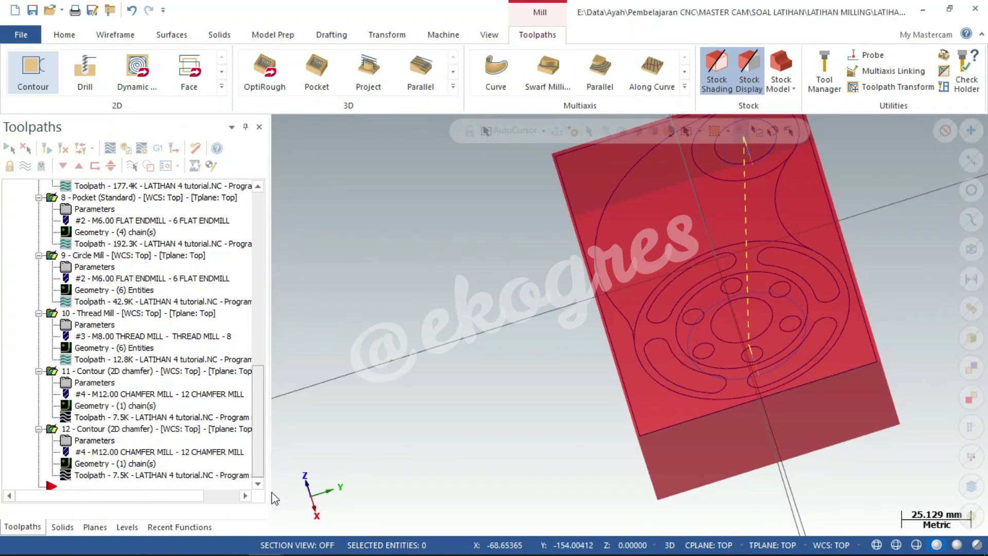
click(103, 440)
click(507, 349)
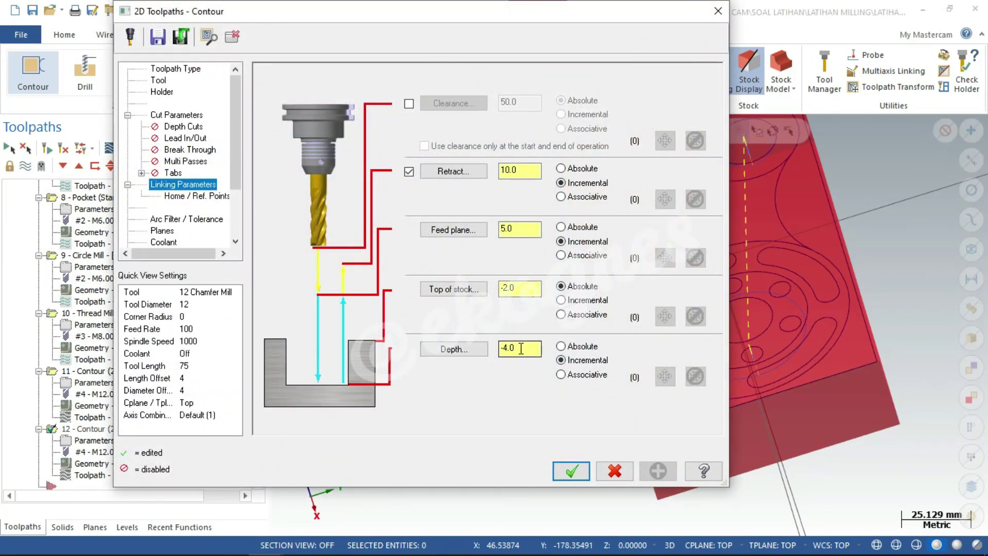
double_click(507, 348)
text(-2)
key(Return)
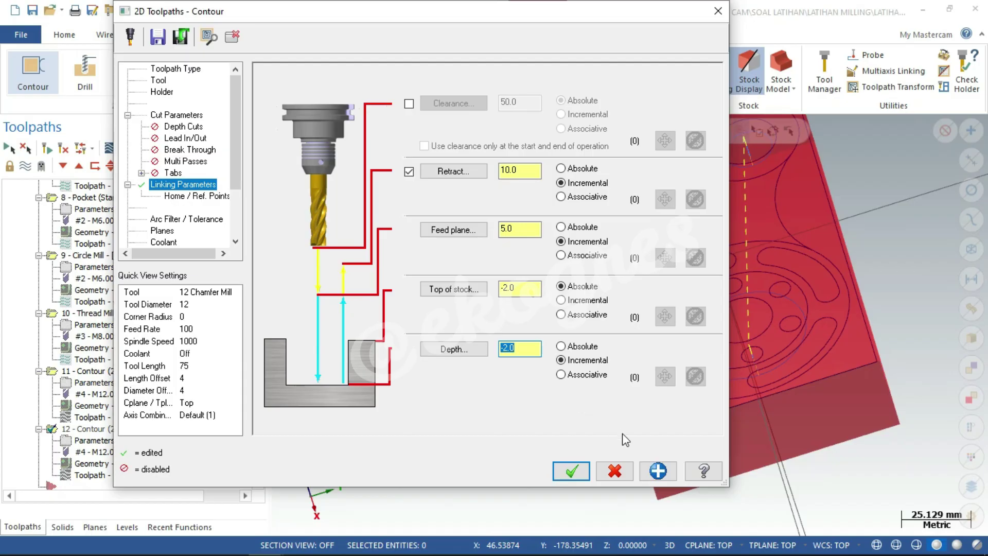
click(561, 475)
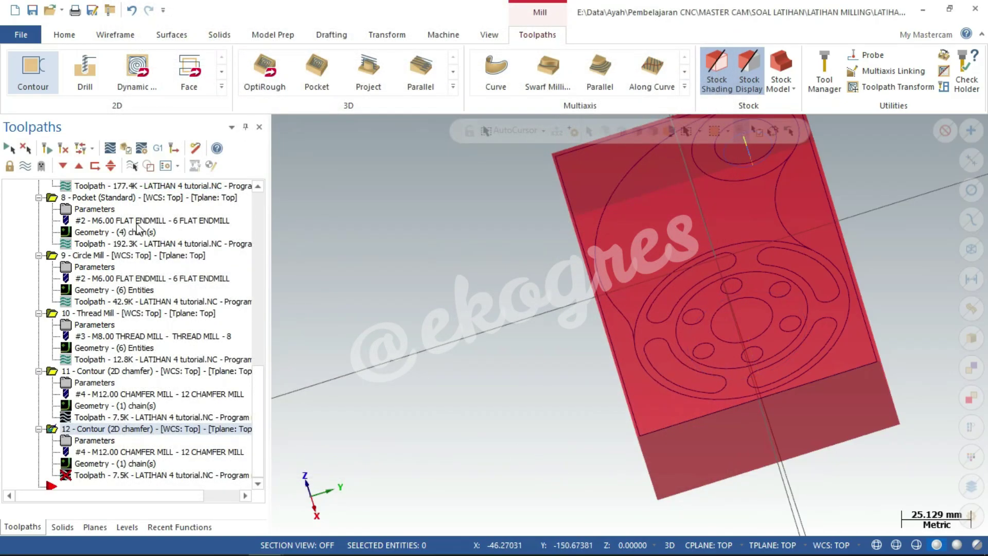
click(63, 148)
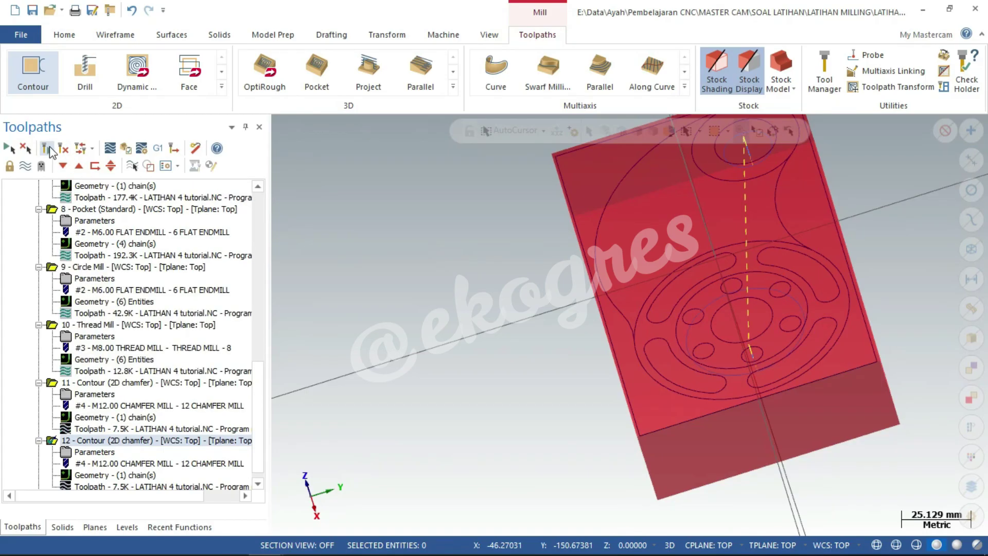
Select Toolpath Group-1, use the isometric view, and verify all operations
drag(260, 375, 259, 192)
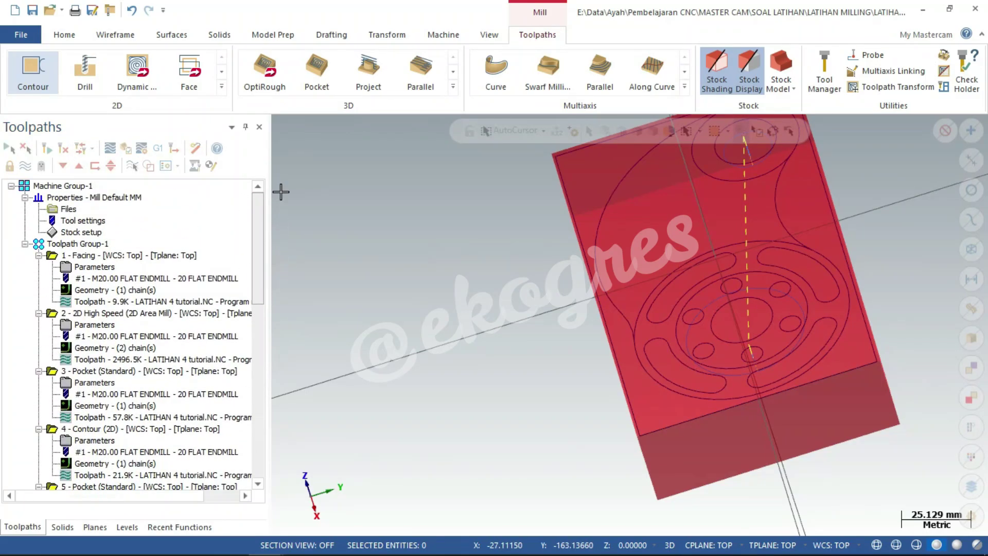
click(98, 244)
right_click(365, 255)
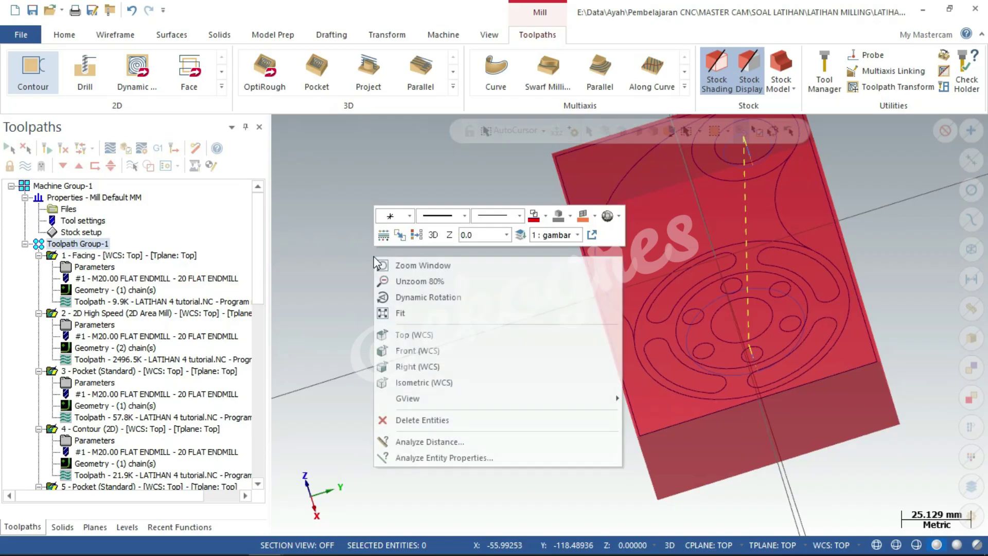
click(419, 383)
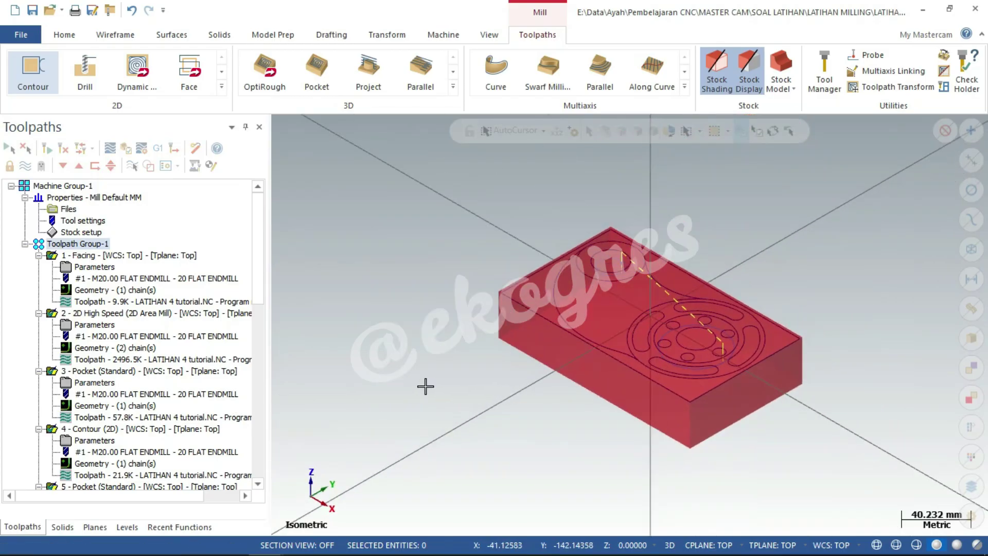
click(126, 148)
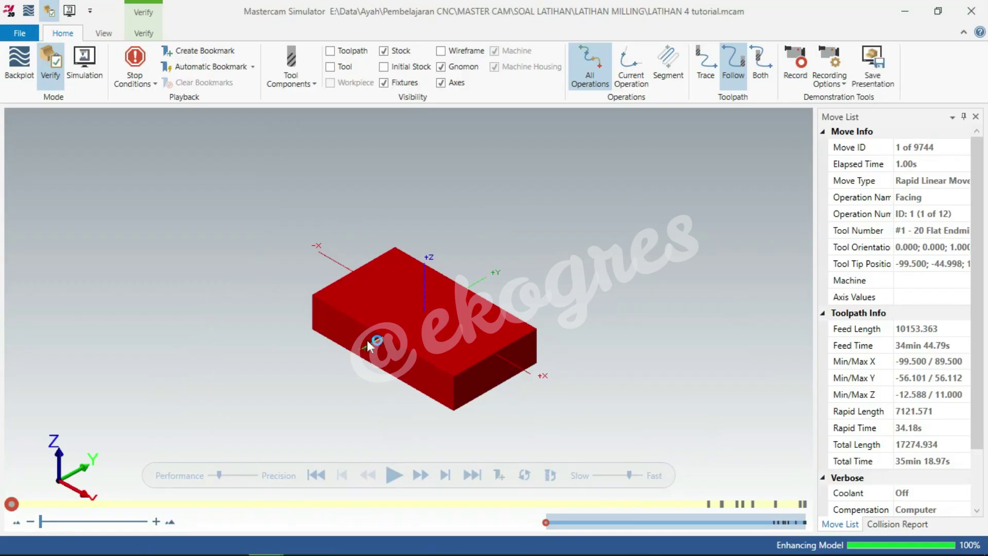
Play all 12 operations to the finished yellow bracket, then return to Mastercam
scroll(345, 334, up, 1)
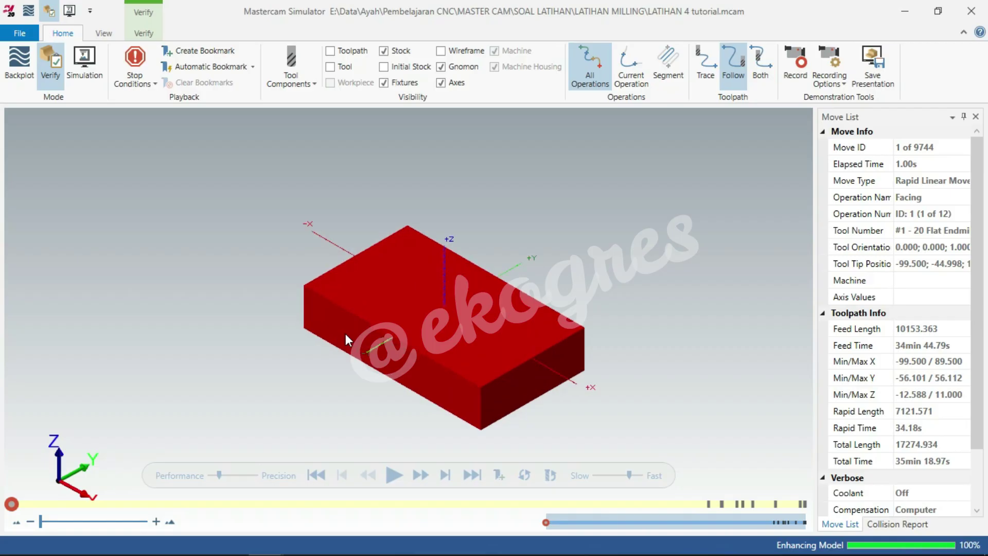
scroll(345, 333, up, 2)
scroll(345, 334, up, 2)
scroll(345, 333, down, 2)
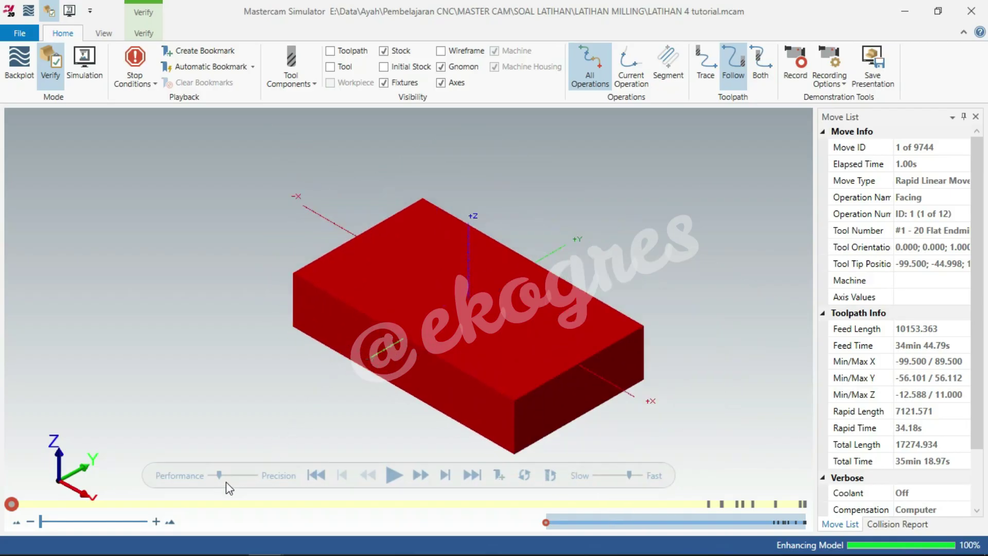
click(394, 475)
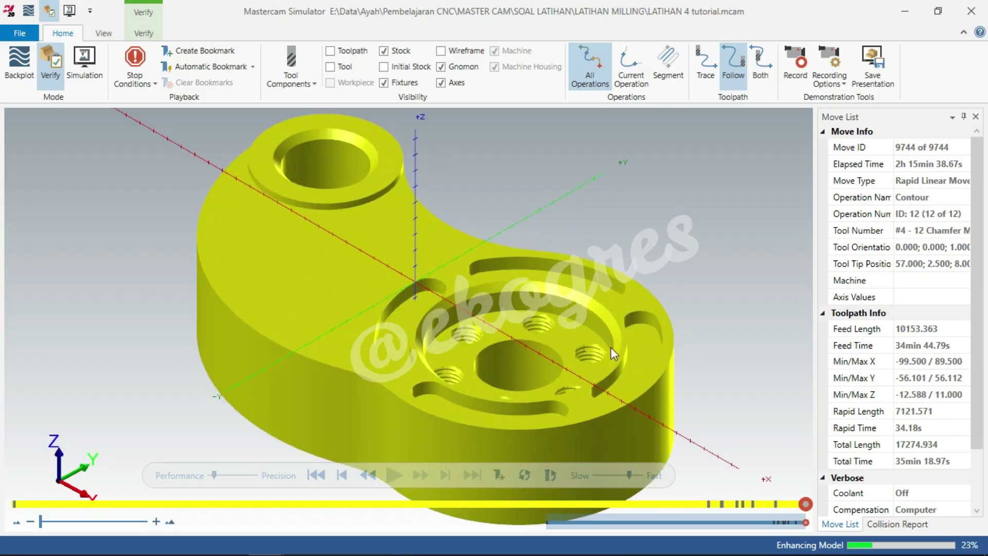
scroll(625, 359, up, 2)
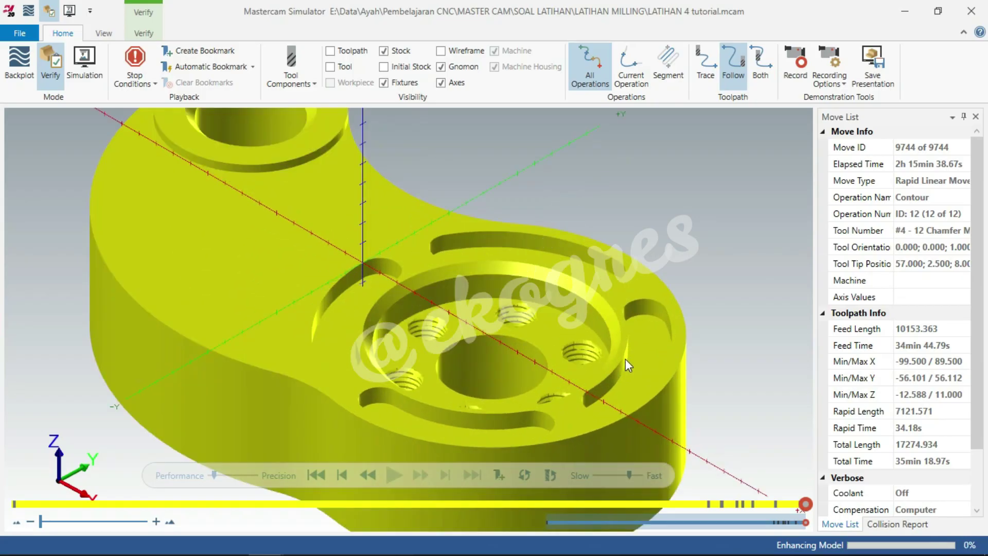
scroll(625, 359, down, 3)
scroll(625, 359, up, 1)
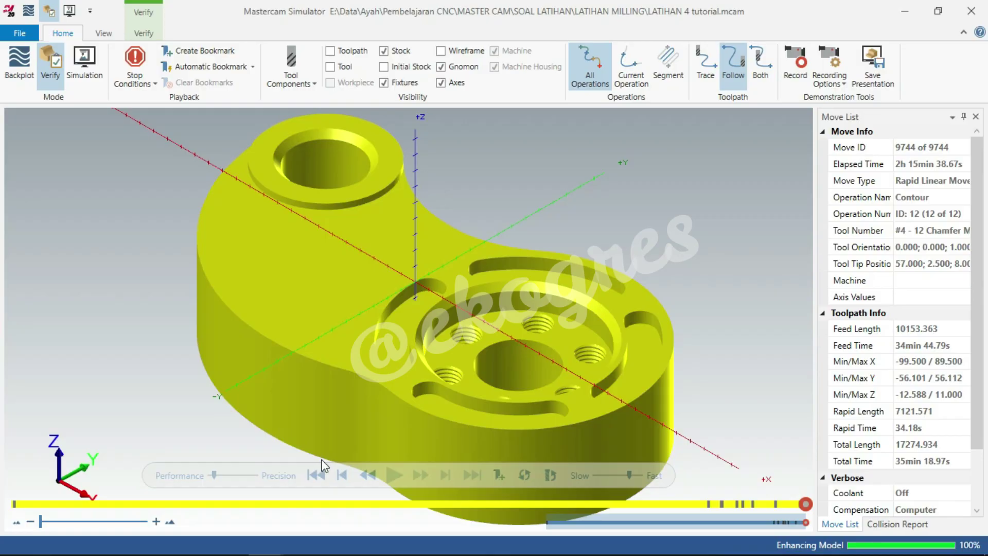
key(alt+Tab)
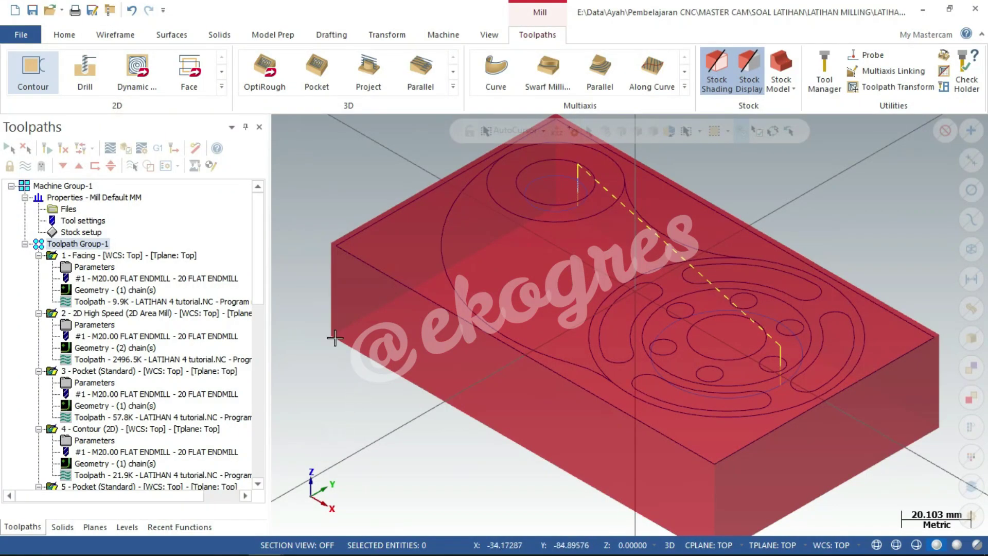
Switch to top view and duplicate operation 12 as a new operation 13
right_click(344, 205)
click(379, 280)
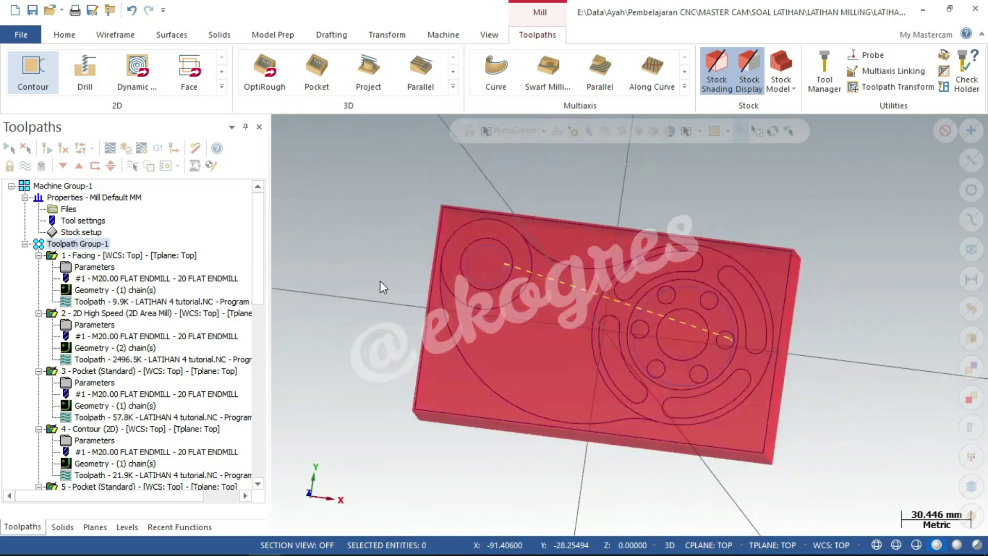
drag(260, 293, 260, 476)
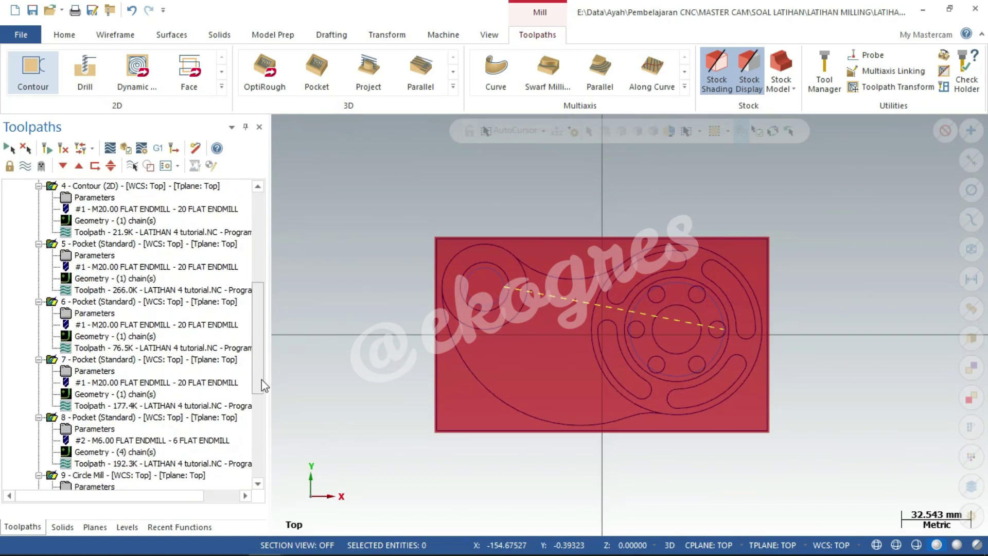
click(105, 431)
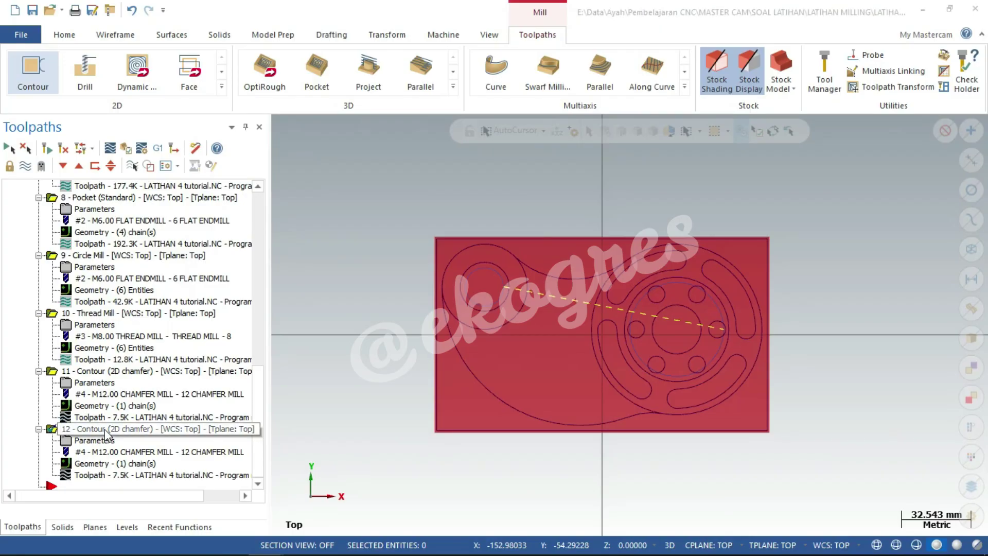
right_click(105, 431)
click(149, 144)
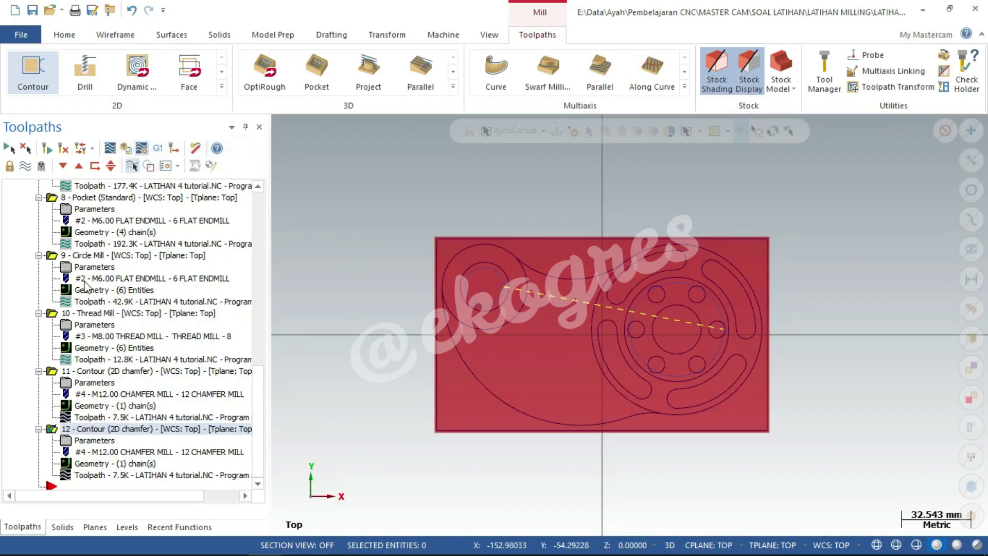
right_click(24, 463)
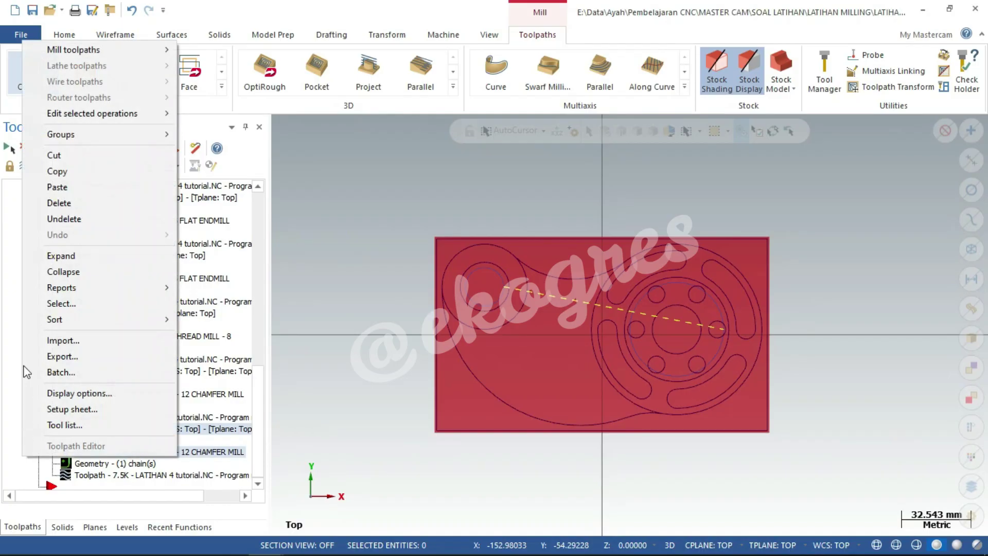
click(44, 188)
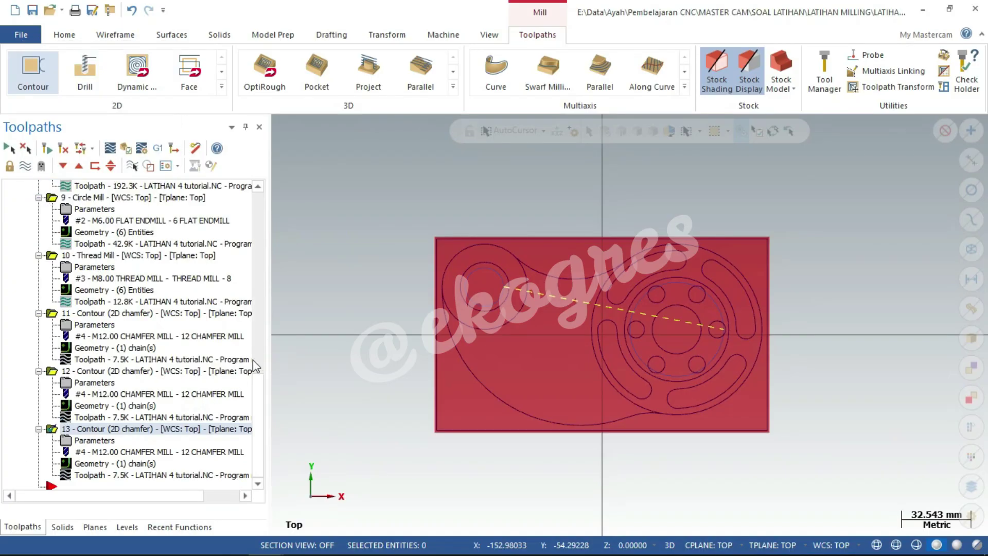
Rechain operation 13's geometry to the central bore circle
click(138, 466)
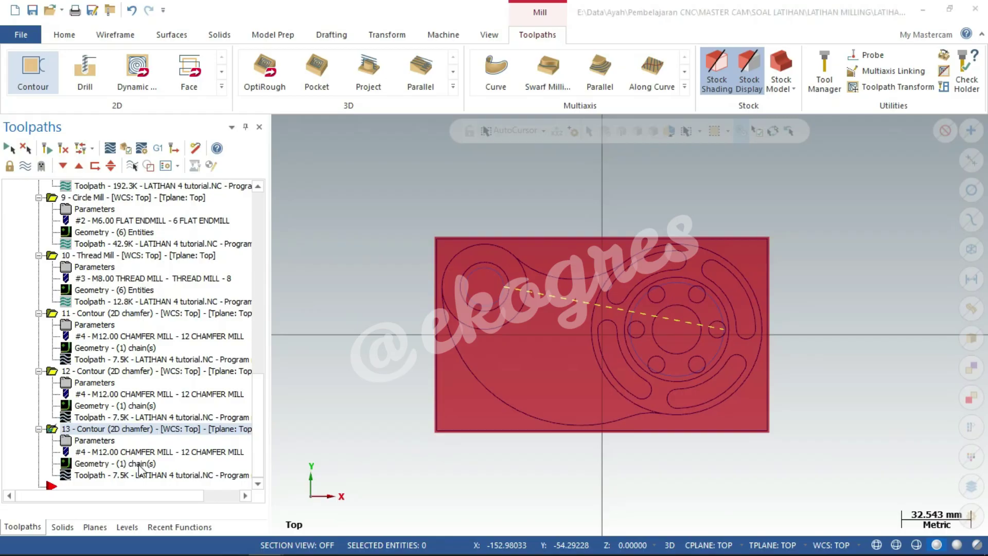
right_click(97, 181)
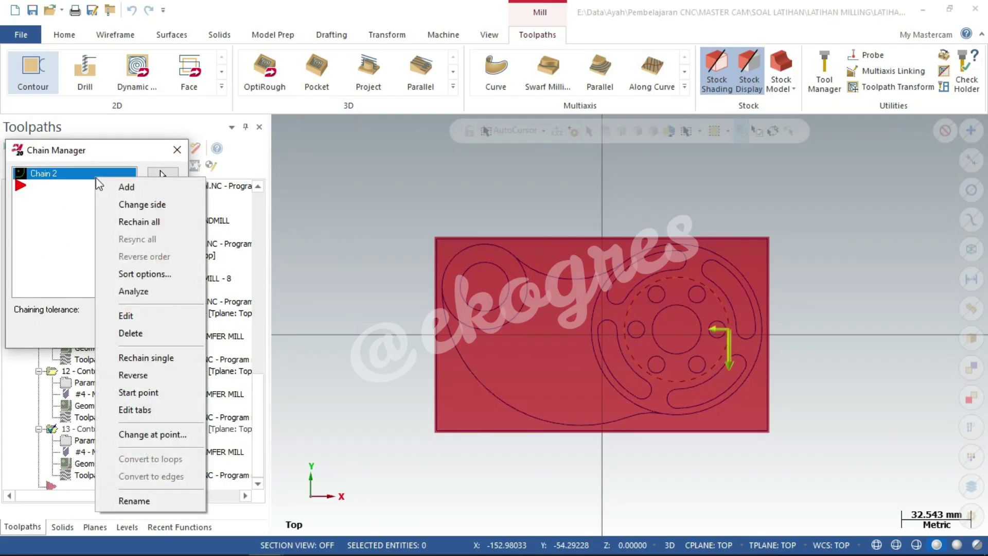
click(126, 221)
scroll(805, 392, up, 1)
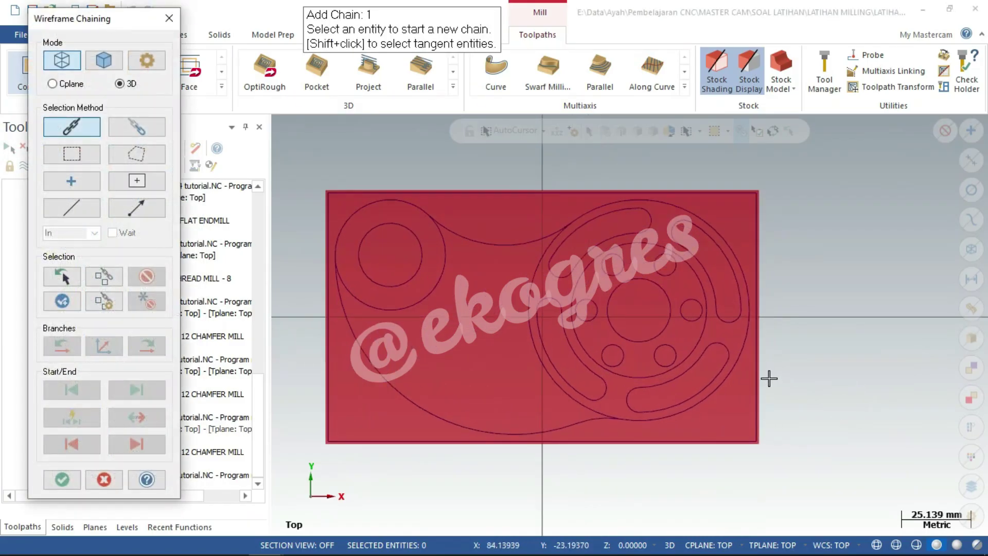
click(664, 330)
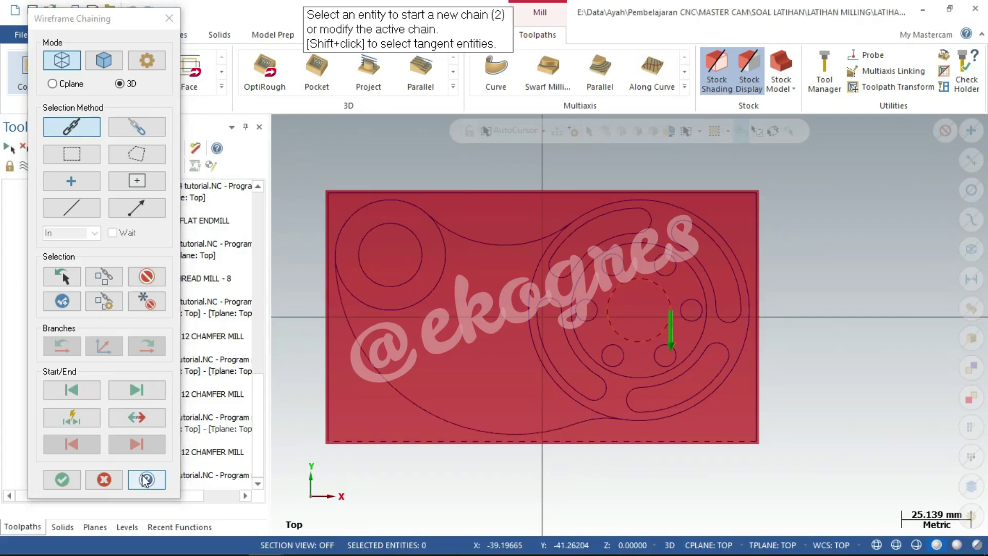
click(75, 480)
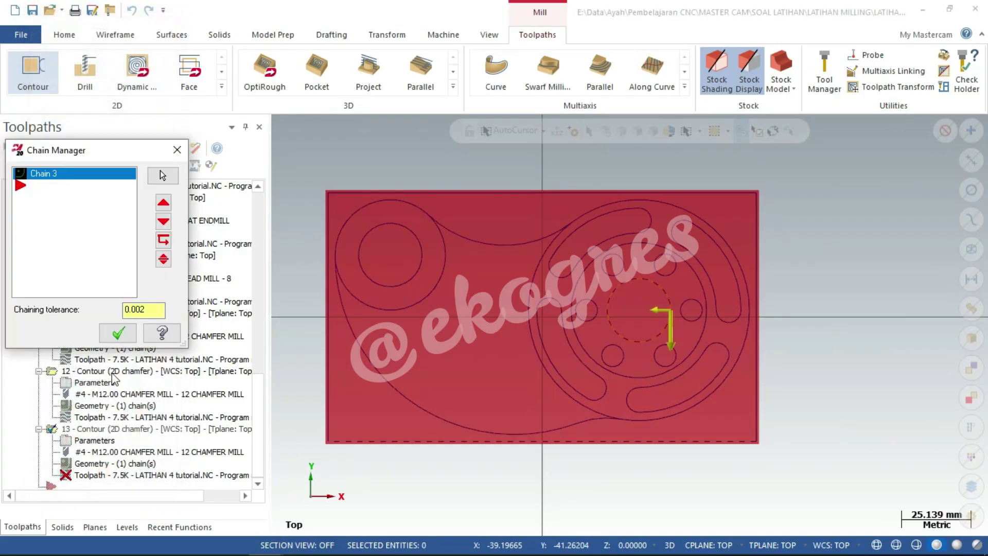
Accept the bore chain, set operation 13's top of stock to -10.0, and regenerate
click(128, 333)
click(98, 441)
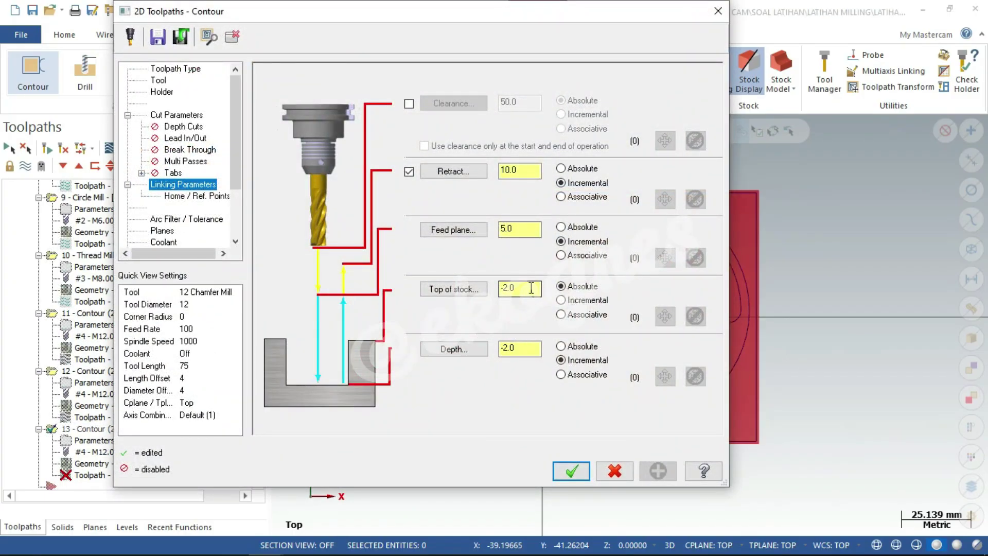
drag(530, 288, 483, 297)
text(-10)
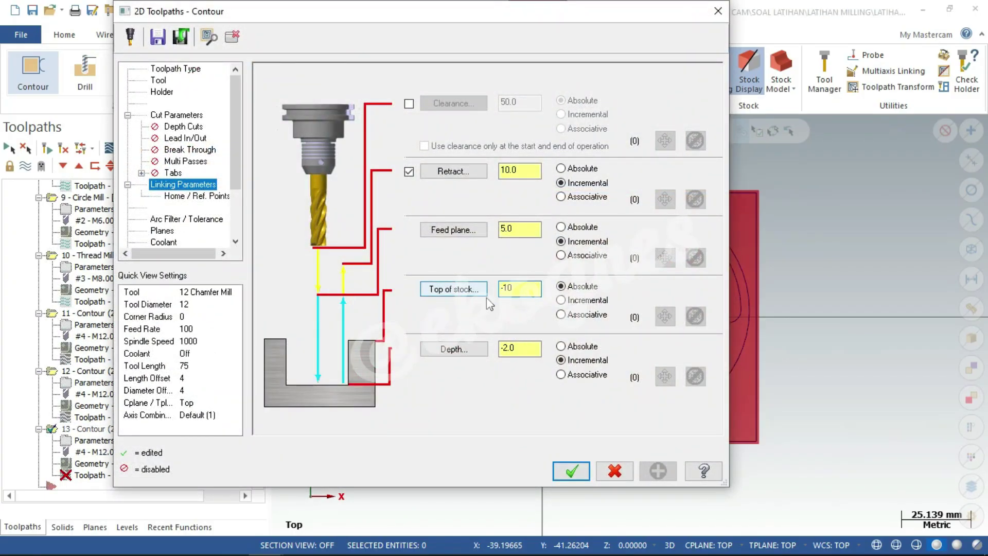
click(527, 350)
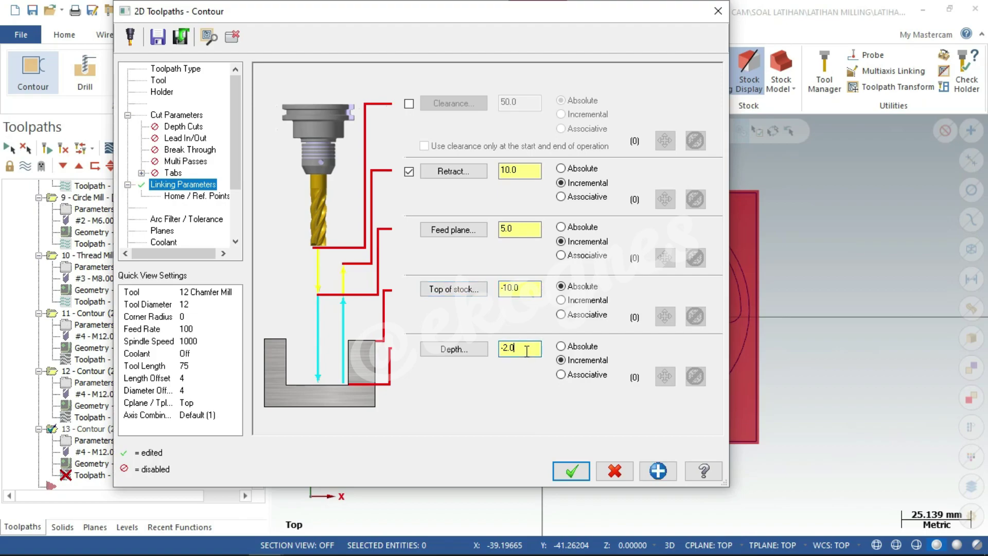
click(571, 471)
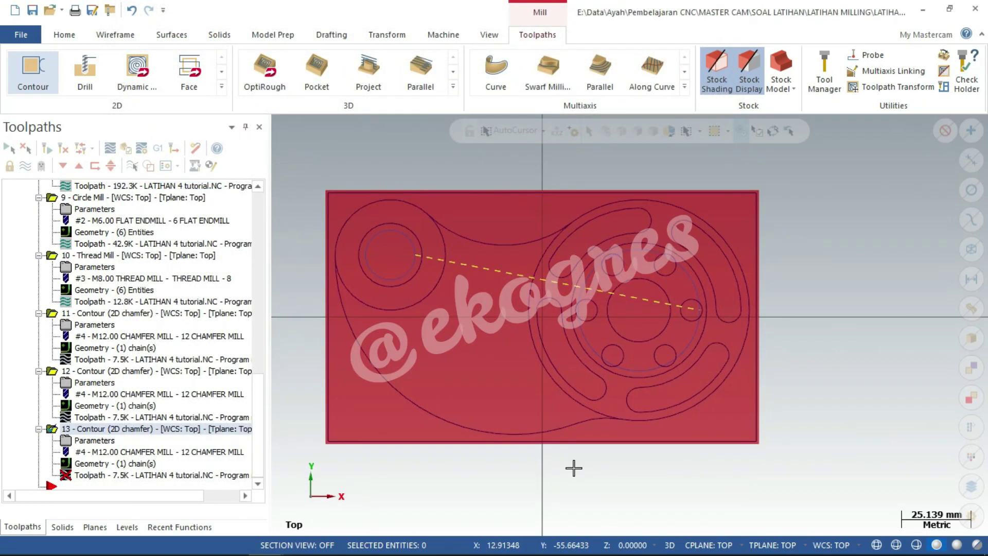
click(55, 147)
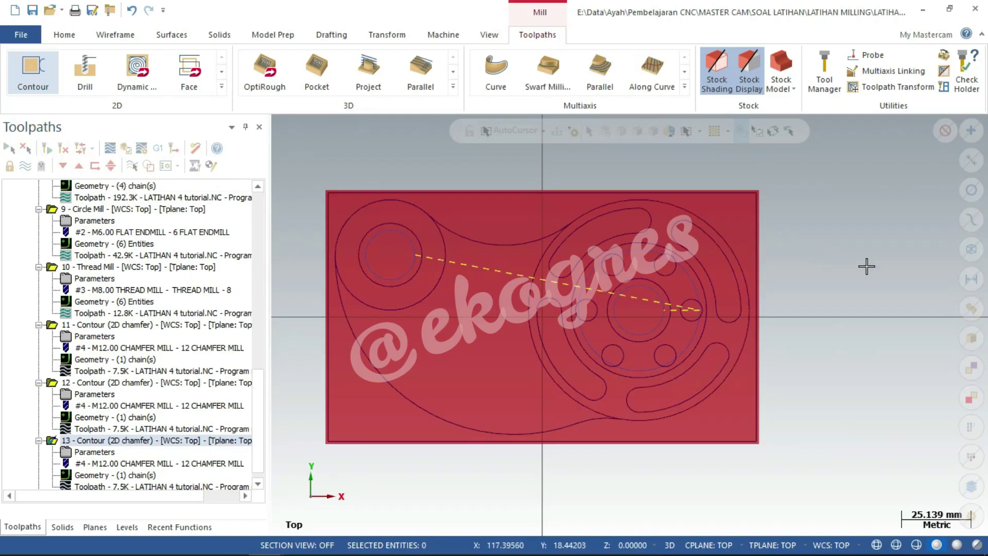
Inspect operation 13 in front view, recheck its parameters, and toggle toolpath display
right_click(866, 266)
key(Escape)
scroll(722, 379, up, 1)
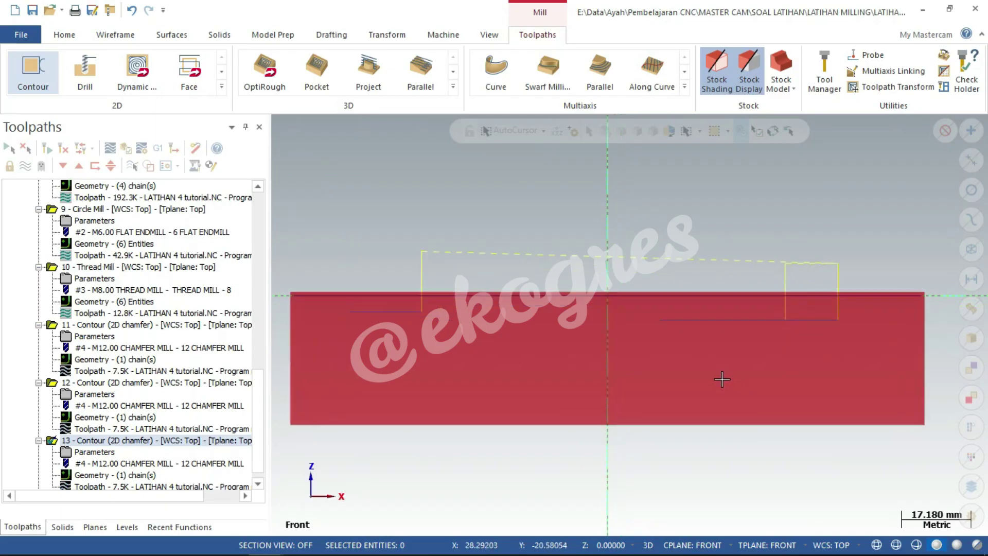
scroll(722, 379, down, 1)
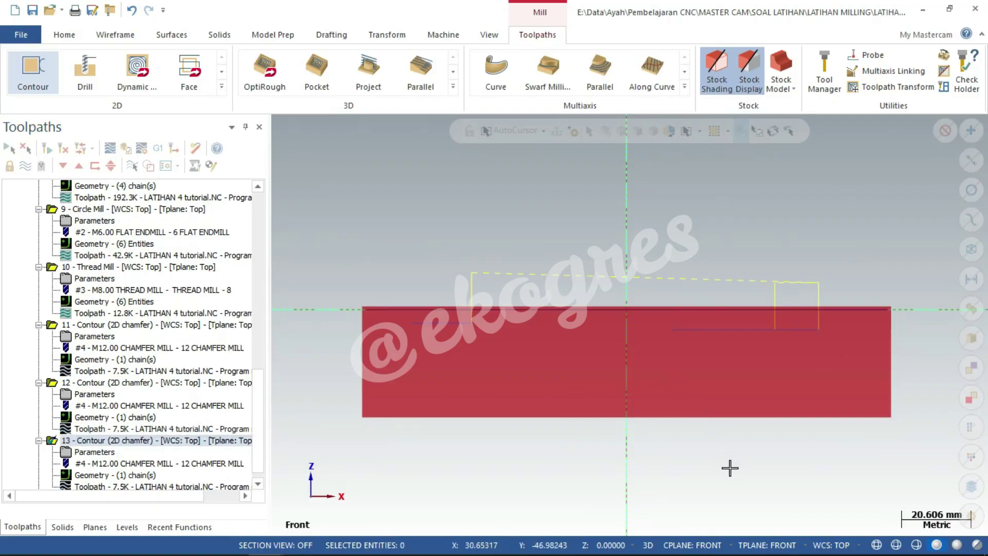
click(94, 452)
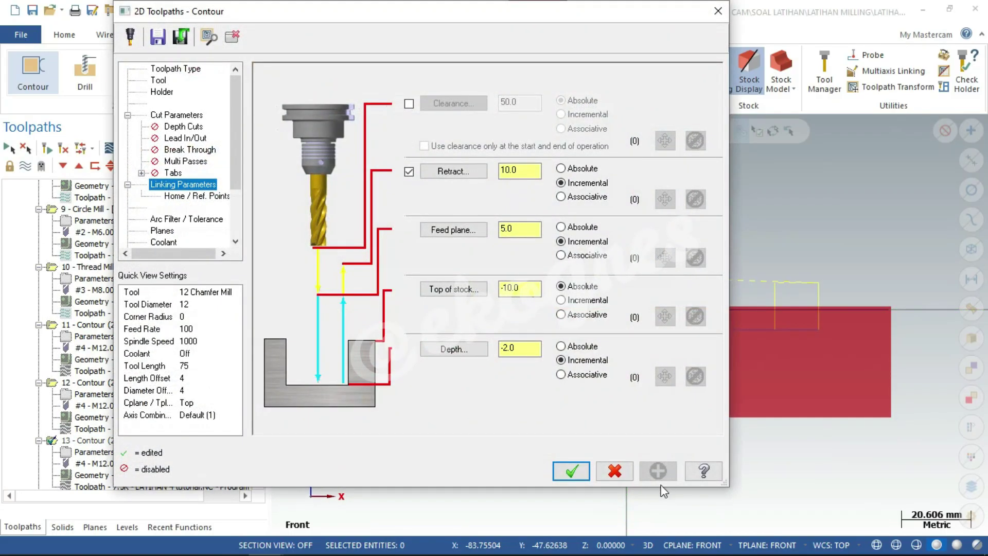
click(571, 470)
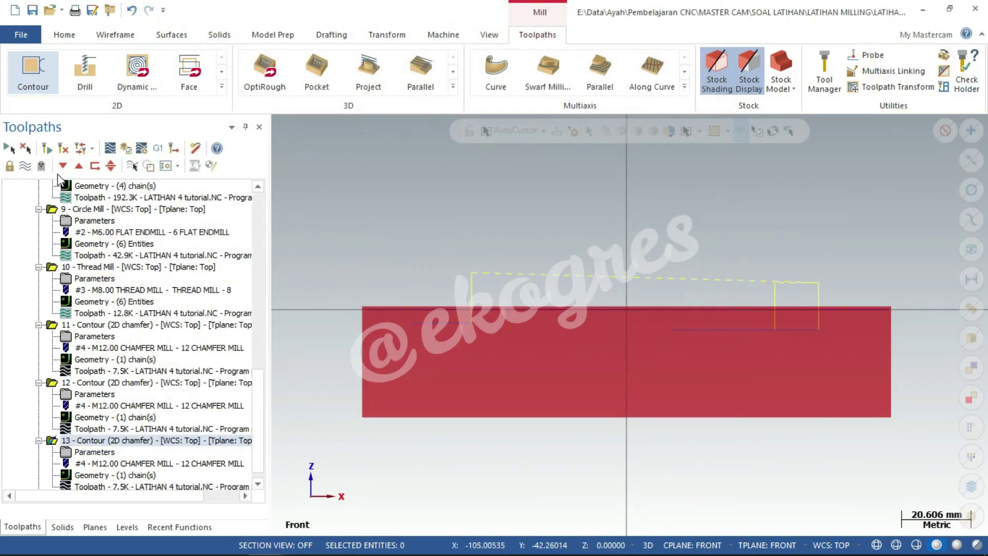
click(28, 167)
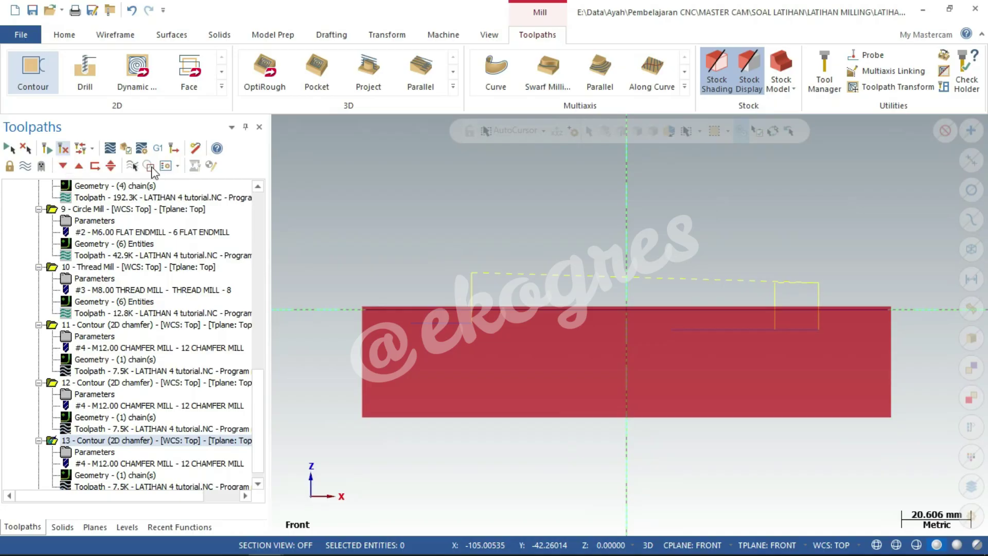
Inspect the chamfer toolpath in isometric view, then return to front view
right_click(521, 229)
click(584, 355)
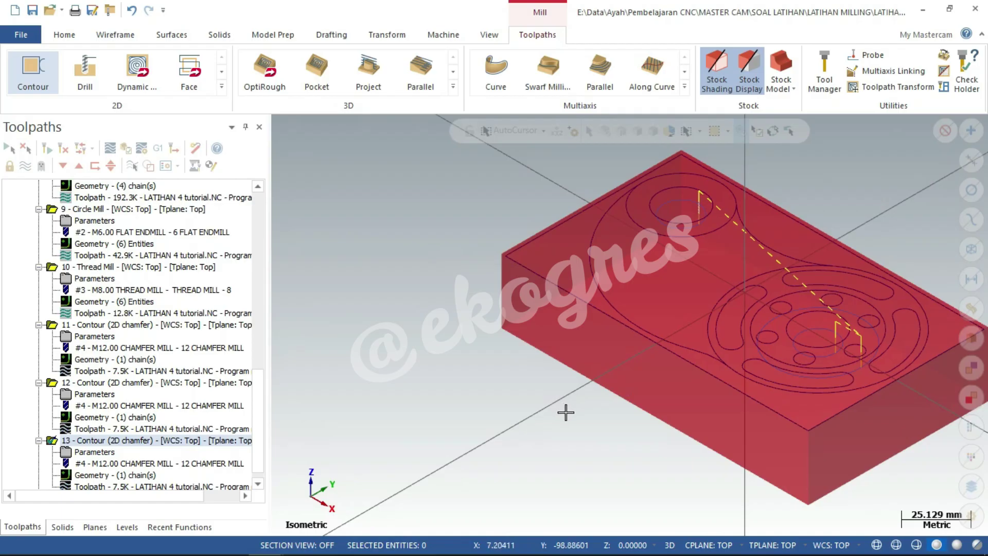
scroll(556, 406, up, 2)
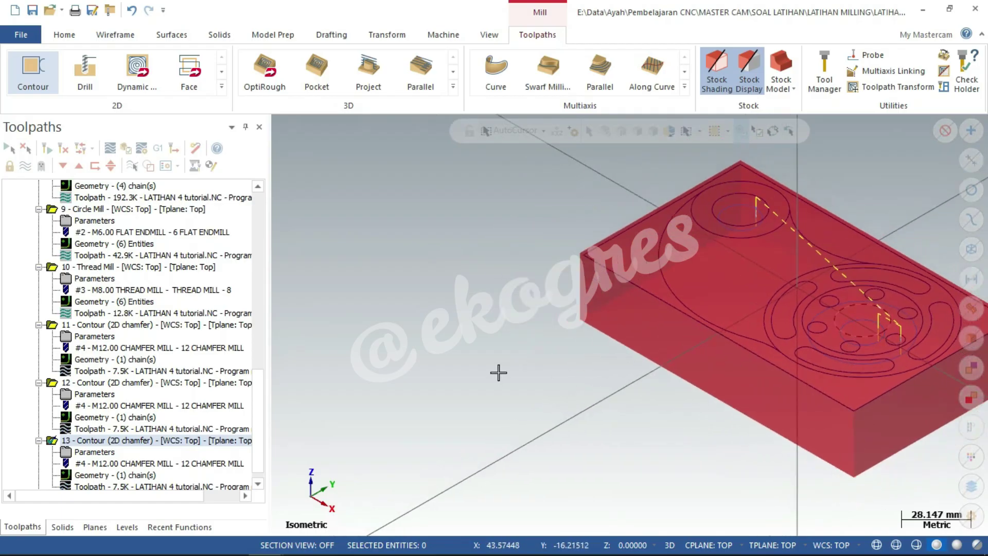
scroll(416, 386, down, 3)
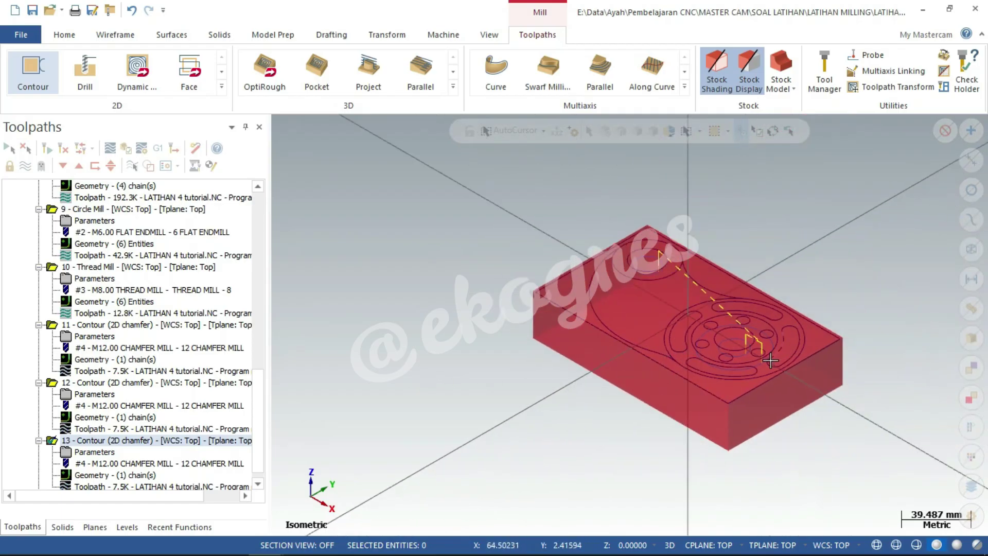
right_click(851, 270)
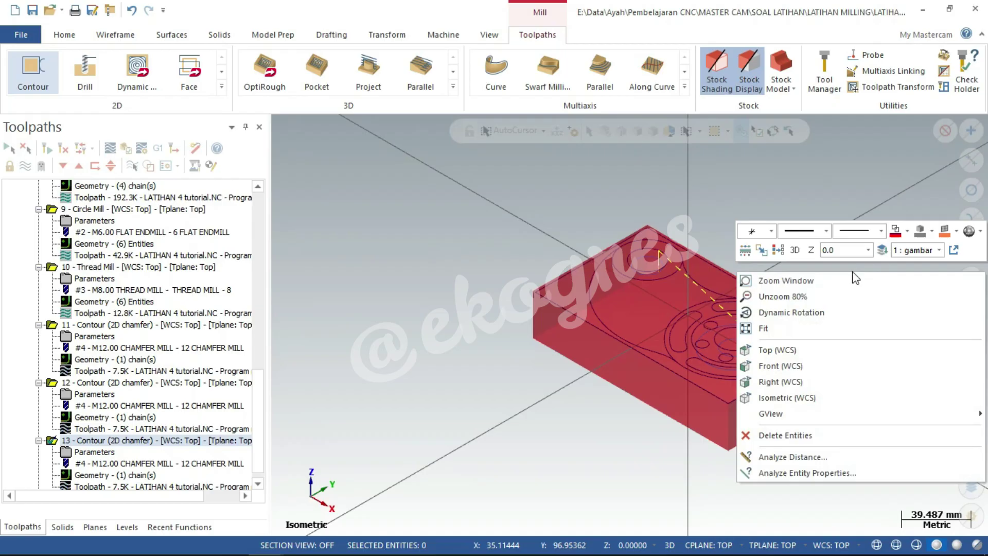
click(831, 366)
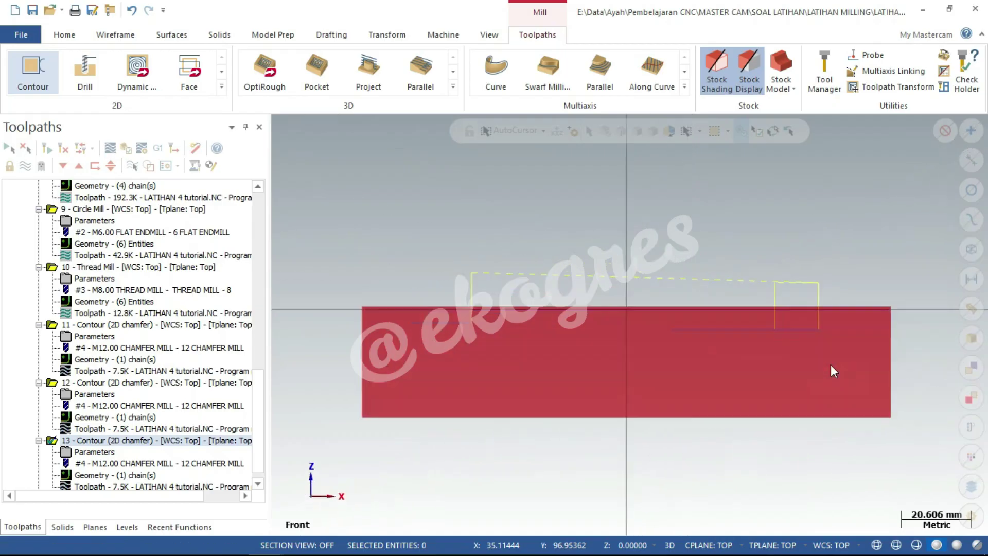
Set operation 13's Linking Parameters depth to -12.0, regenerate, and view Isometric (WCS)
scroll(135, 443, down, 1)
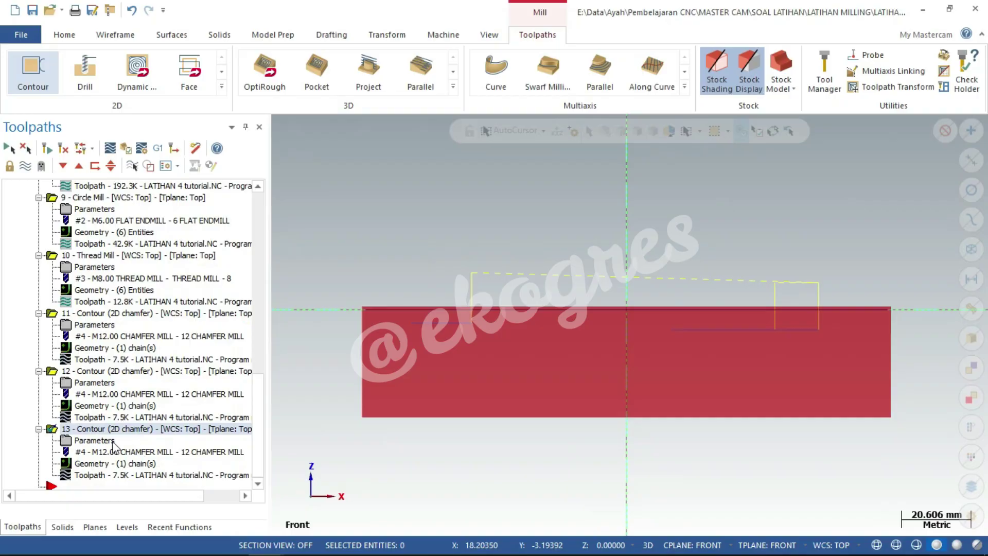
click(101, 441)
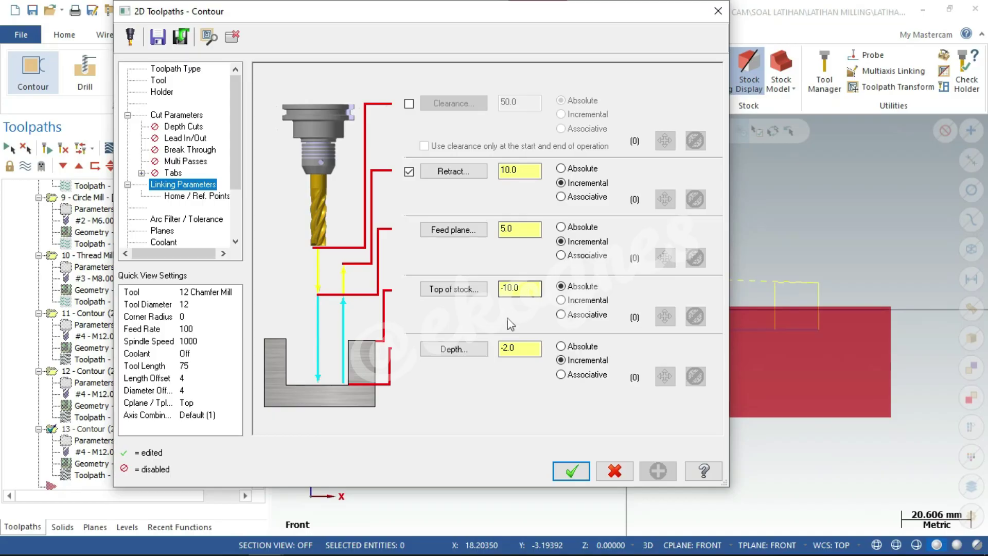
click(522, 348)
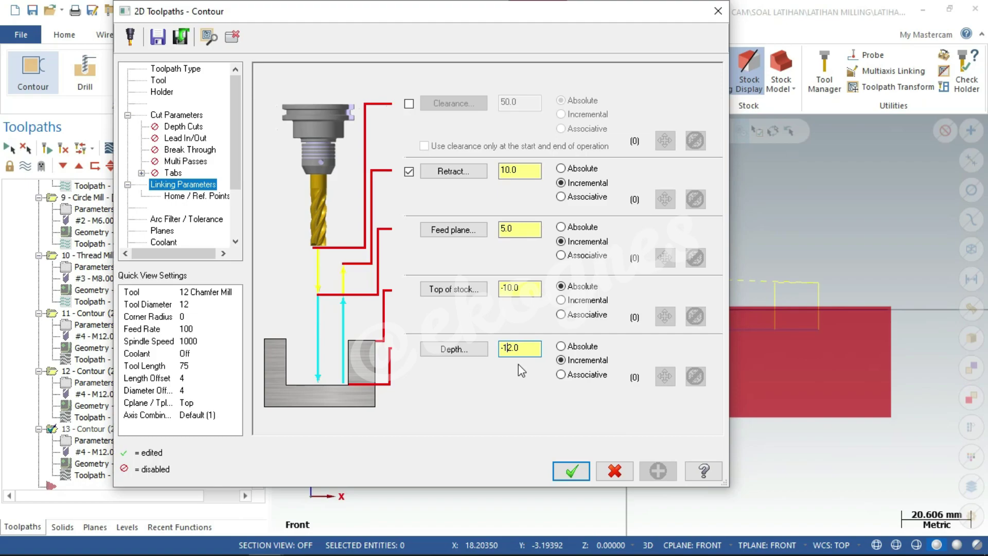
click(572, 472)
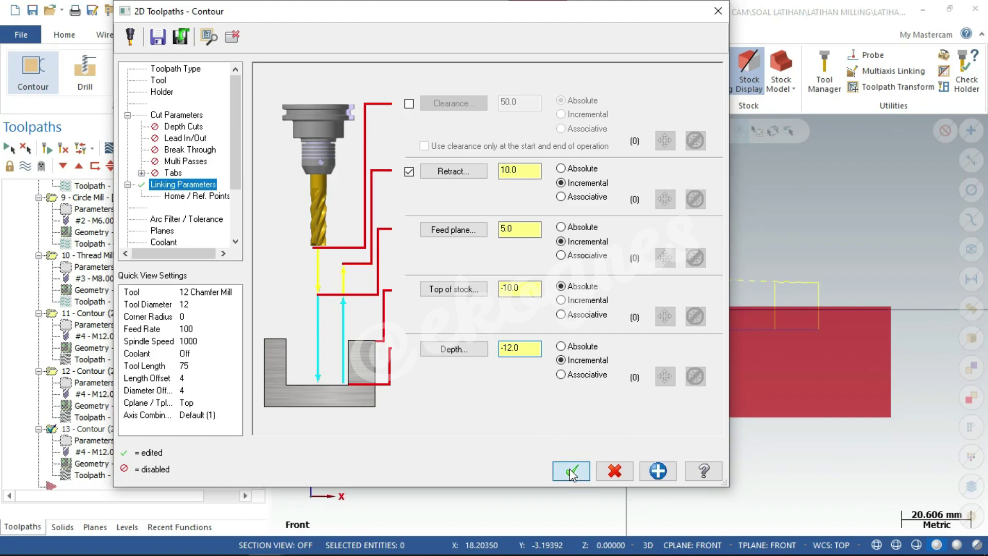
click(49, 150)
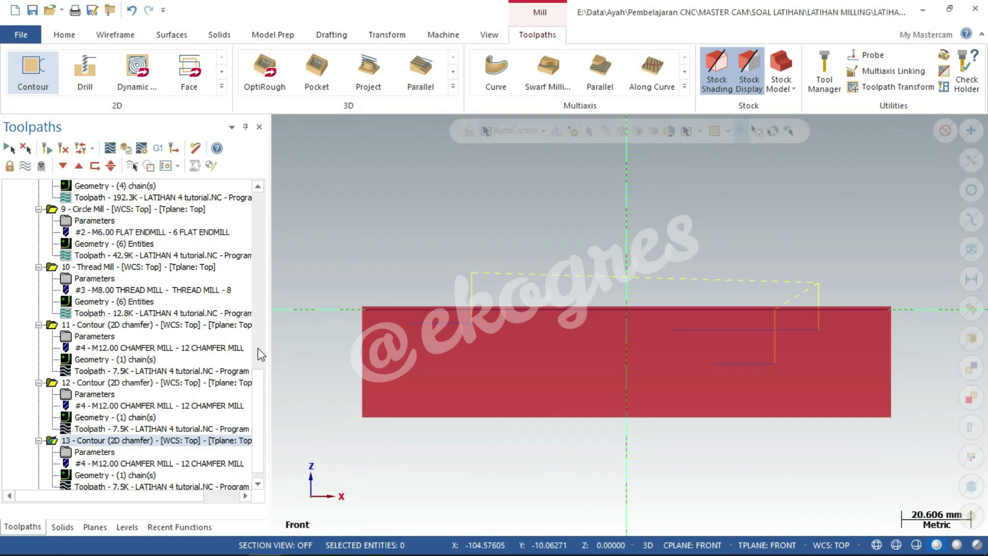
mouse_move(258, 360)
mouse_down()
mouse_move(267, 246)
mouse_move(295, 238)
mouse_up()
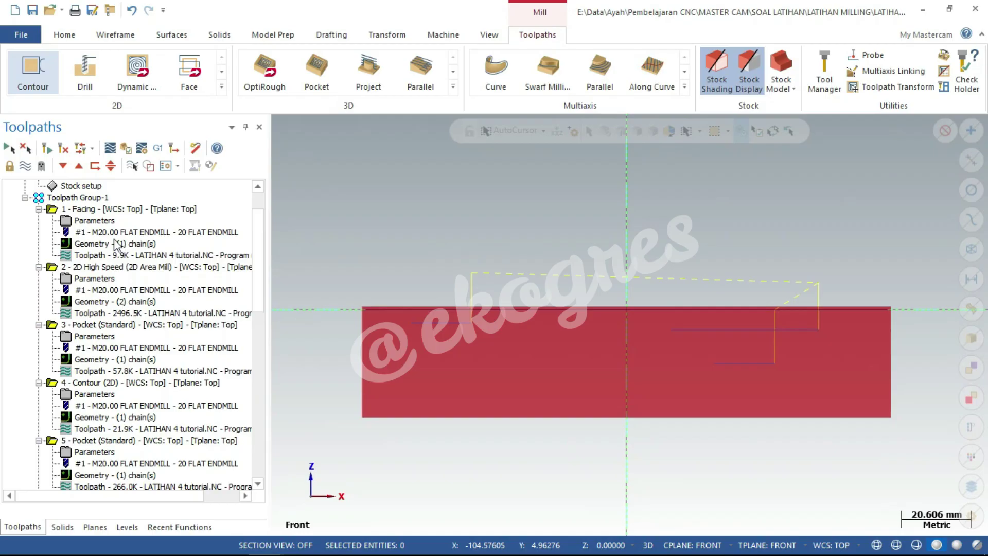
right_click(566, 209)
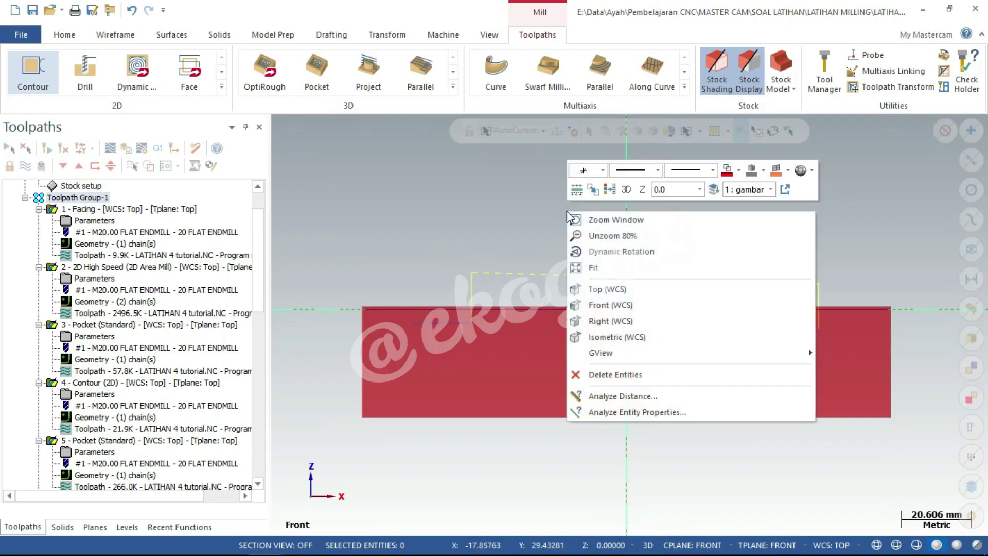
click(623, 343)
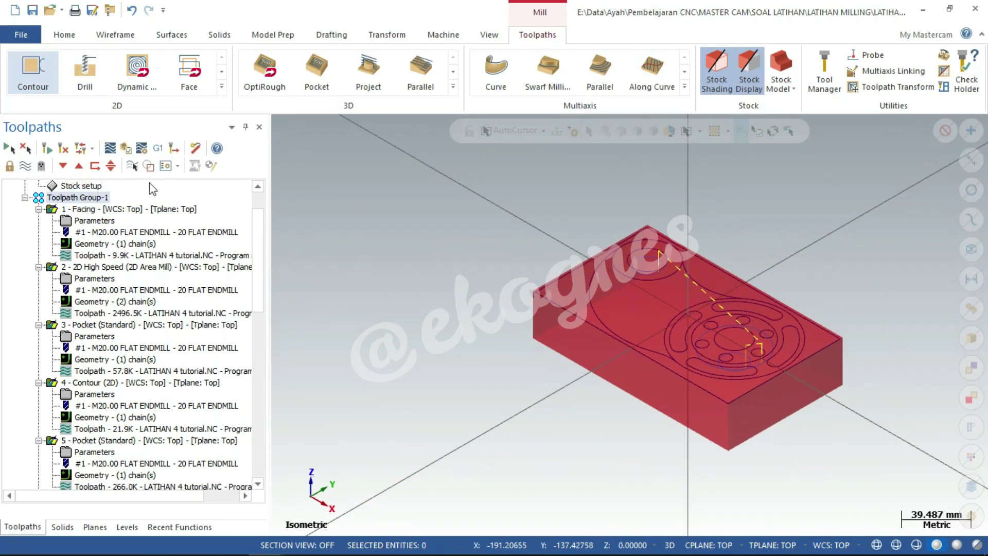
Verify all 13 operations with the cutting tool visible, then return to Mastercam
click(128, 150)
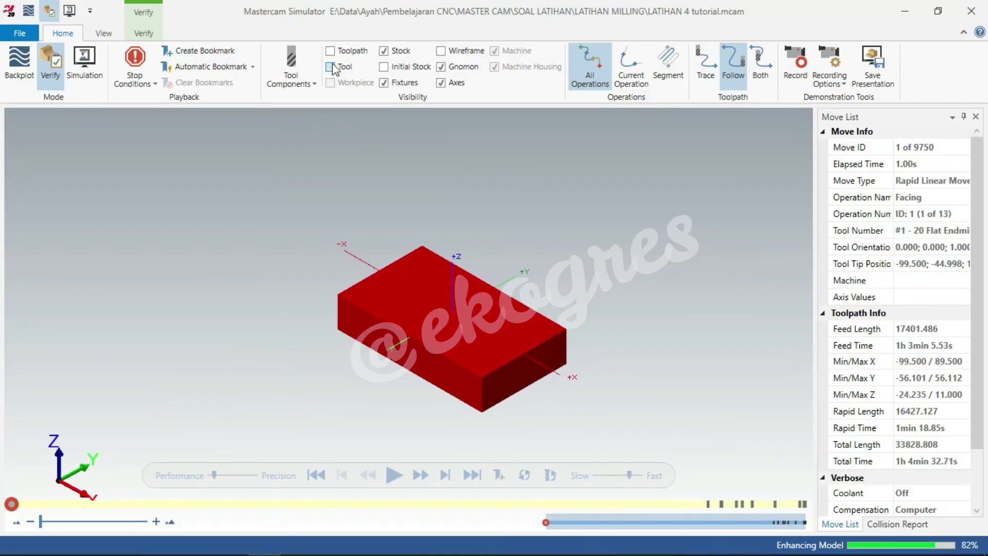
click(330, 68)
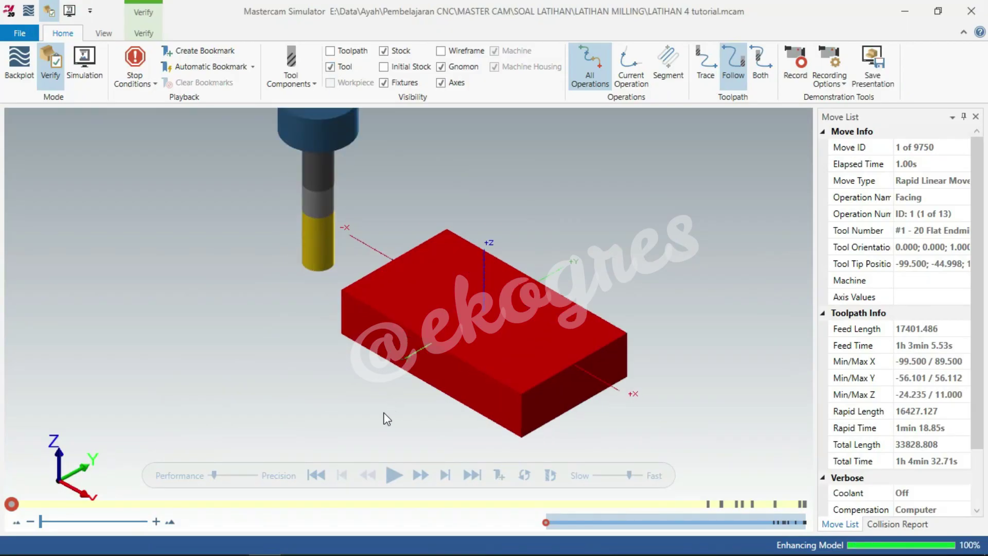
click(394, 475)
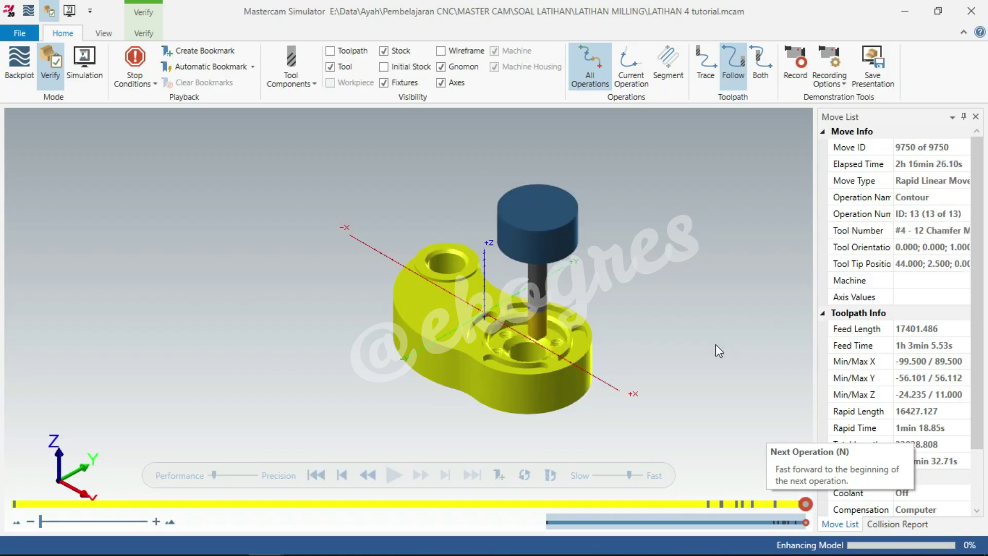
scroll(557, 375, up, 5)
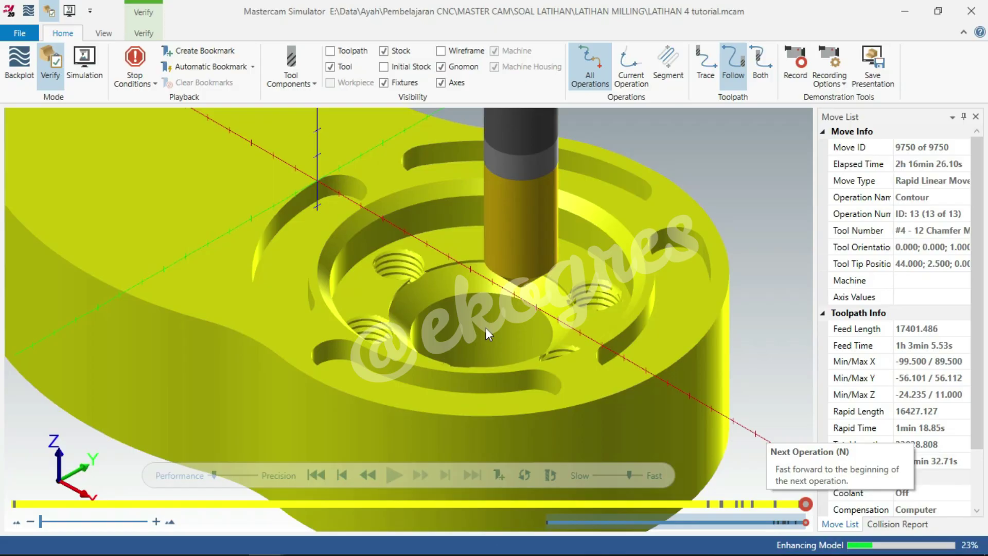
scroll(485, 327, down, 4)
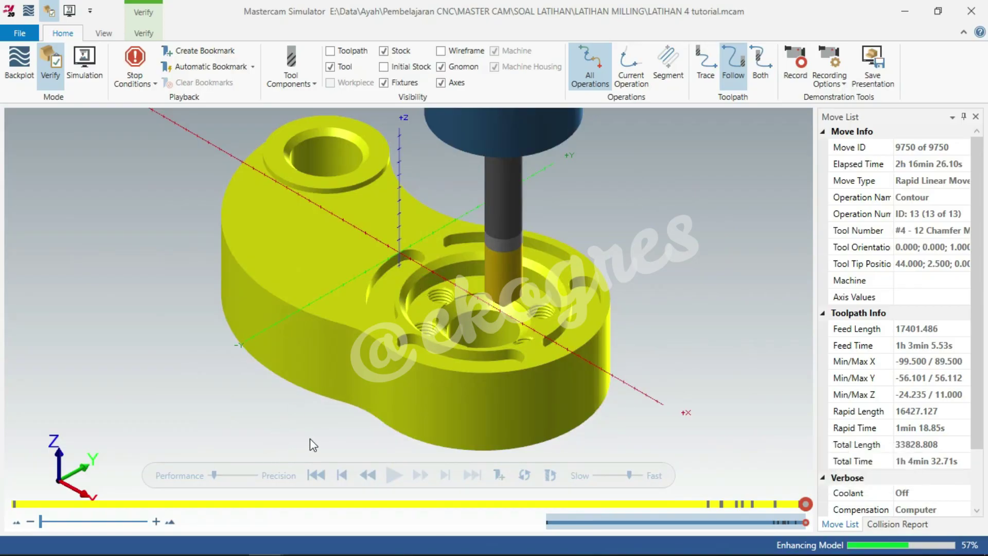
key(alt+Tab)
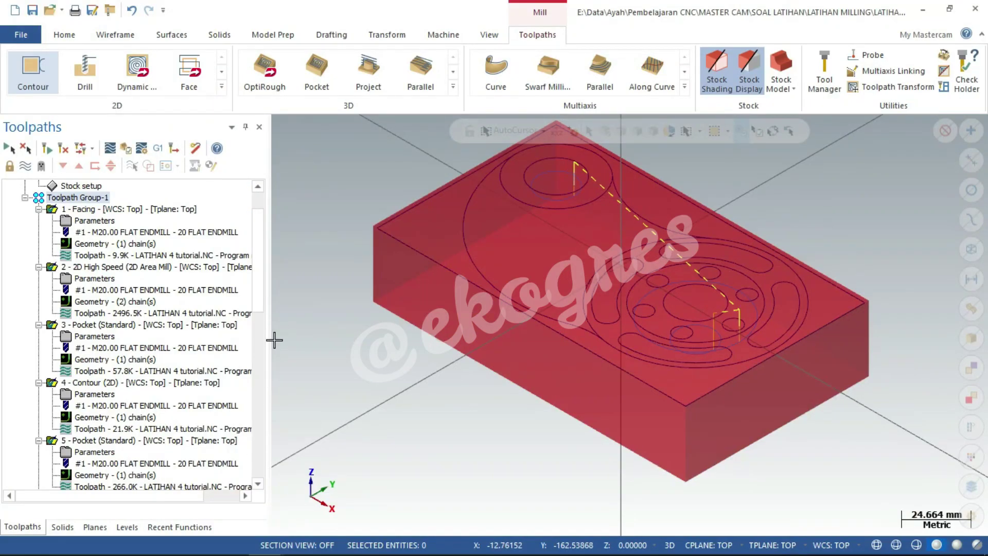
Change operation 13's depth from -12.0 to -10.0, regenerate, and select Toolpath Group-1
drag(254, 302, 262, 486)
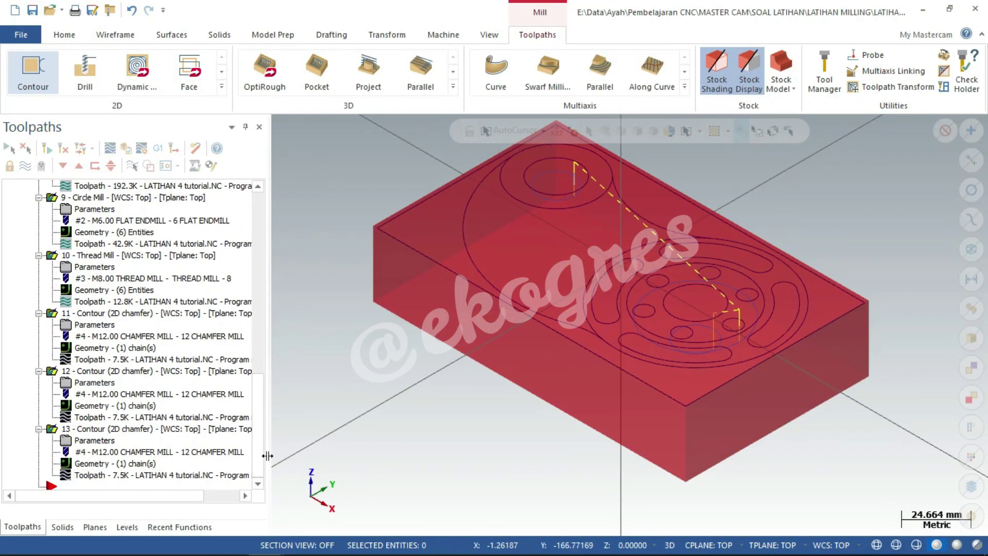
click(98, 442)
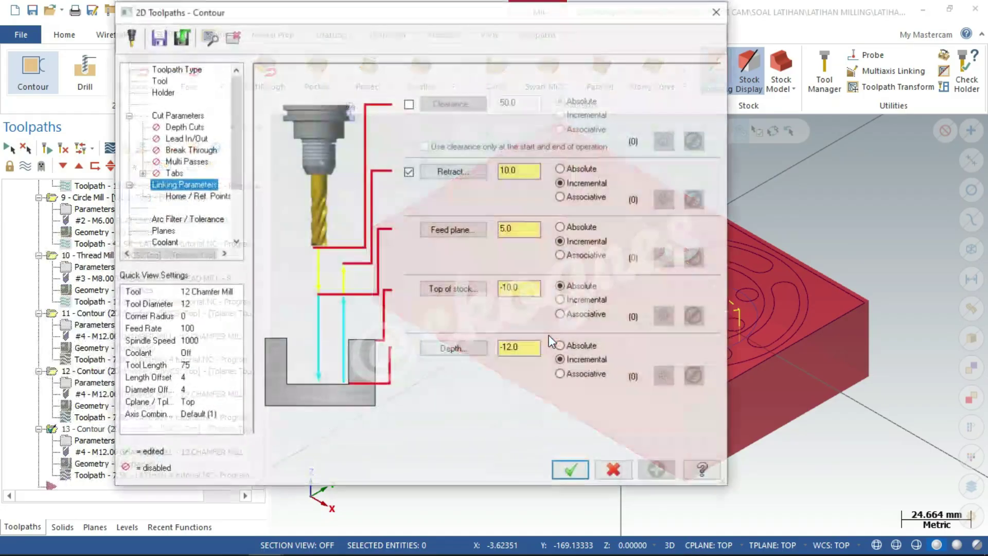
double_click(512, 352)
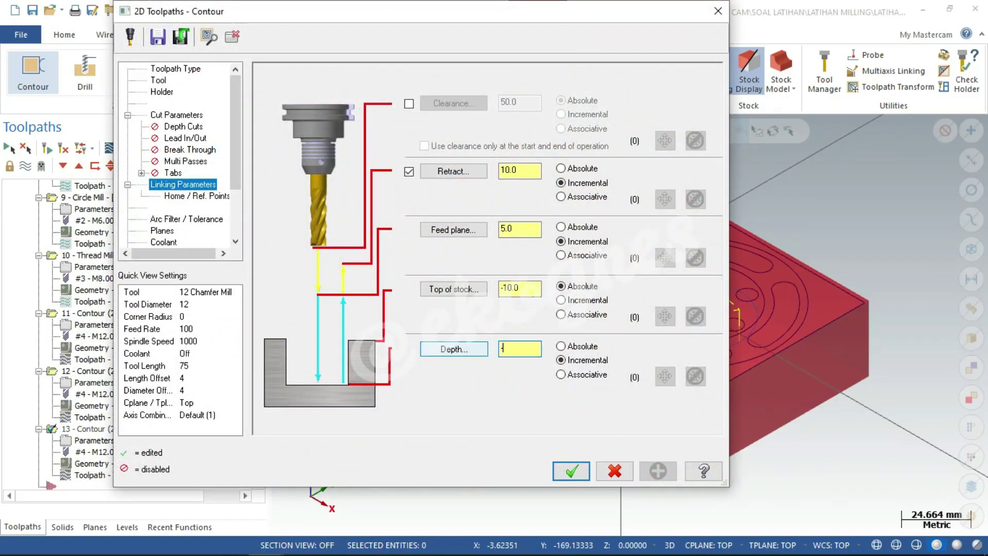
text(10)
key(Return)
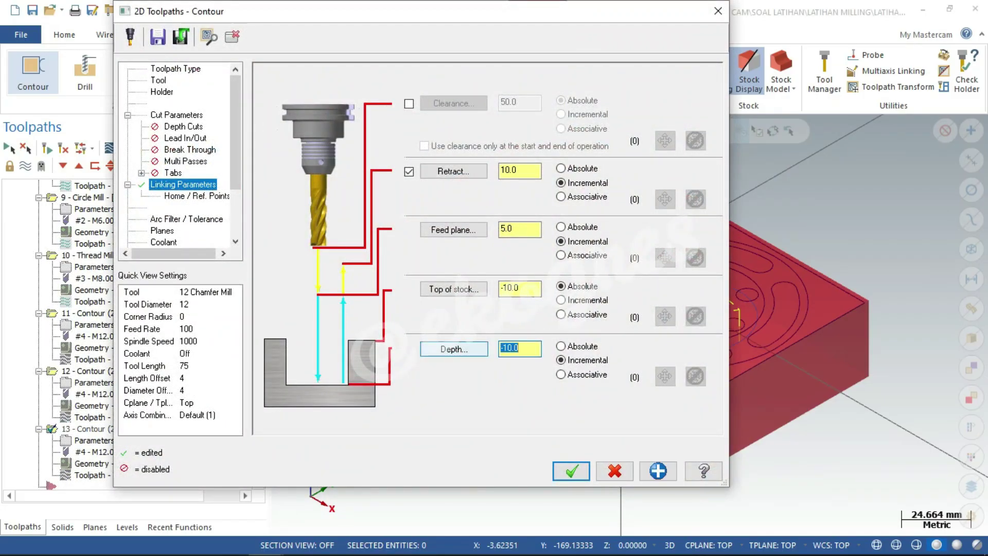
click(570, 471)
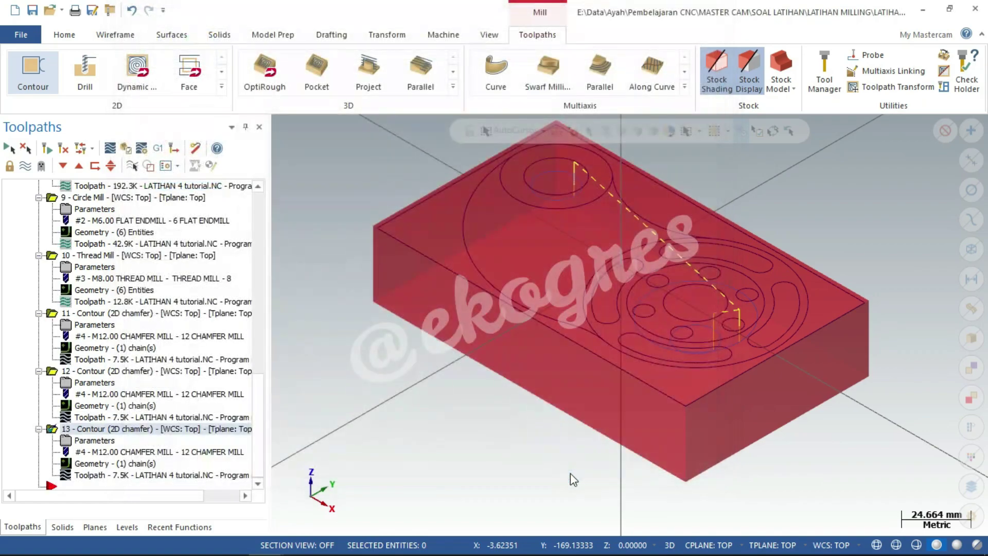
click(49, 150)
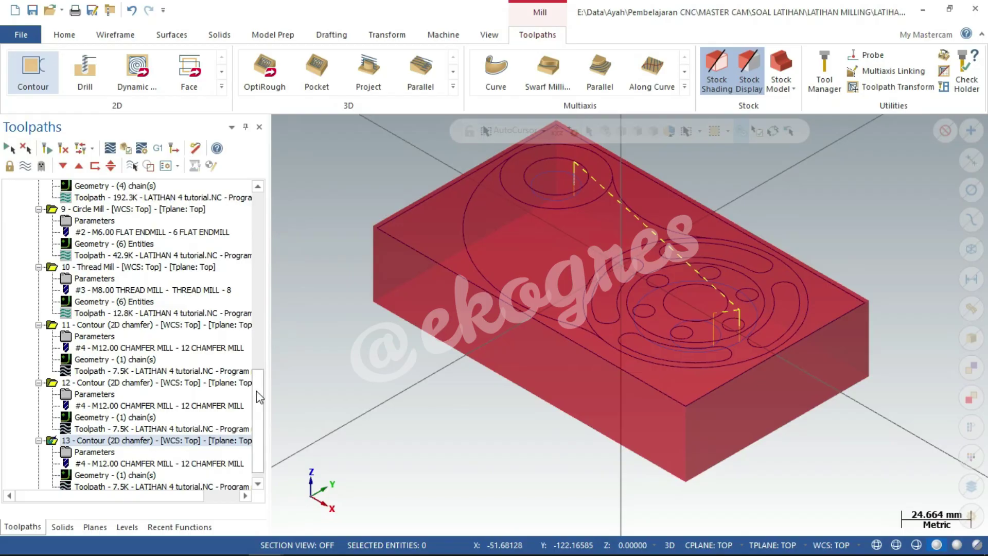
mouse_move(257, 390)
mouse_down()
mouse_move(278, 253)
mouse_move(273, 214)
mouse_up()
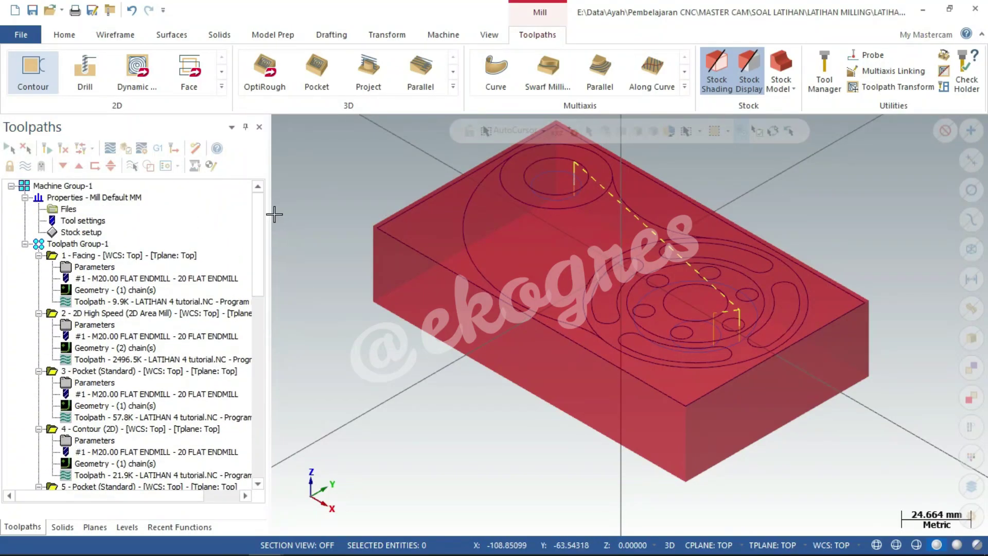
click(89, 245)
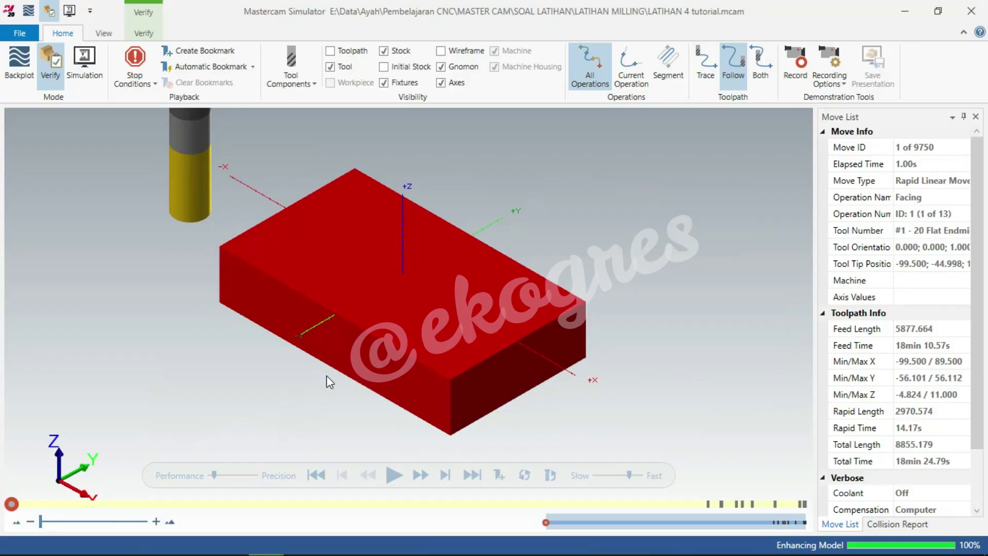
Play all 13 operations in the simulator and zoom in on the central bore
scroll(330, 382, up, 2)
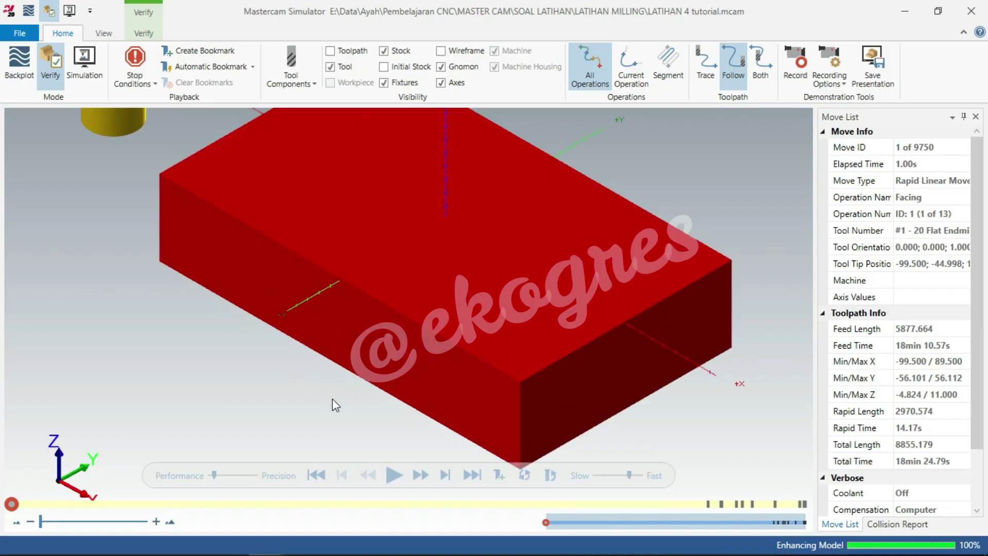
click(389, 470)
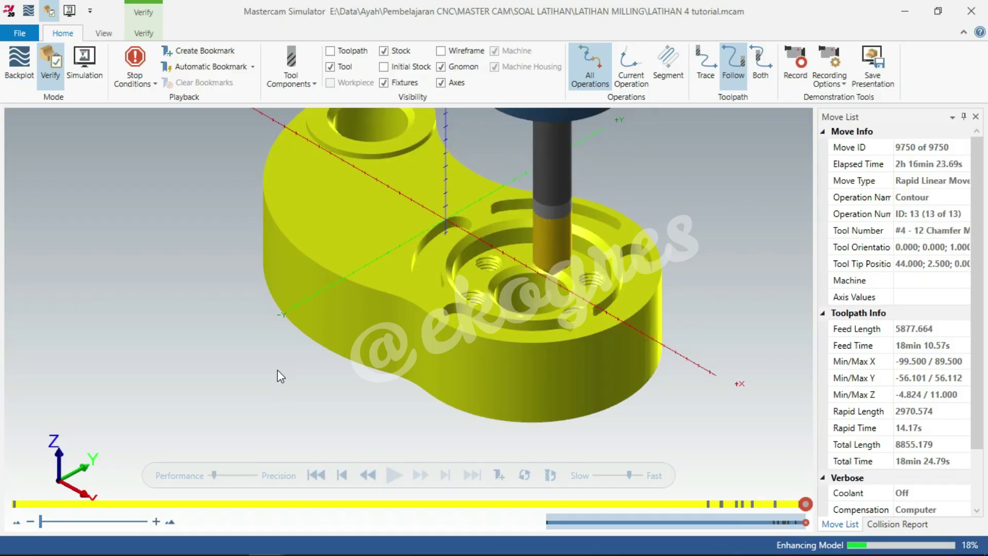
scroll(517, 276, up, 2)
scroll(517, 279, up, 1)
scroll(492, 269, up, 2)
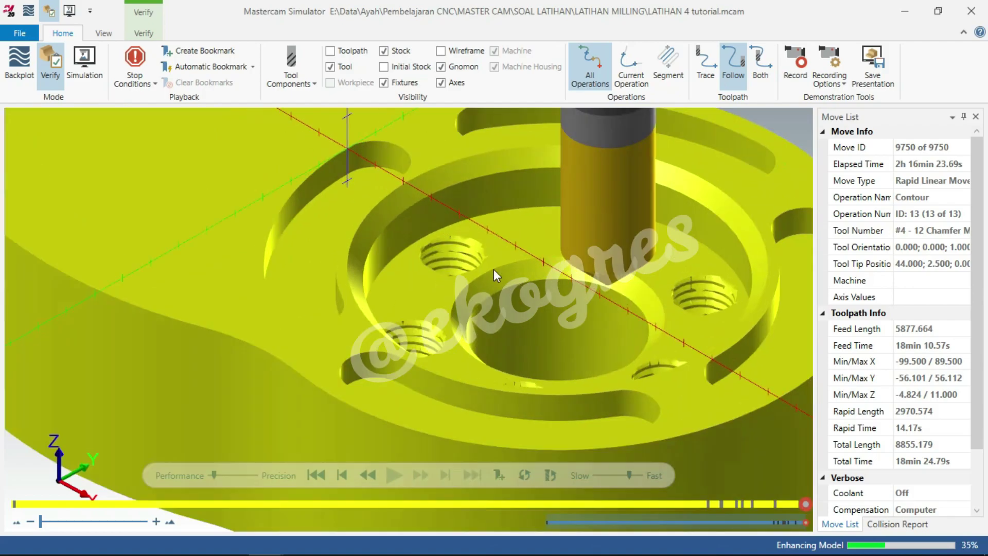
scroll(480, 297, up, 2)
scroll(480, 297, up, 2)
scroll(481, 297, up, 1)
scroll(483, 297, up, 2)
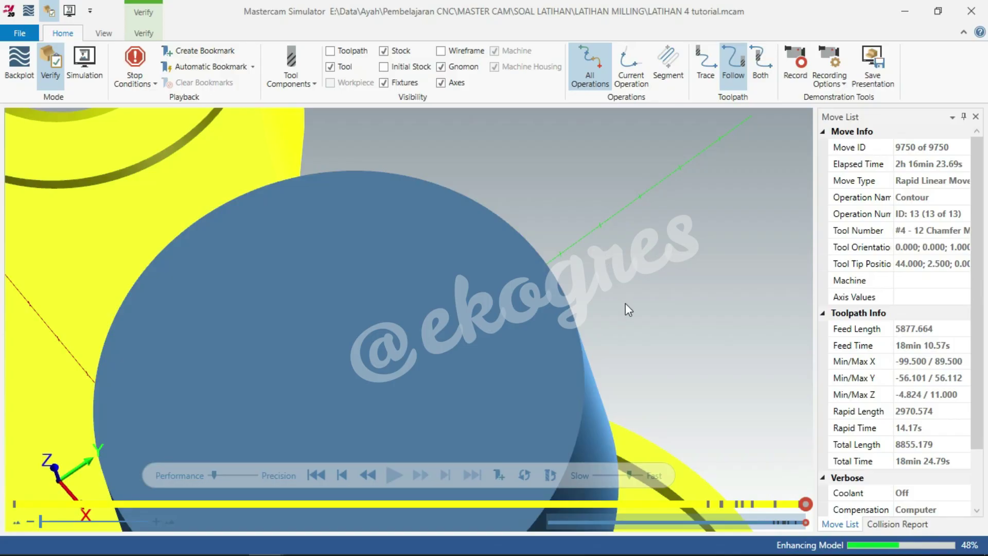
Fit the finished bracket in isometric view and zoom and pan to inspect the chamfer
right_click(652, 276)
click(662, 333)
click(692, 400)
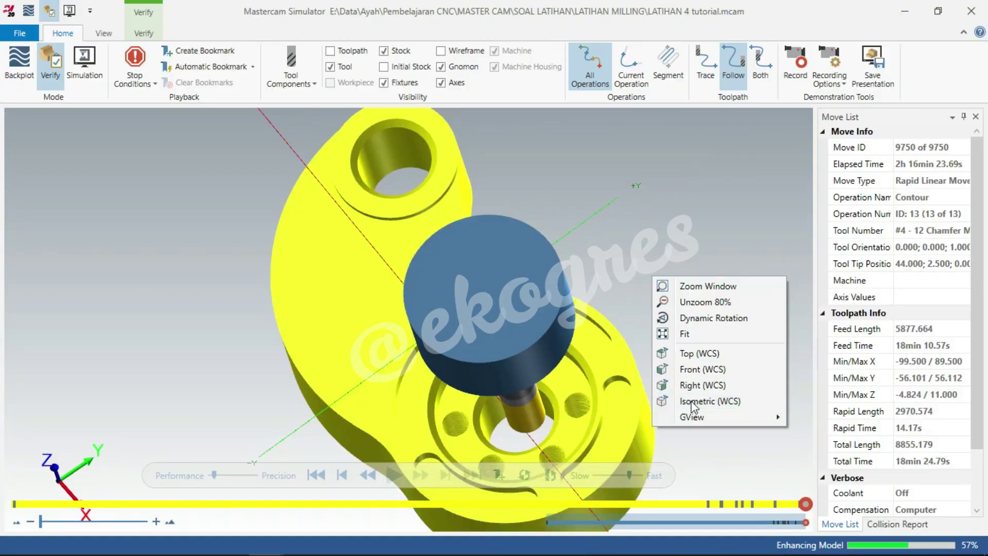
scroll(597, 224, up, 2)
scroll(598, 223, down, 2)
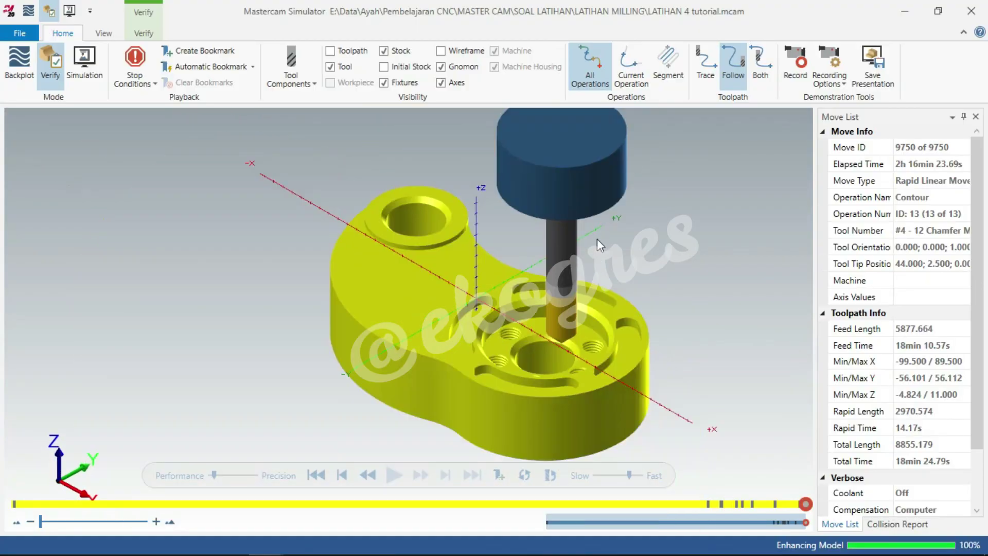
scroll(536, 358, up, 2)
scroll(536, 357, up, 2)
scroll(536, 357, down, 2)
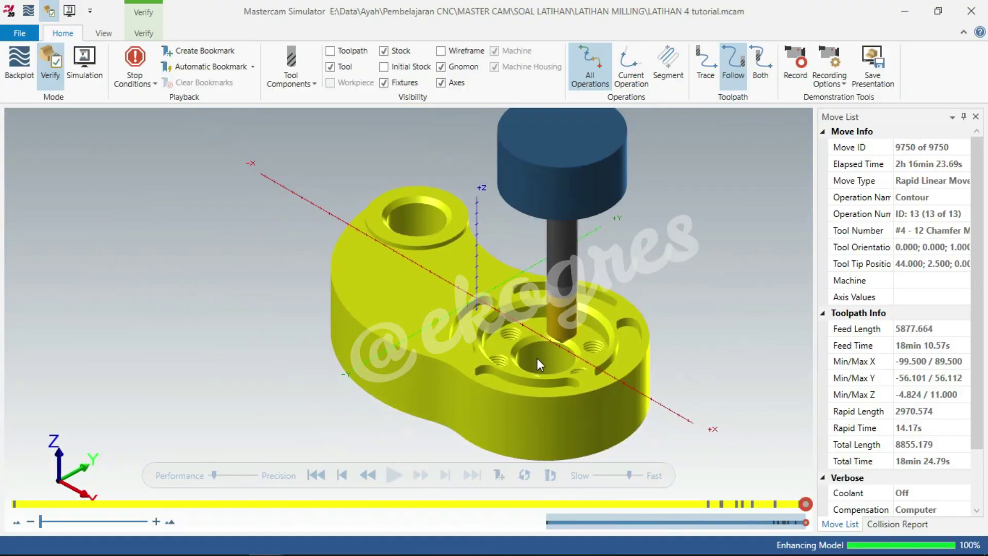
scroll(536, 357, up, 2)
scroll(538, 357, down, 1)
scroll(538, 357, down, 1)
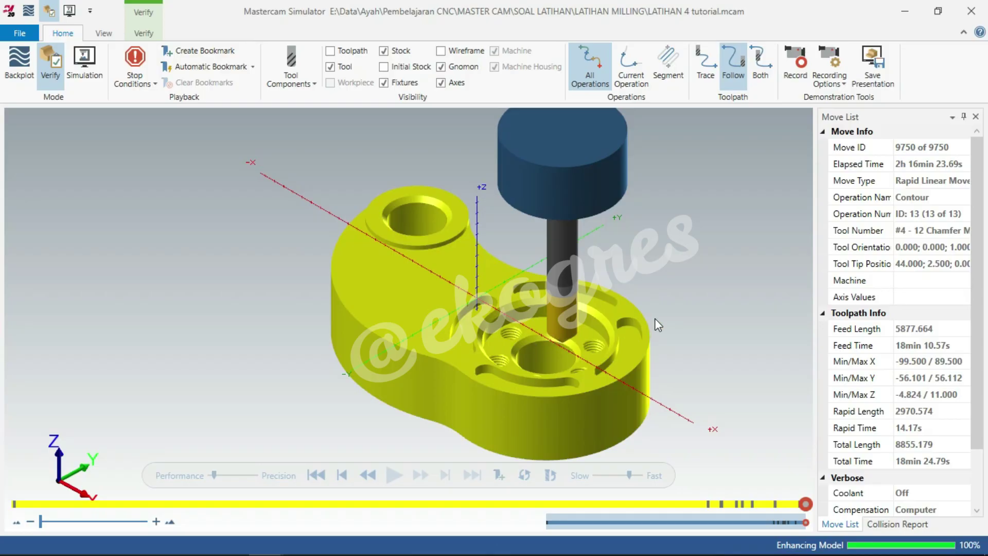
middle_drag(422, 320, 363, 296)
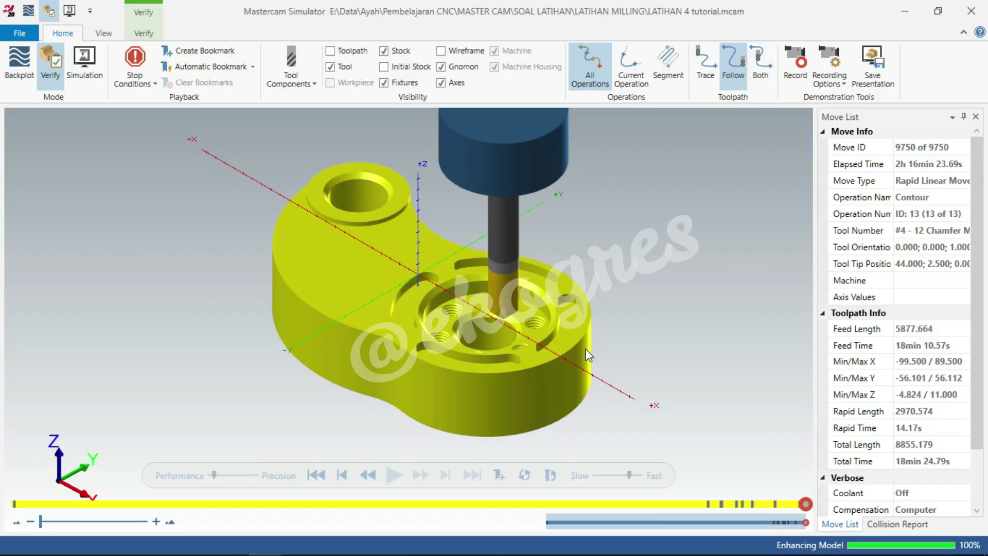
scroll(326, 298, up, 2)
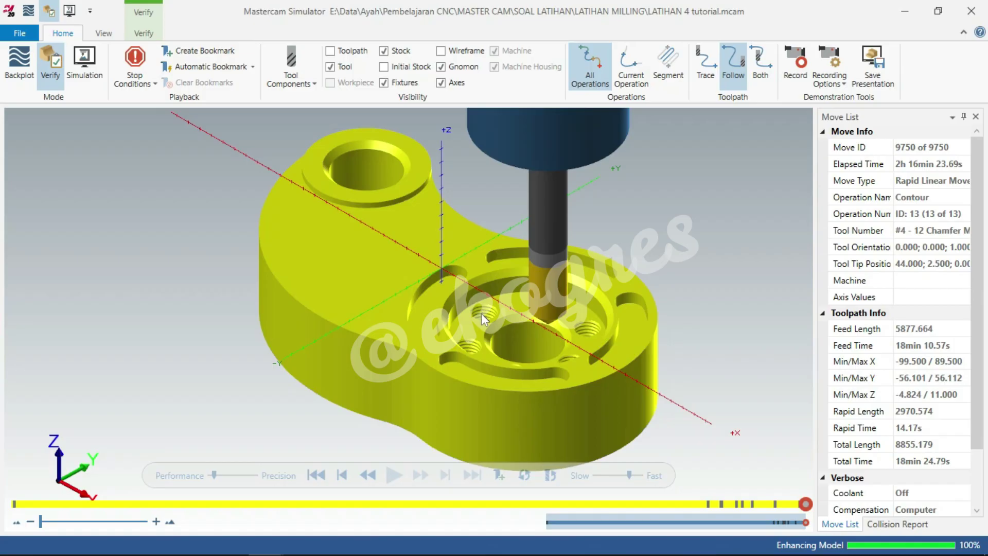
scroll(470, 333, down, 1)
scroll(470, 333, down, 1)
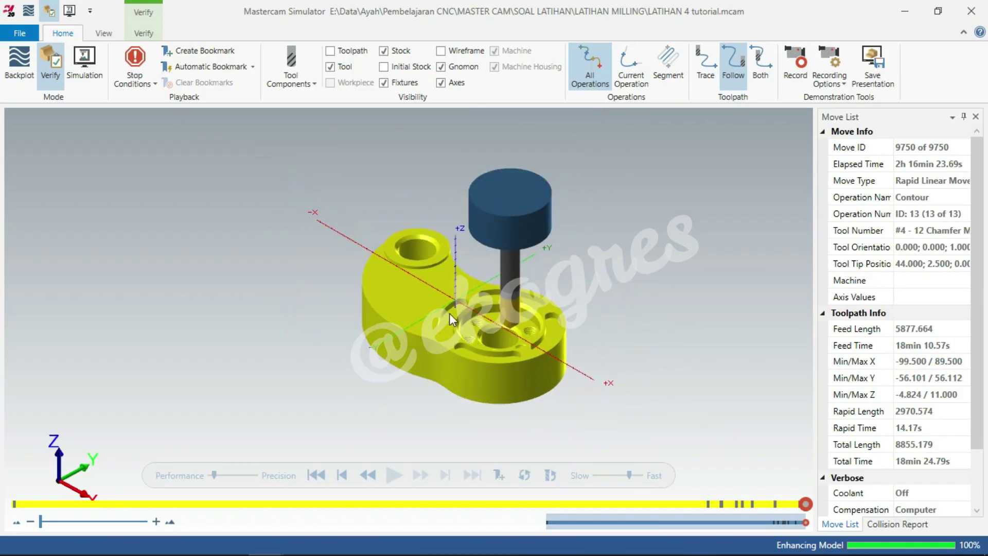
scroll(509, 318, up, 2)
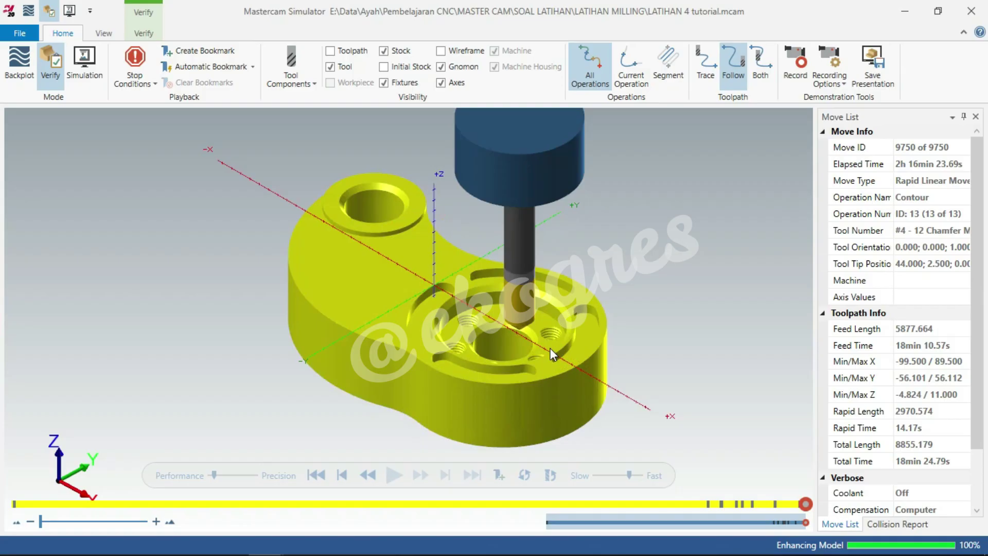
scroll(550, 347, down, 2)
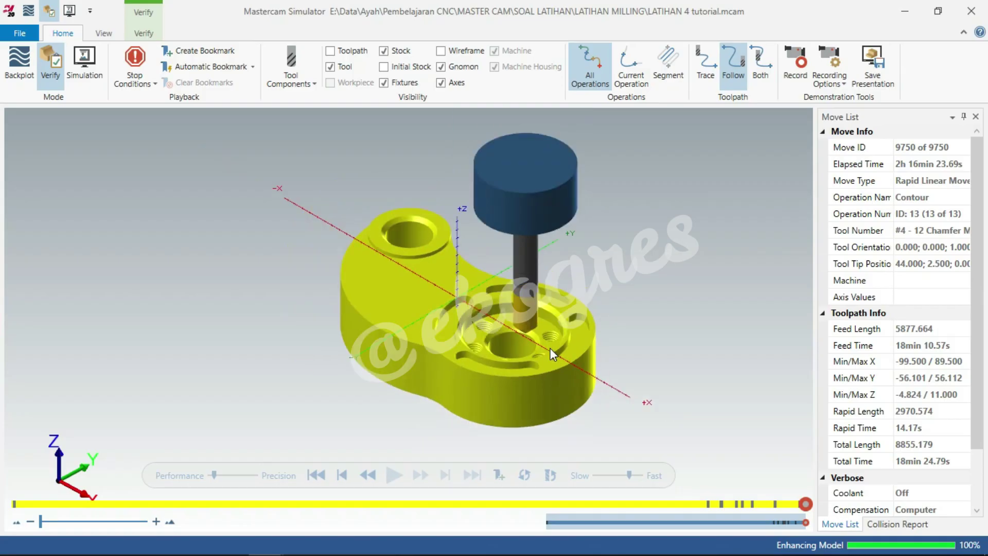